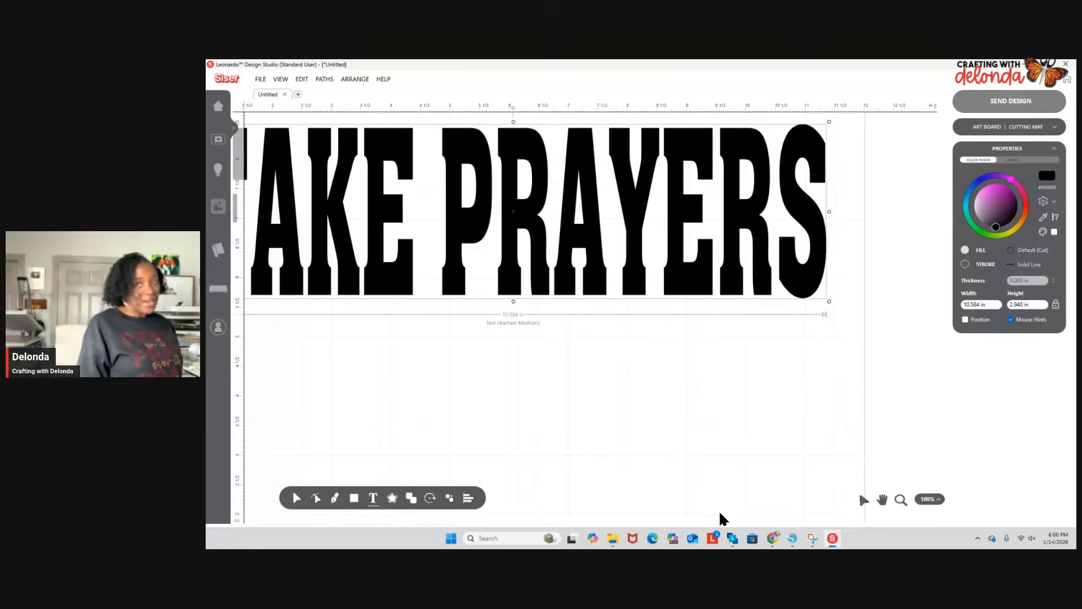
Switch the FAKE PRAYERS text from a solid fill to a stroke outline.
key(space)
drag(670, 429, 752, 495)
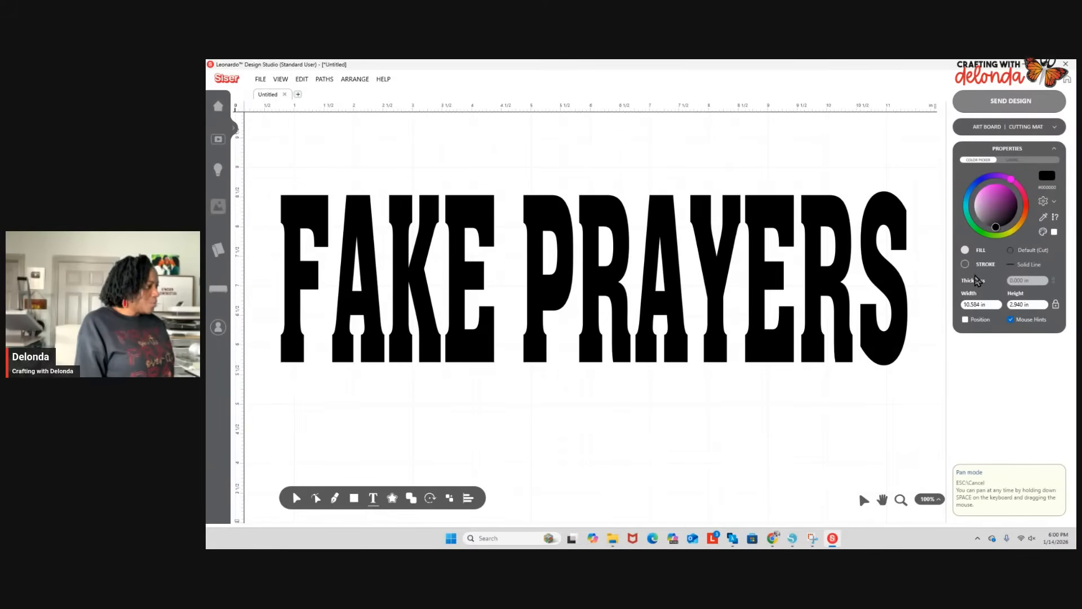
key(Escape)
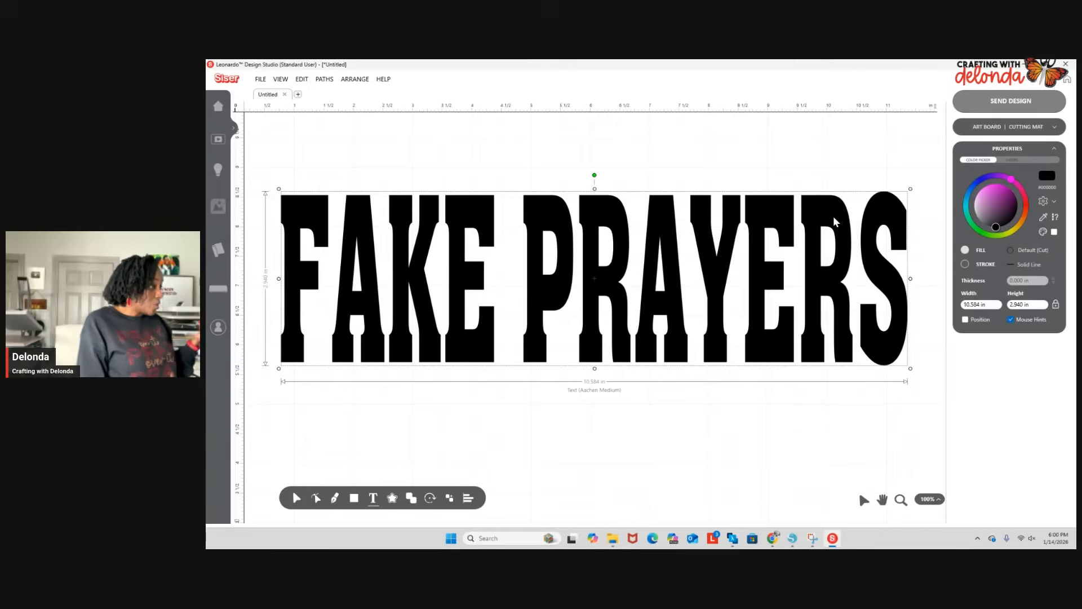
click(965, 265)
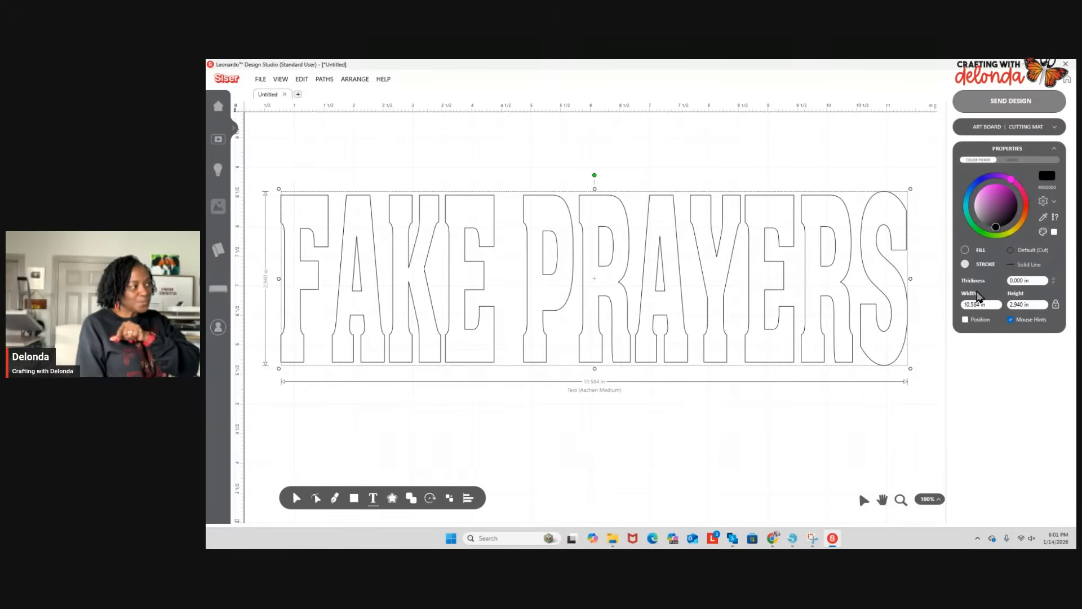
Increase the FAKE PRAYERS outline thickness to 0.094 in and change its color to bright green.
click(1053, 279)
click(1054, 279)
click(1054, 279)
click(1053, 279)
click(1053, 279)
click(1053, 279)
click(1054, 279)
click(1054, 279)
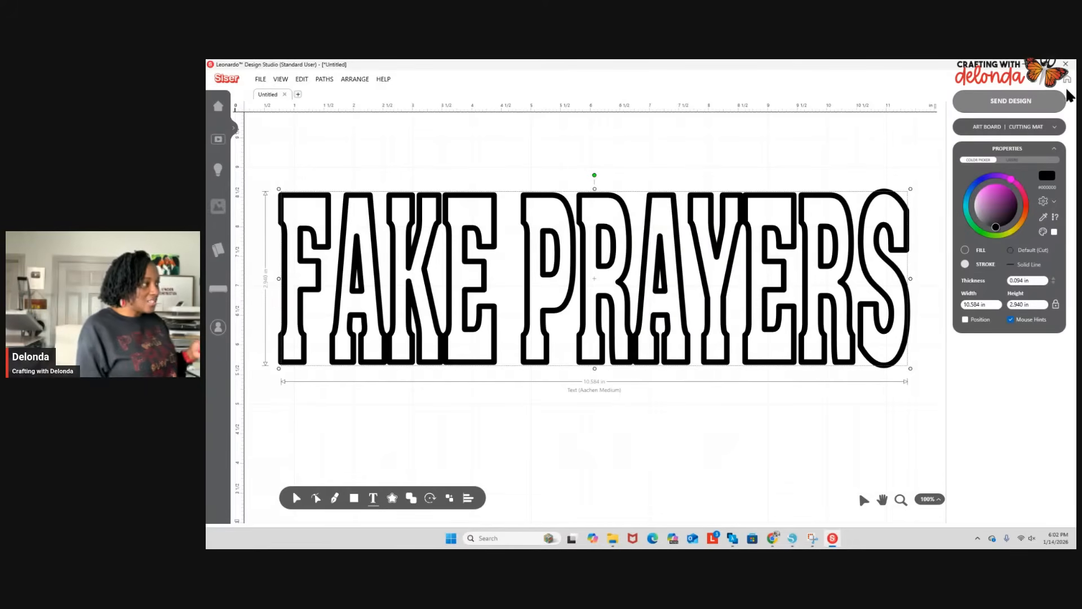
drag(1010, 179, 984, 234)
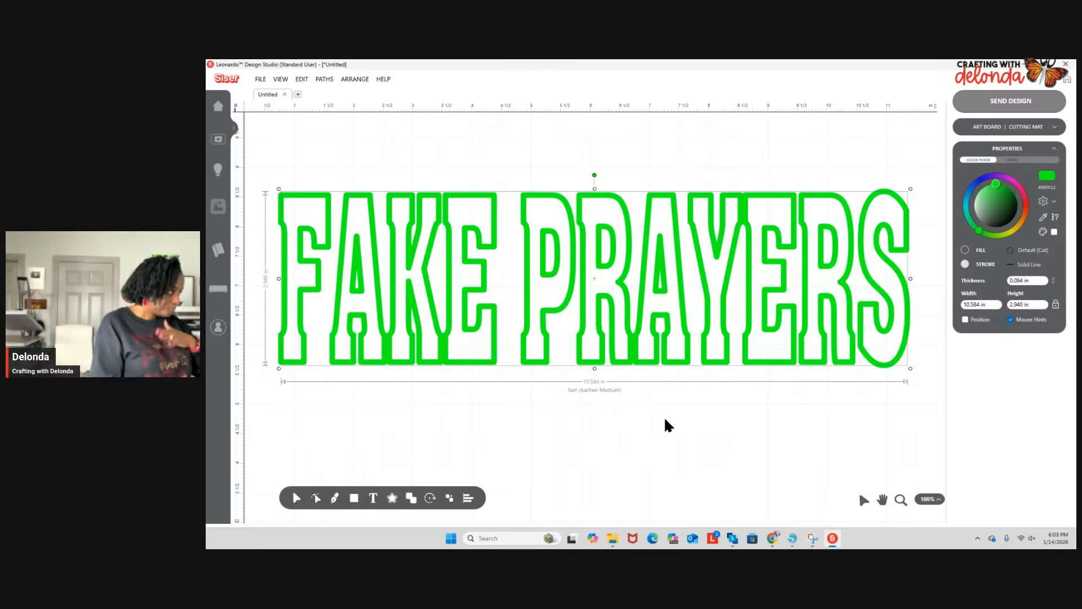
Open the FAKE PRAYERS text for editing and replace its wording with "Fake News".
click(373, 499)
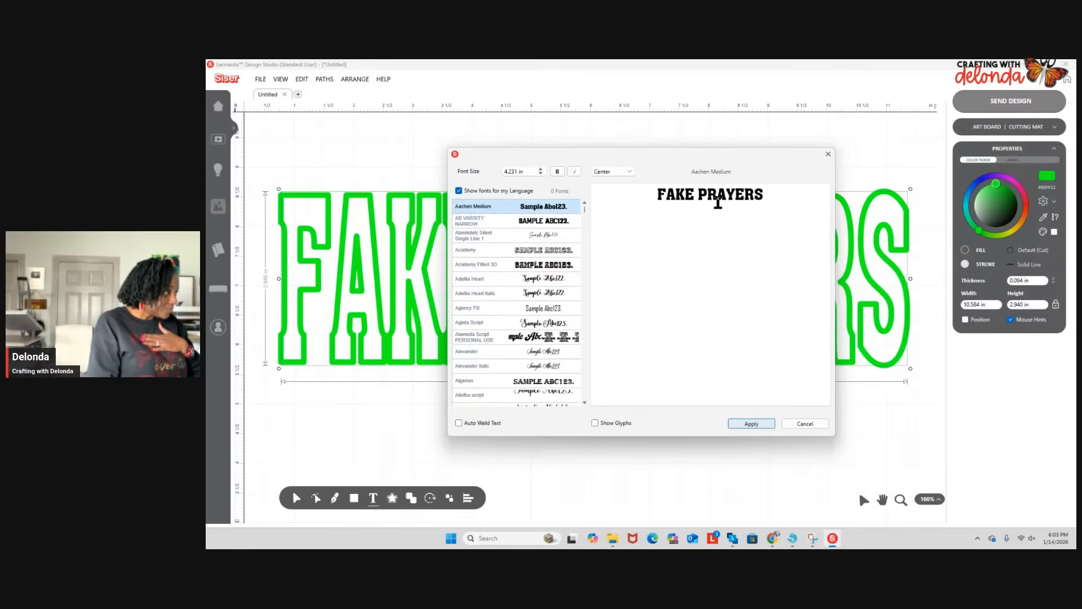
drag(656, 197, 806, 195)
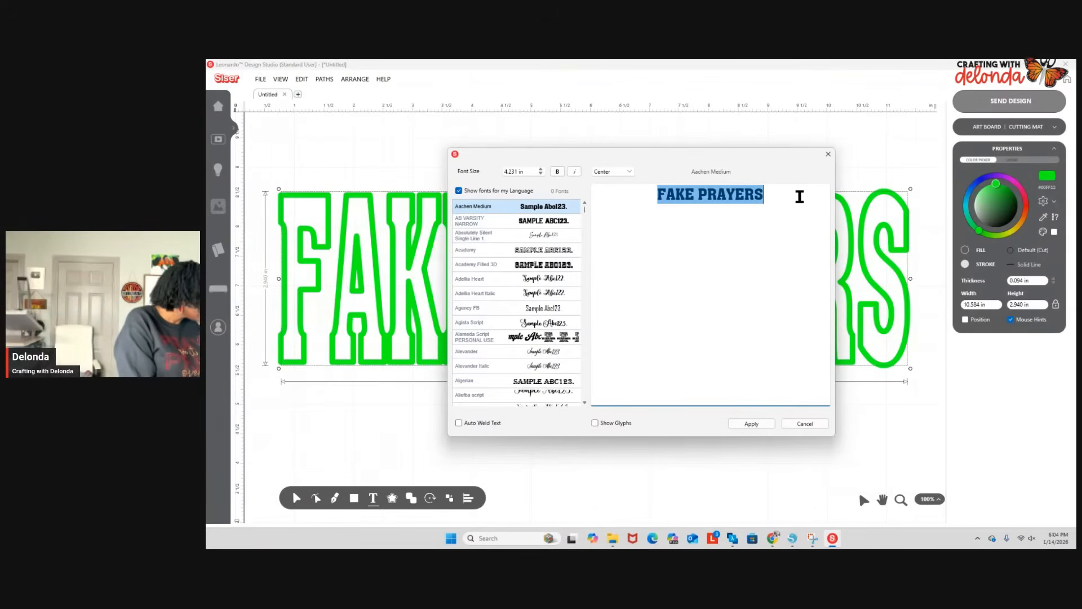
click(800, 196)
text(Fa)
key(BackSpace)
key(BackSpace)
key(BackSpace)
key(BackSpace)
key(BackSpace)
key(BackSpace)
key(BackSpace)
key(BackSpace)
key(BackSpace)
key(BackSpace)
key(BackSpace)
key(BackSpace)
key(BackSpace)
key(BackSpace)
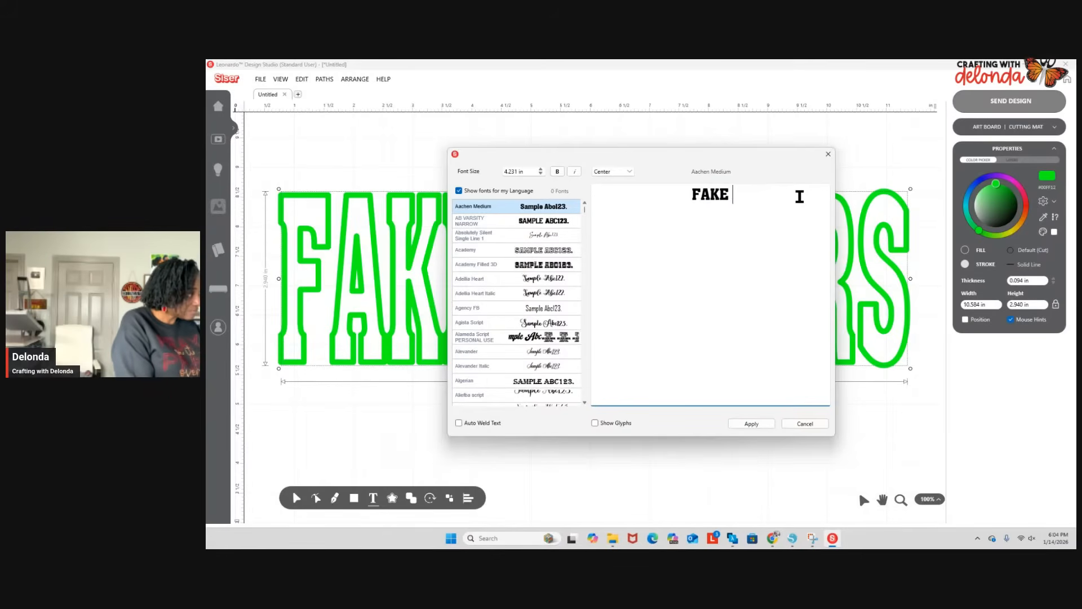
text(Fake News)
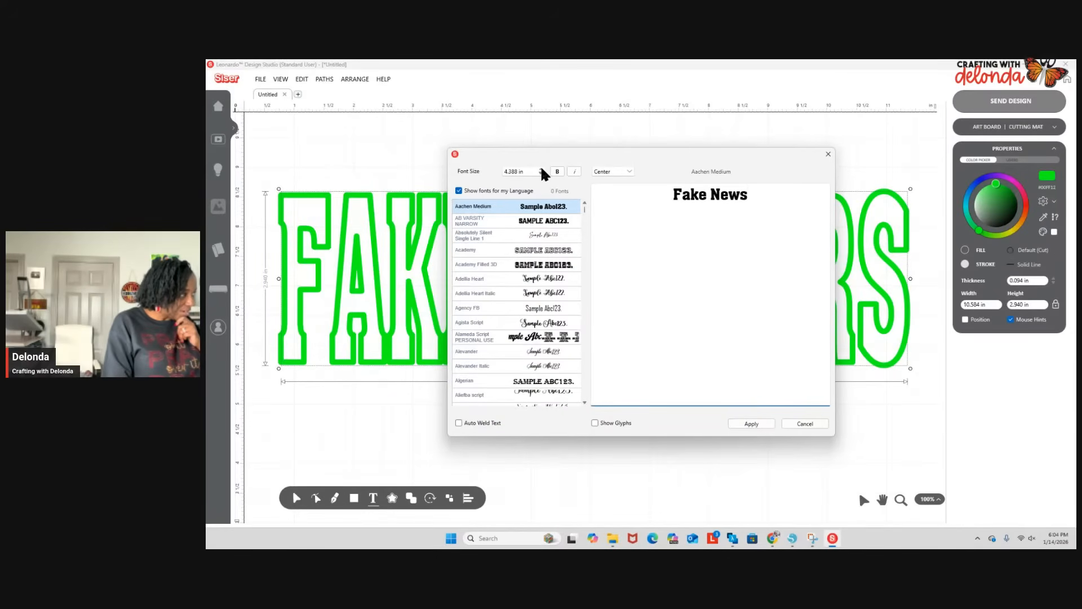
Make the Fake News text bold and try script fonts, settling on Alevander Italic.
click(557, 172)
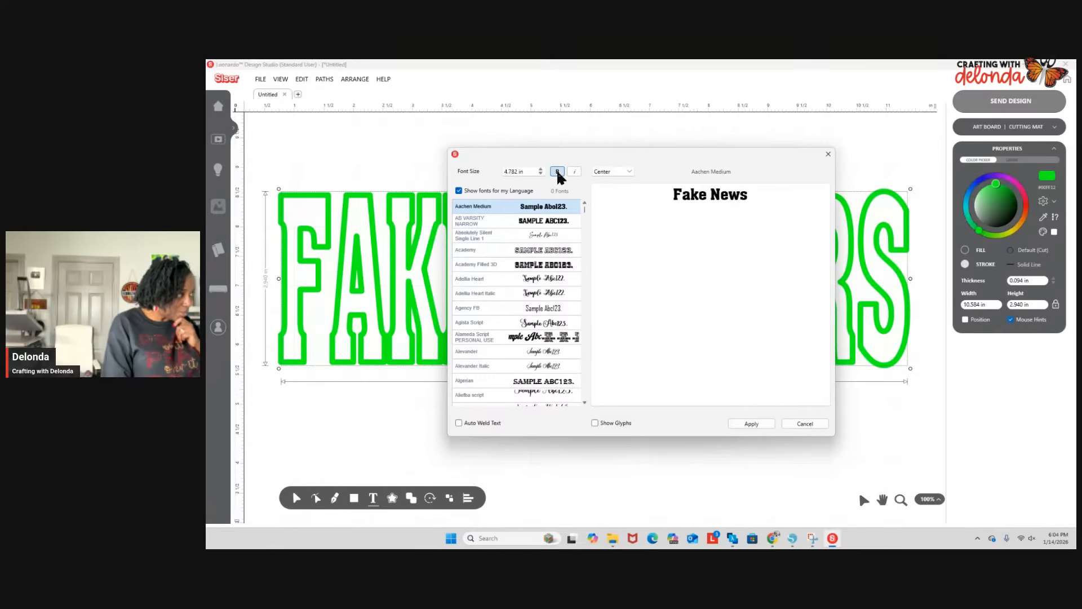
click(547, 324)
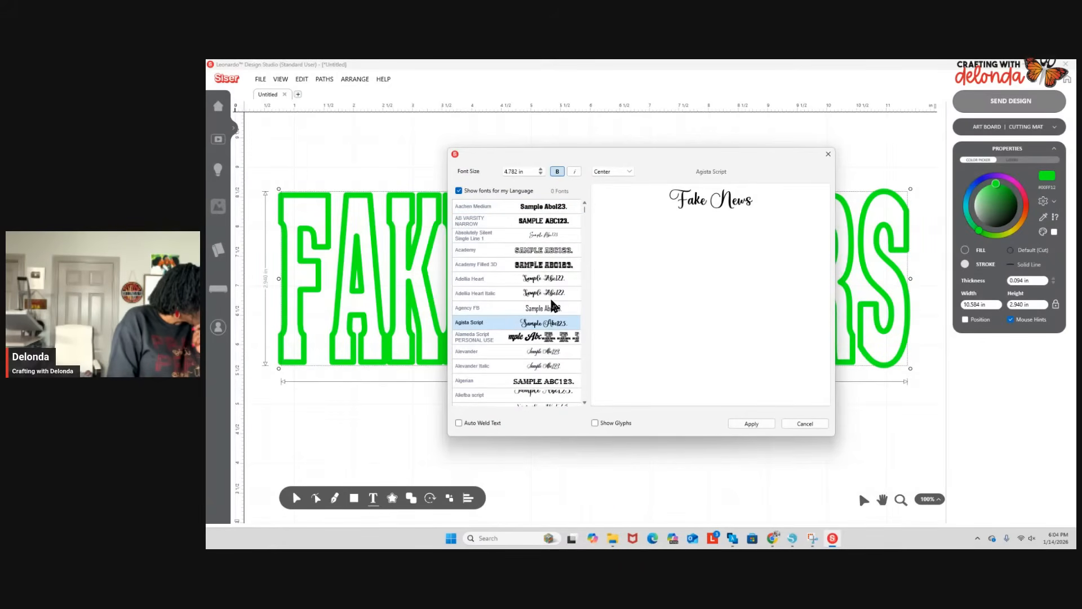
click(551, 291)
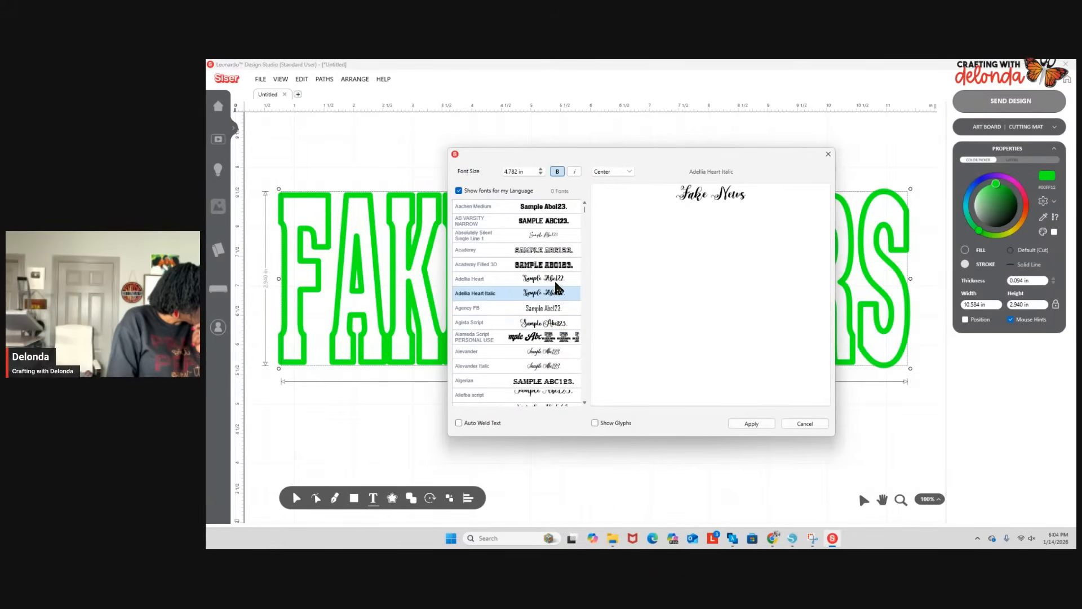
click(552, 353)
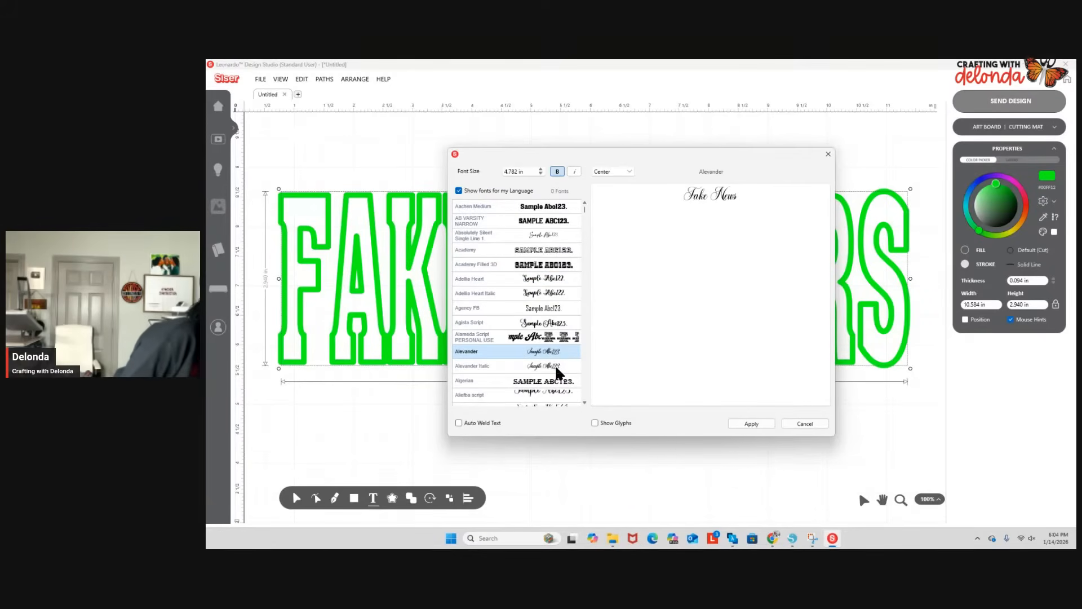
click(554, 368)
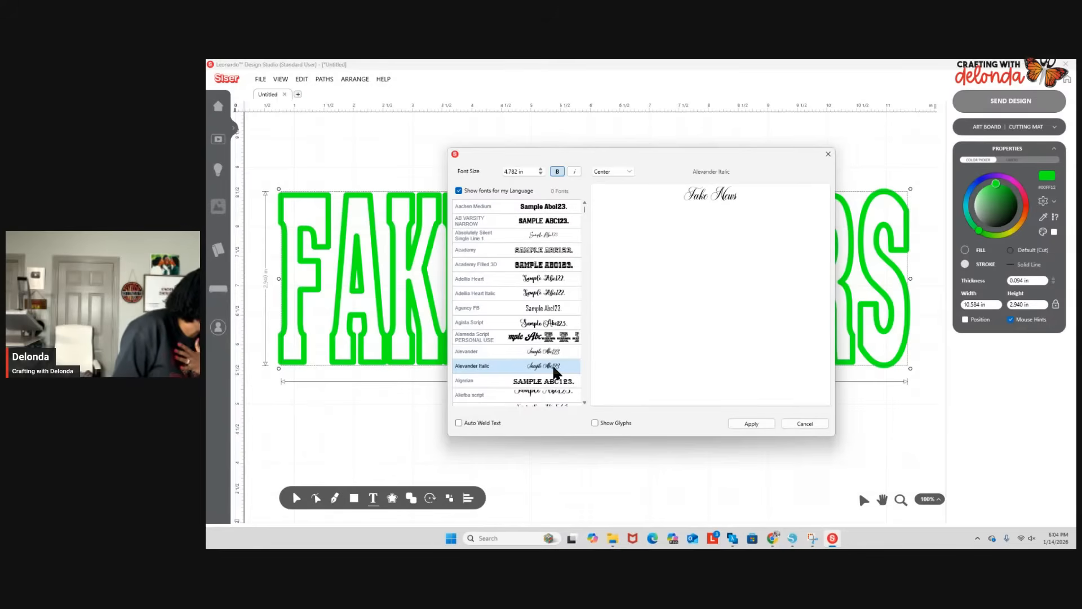
Display the glyphs of the Alevander Italic font and look through its alternate and swash letterforms.
scroll(555, 372, down, 1)
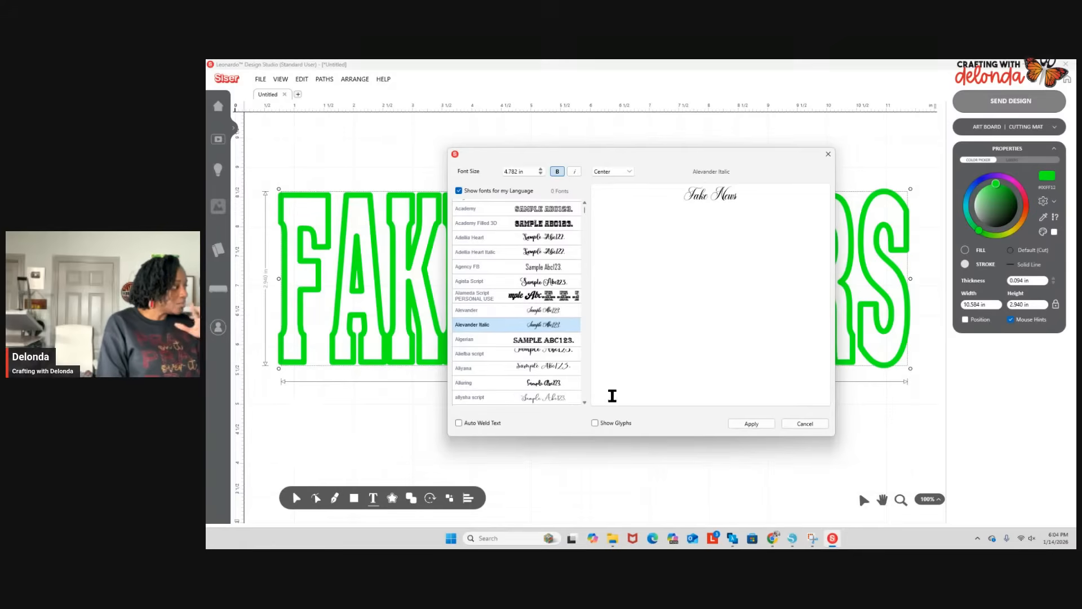
click(594, 422)
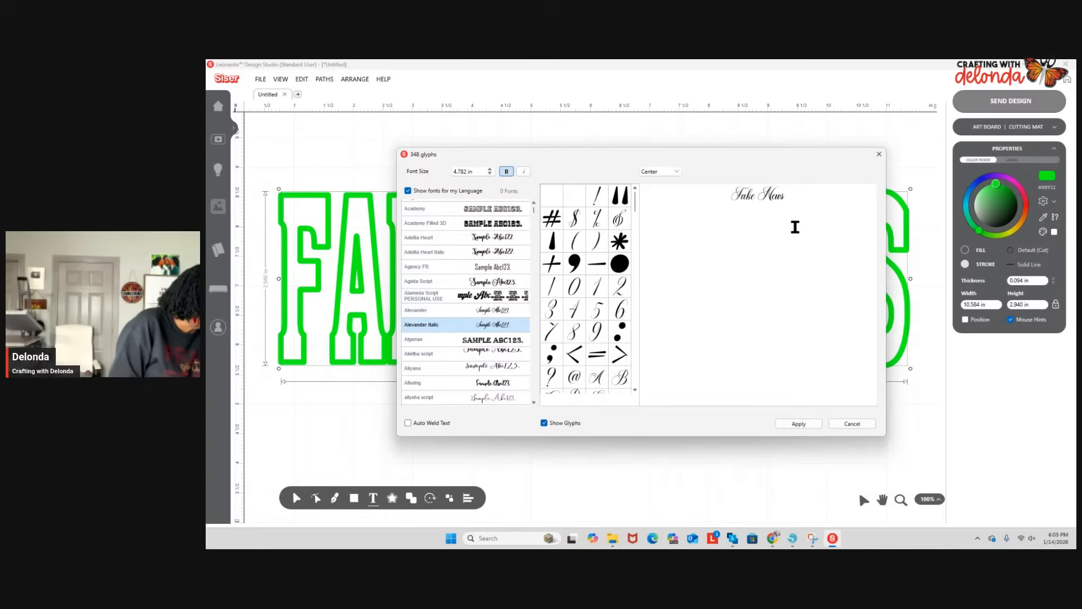
scroll(592, 330, down, 2)
scroll(592, 330, down, 4)
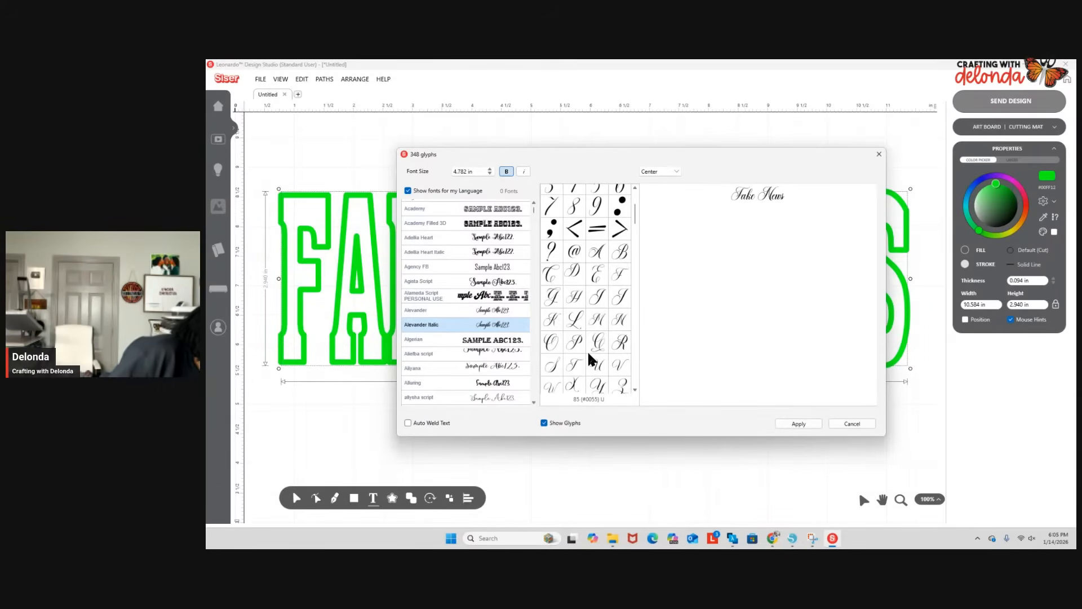
scroll(587, 349, down, 5)
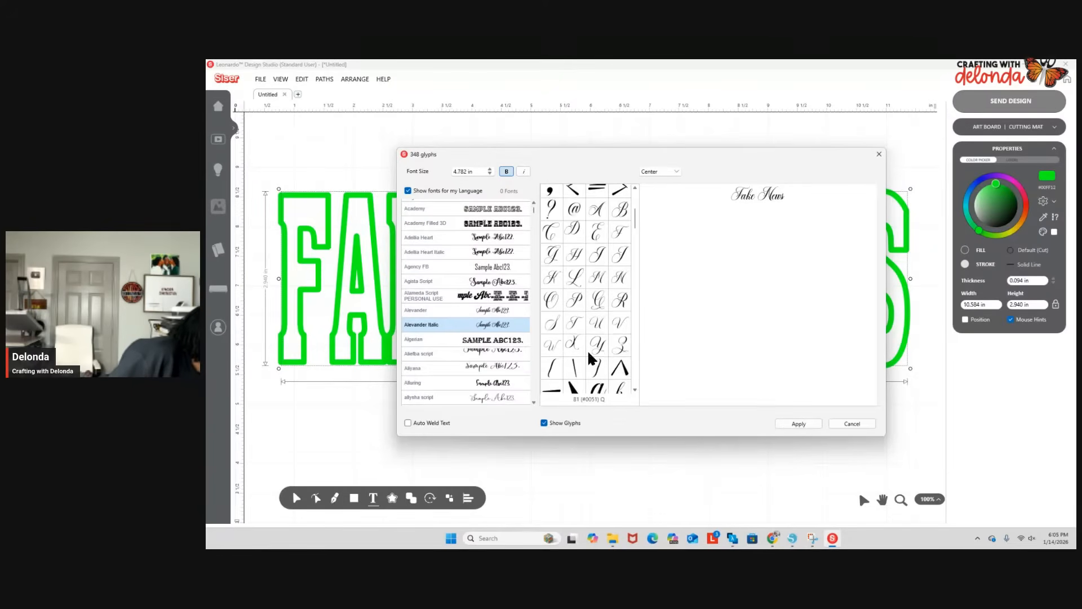
scroll(587, 352, down, 2)
scroll(589, 358, down, 2)
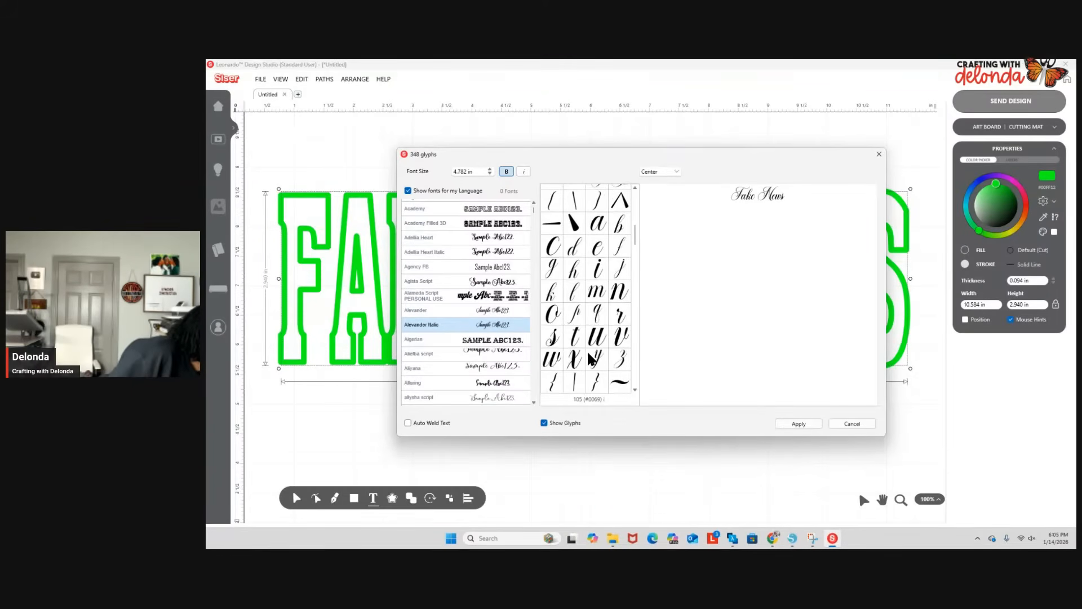
scroll(590, 357, down, 7)
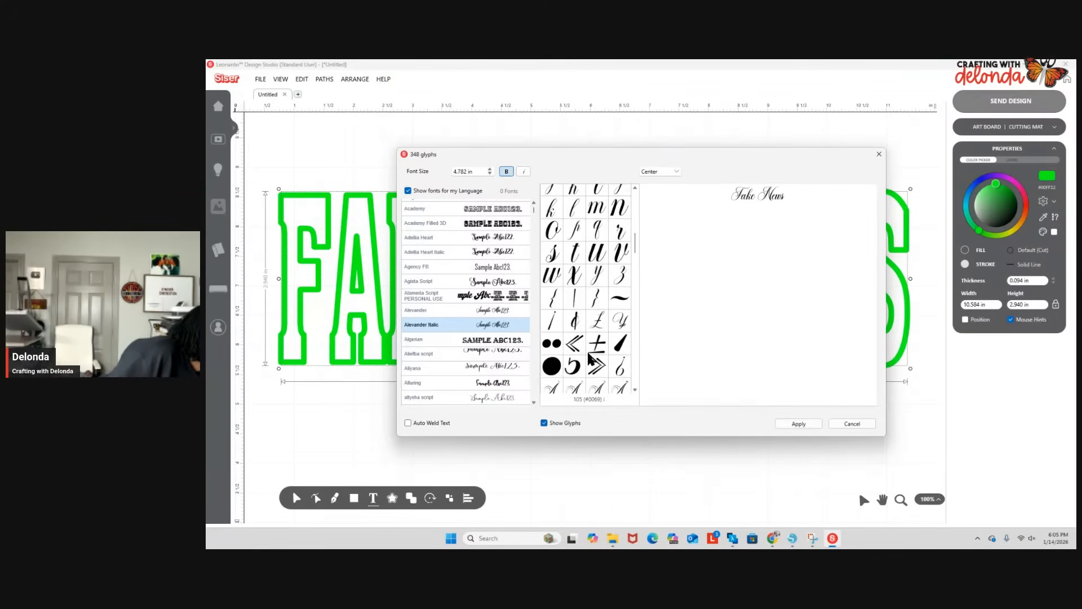
scroll(588, 357, down, 4)
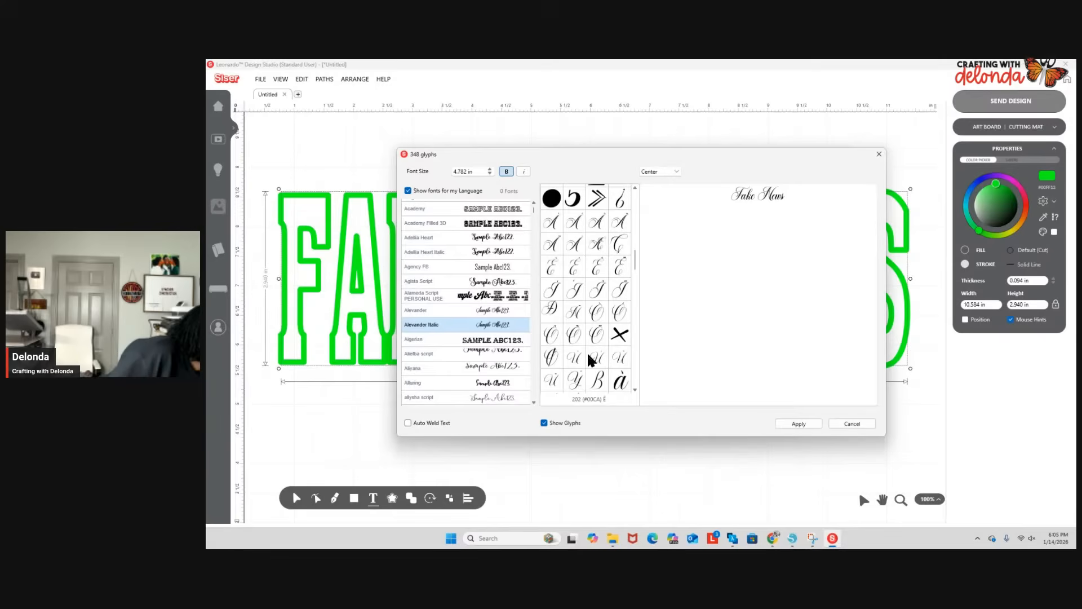
scroll(588, 356, down, 9)
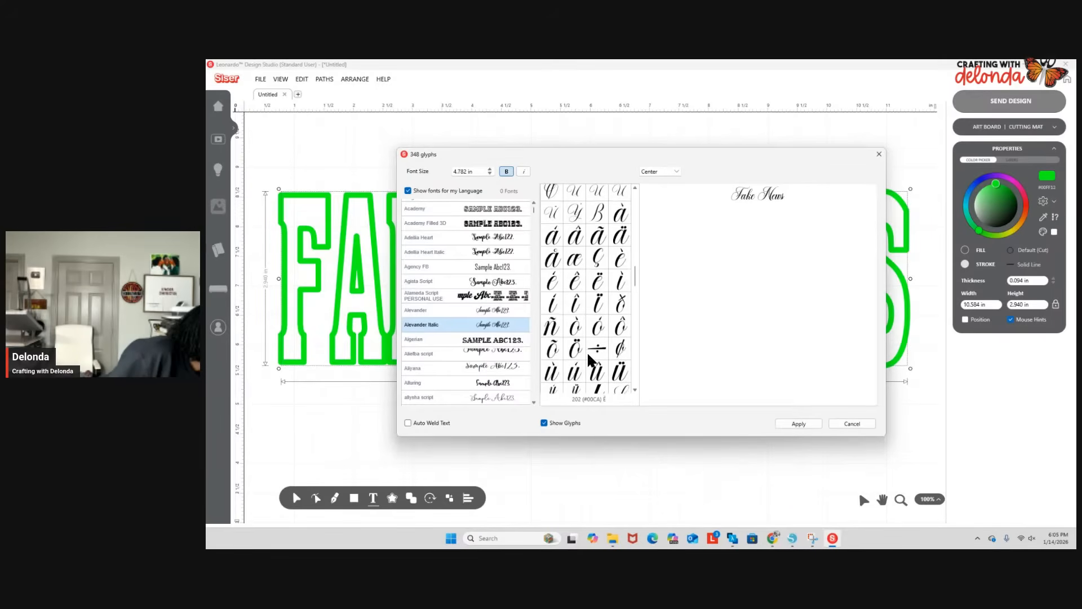
scroll(588, 356, down, 2)
scroll(588, 356, down, 10)
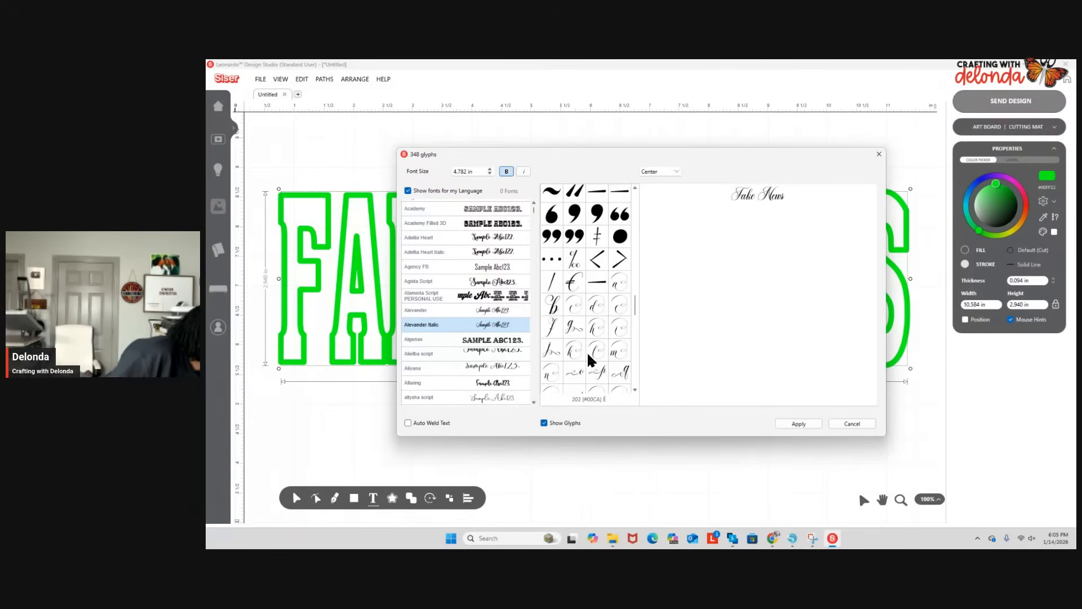
scroll(587, 351, down, 6)
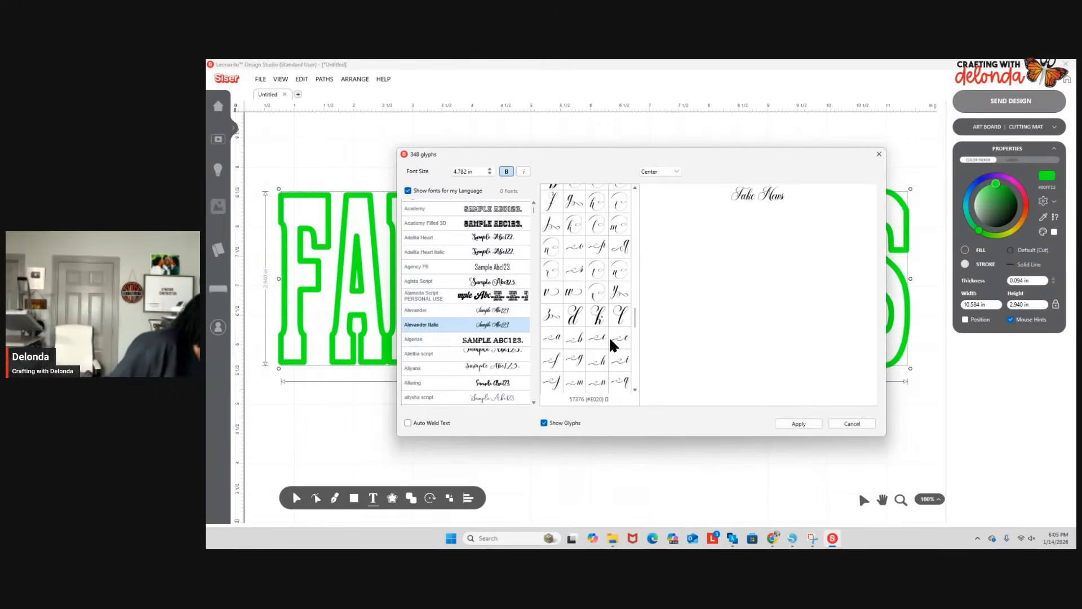
scroll(598, 350, down, 3)
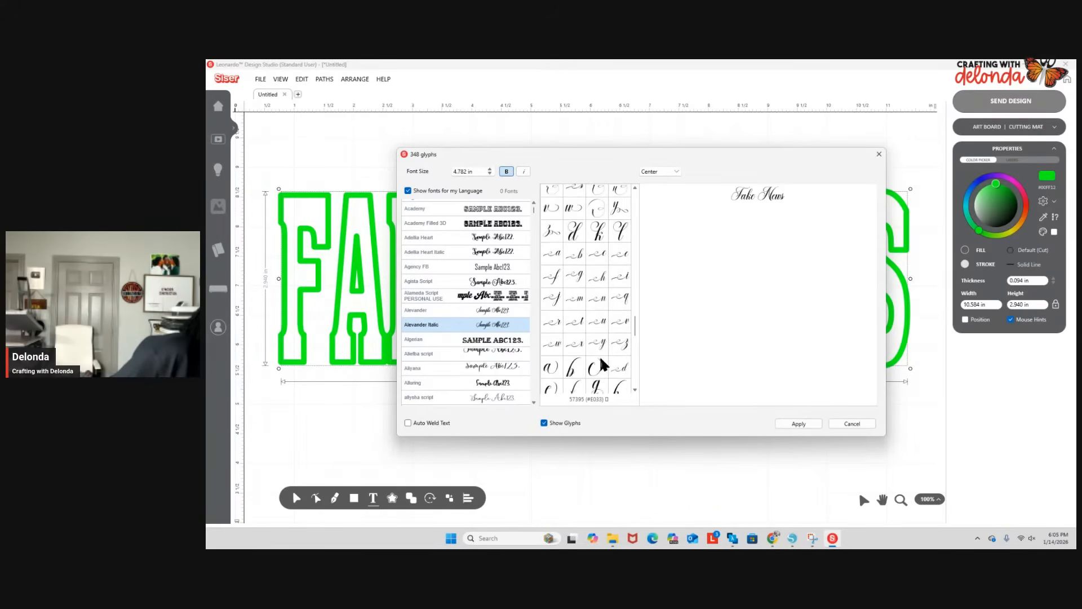
scroll(595, 356, down, 3)
scroll(590, 354, down, 2)
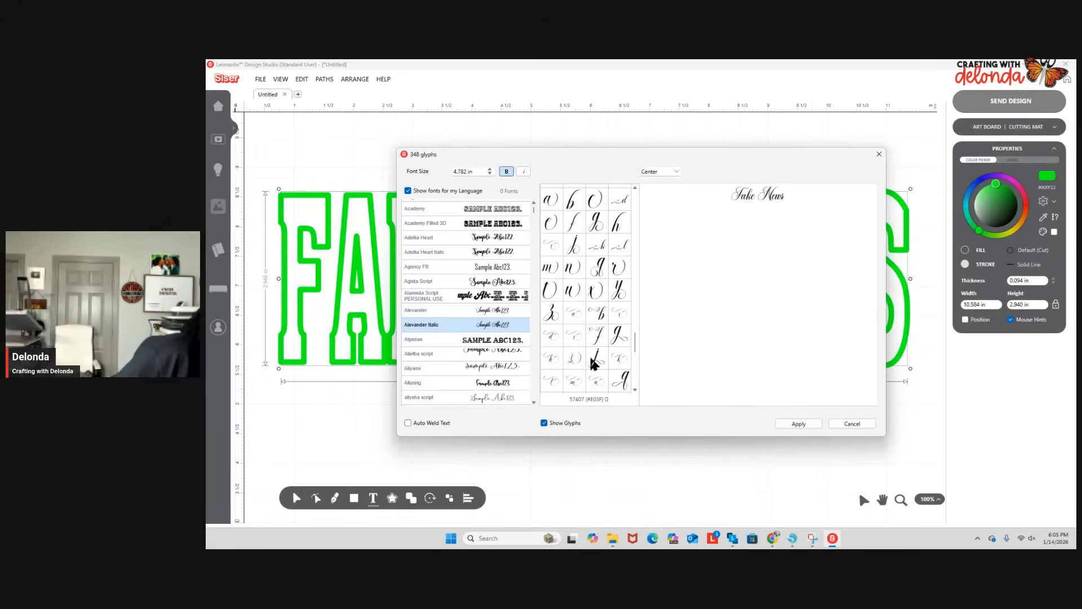
scroll(590, 360, down, 1)
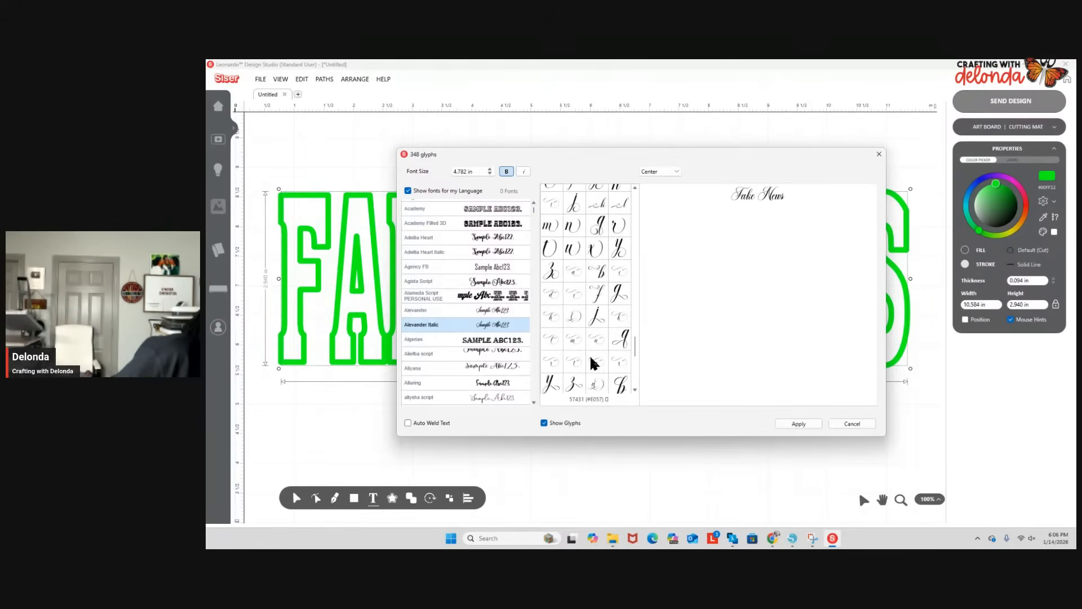
scroll(592, 361, down, 1)
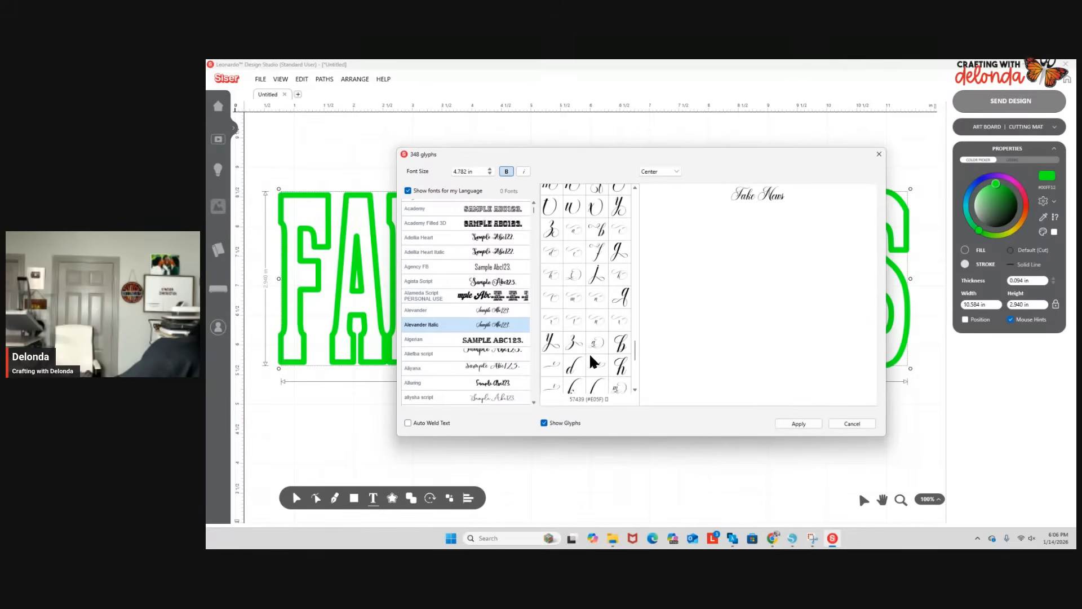
scroll(590, 353, down, 1)
scroll(589, 353, down, 1)
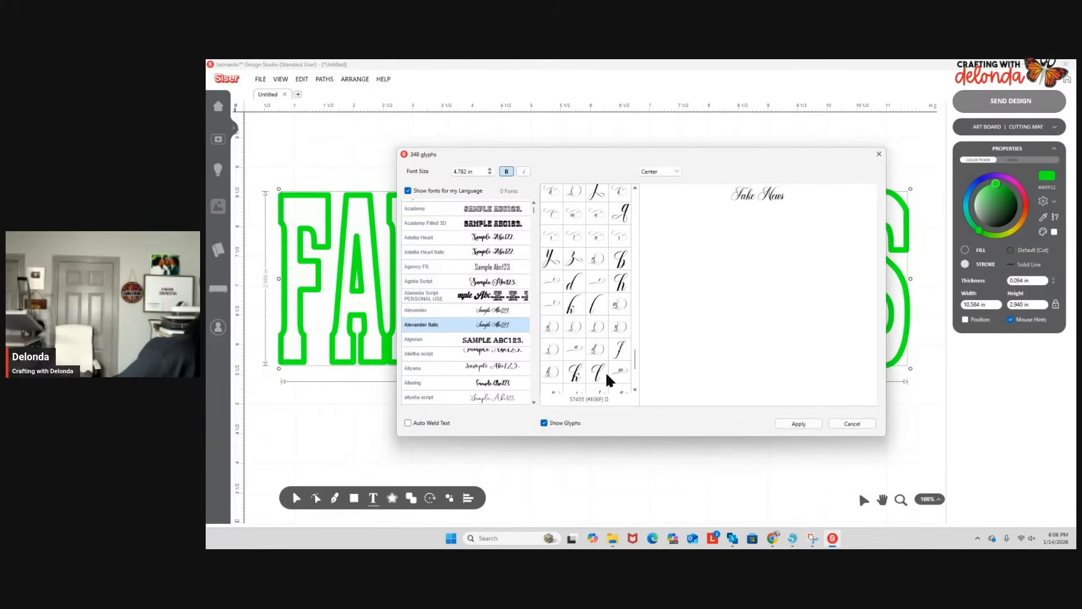
scroll(606, 373, down, 1)
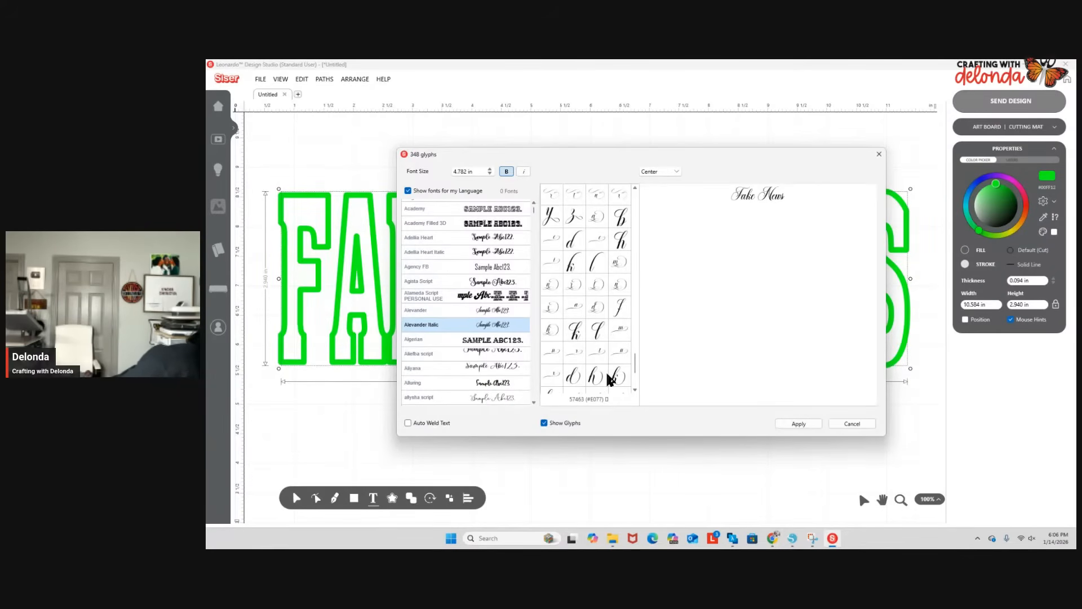
scroll(606, 379, down, 1)
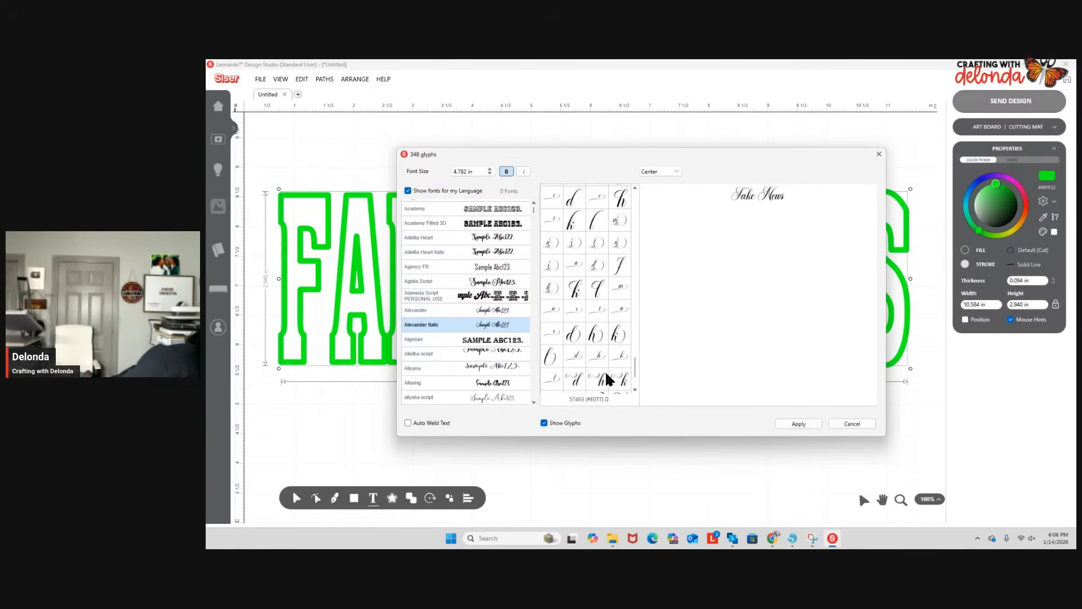
scroll(606, 373, down, 3)
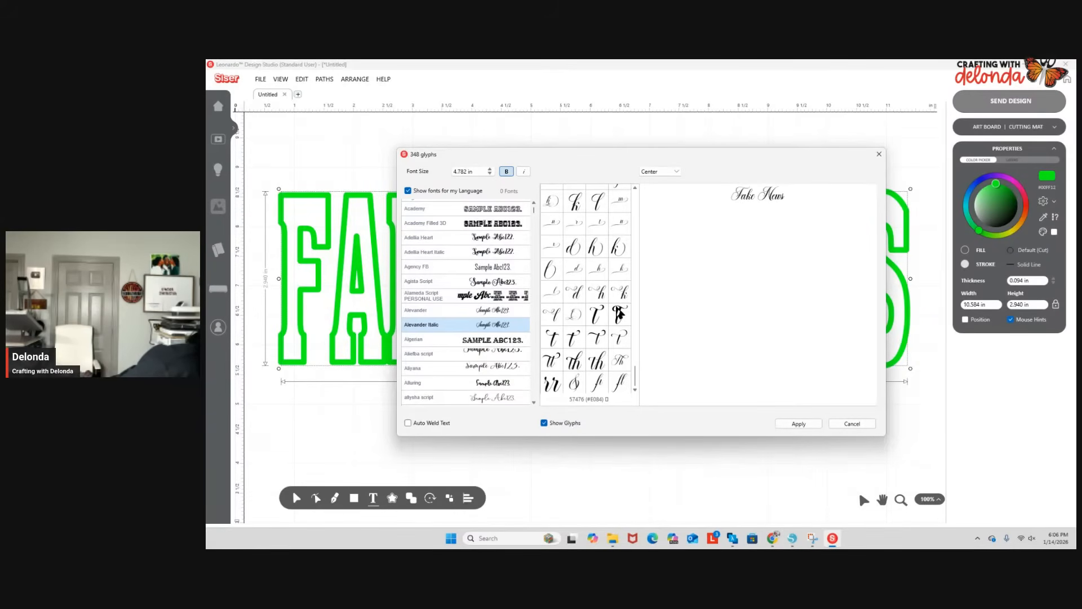
scroll(603, 335, up, 3)
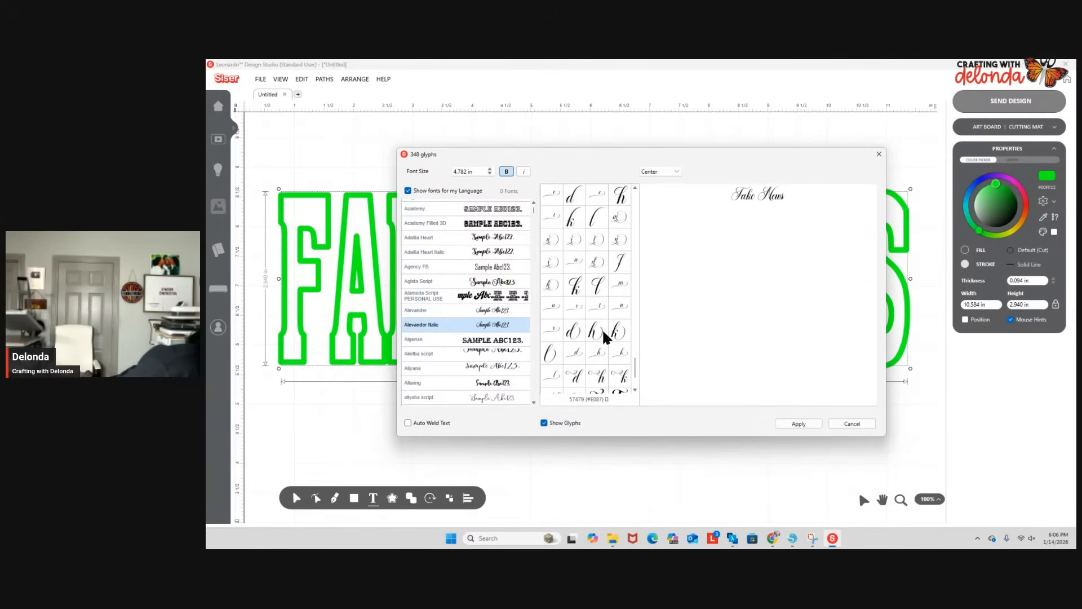
scroll(602, 329, up, 2)
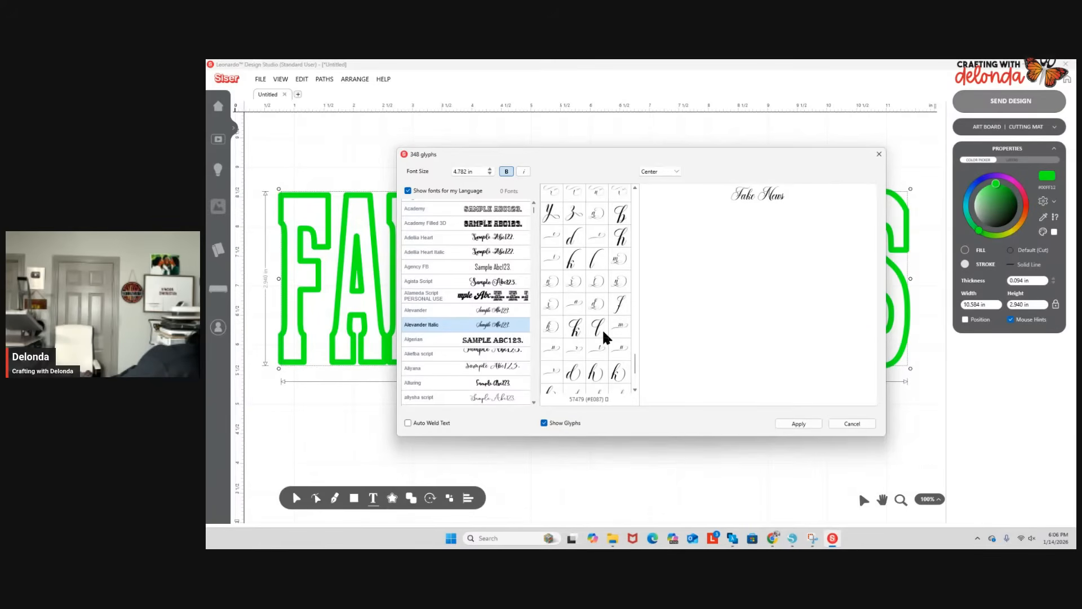
scroll(603, 335, up, 2)
scroll(602, 329, up, 4)
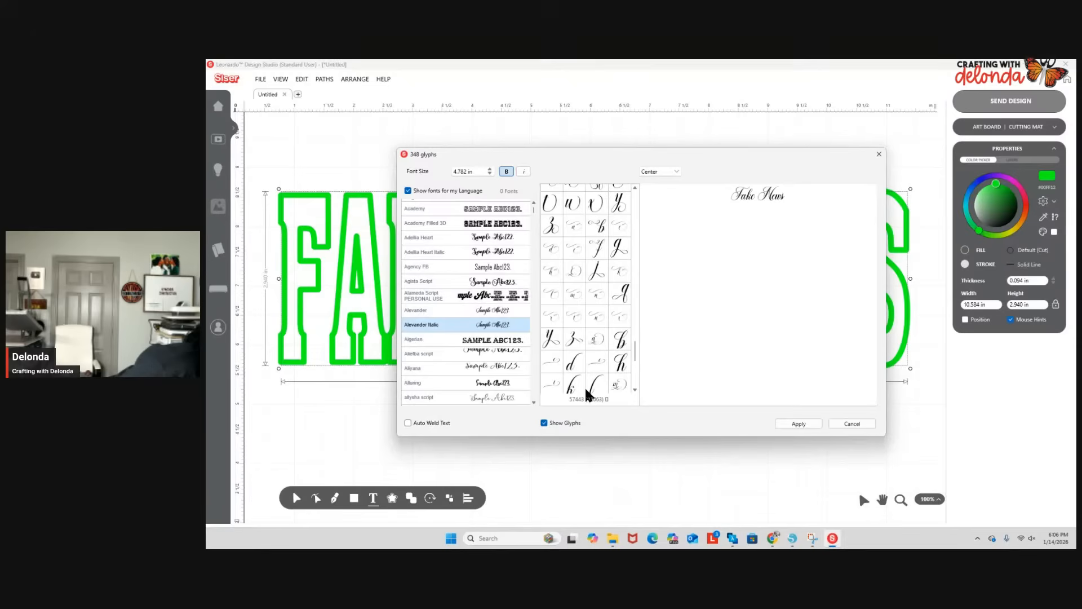
Examine the Alevander Italic glyph set for a swash version of a letter in Fake News.
scroll(584, 387, up, 1)
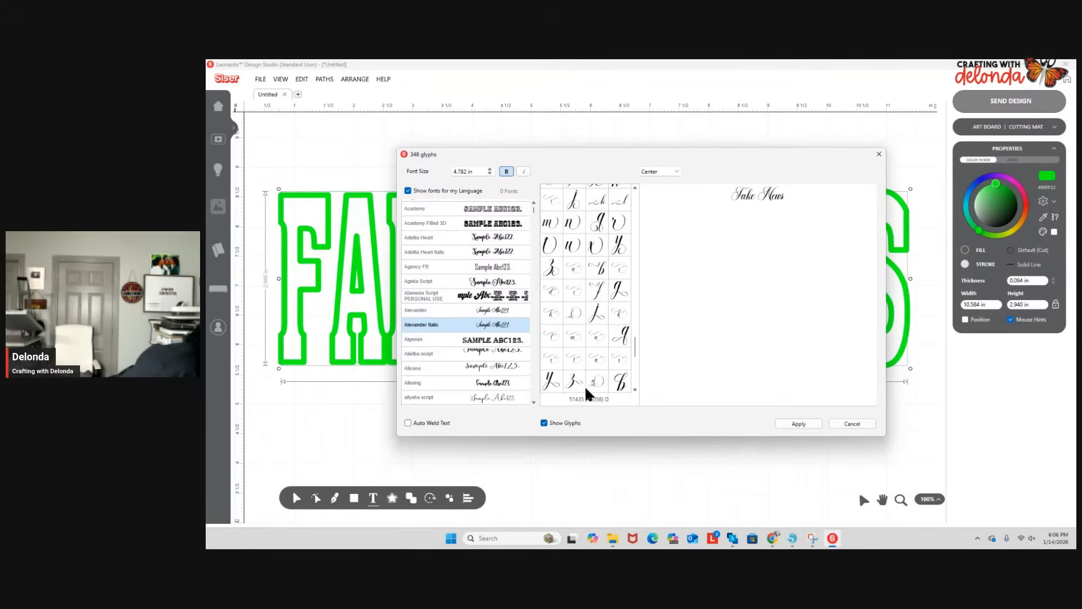
scroll(585, 387, down, 2)
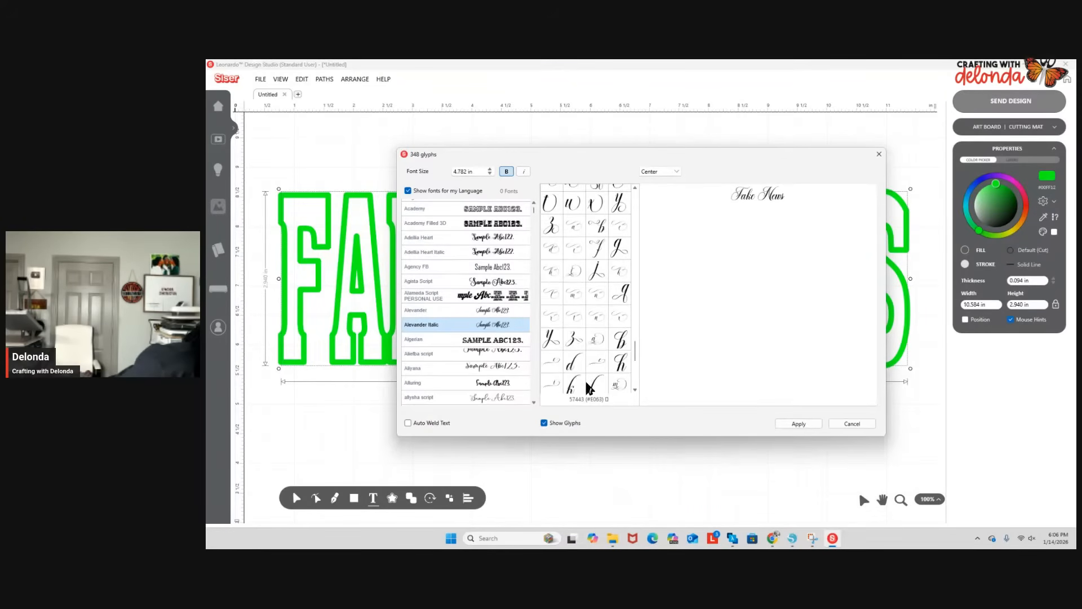
scroll(587, 384, down, 3)
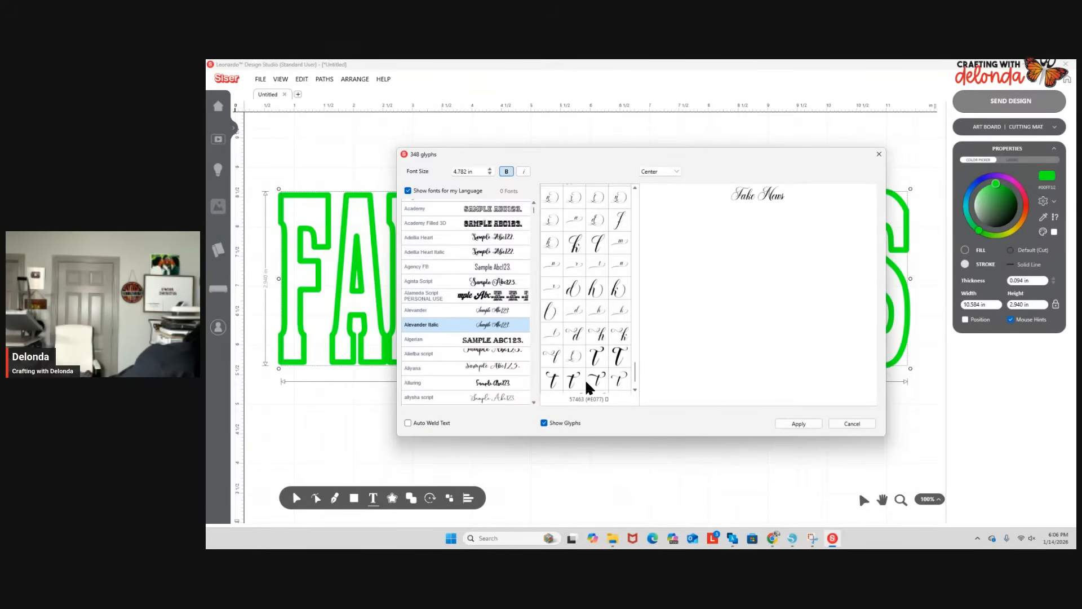
scroll(586, 377, up, 3)
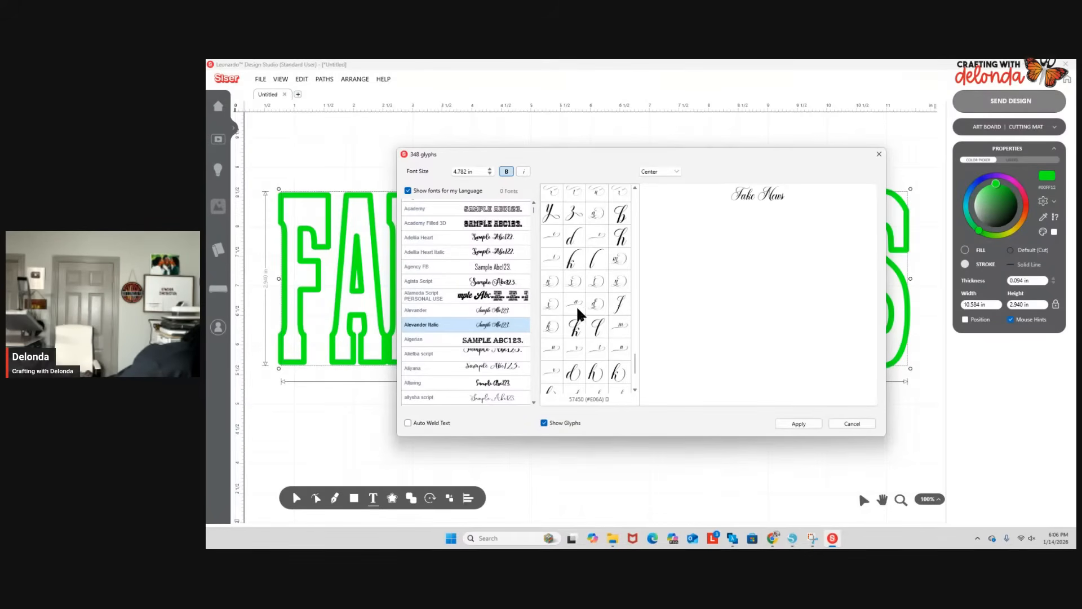
scroll(603, 313, up, 2)
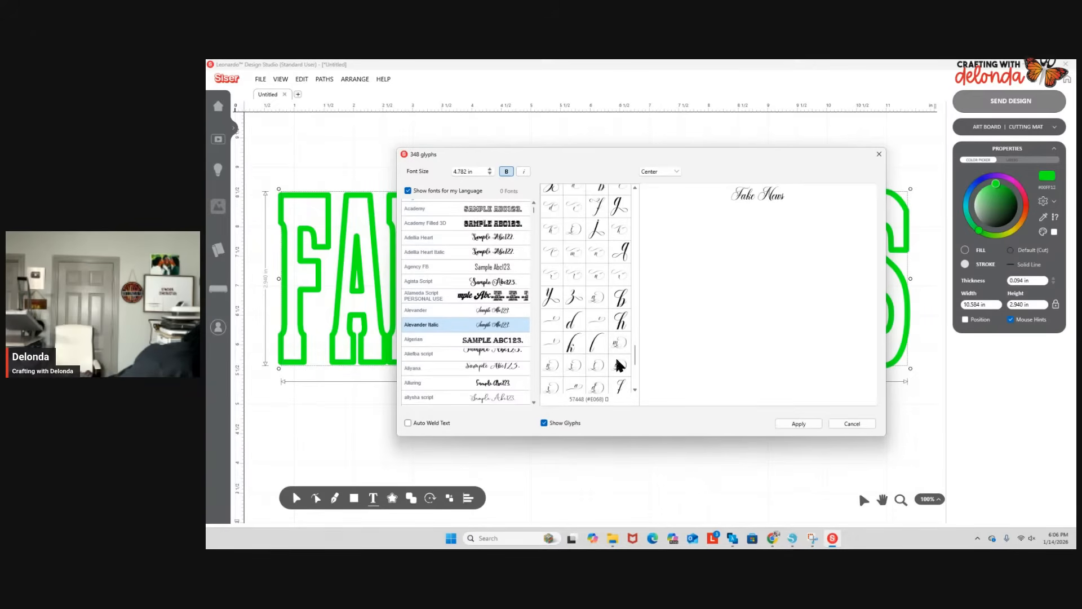
scroll(616, 357, up, 1)
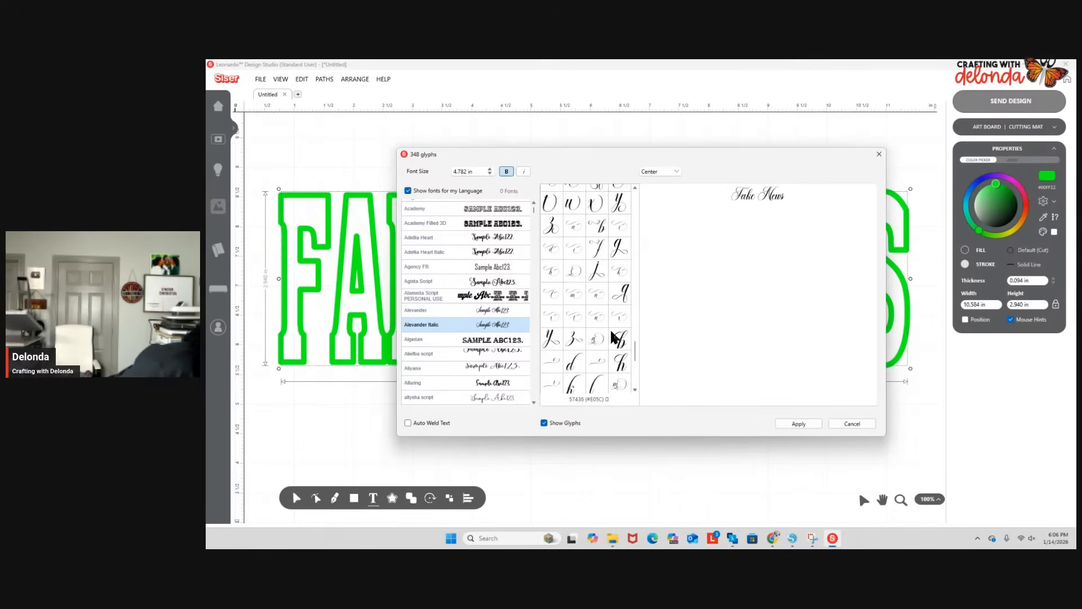
scroll(612, 335, up, 1)
scroll(613, 334, up, 2)
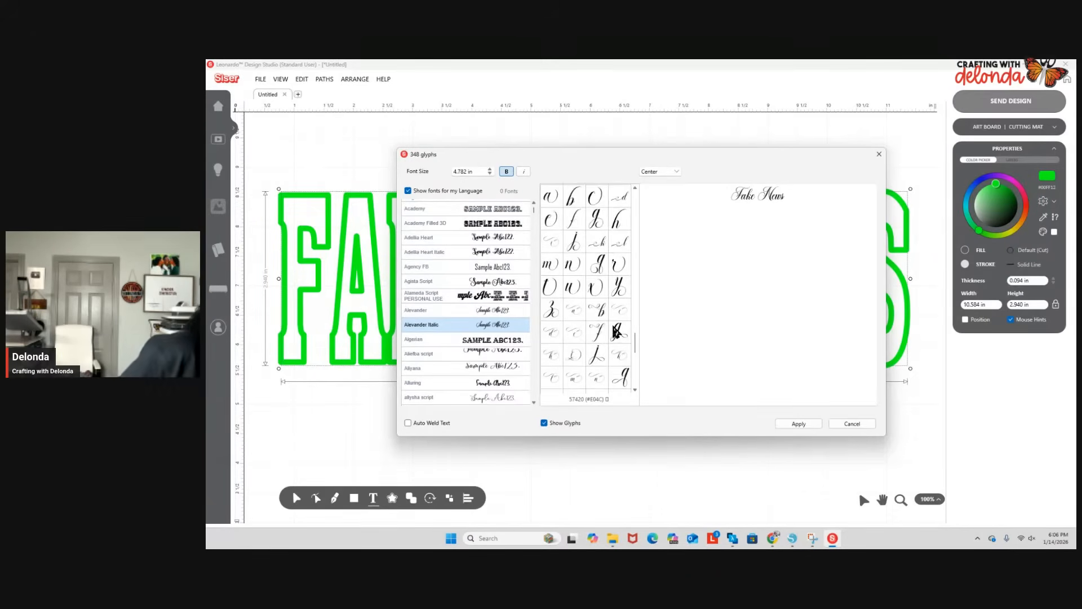
scroll(612, 332, up, 1)
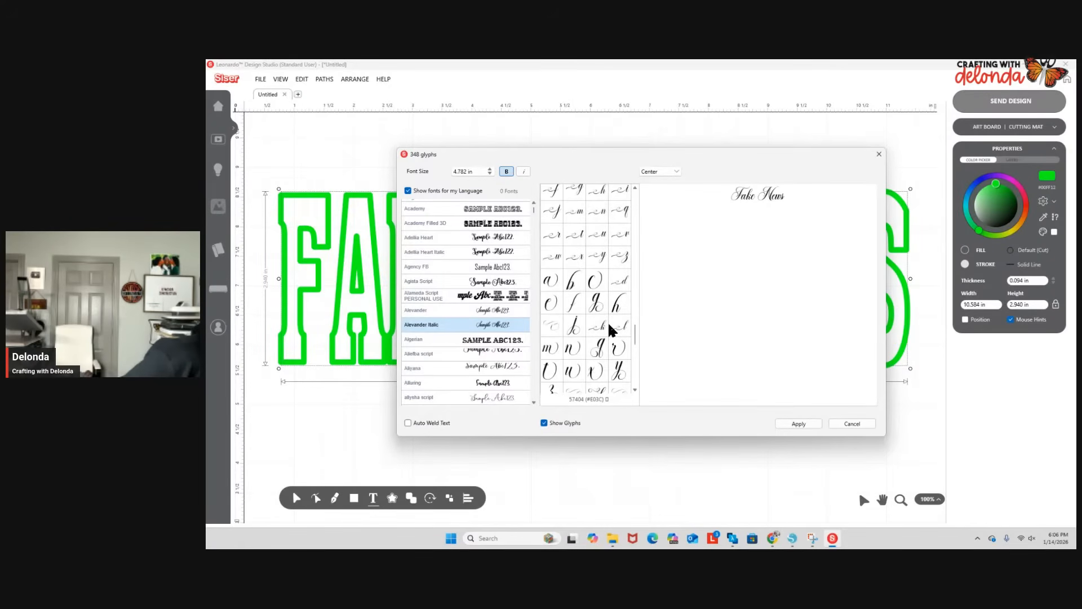
scroll(611, 329, up, 4)
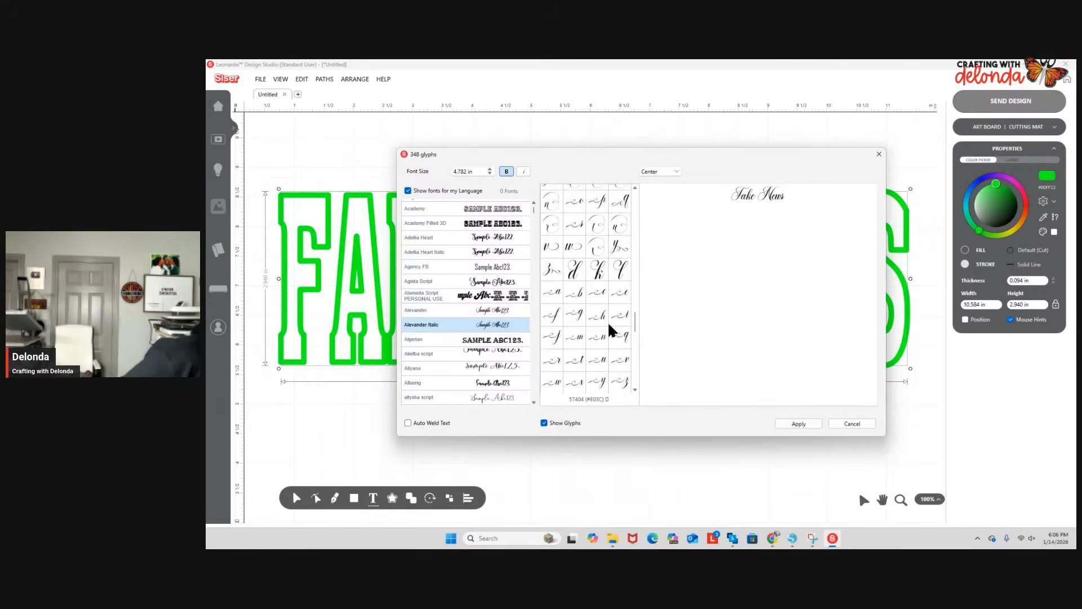
scroll(613, 324, up, 5)
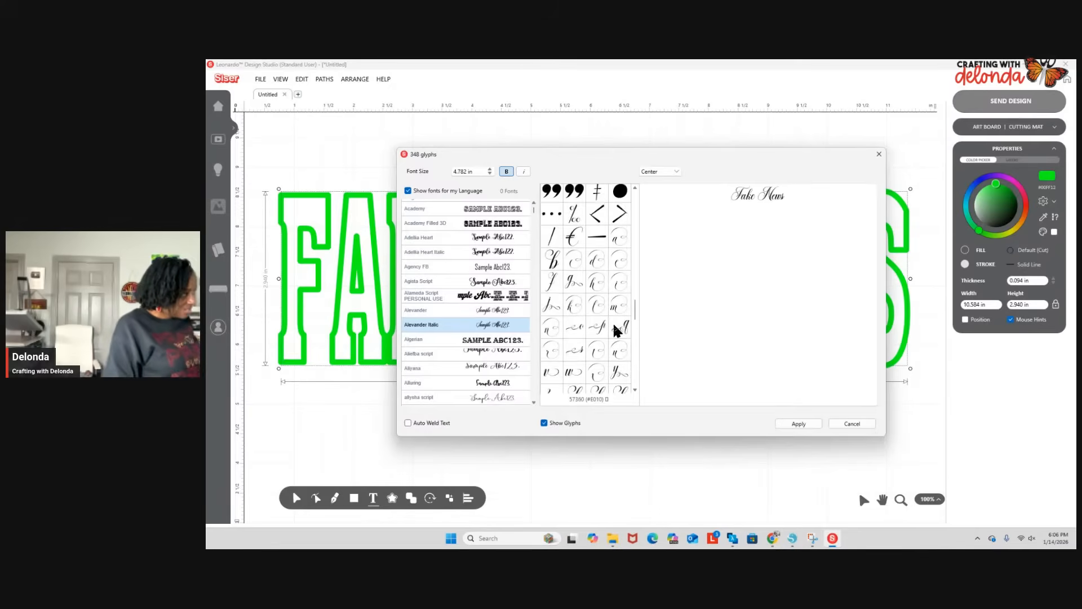
scroll(612, 324, up, 6)
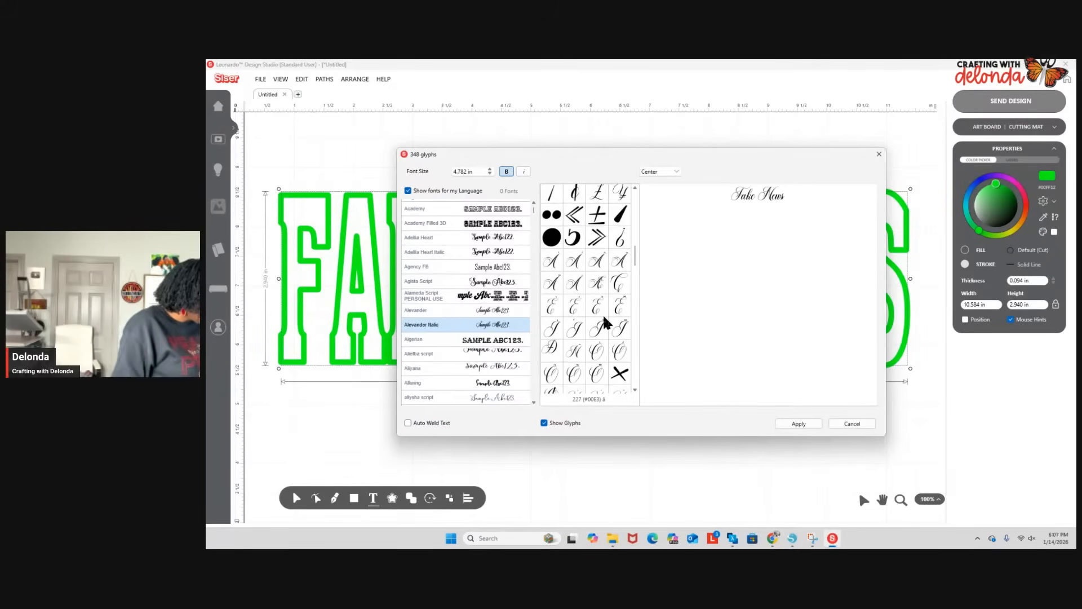
scroll(601, 346, down, 4)
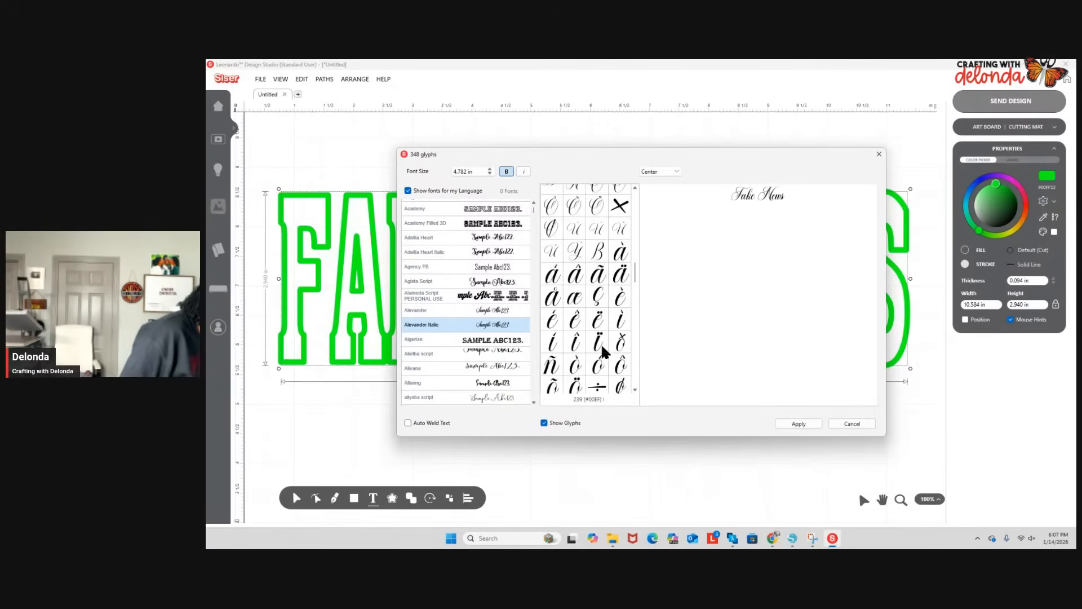
scroll(603, 354, down, 3)
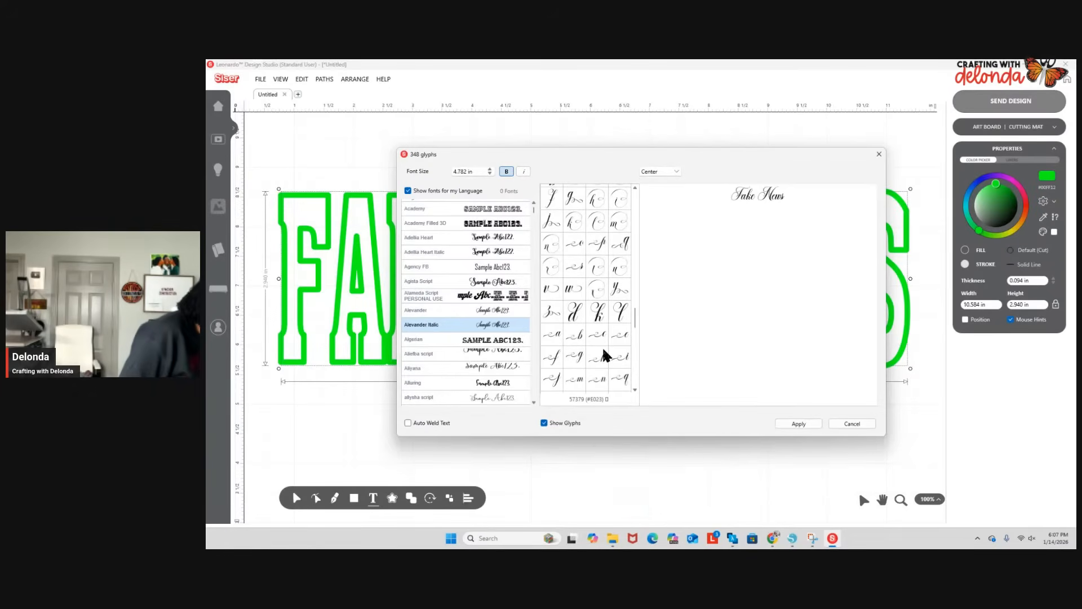
scroll(601, 354, down, 4)
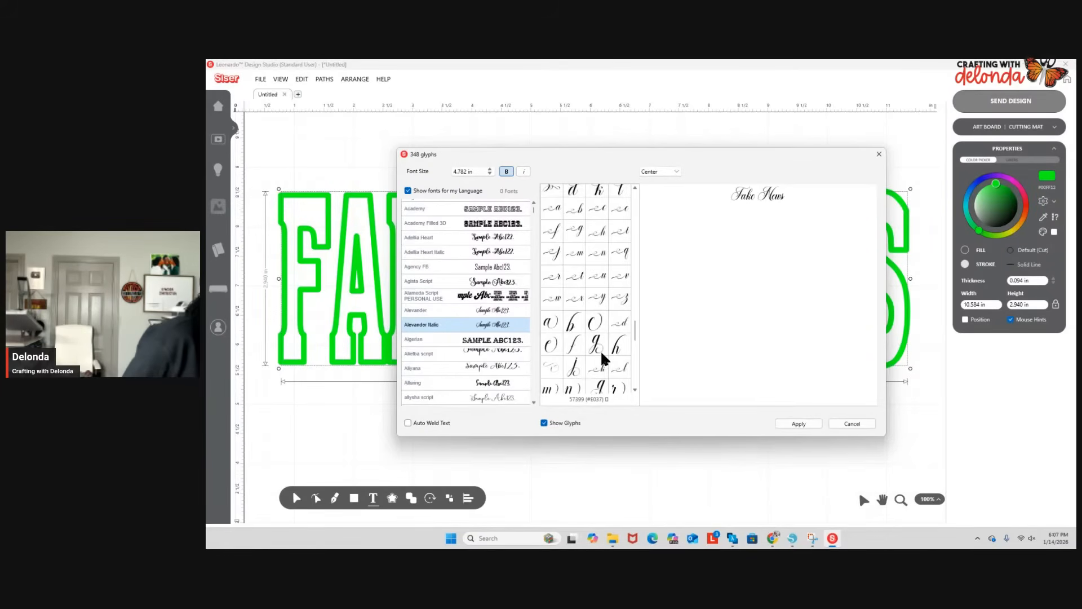
scroll(604, 357, down, 3)
scroll(602, 356, down, 2)
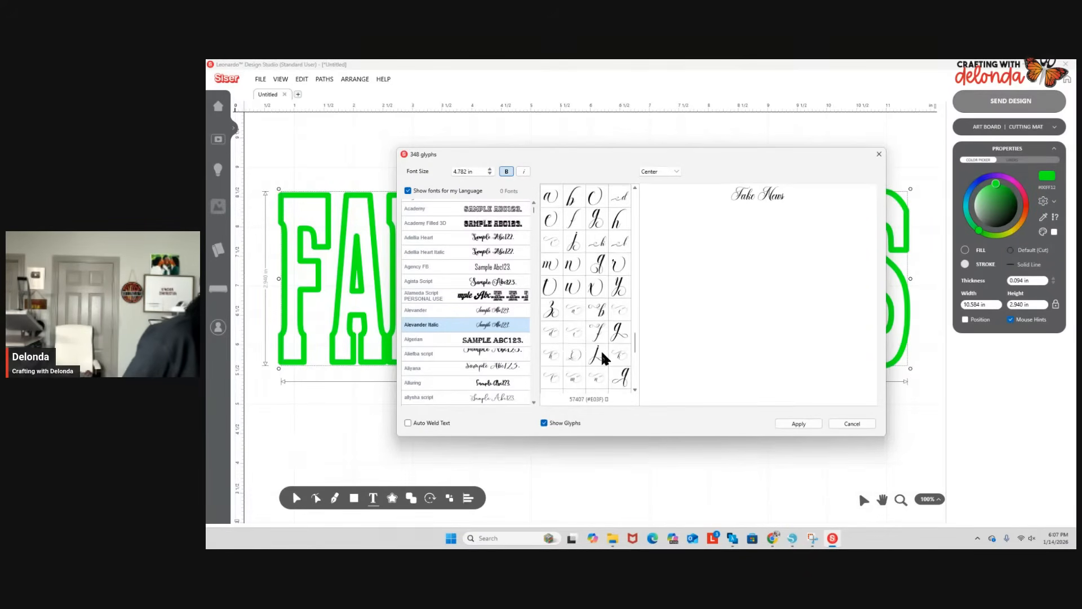
click(574, 332)
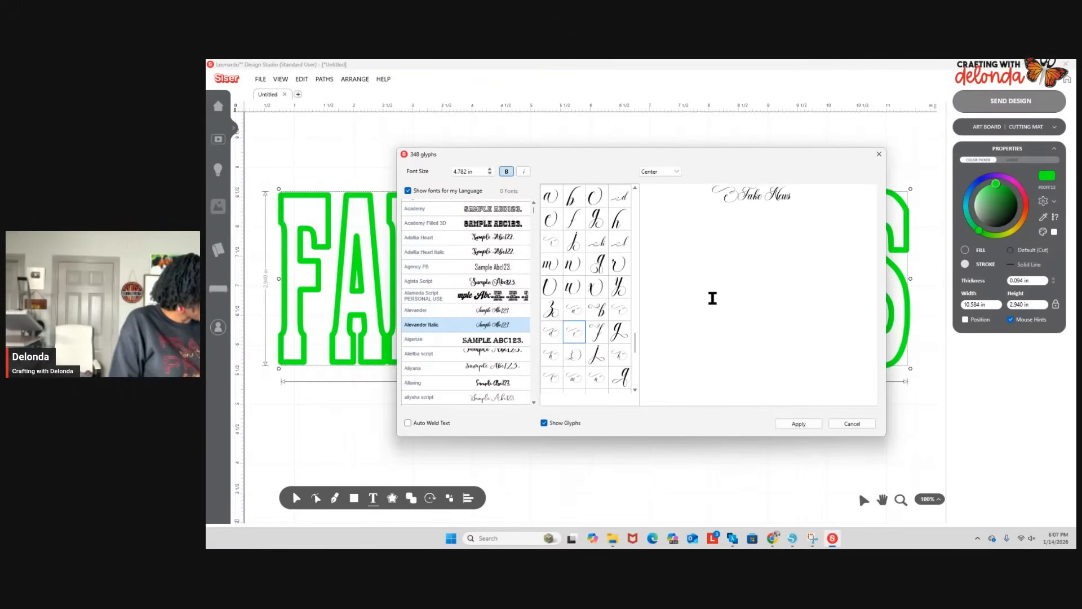
click(737, 191)
key(BackSpace)
Replace the e in Fake with a swash e glyph and apply the text change.
click(753, 198)
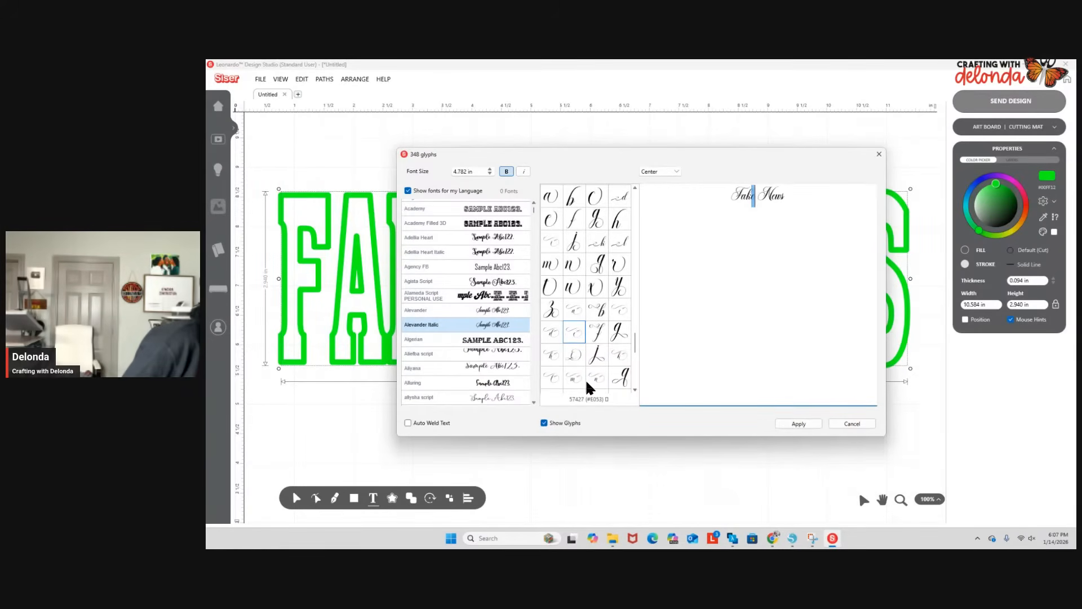
click(580, 332)
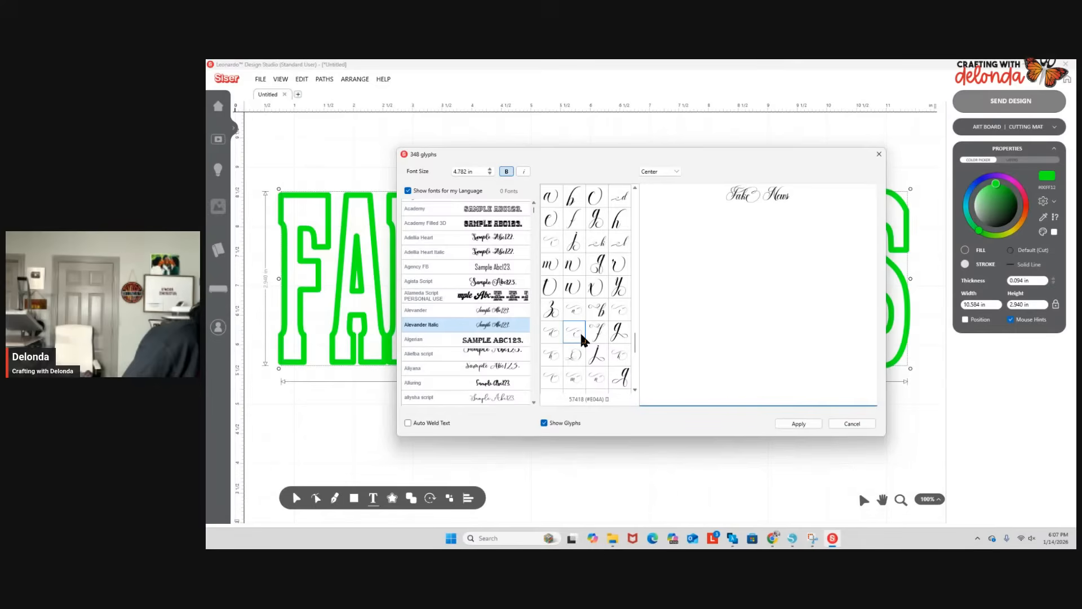
click(798, 422)
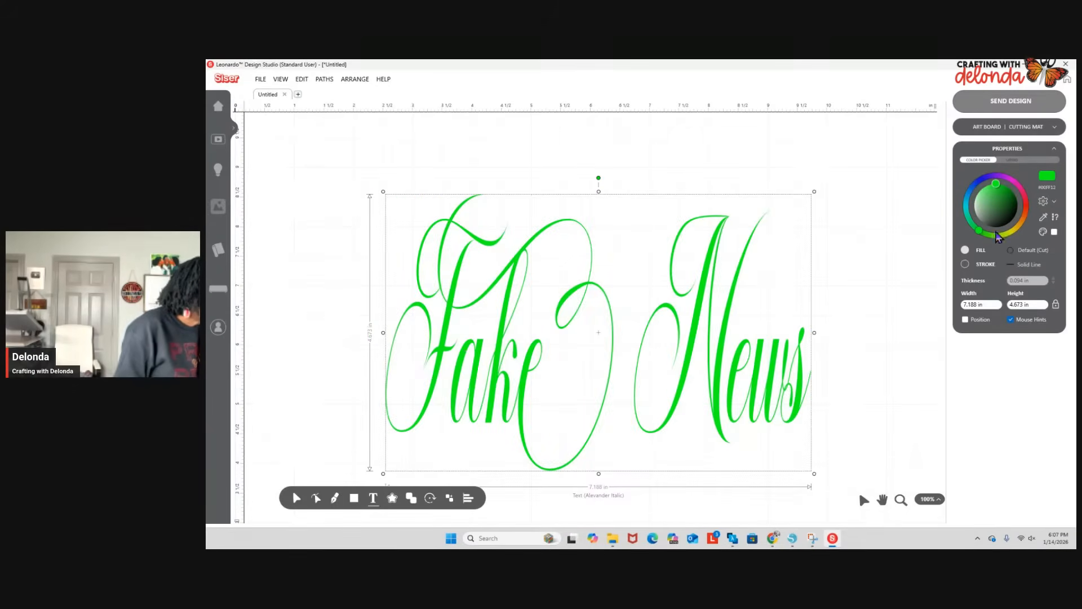
Recolor the Fake News text blue and scale it down proportionally to about 6.2 in wide.
drag(980, 231, 975, 182)
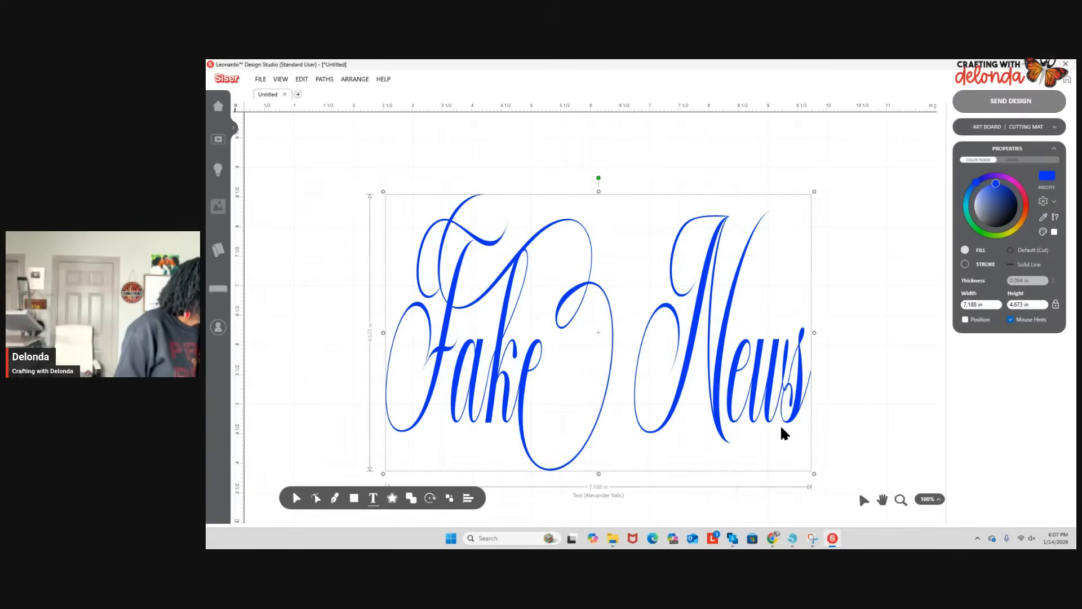
drag(814, 472, 782, 433)
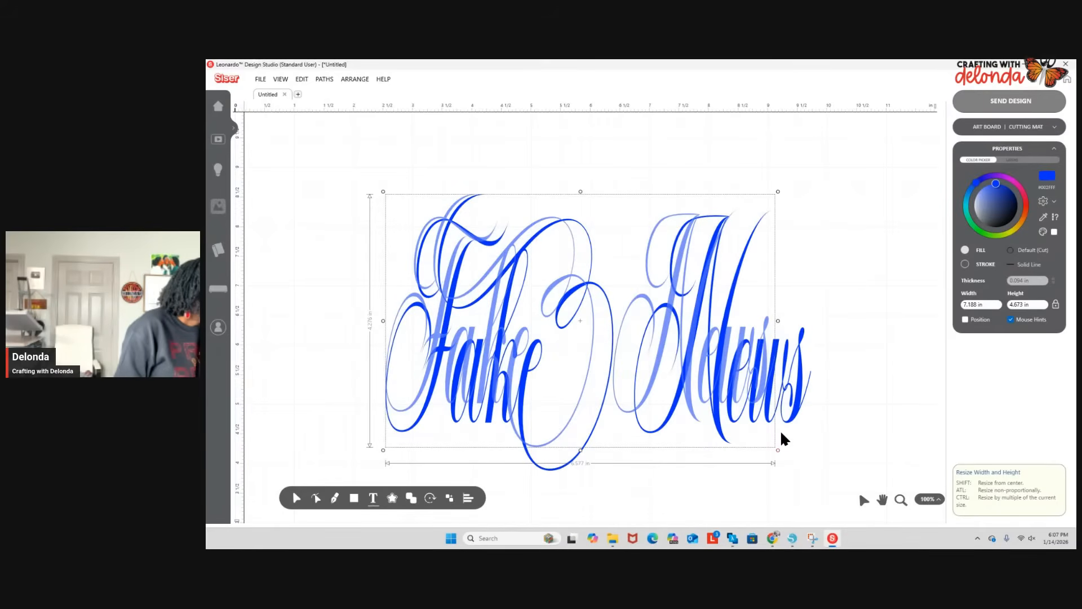
drag(781, 433, 759, 377)
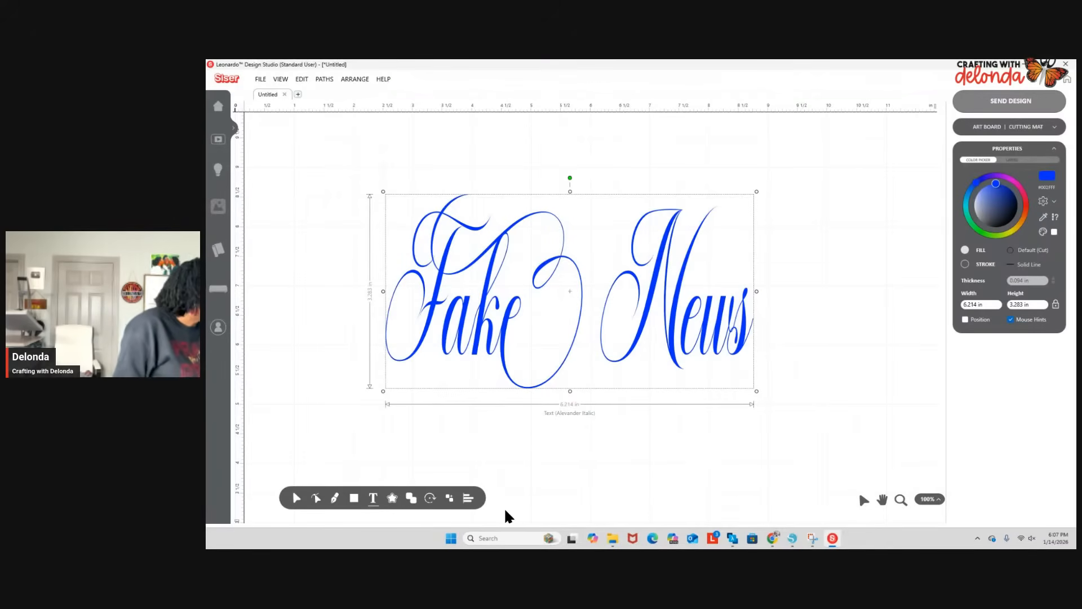
Reopen the Fake News text, set its font to Aliefba script and replace the last letter of Fake with a trailing swash e.
click(373, 498)
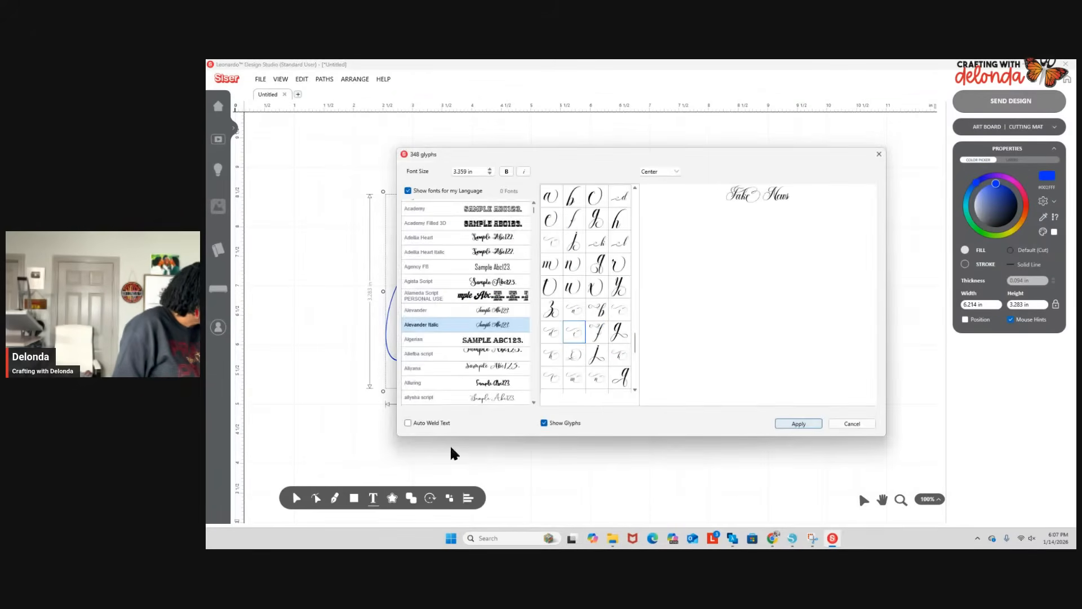
click(492, 351)
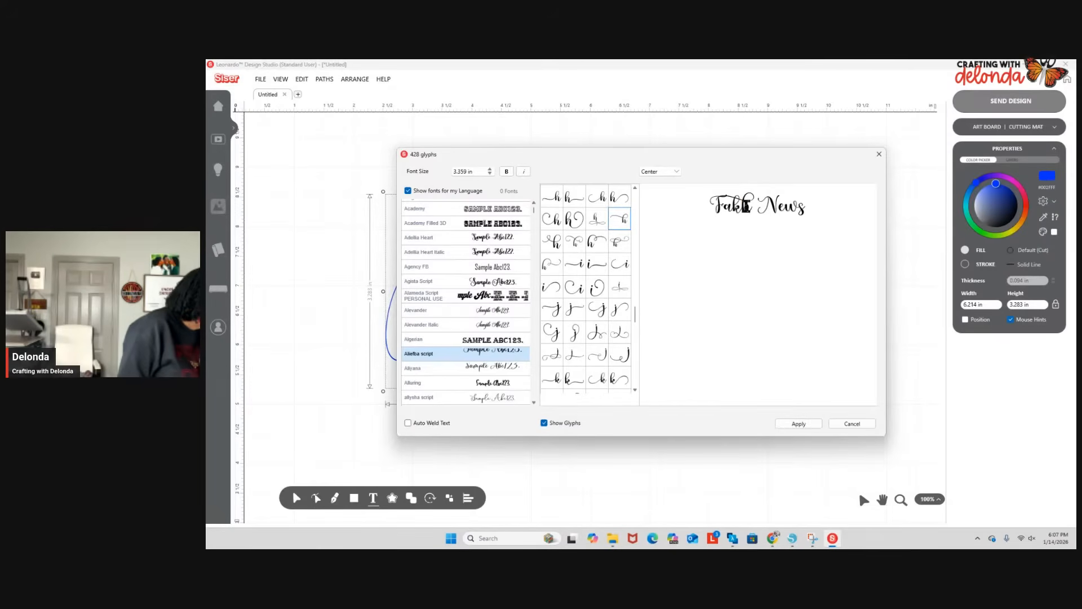
drag(743, 206, 755, 206)
key(BackSpace)
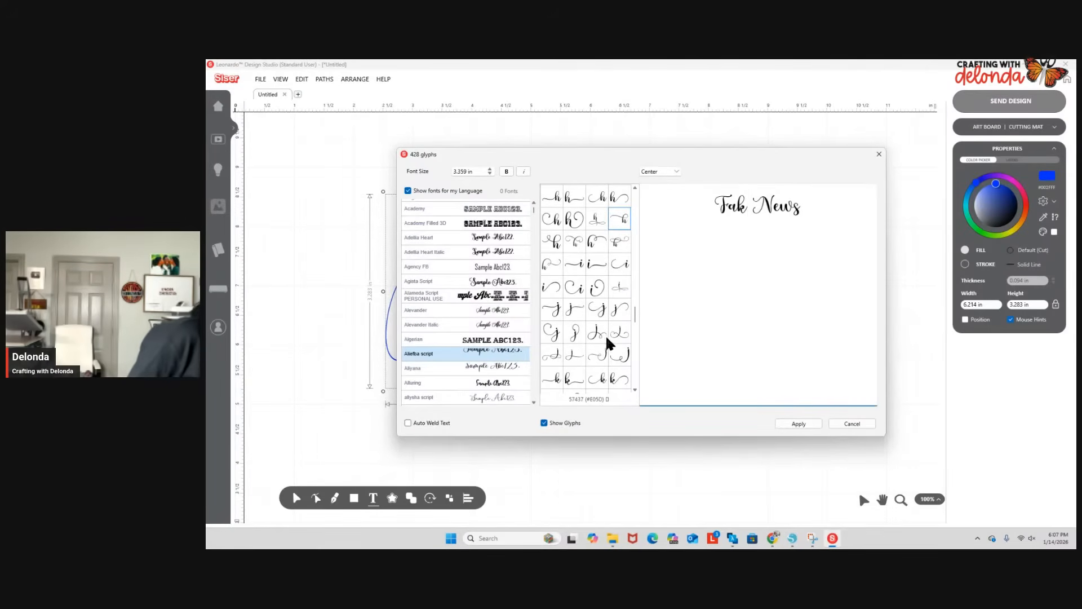
scroll(609, 339, up, 2)
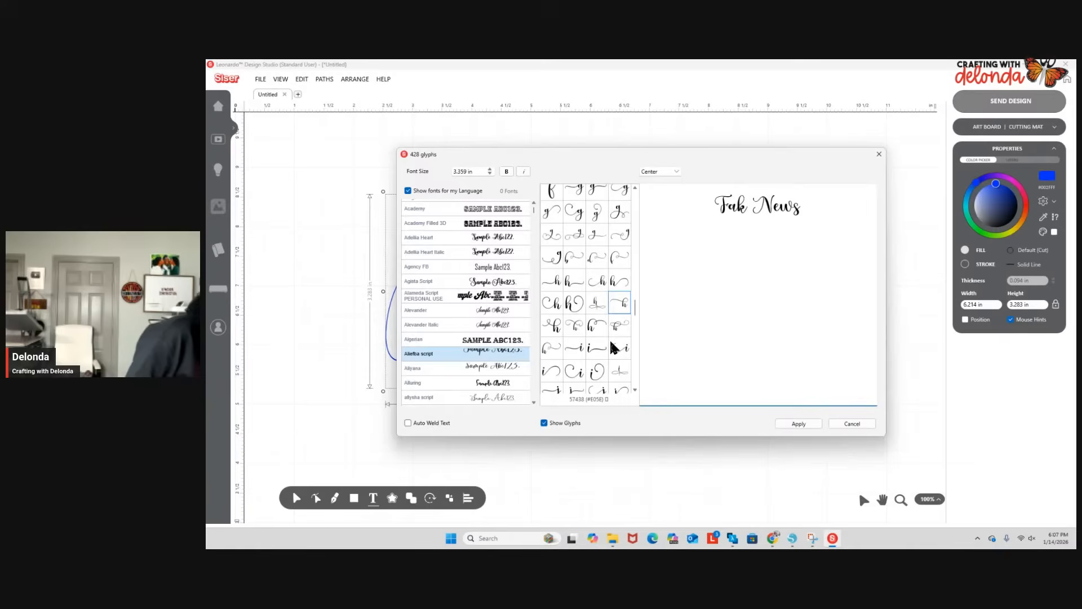
scroll(610, 338, up, 1)
scroll(610, 339, up, 1)
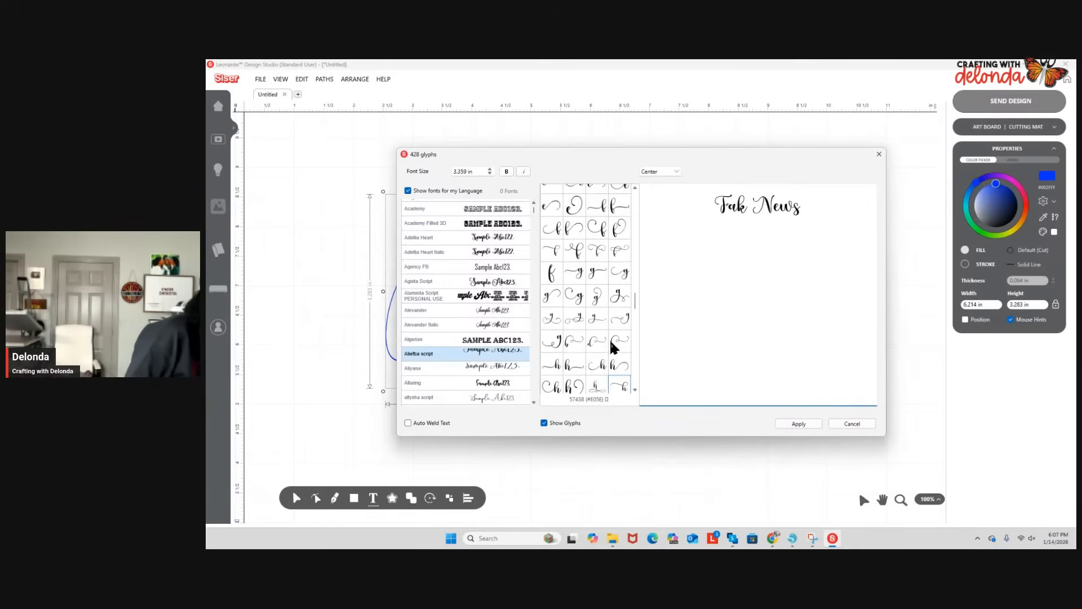
scroll(610, 338, up, 1)
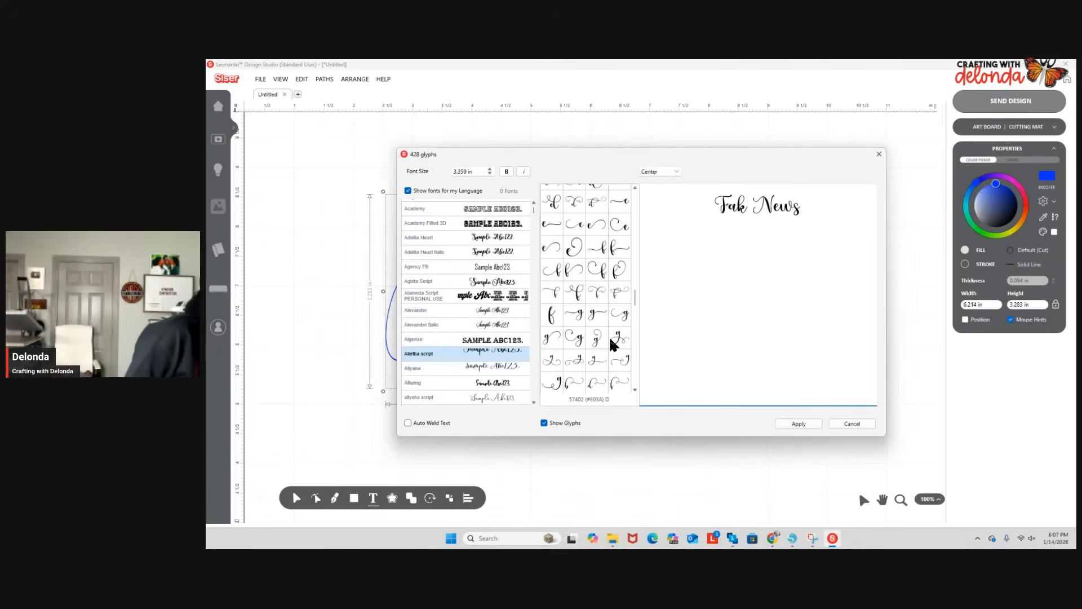
click(549, 244)
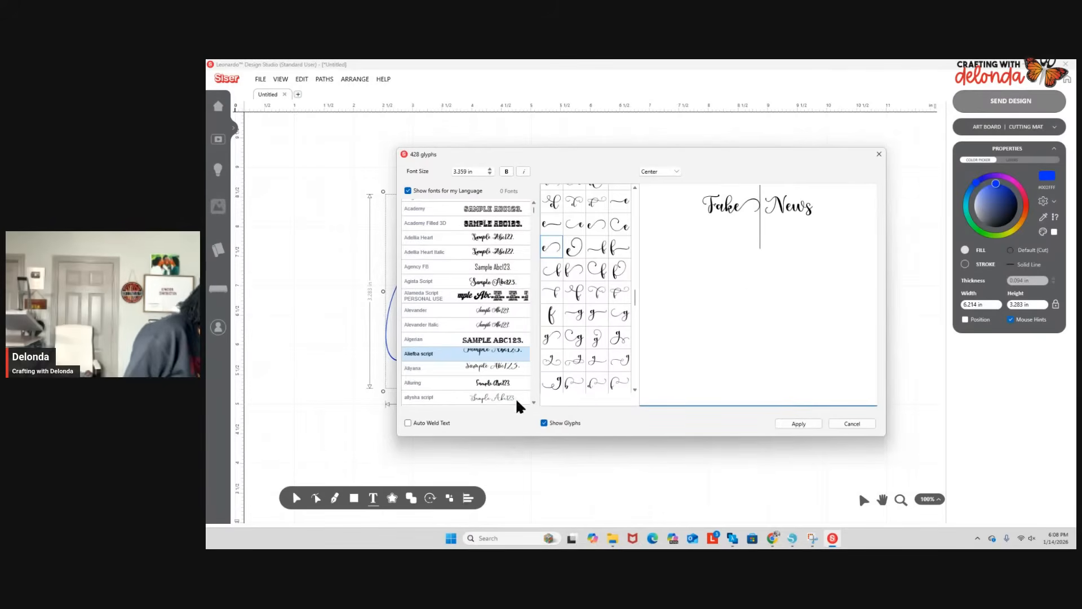
Replace the final s in News with a trailing swash s glyph and apply the text changes.
scroll(573, 376, down, 2)
scroll(576, 371, down, 4)
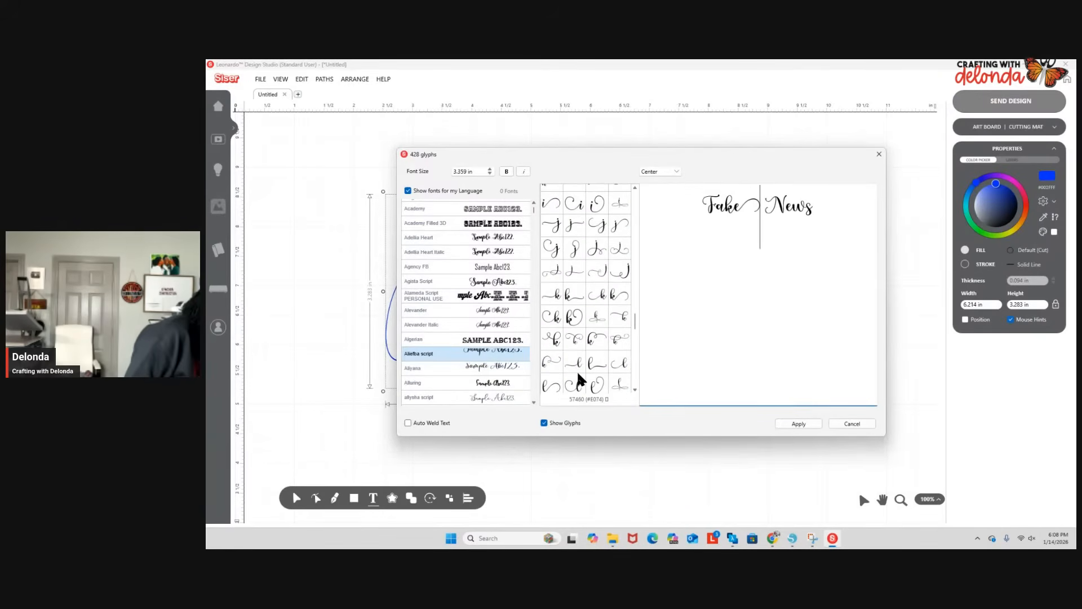
scroll(577, 370, down, 3)
scroll(577, 369, down, 5)
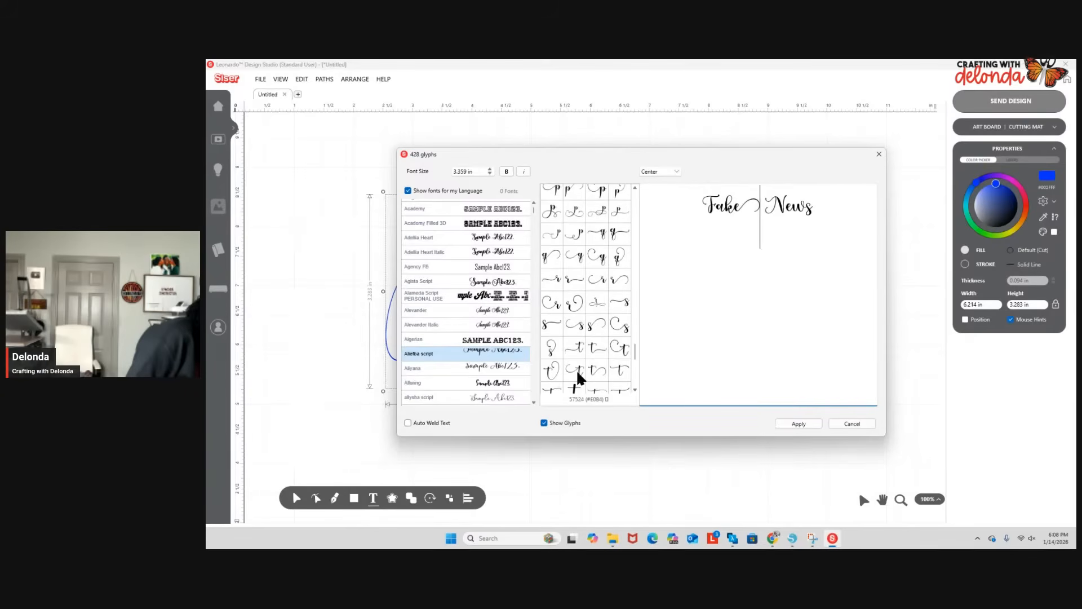
double_click(589, 323)
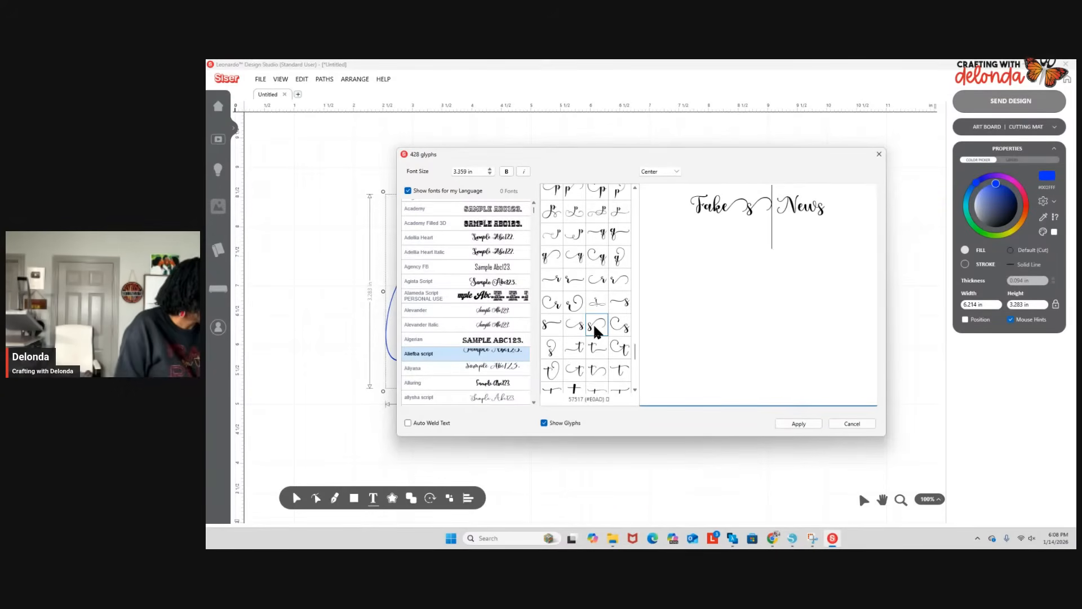
key(BackSpace)
click(819, 210)
key(BackSpace)
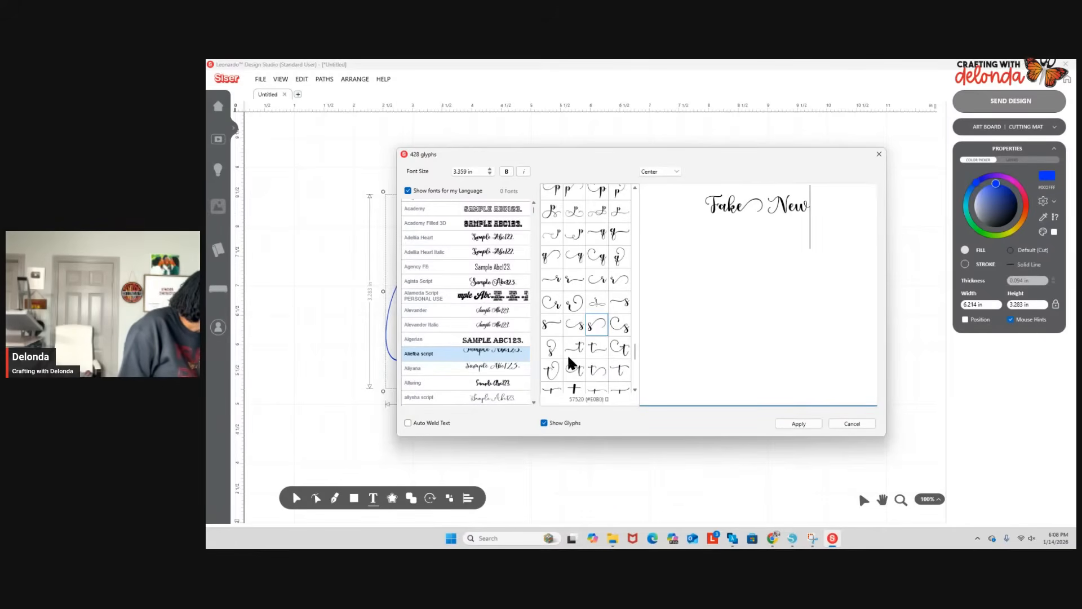
double_click(592, 327)
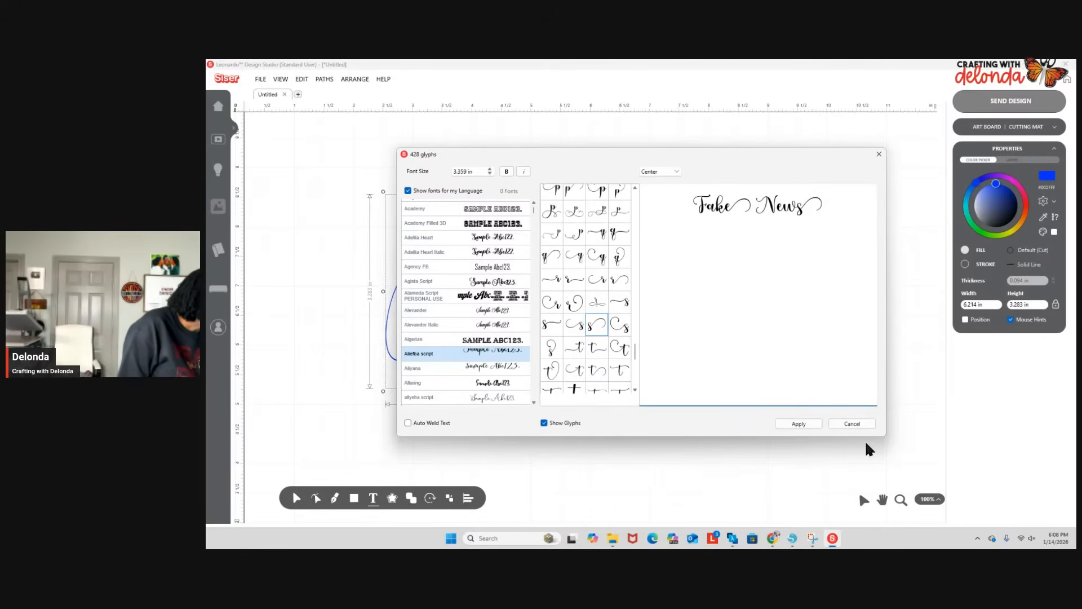
click(816, 424)
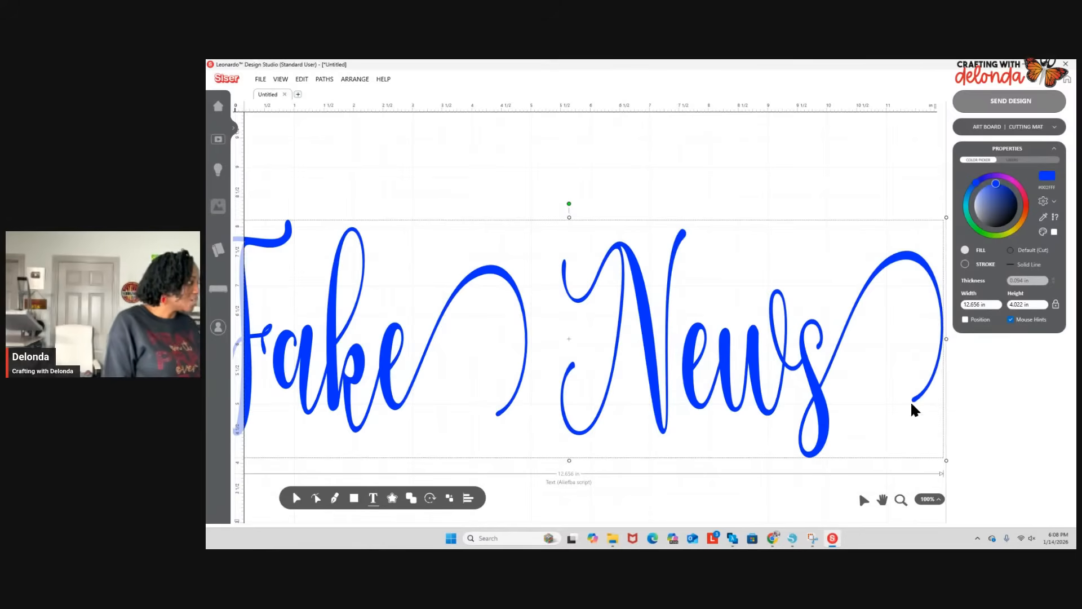
Scale the Fake News text down proportionally to about 9.4 in wide and move it fully into the visible artboard area.
drag(945, 461, 756, 400)
drag(566, 324, 701, 317)
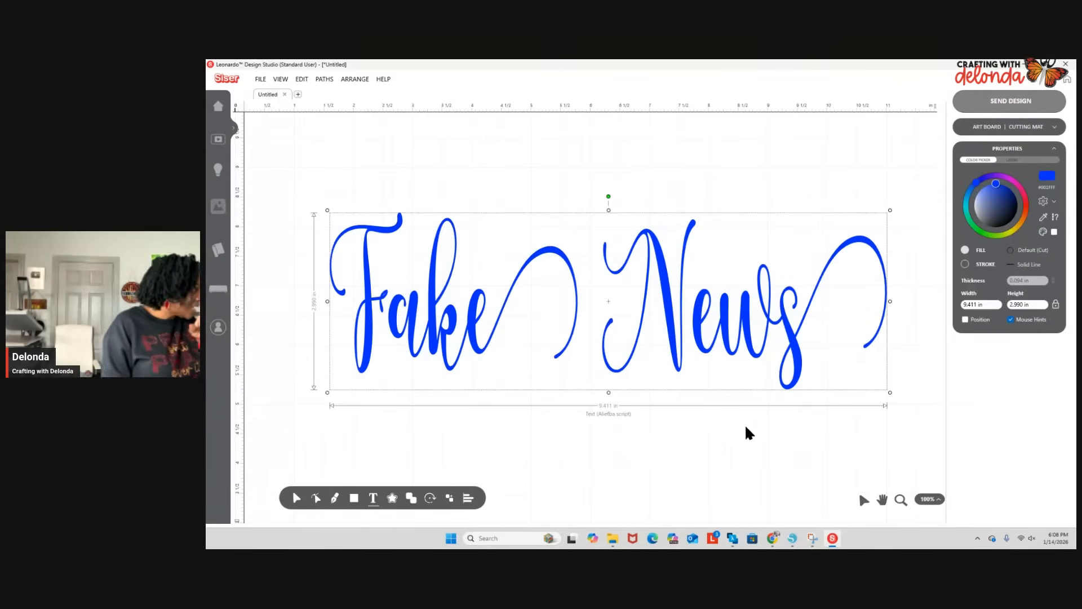
Reopen the Fake News text for editing and set its font to Babylone Script.
click(374, 499)
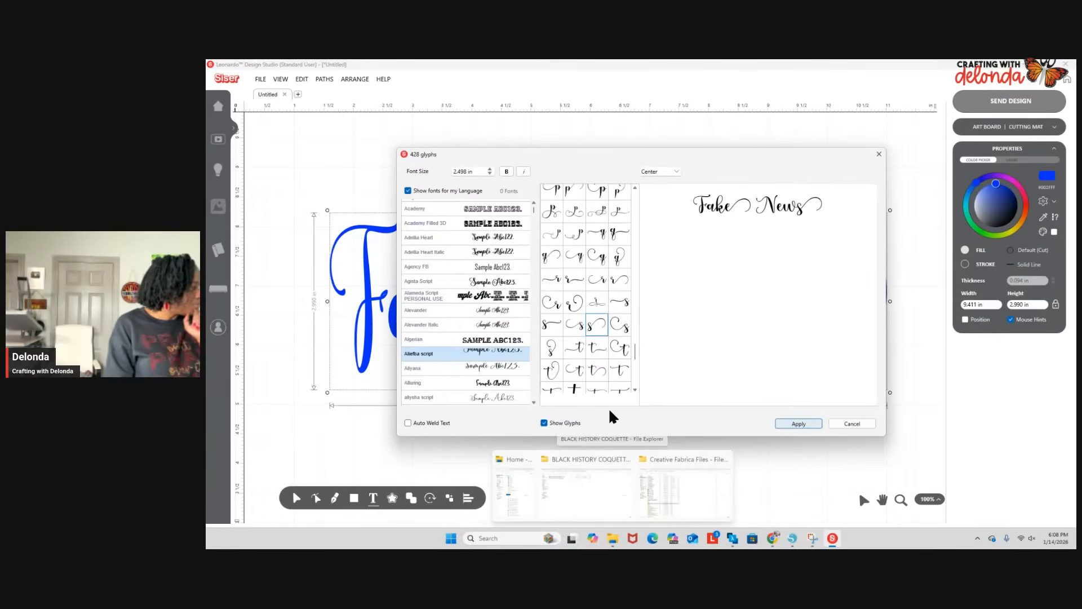
scroll(470, 372, down, 5)
scroll(470, 370, down, 10)
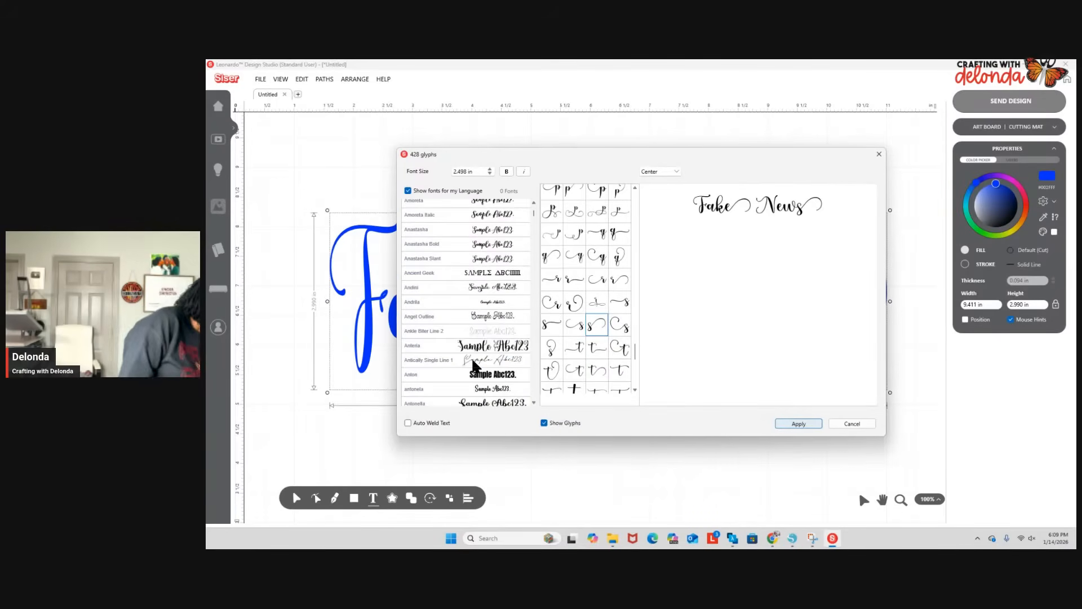
scroll(473, 364, down, 6)
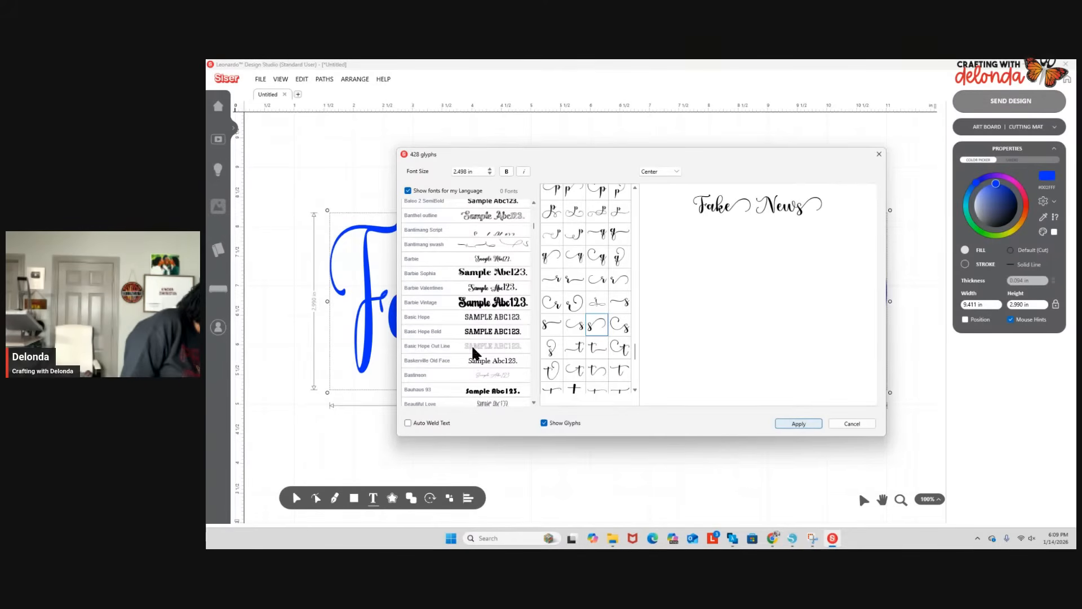
scroll(487, 343, down, 5)
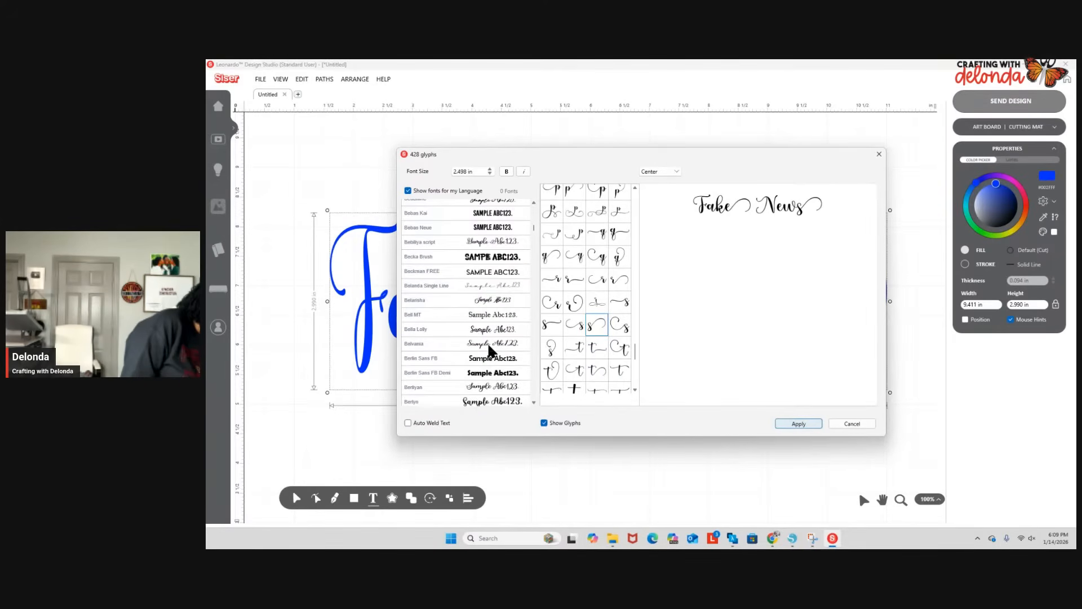
scroll(489, 350, up, 3)
scroll(492, 351, up, 3)
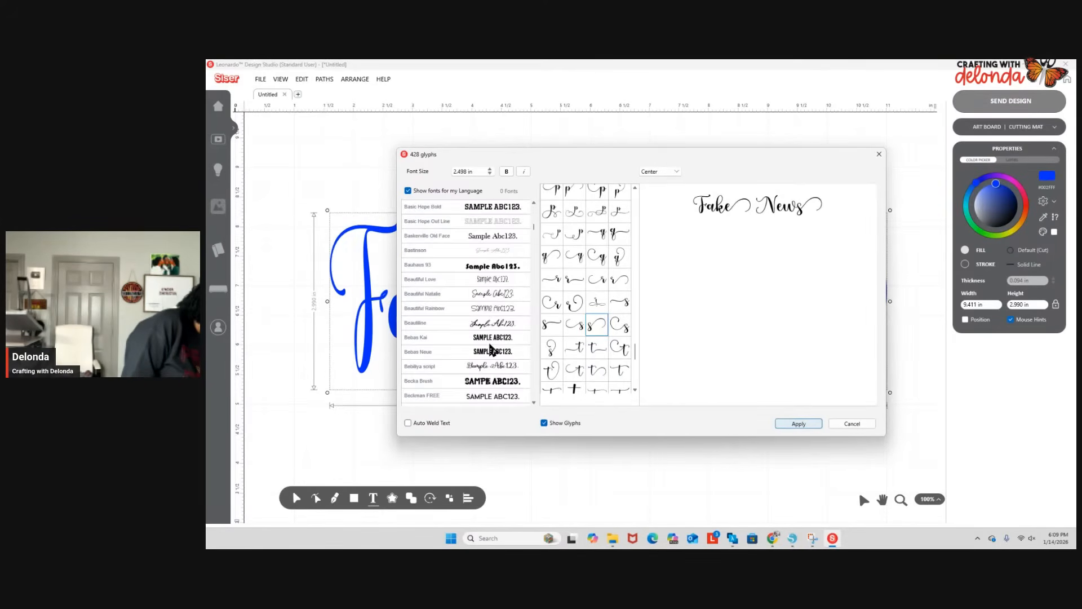
scroll(491, 349, up, 5)
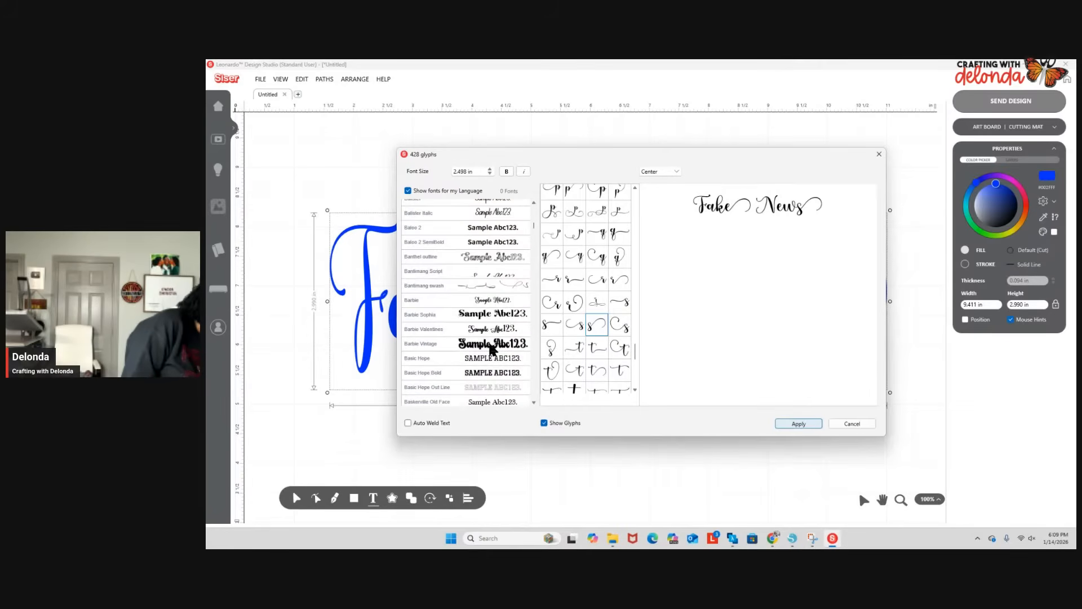
scroll(488, 343, up, 3)
scroll(488, 340, up, 2)
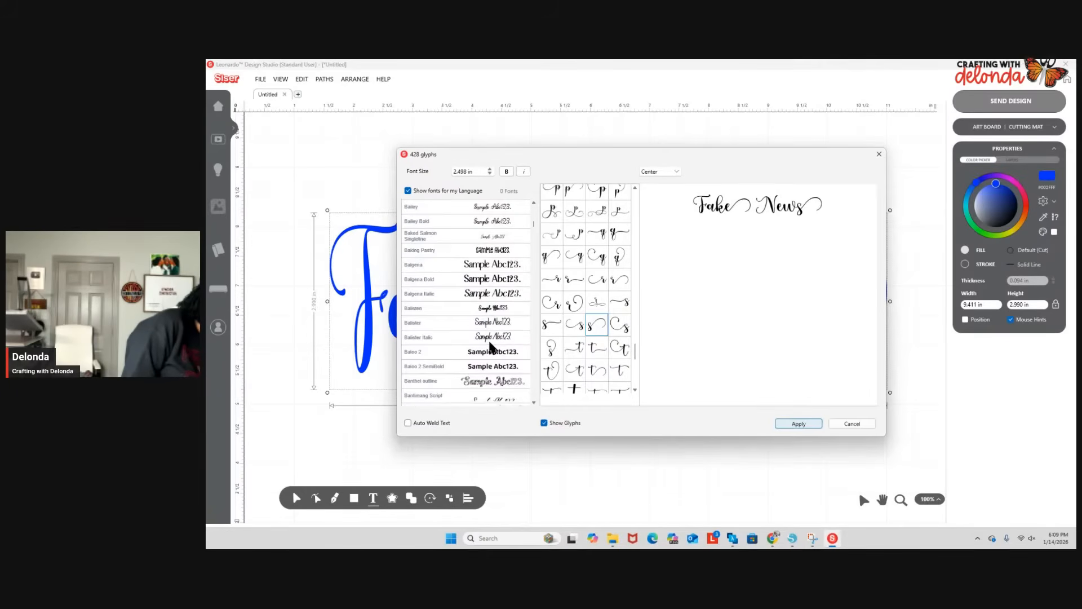
scroll(507, 318, up, 3)
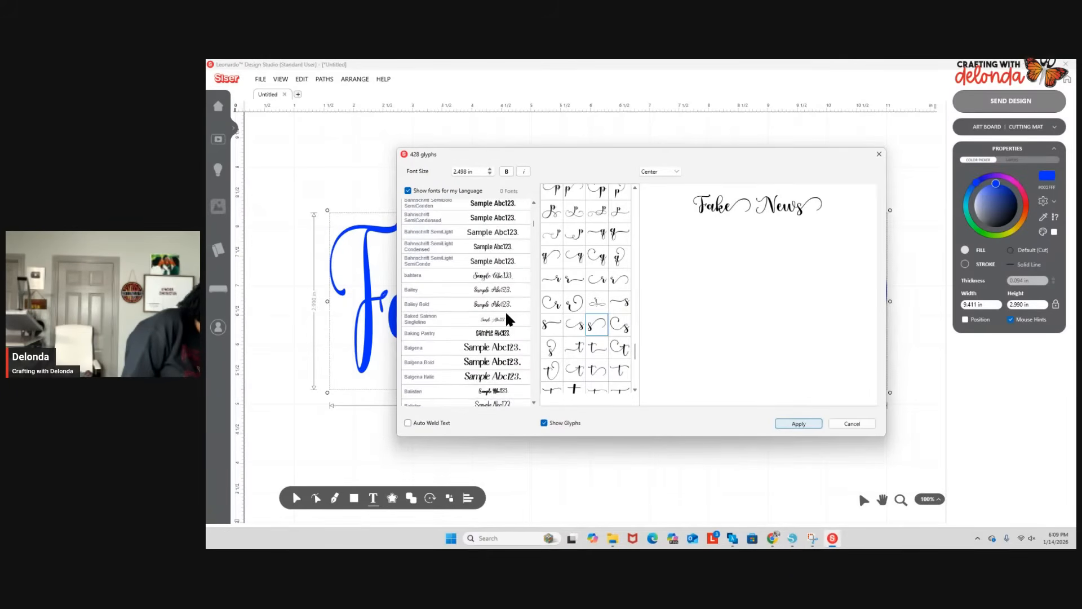
scroll(506, 319, up, 6)
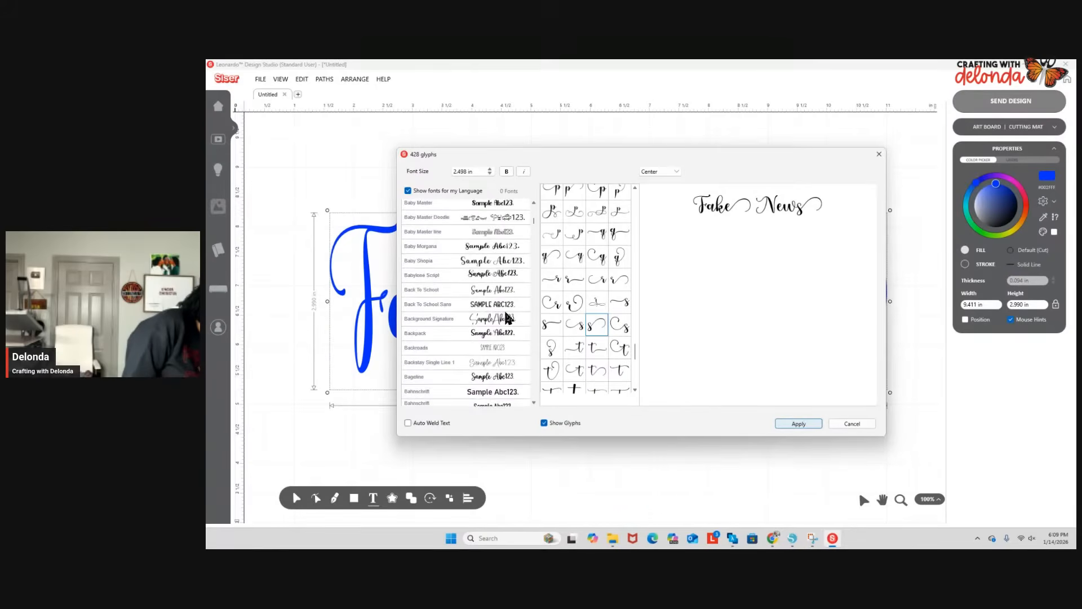
scroll(507, 318, up, 1)
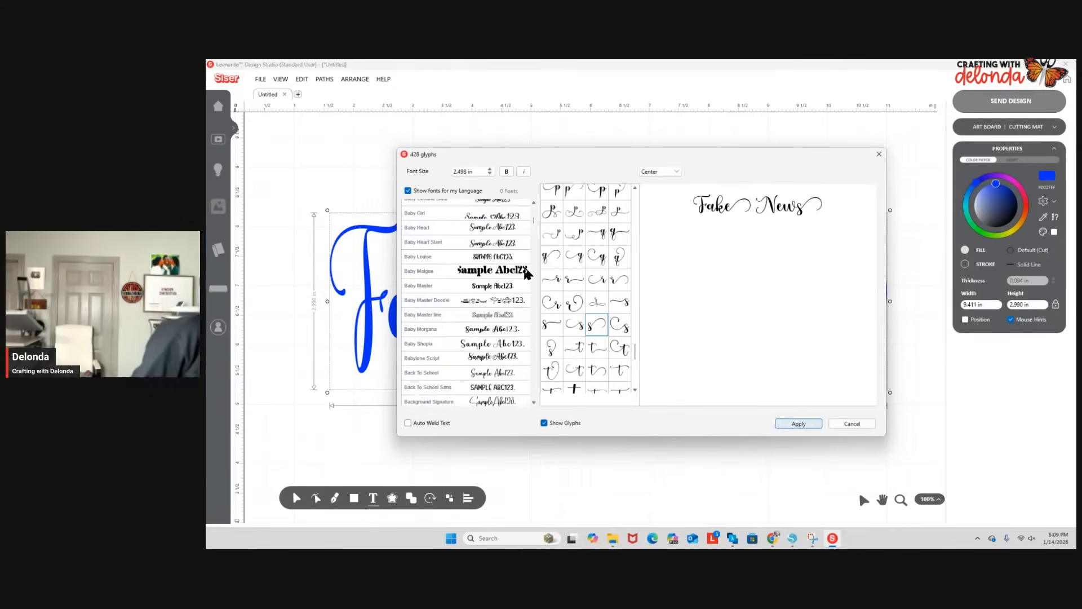
scroll(486, 277, up, 2)
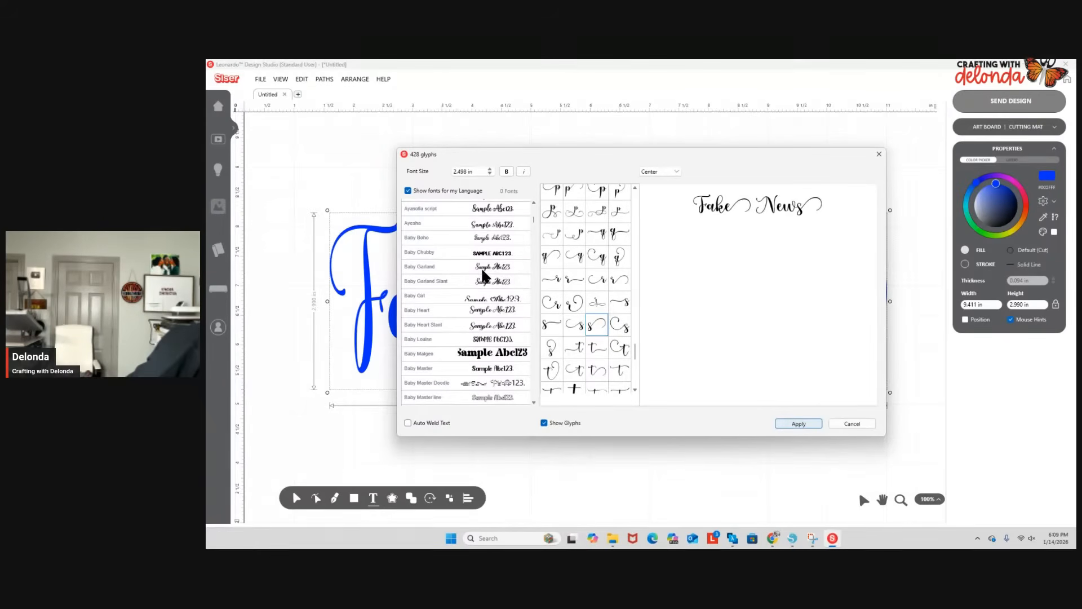
scroll(482, 273, down, 1)
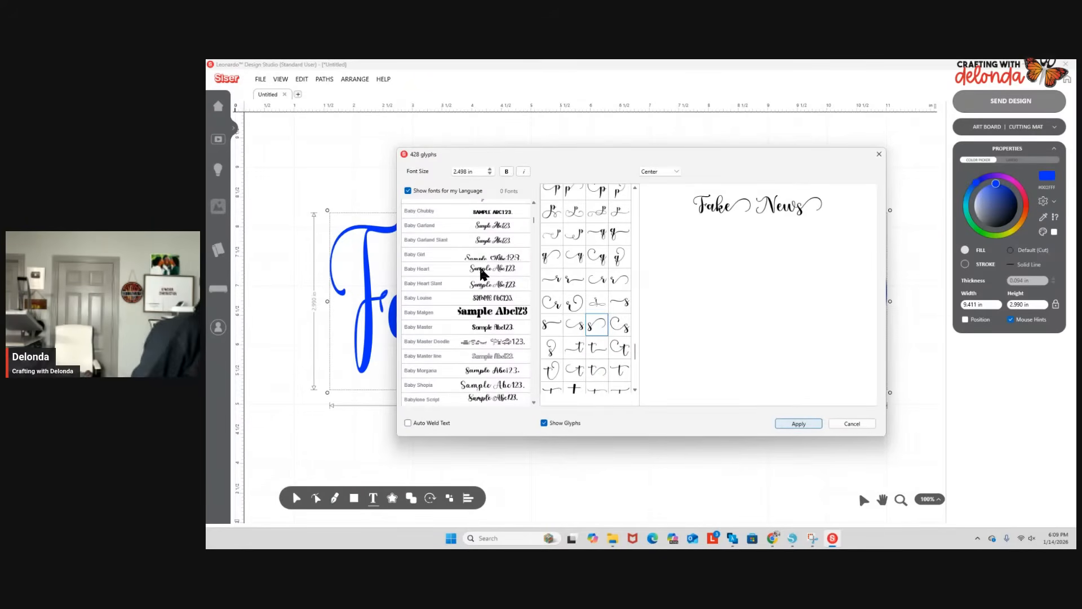
scroll(482, 273, down, 3)
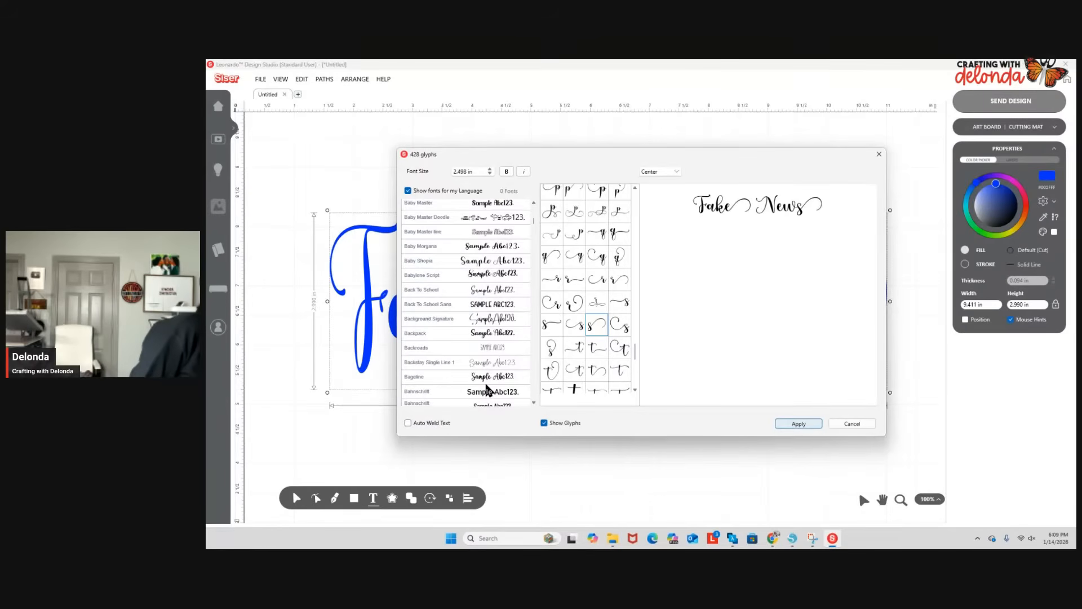
scroll(486, 387, down, 1)
click(489, 237)
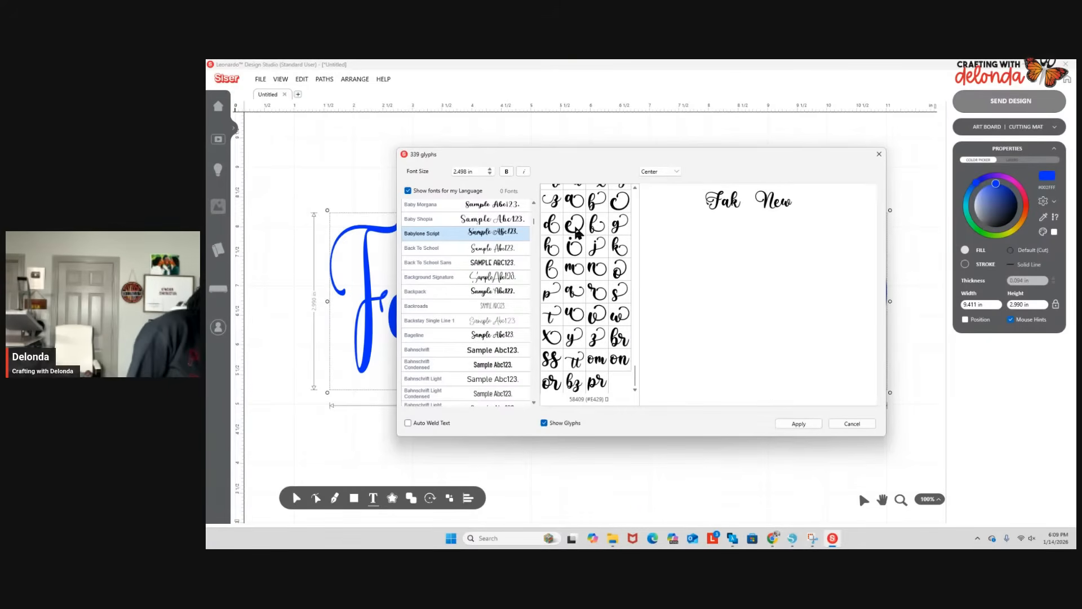
Examine the Babylone Script glyph set for its capitals, accented letters and swash alternates.
scroll(589, 279, up, 4)
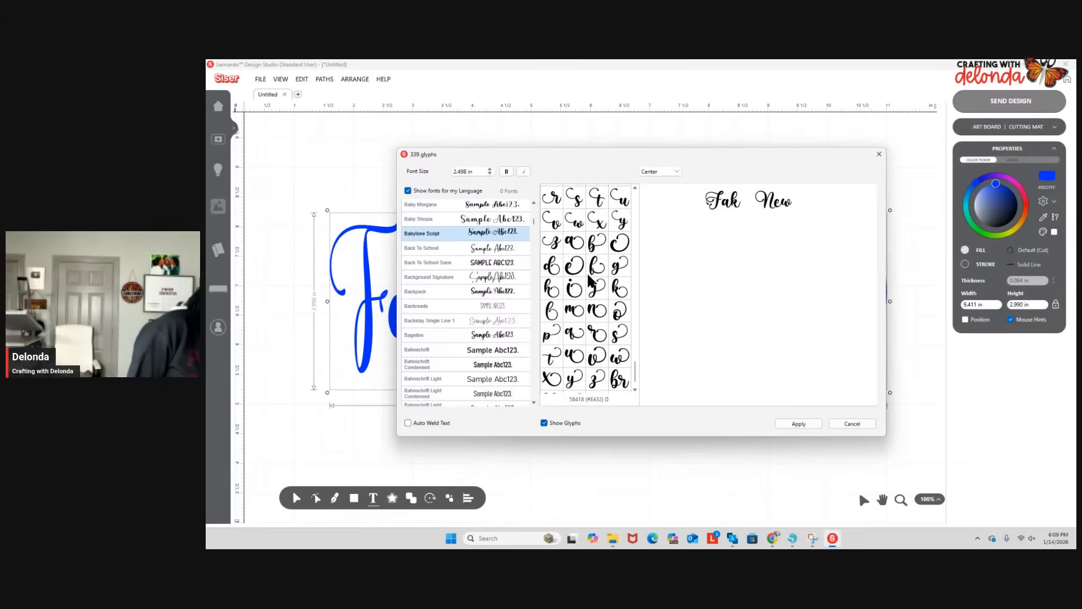
scroll(590, 279, up, 4)
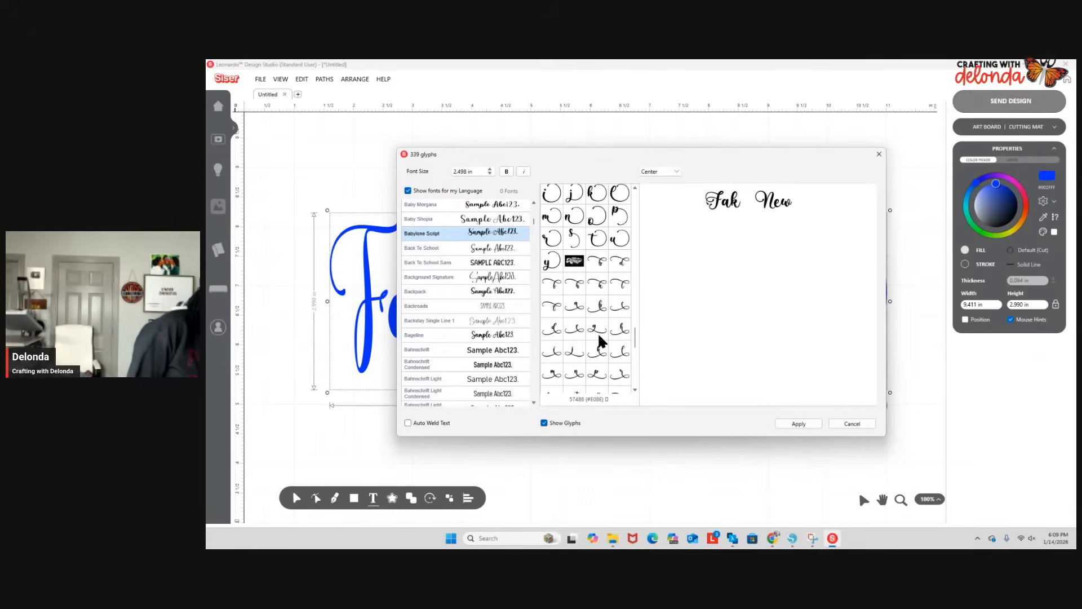
scroll(597, 331, up, 10)
scroll(599, 340, up, 10)
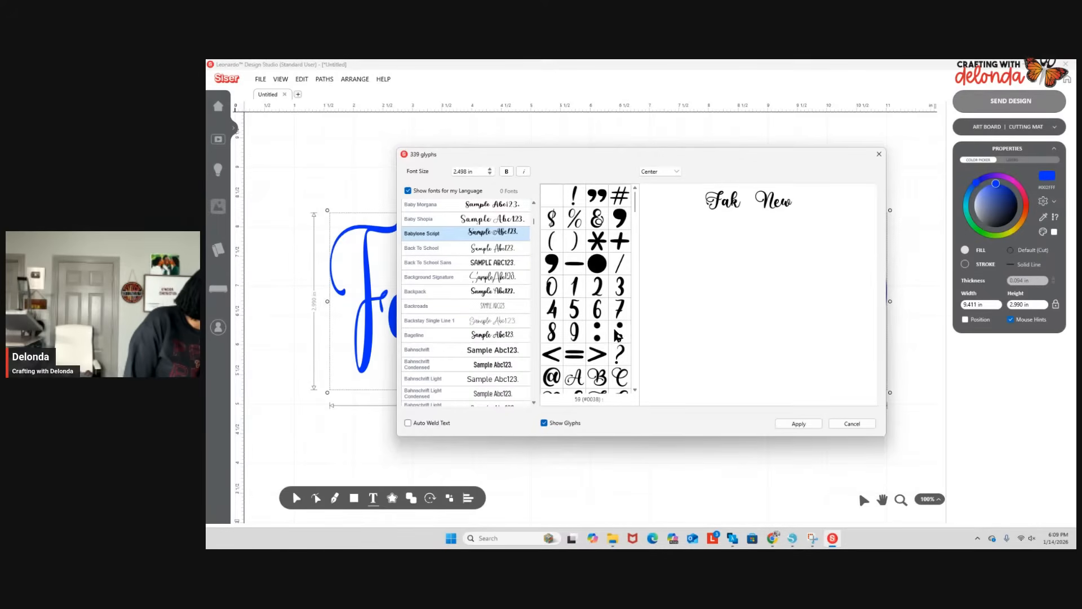
scroll(612, 348, down, 2)
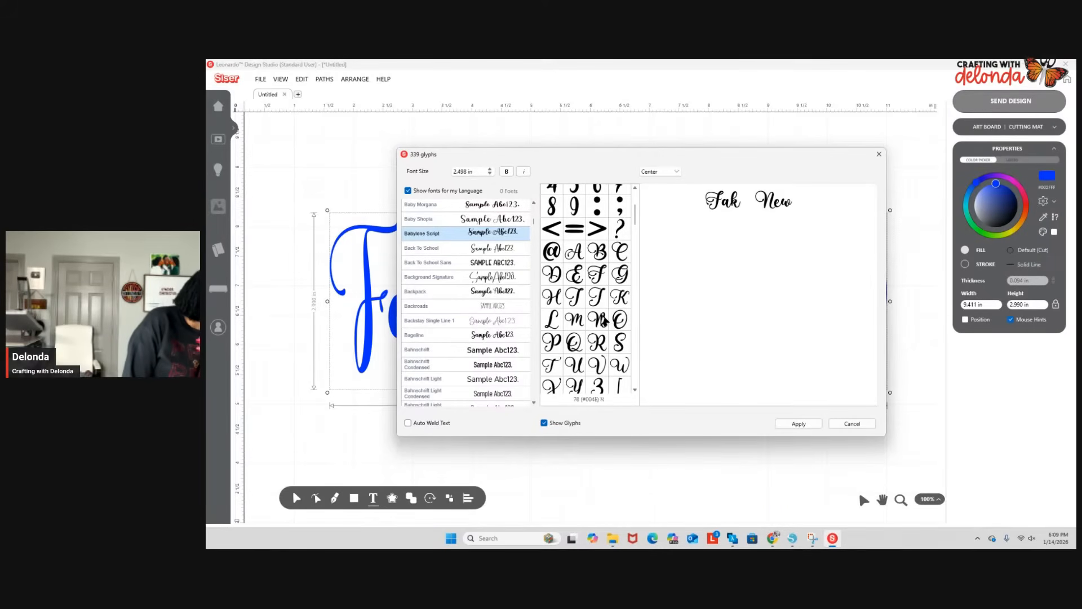
scroll(618, 310, down, 5)
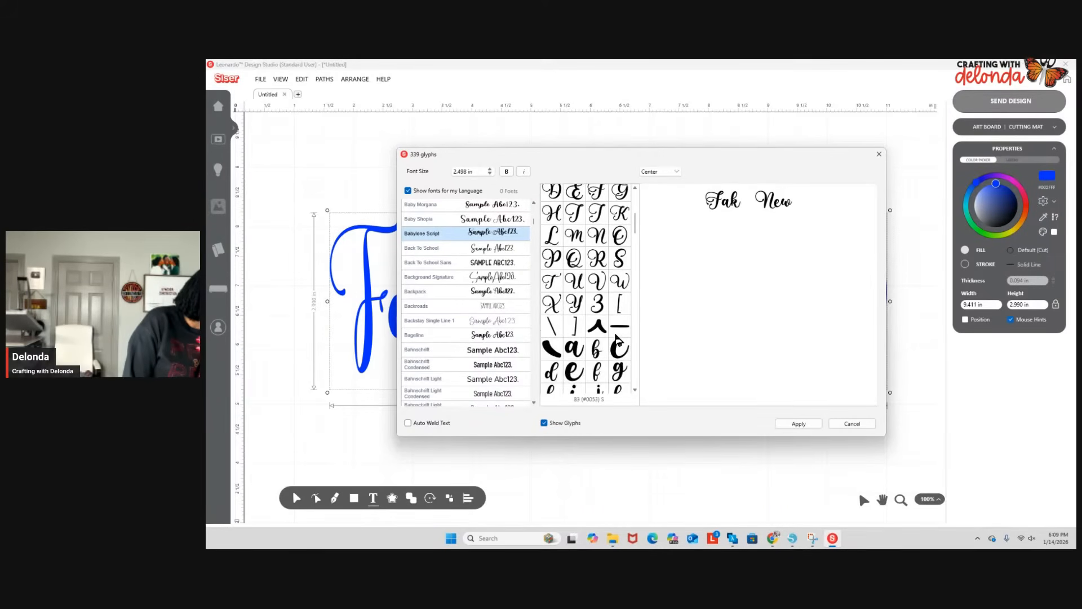
scroll(618, 365, down, 5)
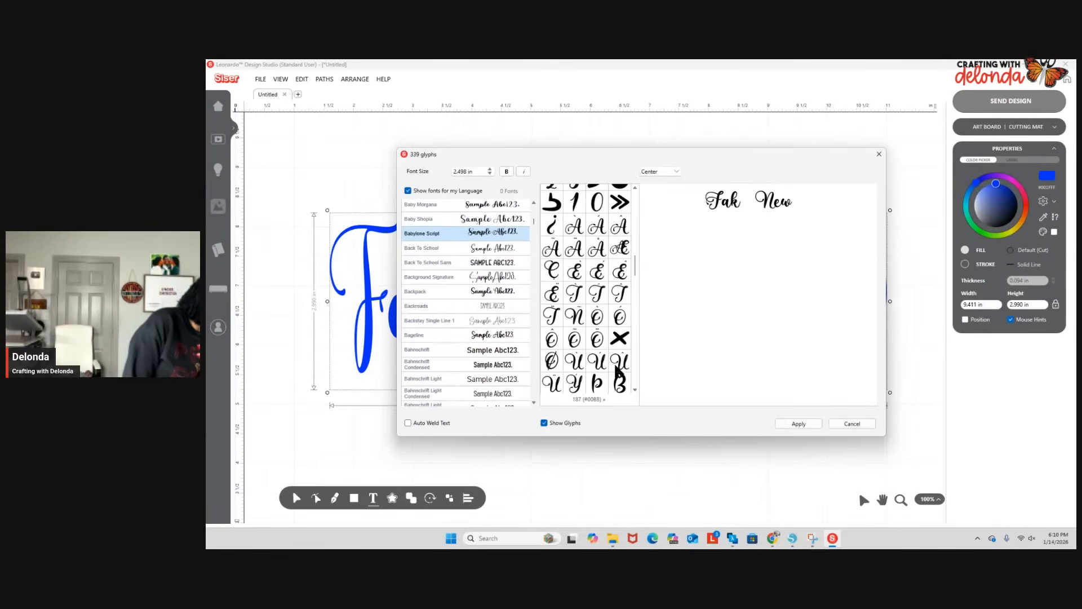
scroll(618, 372, down, 2)
scroll(619, 371, up, 5)
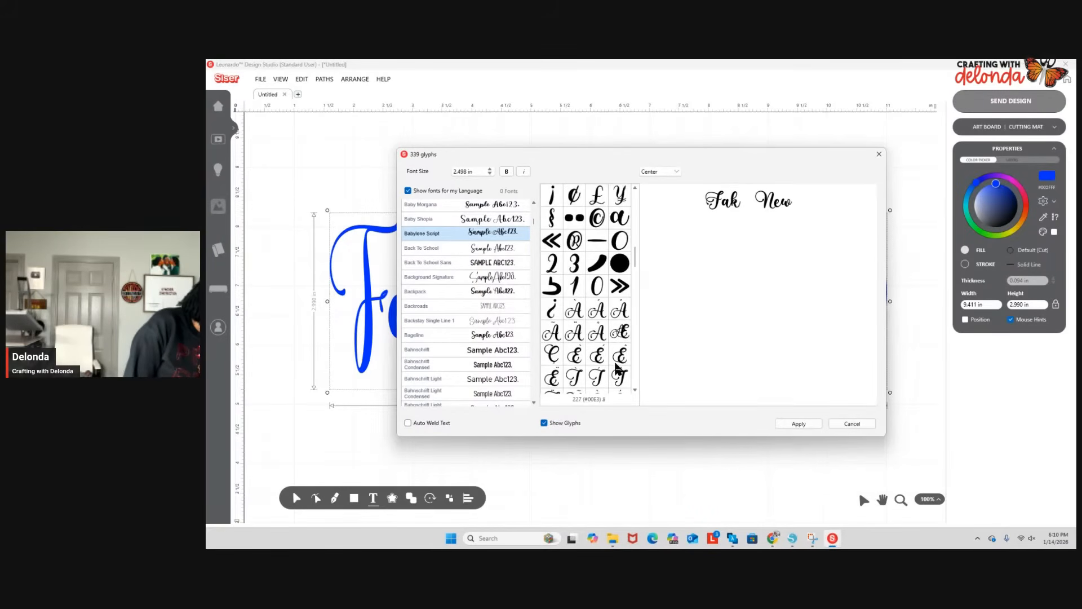
Replace the whole text with "Crafty Girl", with a space between the two words.
drag(699, 202, 828, 197)
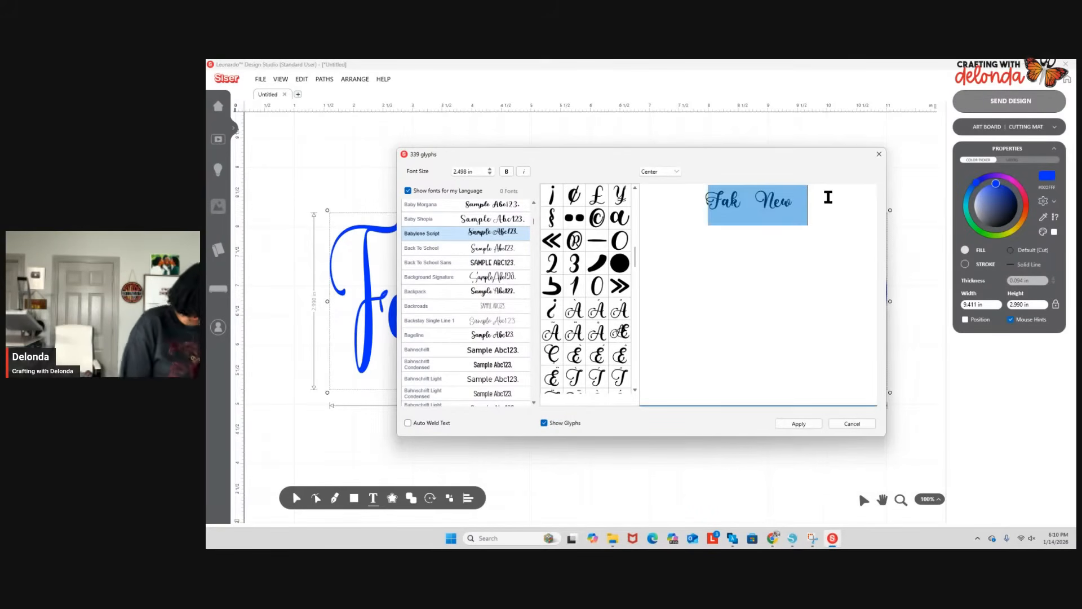
text(Craf)
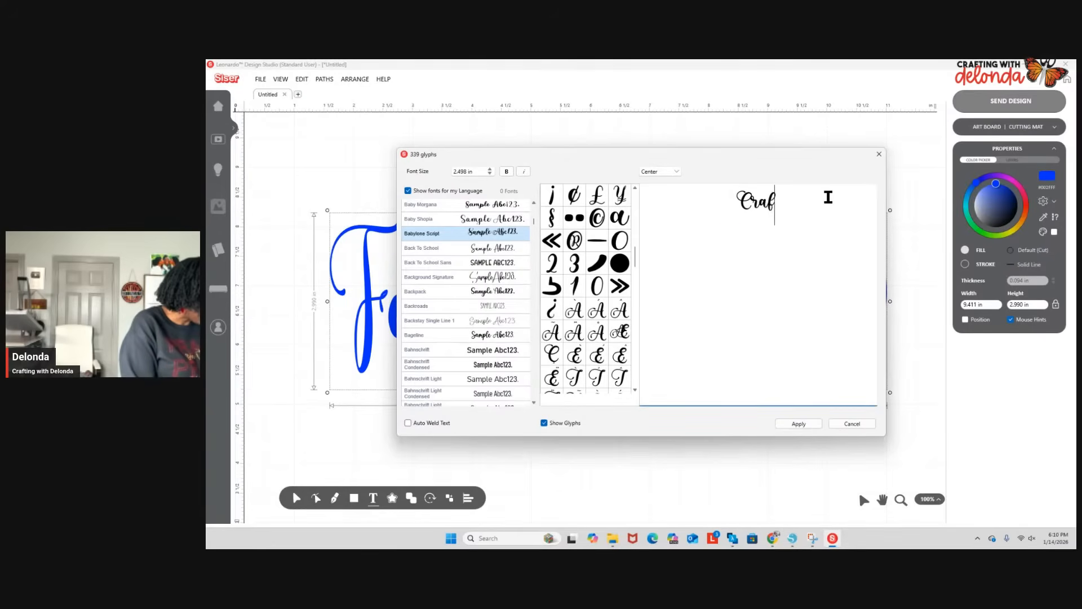
text(tyGirl)
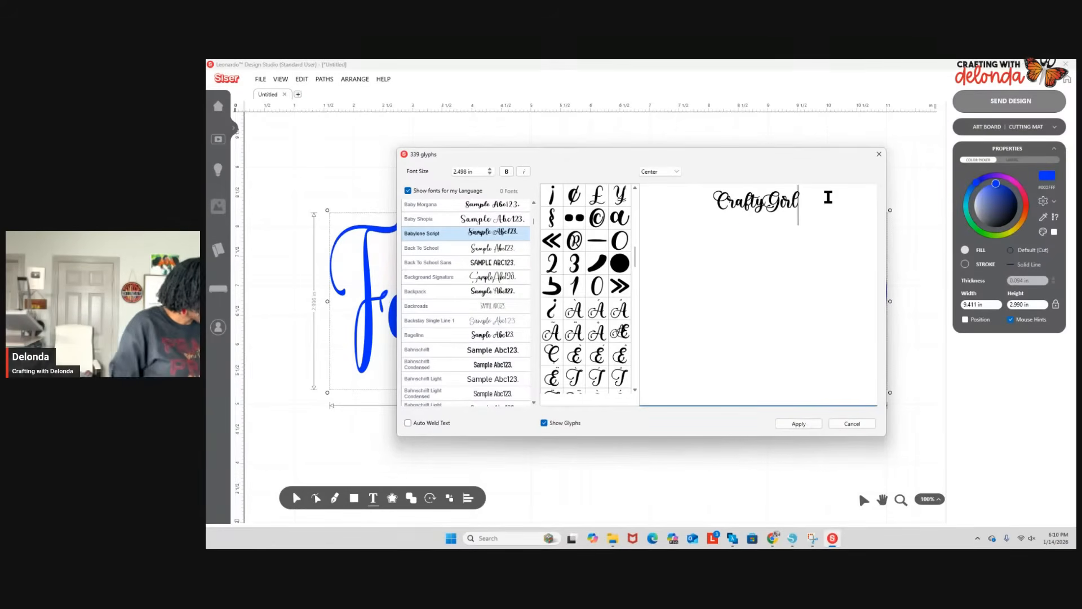
click(766, 201)
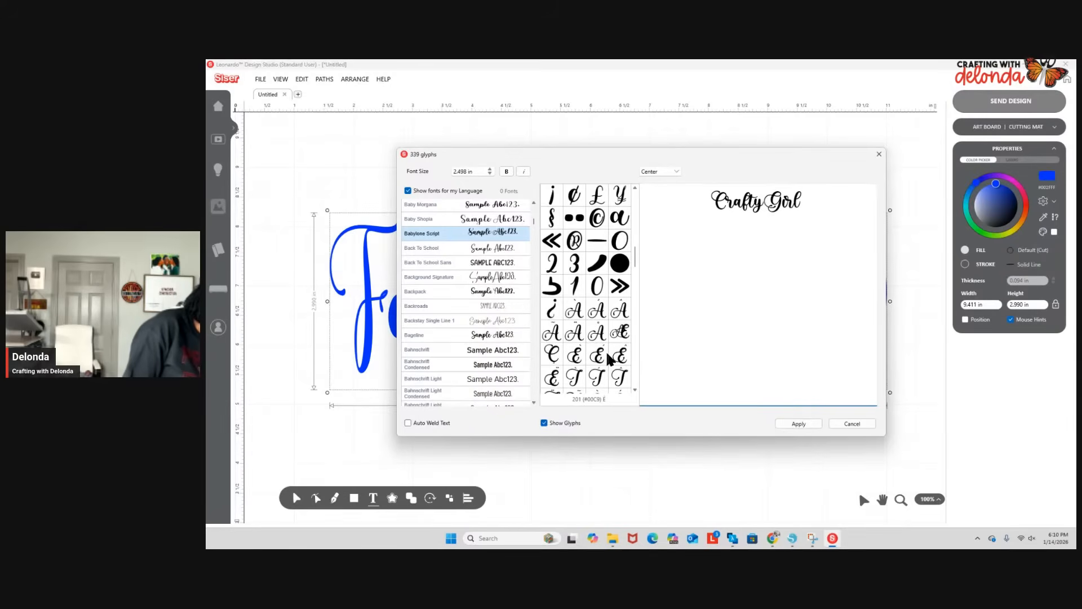
Examine the Babylone Script glyph set for its loop-ended letters, underline swashes and lowercase alternates with a leading curl.
scroll(606, 352, down, 3)
scroll(606, 354, down, 6)
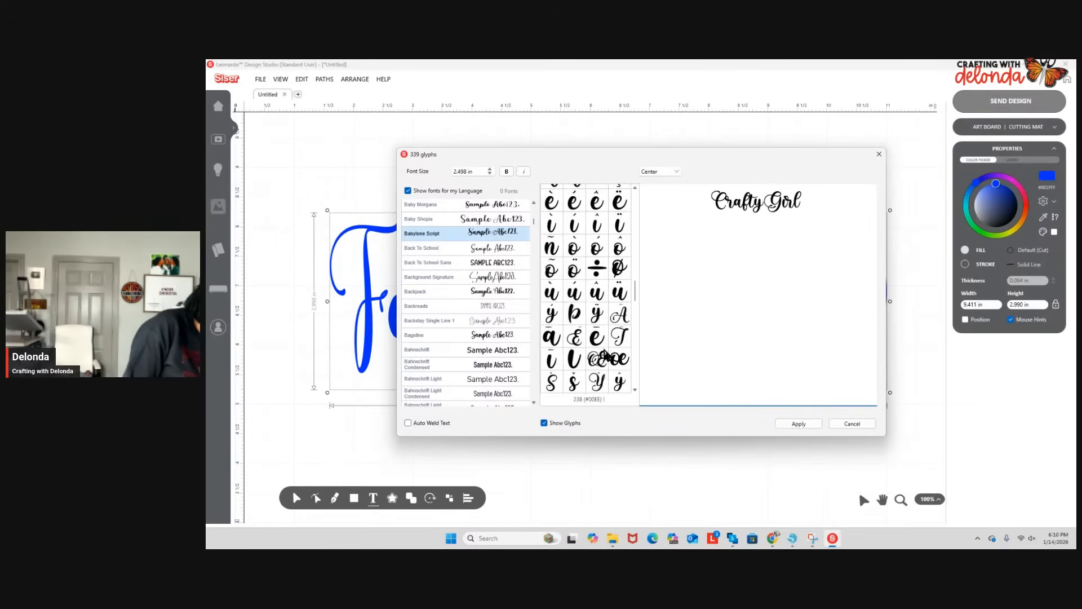
scroll(603, 351, down, 6)
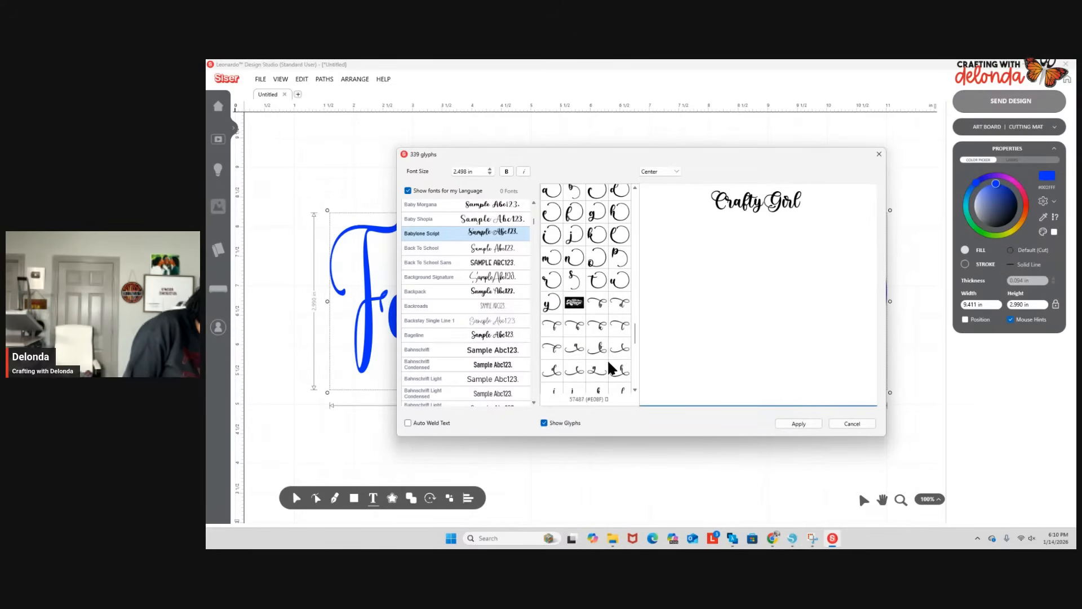
scroll(605, 373, down, 3)
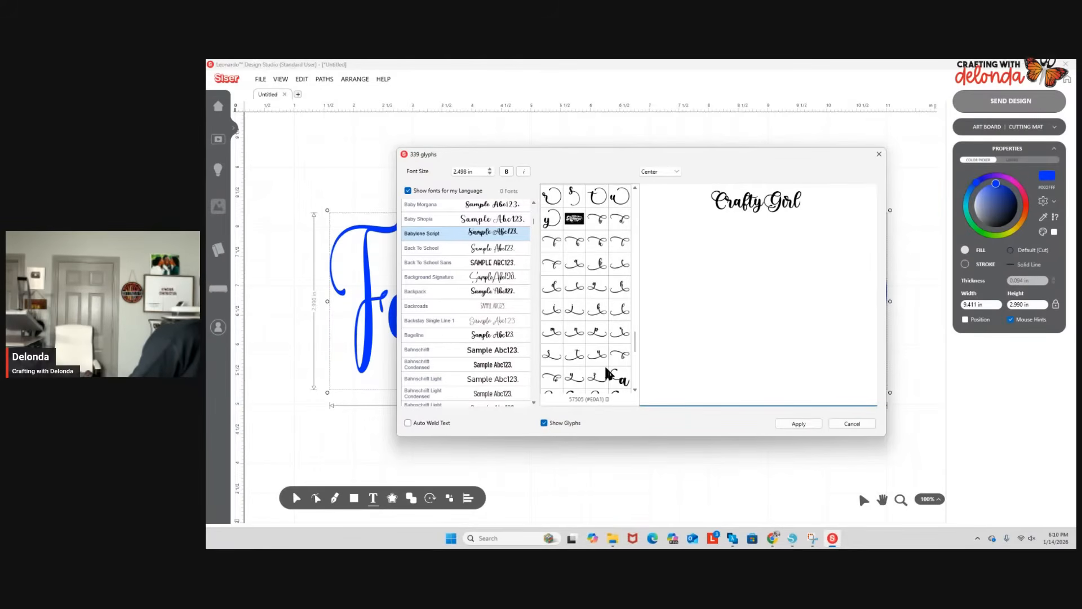
scroll(606, 368, down, 3)
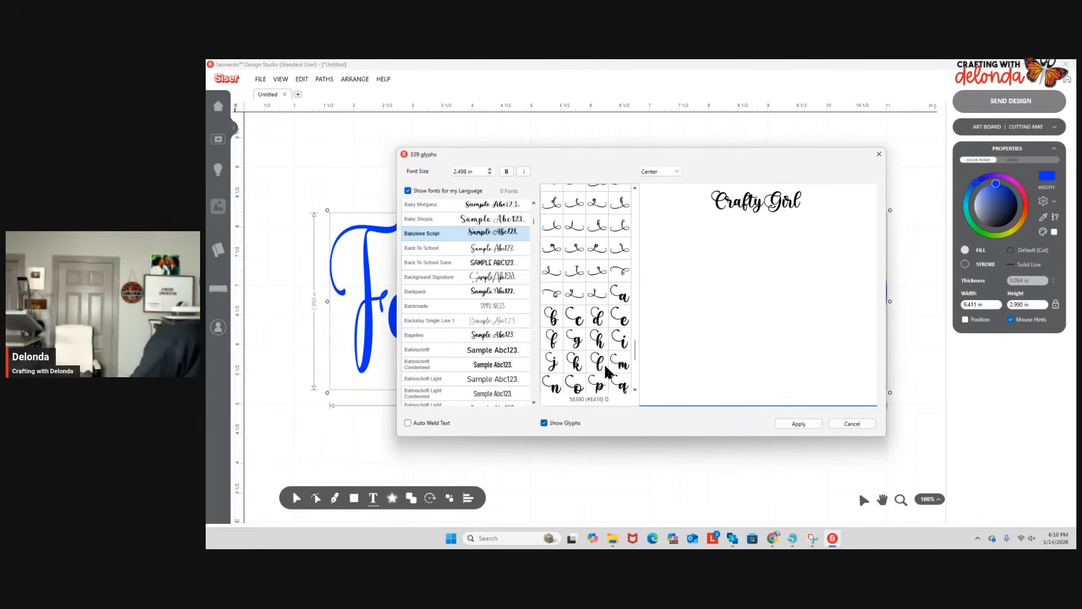
scroll(605, 369, down, 2)
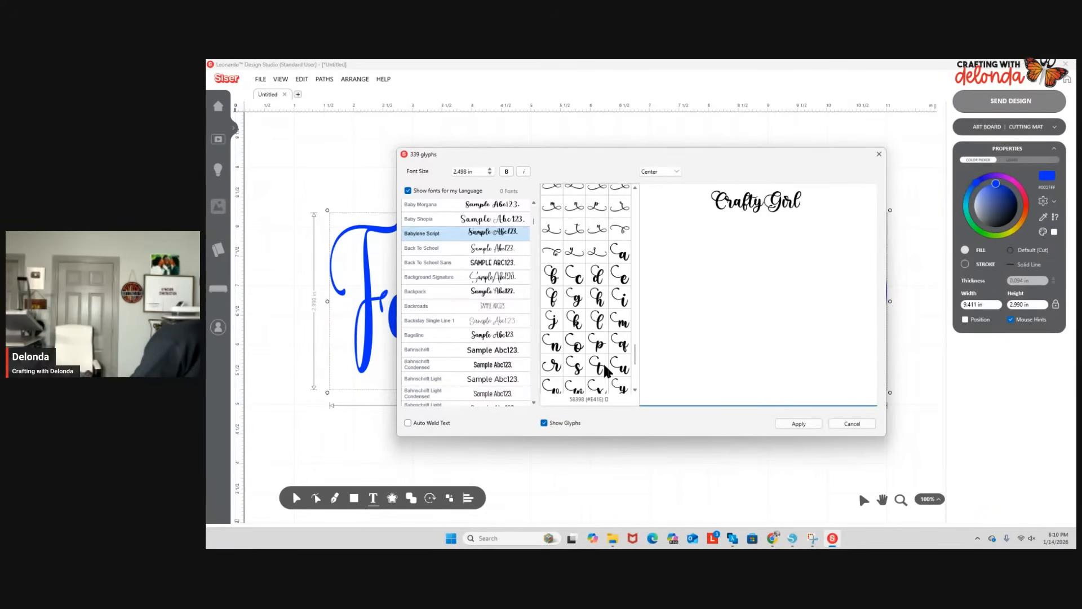
scroll(606, 372, down, 3)
scroll(606, 370, down, 4)
scroll(605, 367, up, 5)
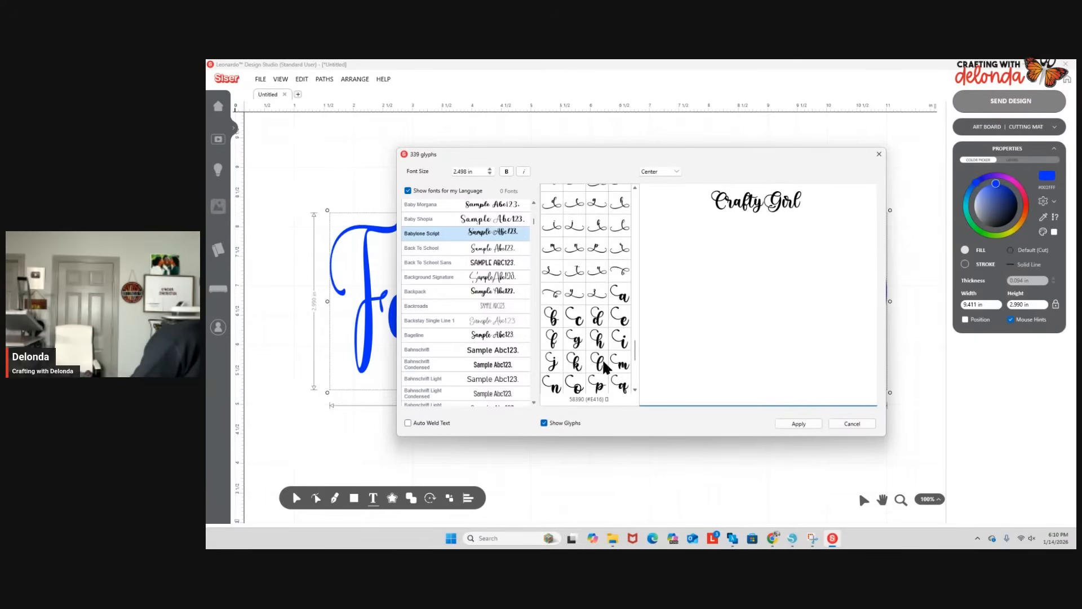
scroll(604, 366, up, 2)
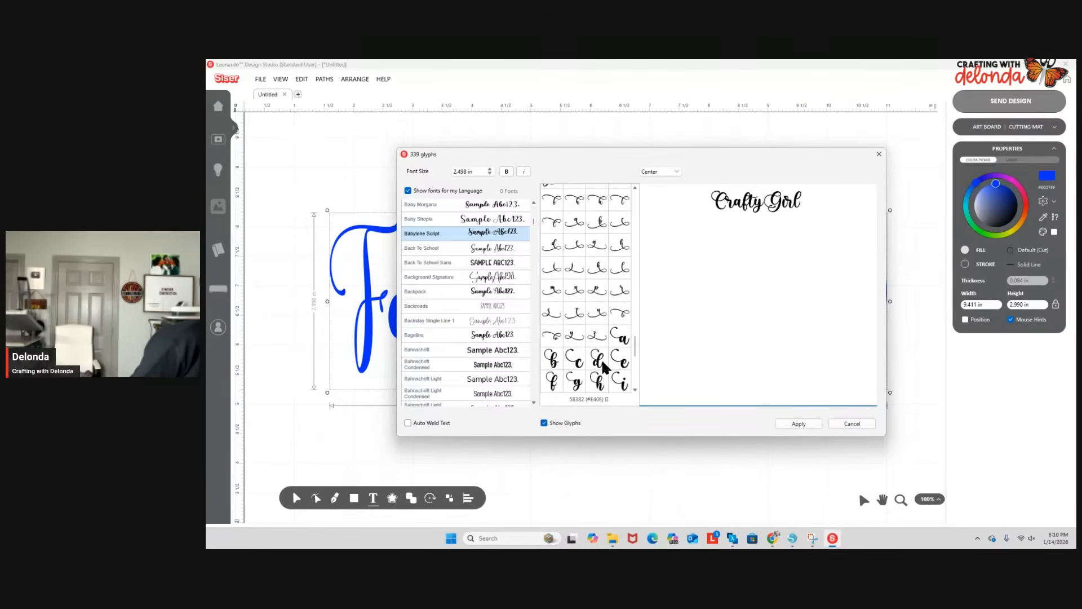
scroll(601, 357, up, 2)
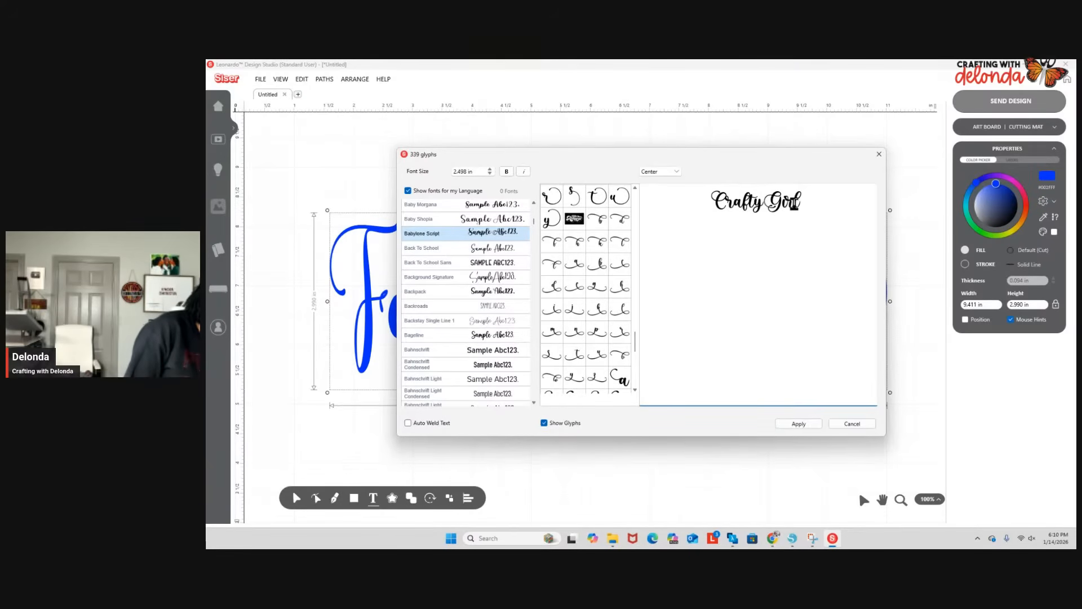
Swap the final l of Girl for its underline-swash alternate, and replace that with the l ending in a large round loop.
key(BackSpace)
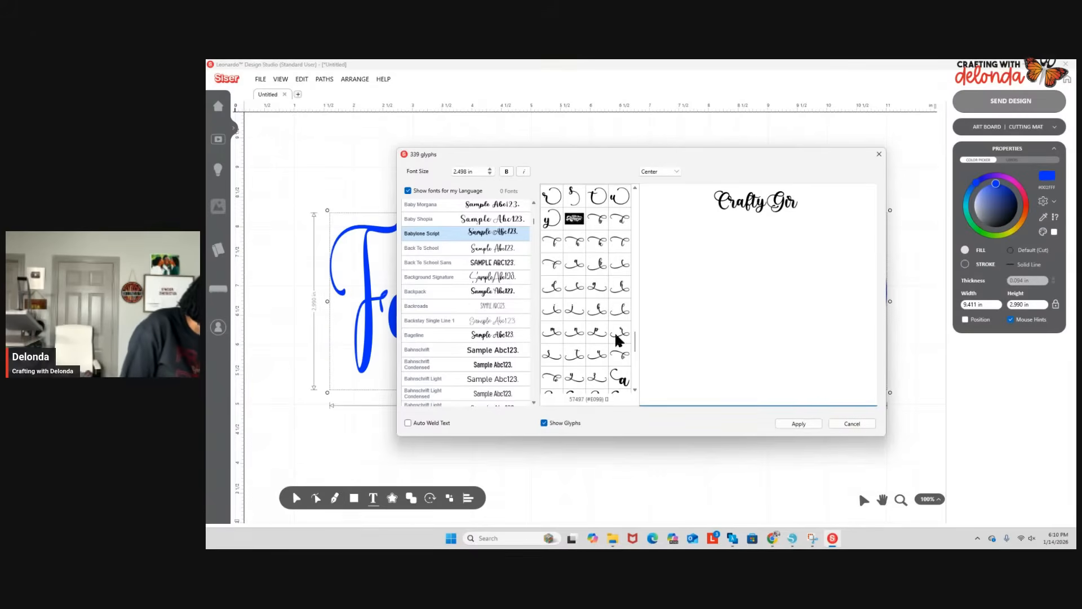
click(625, 309)
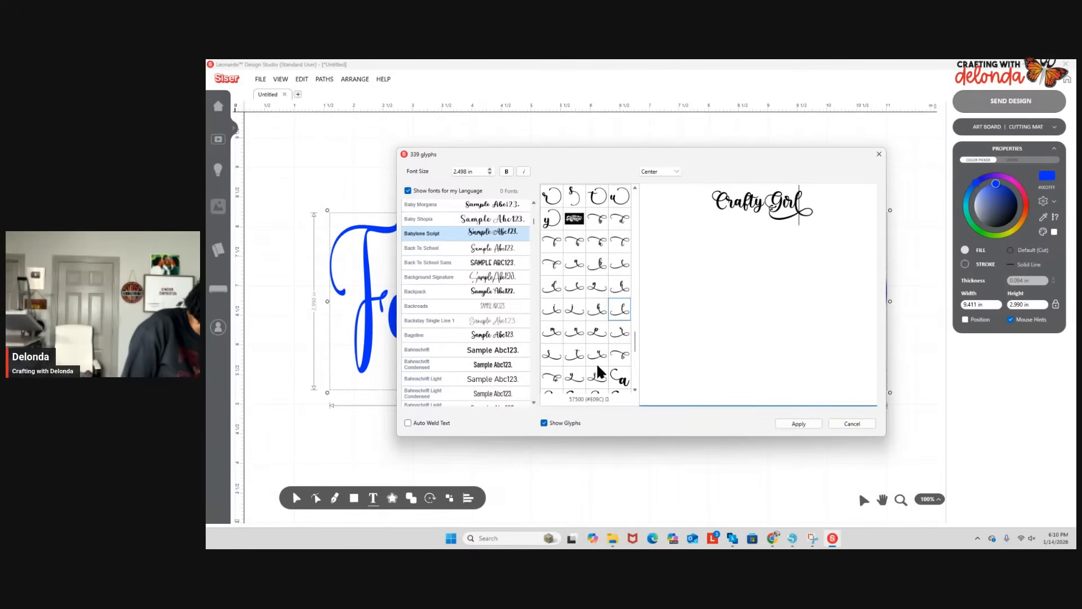
key(BackSpace)
scroll(580, 348, up, 5)
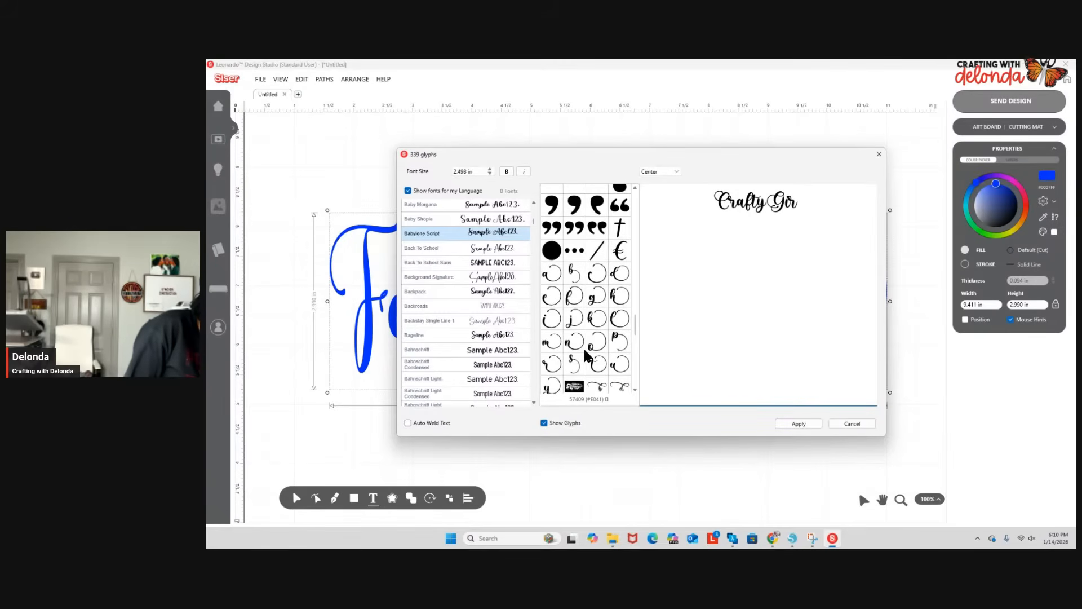
click(619, 318)
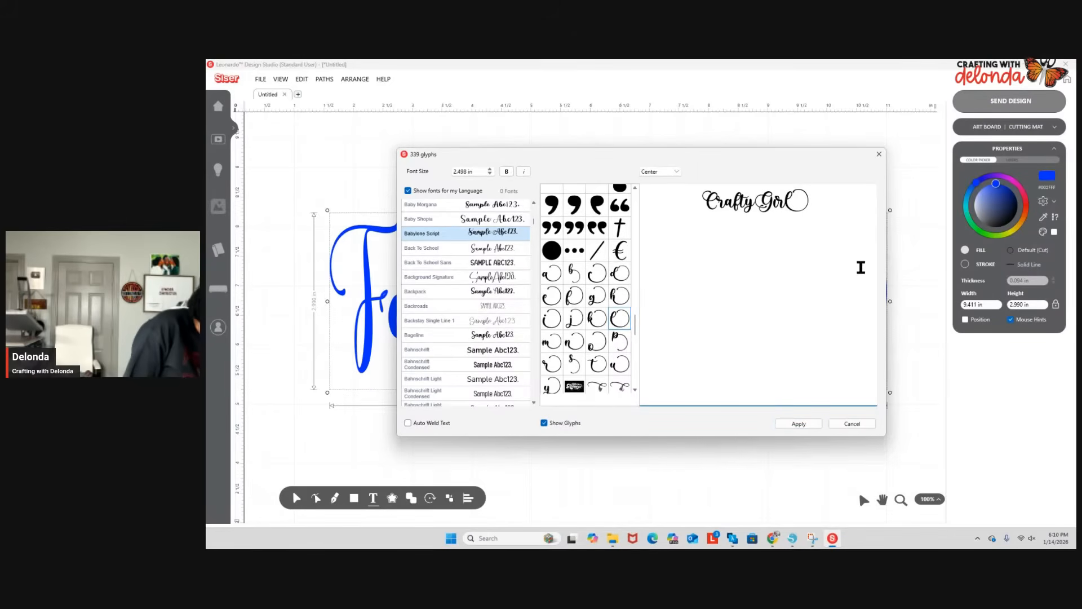
Leave a blank line below Crafty Girl and enter the crafter's first name on the line after it.
key(Return)
key(Return)
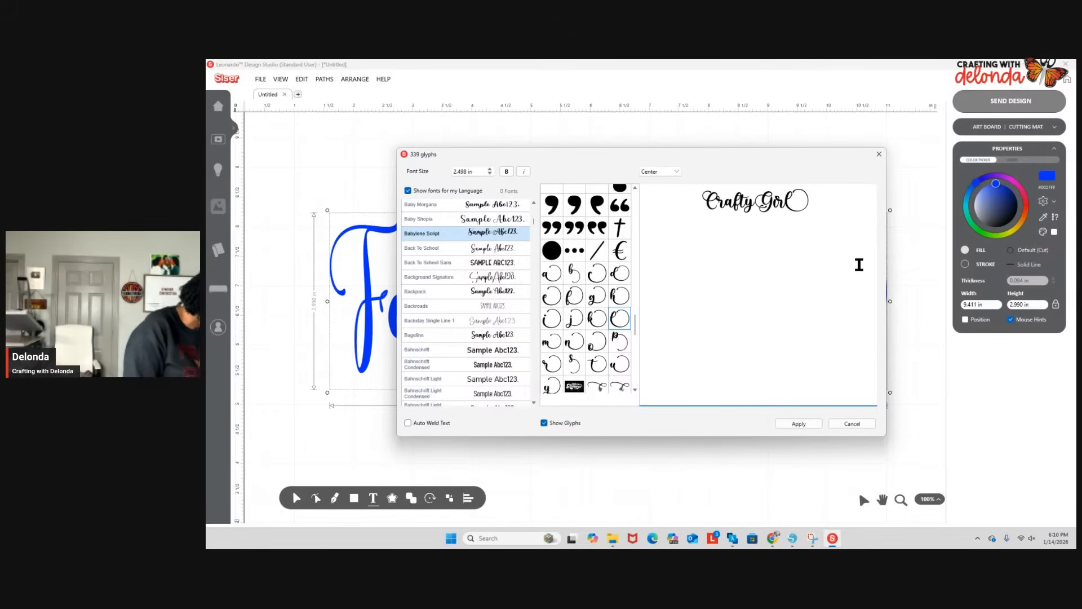
text(Cra)
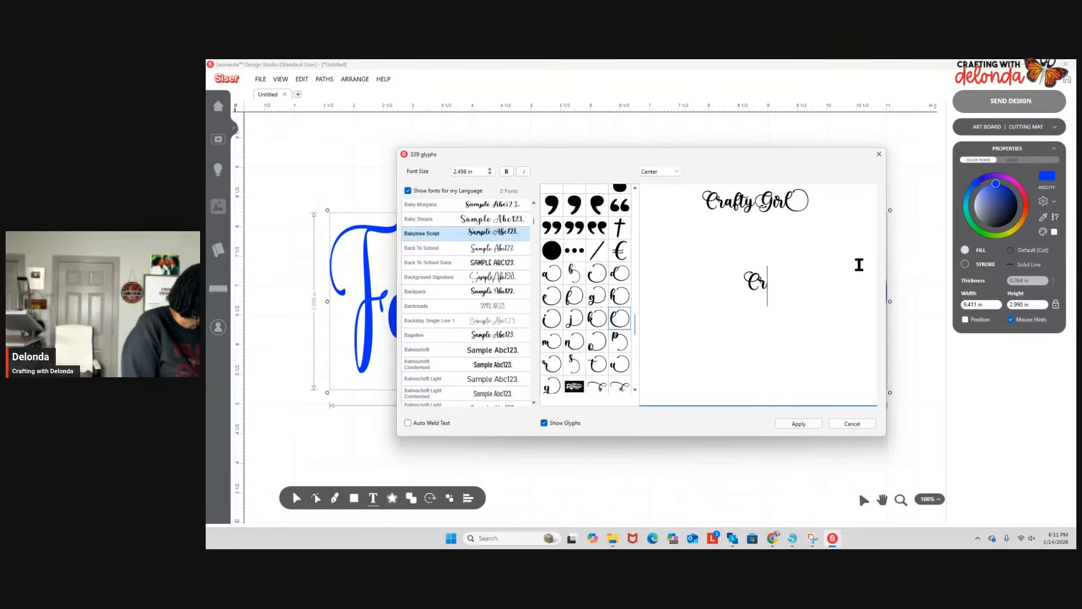
key(BackSpace)
key(BackSpace)
key(BackSpace)
text(Delonda)
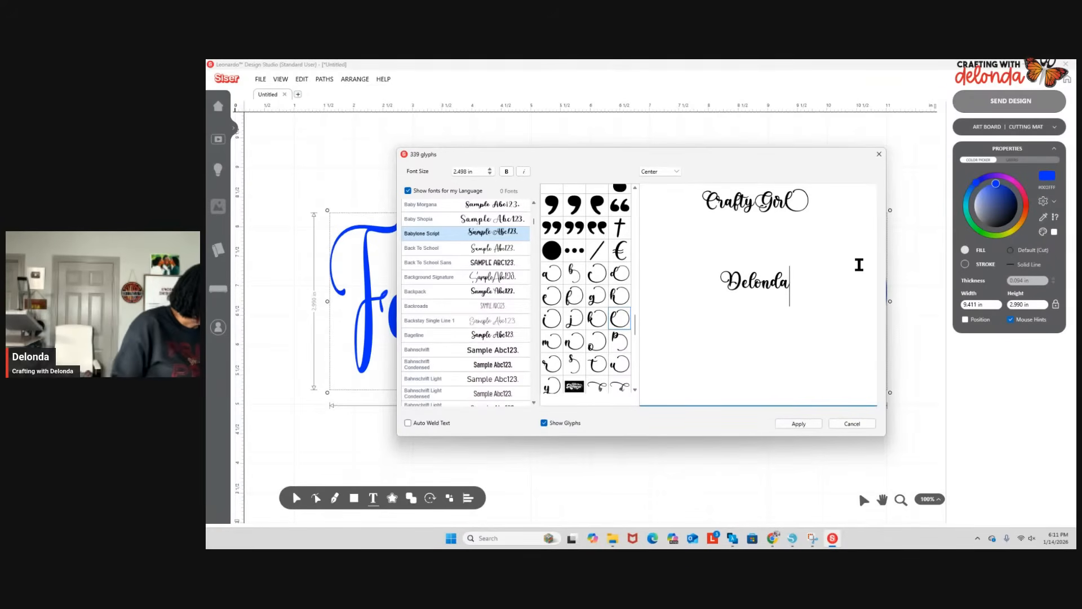
Replace the first name below Crafty Girl with "Leonardo Design Studio".
drag(719, 279, 832, 280)
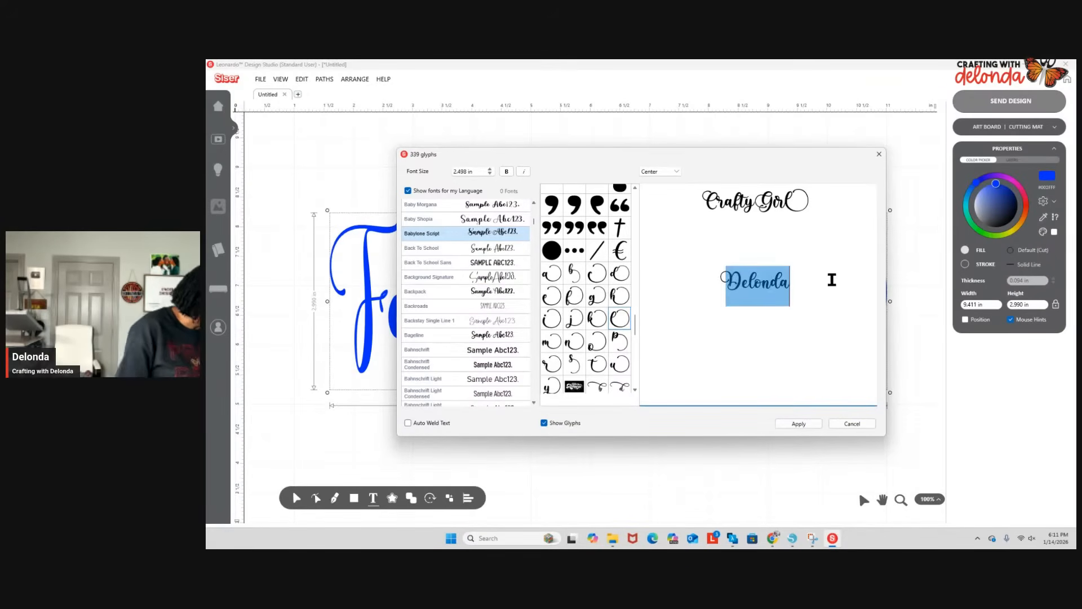
text(L)
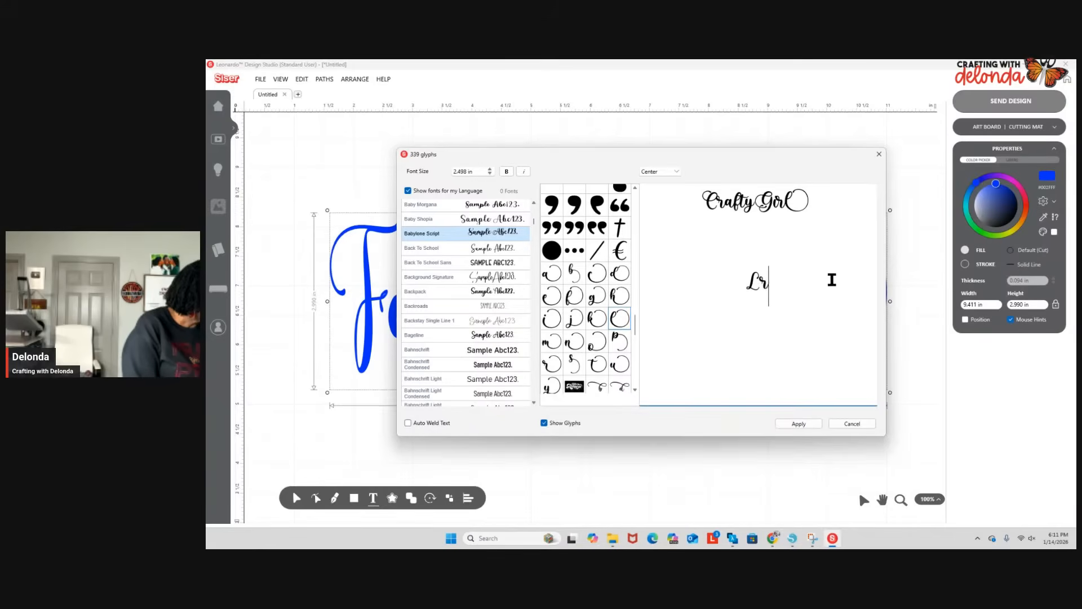
text(eonardo )
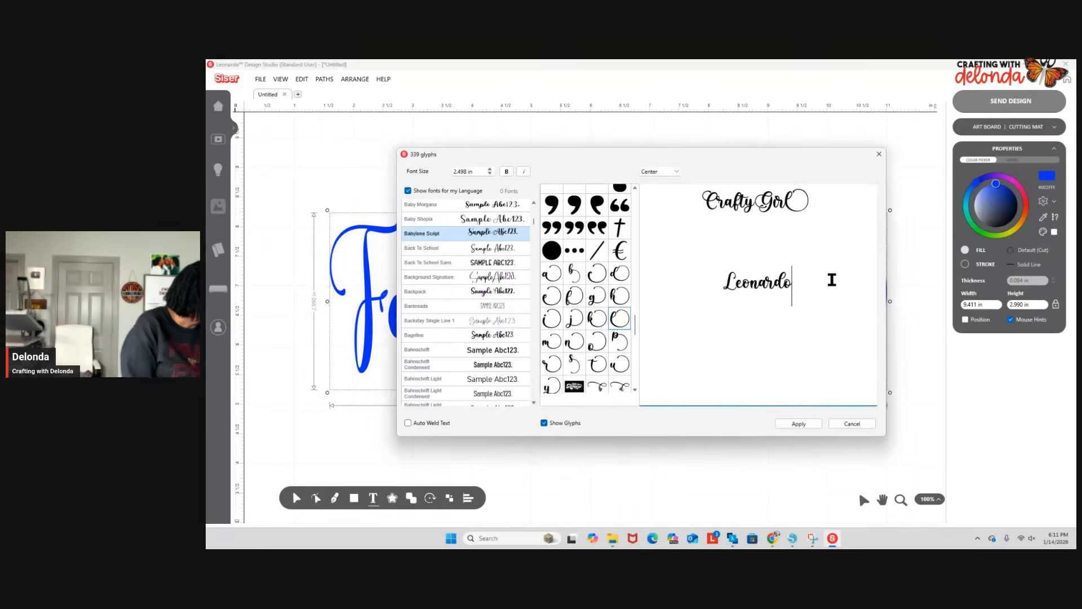
text(Desi)
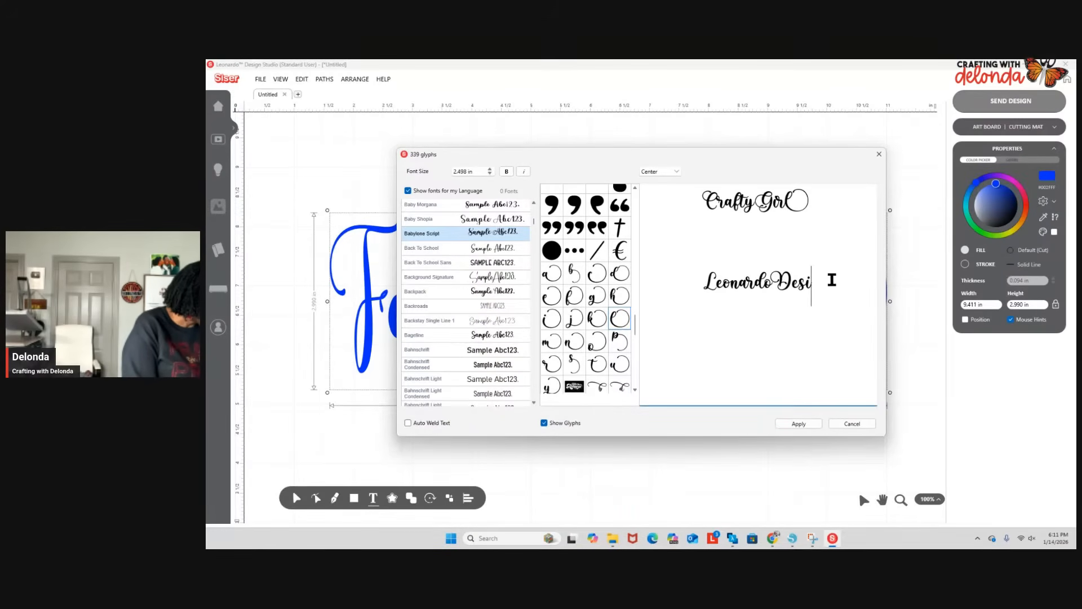
text(gn Studio)
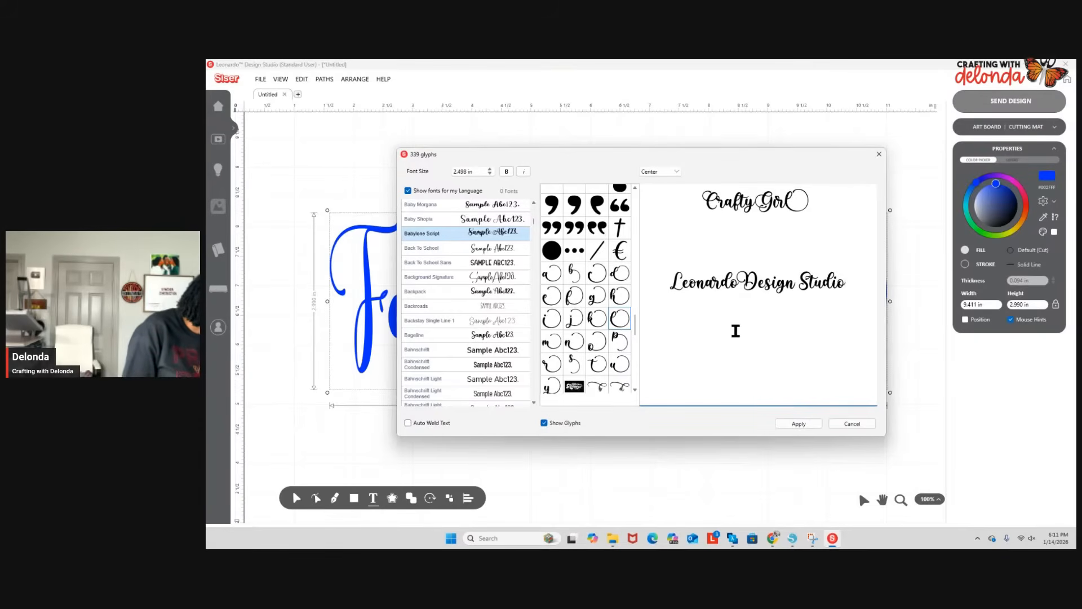
Examine the glyph set from the basic capitals and accented letters to the swashes for alternates suiting Leonardo Design Studio.
scroll(605, 333, up, 10)
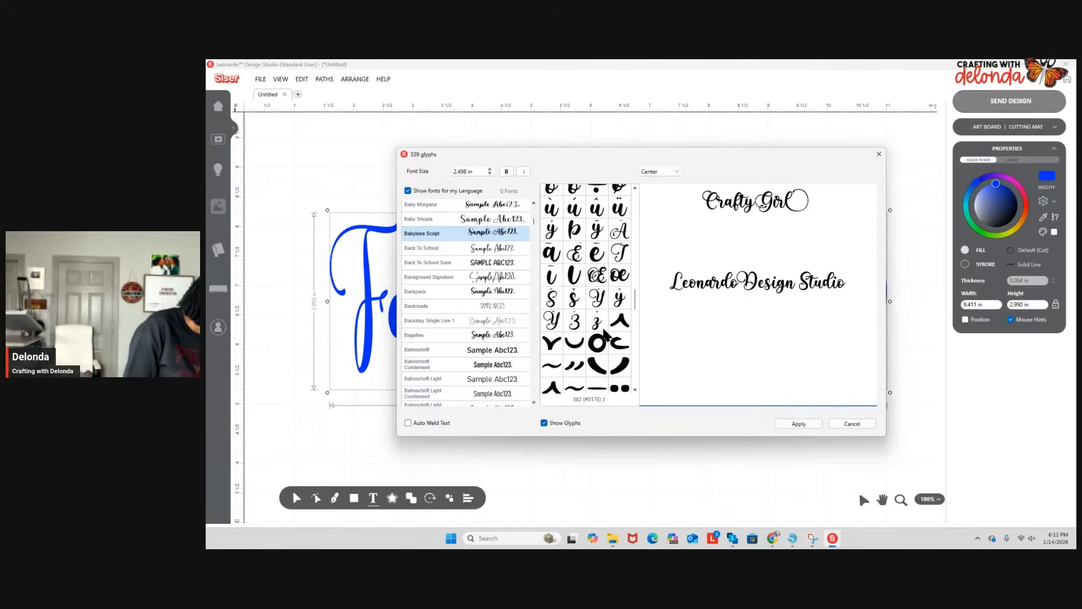
scroll(604, 332, up, 3)
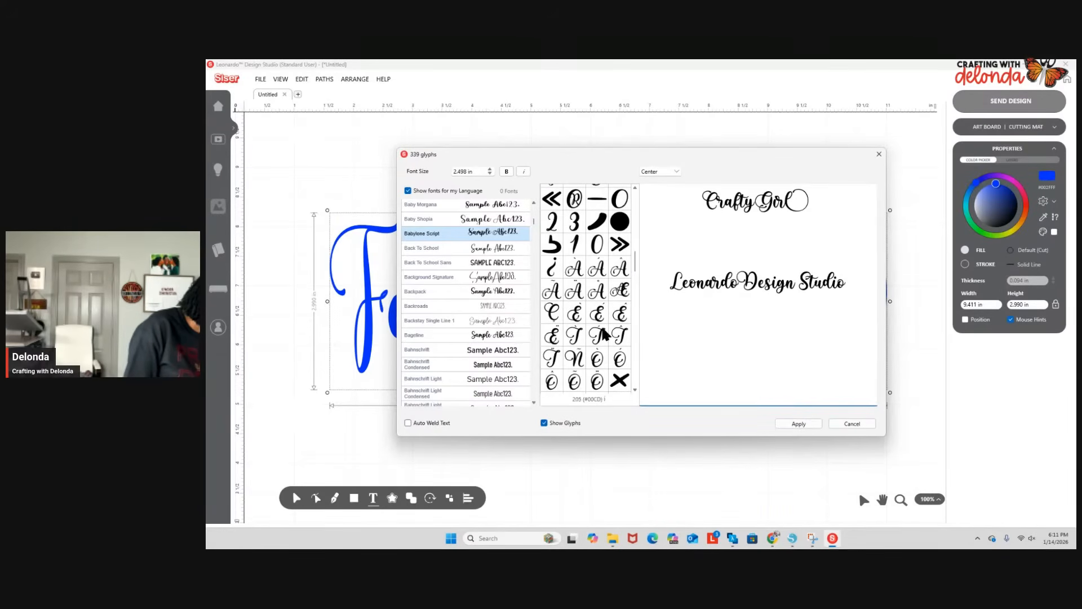
scroll(586, 360, down, 2)
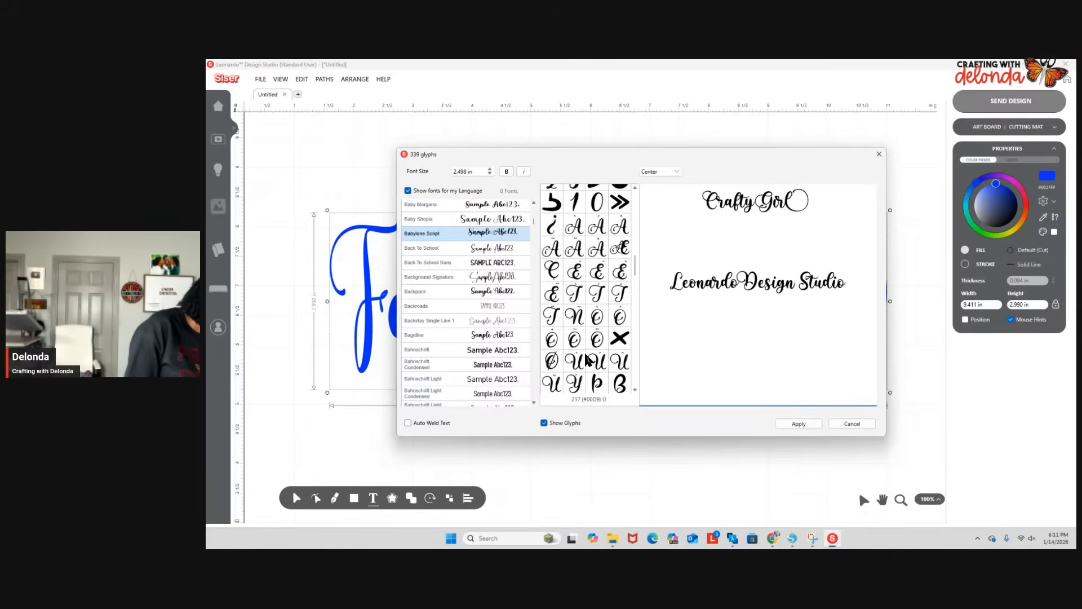
scroll(584, 355, down, 2)
scroll(584, 354, down, 8)
scroll(585, 354, down, 6)
scroll(584, 353, down, 6)
scroll(586, 354, down, 3)
scroll(585, 354, up, 8)
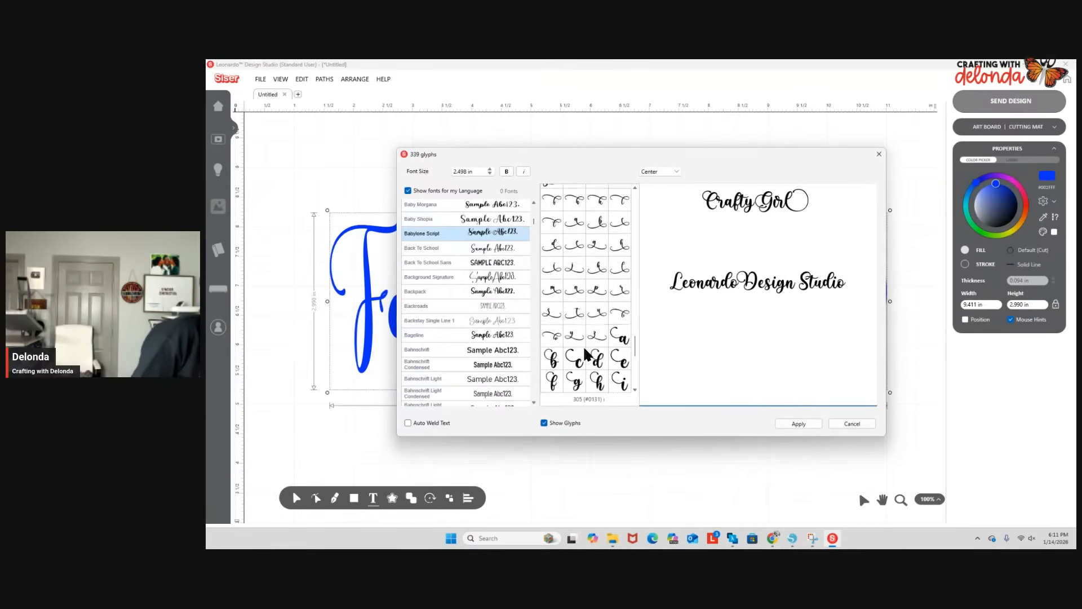
scroll(585, 354, up, 10)
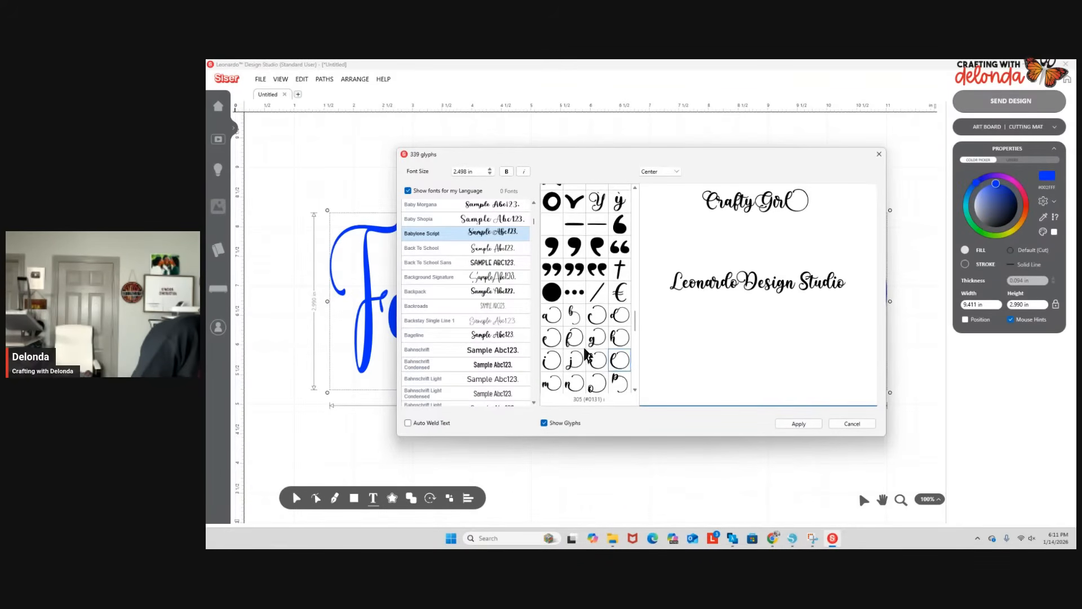
scroll(586, 354, up, 10)
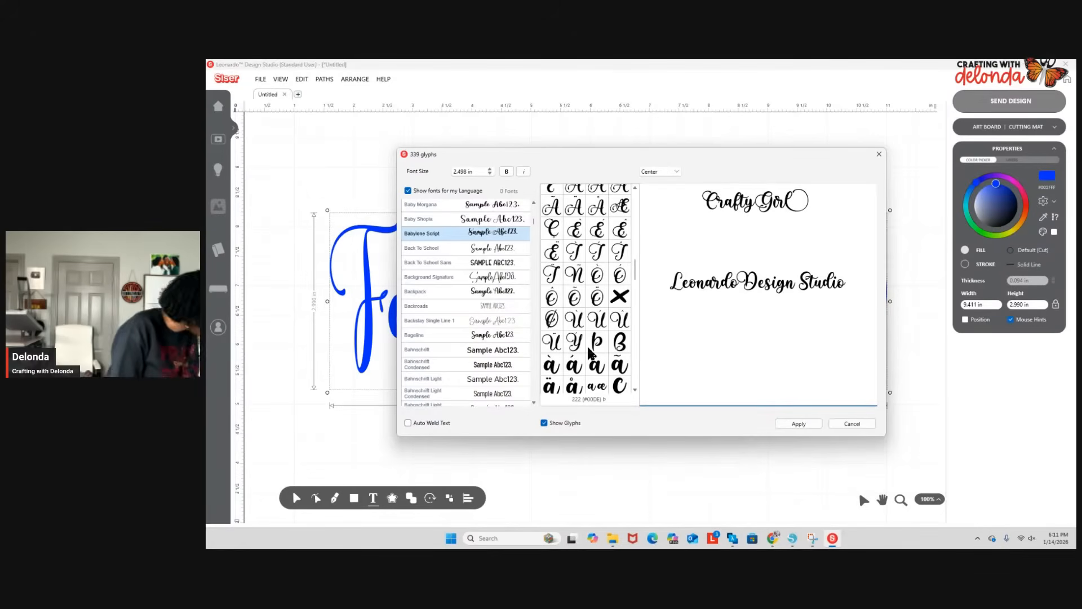
scroll(595, 351, up, 10)
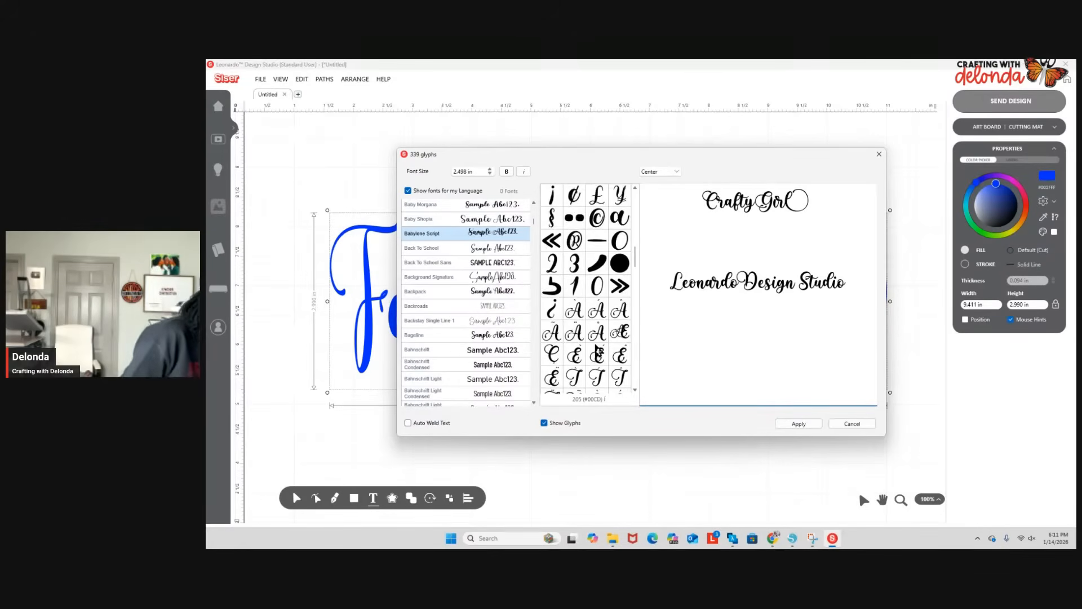
scroll(597, 350, up, 8)
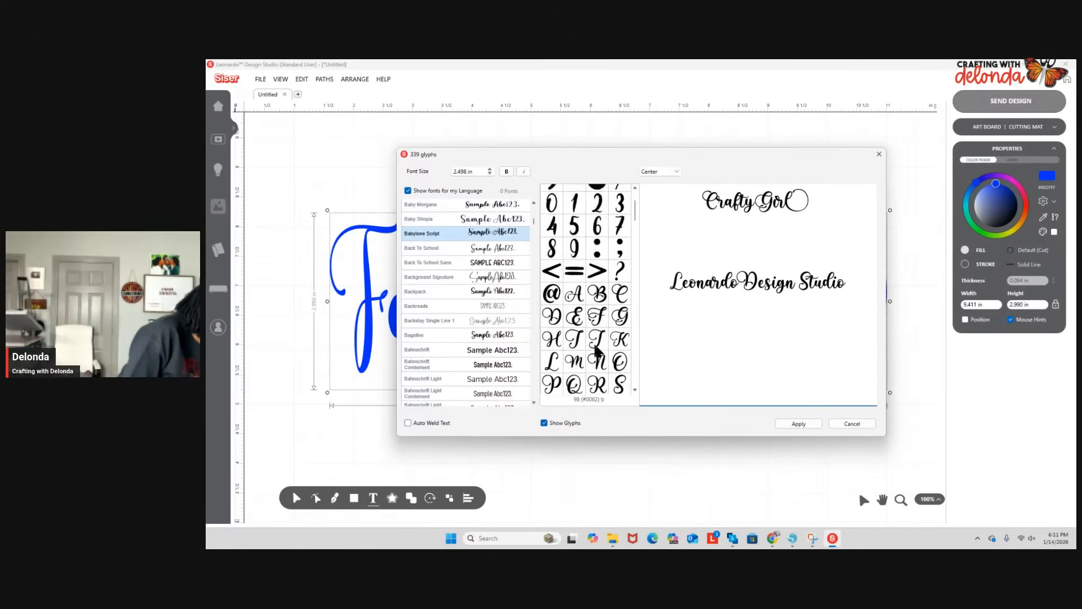
scroll(602, 351, up, 2)
scroll(601, 351, up, 2)
scroll(600, 351, down, 10)
scroll(601, 352, down, 5)
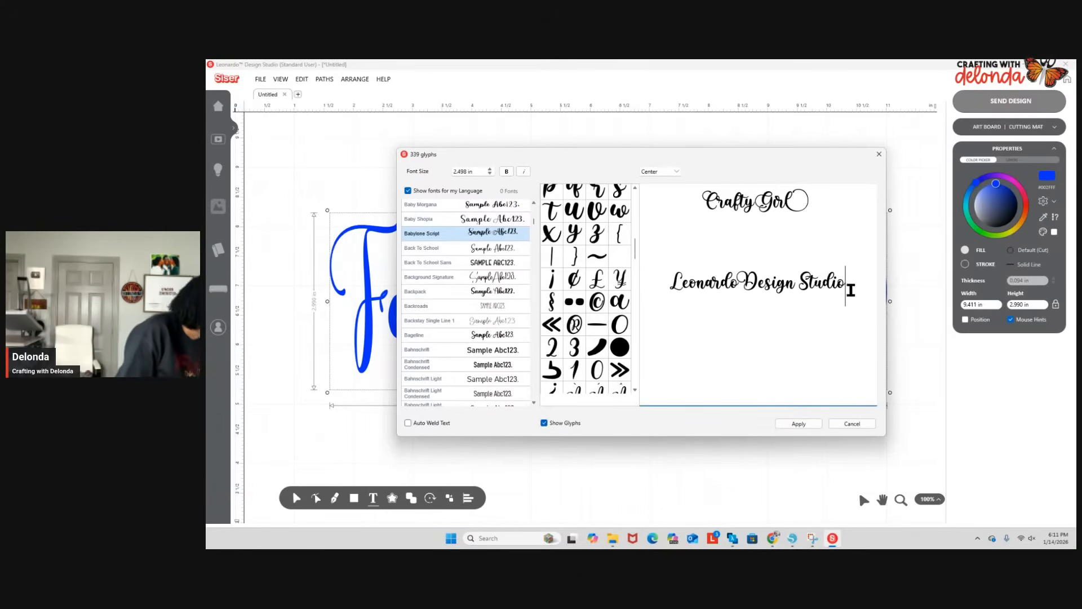
Add a new line with the all-lowercase text "leonardo design studio" directly below Leonardo Design Studio.
key(Return)
text(leonardo design studio)
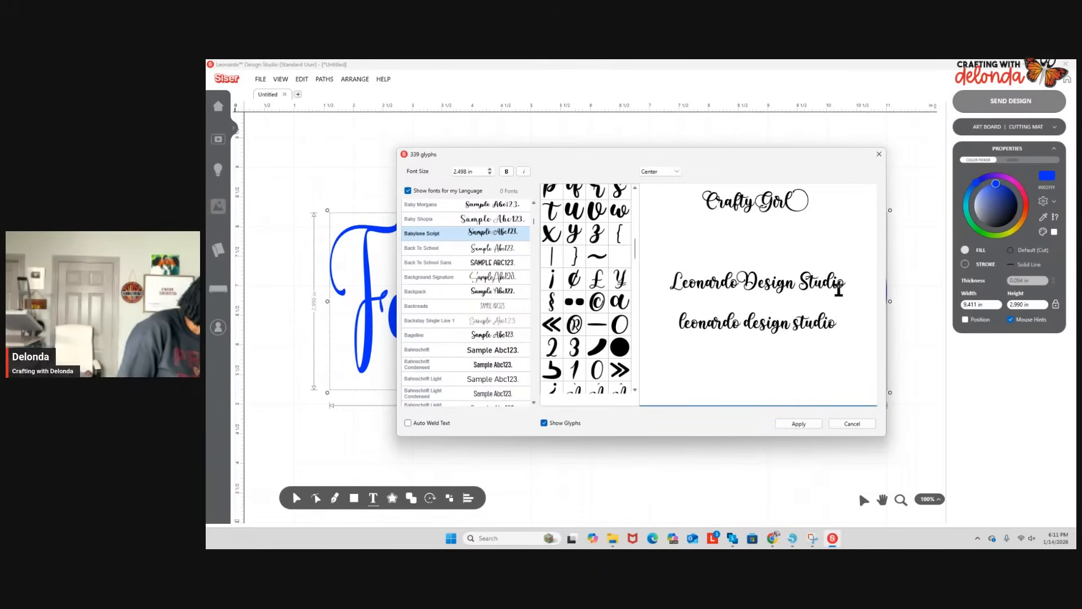
Replace the d of design in the lowercase leonardo design studio line with the swash d whose flourish arches over the letters.
scroll(598, 317, up, 5)
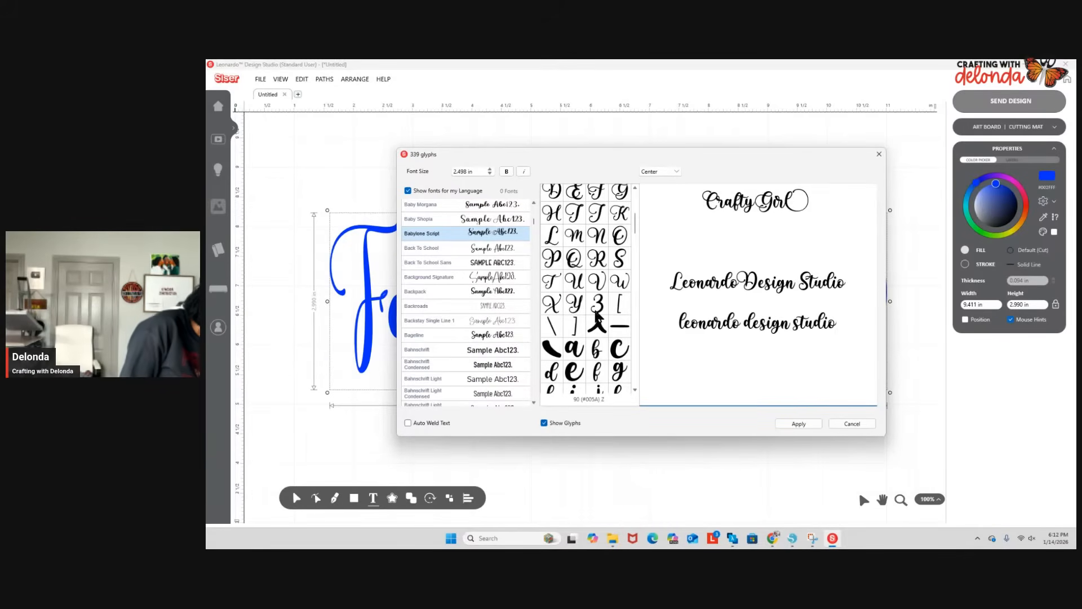
scroll(598, 317, down, 3)
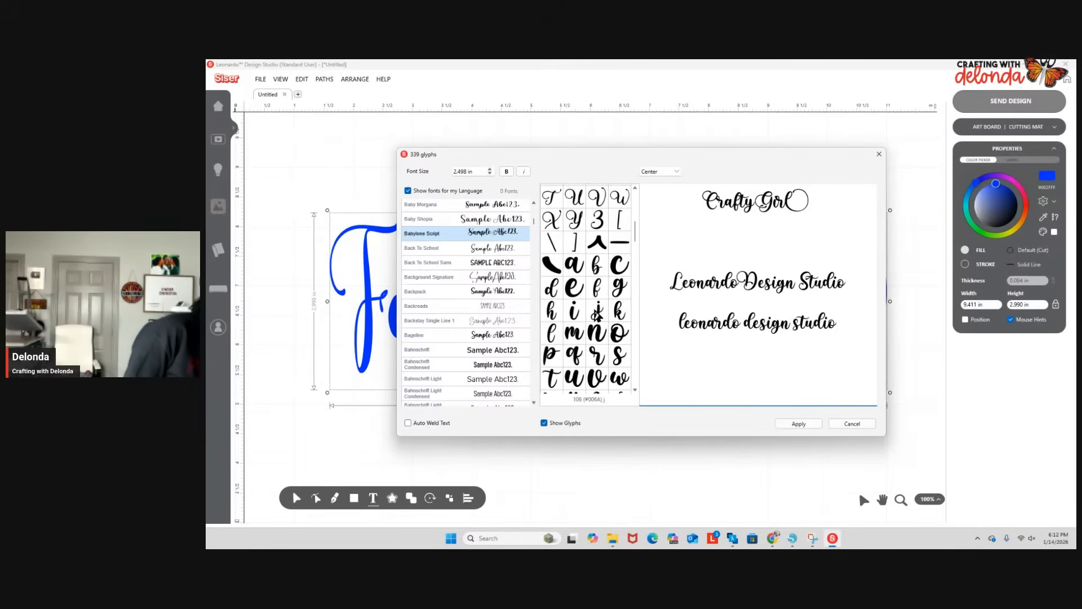
scroll(597, 312, down, 3)
scroll(592, 358, down, 5)
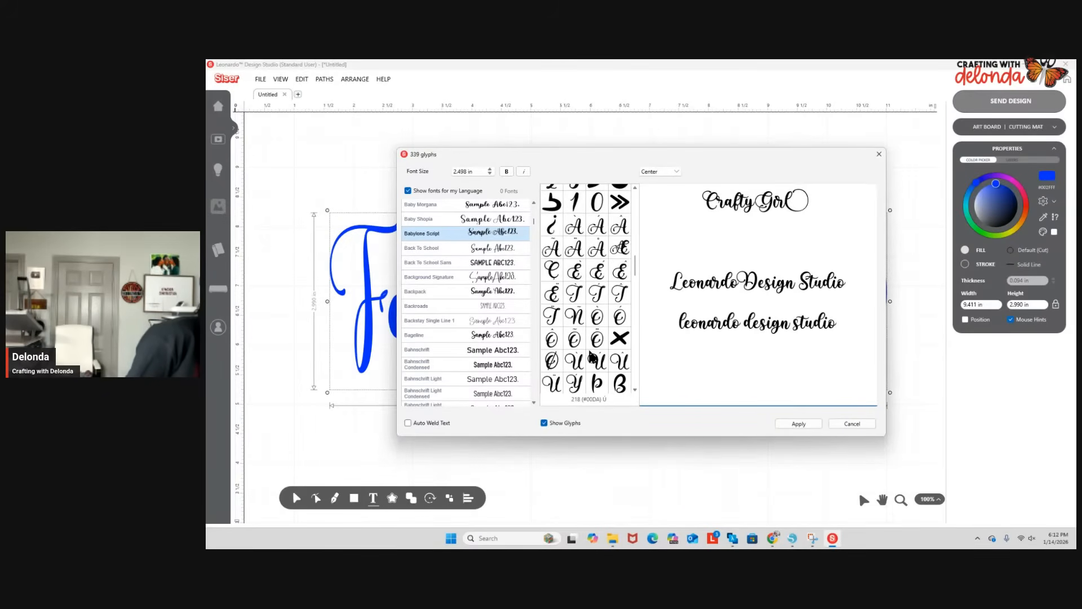
scroll(592, 357, down, 3)
scroll(592, 356, down, 3)
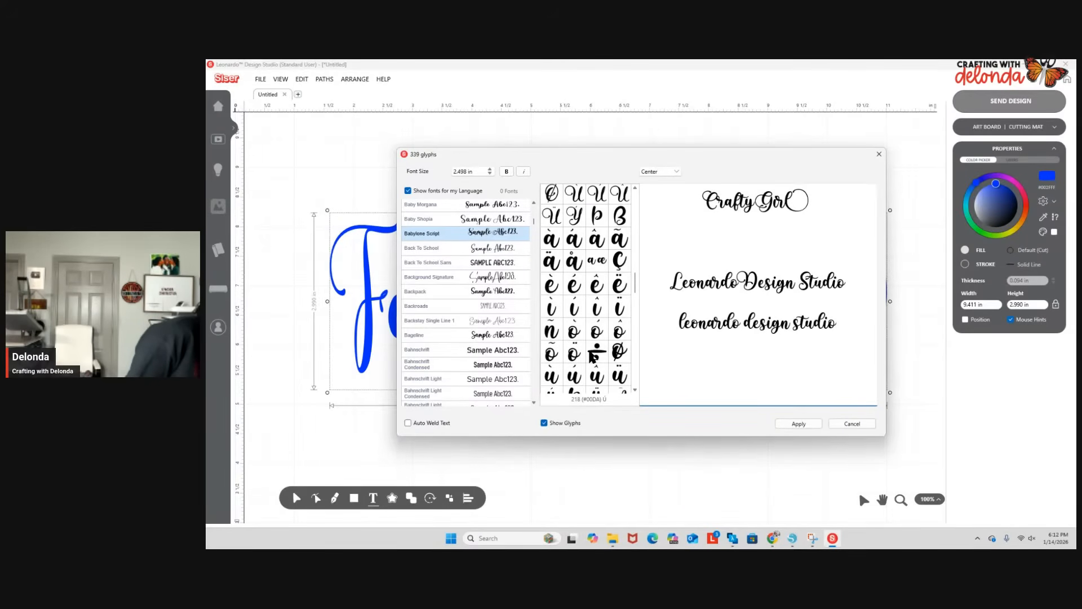
scroll(591, 356, down, 12)
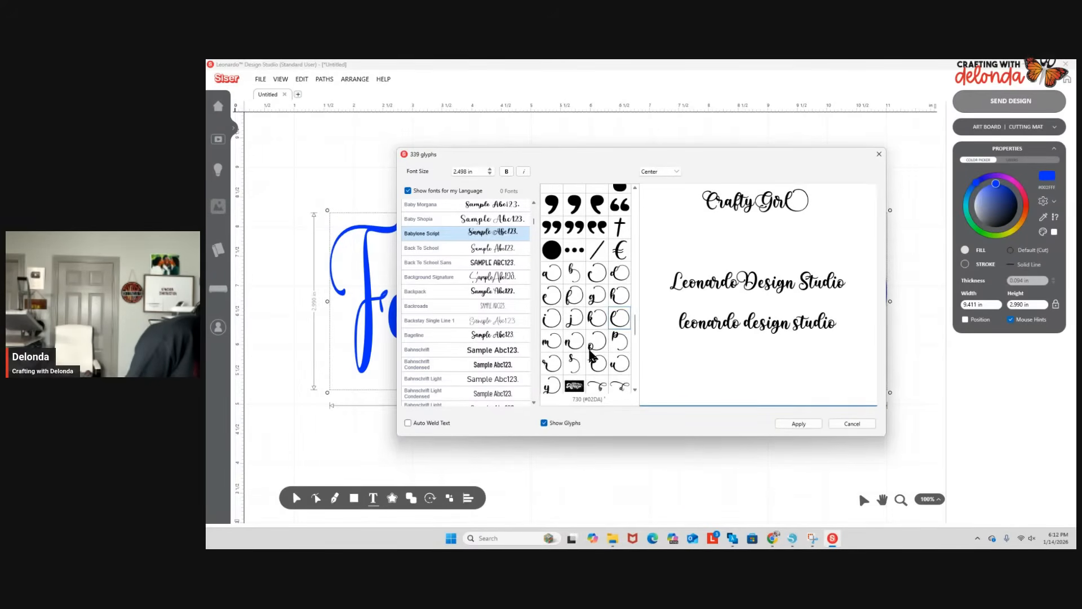
scroll(591, 355, down, 3)
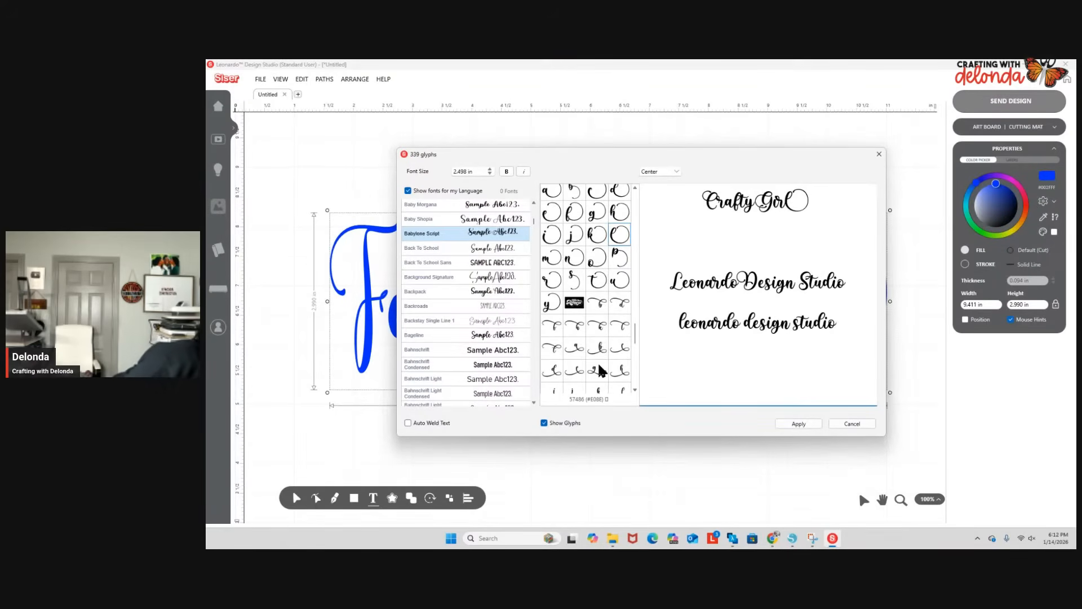
scroll(598, 360, down, 1)
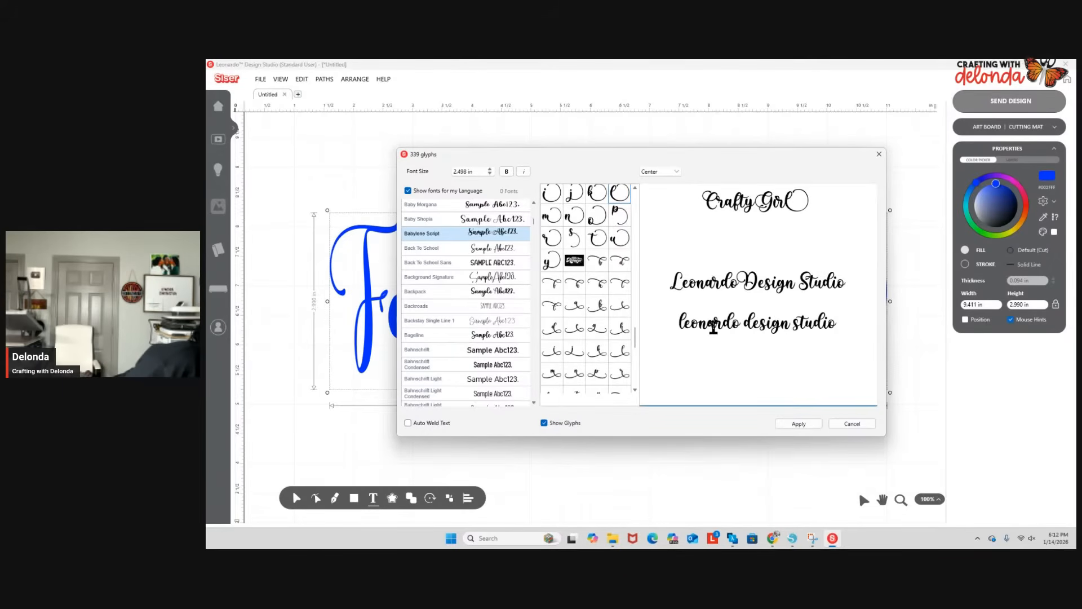
click(745, 324)
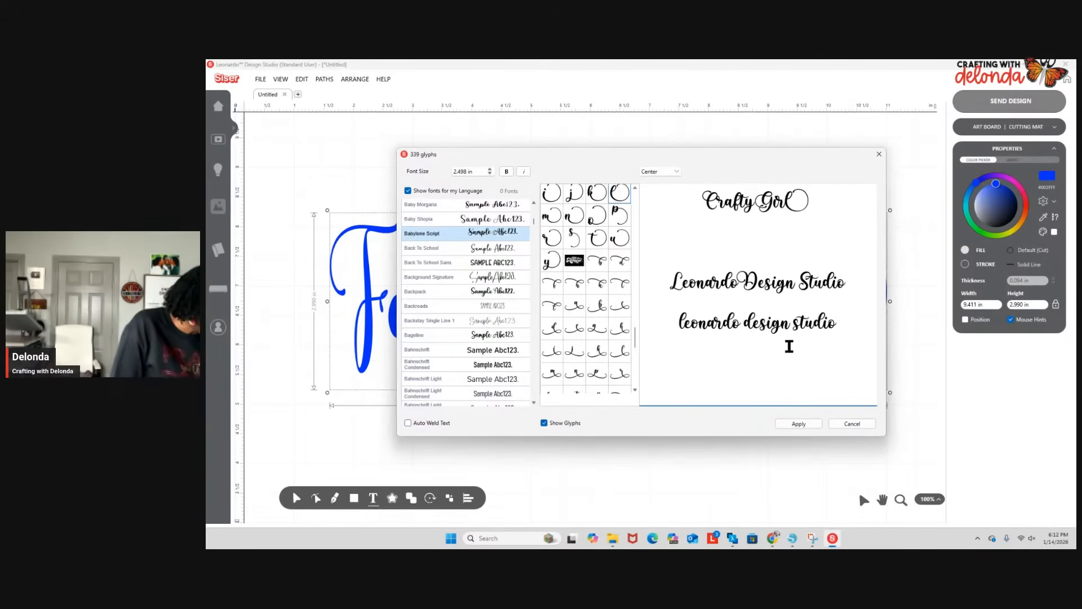
key(Delete)
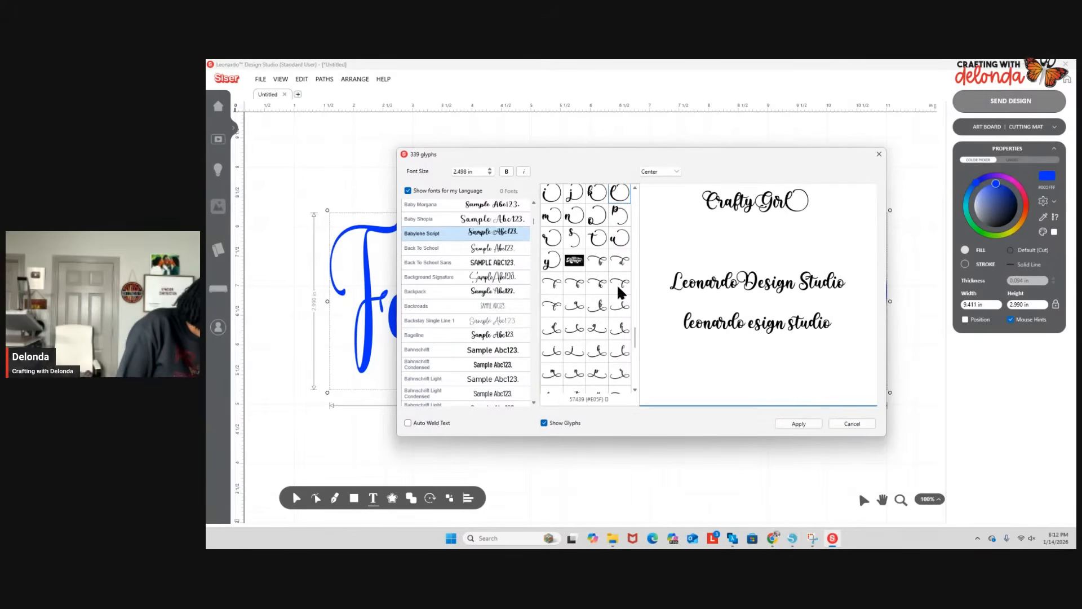
click(620, 261)
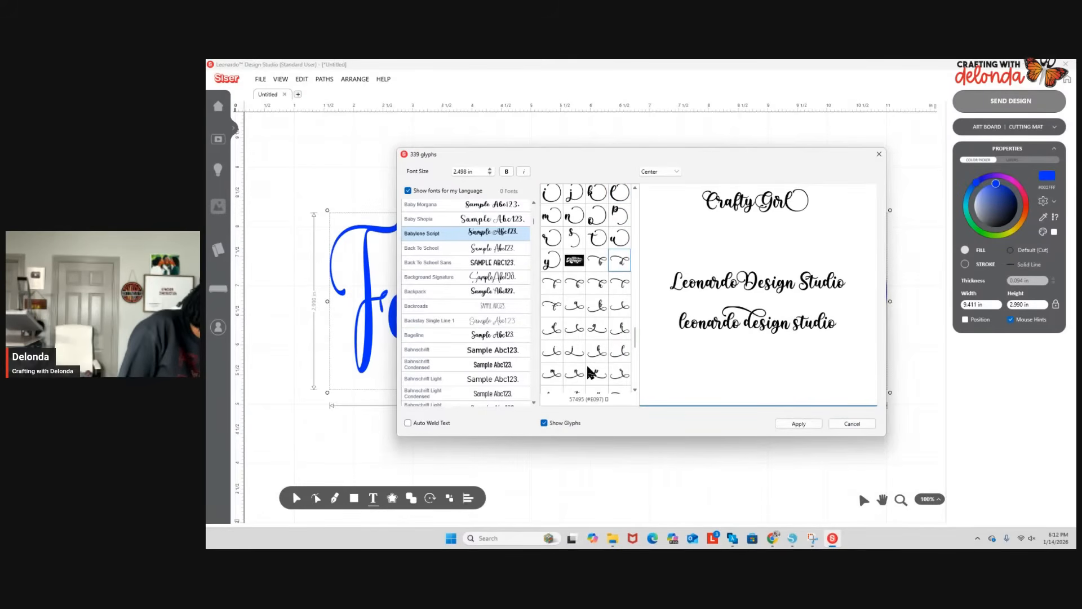
Replace the final o of the lowercase studio with the looped swash o and apply the text to the artboard.
scroll(587, 370, down, 3)
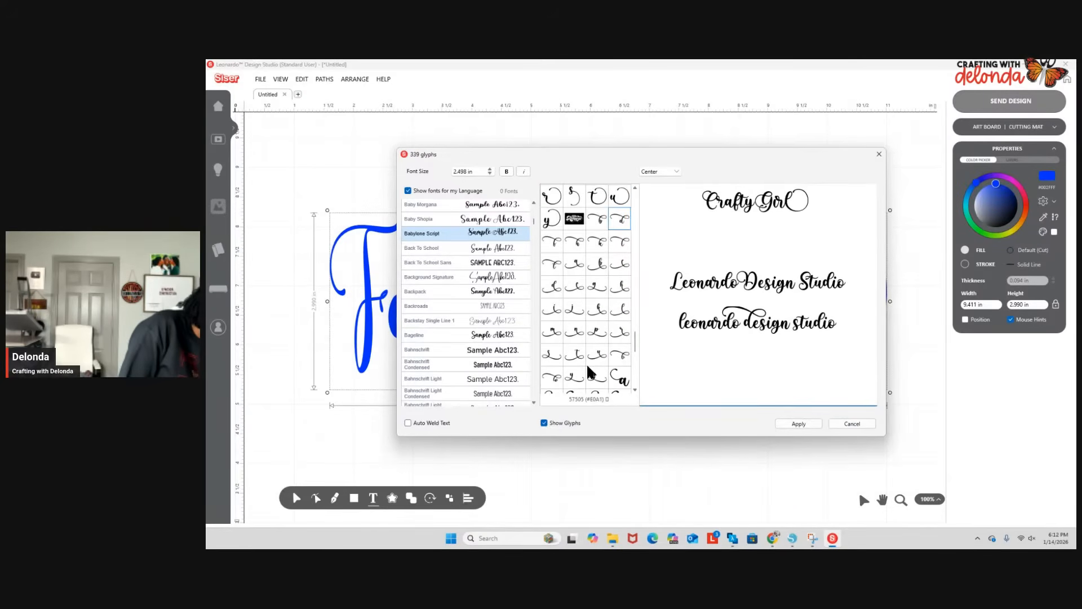
scroll(588, 370, down, 3)
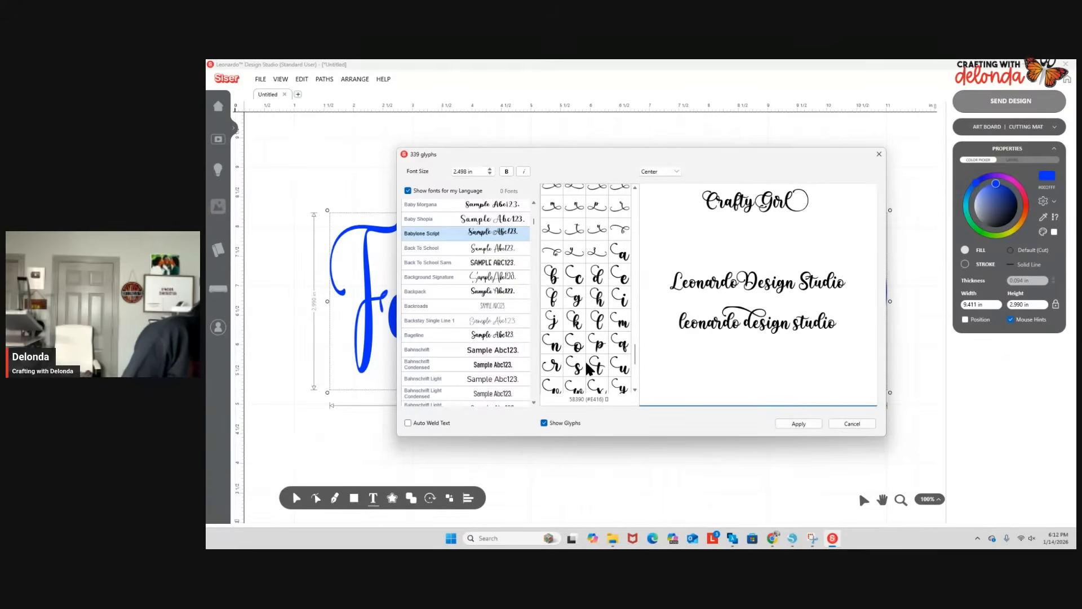
scroll(588, 370, down, 6)
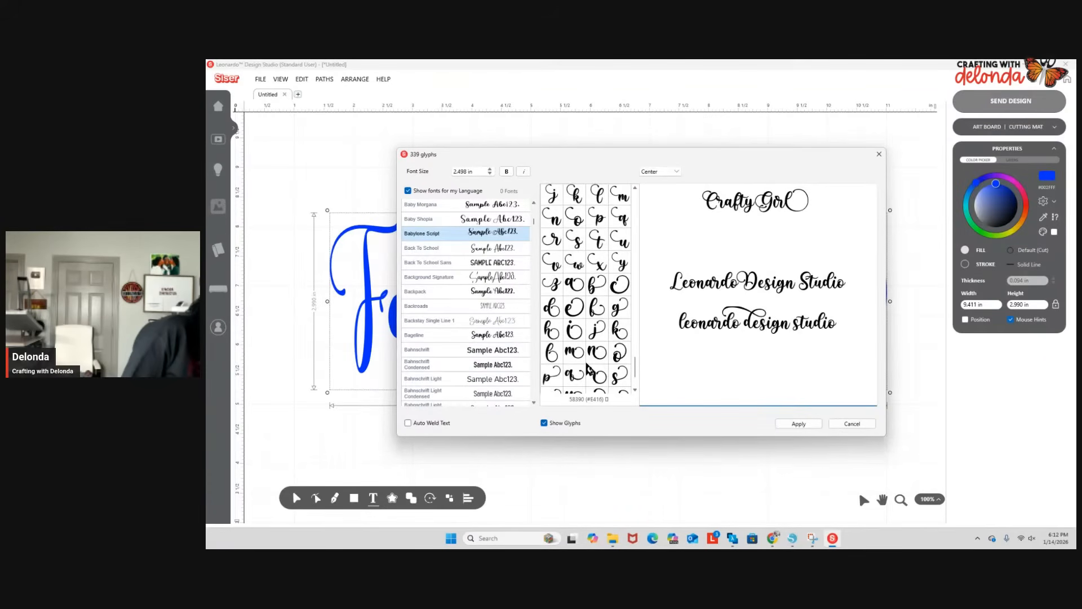
click(838, 326)
key(BackSpace)
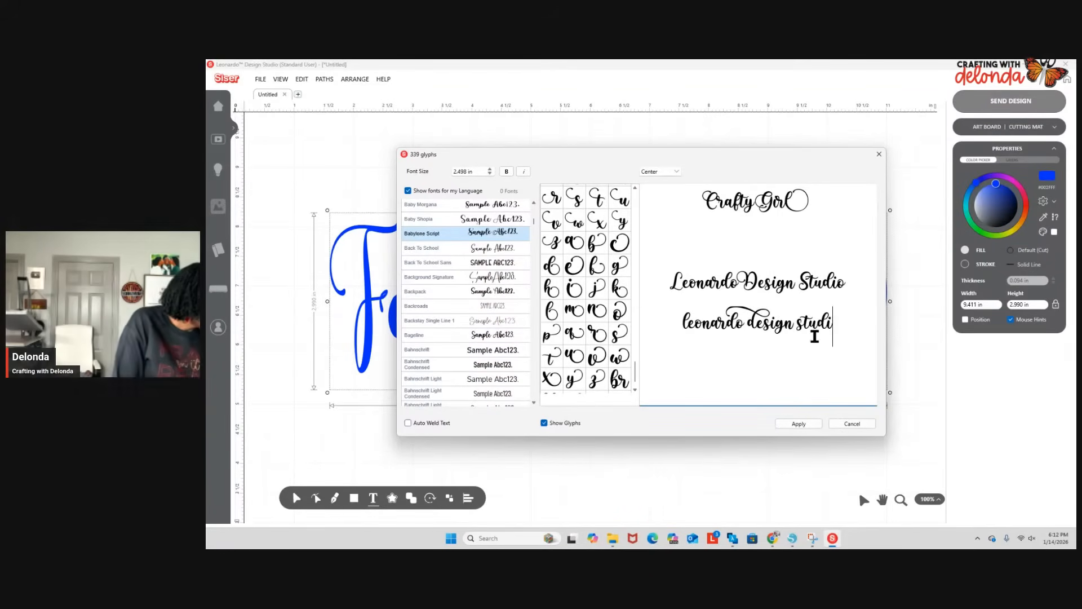
click(619, 315)
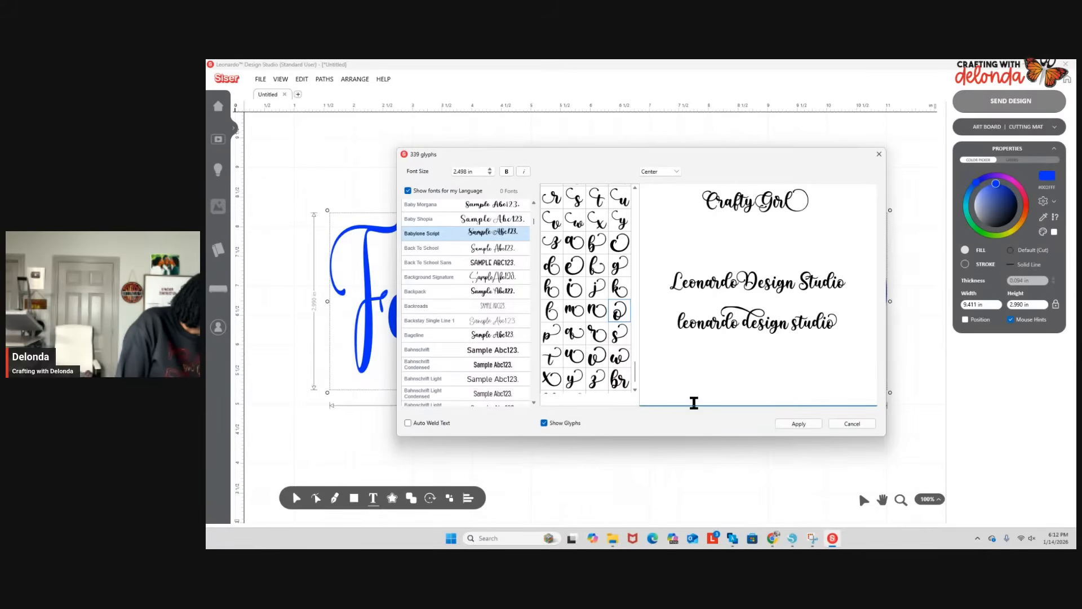
click(809, 420)
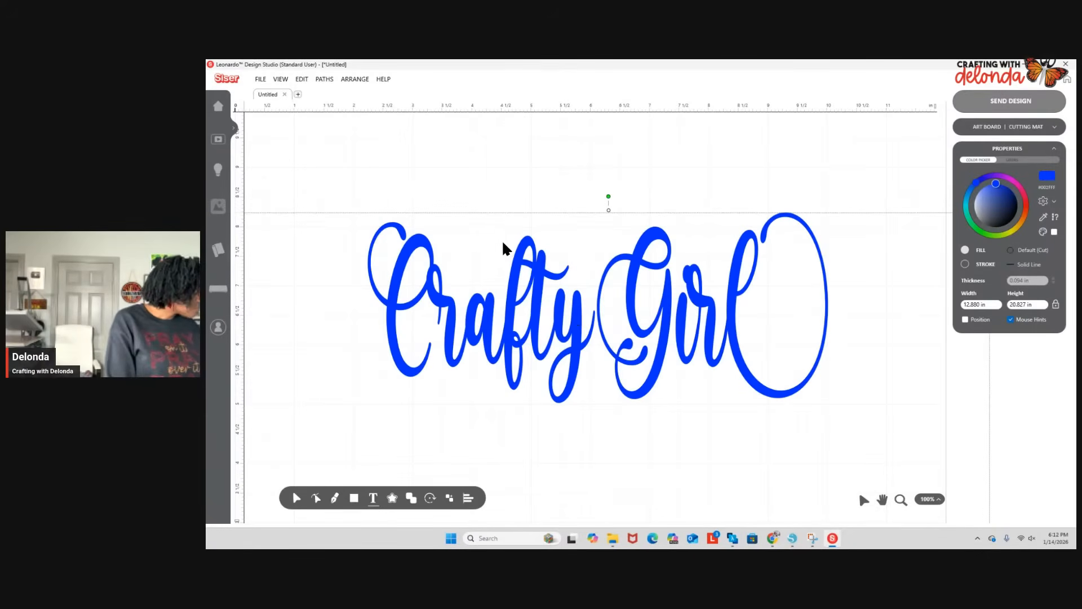
Delete the Crafty Girl and Leonardo Design Studio text from the artboard.
scroll(506, 245, down, 3)
click(666, 335)
click(663, 337)
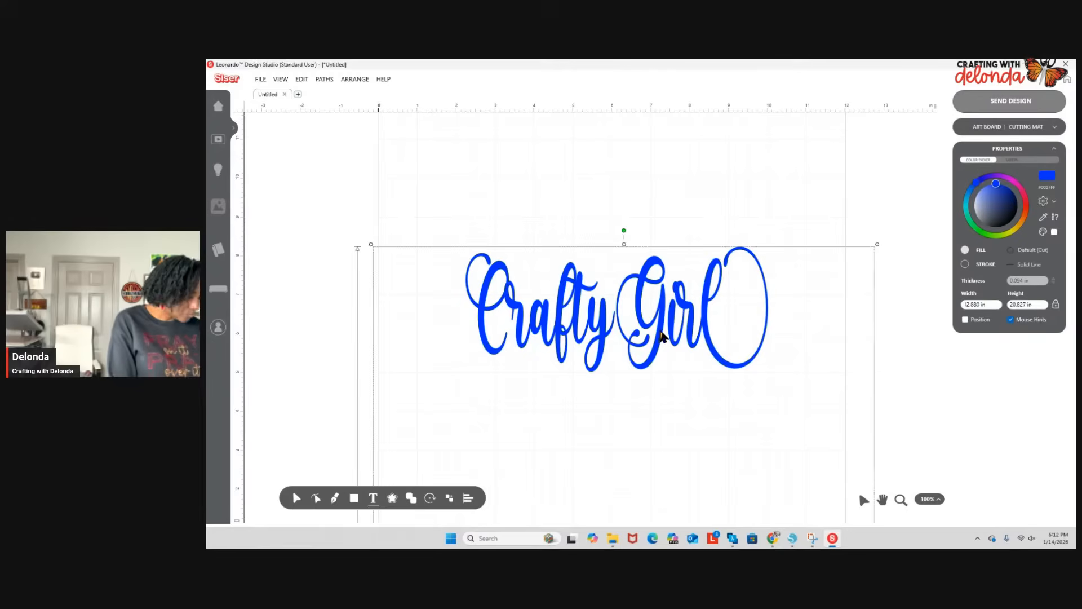
key(Delete)
scroll(665, 333, down, 5)
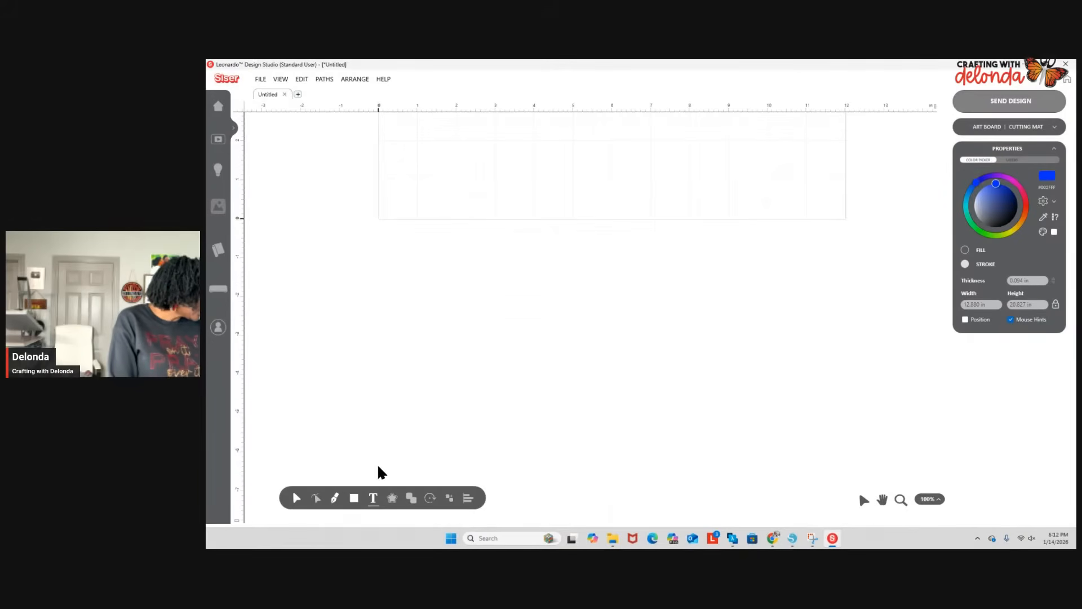
Start a new text and enter the crafter's first name capitalized, with the same name all lowercase on the line below.
click(373, 498)
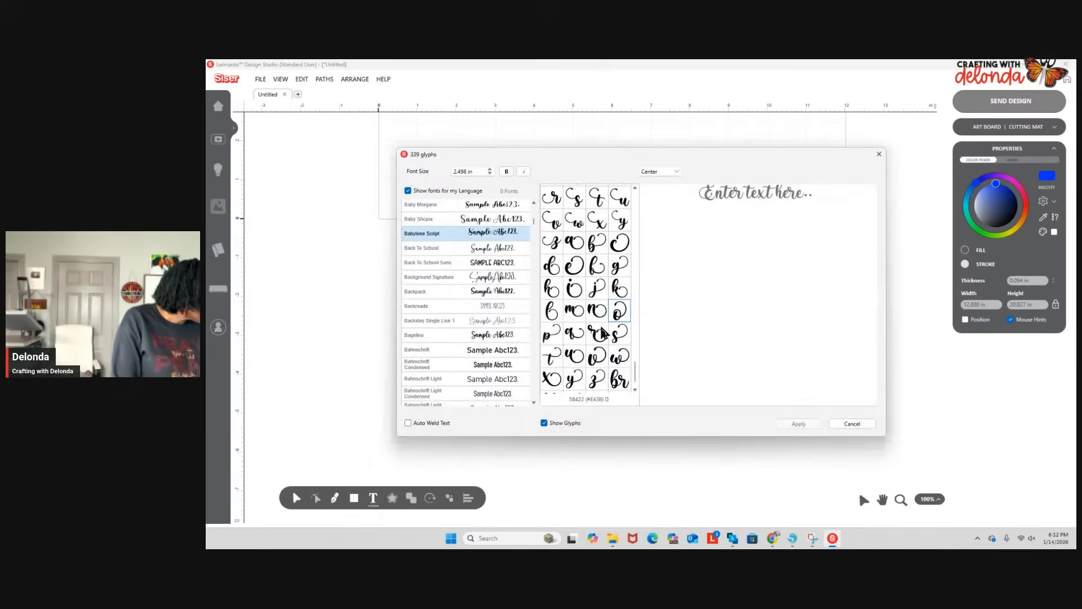
click(718, 204)
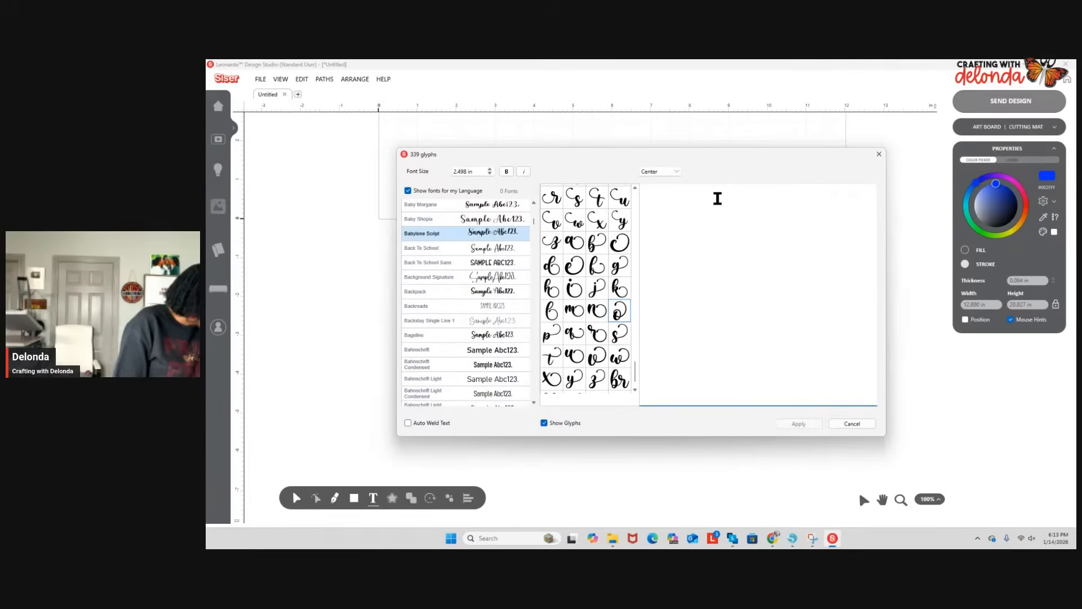
text(Delonda)
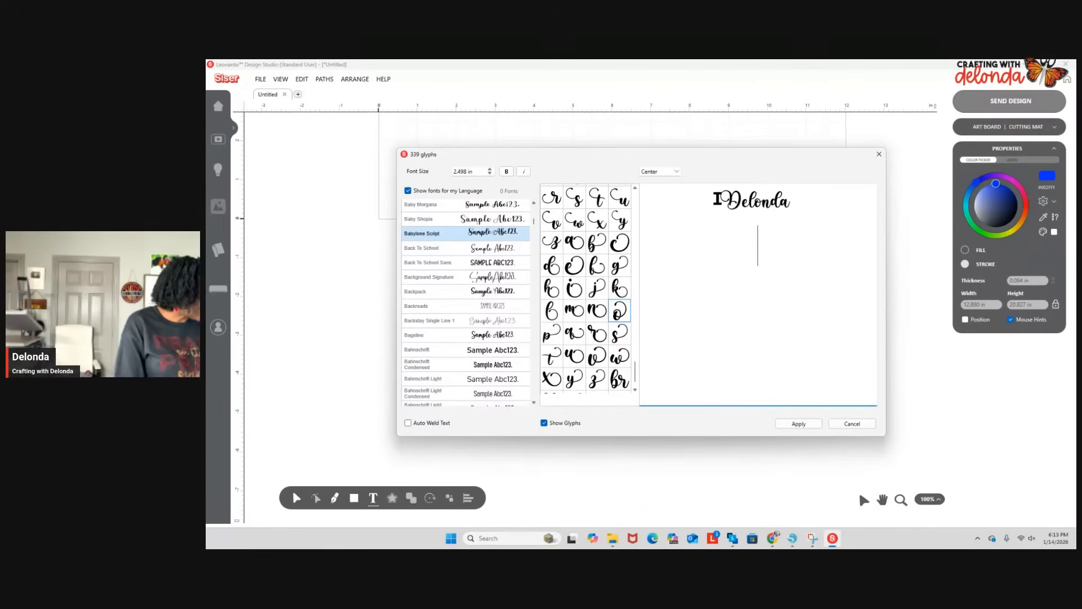
key(Return)
text(delonda)
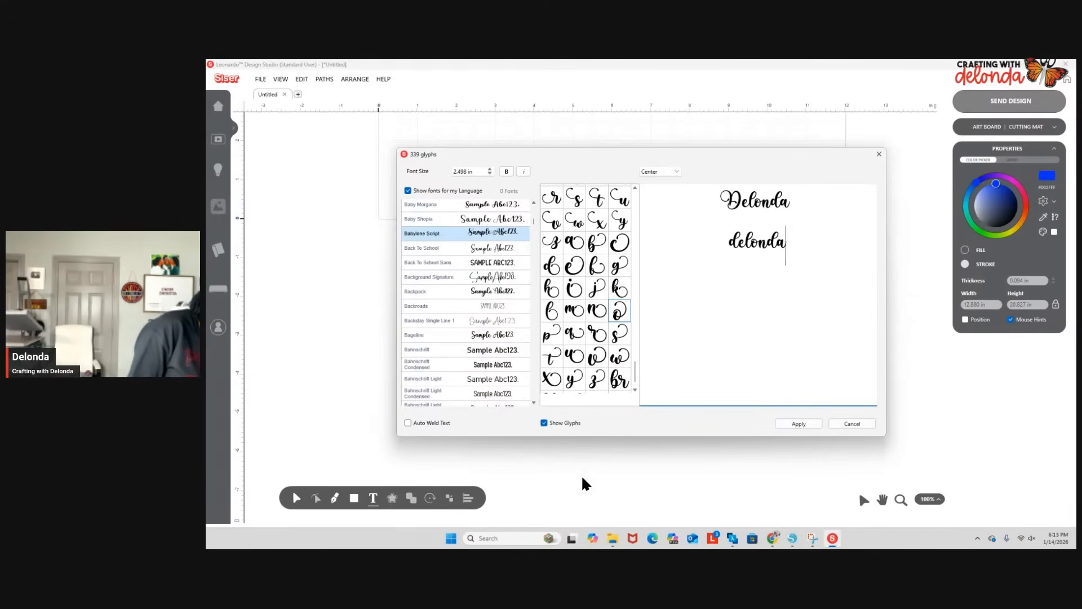
Replace the final a of the lowercase first name with the a that ends in a large loop.
scroll(593, 253, up, 3)
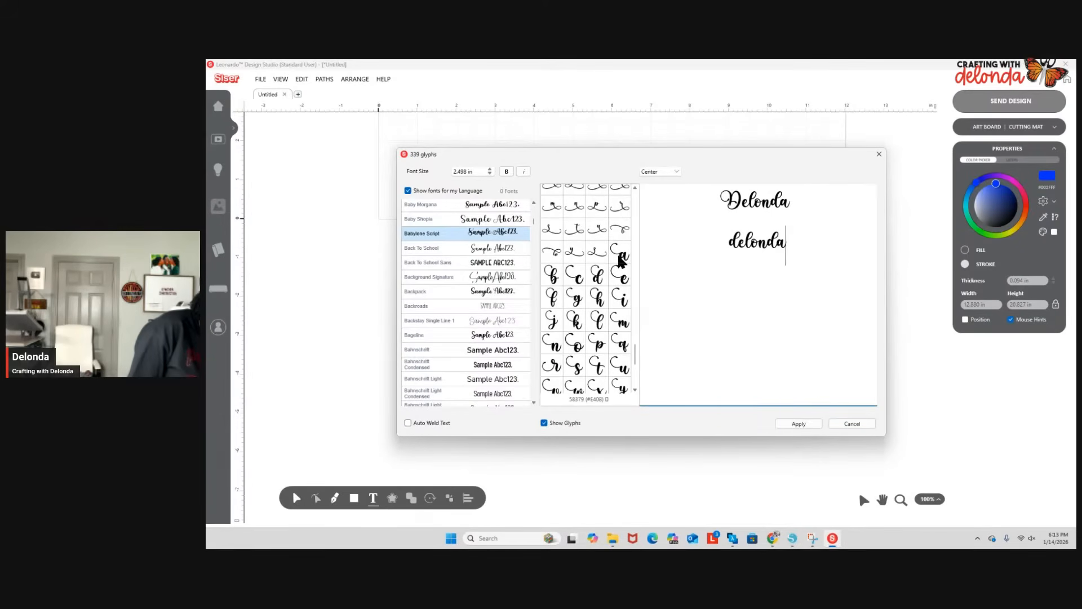
scroll(595, 316, up, 2)
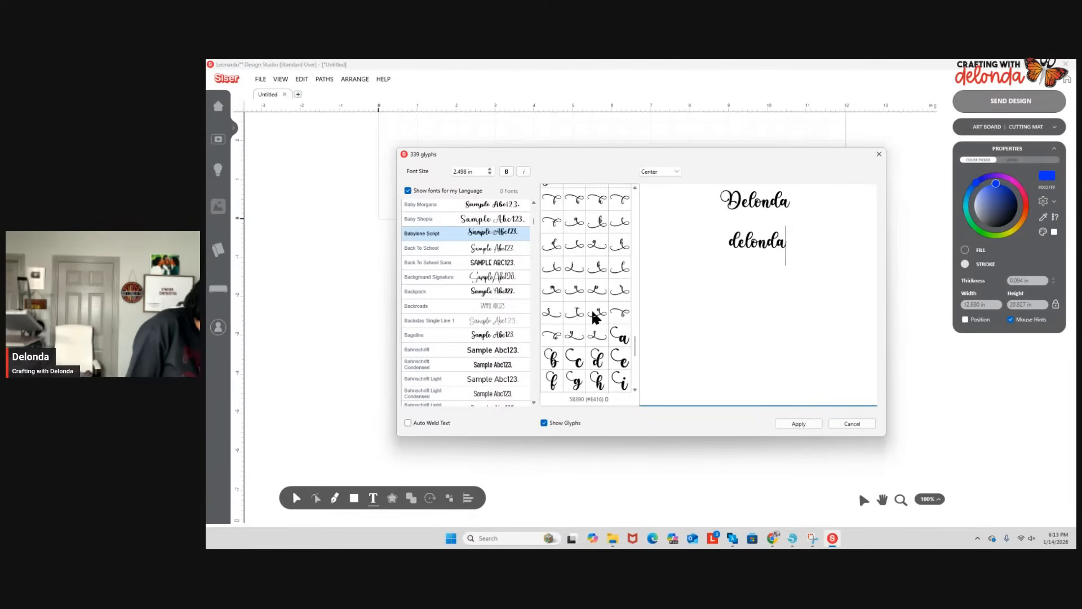
scroll(593, 317, down, 3)
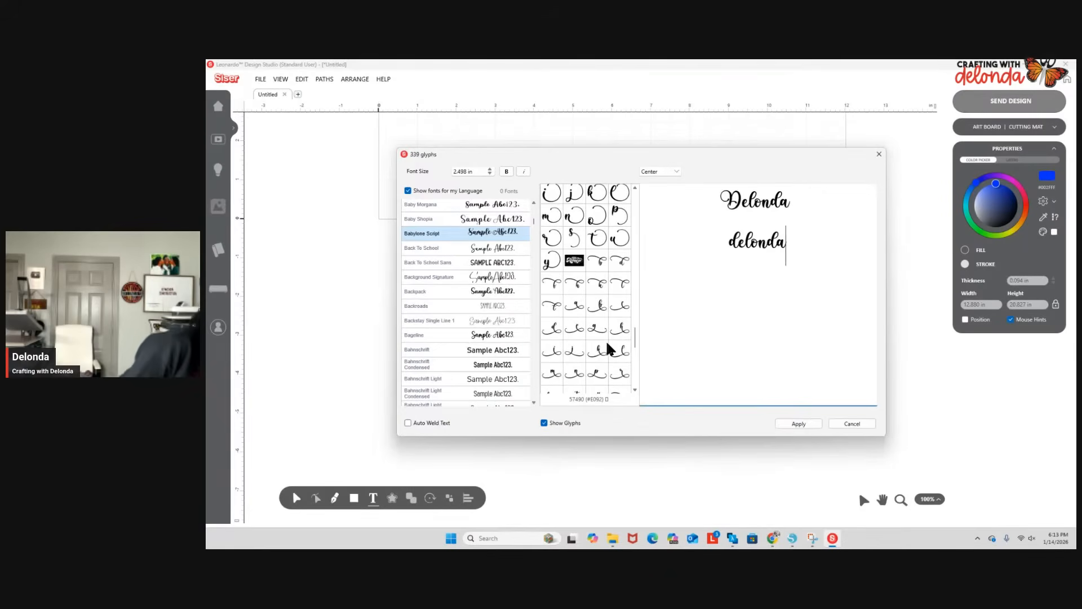
scroll(605, 339, up, 1)
scroll(604, 337, up, 1)
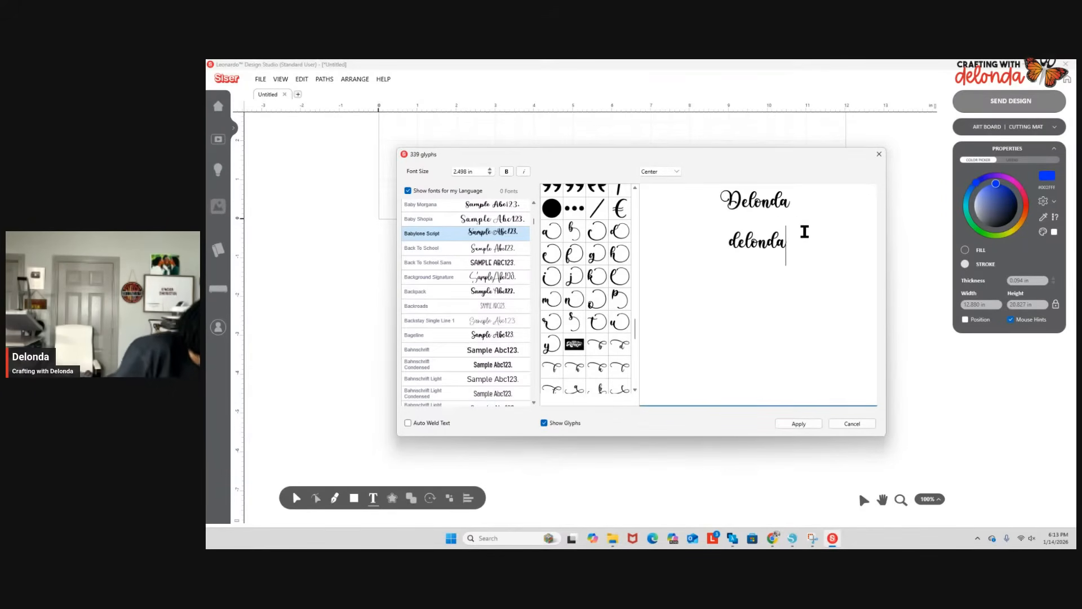
key(BackSpace)
click(550, 234)
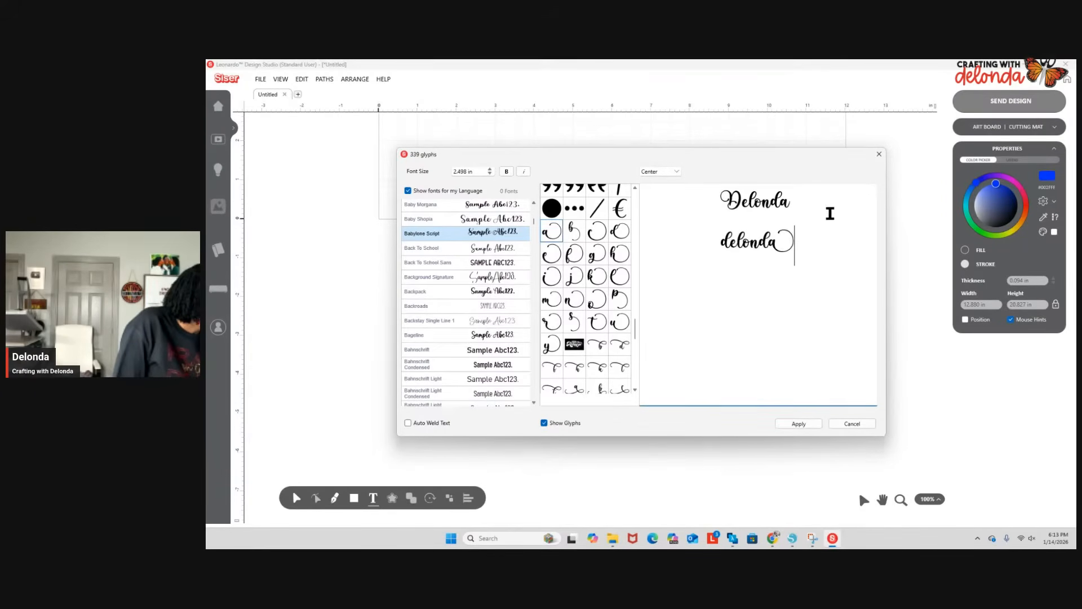
Replace the lowercase d in the capitalized first name with the swash d whose flourish arches over the letters.
scroll(587, 305, up, 8)
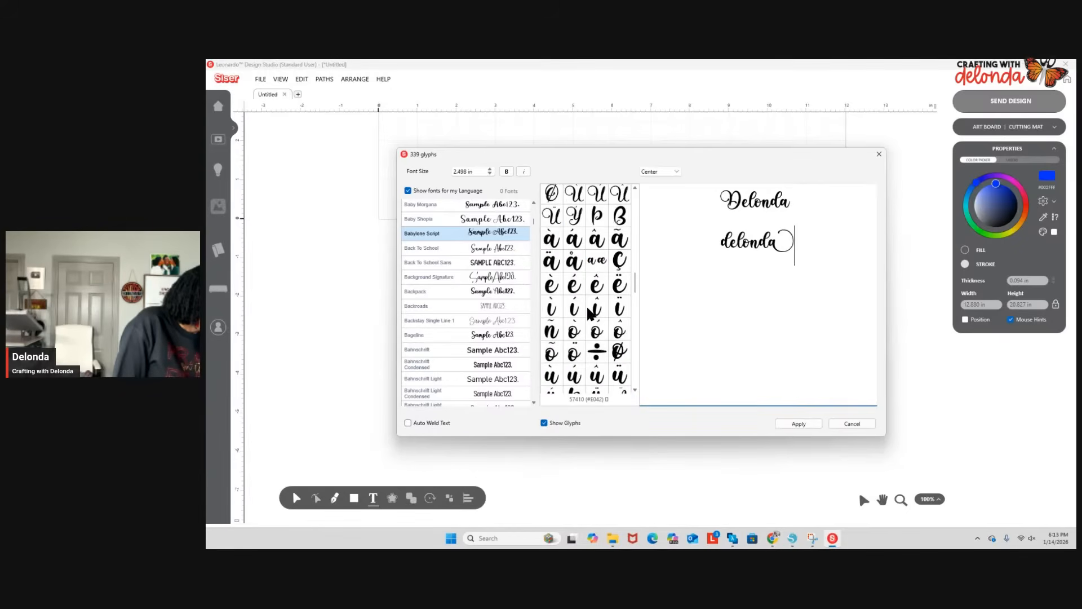
scroll(588, 313, up, 4)
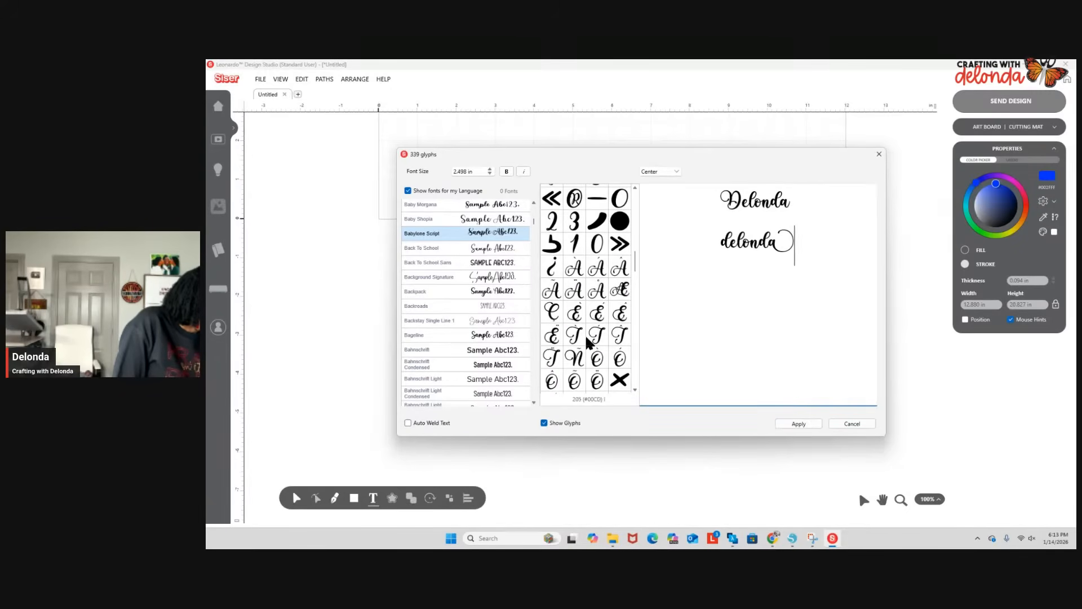
scroll(587, 338, up, 8)
scroll(587, 343, up, 2)
scroll(587, 340, down, 6)
scroll(588, 337, down, 10)
scroll(587, 337, down, 10)
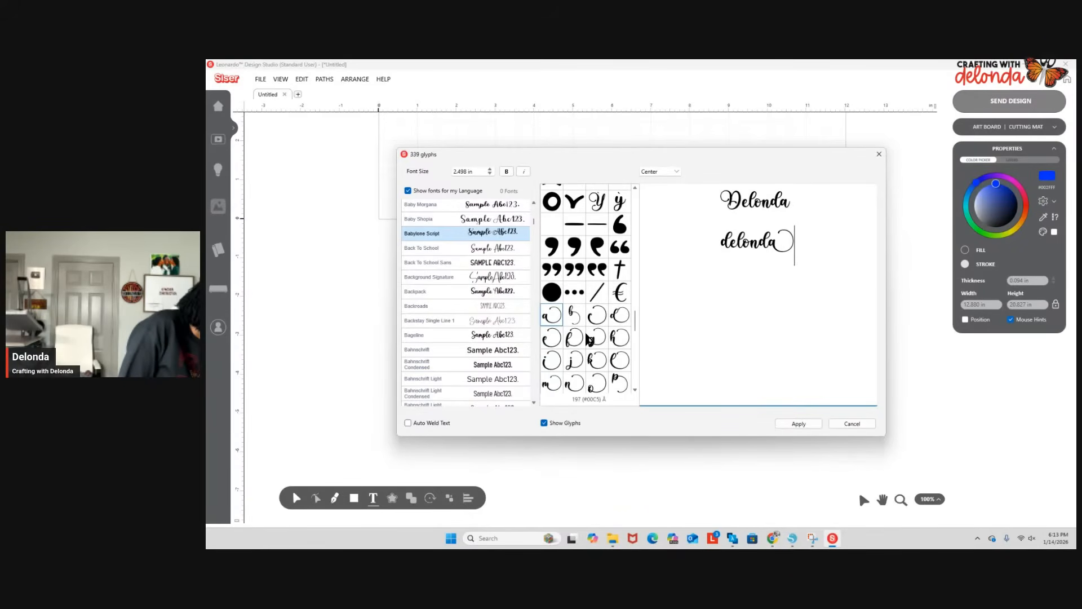
scroll(588, 338, down, 2)
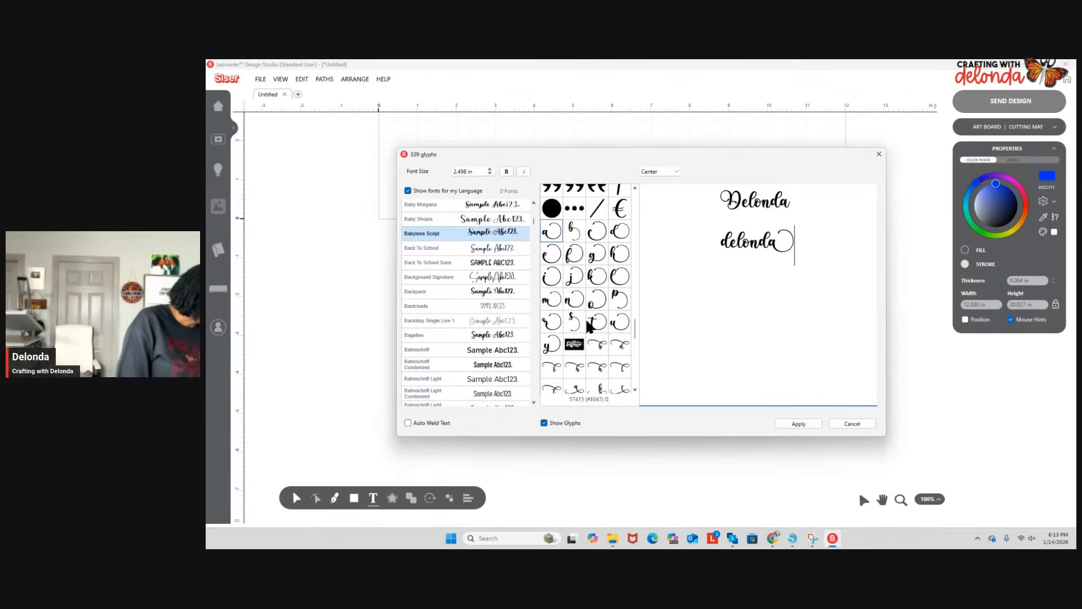
scroll(588, 326, down, 1)
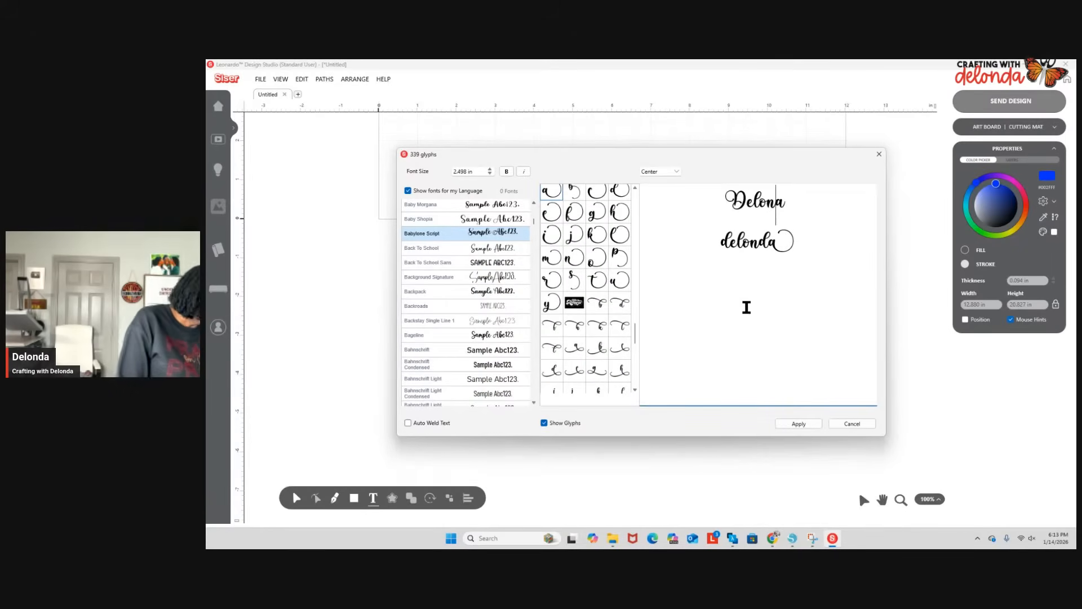
click(622, 304)
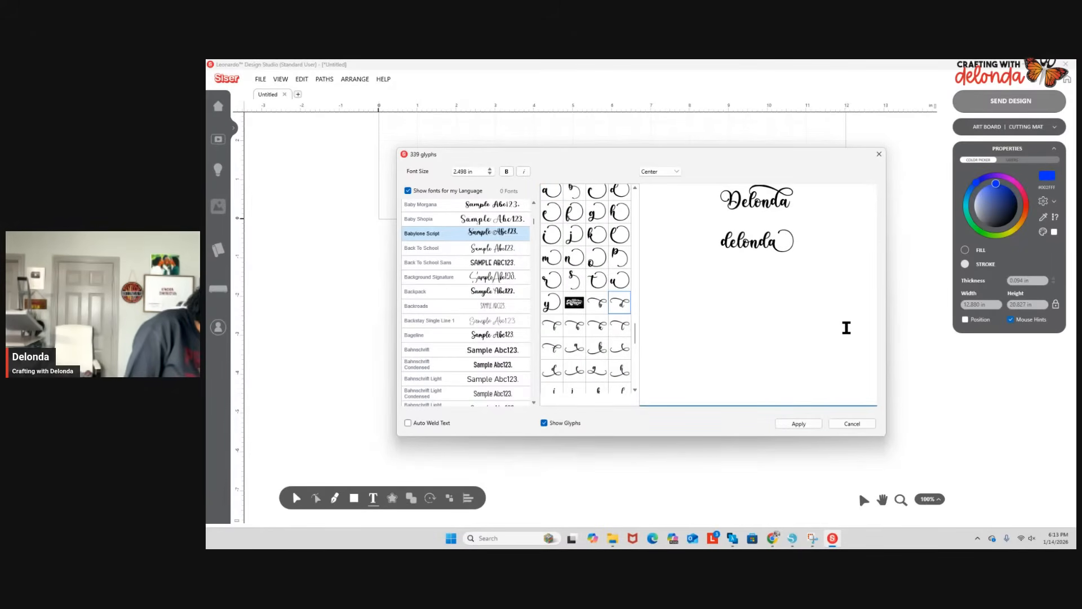
Replace the first d of the lowercase first name with the swash d whose flourish sweeps over the letters and apply the text.
scroll(575, 374, down, 2)
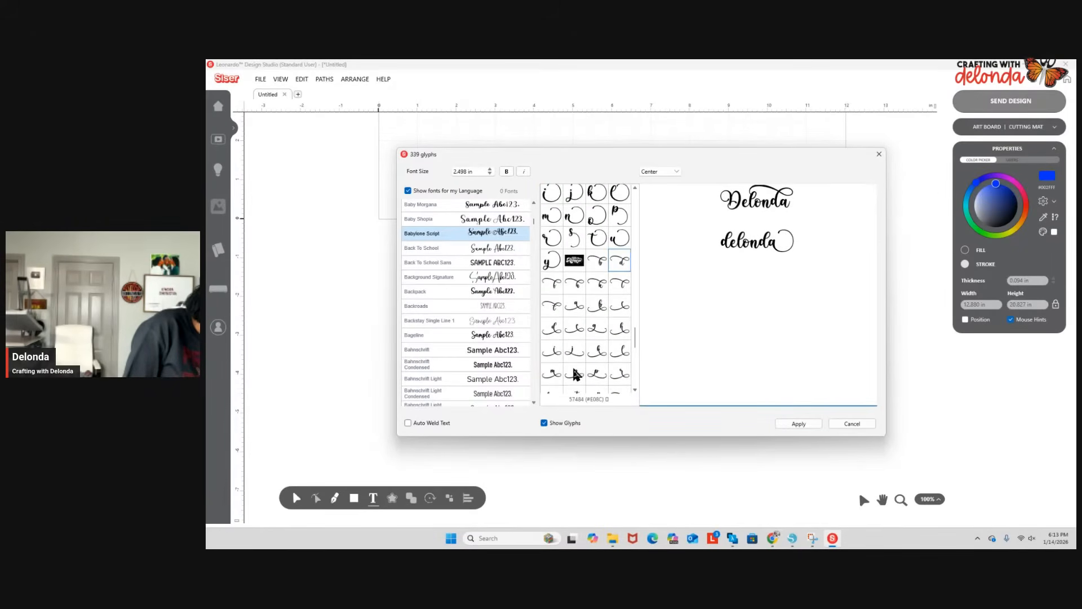
scroll(573, 364, down, 4)
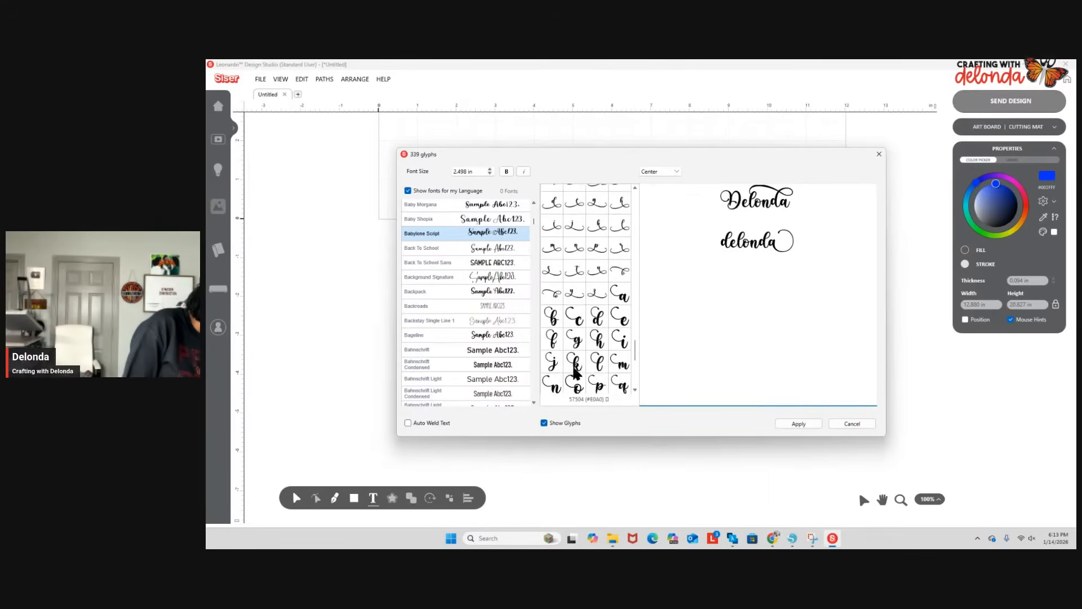
scroll(575, 372, down, 4)
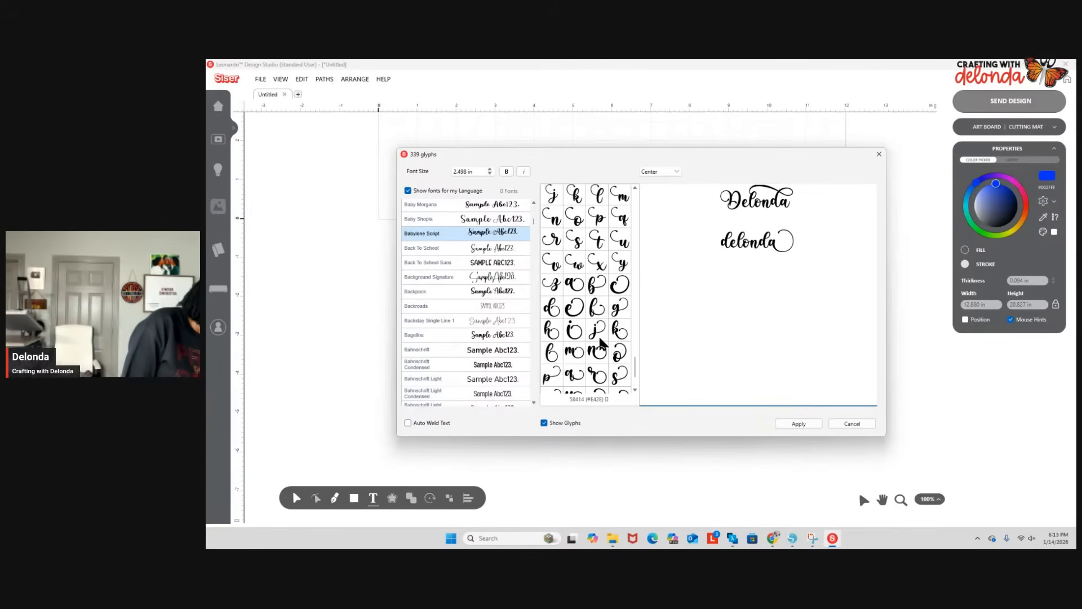
click(726, 243)
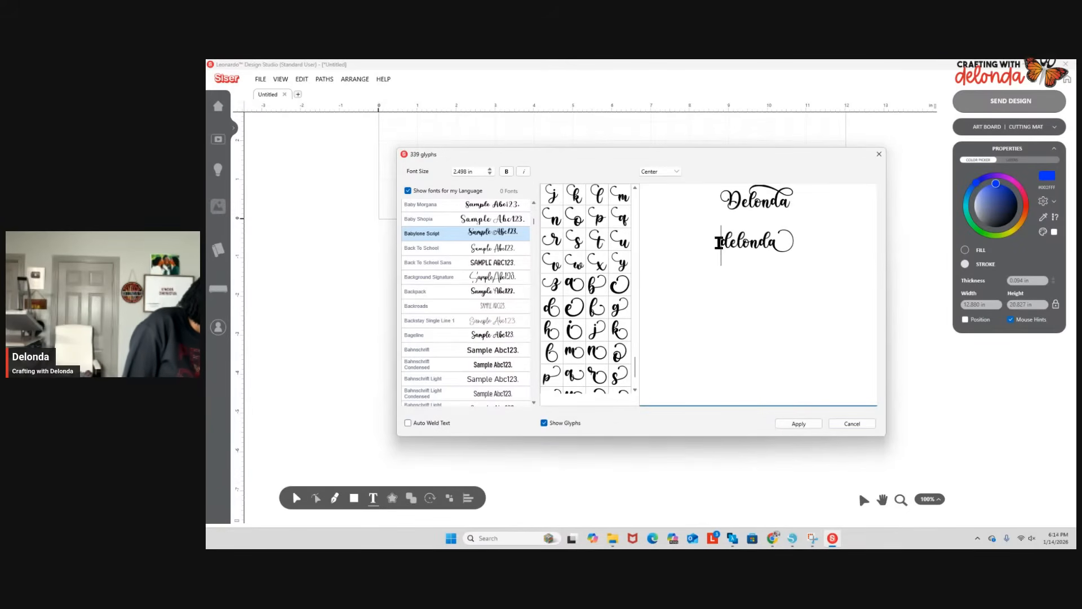
key(BackSpace)
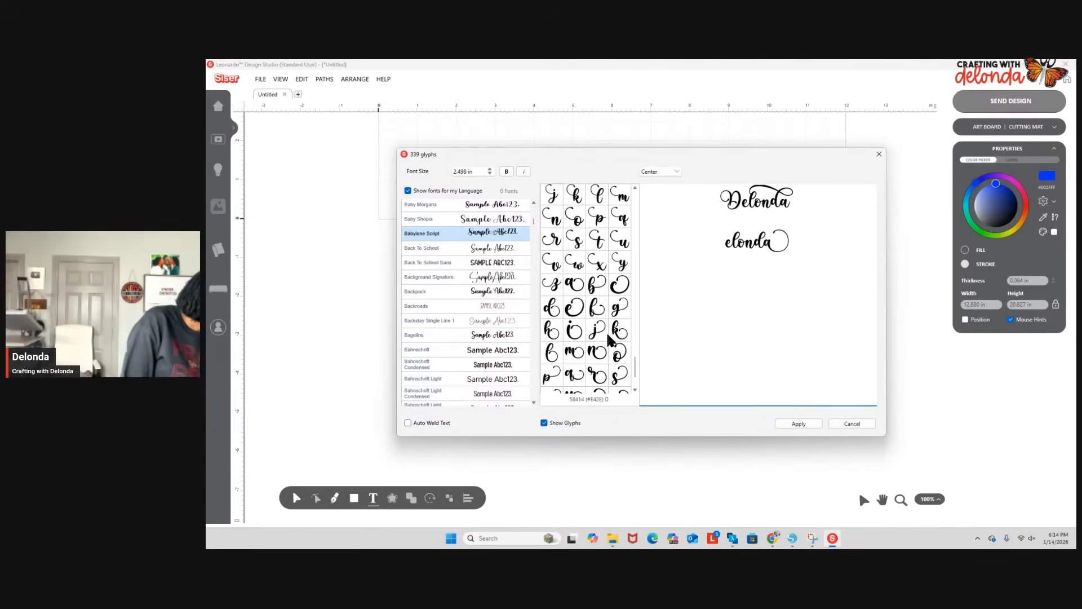
scroll(608, 345, up, 5)
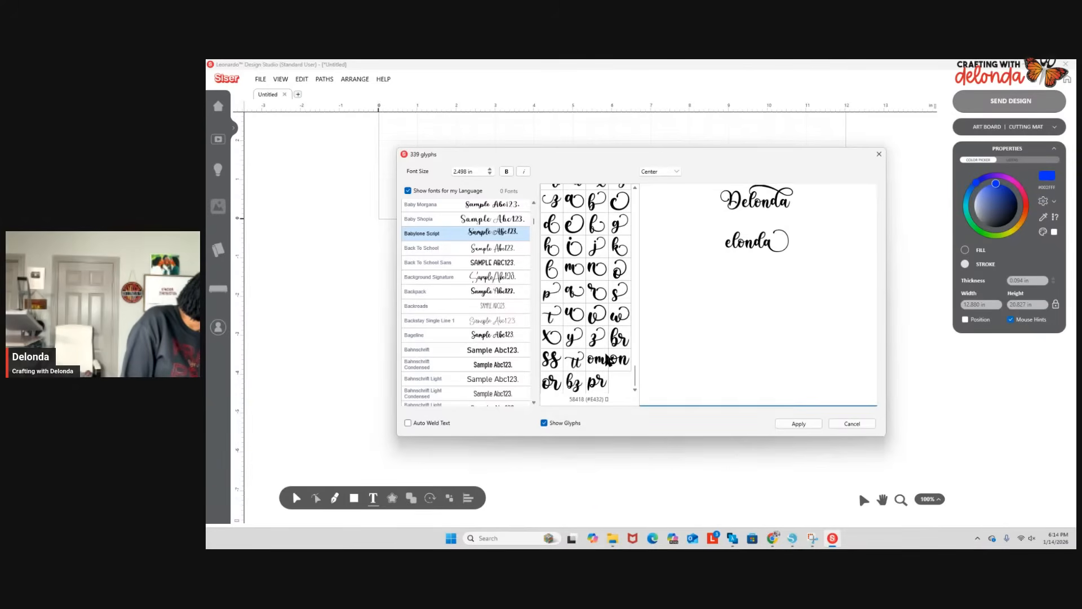
scroll(606, 355, up, 3)
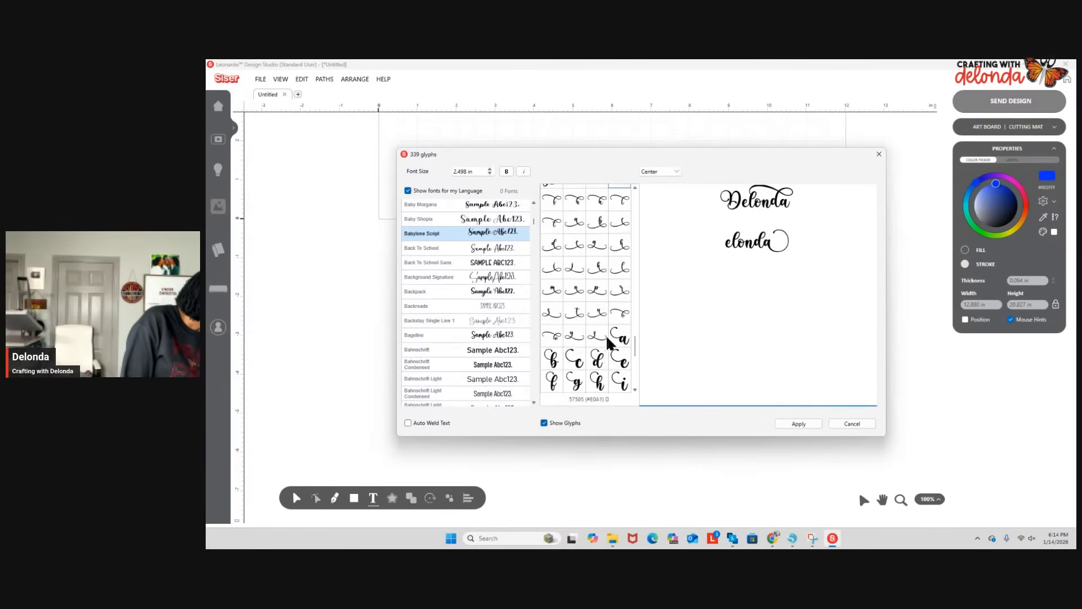
click(621, 217)
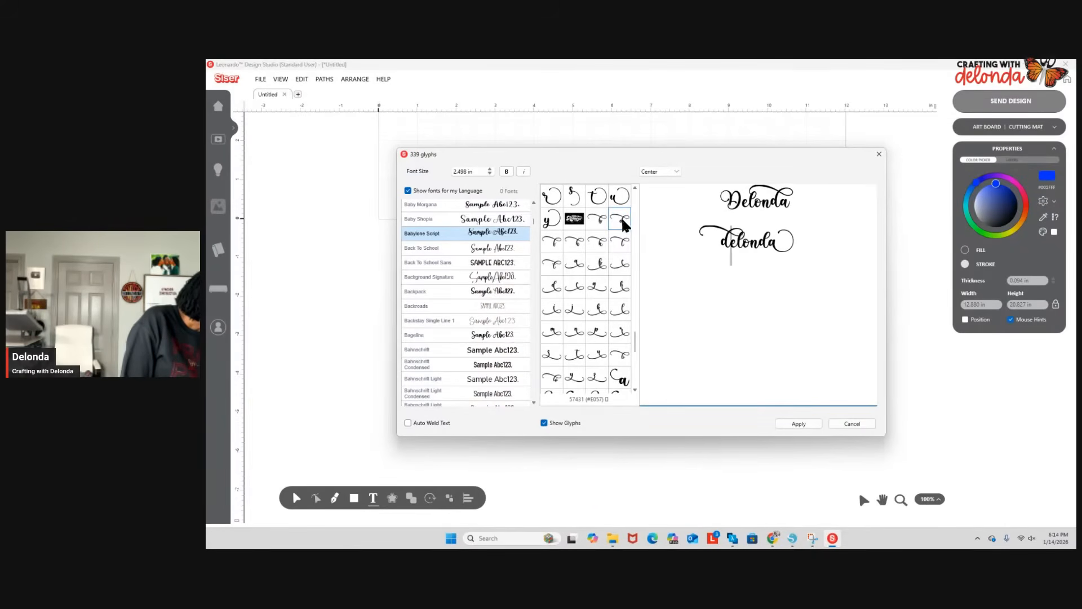
click(816, 424)
Scale the two-line name text proportionally to about 10.4 in wide and move it within the artboard.
scroll(654, 320, up, 4)
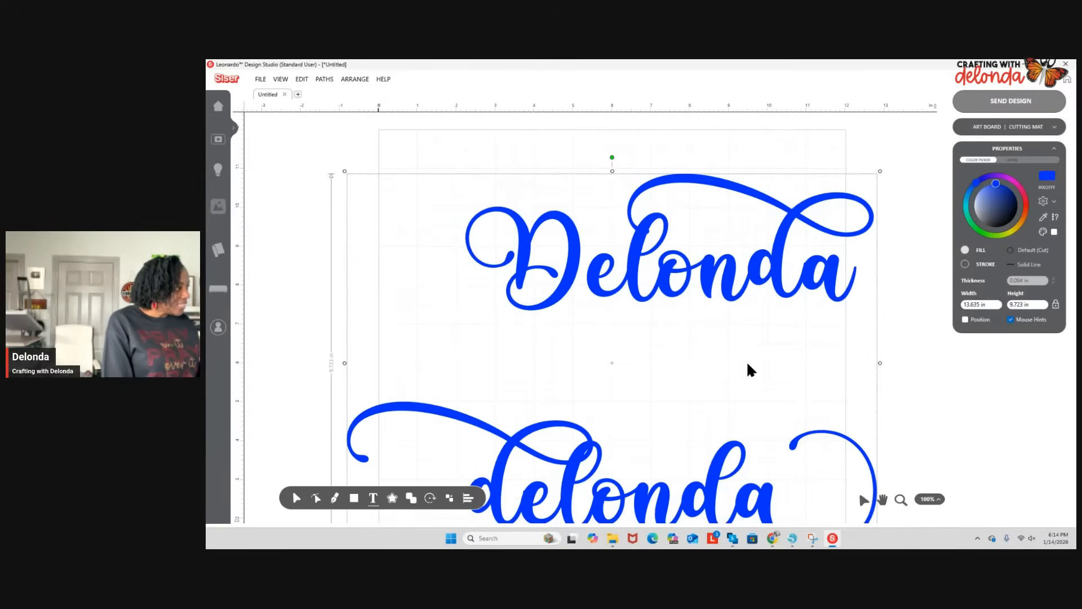
scroll(804, 333, down, 3)
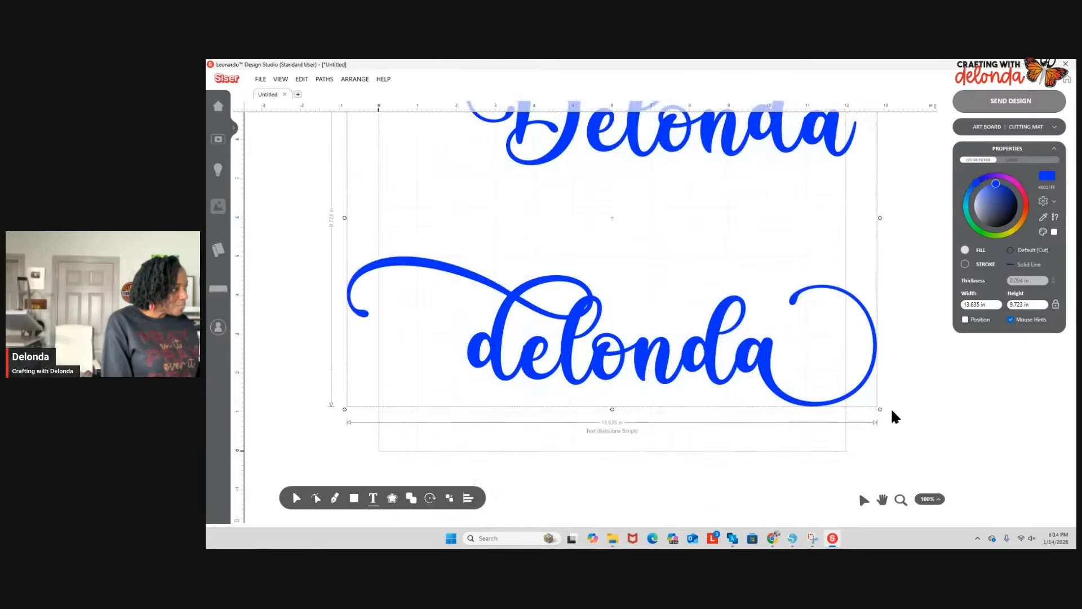
drag(882, 415, 750, 345)
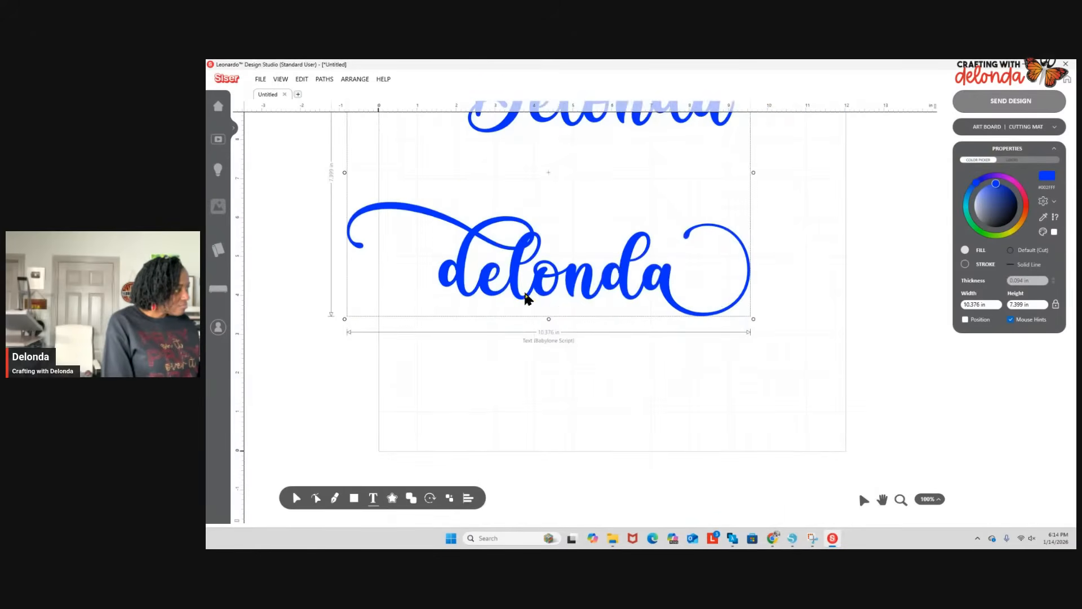
drag(520, 293, 582, 294)
scroll(657, 365, up, 3)
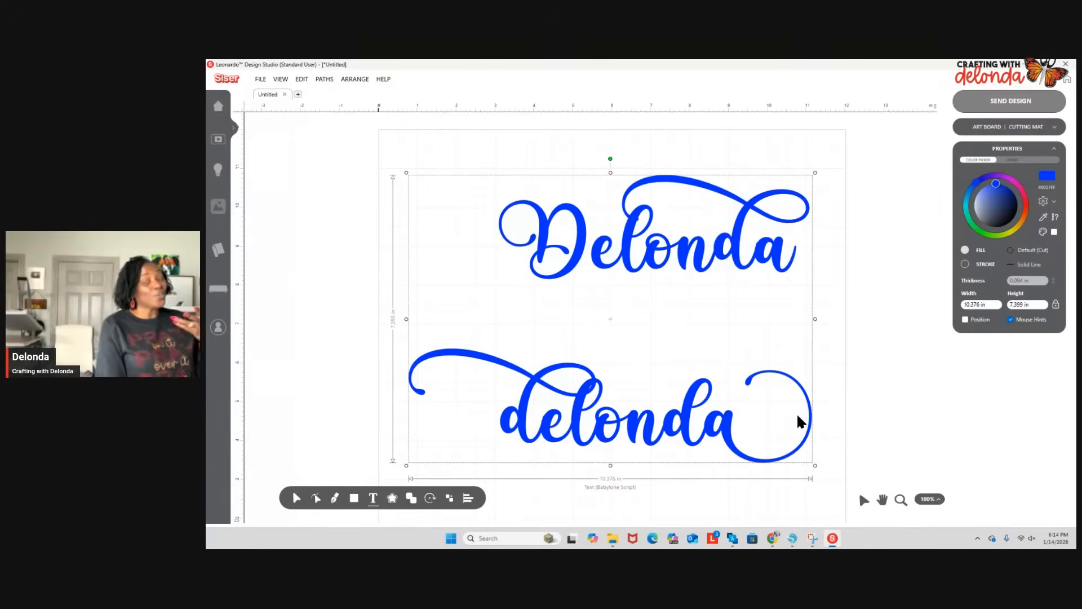
click(890, 432)
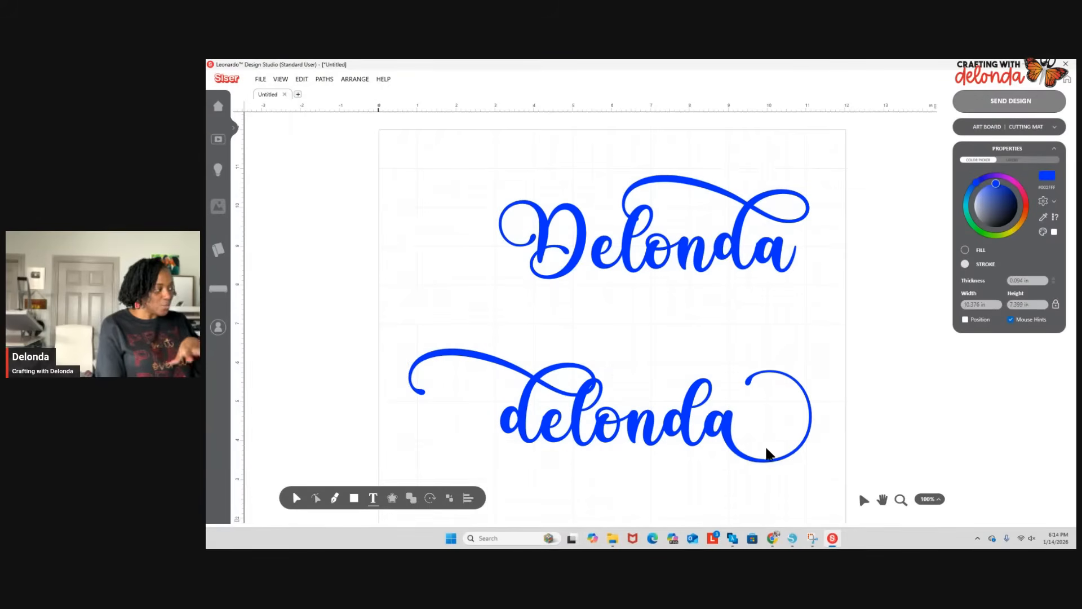
Ungroup the paths of the two-line name text so each letter can be edited separately.
click(503, 435)
right_click(524, 445)
mouse_move(563, 479)
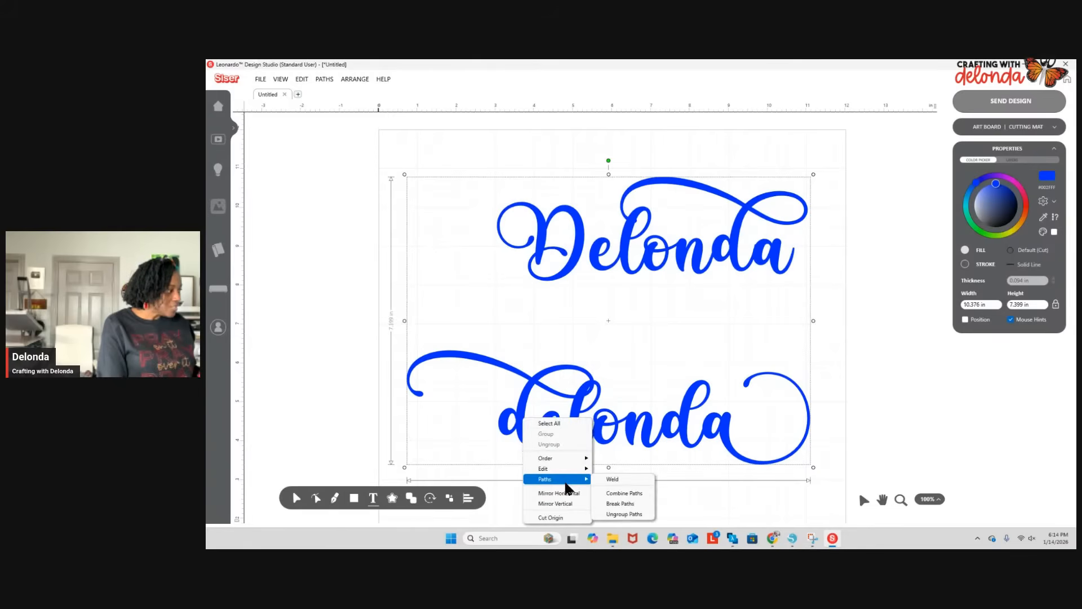
click(640, 514)
click(880, 387)
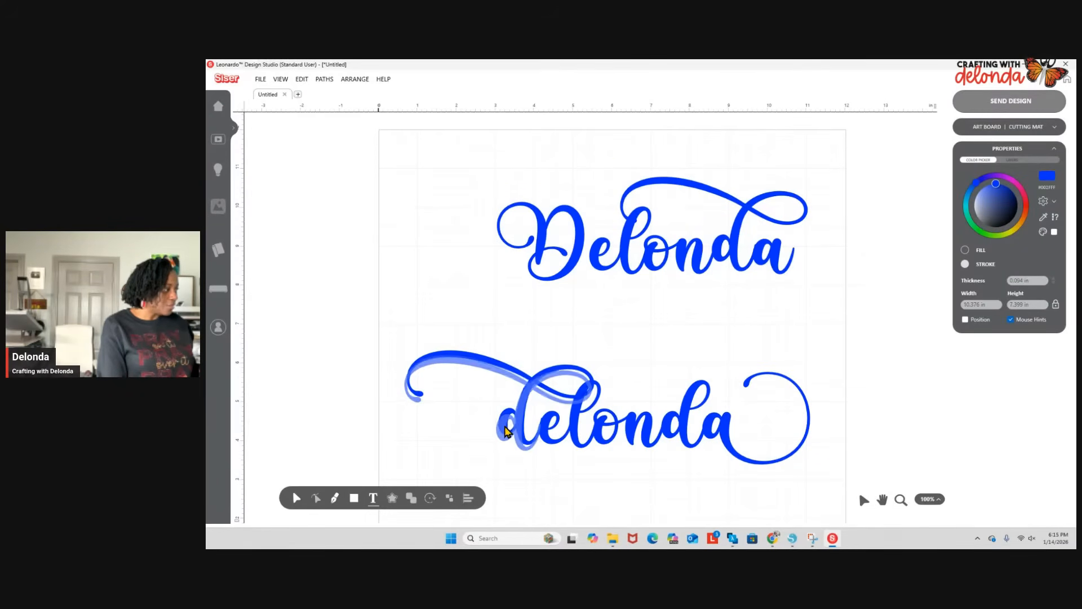
Stretch the swash d of the lowercase name to about 3.59 in tall and move it slightly down beside the e.
click(513, 431)
drag(499, 355, 493, 310)
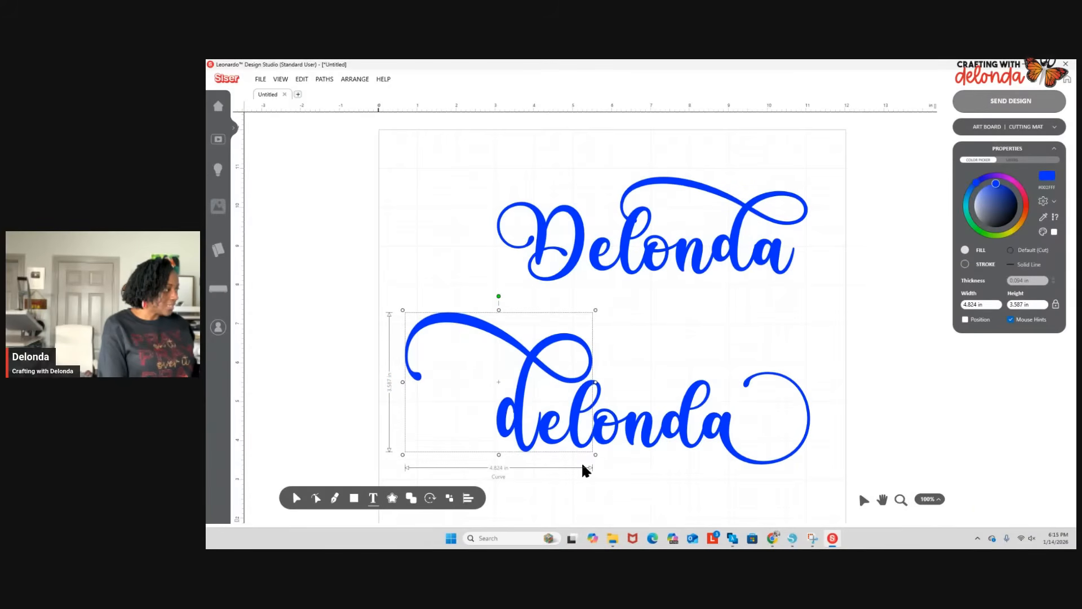
drag(510, 438, 514, 444)
click(738, 340)
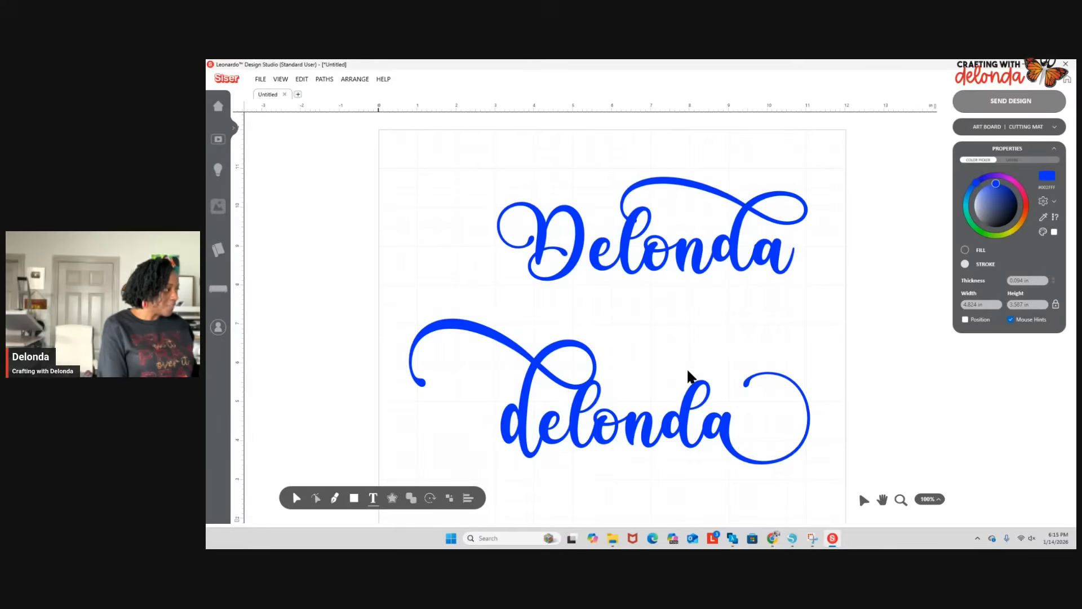
Shorten the l of the lowercase name from its upper edge so it sits under the d's flourish.
click(580, 420)
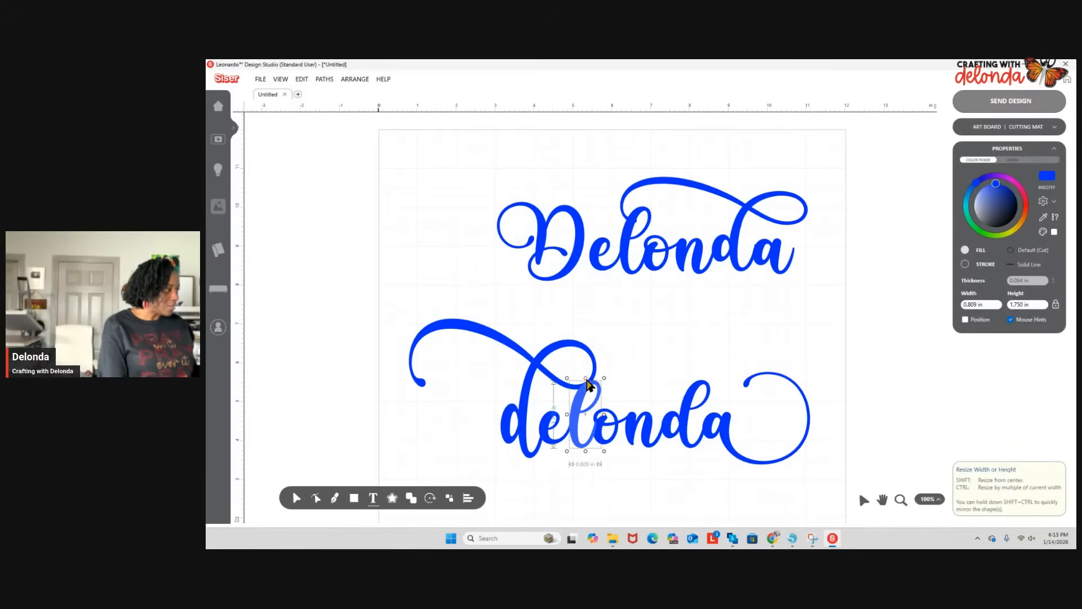
drag(587, 384, 586, 384)
click(638, 359)
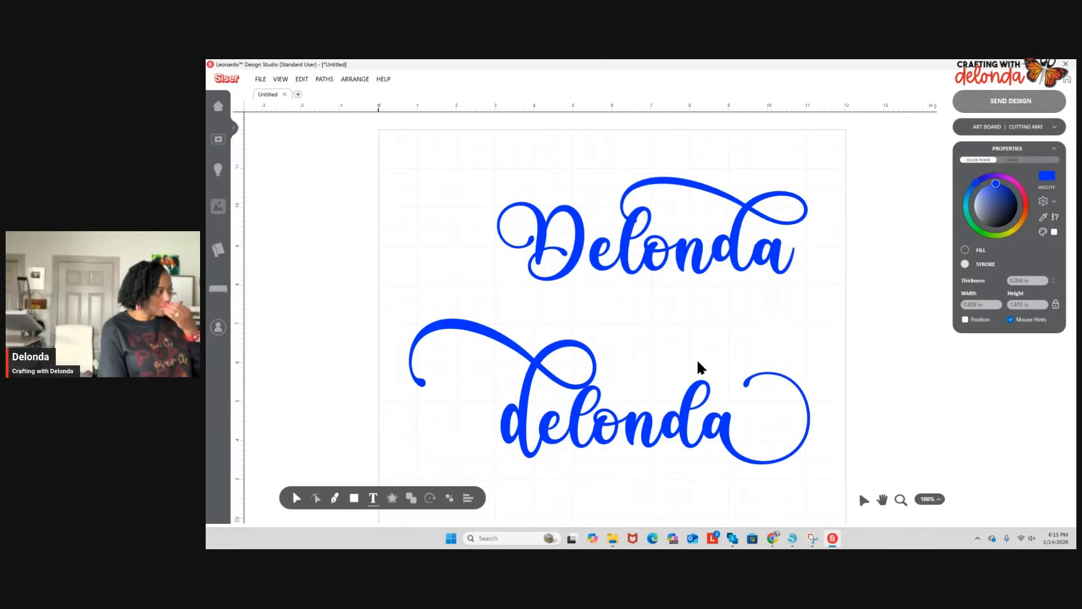
Narrow the lowercase name's swash d to about 4.6 in wide and nudge it over to join the e.
click(540, 360)
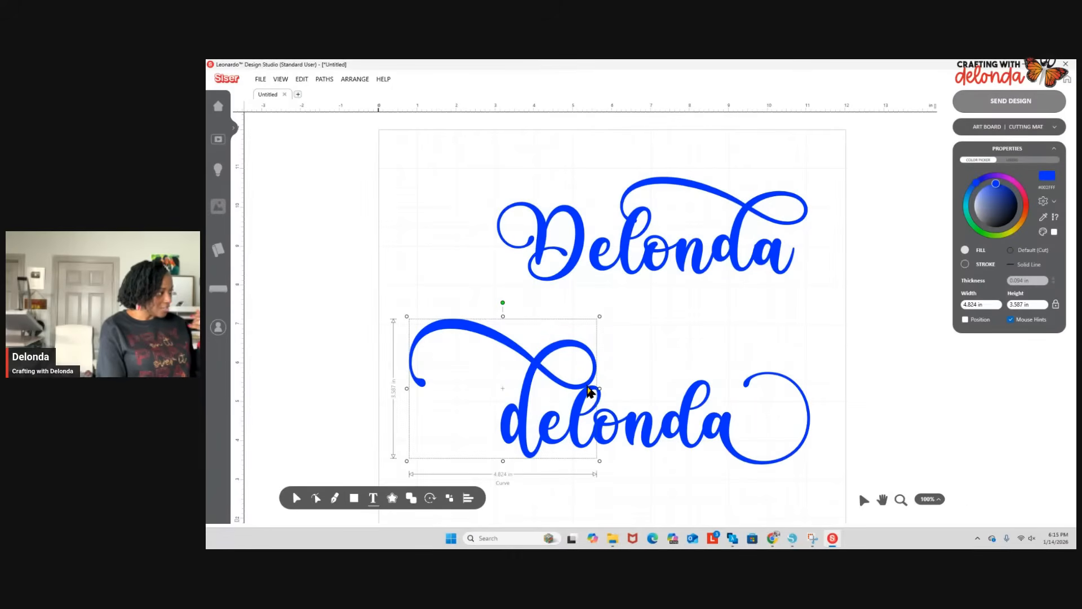
drag(599, 388, 590, 392)
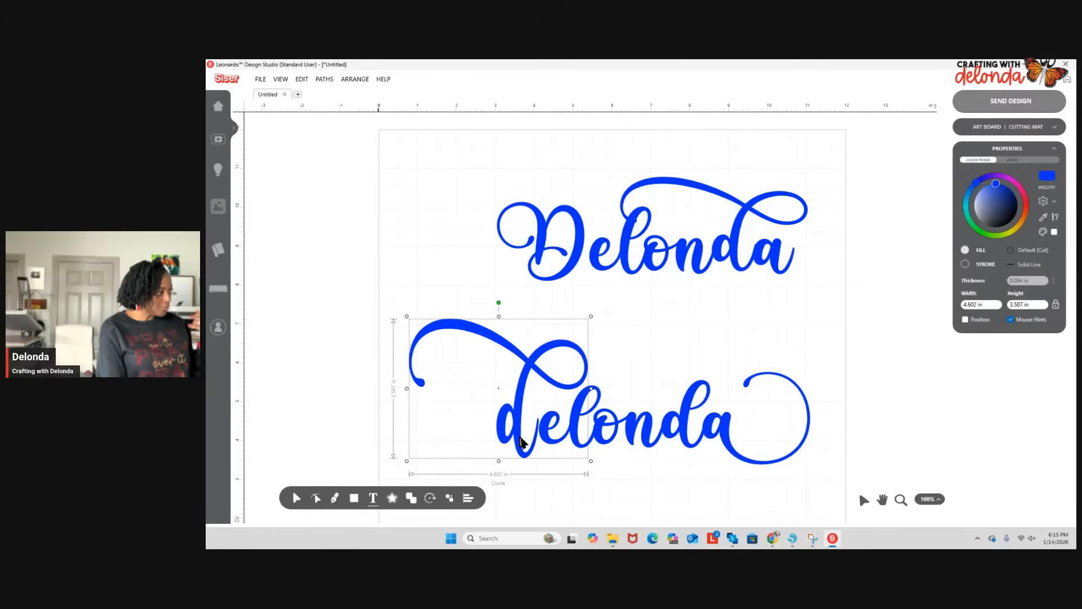
drag(533, 444, 540, 441)
click(653, 346)
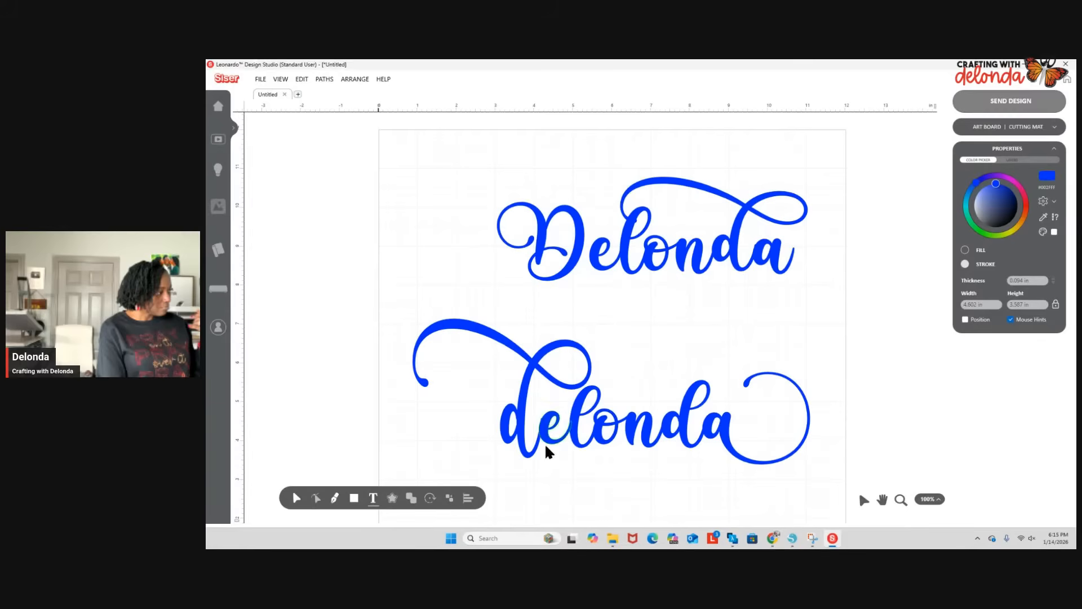
drag(536, 449, 539, 449)
click(671, 338)
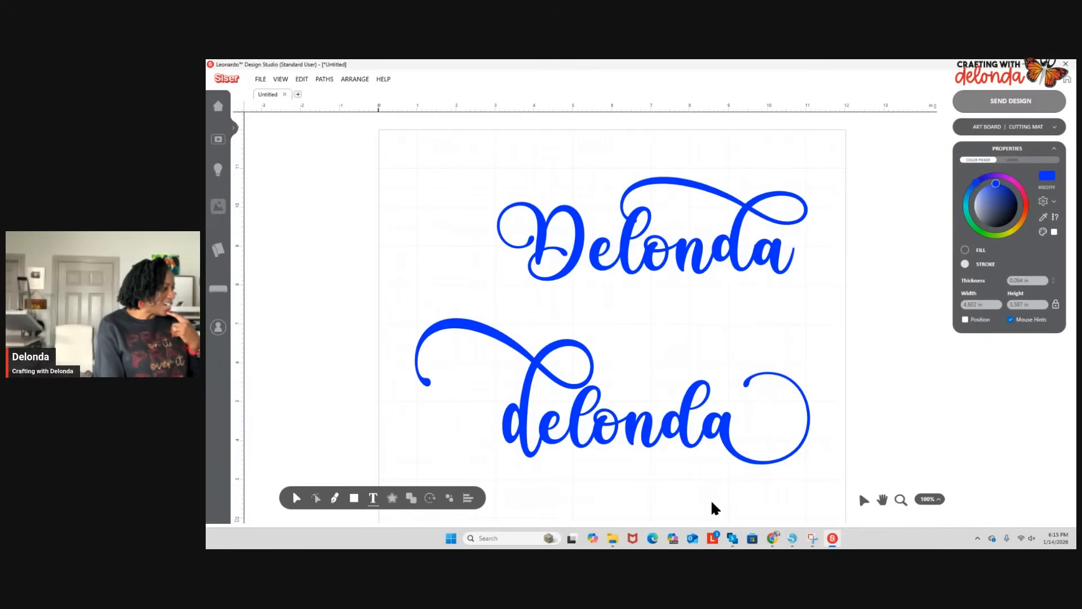
Select all letters of the lowercase name and weld them into a single curve.
mouse_move(833, 541)
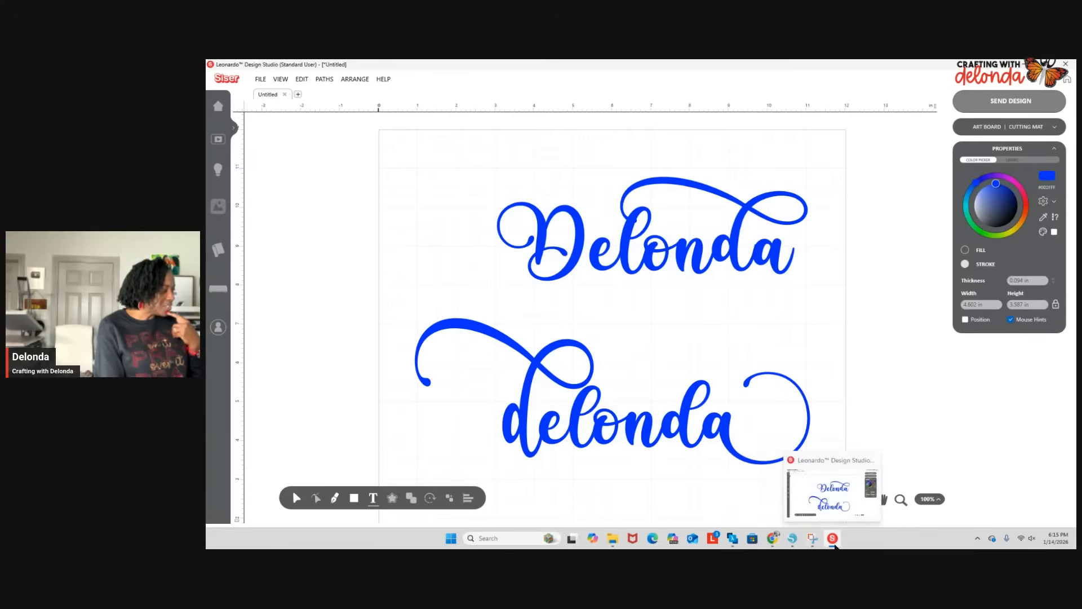
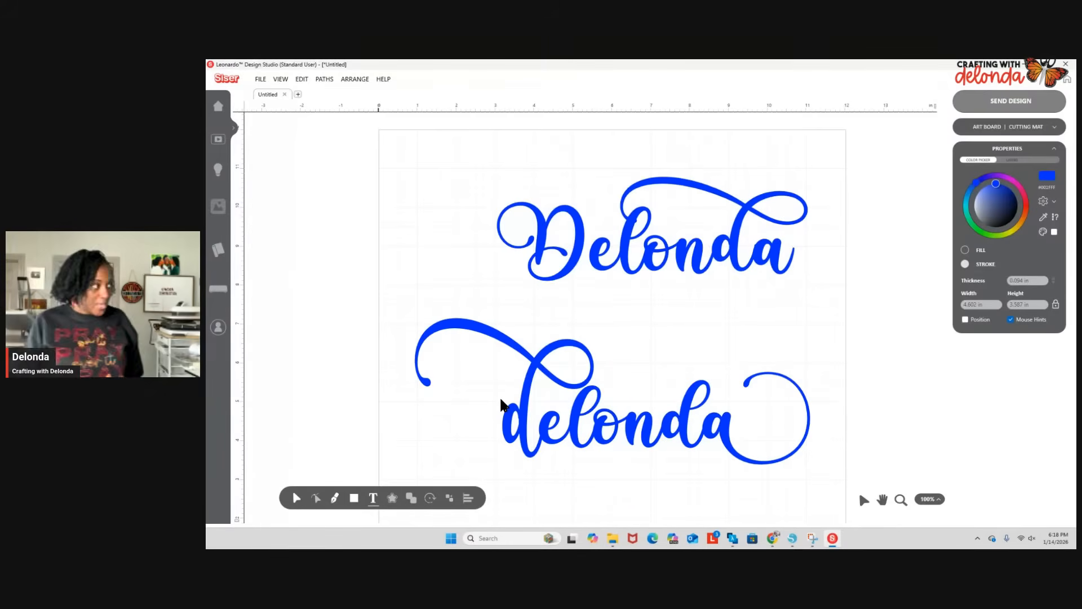
click(476, 391)
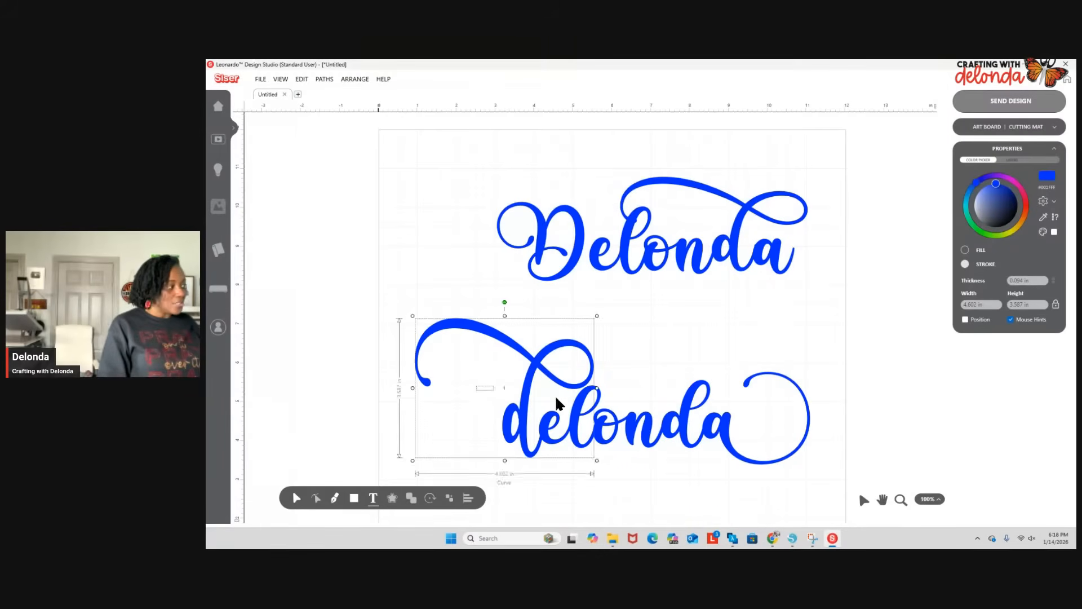
right_click(859, 419)
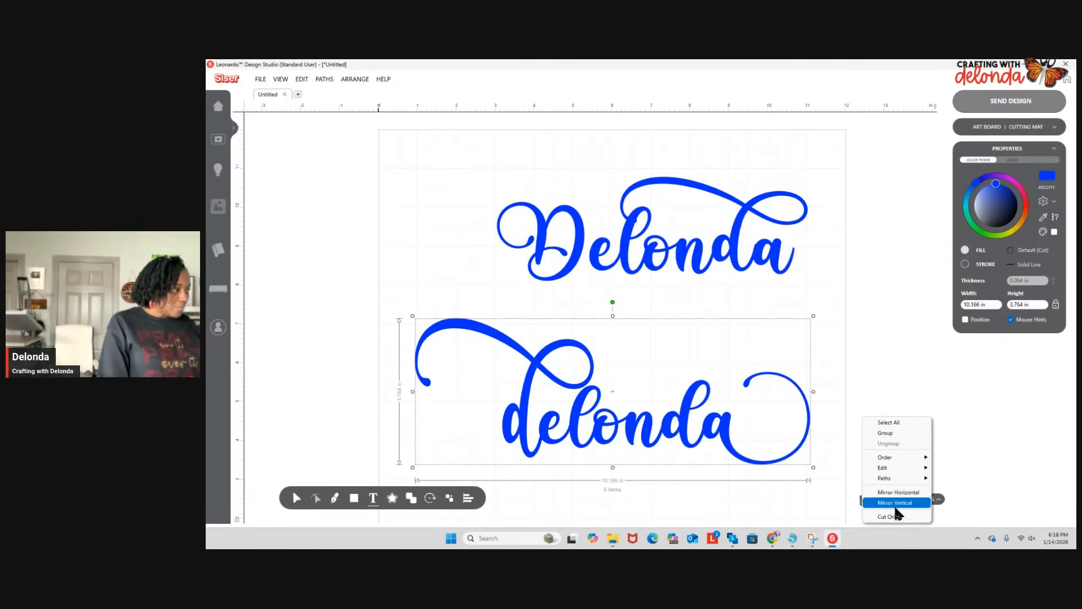
mouse_move(902, 468)
click(969, 478)
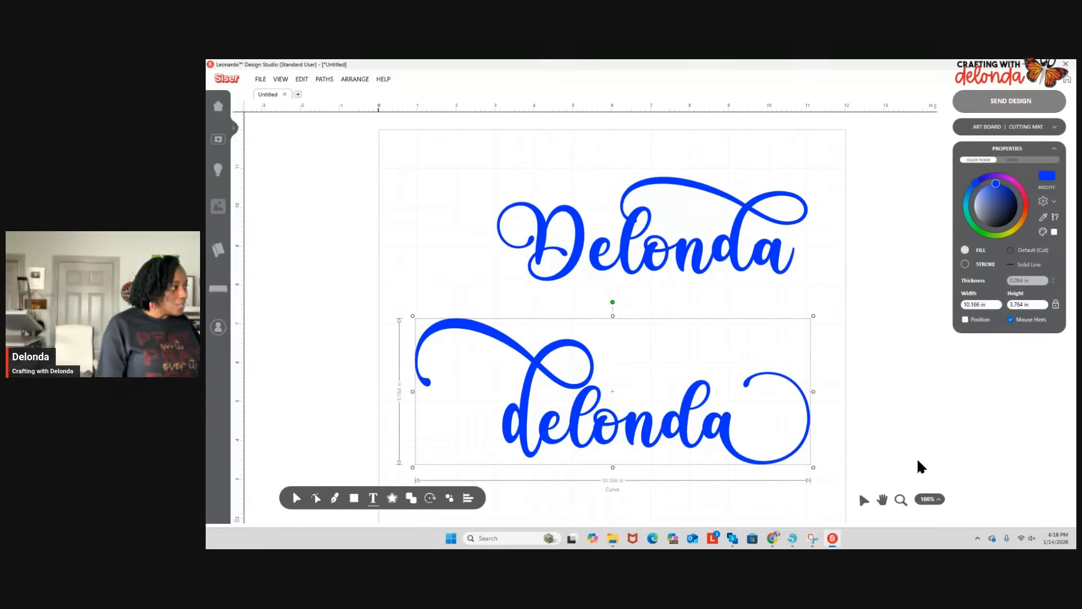
Open Line Fills for the welded lowercase name and enlarge the preview to show the pattern on its letters.
mouse_move(387, 505)
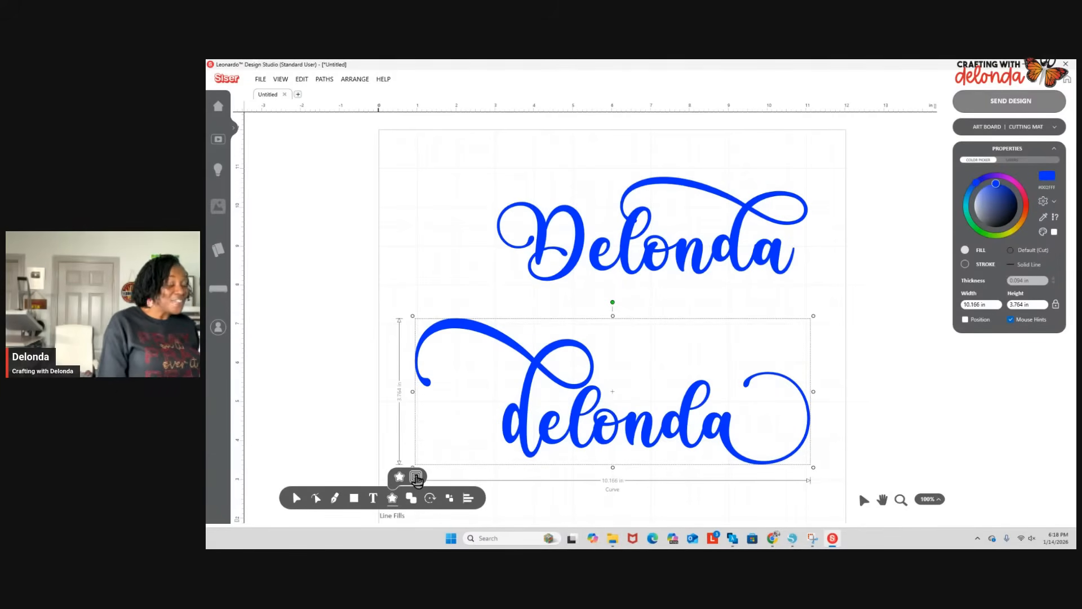
click(416, 478)
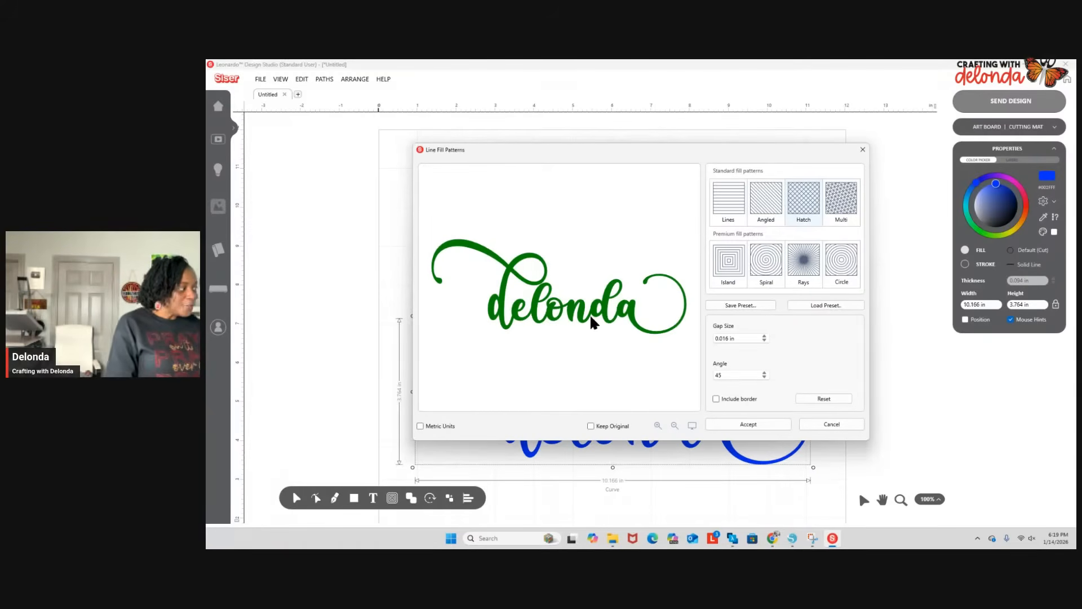
click(658, 425)
click(659, 424)
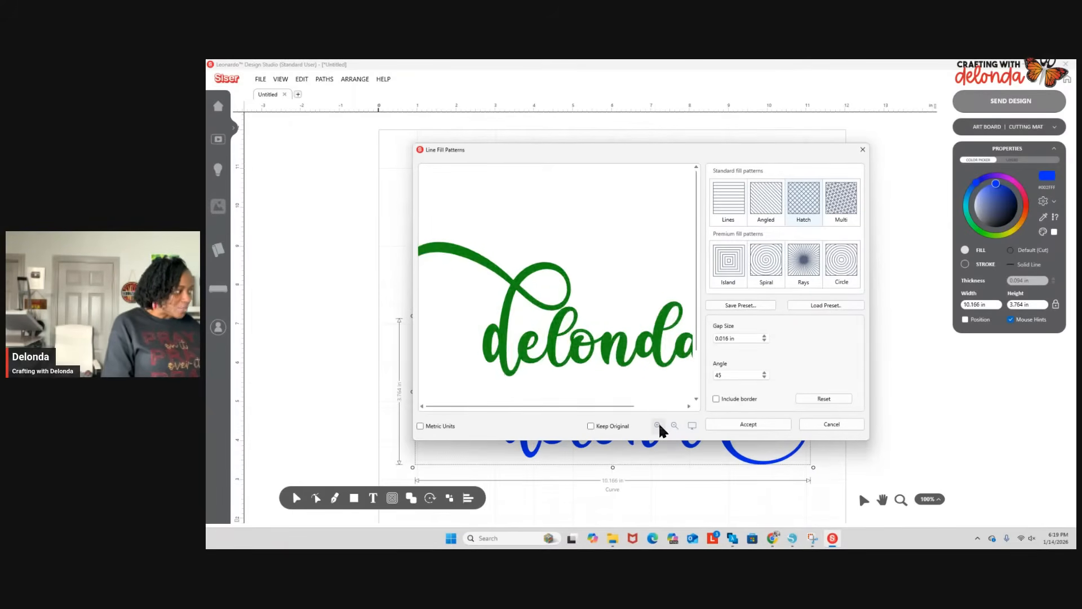
click(658, 425)
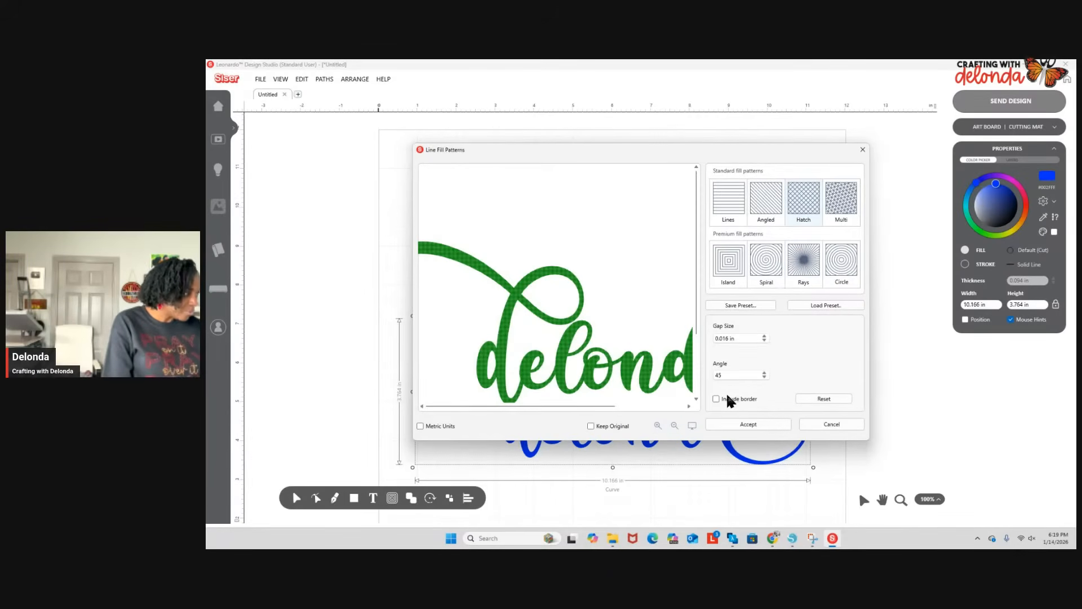
click(658, 425)
scroll(655, 326, down, 2)
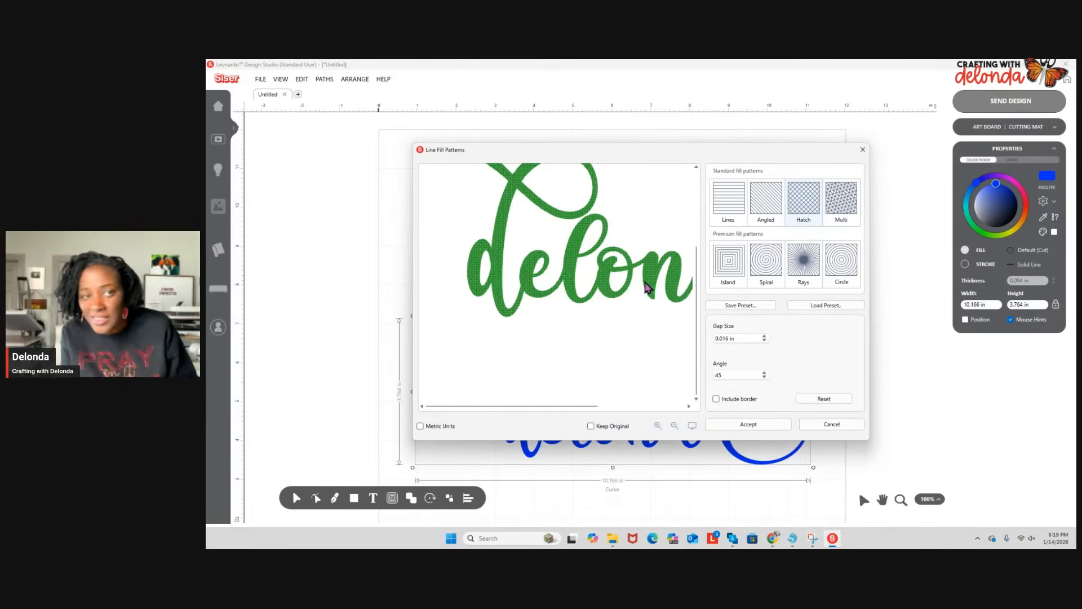
Try the Lines, Angled, Hatch and Multi fill patterns in turn on the lowercase name's preview.
click(729, 212)
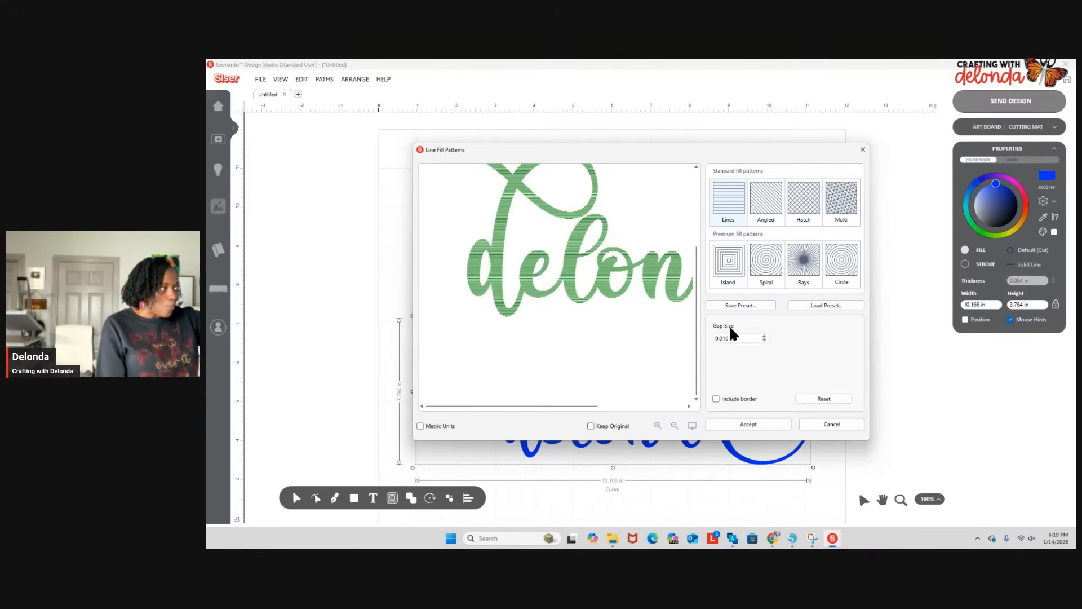
click(768, 201)
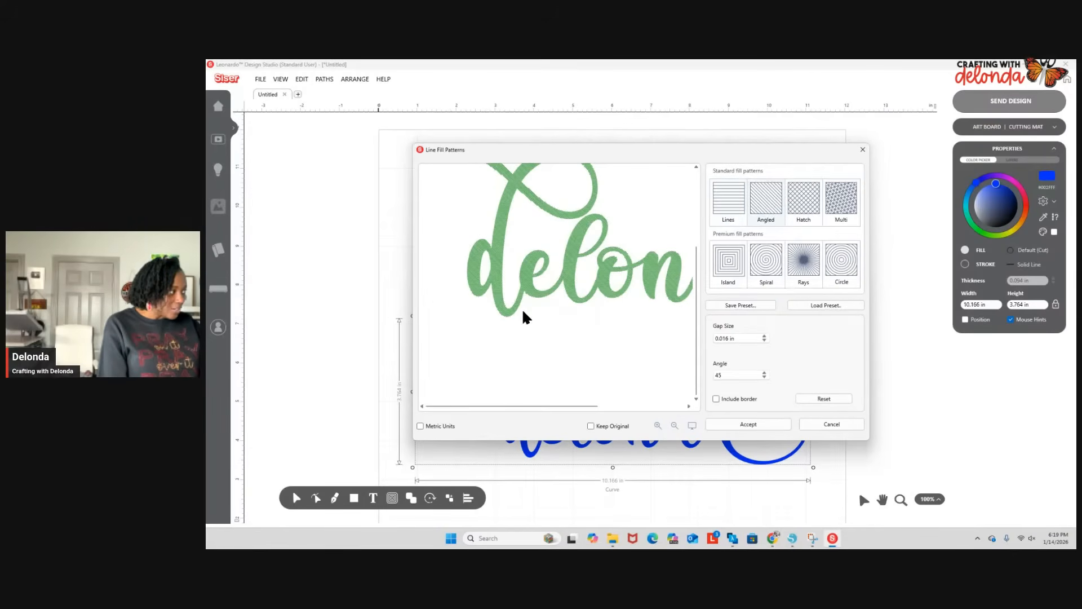
click(806, 211)
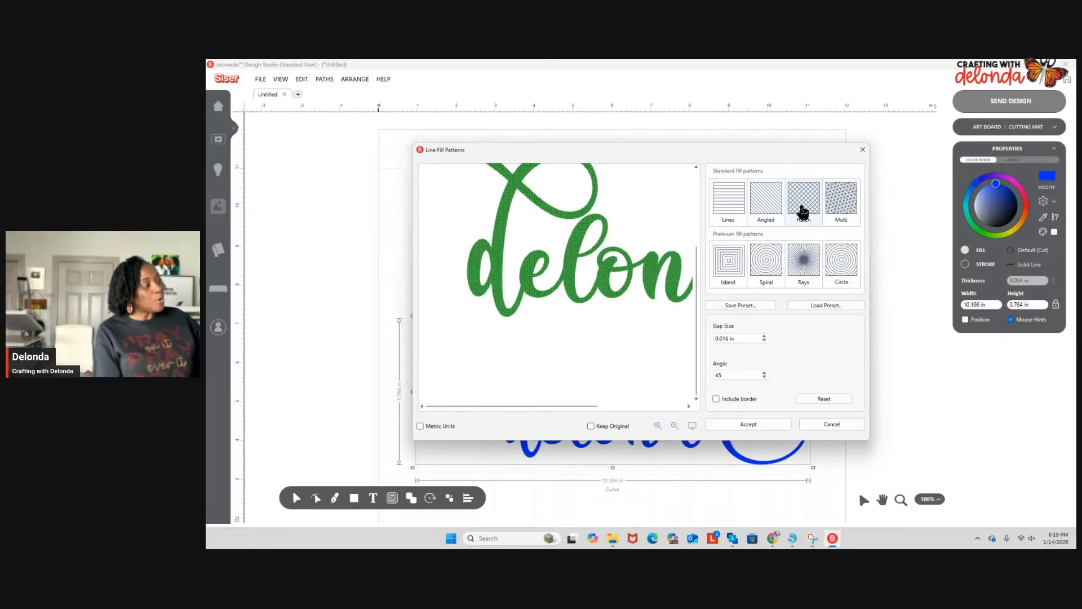
click(838, 209)
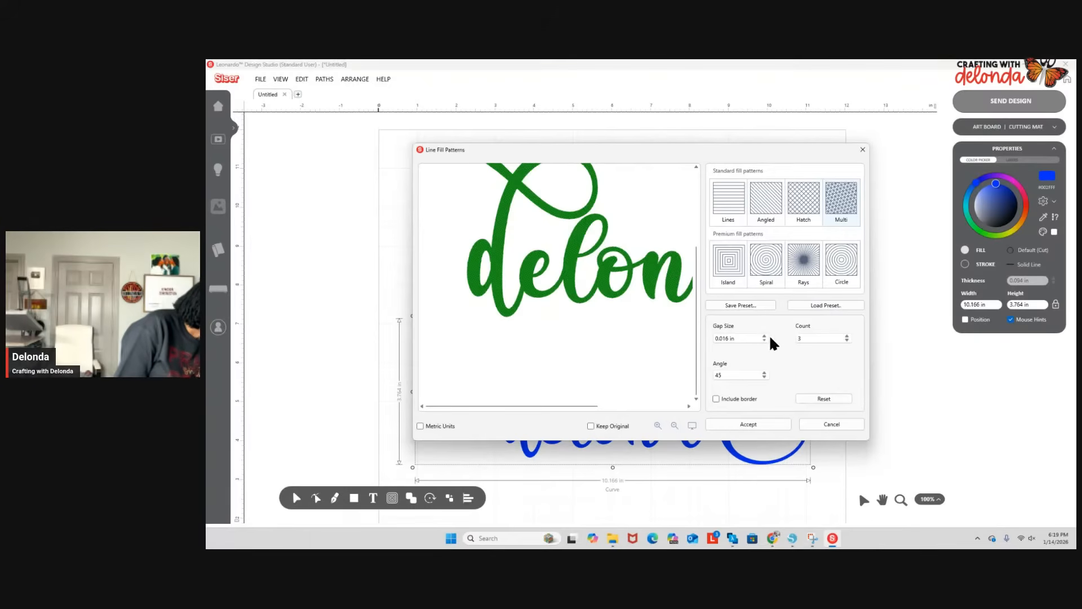
Try the Lines pattern with gap sizes from 0.008 in up to 0.039 in on the lowercase name.
click(727, 209)
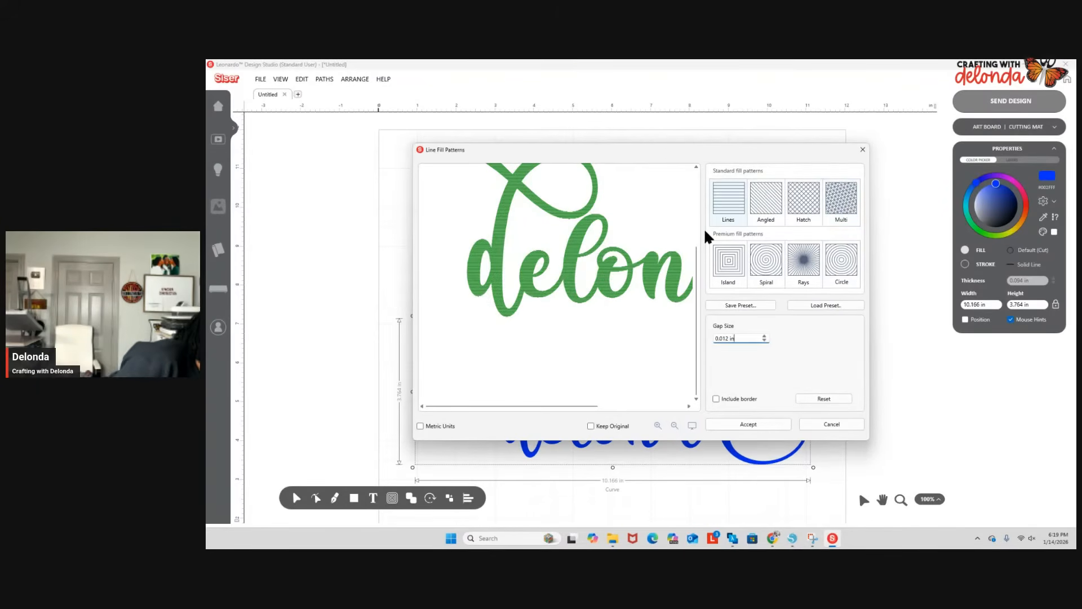
click(764, 341)
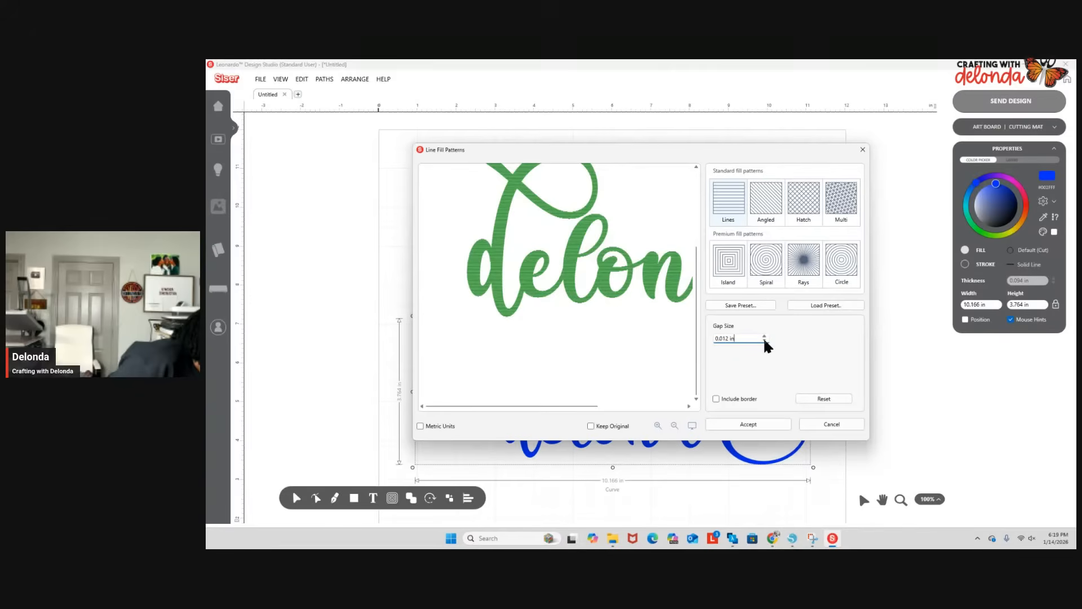
click(764, 341)
click(764, 337)
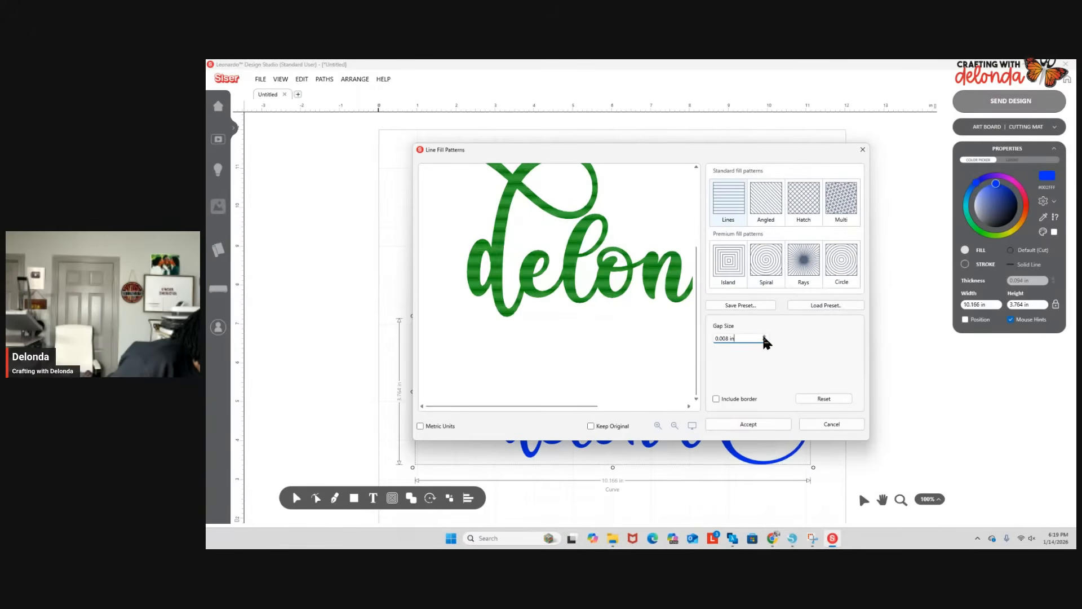
click(765, 337)
click(765, 337)
click(764, 336)
click(764, 337)
click(764, 337)
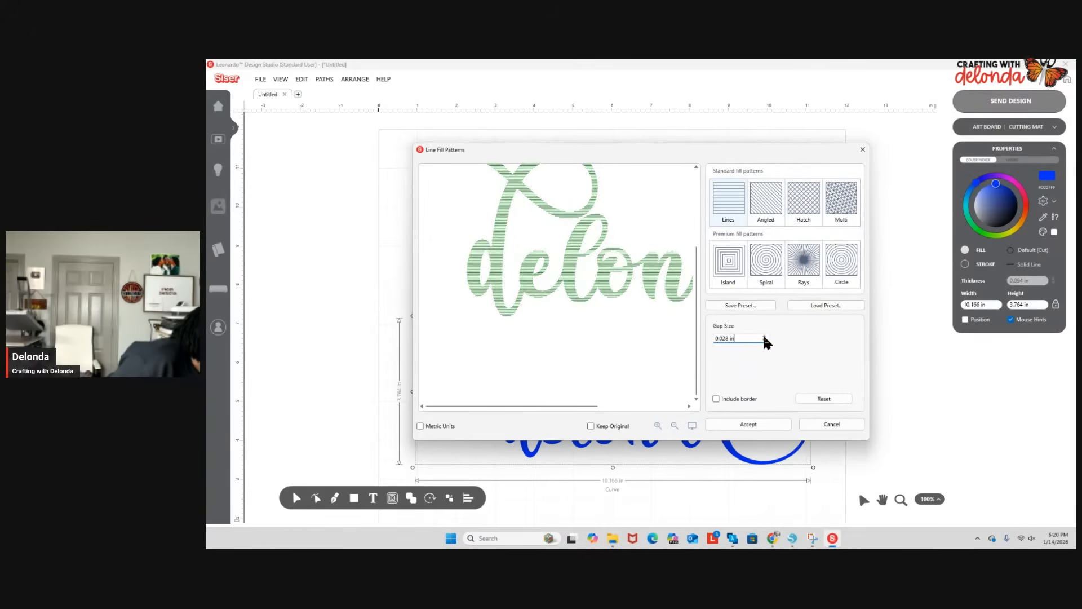
click(764, 337)
click(764, 336)
click(764, 337)
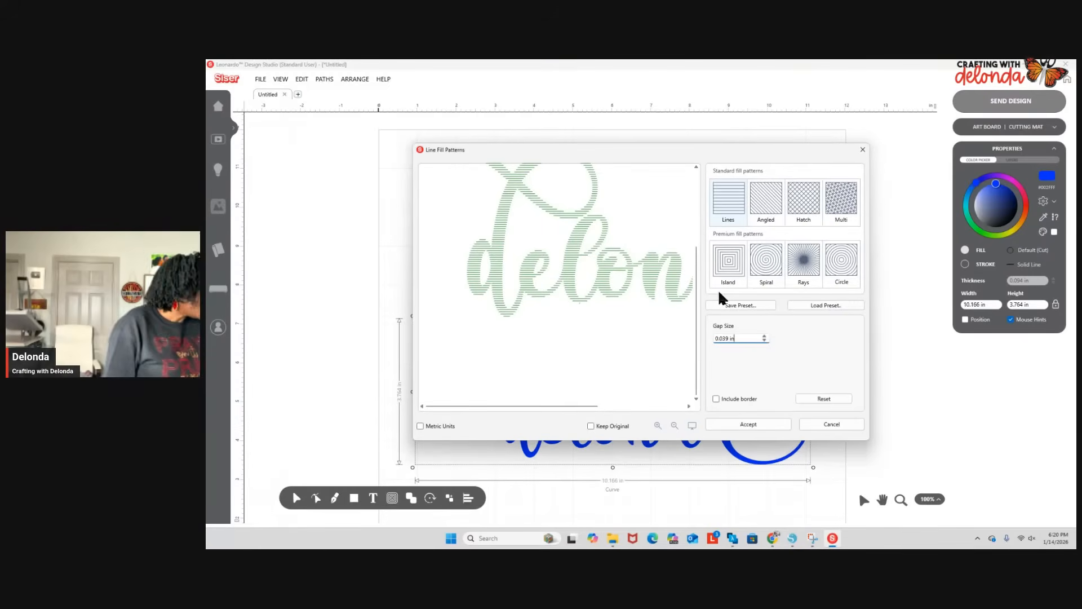
Reduce the gap size of the Lines pattern to 0.012 in.
click(764, 340)
click(764, 340)
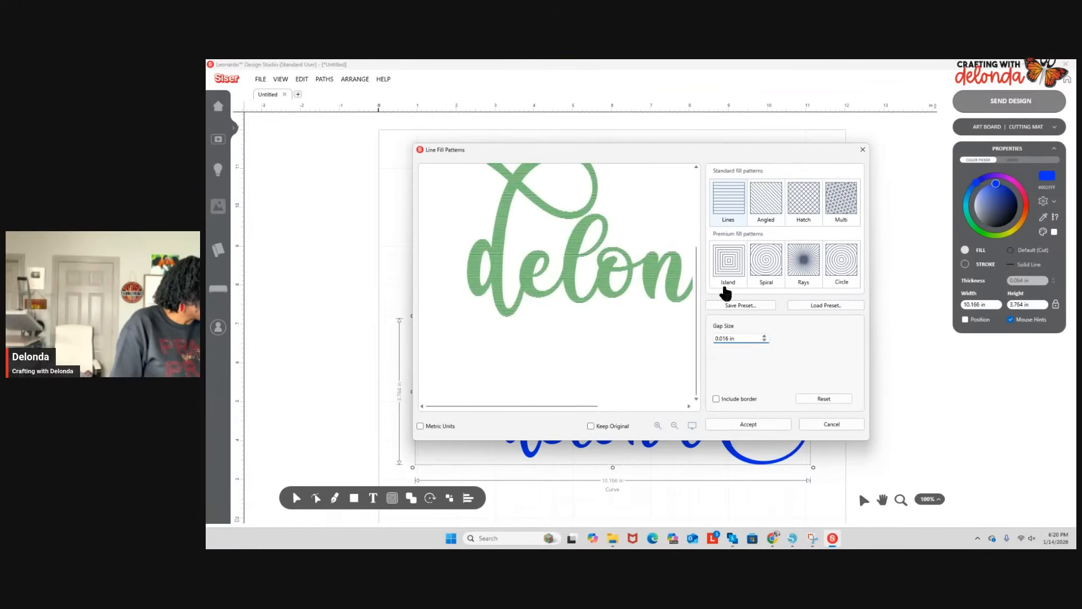
click(764, 340)
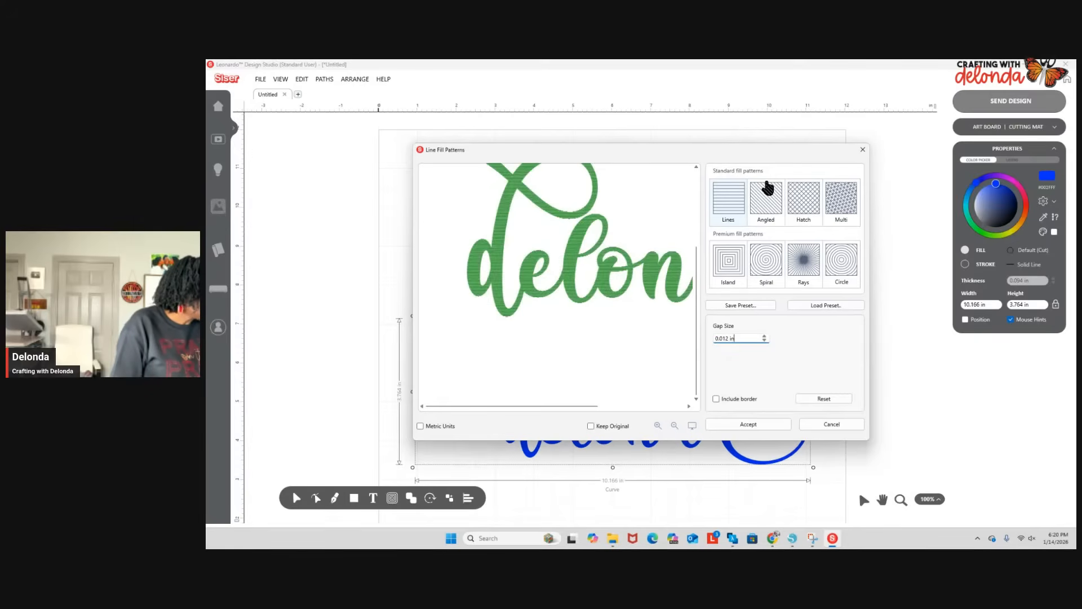
Try the Angled, Hatch and Multi patterns at the 0.012 in gap in an enlarged preview.
click(769, 196)
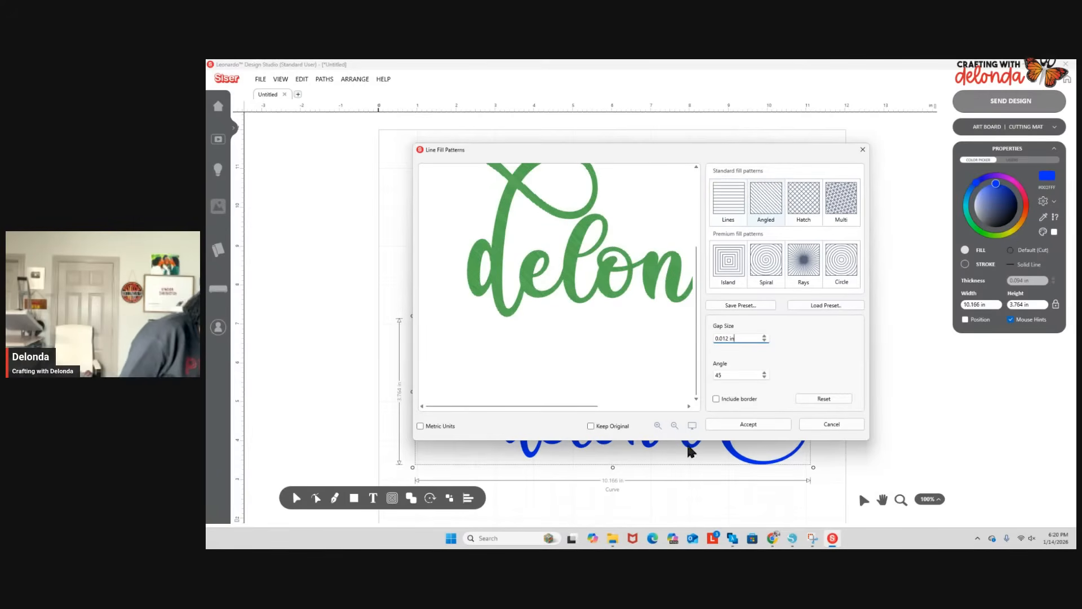
click(657, 427)
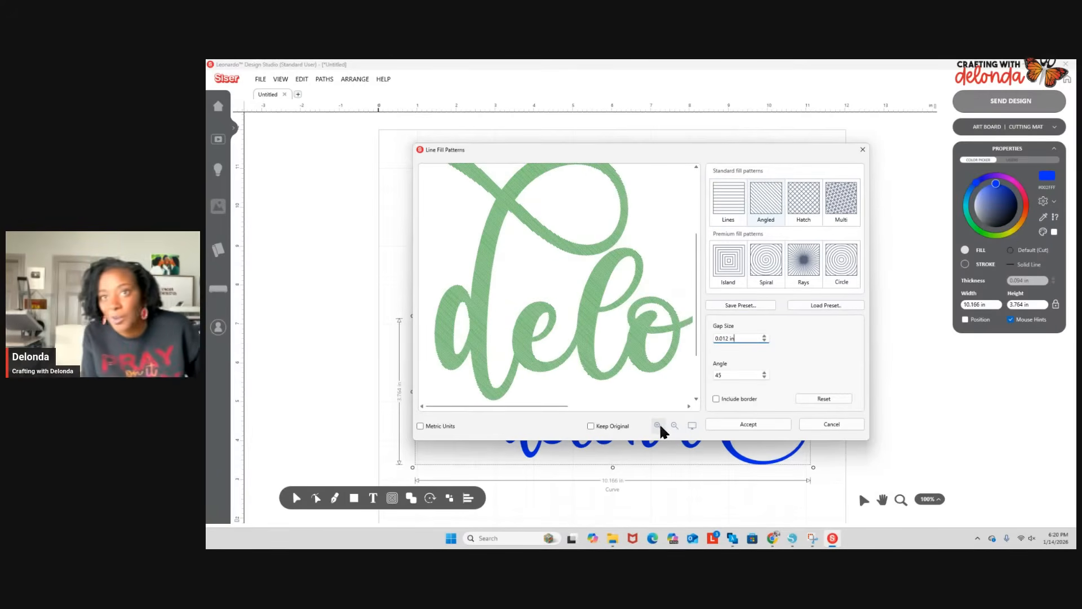
click(800, 202)
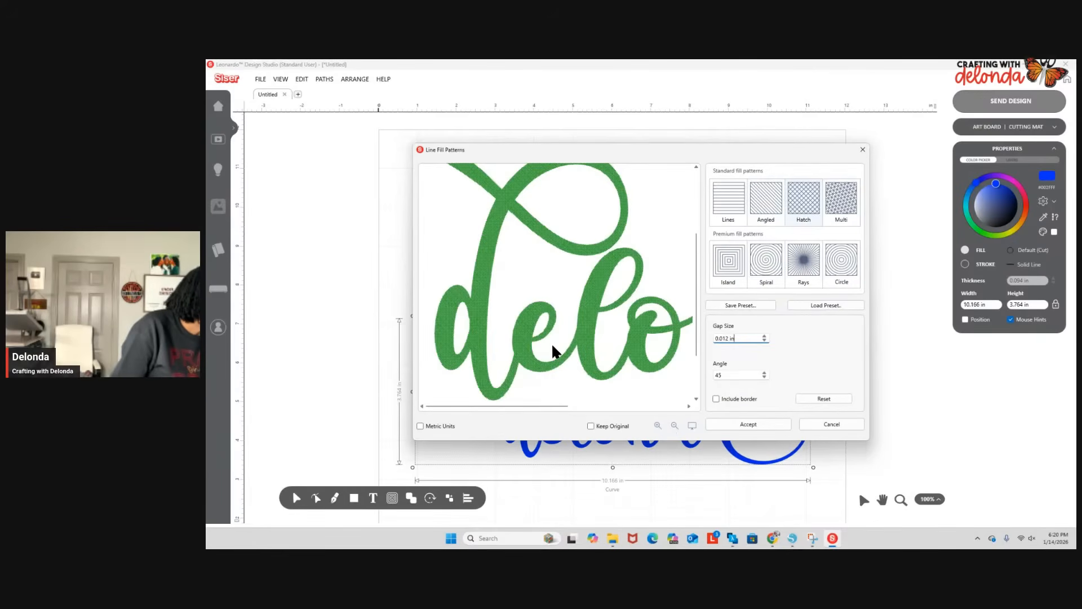
click(835, 201)
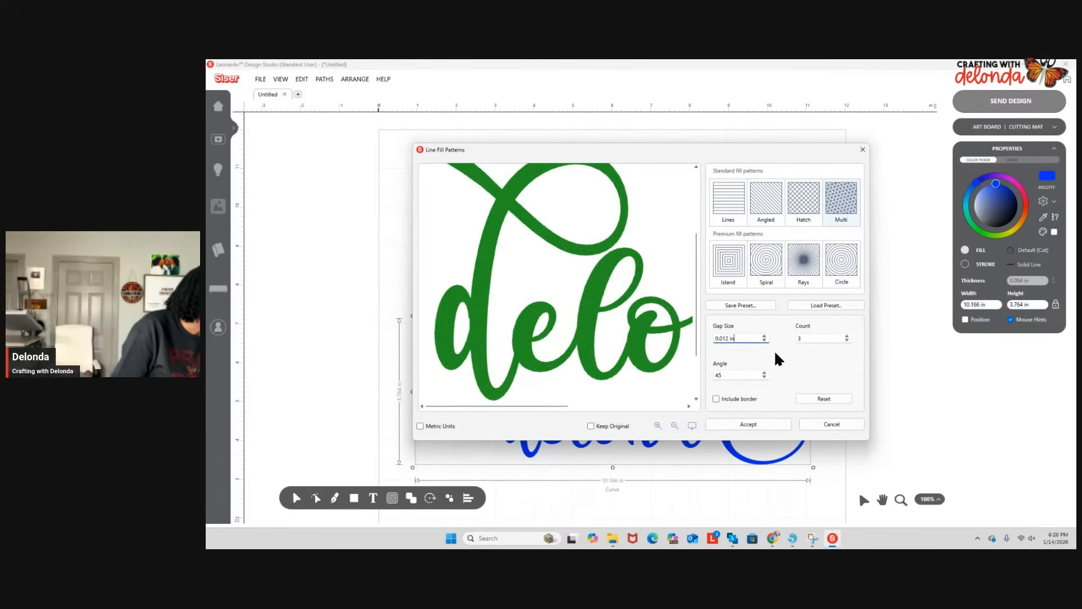
Include a border with the fill, try the Island, Spiral and Rays patterns, and choose Circle.
click(716, 399)
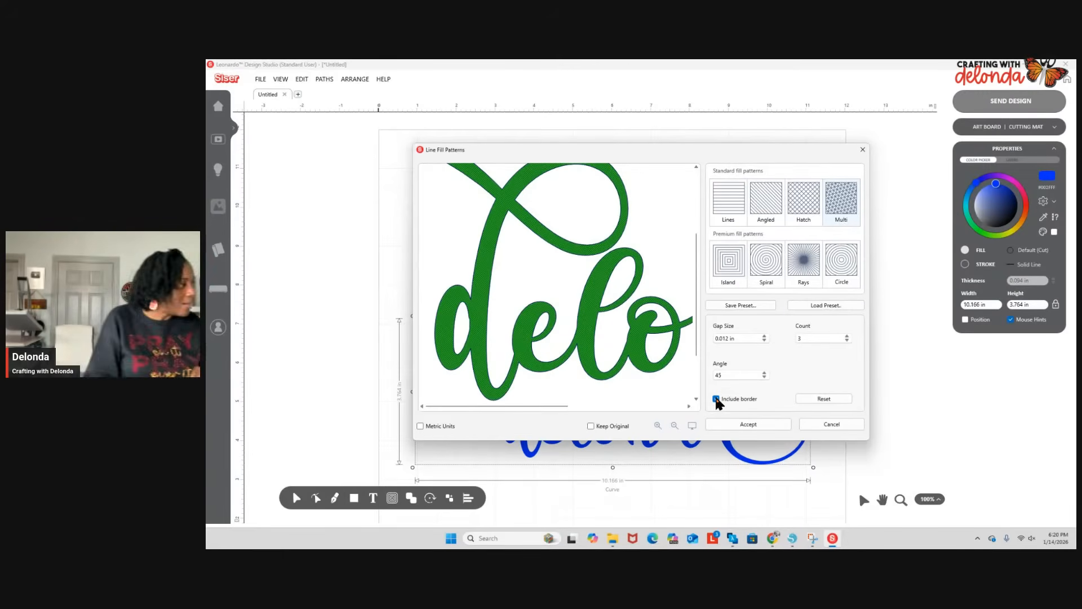
click(723, 261)
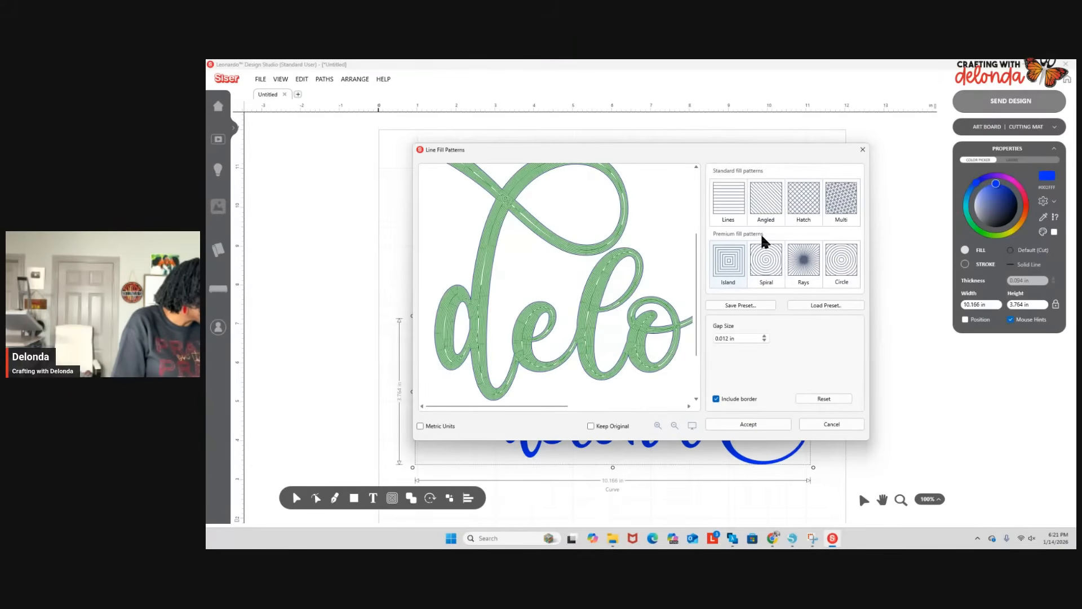
click(770, 275)
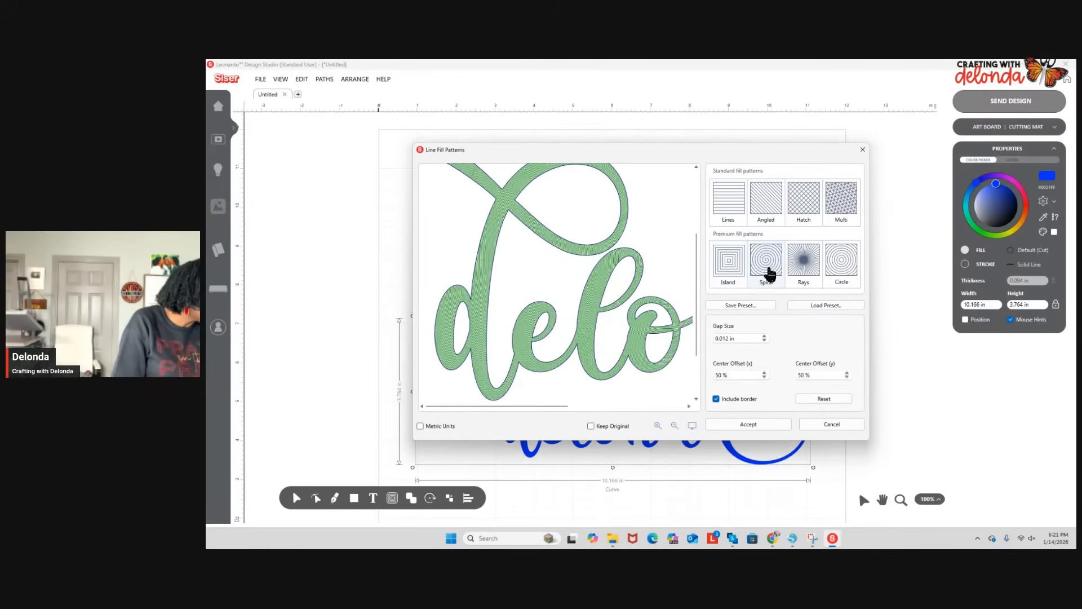
click(811, 271)
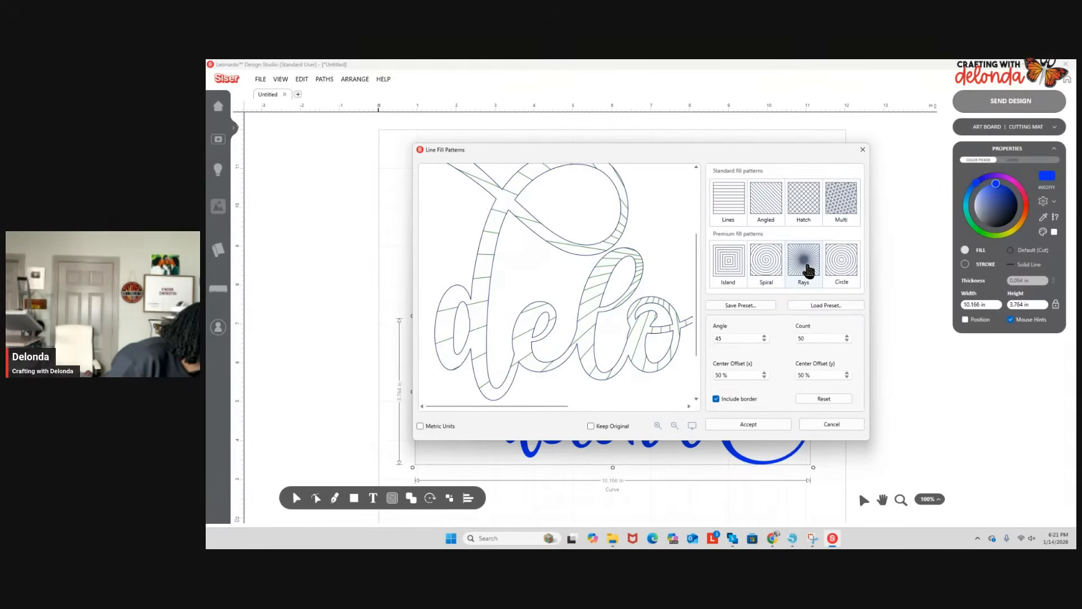
click(843, 268)
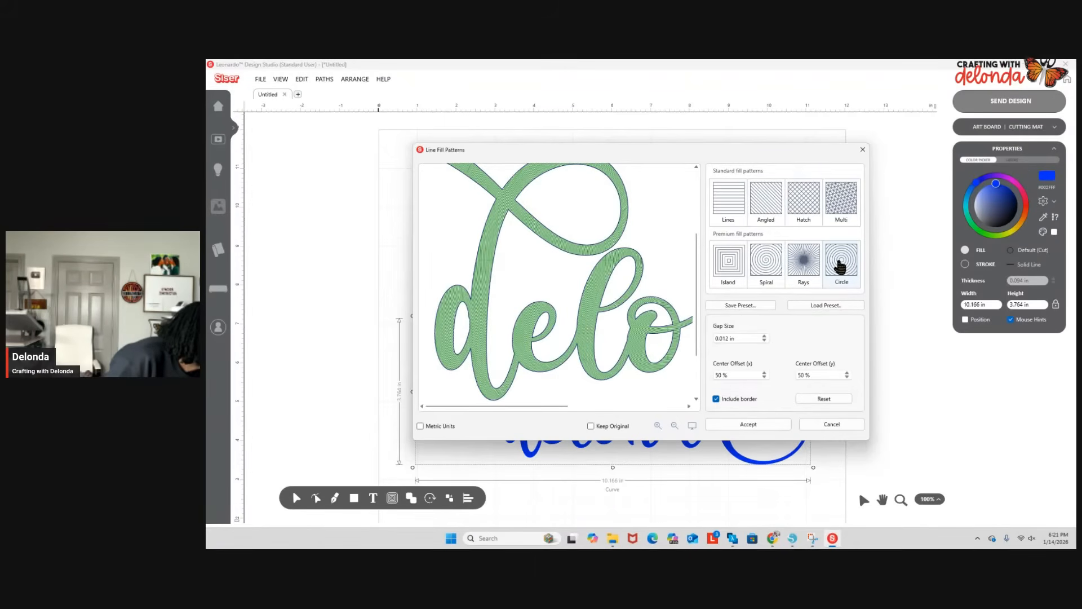
Apply the Circle fill with a center offset (x) of 65 and a 0.020 in gap, and show the layers.
click(764, 372)
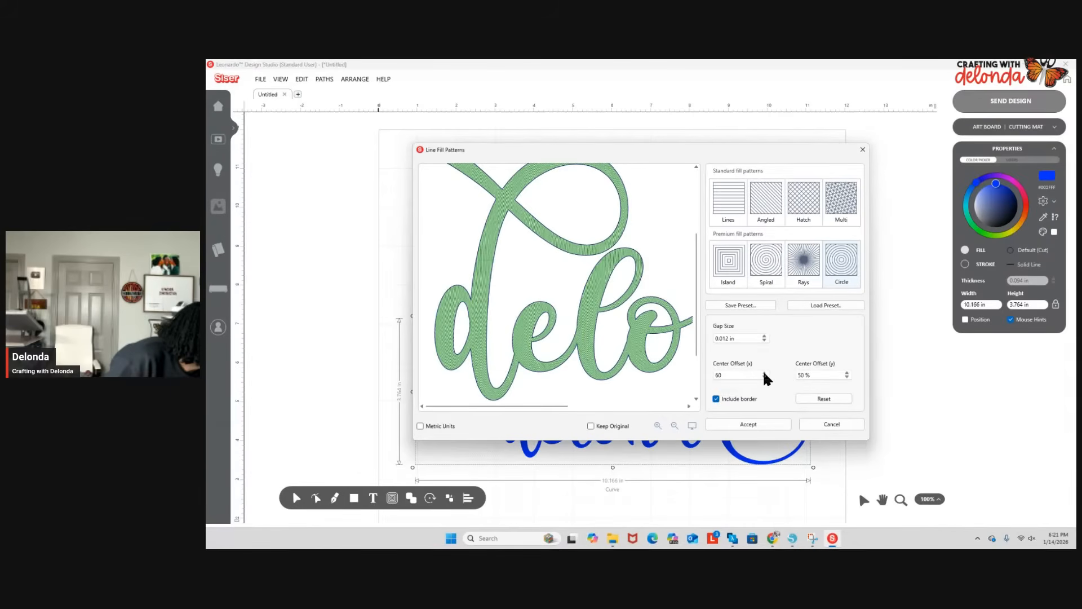
click(764, 336)
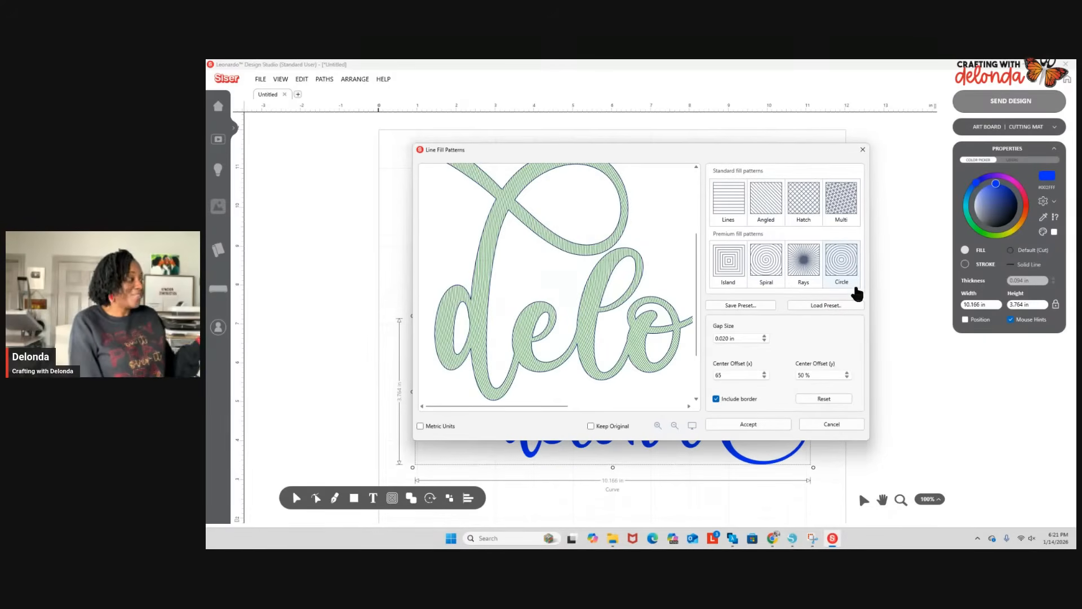
click(742, 424)
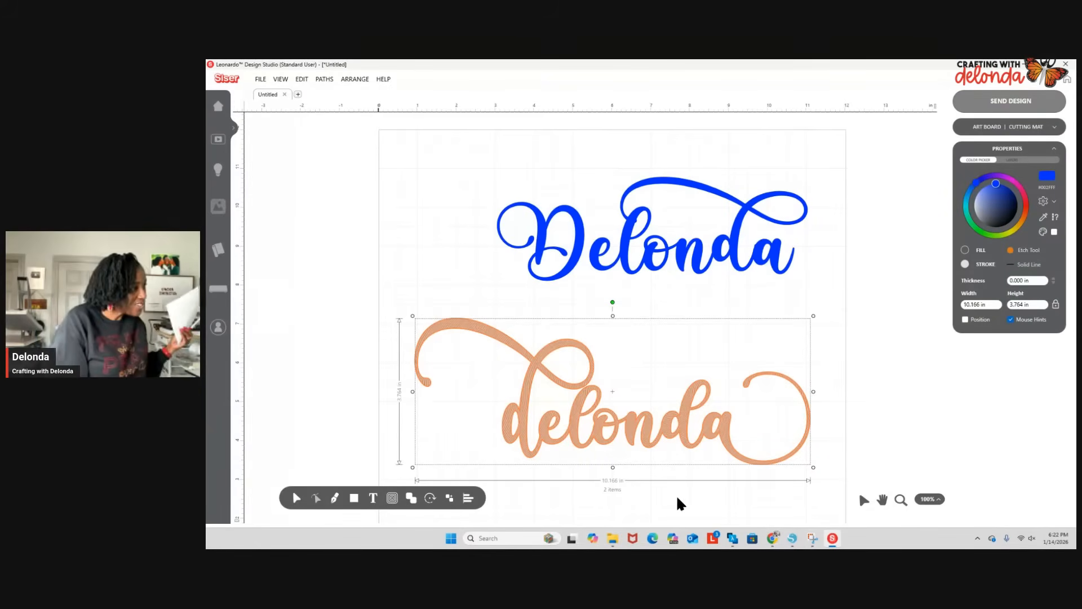
click(1012, 162)
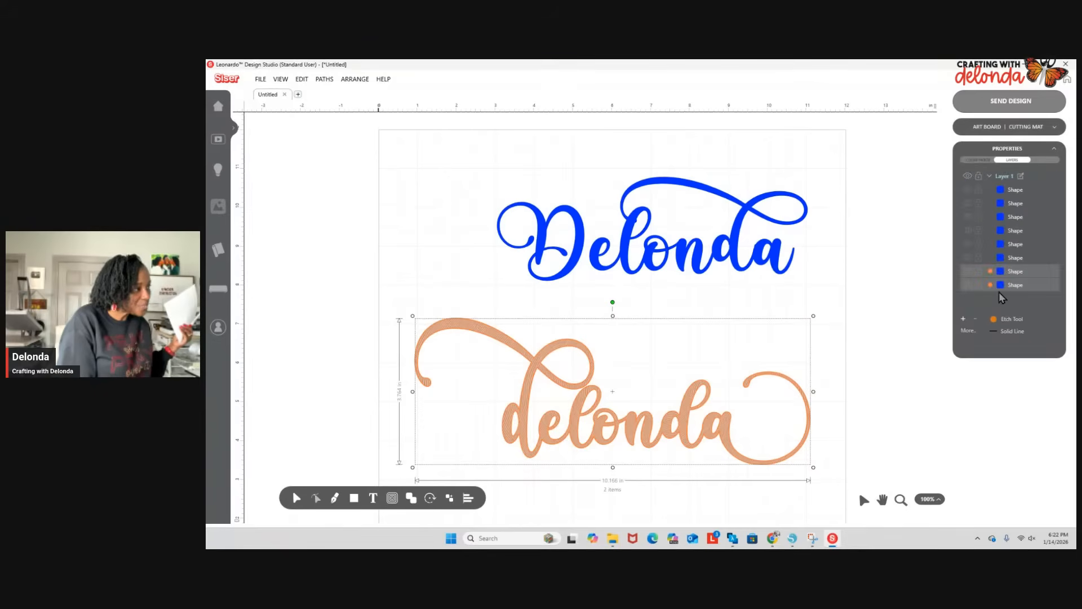
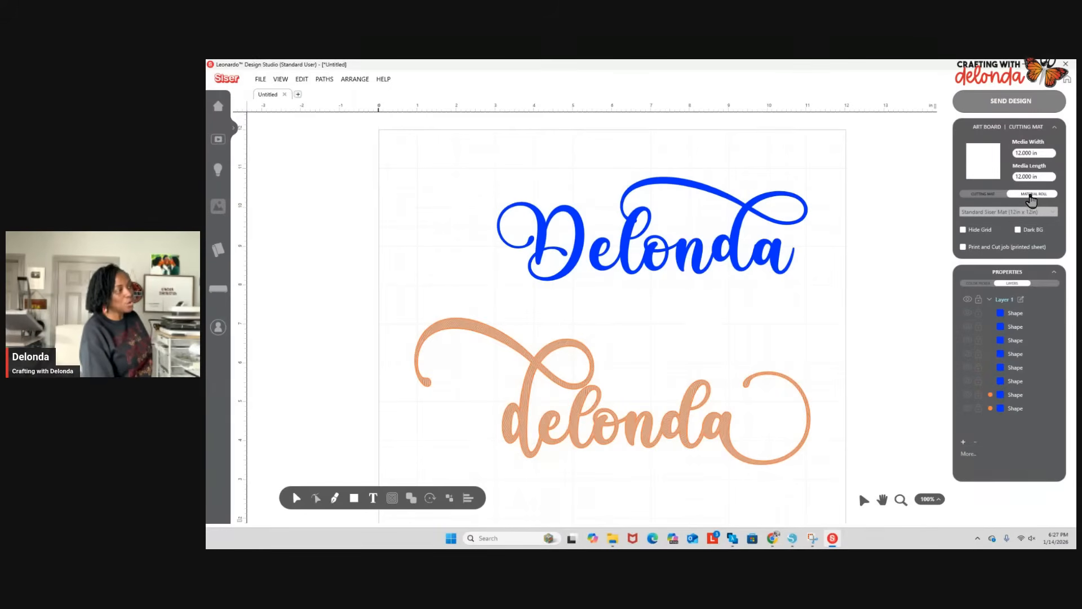
Try the cutting mat view, return to material roll, and set the roll to 15 in wide by 45 in long.
click(983, 195)
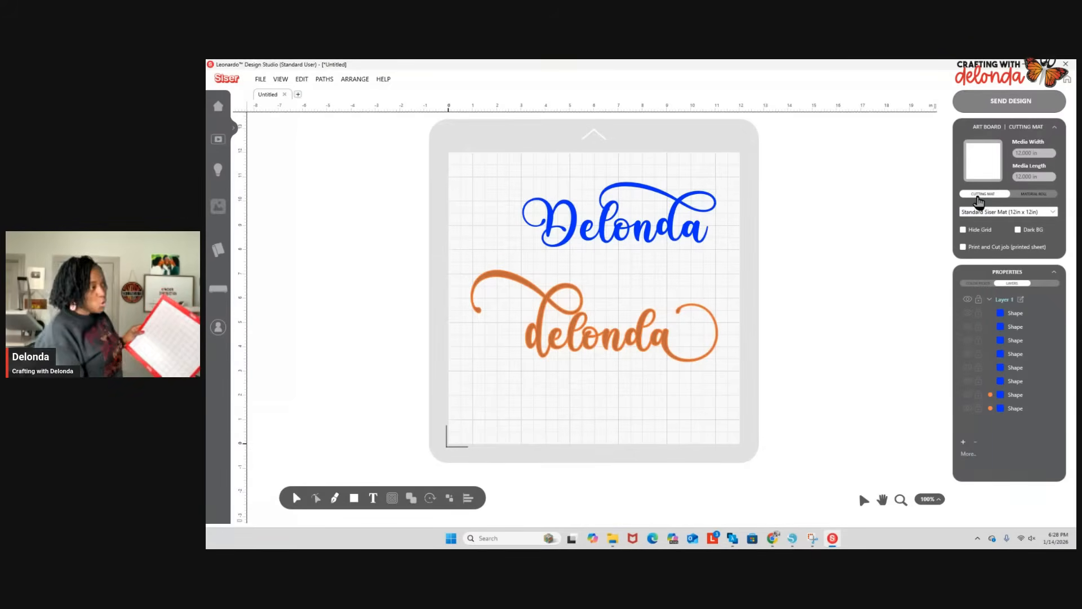
click(1025, 197)
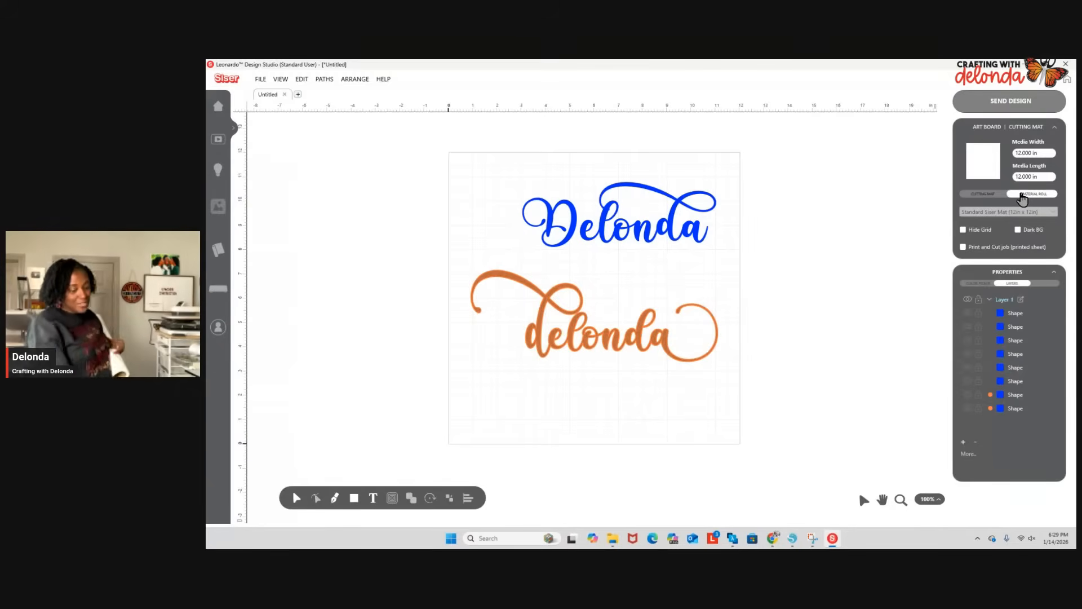
click(1040, 152)
text(15)
key(Return)
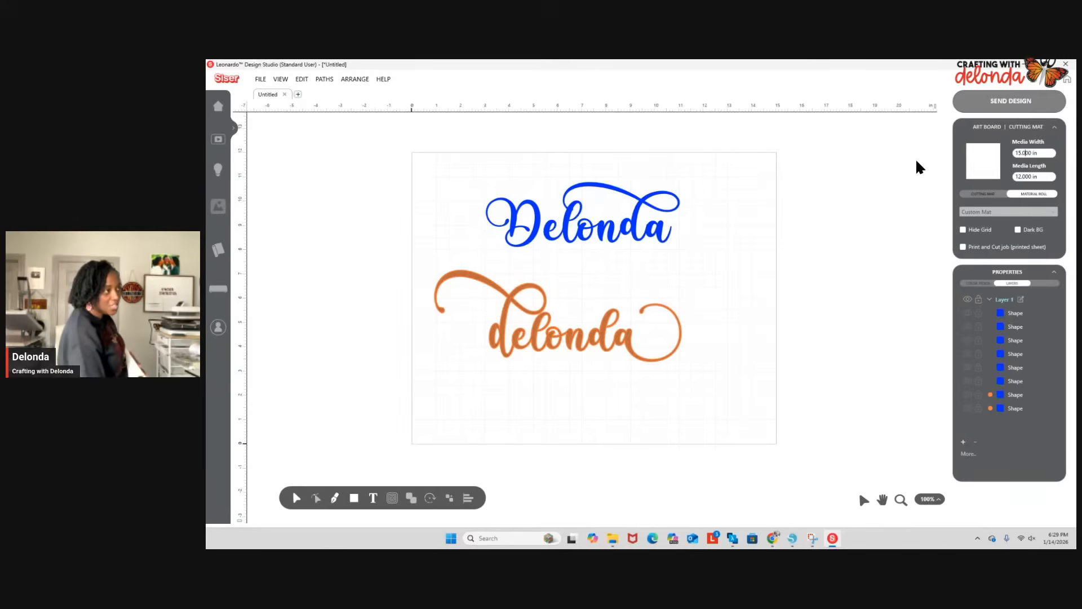
click(1019, 176)
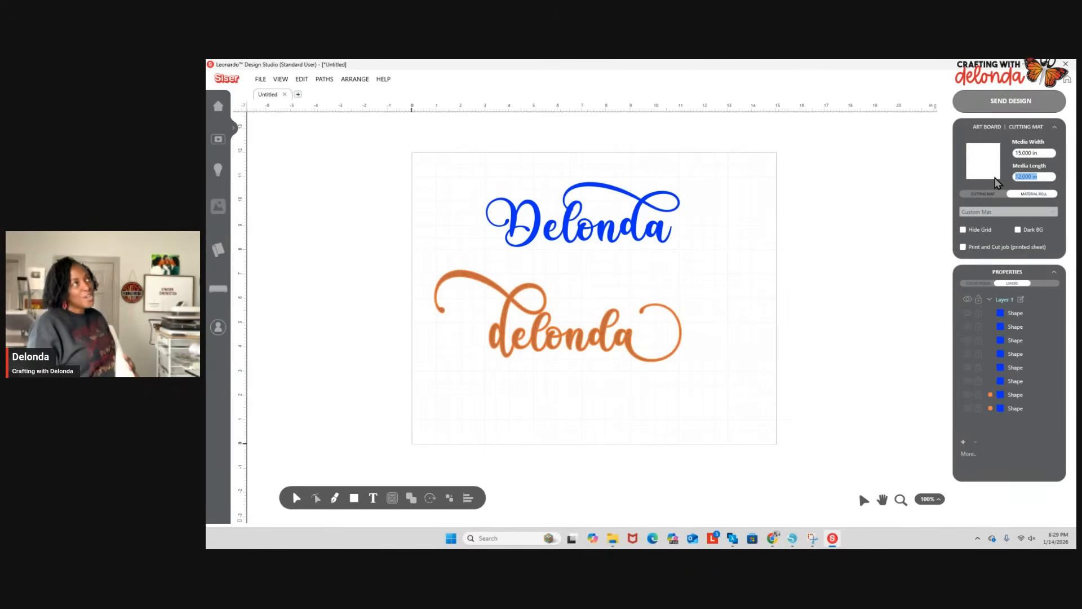
text(45)
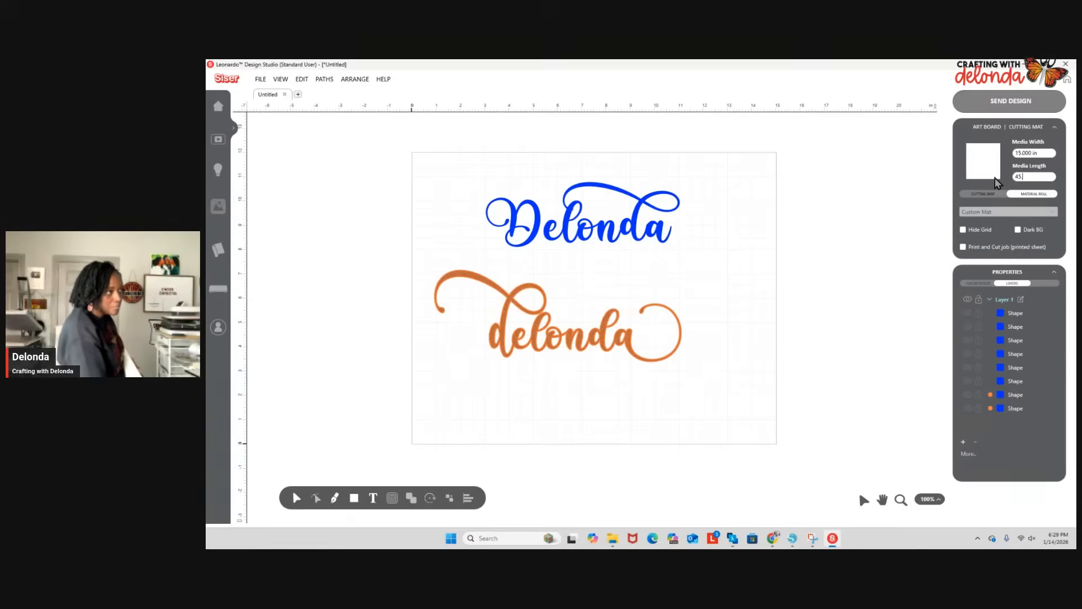
text(.)
key(Return)
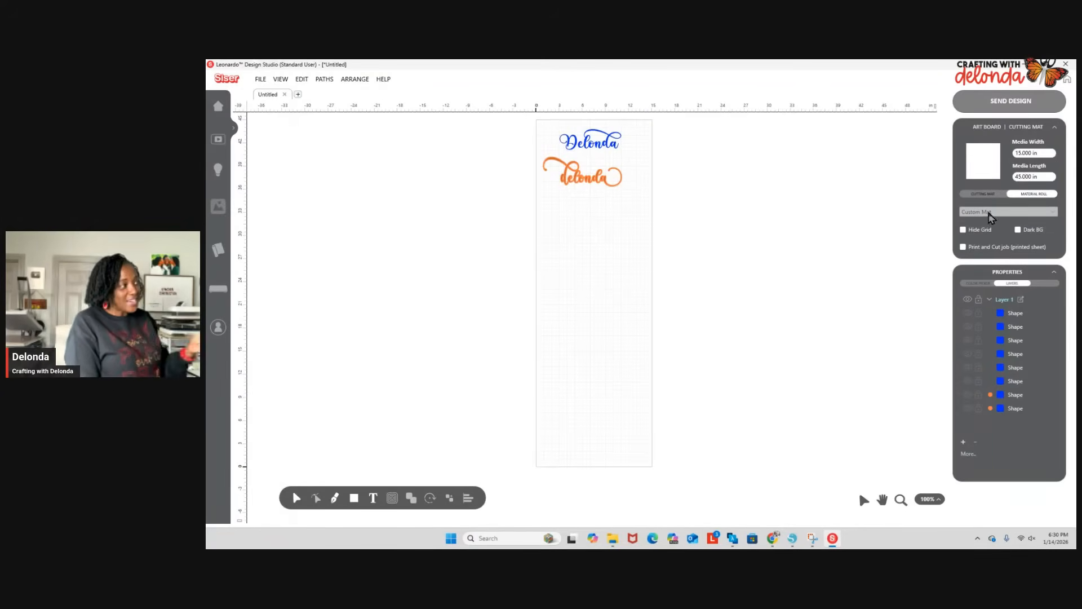
Switch the artboard to a cutting mat and choose the Standard Siser Mat (12in x 12in).
click(976, 195)
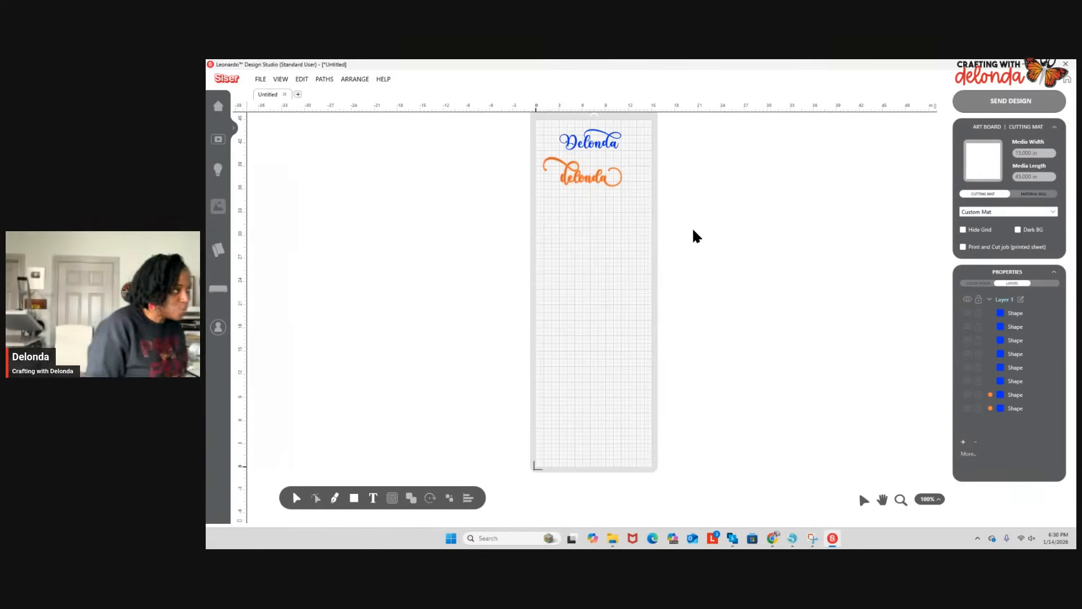
click(1053, 213)
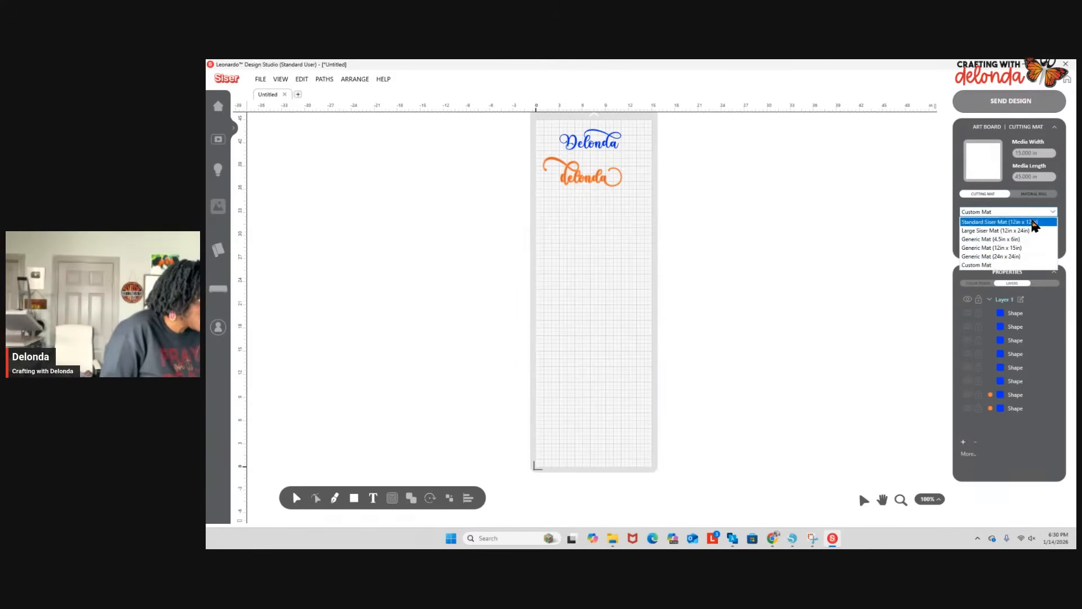
click(1037, 222)
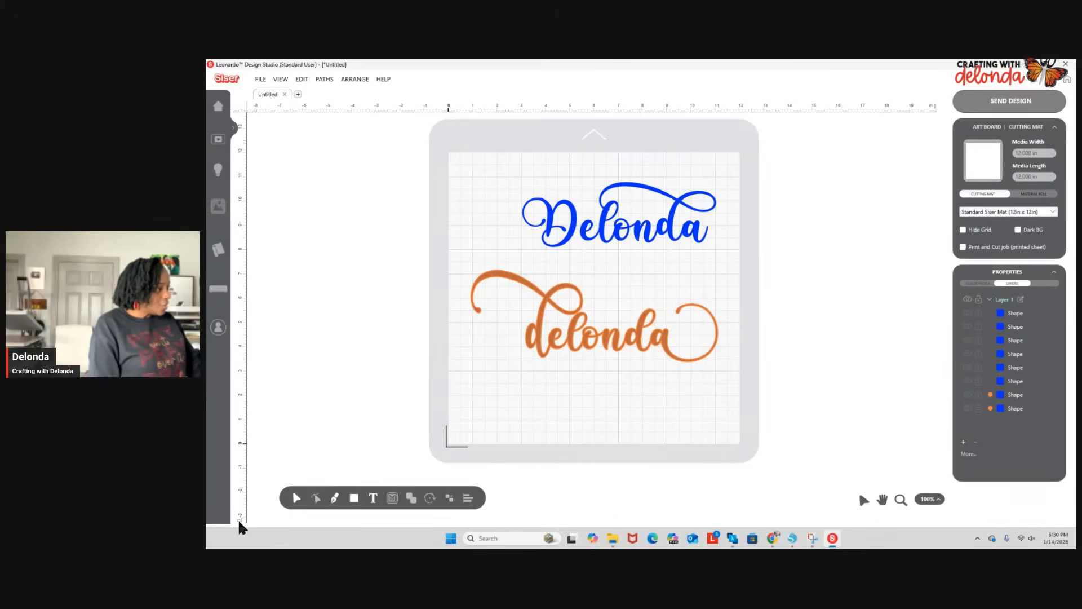
scroll(240, 524, down, 3)
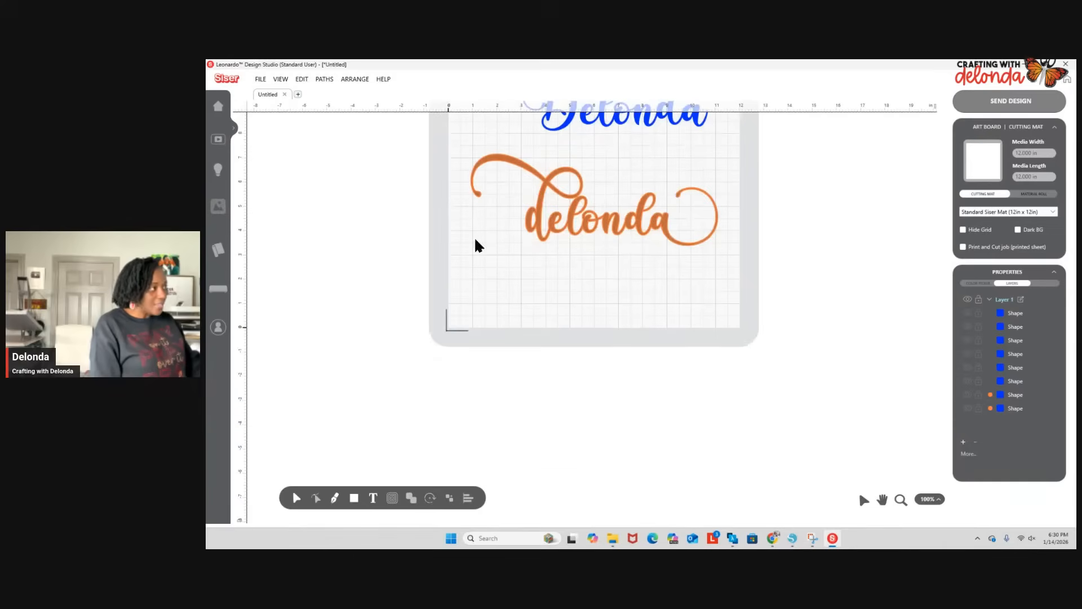
Move the vertical ruler to the 1 in mark and the horizontal ruler along the top of the blue word.
scroll(905, 216, up, 4)
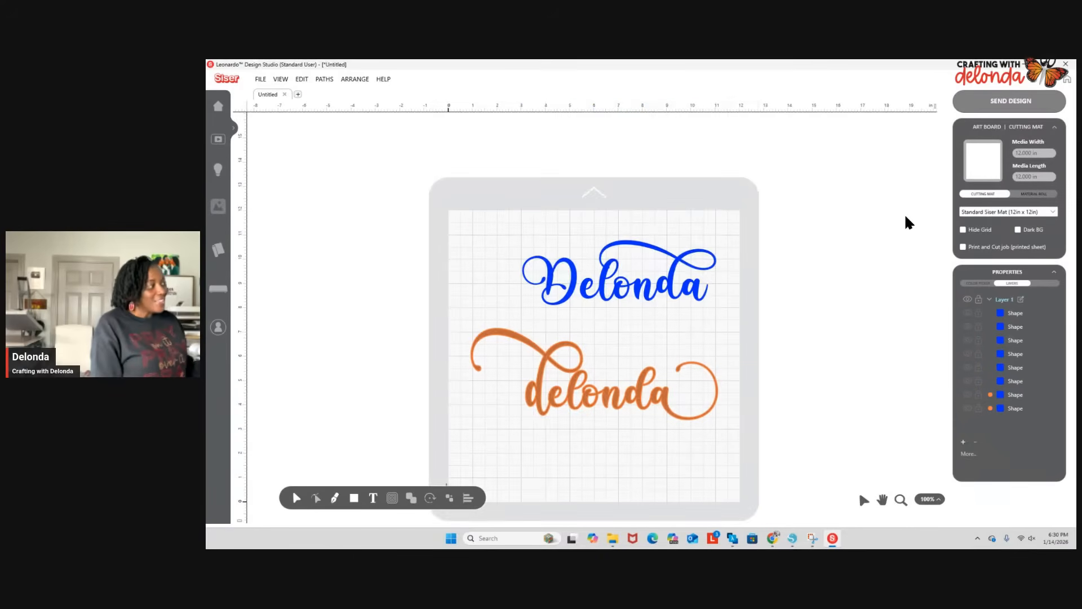
scroll(906, 220, up, 1)
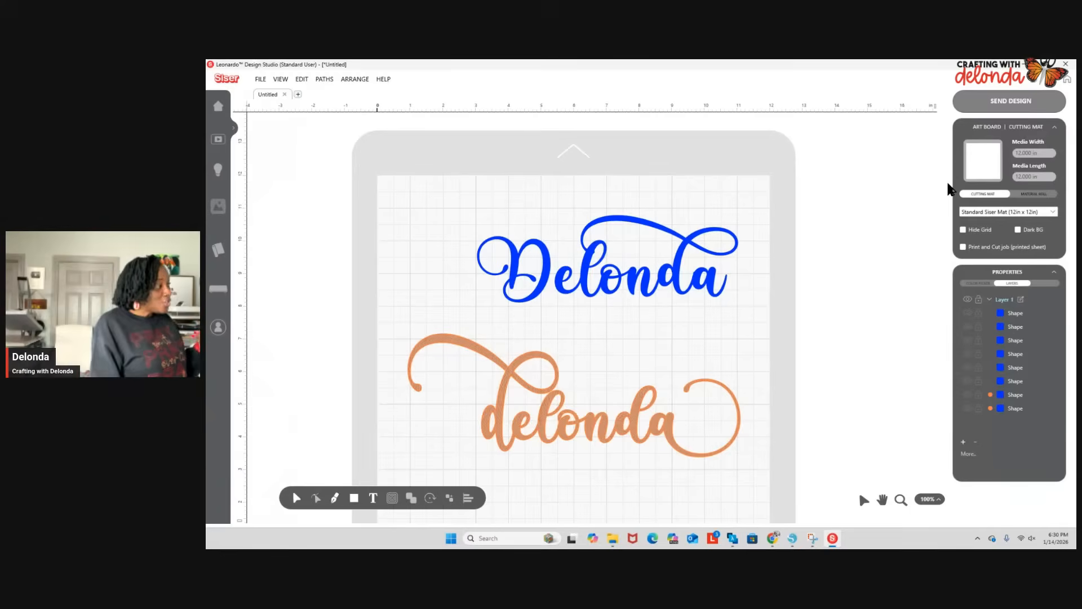
click(340, 494)
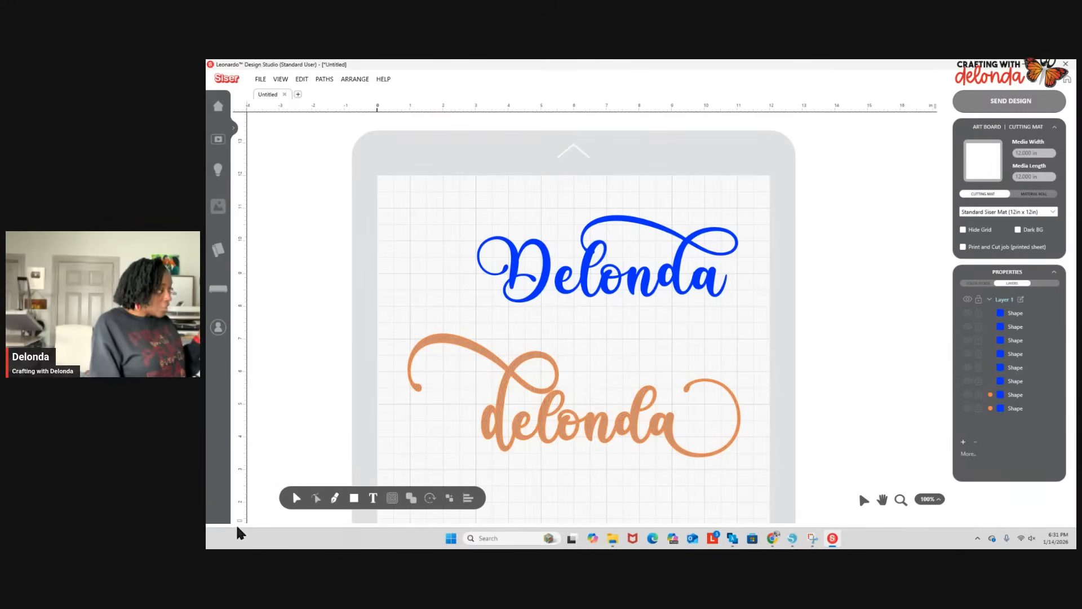
drag(240, 520, 402, 519)
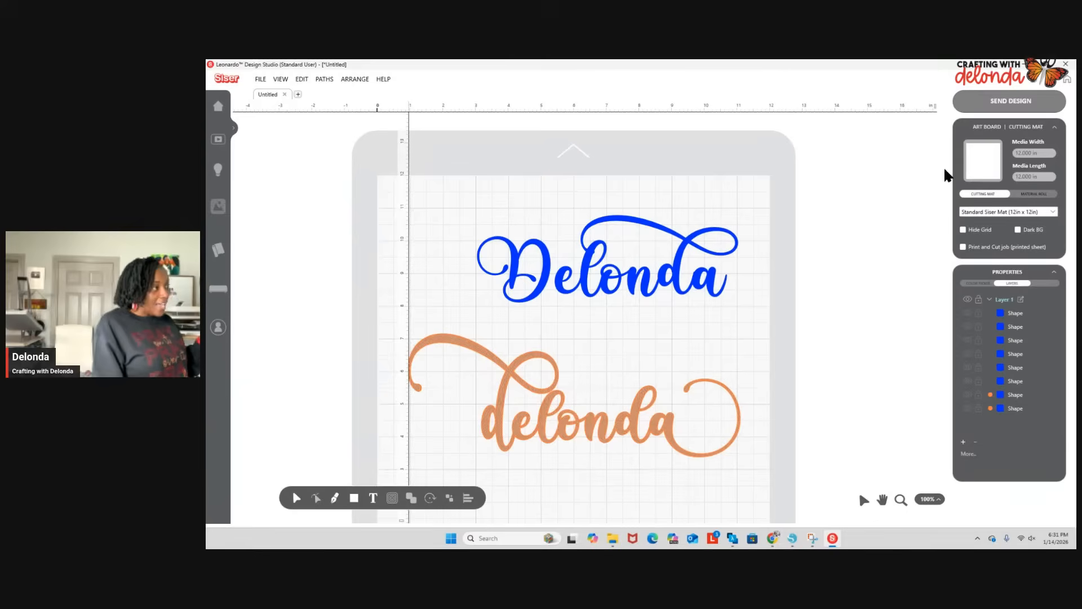
drag(935, 105, 936, 206)
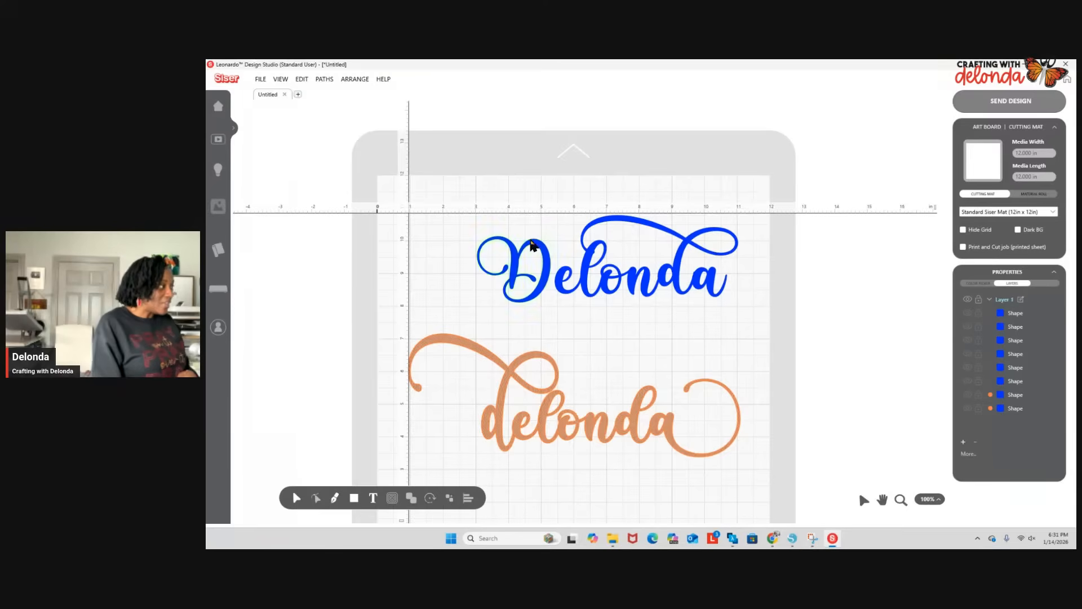
Merge the blue script letters into one shape and move the word left to just past the 1 in mark.
drag(475, 261, 749, 270)
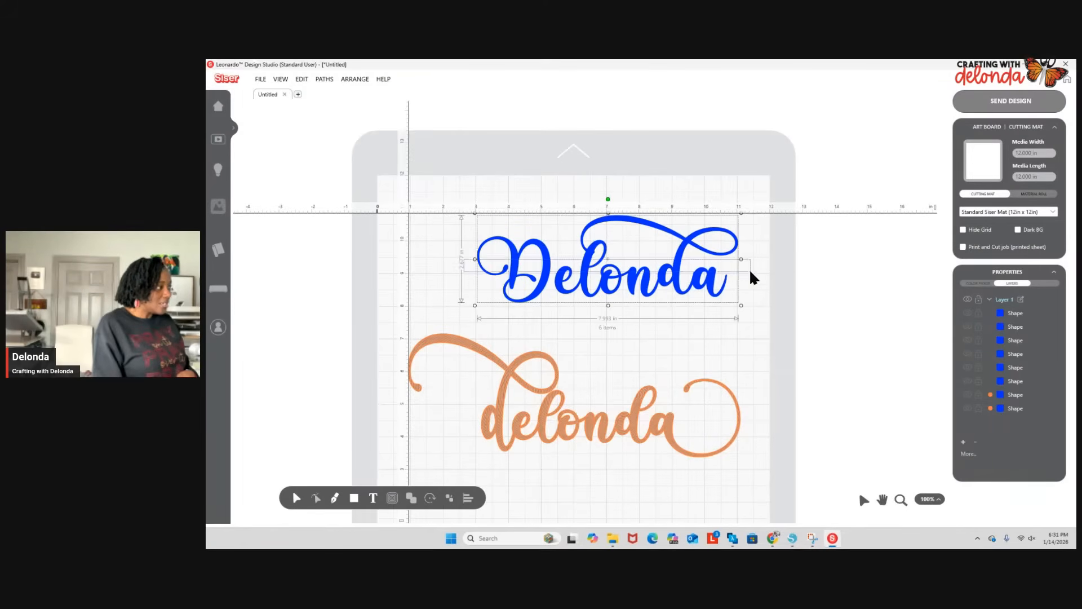
right_click(821, 316)
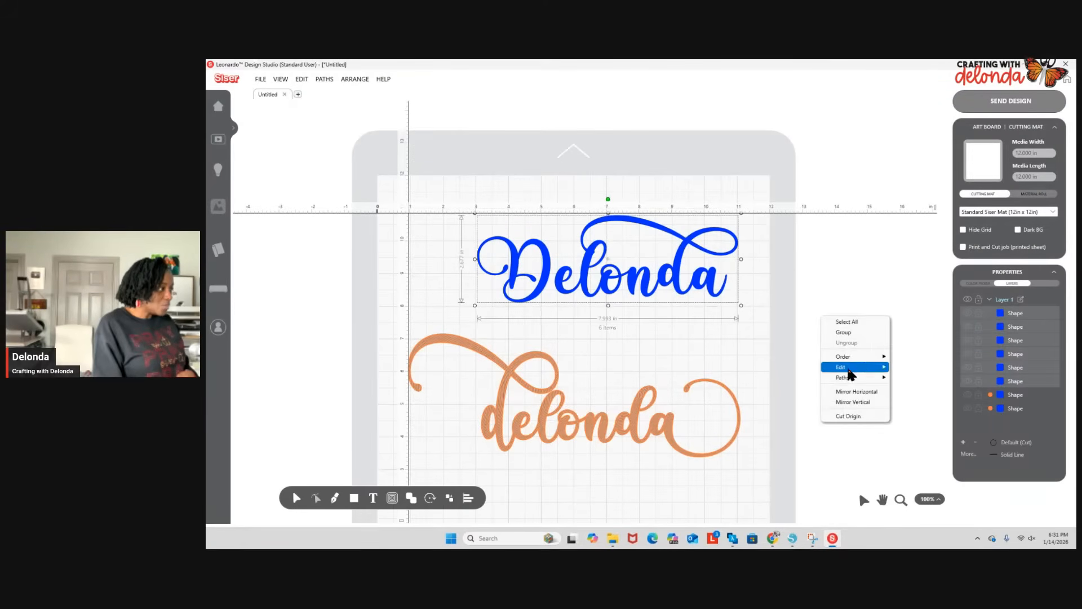
mouse_move(860, 381)
click(919, 377)
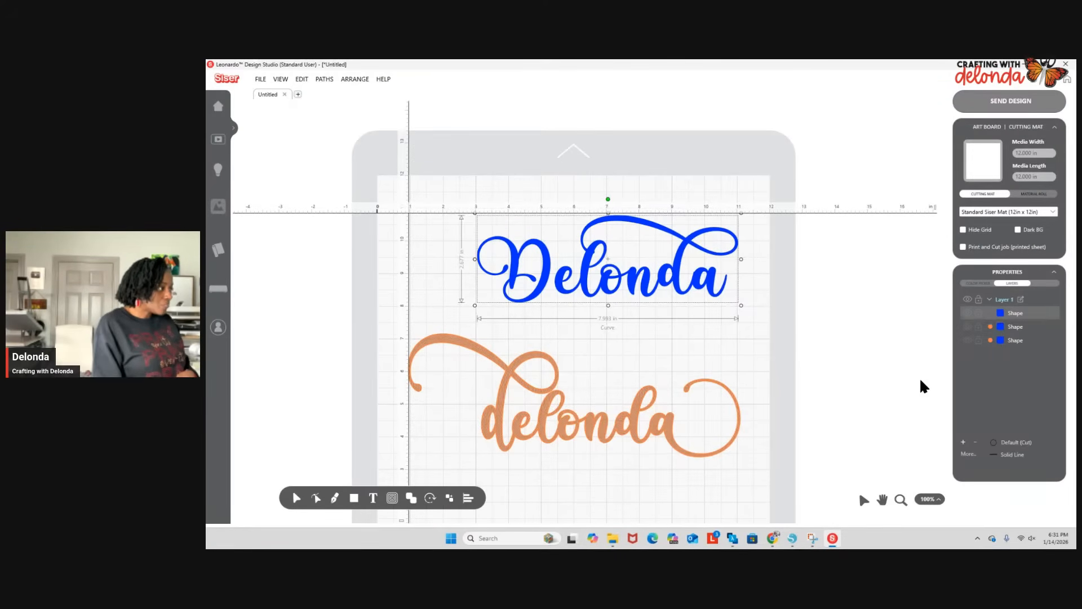
drag(606, 258, 540, 264)
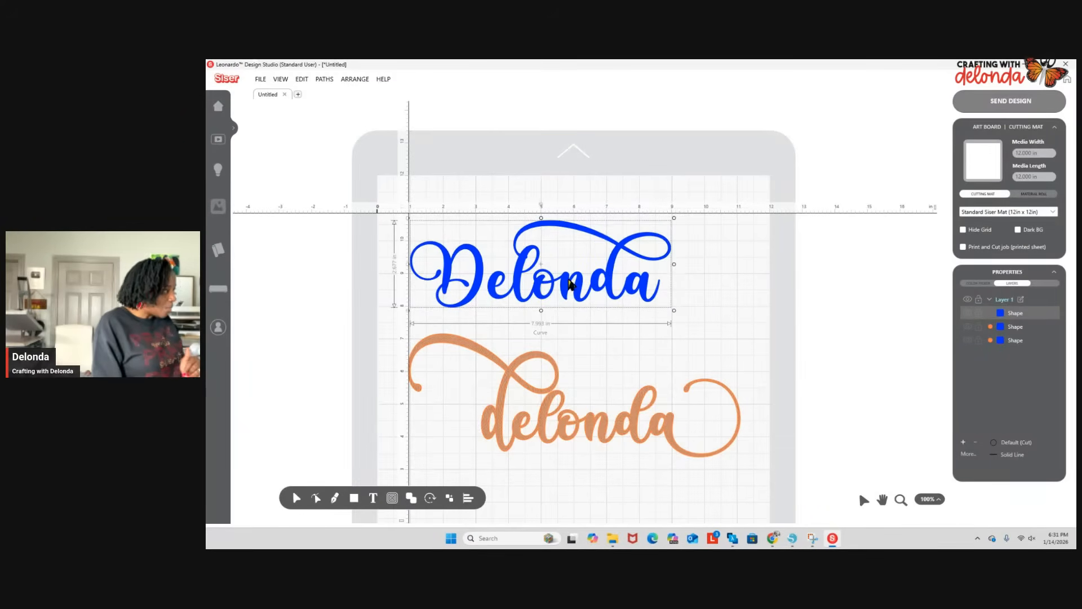
drag(543, 263, 547, 263)
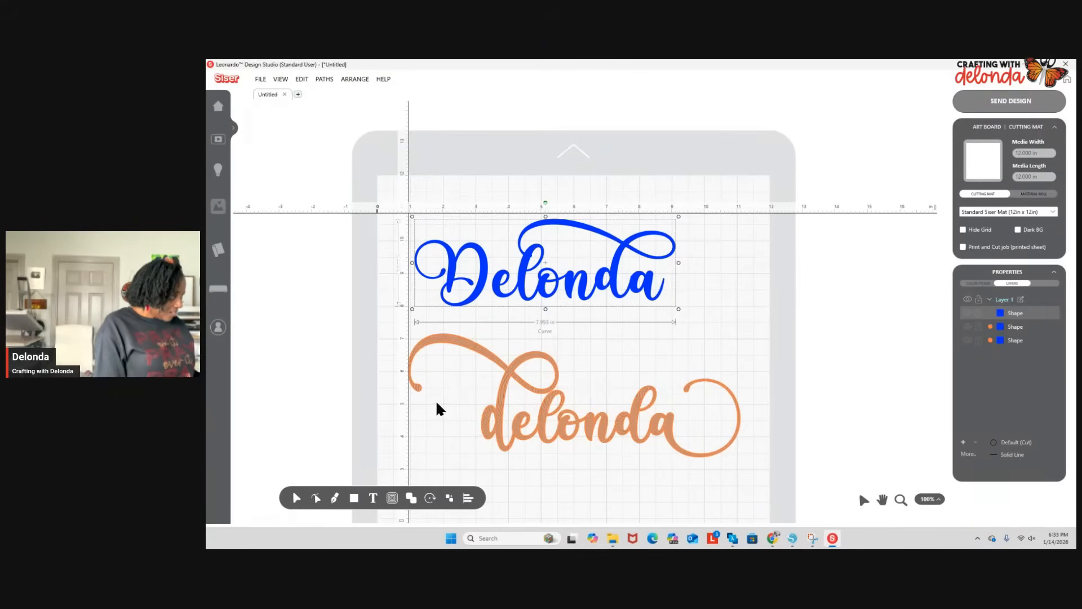
Return the vertical and horizontal rulers to the edges of the canvas.
mouse_move(412, 505)
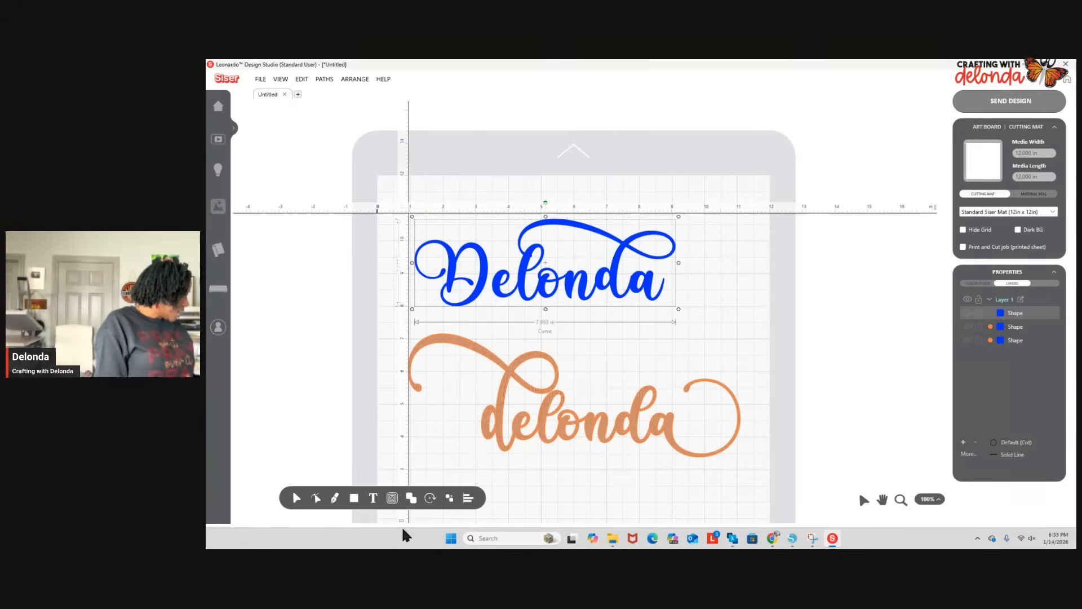
click(401, 518)
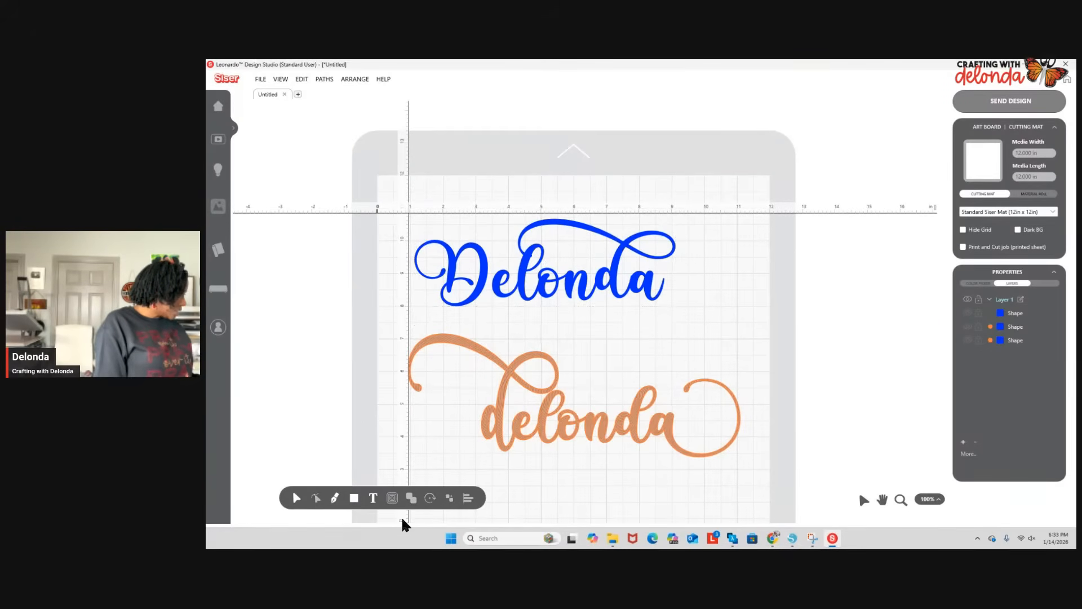
drag(386, 520, 232, 514)
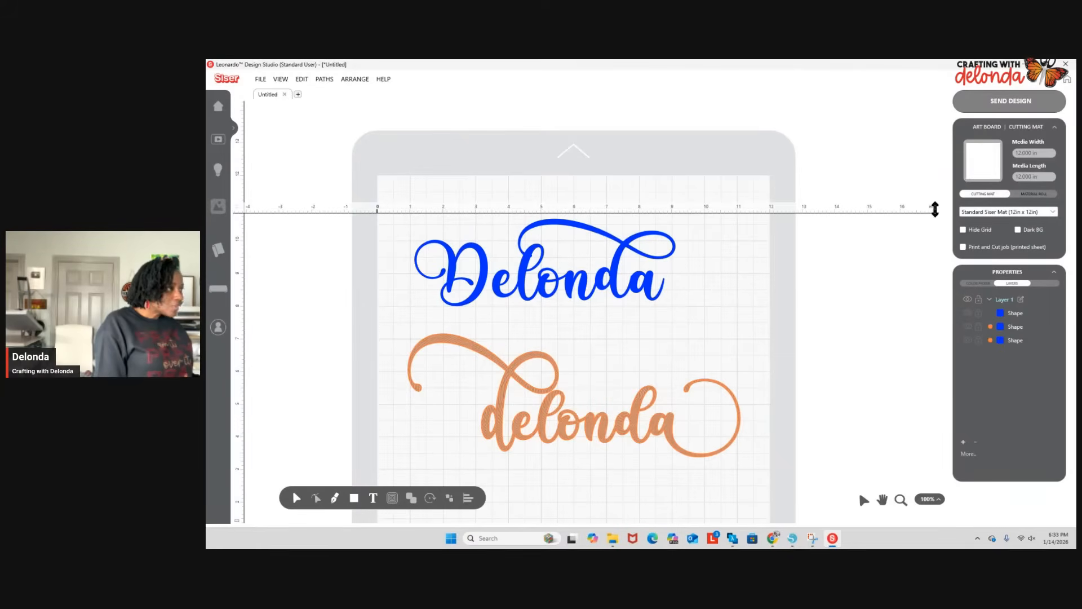
drag(935, 209, 934, 108)
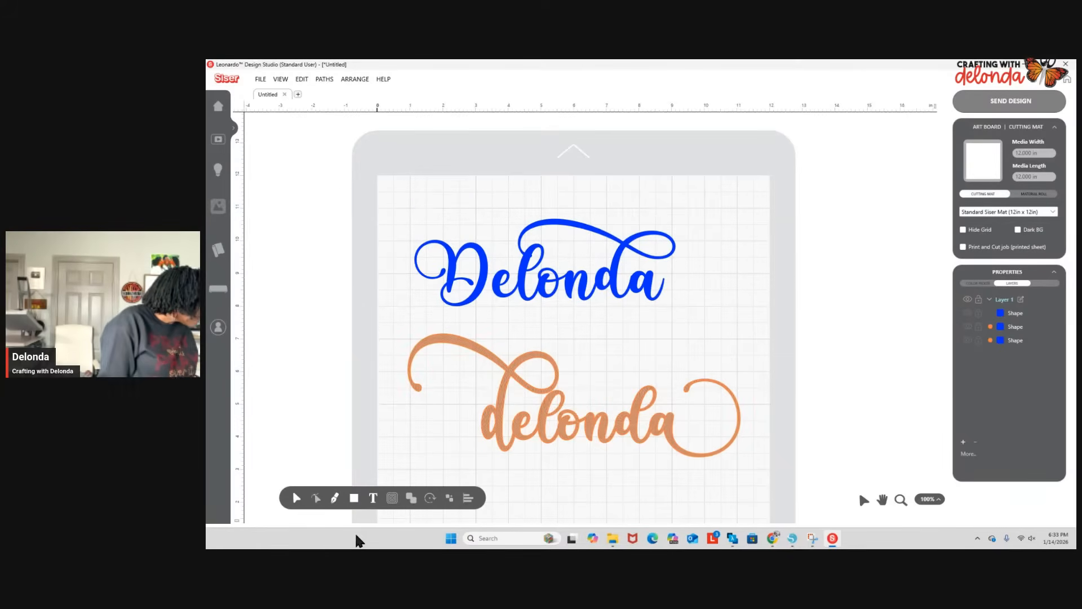
Add a heart shape below the orange word and enlarge it to about 2.945 in wide.
click(356, 500)
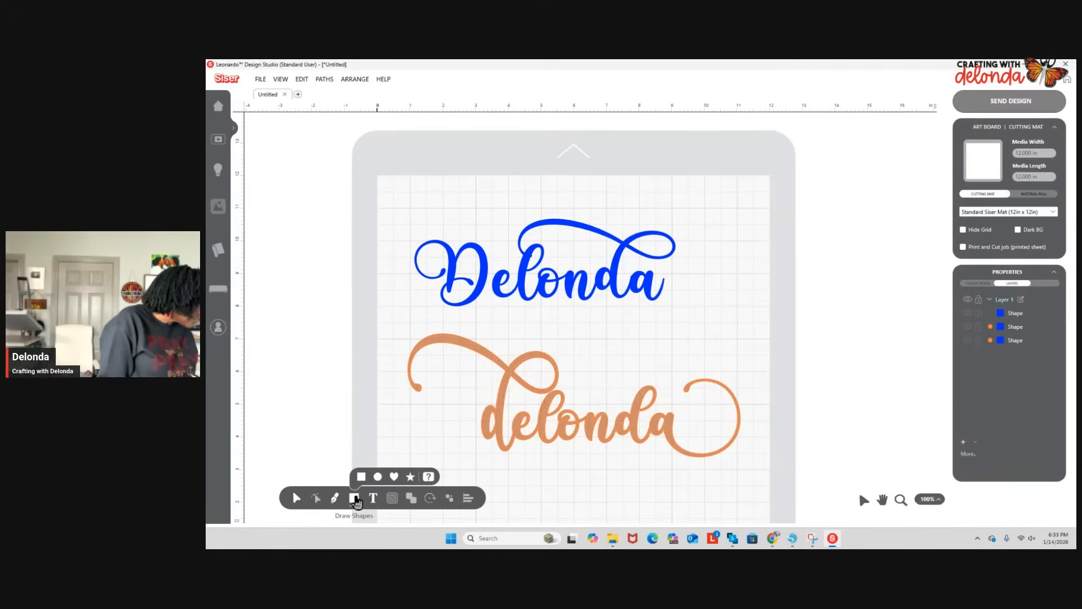
click(395, 476)
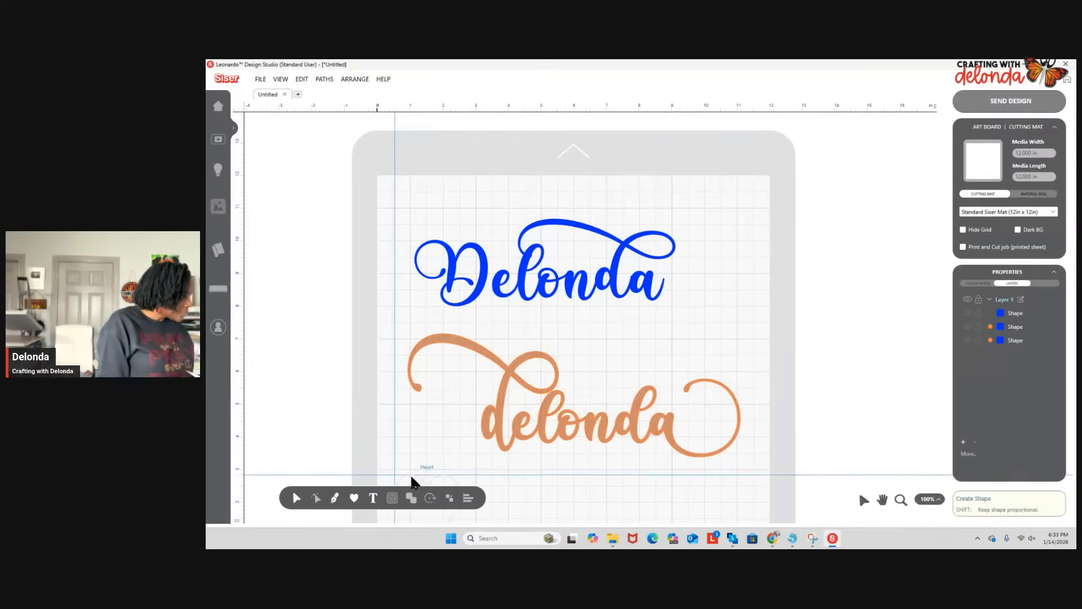
click(526, 456)
click(526, 458)
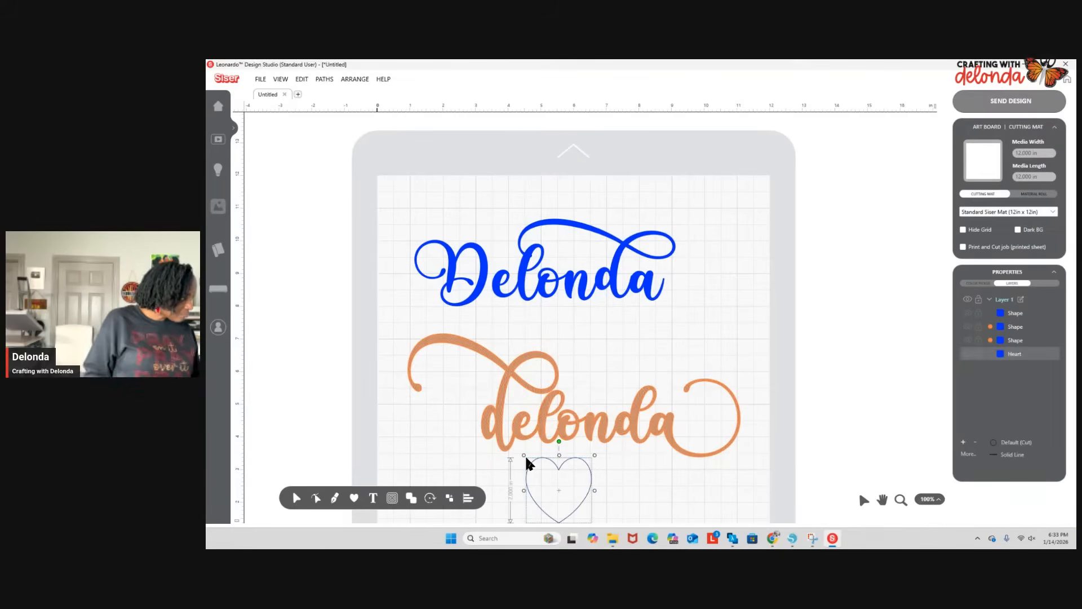
scroll(687, 427, down, 3)
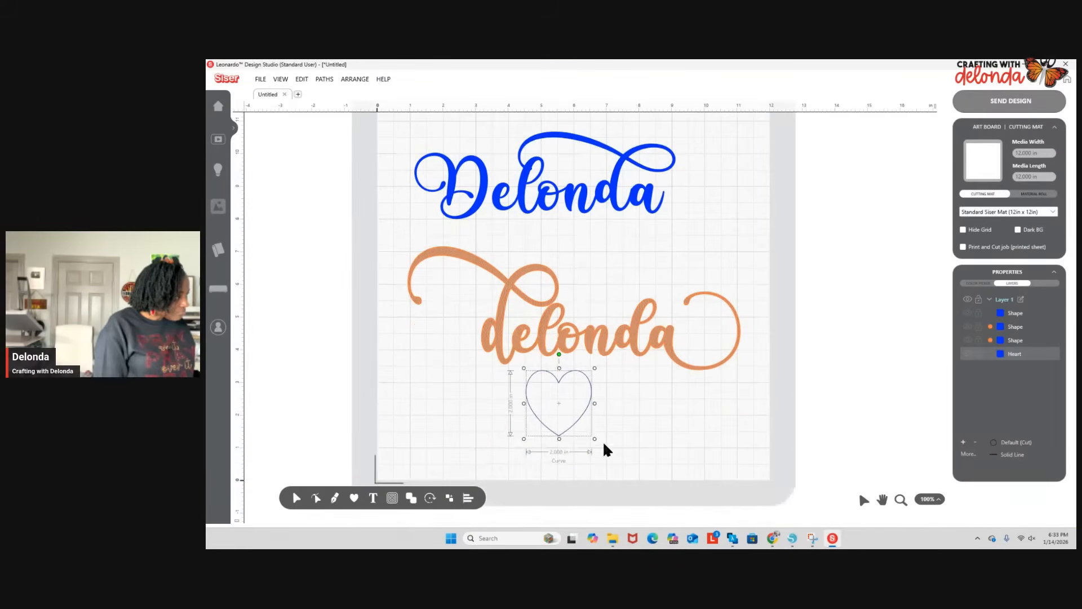
drag(596, 440, 635, 464)
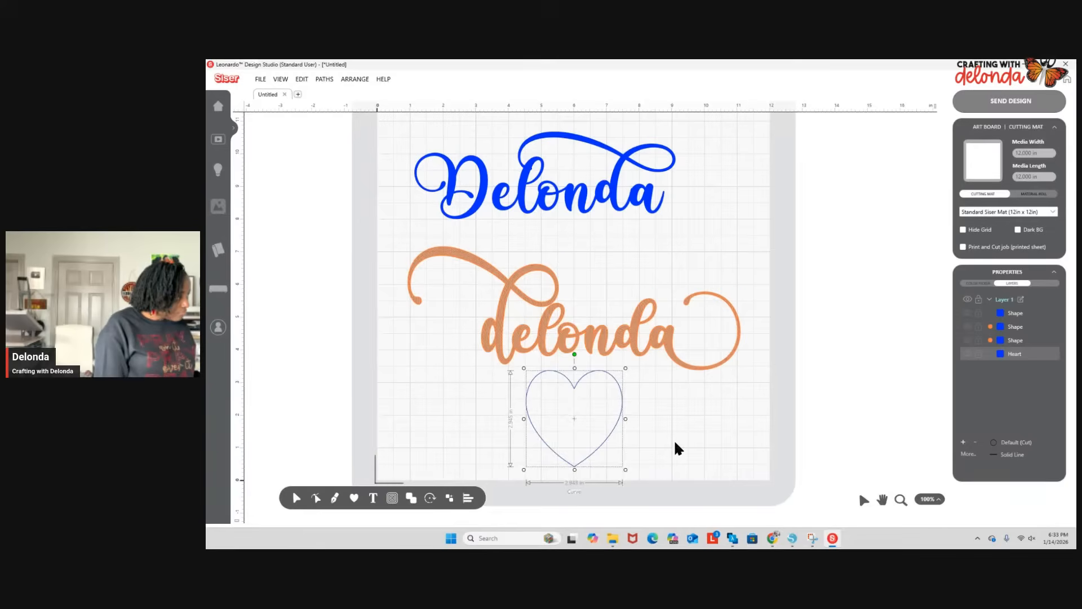
Group the orange word's two shapes, shrink the group to about 6.9 in wide, and place it just below the blue word.
click(438, 343)
click(631, 345)
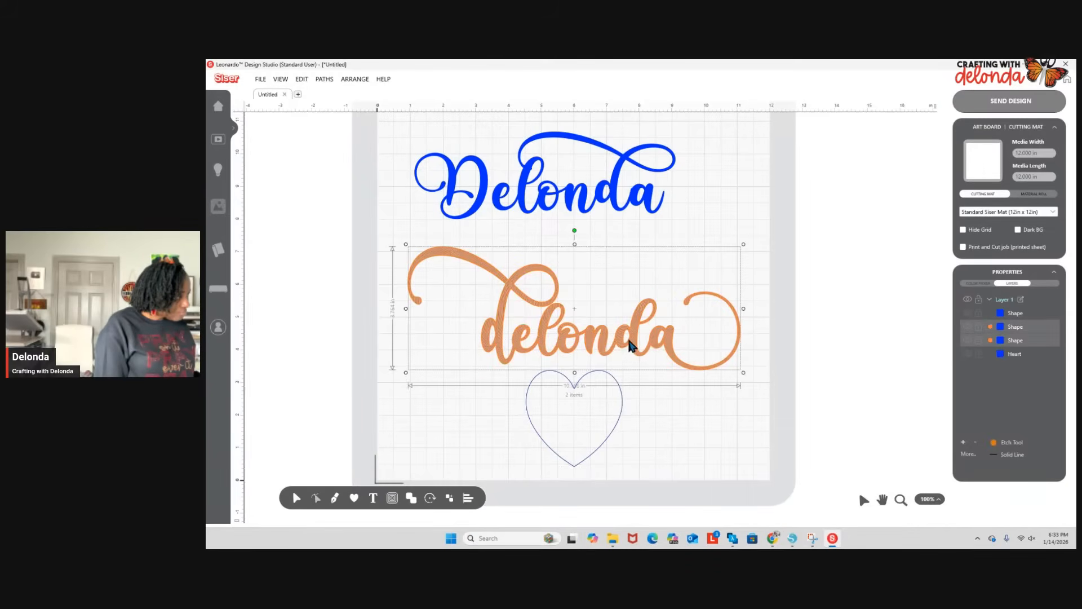
right_click(627, 335)
click(693, 353)
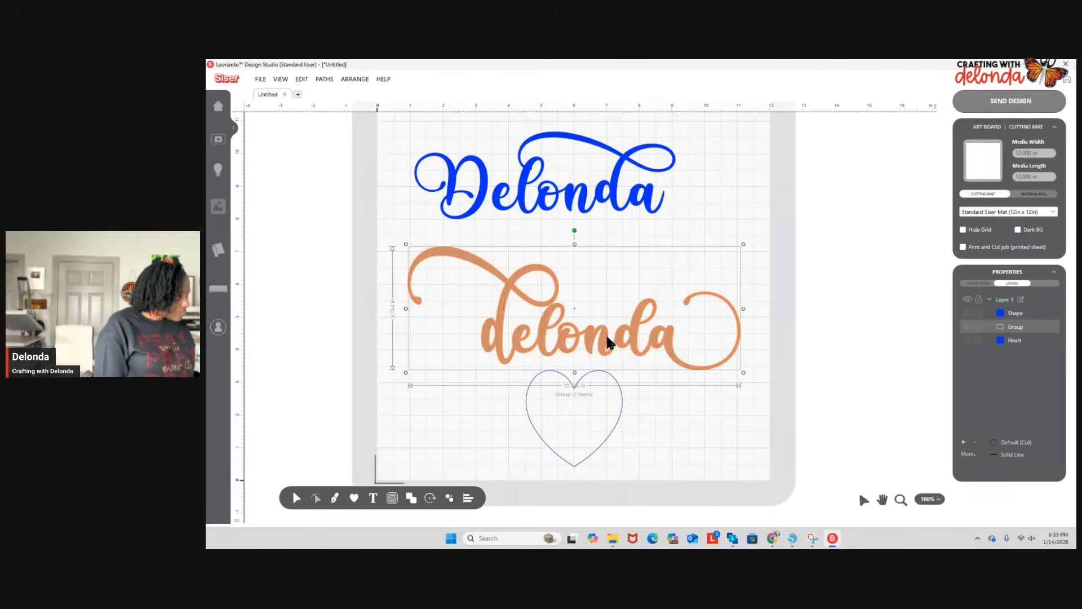
drag(606, 336, 610, 318)
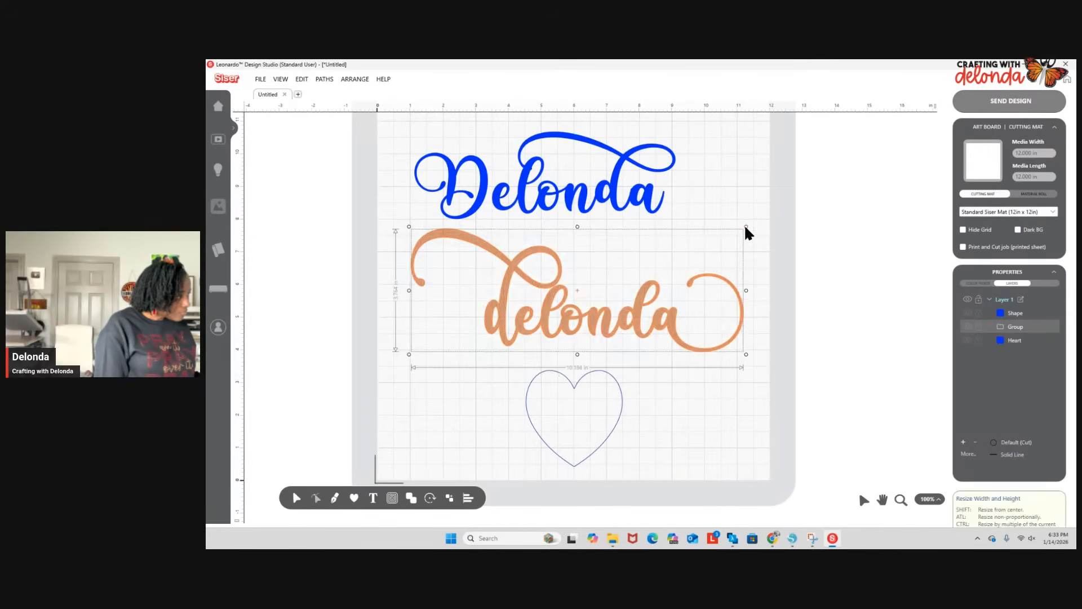
drag(744, 226, 661, 284)
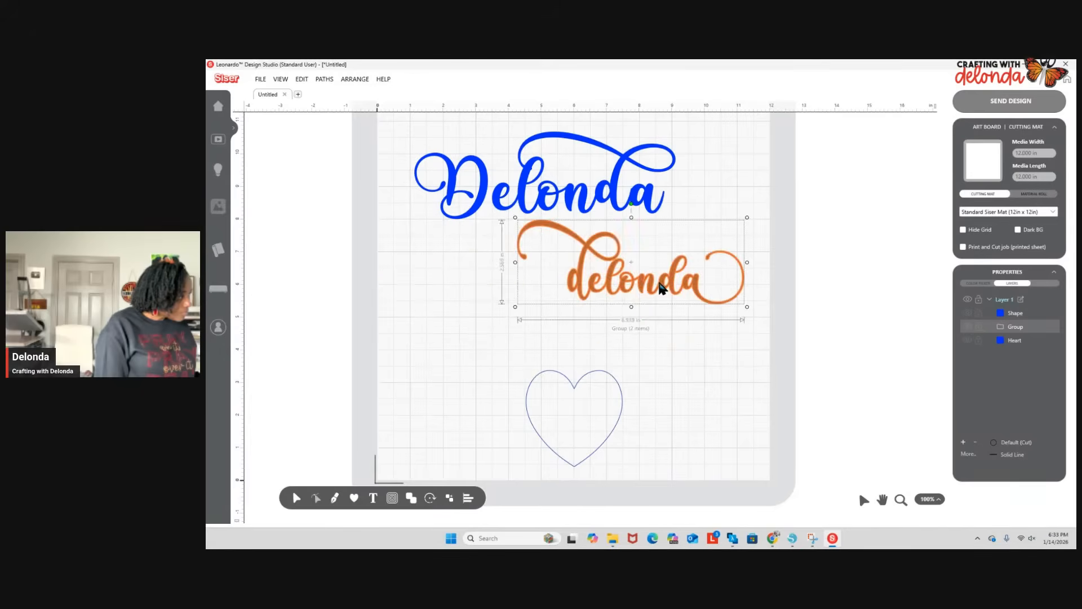
click(674, 423)
Thicken the heart's stroke to about 0.23 in and change its color to bright pink.
click(572, 389)
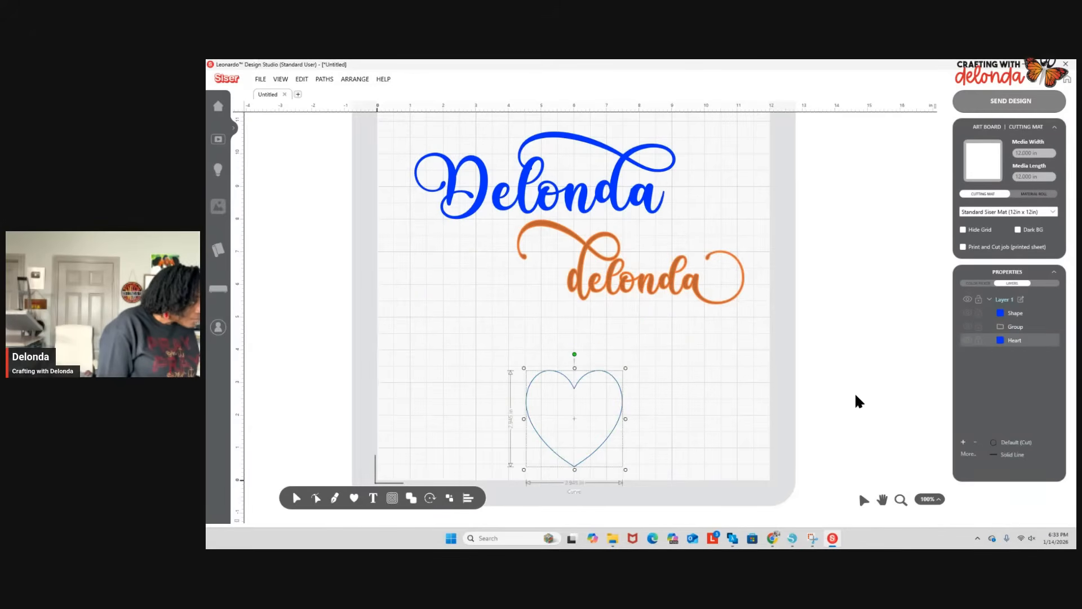
click(976, 283)
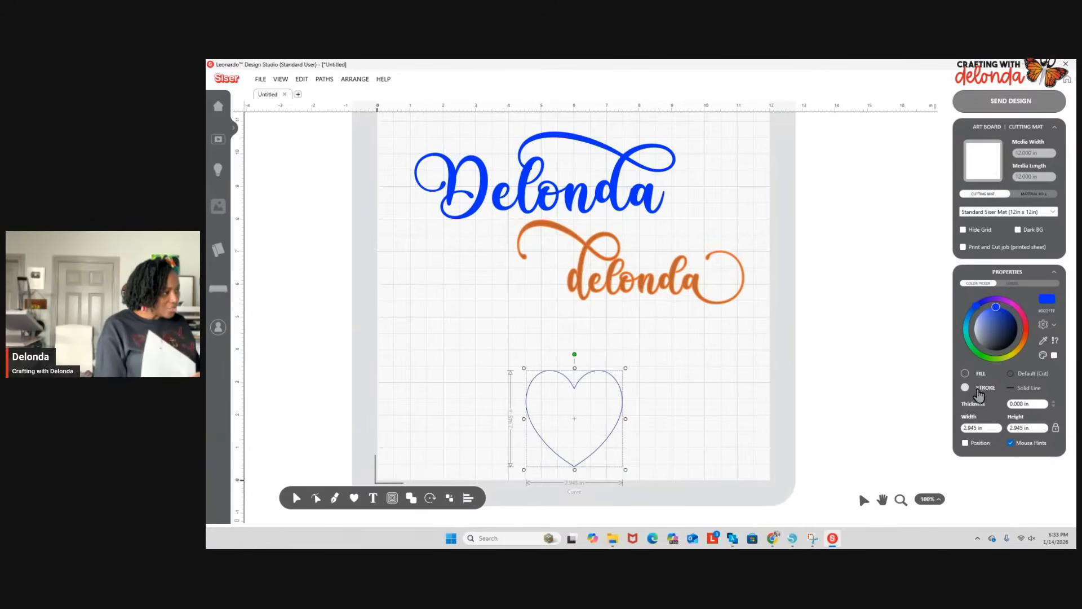
click(1054, 403)
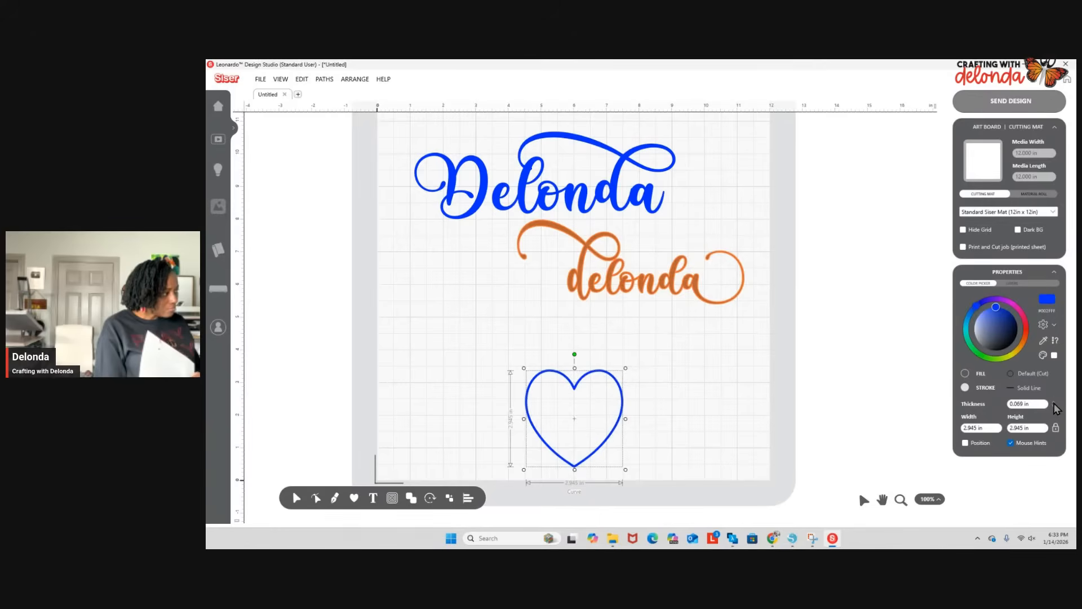
click(1054, 403)
click(1054, 403)
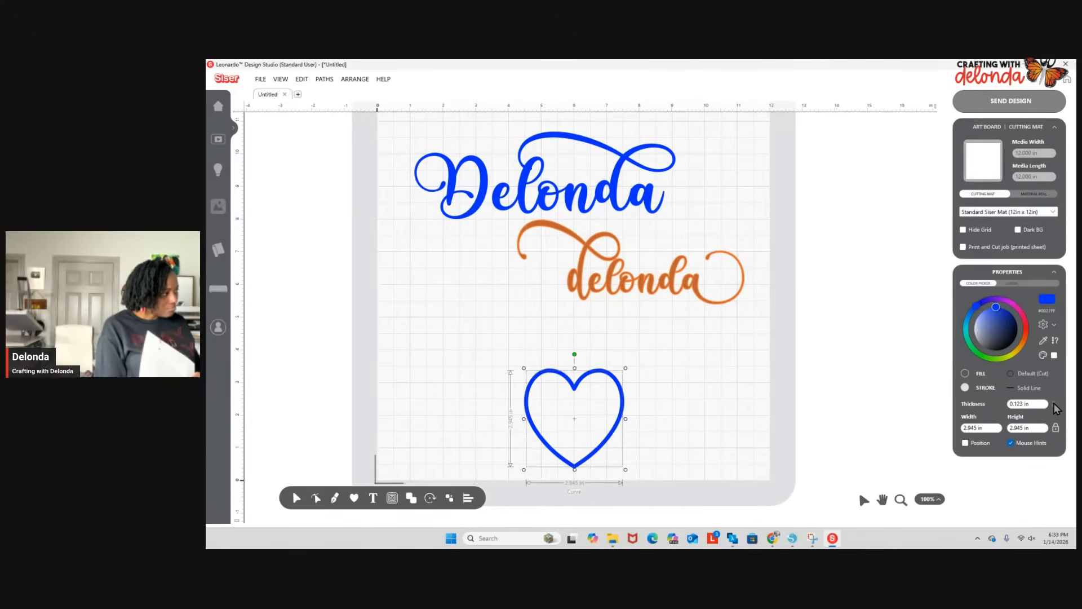
click(1054, 403)
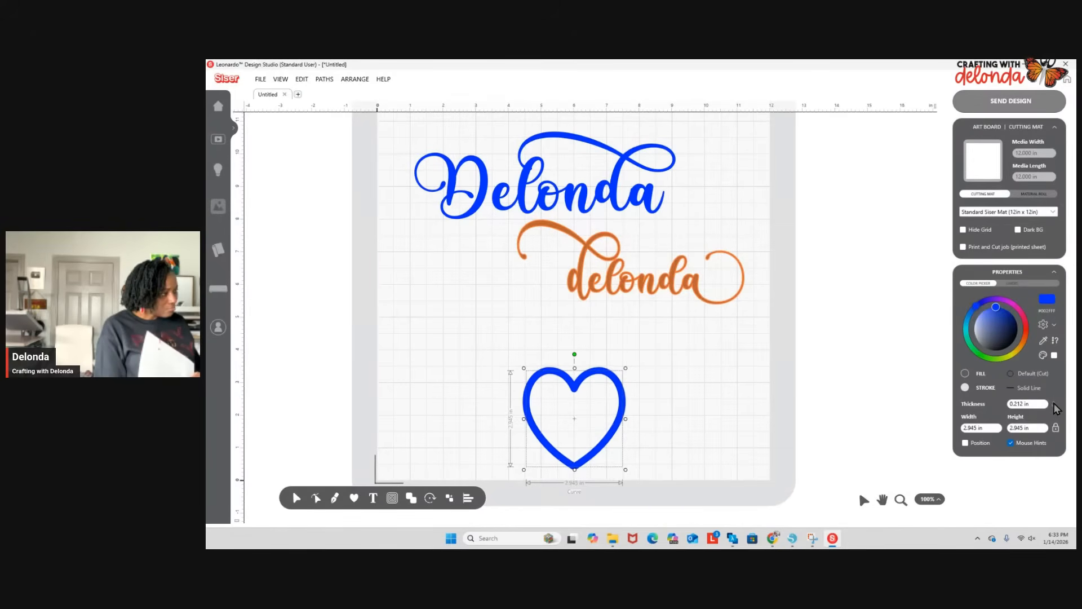
mouse_move(990, 310)
mouse_down()
mouse_move(995, 300)
mouse_move(1019, 308)
mouse_up()
click(669, 426)
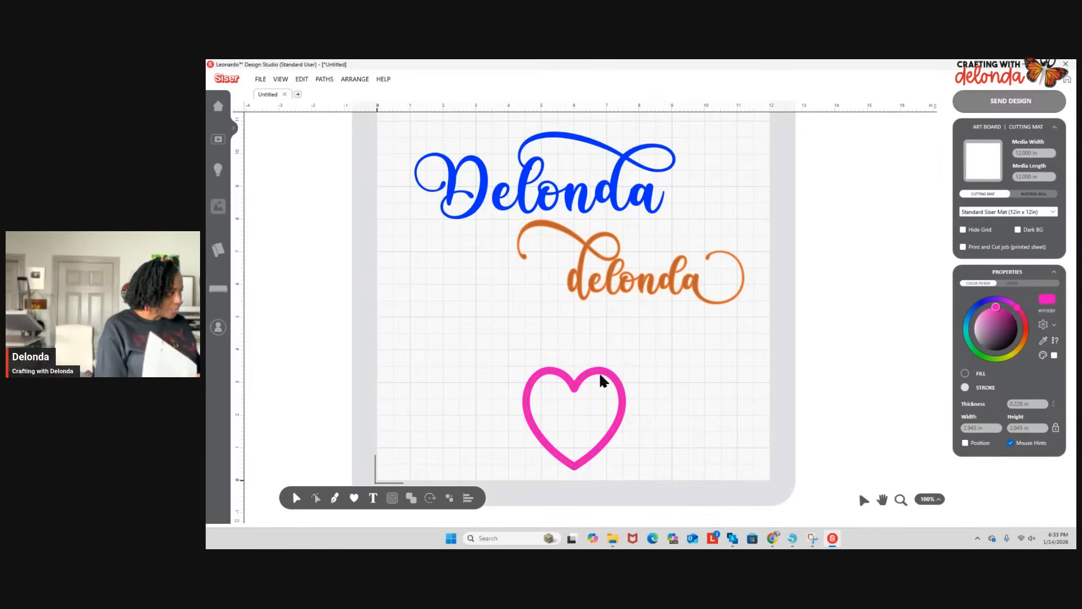
Enlarge the pink heart to about 3.7 in wide and move it to the lower-left area of the mat.
click(598, 370)
drag(628, 370, 653, 345)
drag(584, 412, 462, 384)
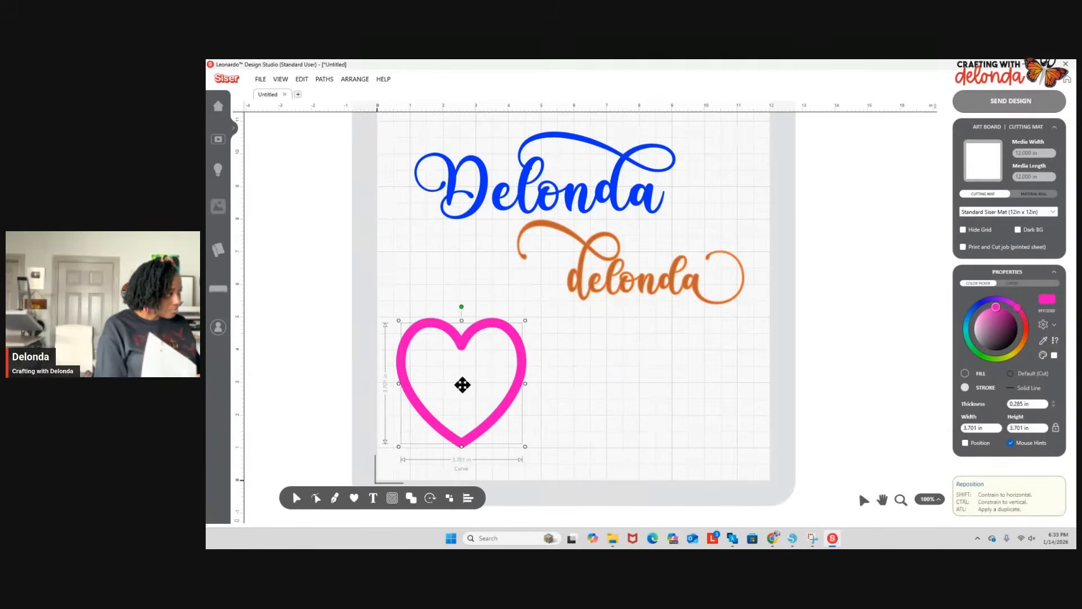
click(757, 398)
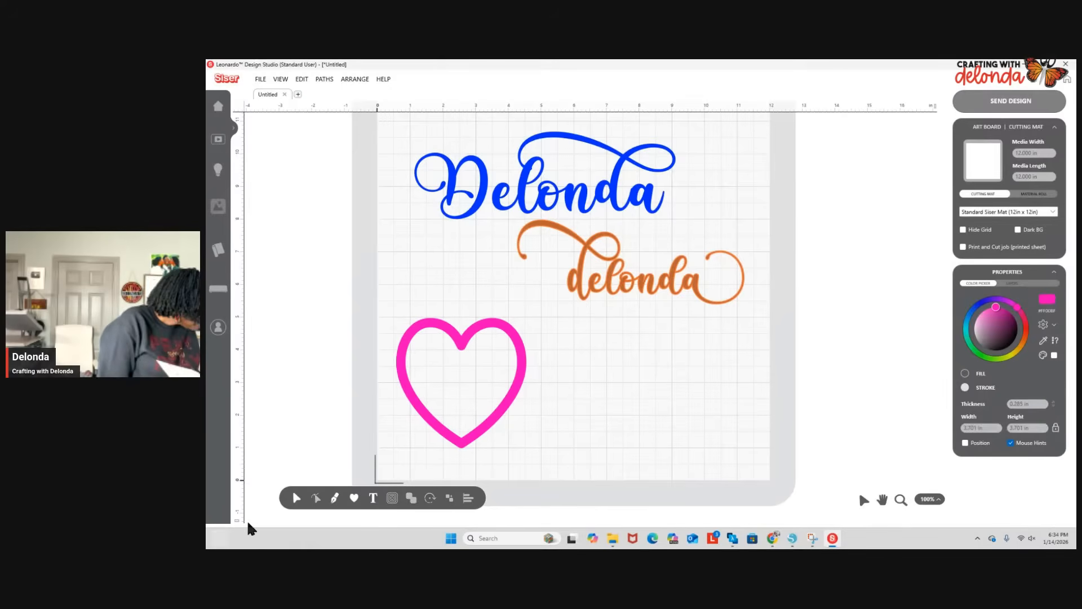
click(457, 443)
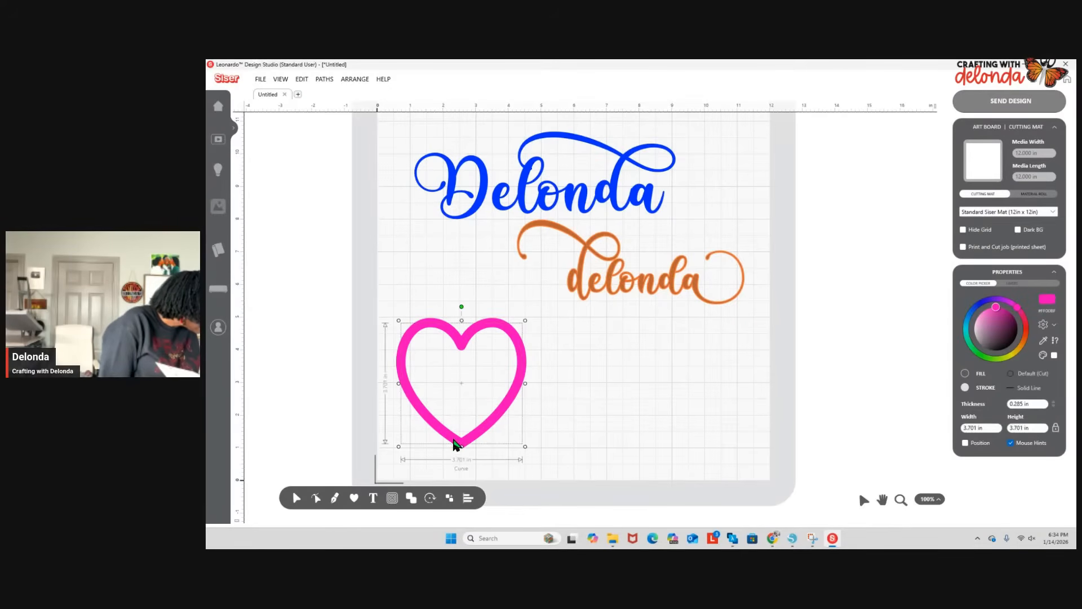
mouse_move(337, 500)
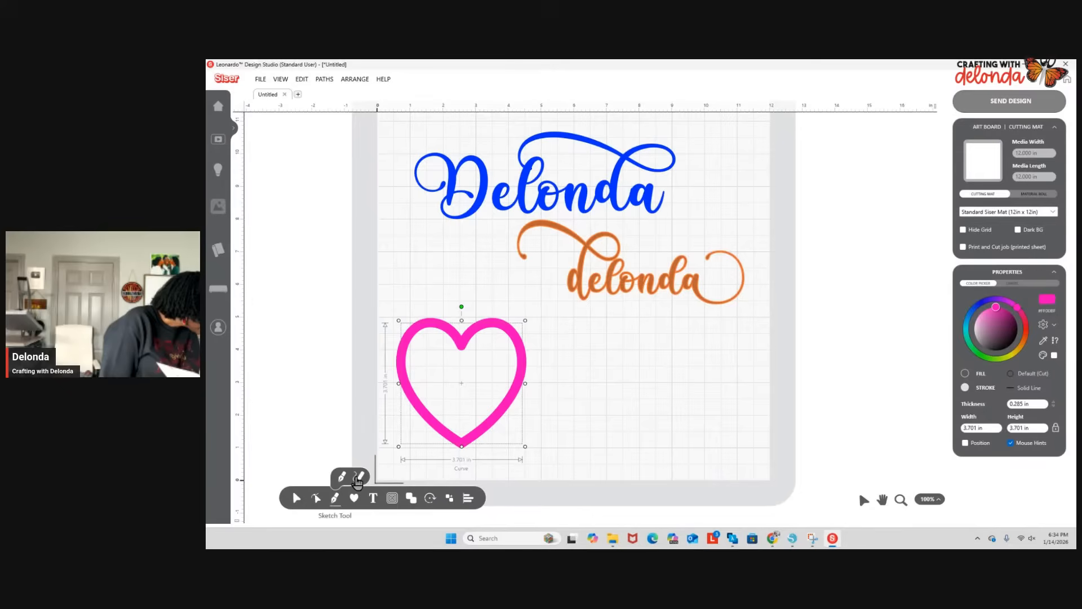
click(341, 477)
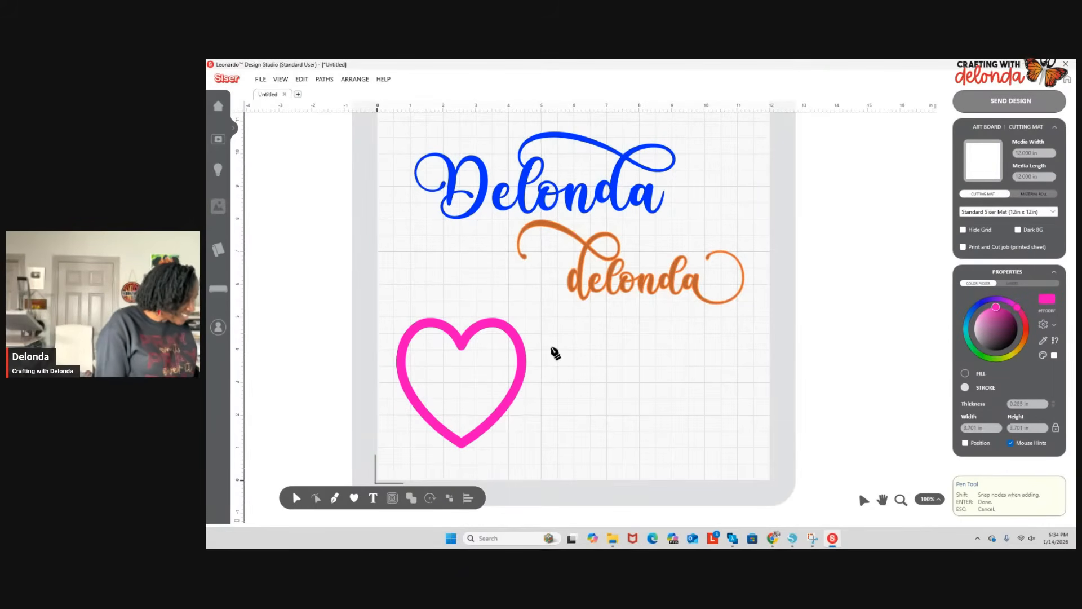
mouse_move(388, 400)
mouse_down()
mouse_move(387, 435)
mouse_move(389, 403)
mouse_move(386, 418)
mouse_up()
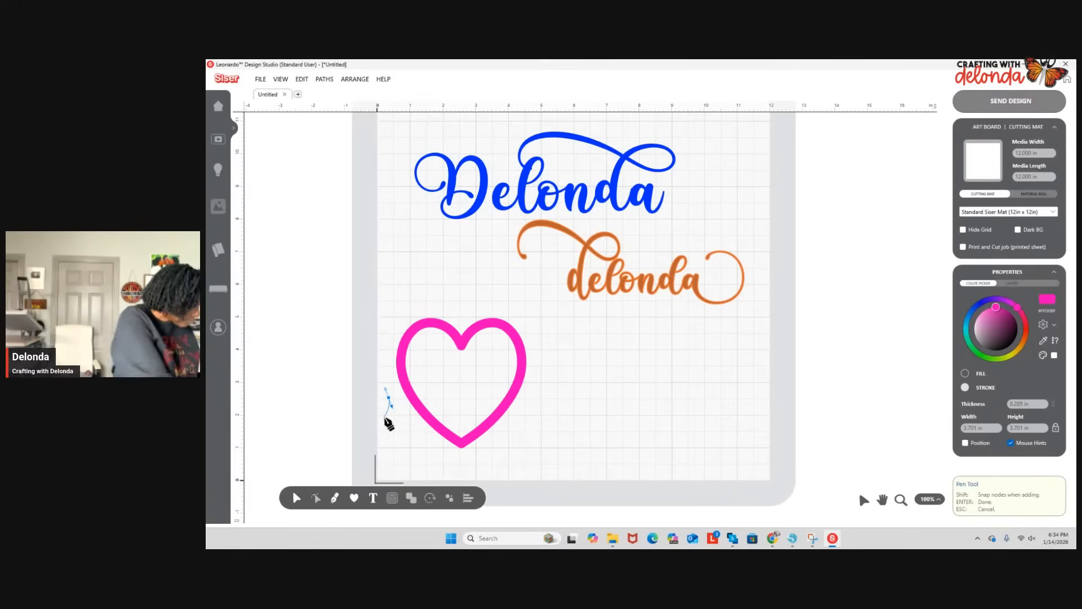
key(Escape)
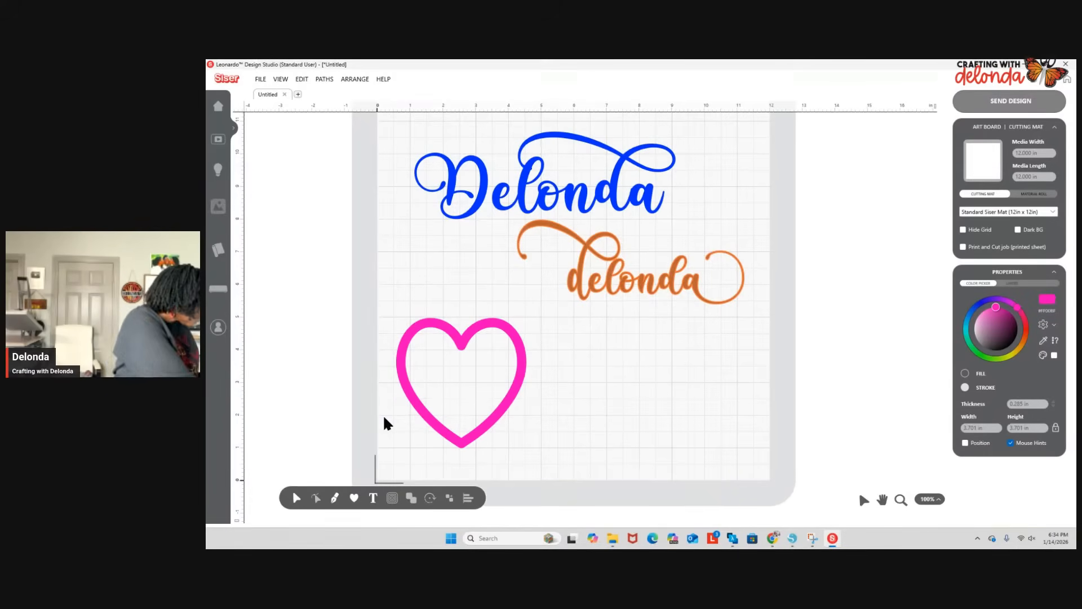
Handwrite the first name with Freehand Sketch across the lower part of the heart, about 2.99 in wide, drawing the capital initial separately.
click(336, 499)
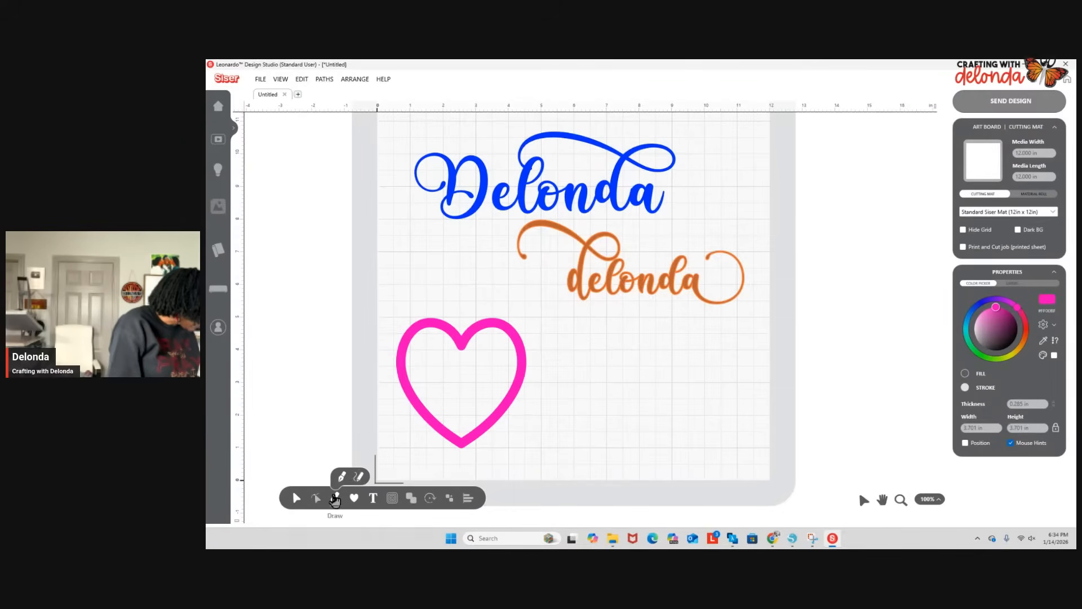
click(358, 478)
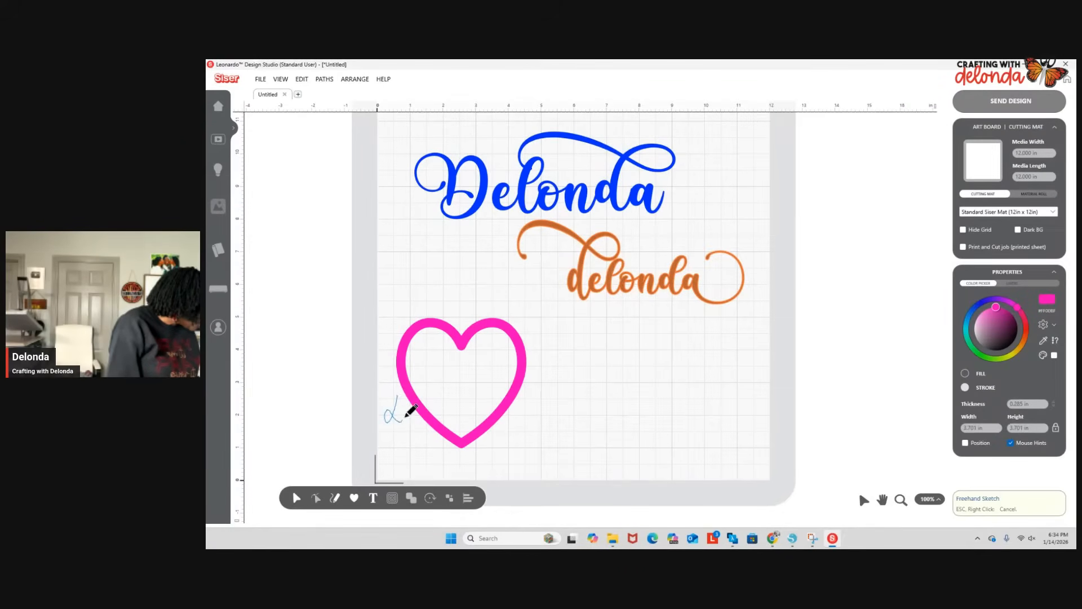
drag(396, 396, 398, 393)
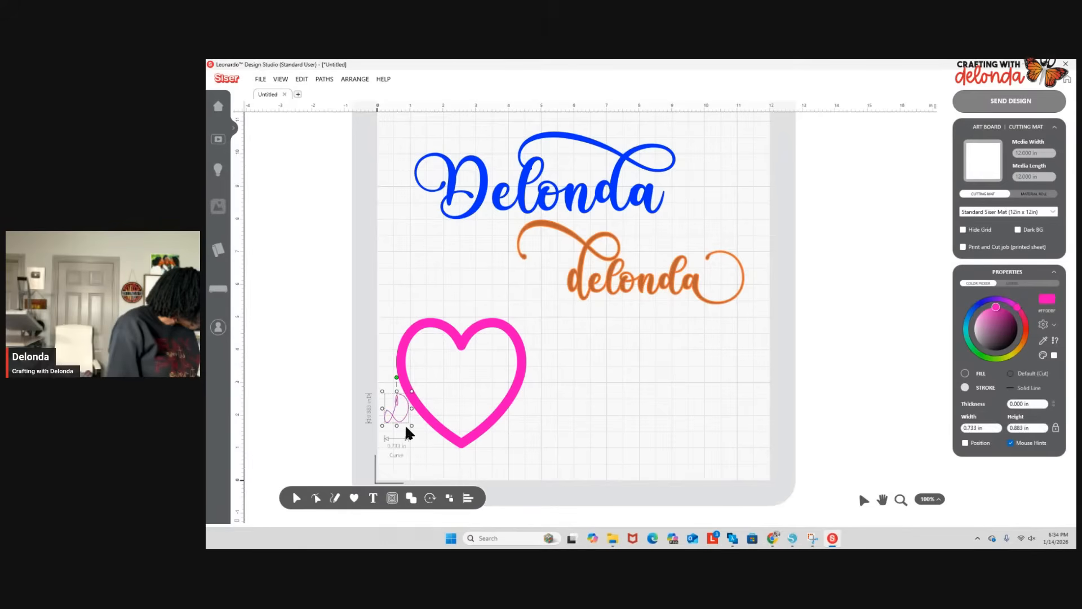
click(337, 499)
click(359, 477)
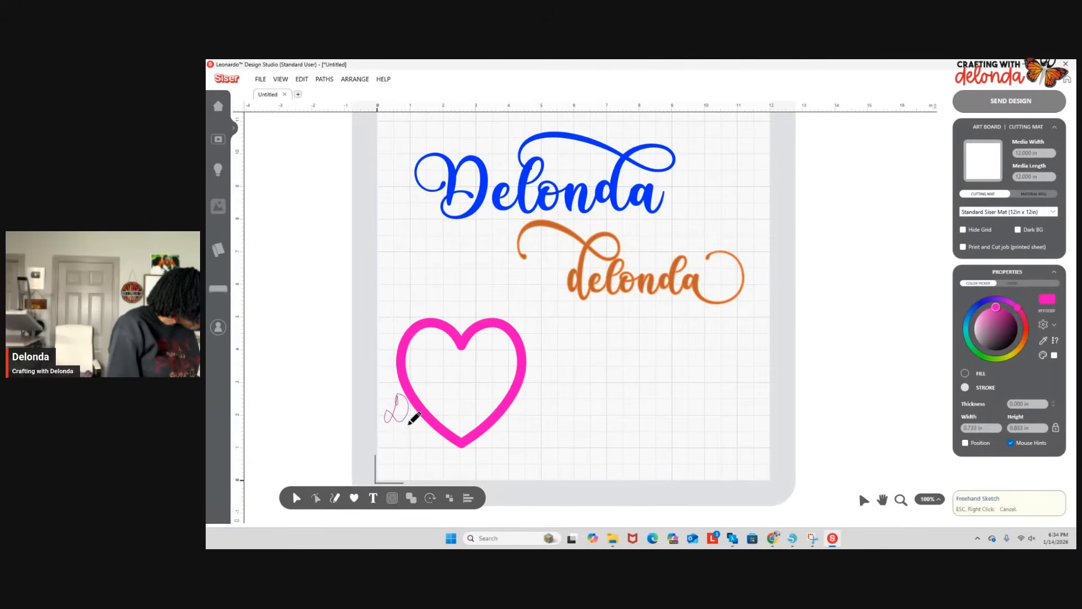
drag(423, 418, 429, 412)
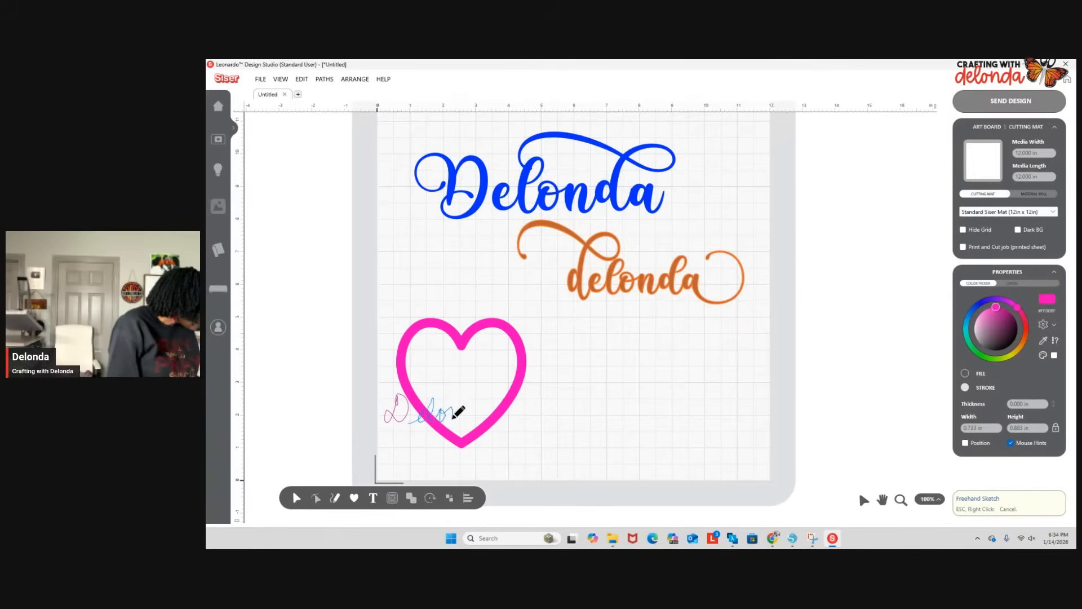
mouse_move(453, 414)
mouse_down()
mouse_move(467, 420)
mouse_move(481, 408)
mouse_move(478, 420)
mouse_up()
click(394, 462)
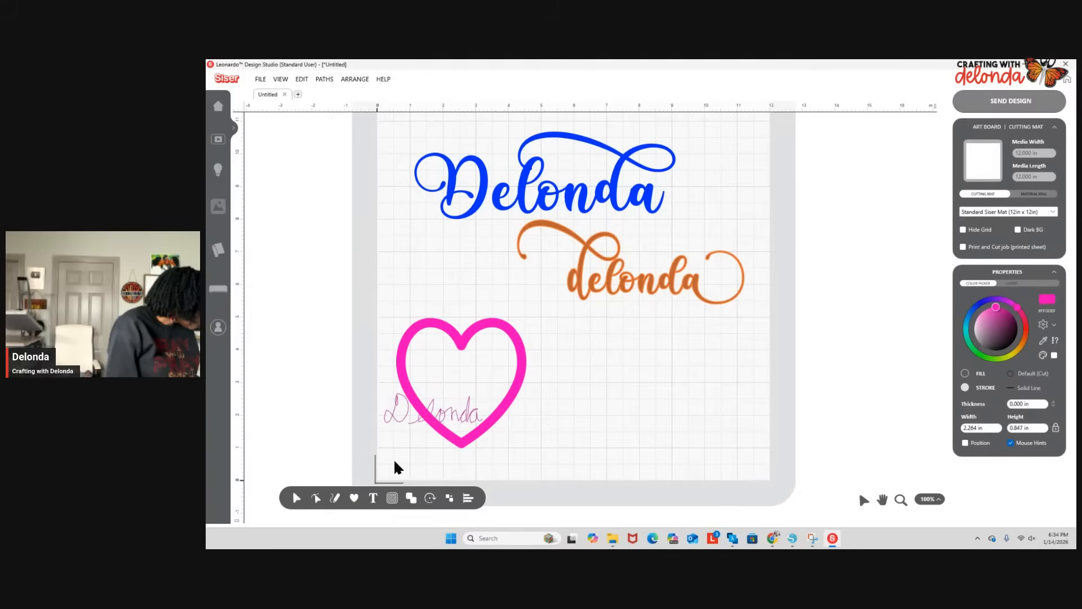
Move the pink heart to the right, clear of the handwritten name, and group the name's two curves.
drag(382, 392, 663, 424)
click(538, 418)
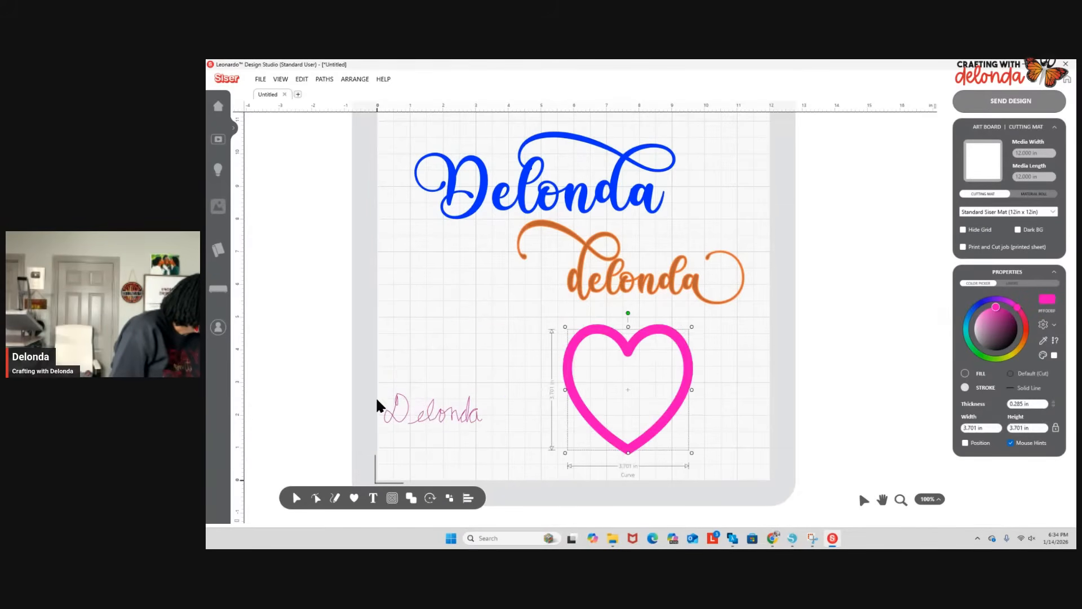
drag(378, 398, 471, 418)
right_click(495, 419)
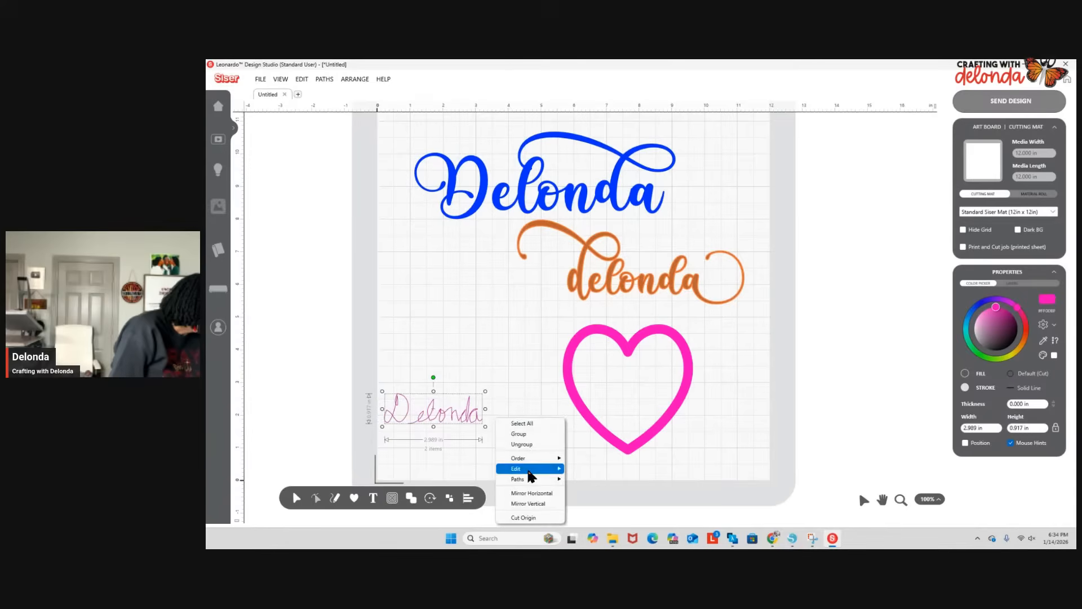
click(535, 434)
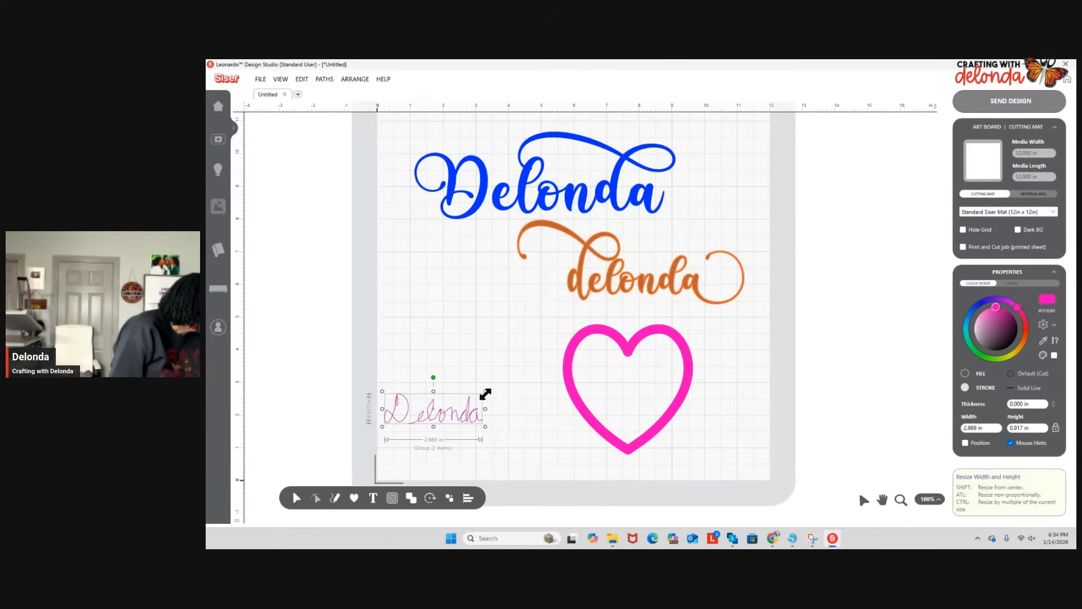
Enlarge the grouped handwritten name to about 4.377 in wide and thicken its stroke to about 0.059 in.
drag(486, 393, 526, 362)
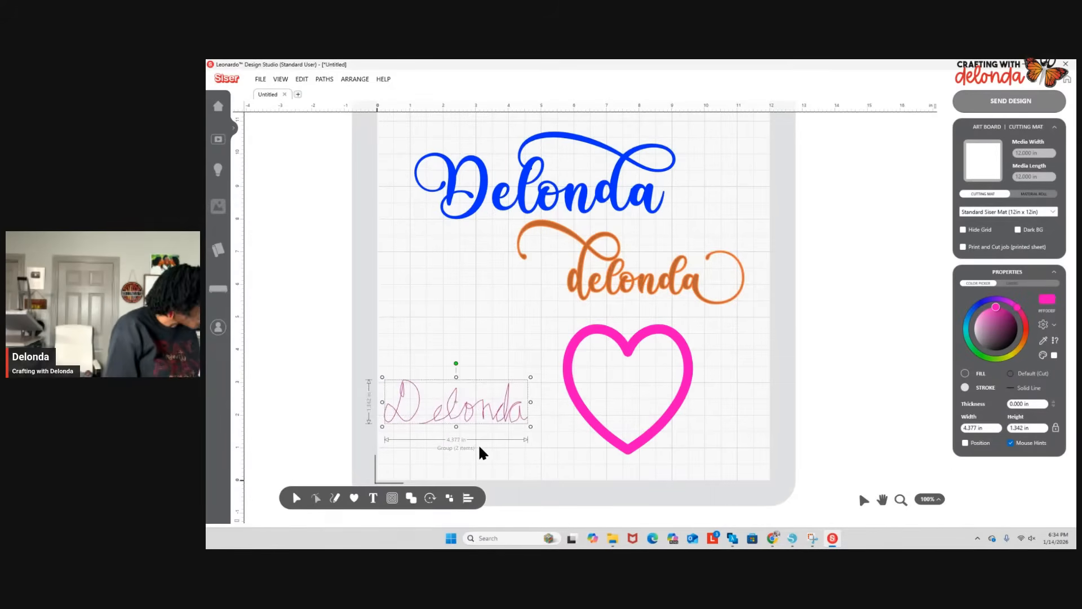
click(1053, 401)
click(1052, 401)
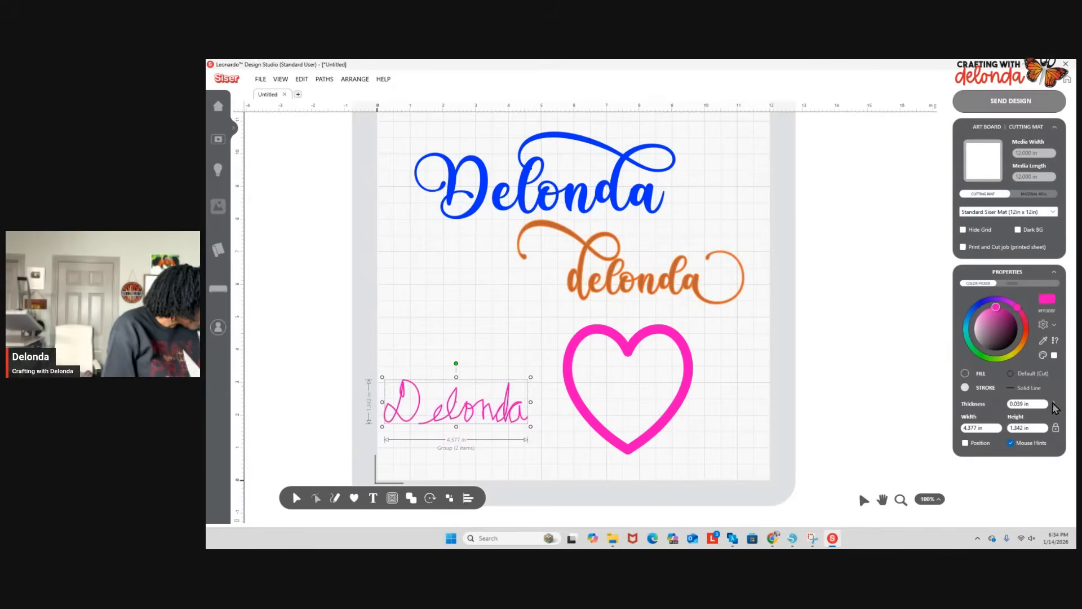
click(1052, 401)
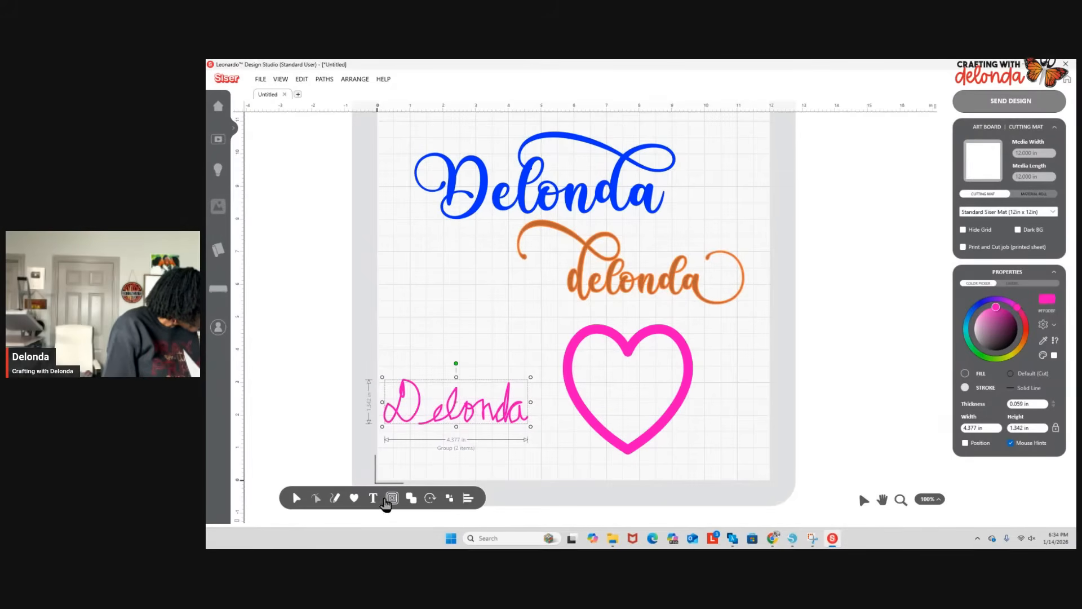
Handwrite "loves" with Freehand Sketch below the handwritten name, about 1.99 in wide.
mouse_move(336, 499)
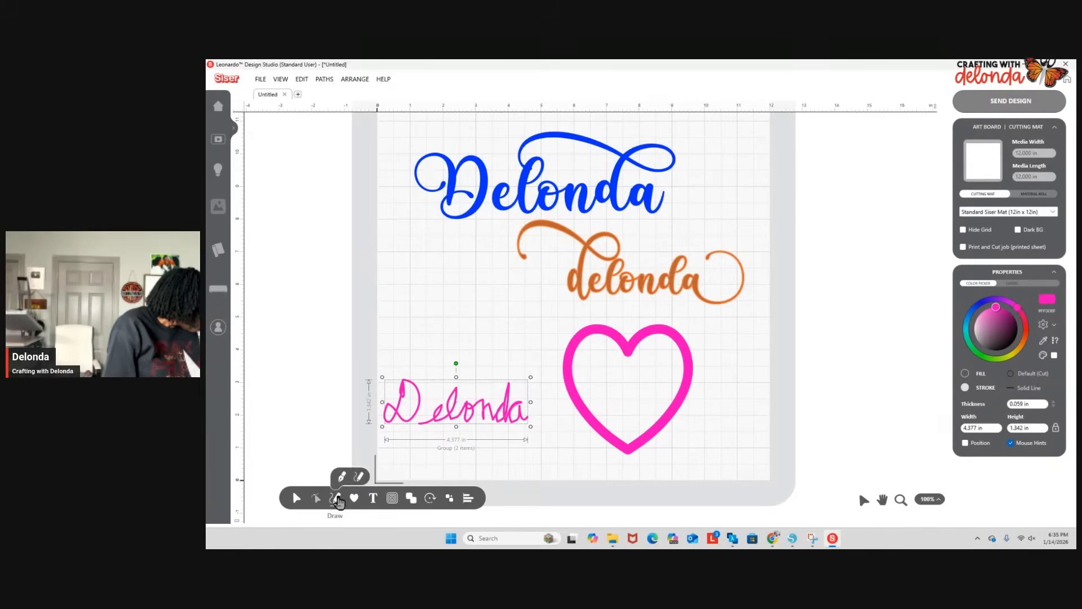
click(361, 478)
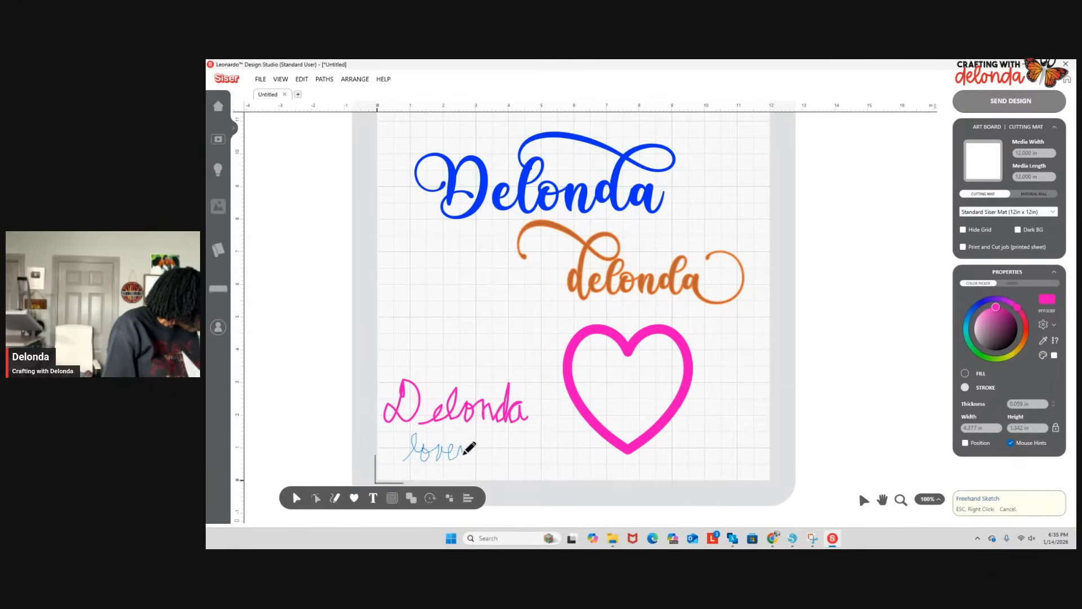
drag(466, 447, 468, 448)
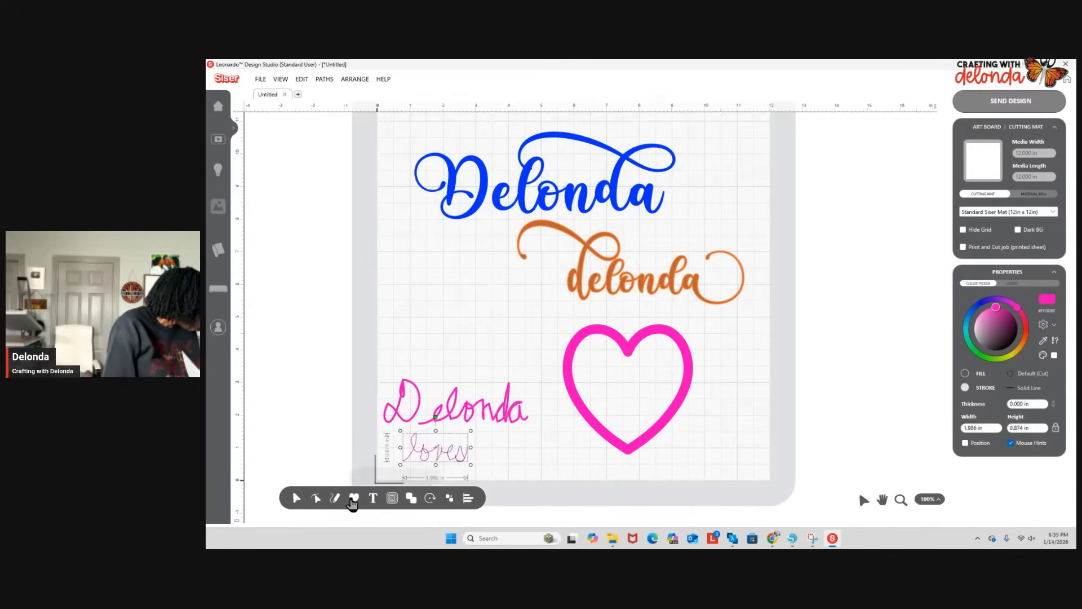
Thicken the stroke of the handwritten word "loves" to about 0.074 in.
right_click(441, 449)
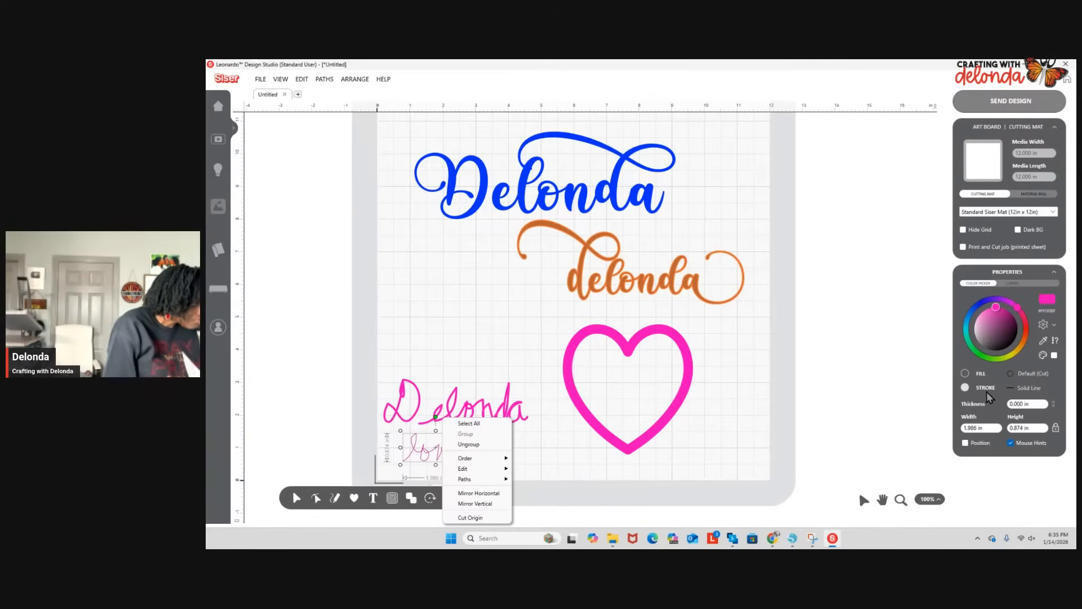
click(1053, 401)
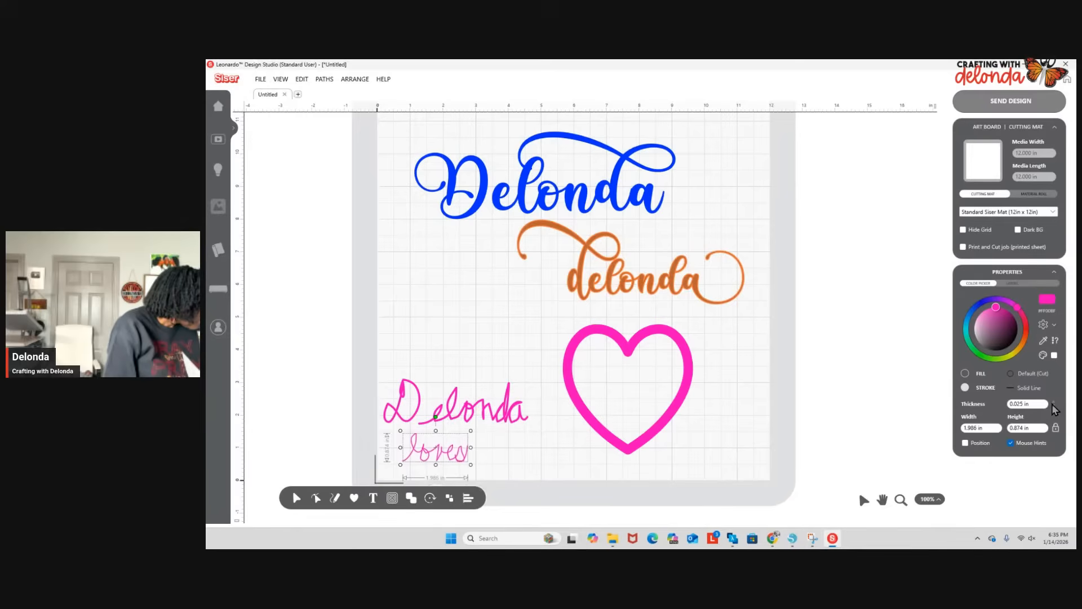
click(1052, 402)
click(1051, 402)
click(1052, 403)
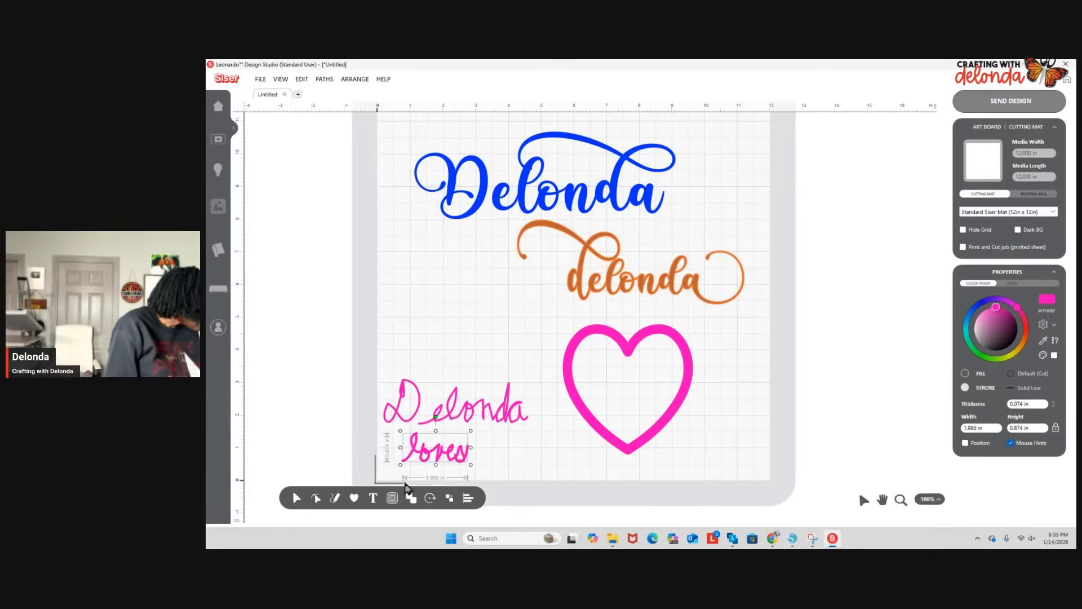
Move the handwritten name and the word "loves" up on the mat, keeping "loves" directly below the name.
click(454, 410)
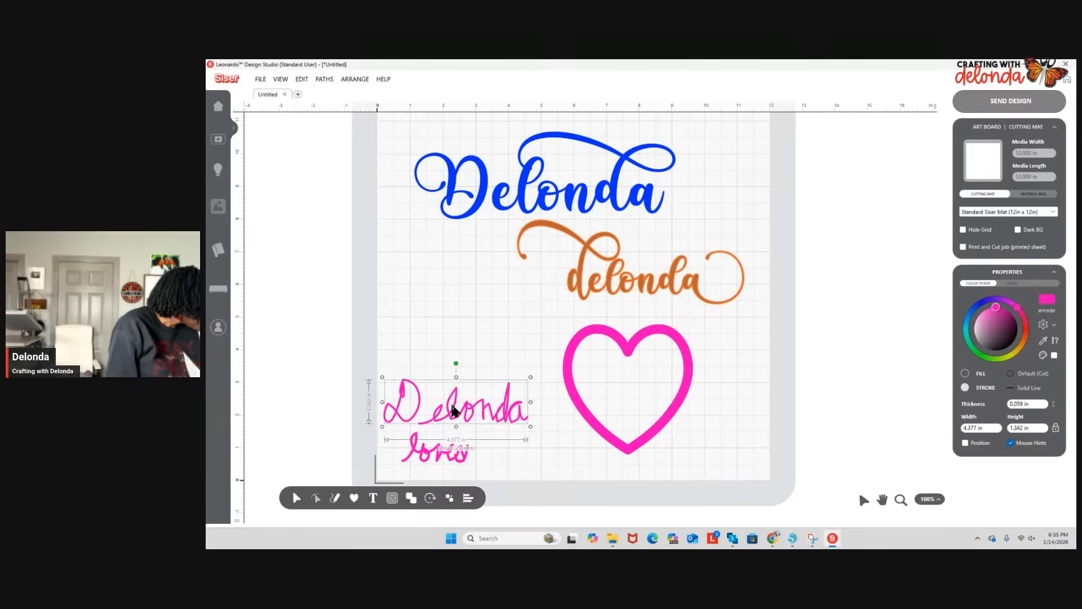
drag(454, 411, 466, 373)
drag(442, 449, 446, 397)
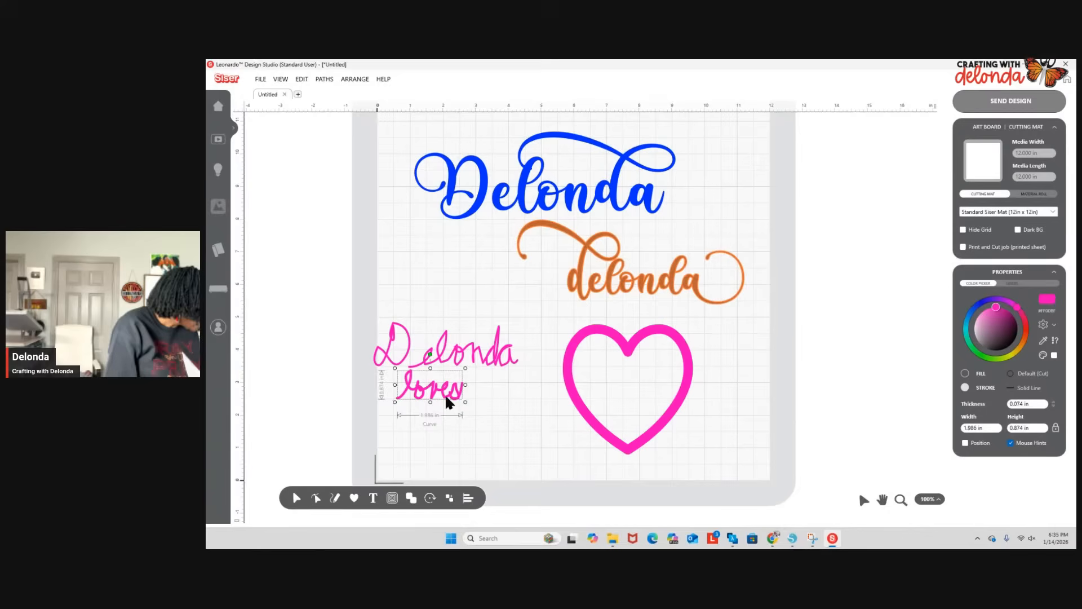
click(334, 498)
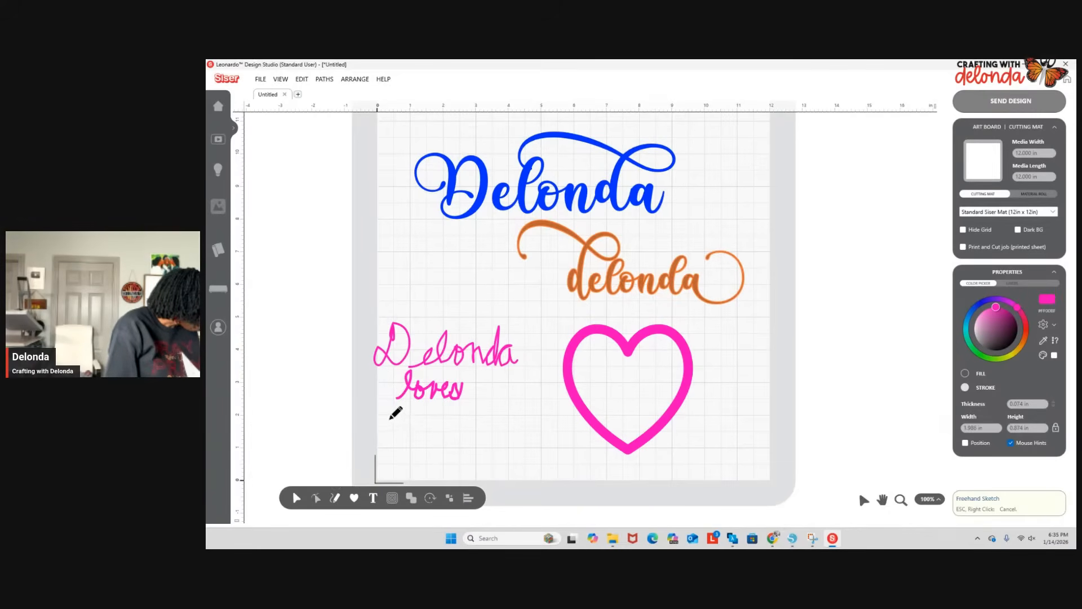
drag(387, 438, 389, 422)
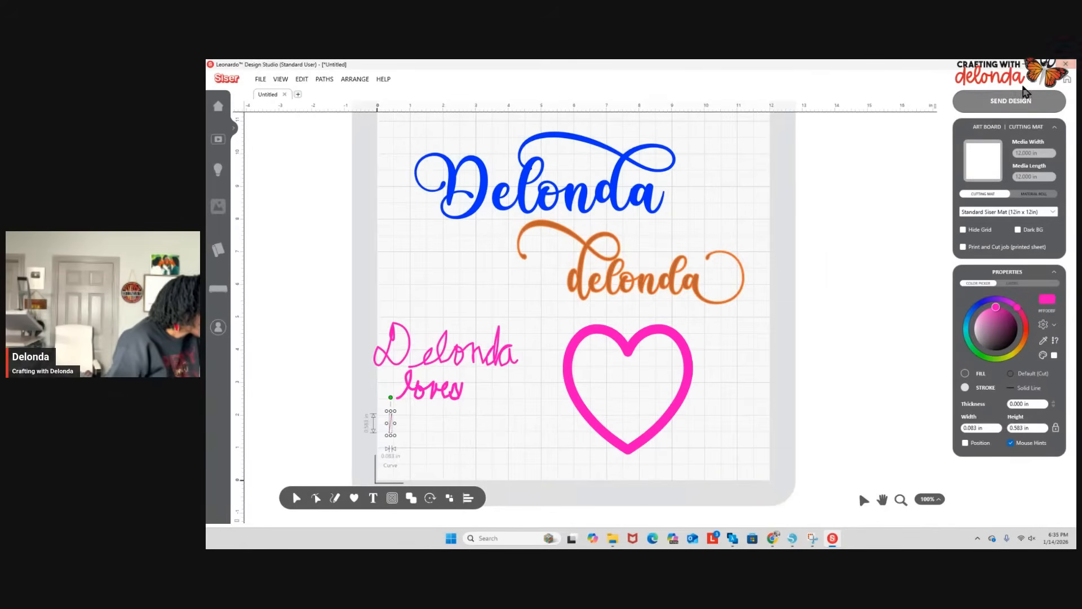
key(ctrl+z)
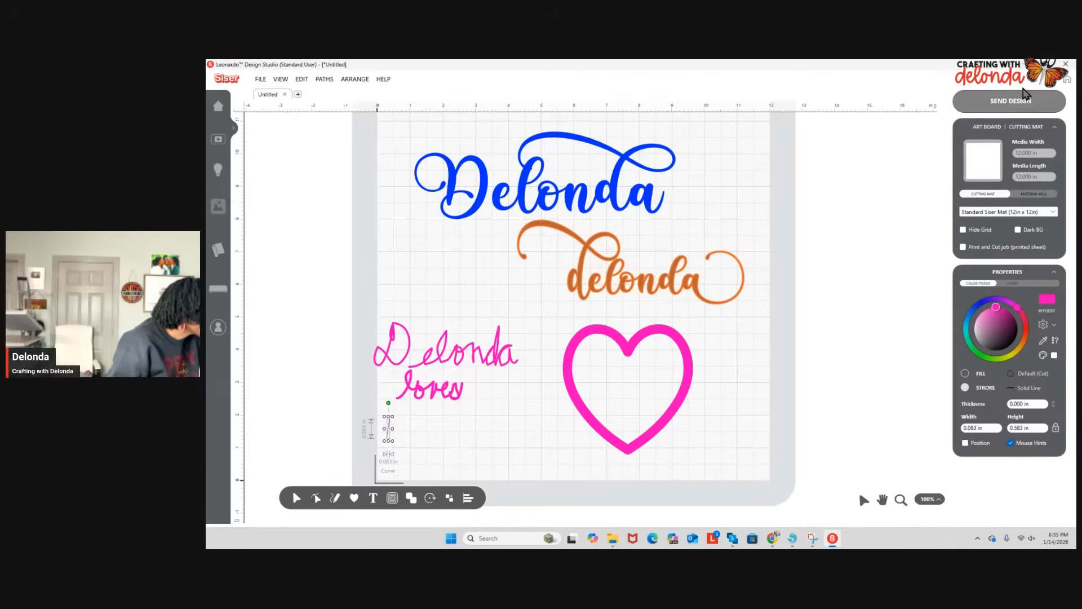
key(ctrl+z)
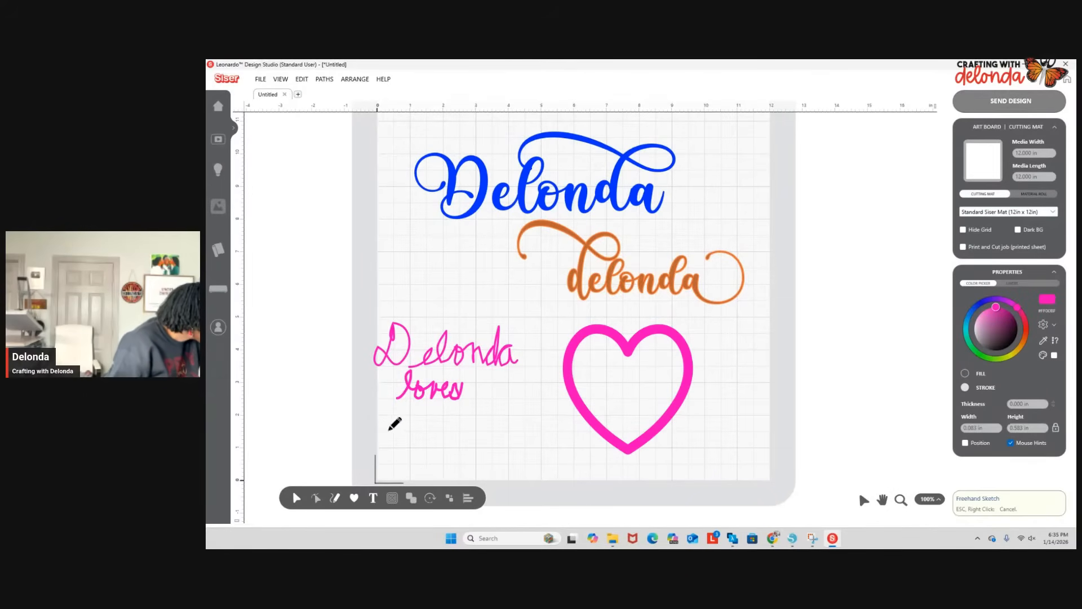
right_click(377, 462)
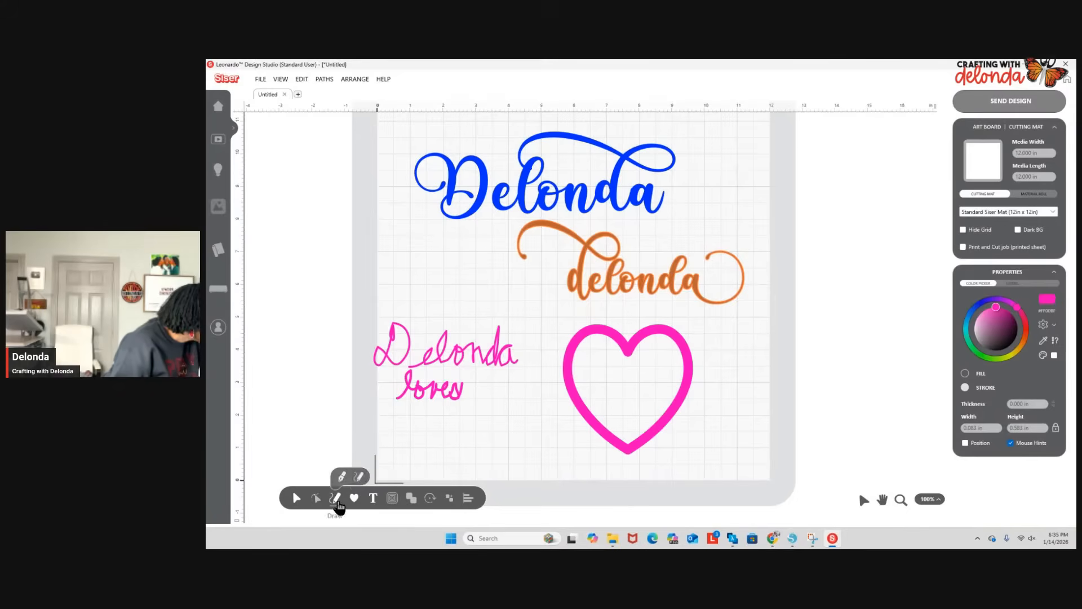
Handwrite "Real" with Freehand Sketch below "loves", about 1.74 in wide and 1.45 in high.
click(355, 477)
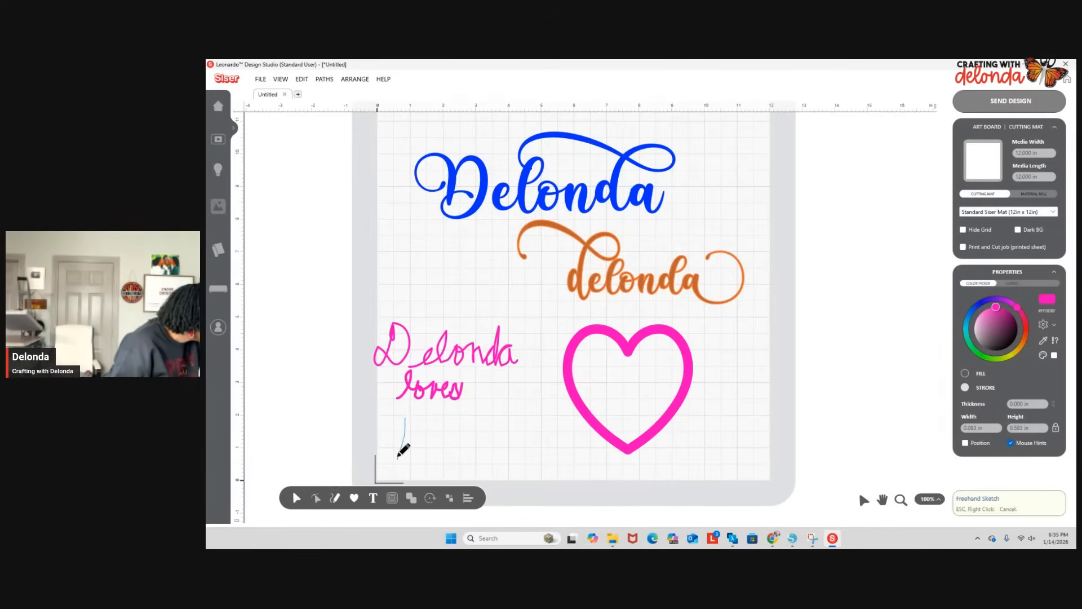
drag(398, 458, 420, 416)
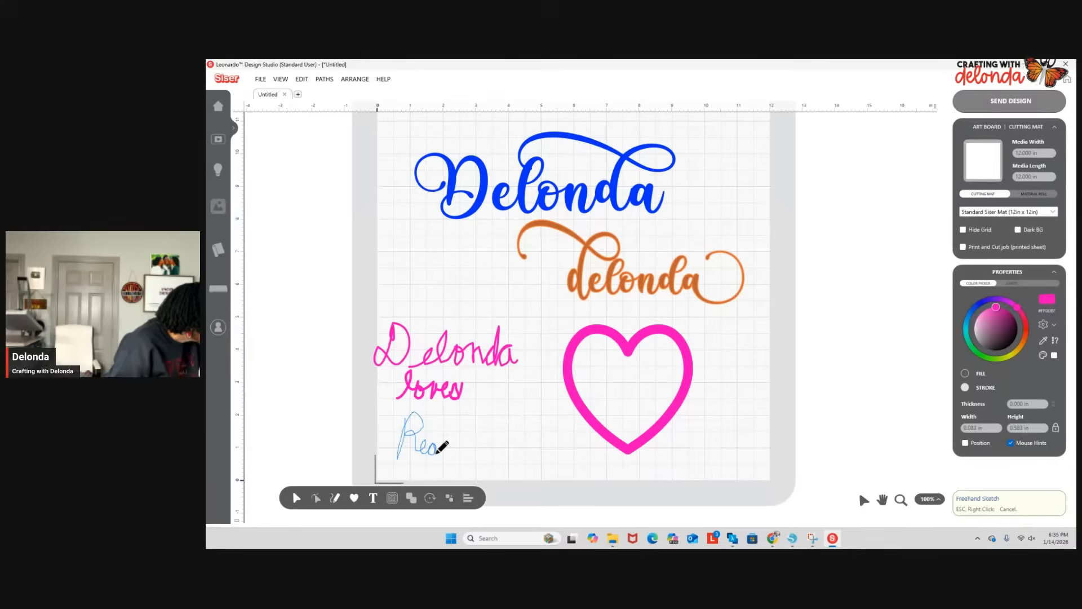
mouse_move(438, 451)
mouse_down()
mouse_move(449, 424)
mouse_move(454, 453)
mouse_up()
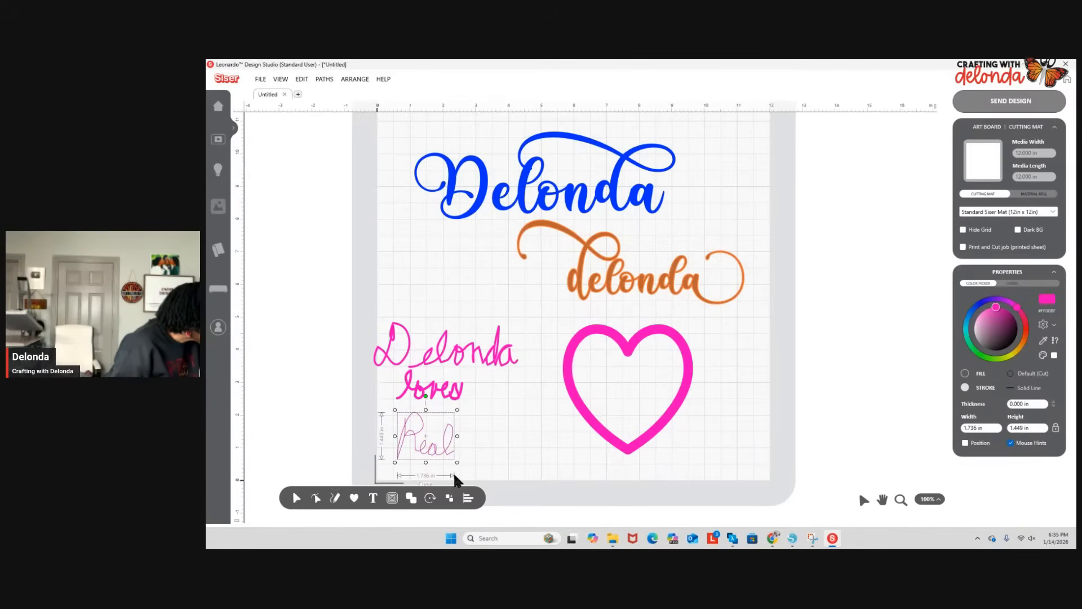
click(473, 435)
mouse_move(337, 502)
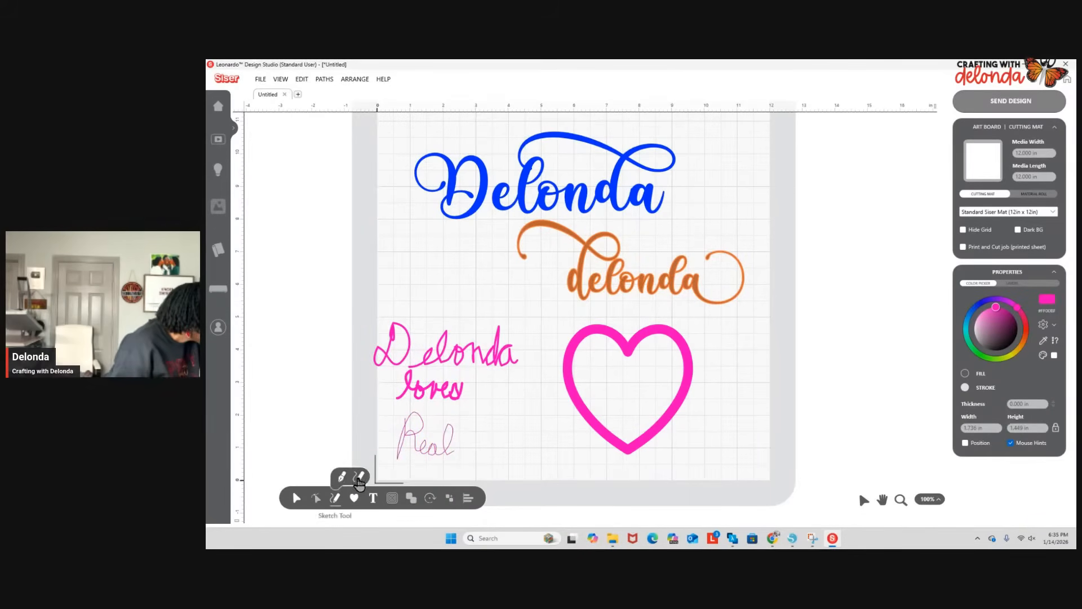
click(342, 476)
drag(473, 421, 472, 458)
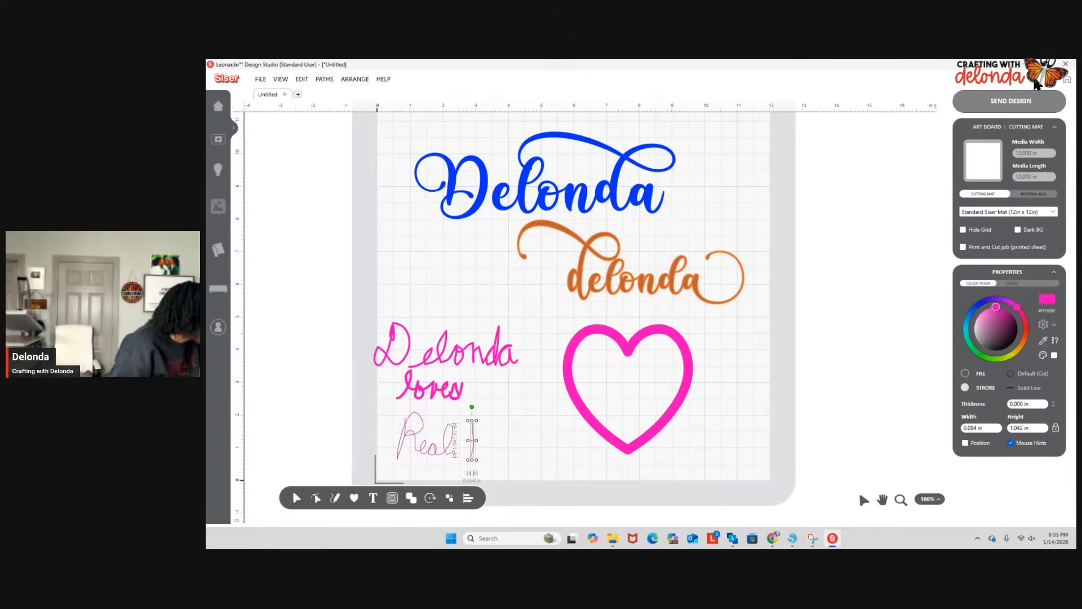
key(ctrl+z)
mouse_move(363, 480)
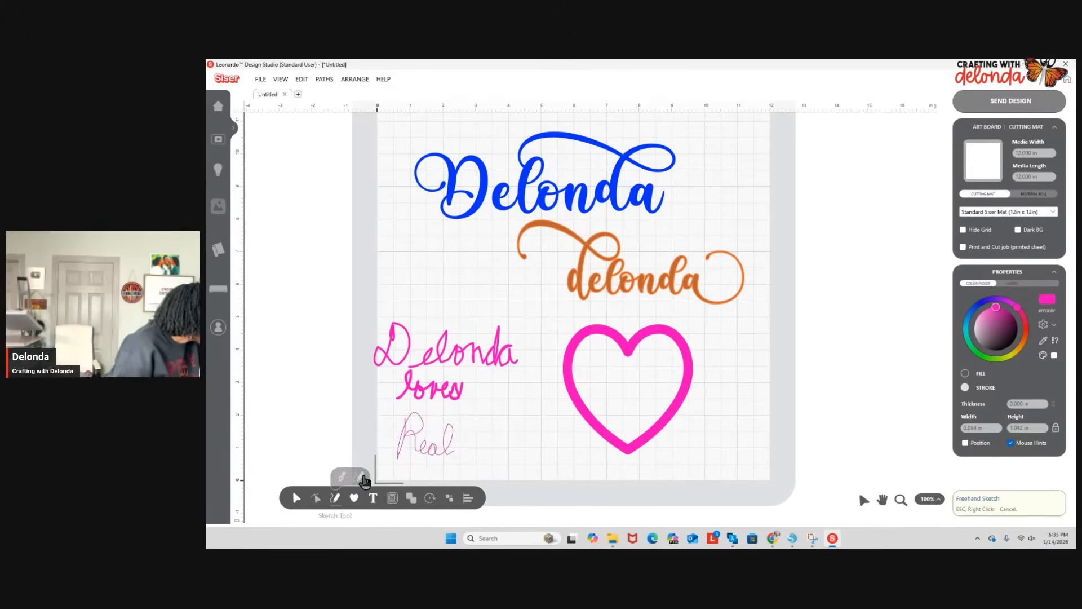
mouse_move(477, 427)
mouse_down()
mouse_move(466, 453)
mouse_move(486, 438)
mouse_up()
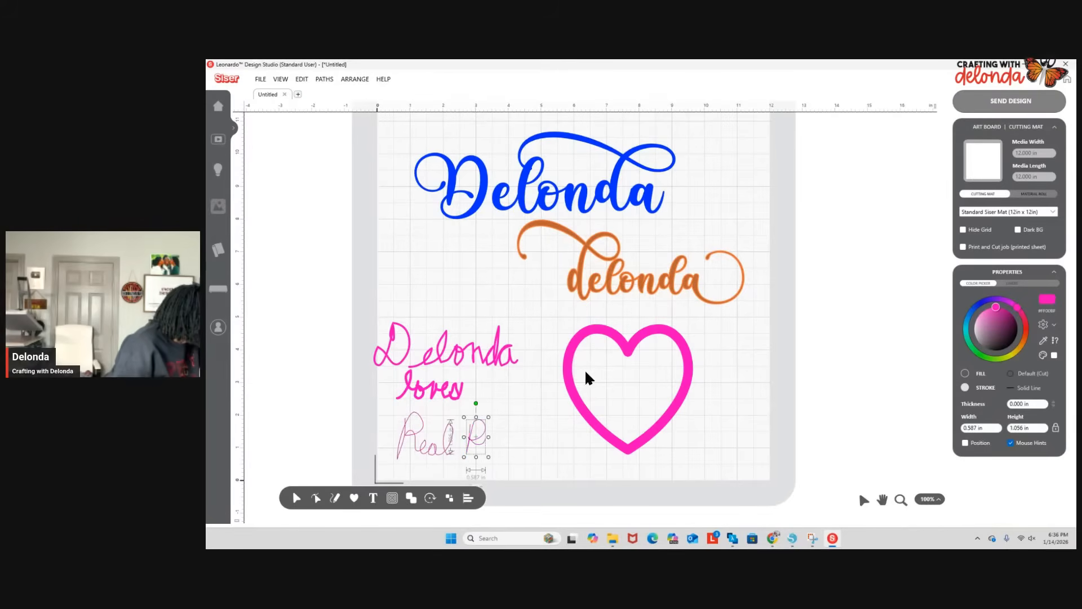
click(1033, 81)
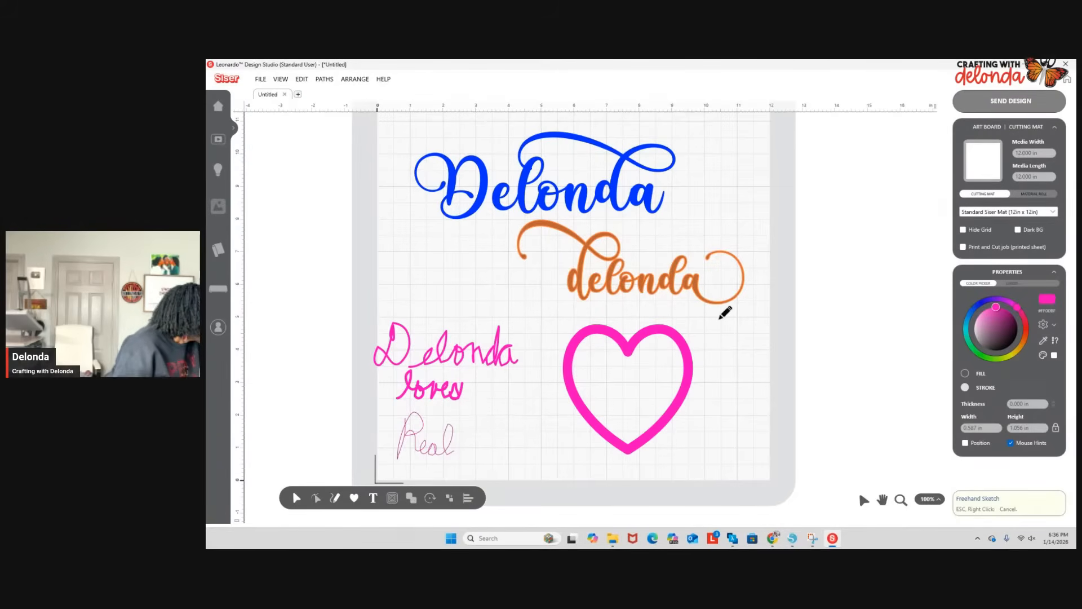
right_click(462, 449)
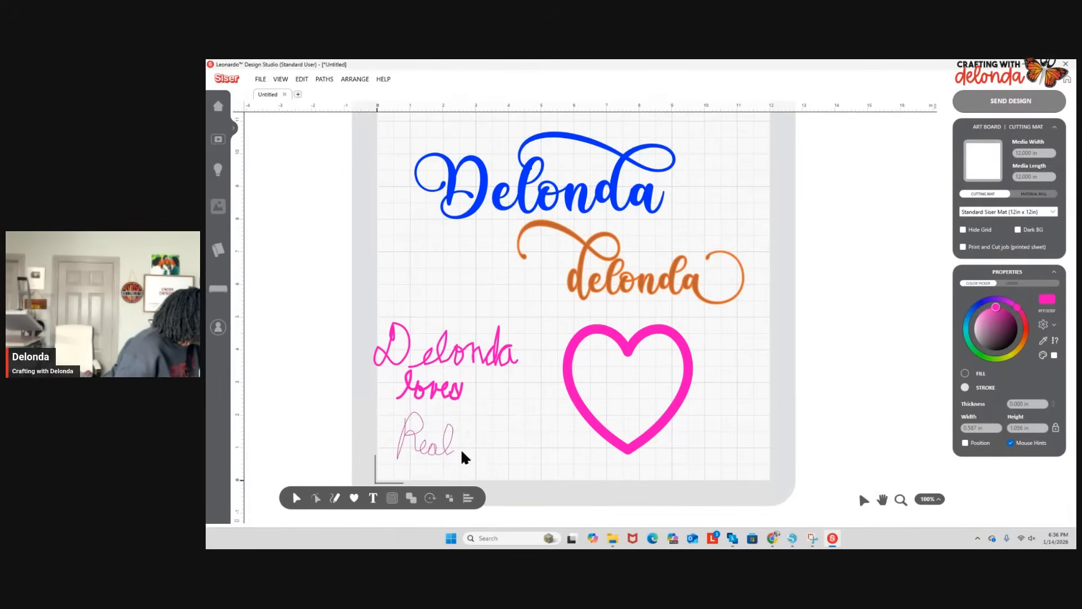
Handwrite "Prayers" with Freehand Sketch beside "Real", using a "P" about 1.14 in high followed by "rayers" about 2.54 in wide.
mouse_move(335, 501)
click(358, 479)
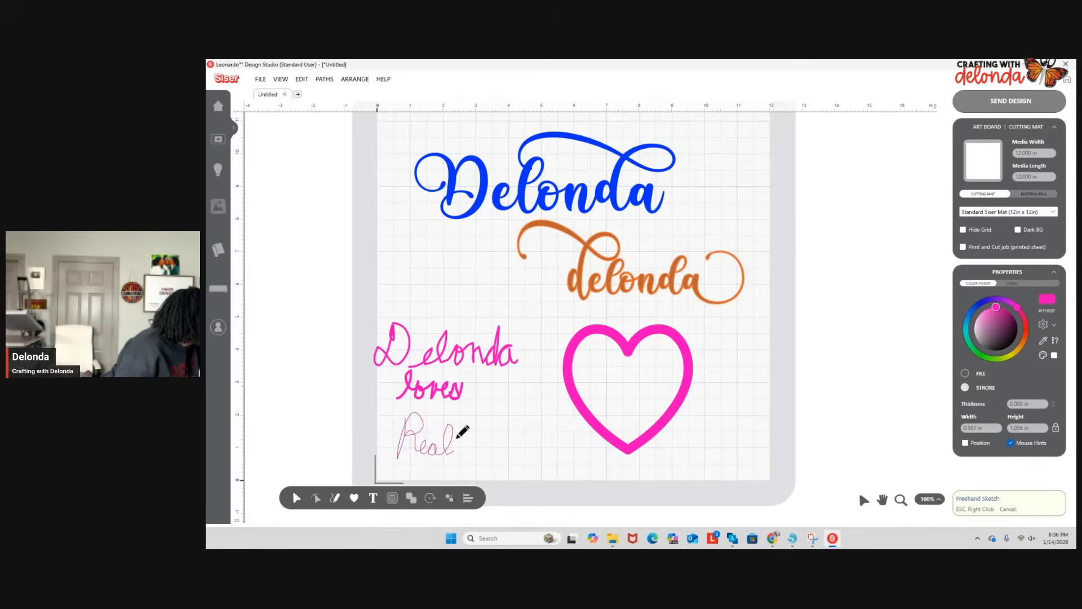
mouse_move(468, 460)
mouse_down()
mouse_move(467, 422)
mouse_move(486, 432)
mouse_move(469, 445)
mouse_up()
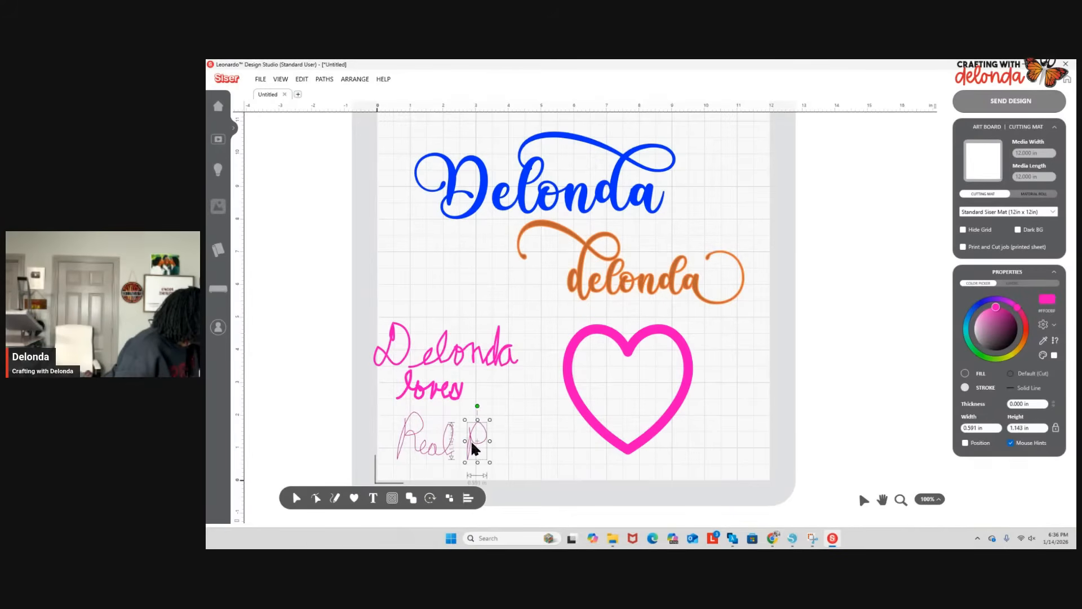
mouse_move(335, 499)
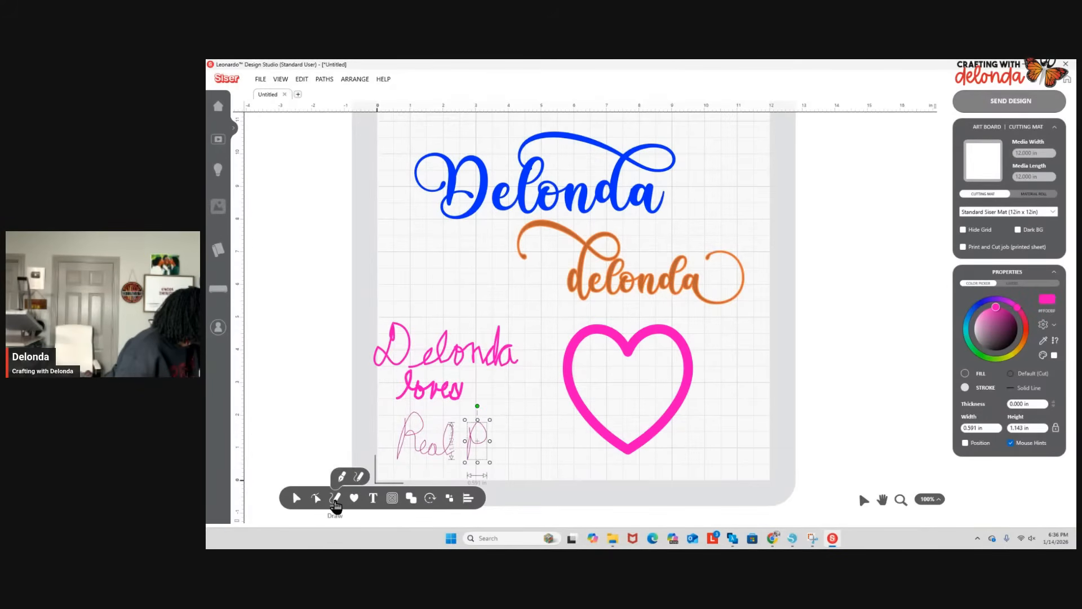
click(358, 478)
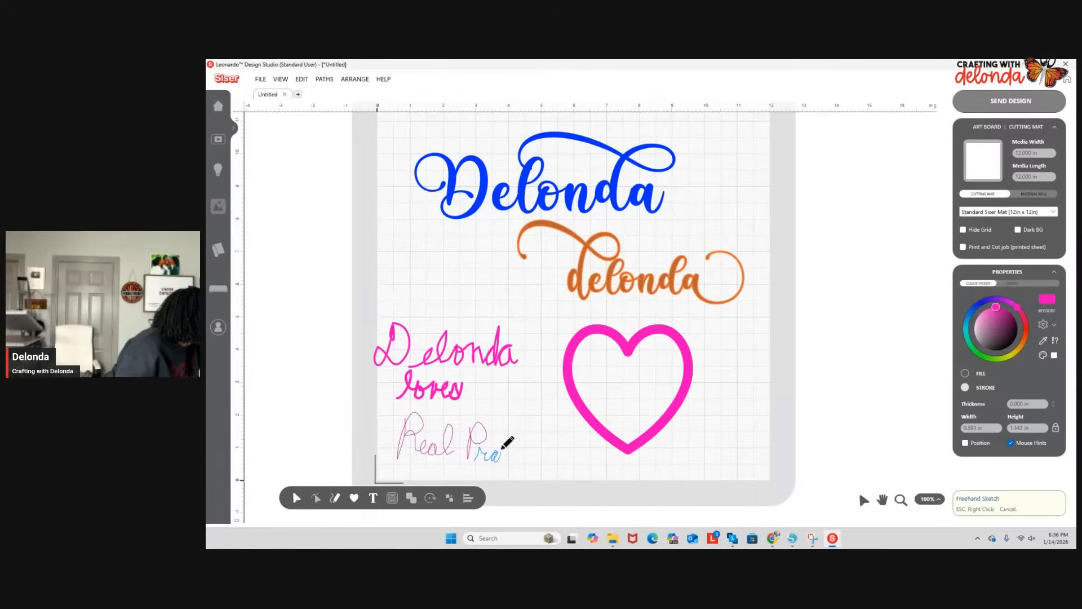
drag(503, 447, 512, 460)
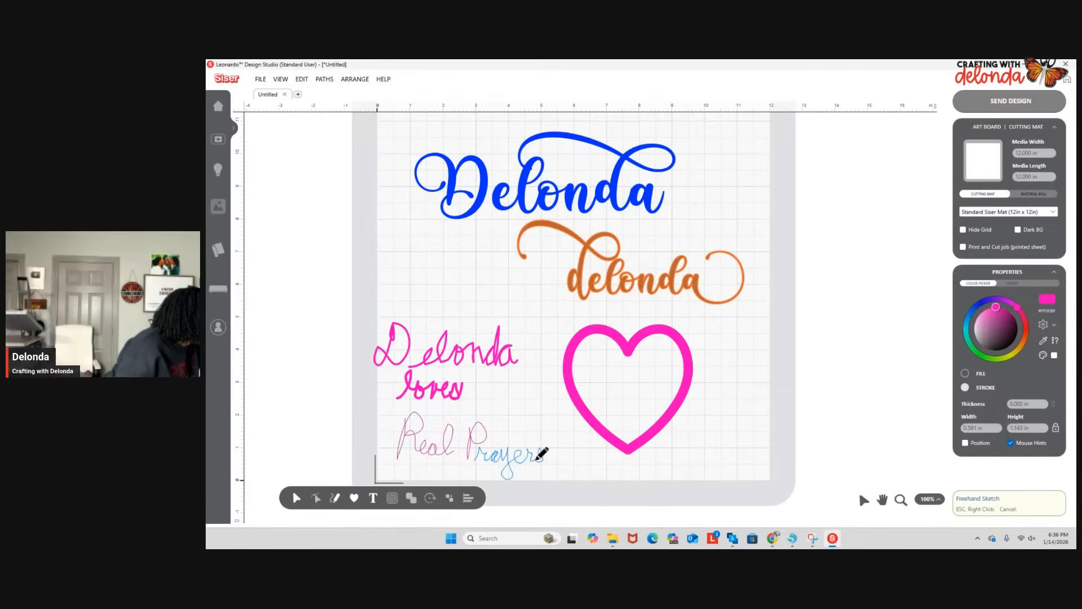
drag(539, 457, 559, 448)
Group the handwritten "Real" and "Prayers" strokes and thicken their stroke to about 0.059 in.
click(351, 448)
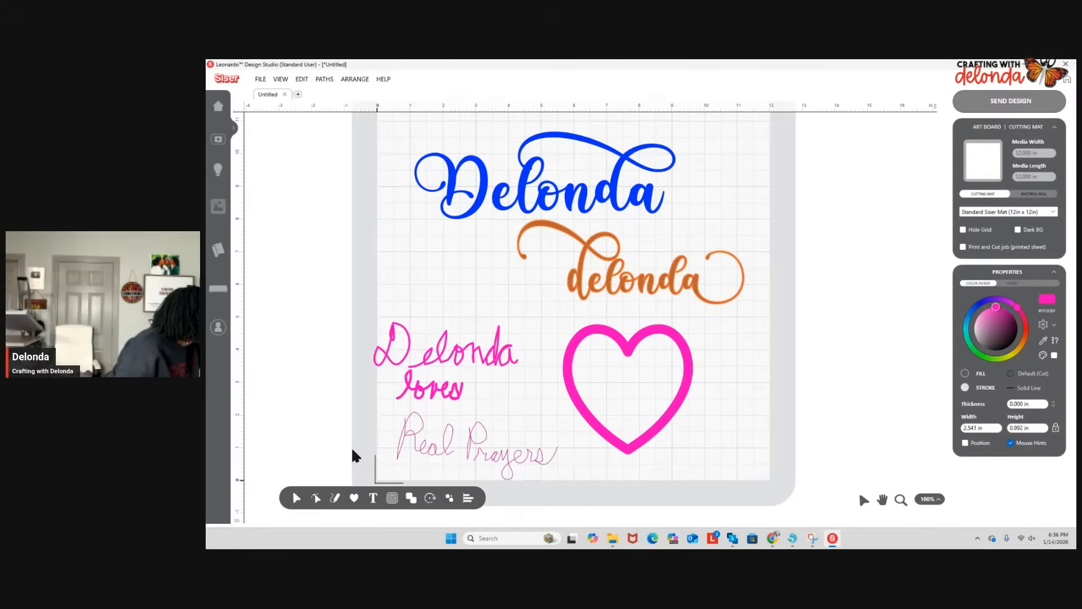
click(403, 439)
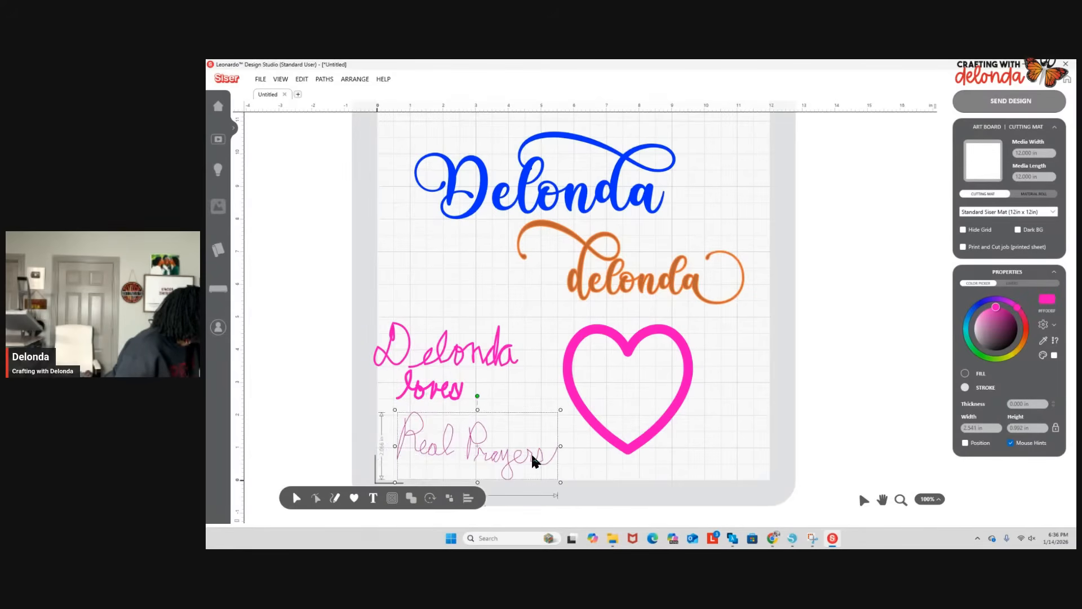
right_click(572, 456)
click(603, 433)
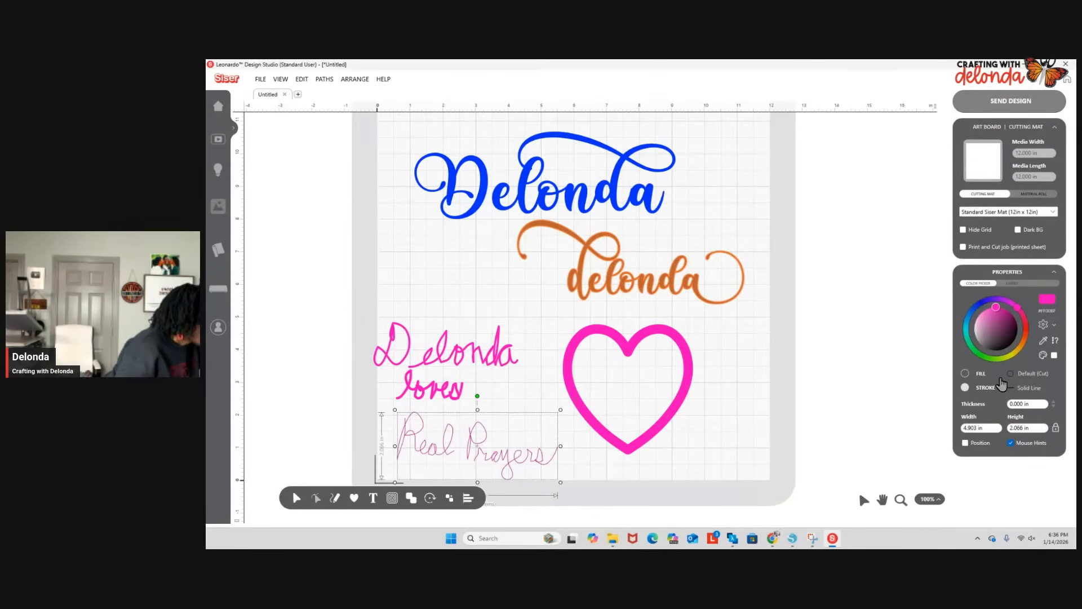
click(1054, 402)
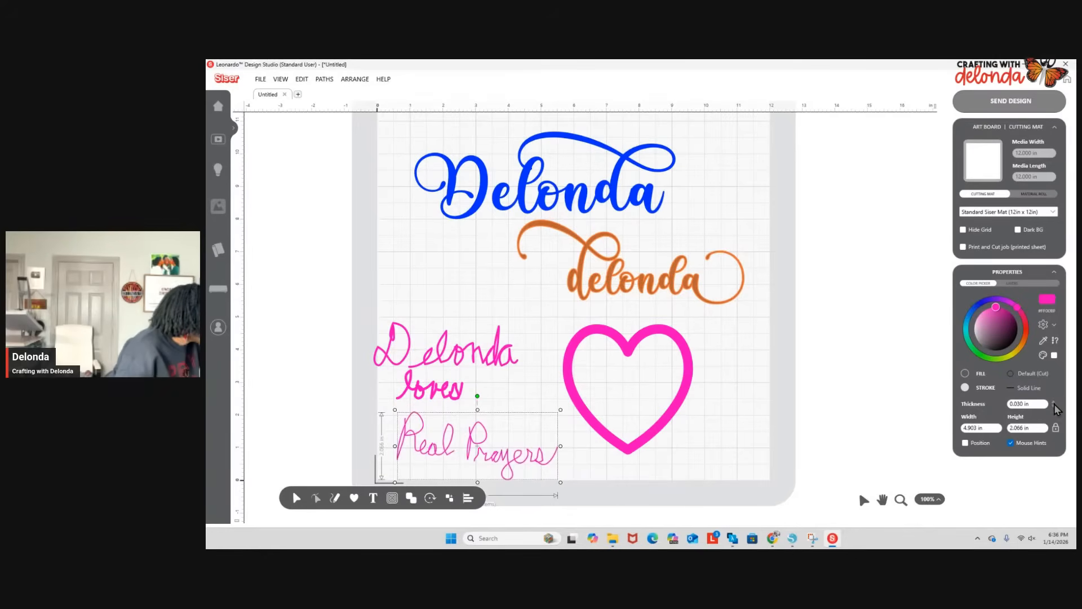
click(1054, 404)
click(1054, 407)
click(1053, 406)
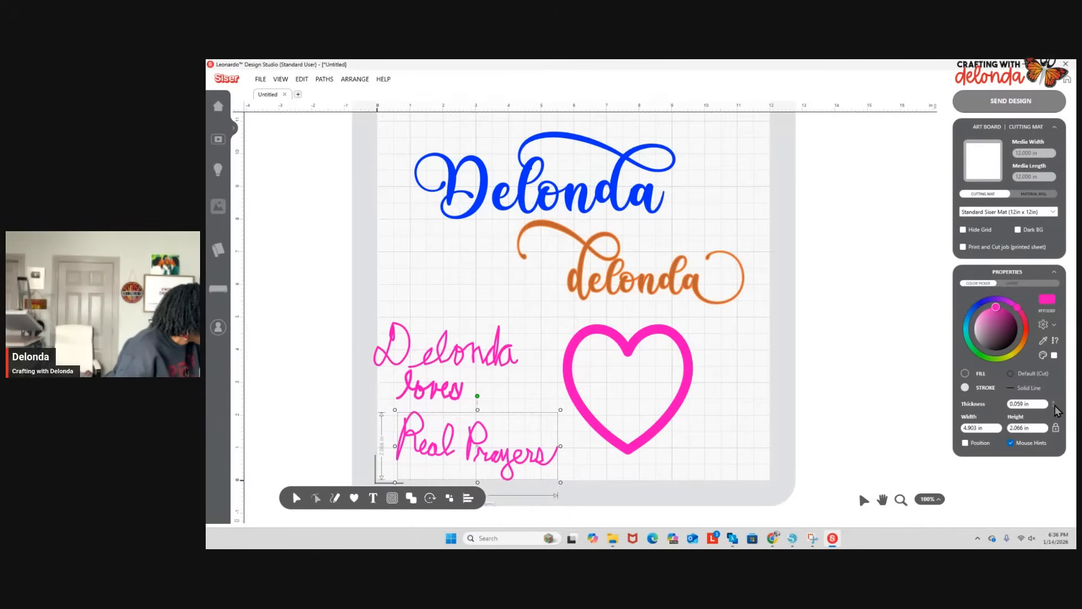
Stack the handwriting closely by moving "Real Prayers" up and left and shifting "loves" and the handwritten name right above it.
drag(498, 461, 469, 447)
drag(461, 393, 514, 366)
click(500, 359)
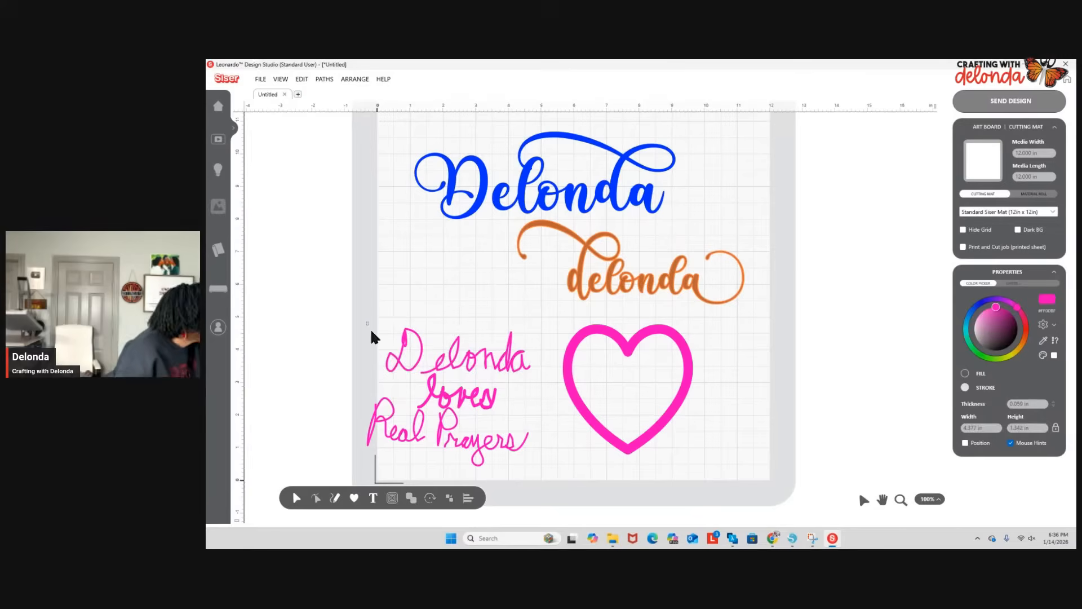
Center-align the three handwritten lines with each other horizontally and group them.
drag(364, 325, 538, 473)
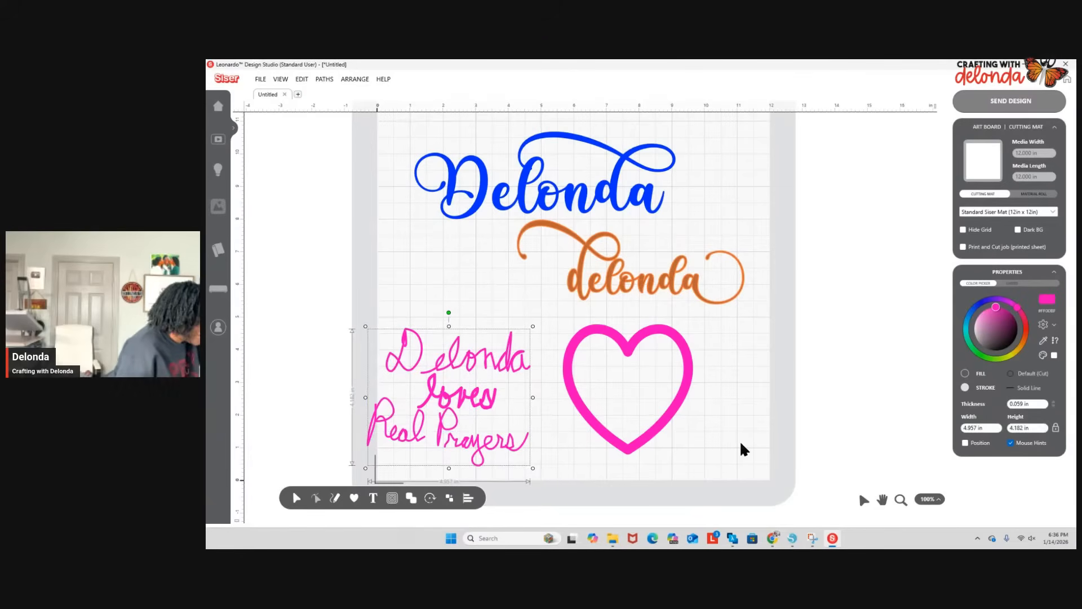
click(355, 79)
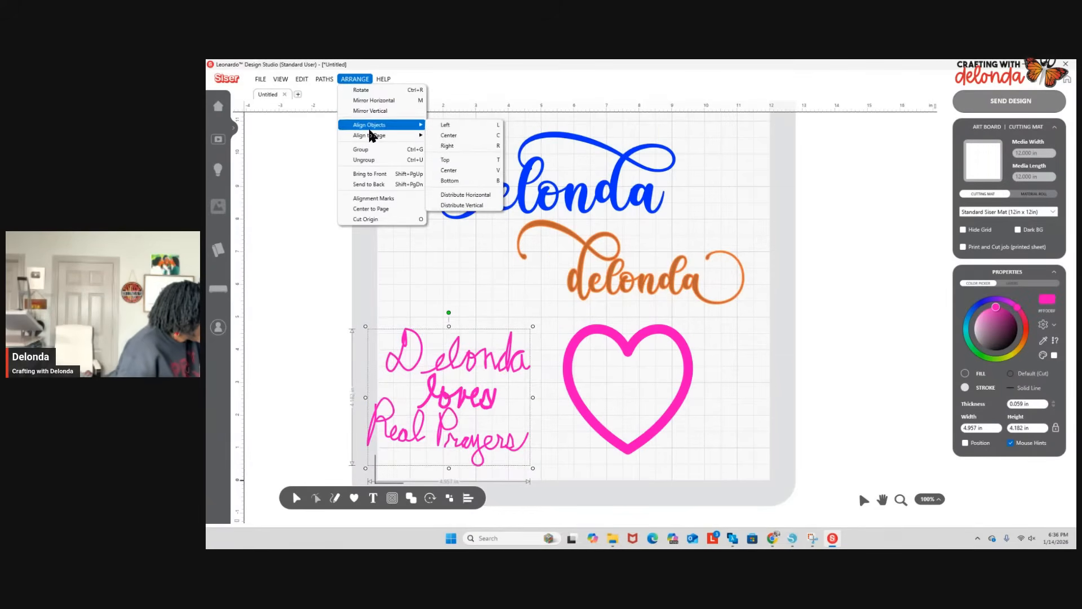
click(471, 136)
right_click(551, 440)
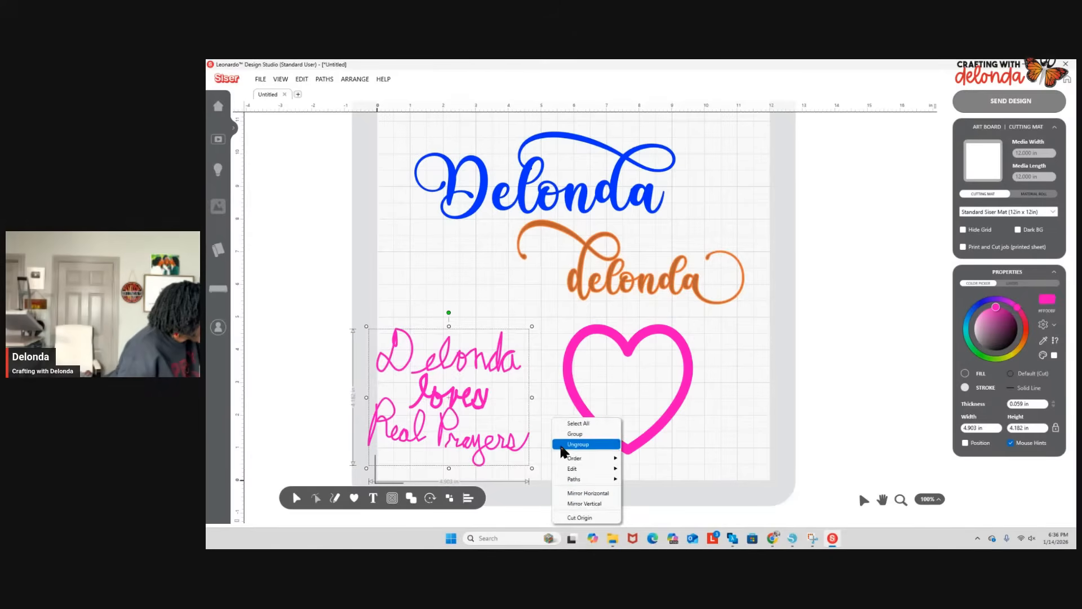
click(562, 435)
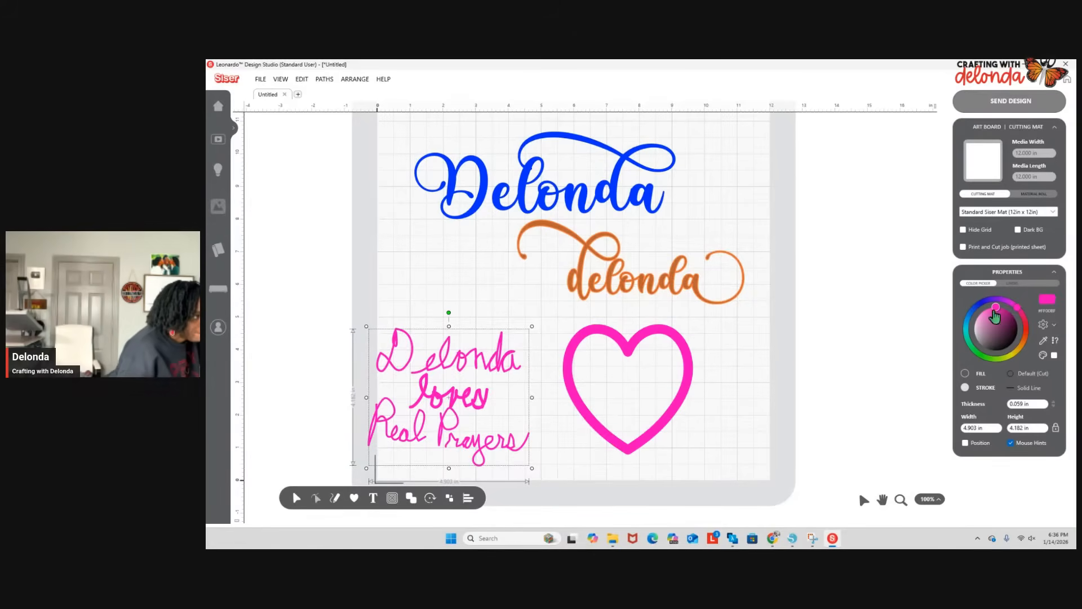
Recolor the grouped handwriting blue and fit it inside the pink heart at about 2.44 in wide.
drag(1019, 309, 972, 310)
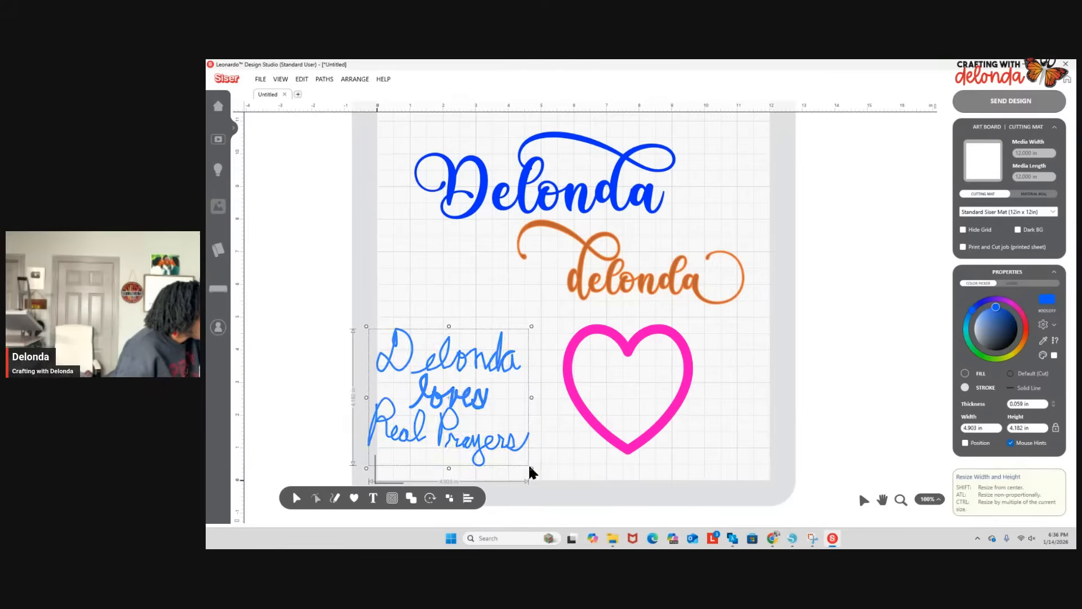
drag(528, 464, 454, 410)
drag(409, 369, 626, 385)
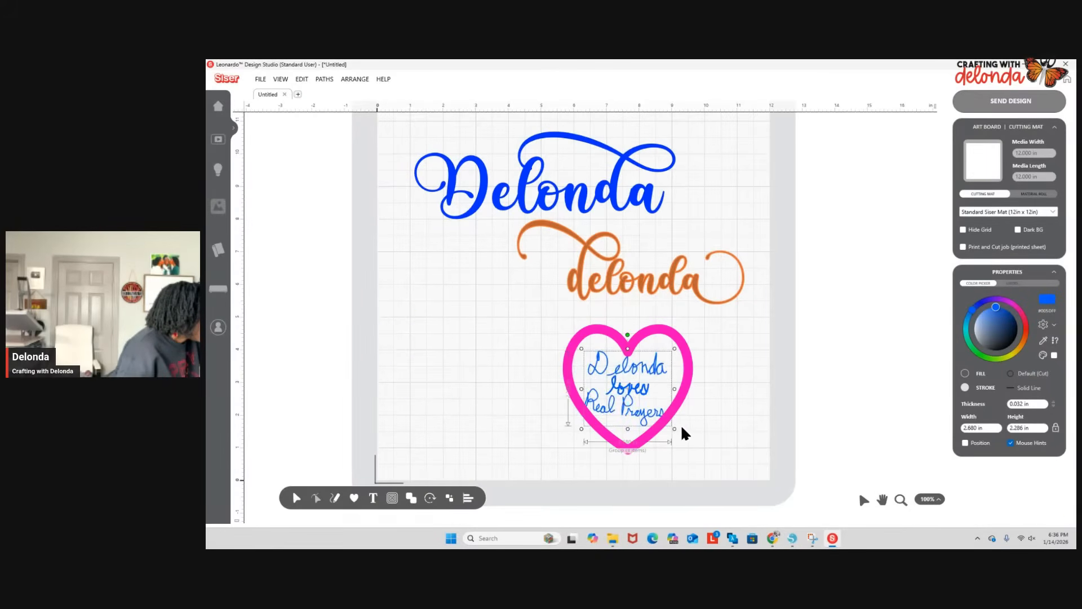
drag(671, 427, 665, 422)
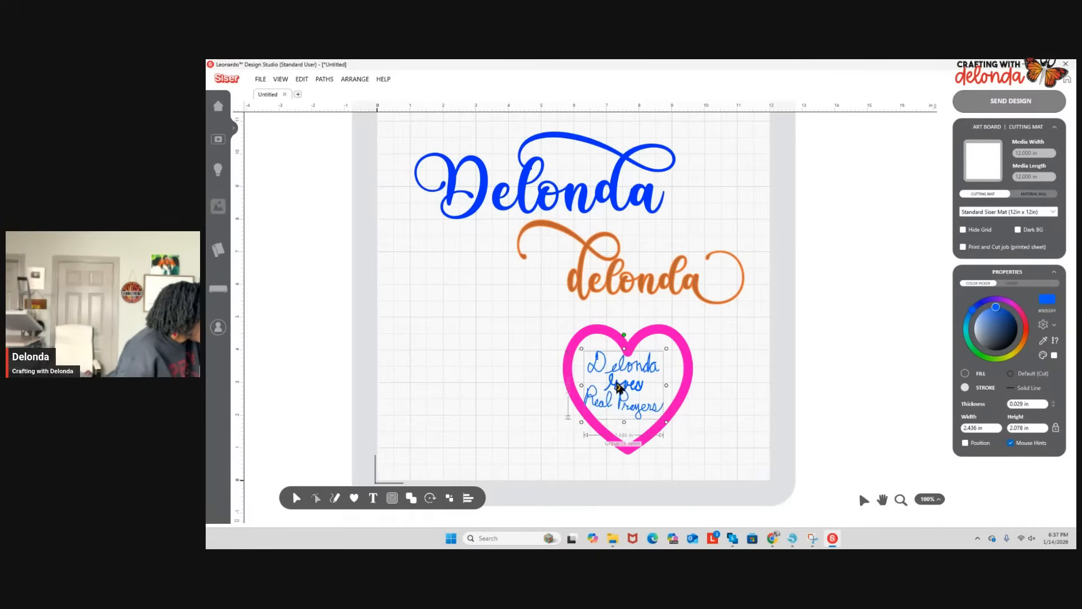
drag(624, 385, 630, 390)
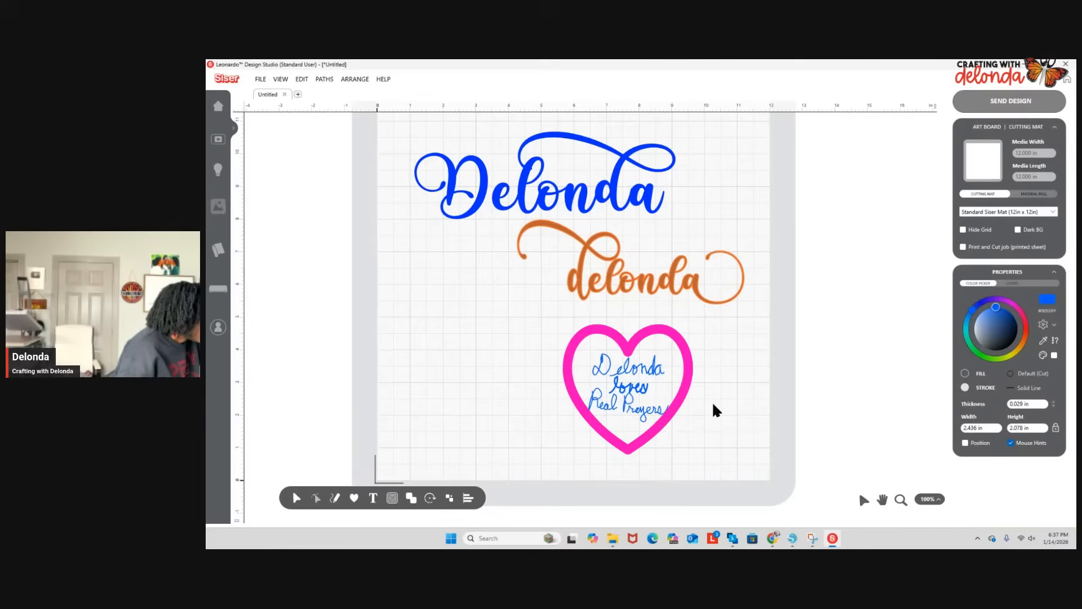
Group the pink heart with the blue handwriting inside it.
click(712, 401)
click(626, 380)
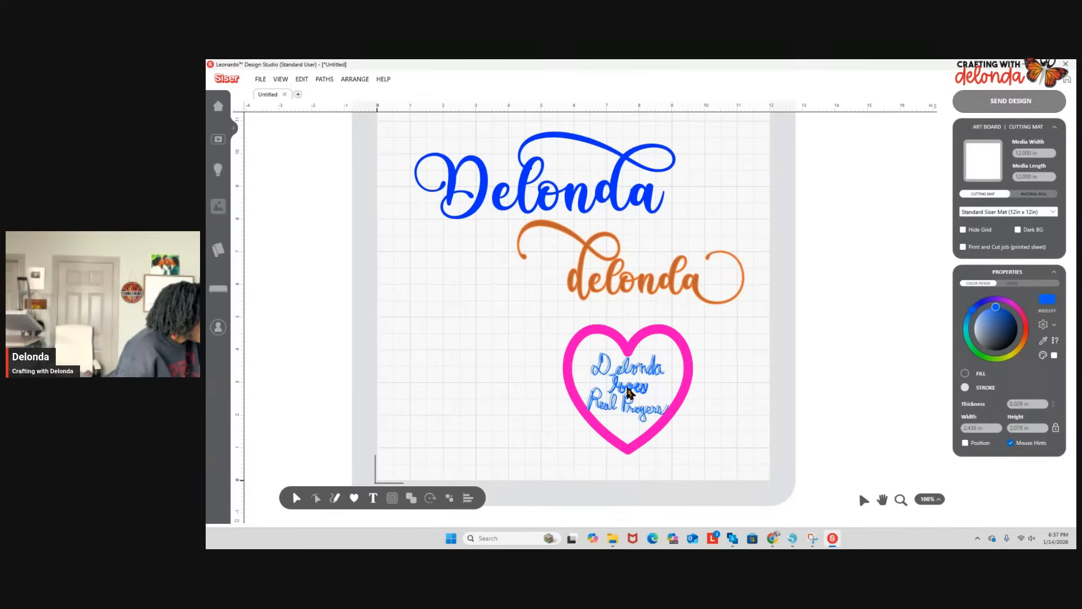
drag(539, 350, 690, 428)
right_click(730, 421)
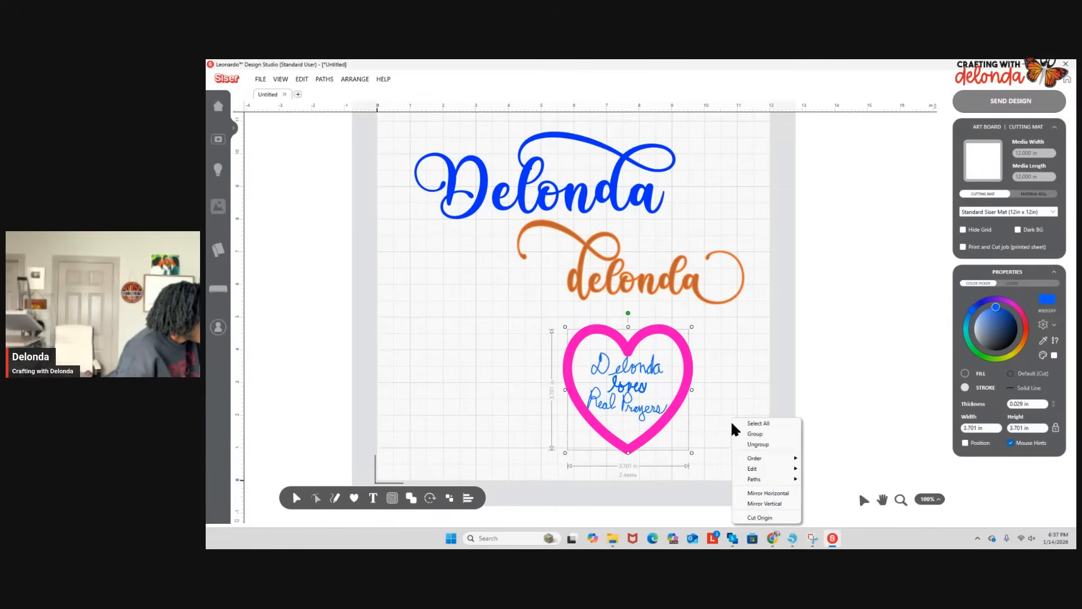
click(782, 435)
click(752, 445)
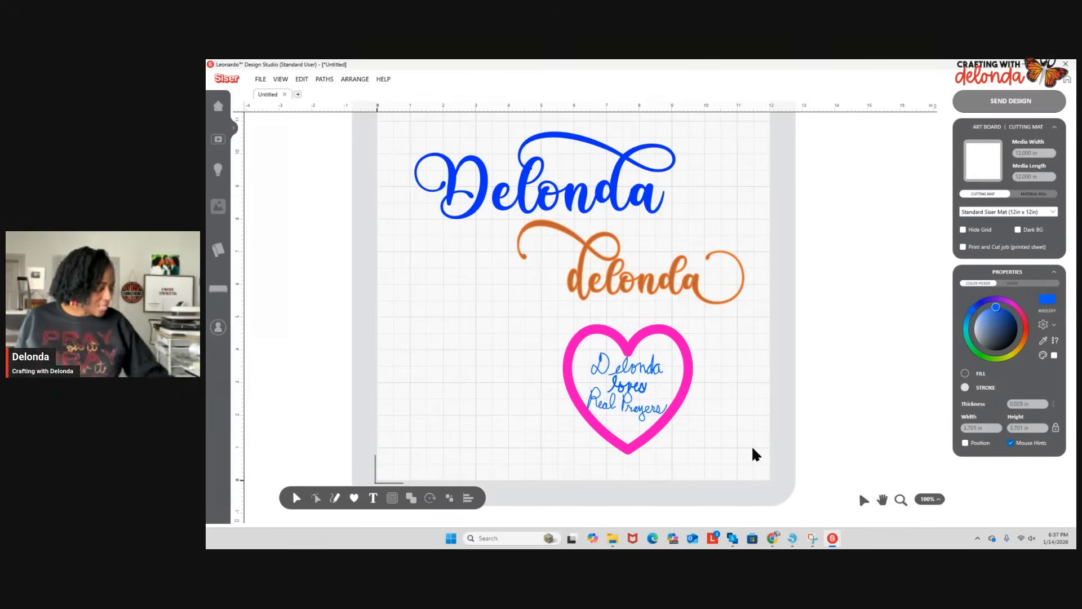
Move the grouped heart up and left on the mat, beside the orange script name.
scroll(752, 445, up, 2)
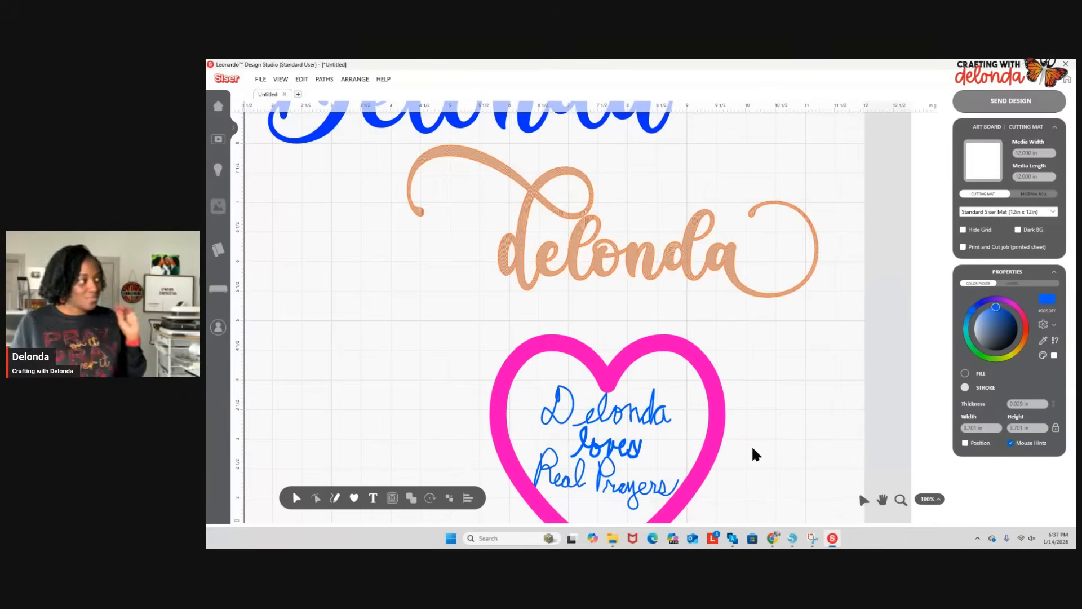
click(608, 384)
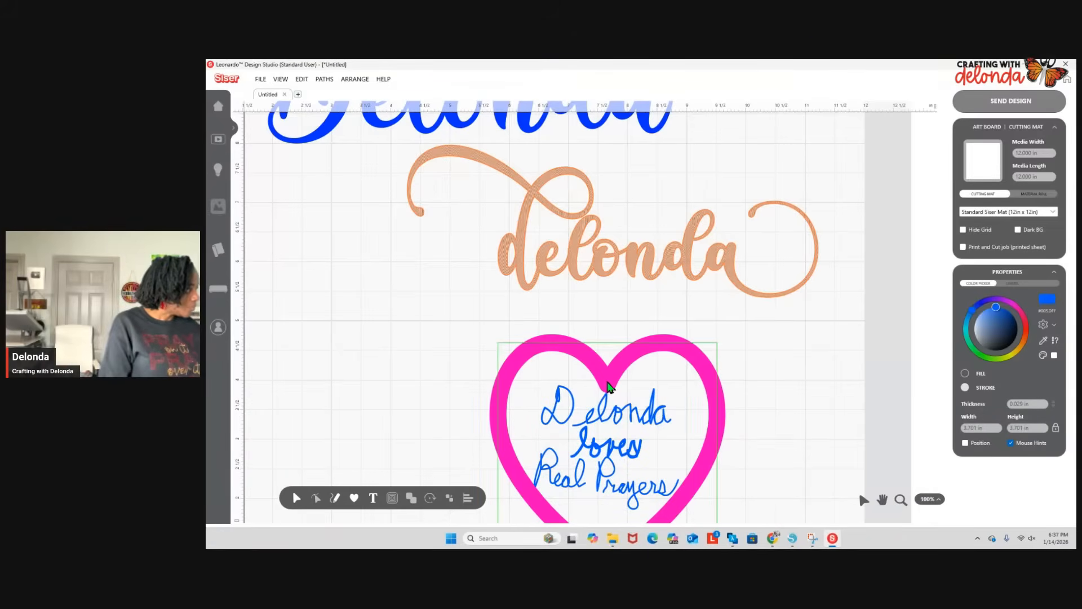
drag(607, 384, 372, 286)
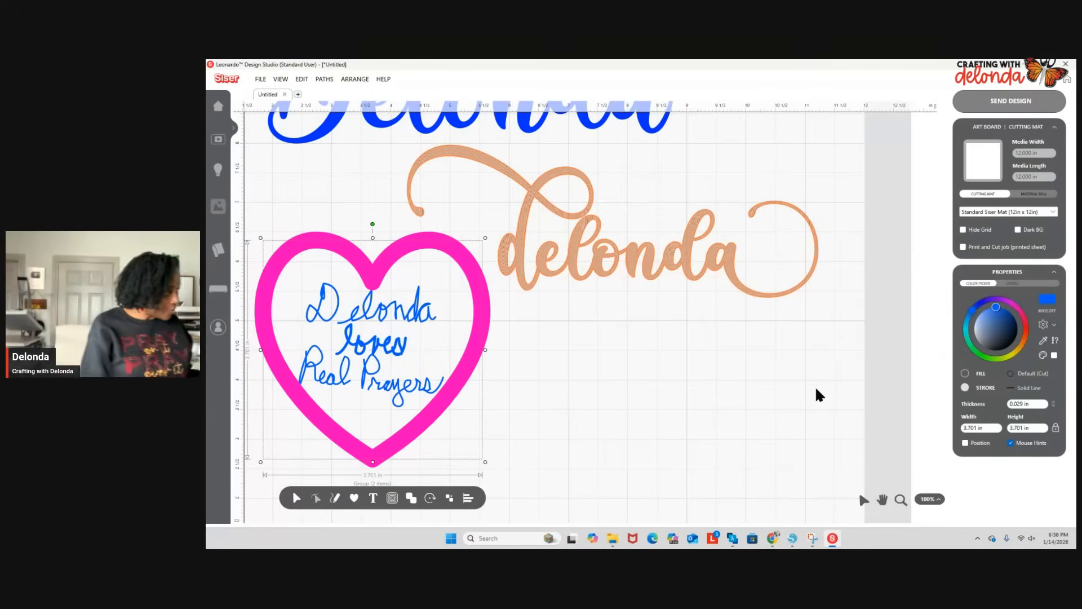
mouse_move(773, 538)
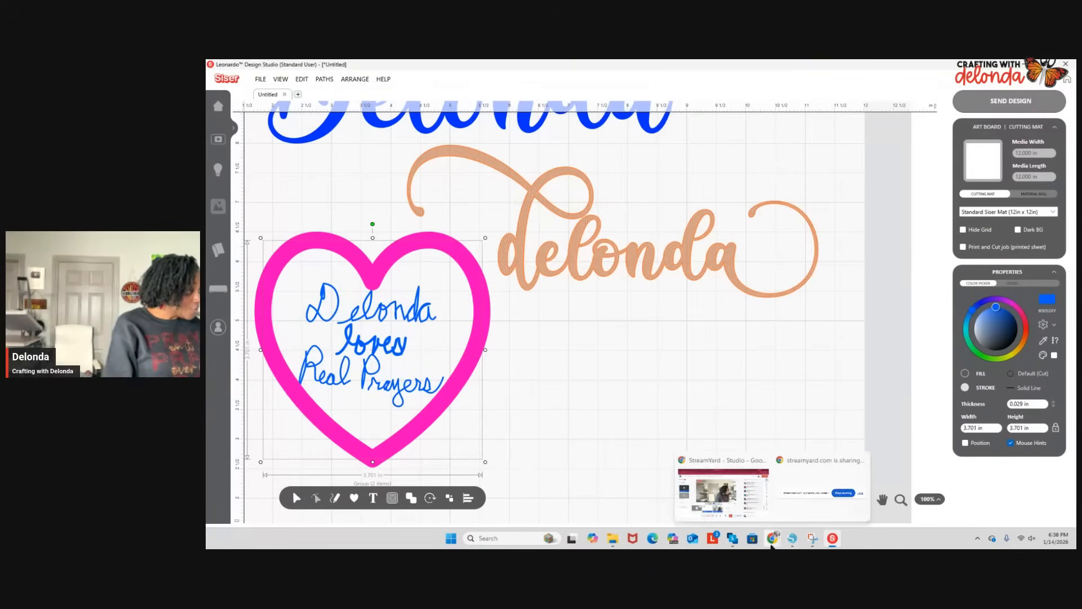
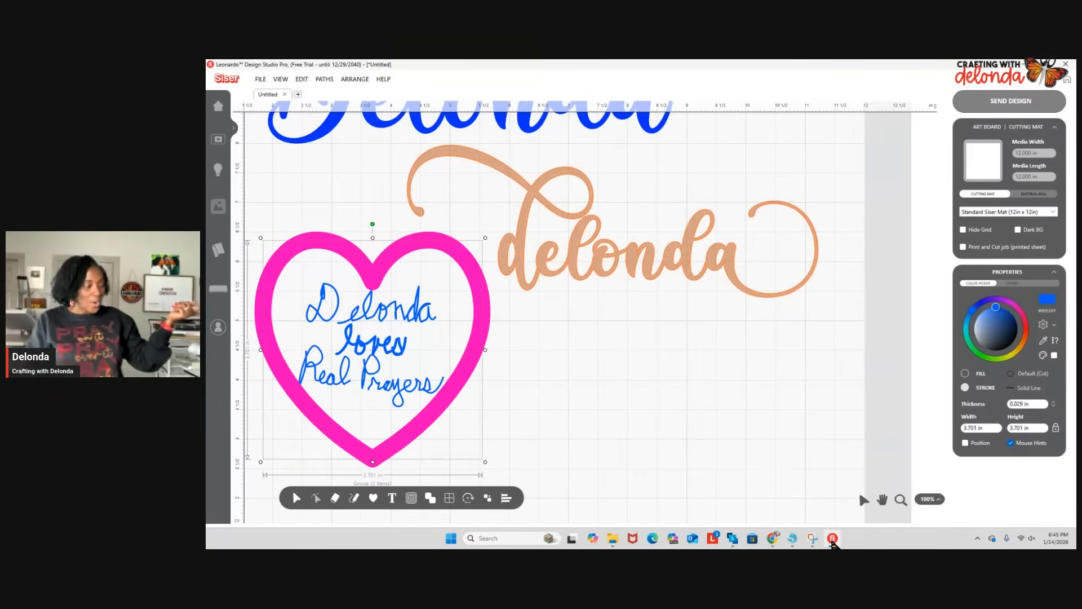
Open three more blank documents, then copy both script names and the pink heart from the first document.
click(297, 94)
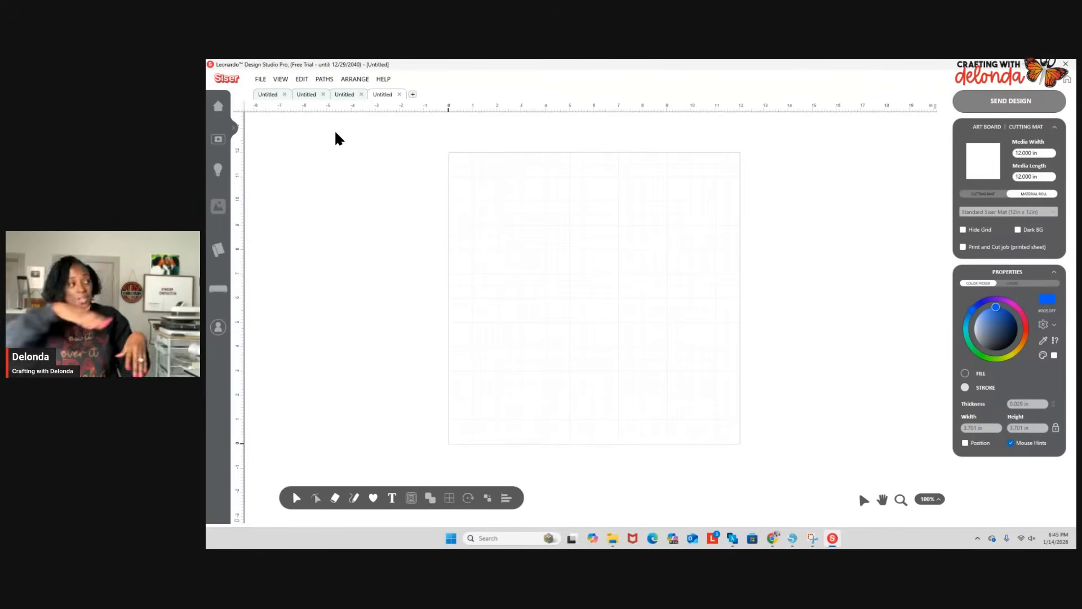
click(274, 93)
drag(473, 185, 730, 390)
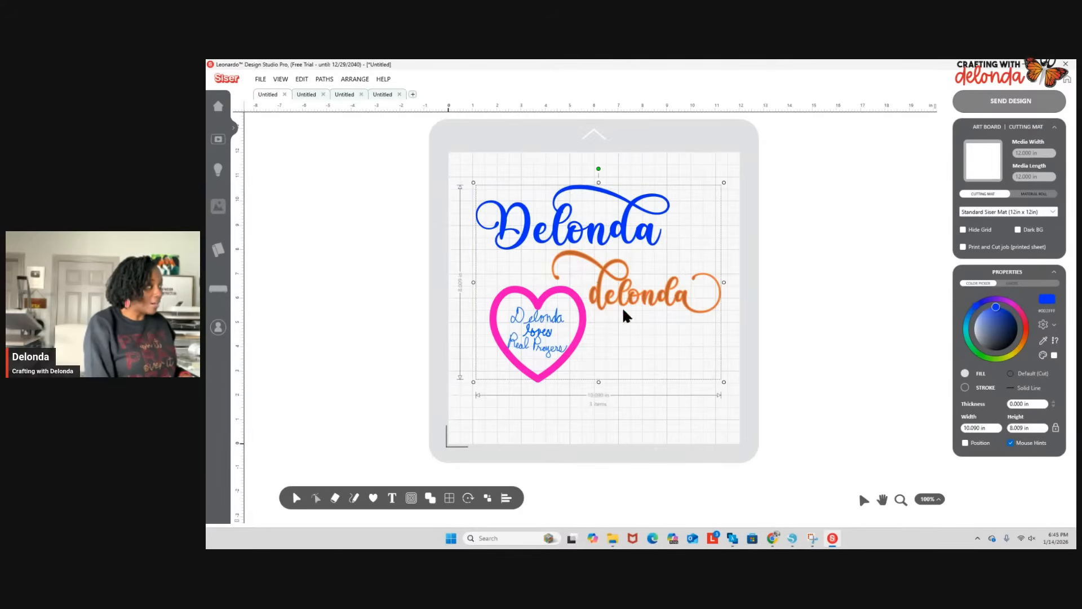
right_click(572, 295)
mouse_move(601, 345)
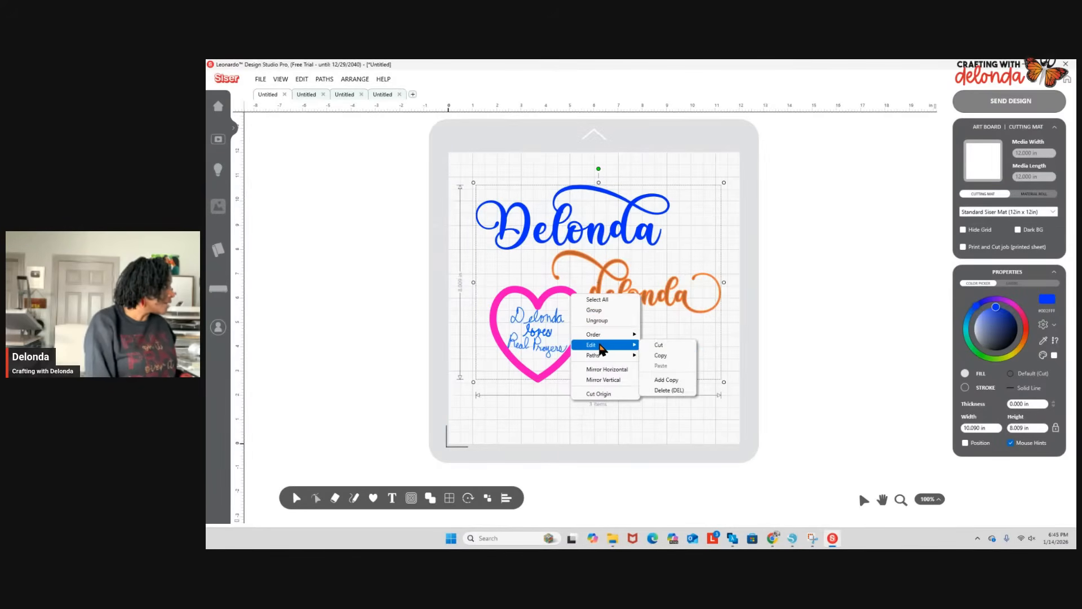
click(659, 356)
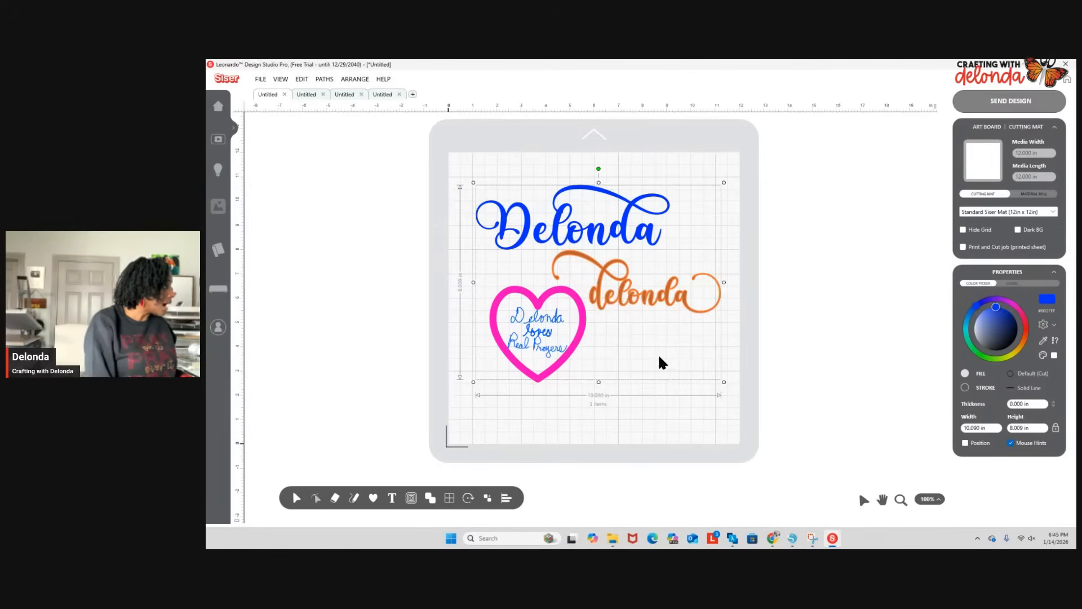
Paste the copied artwork into each of the three new documents.
click(303, 94)
right_click(496, 221)
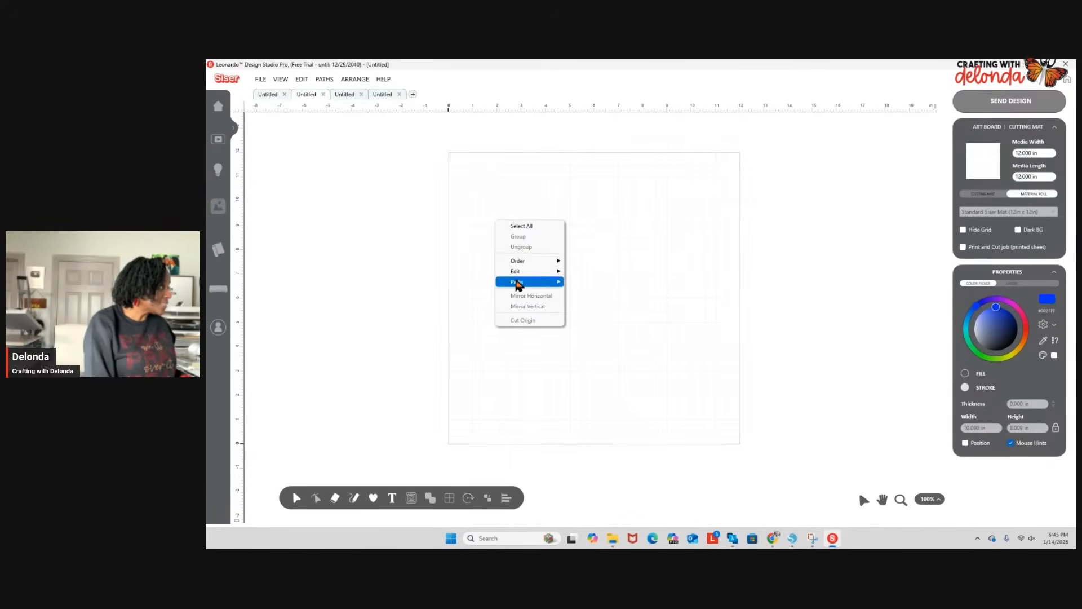
click(508, 192)
key(ctrl+v)
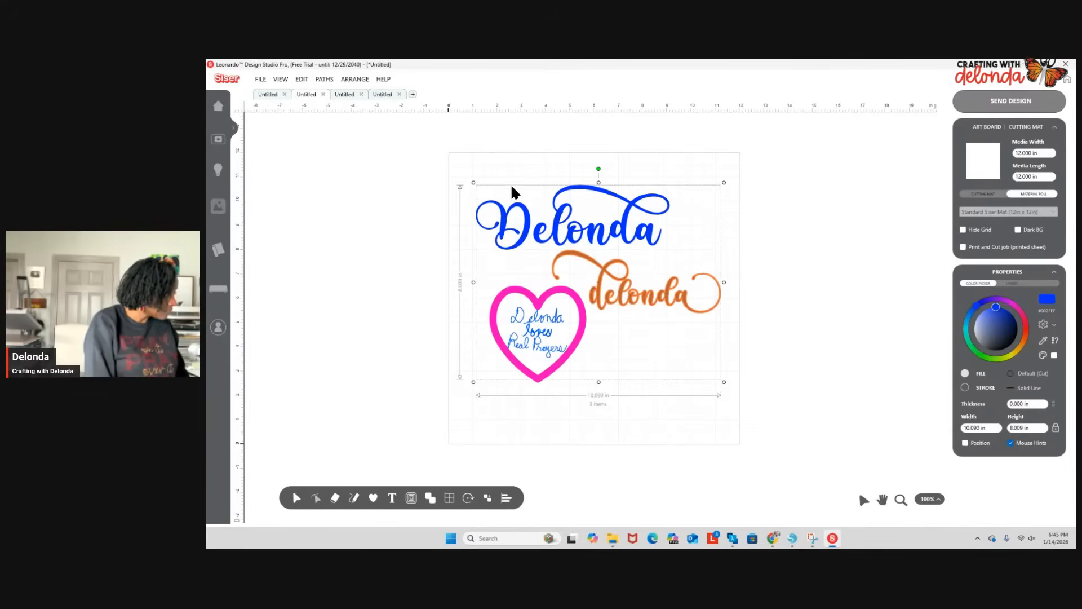
click(343, 94)
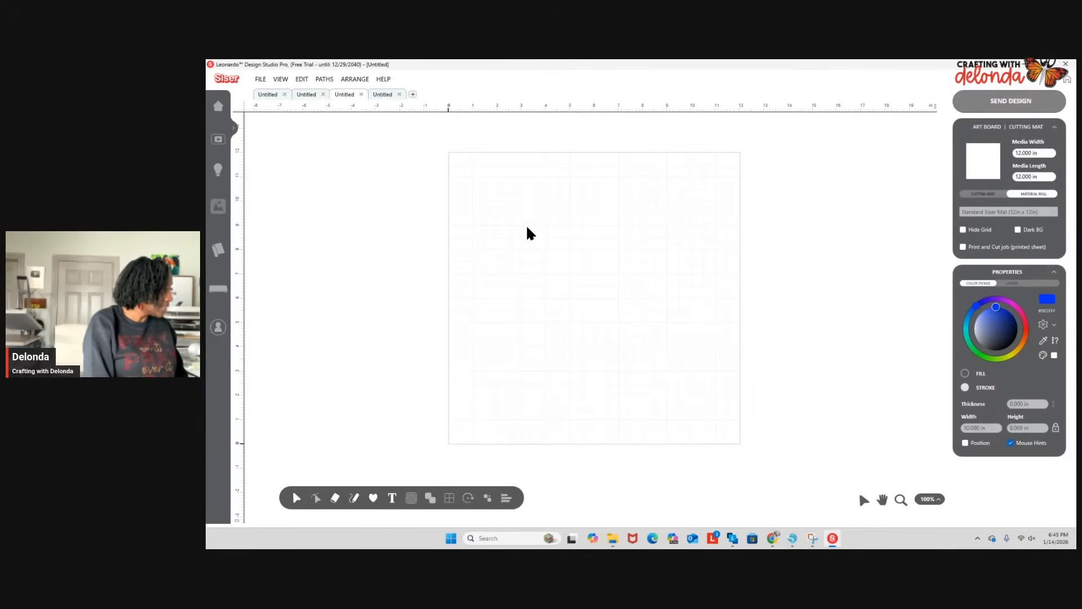
key(ctrl+v)
click(379, 93)
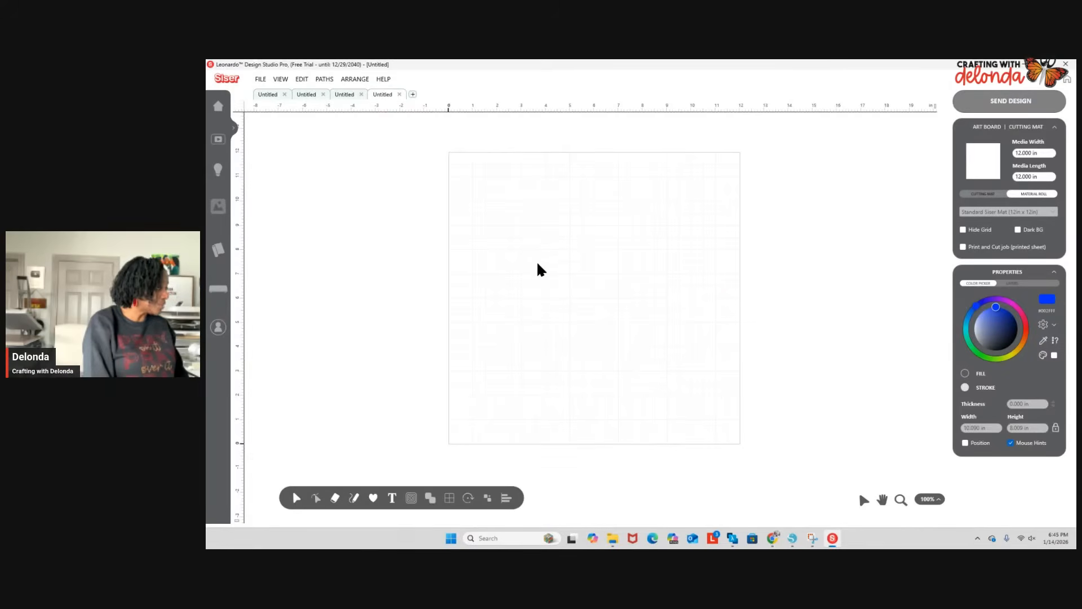
key(ctrl+v)
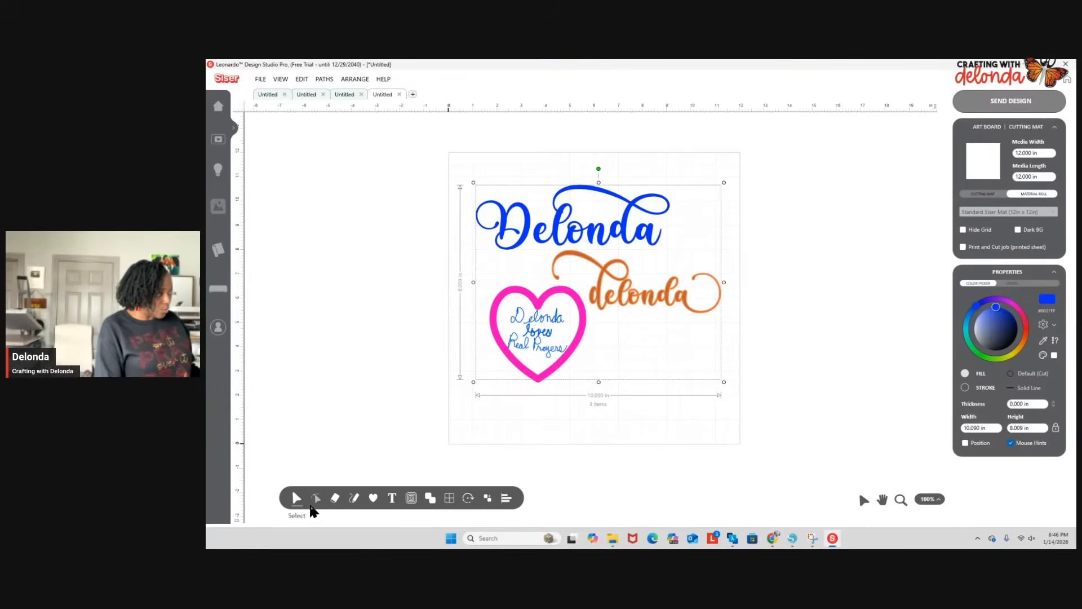
Delete the pasted artwork from the fourth document.
click(392, 498)
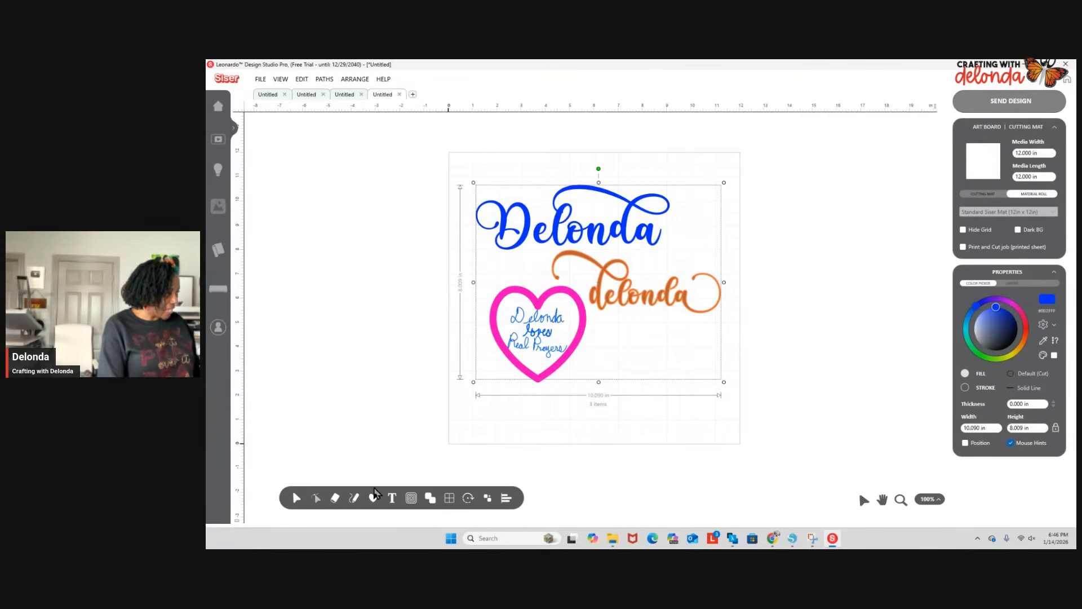
mouse_move(355, 502)
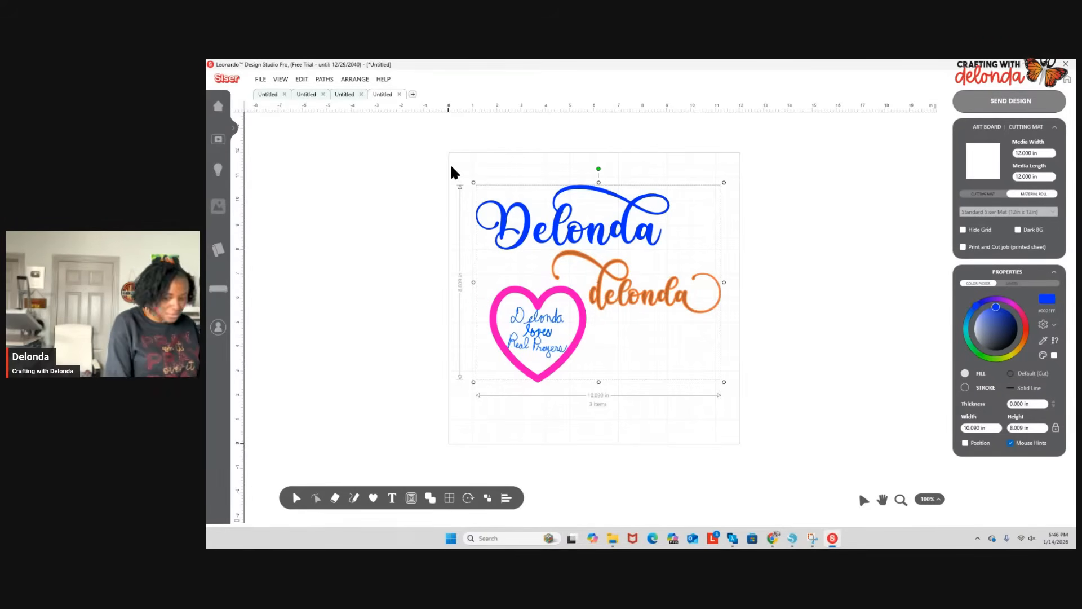
key(Delete)
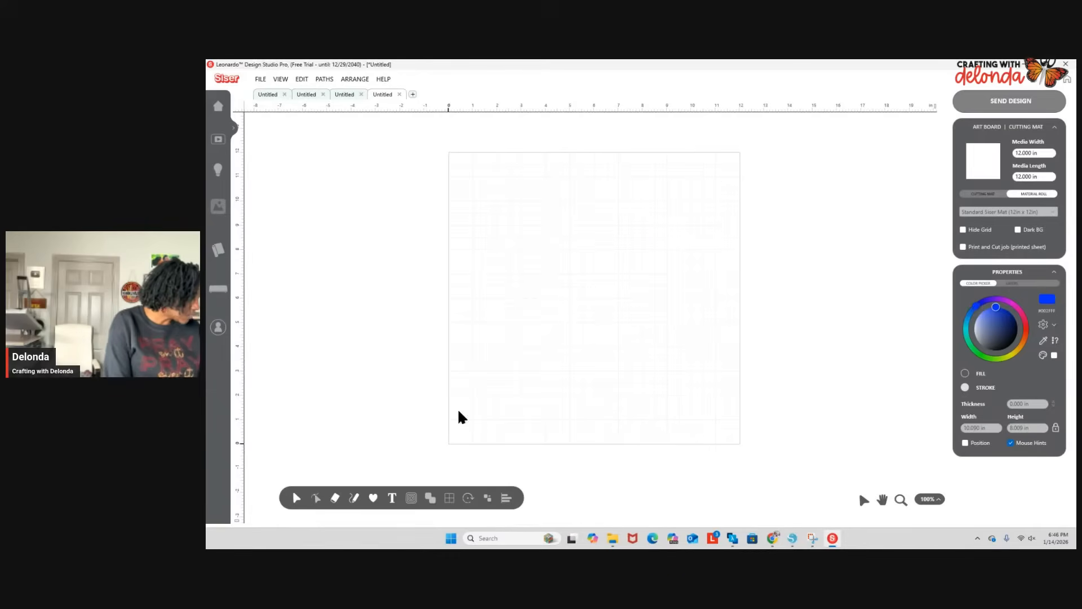
Start a new text object in the fourth document and enter the four-letter name in capitals.
mouse_move(393, 502)
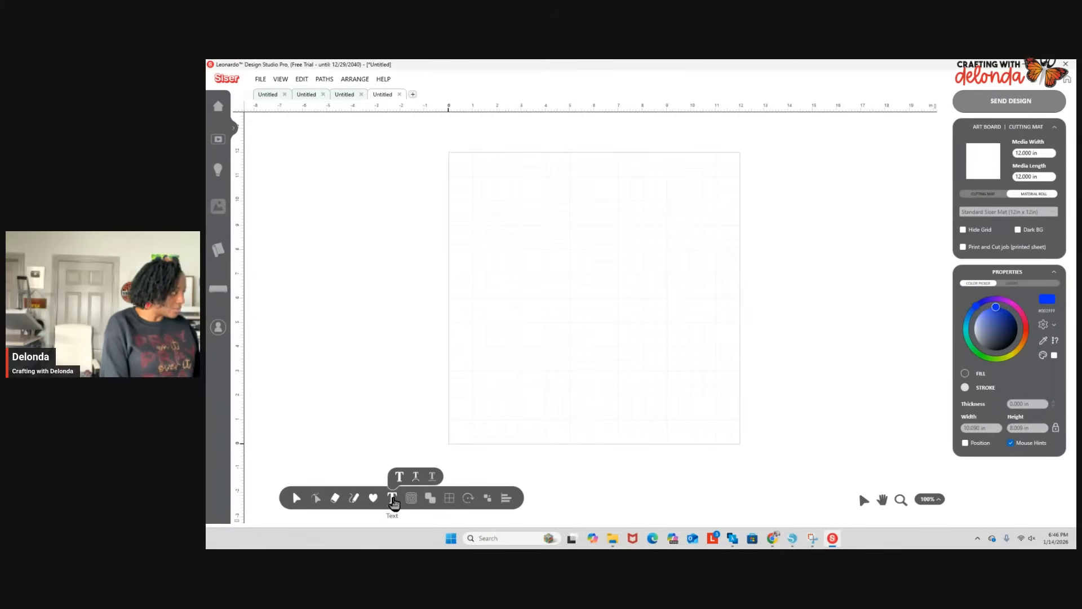
click(400, 477)
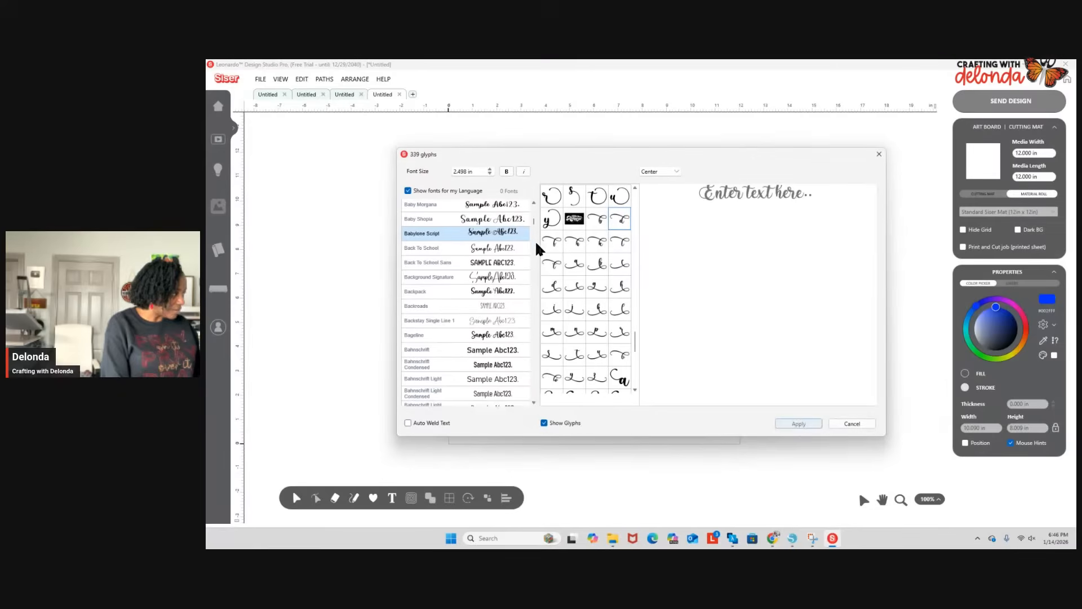
click(743, 191)
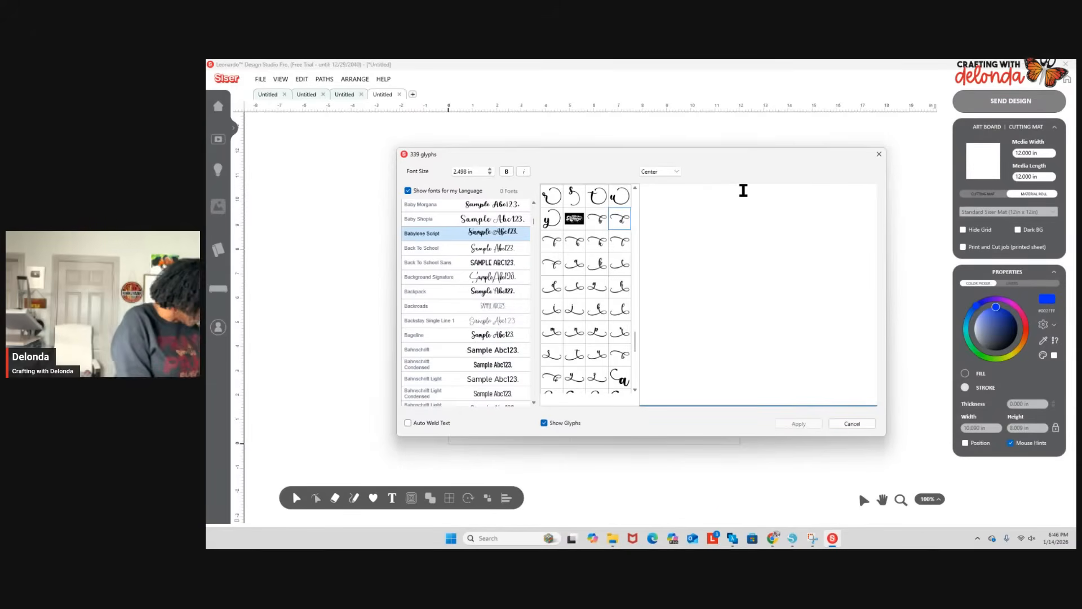
text(MILO)
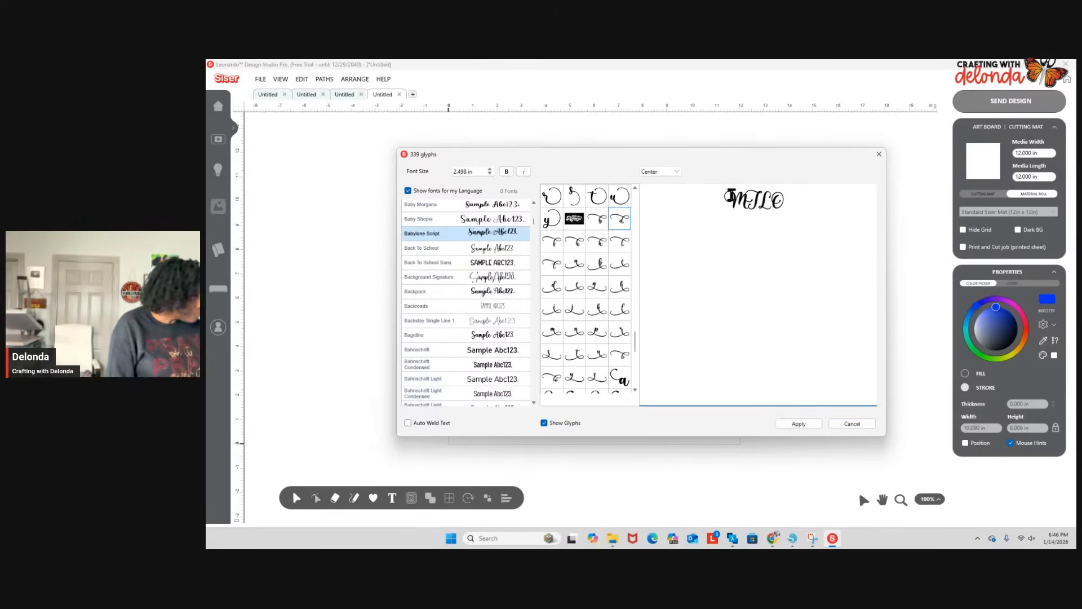
Change the name's font to Baby Malgen.
scroll(490, 338, down, 5)
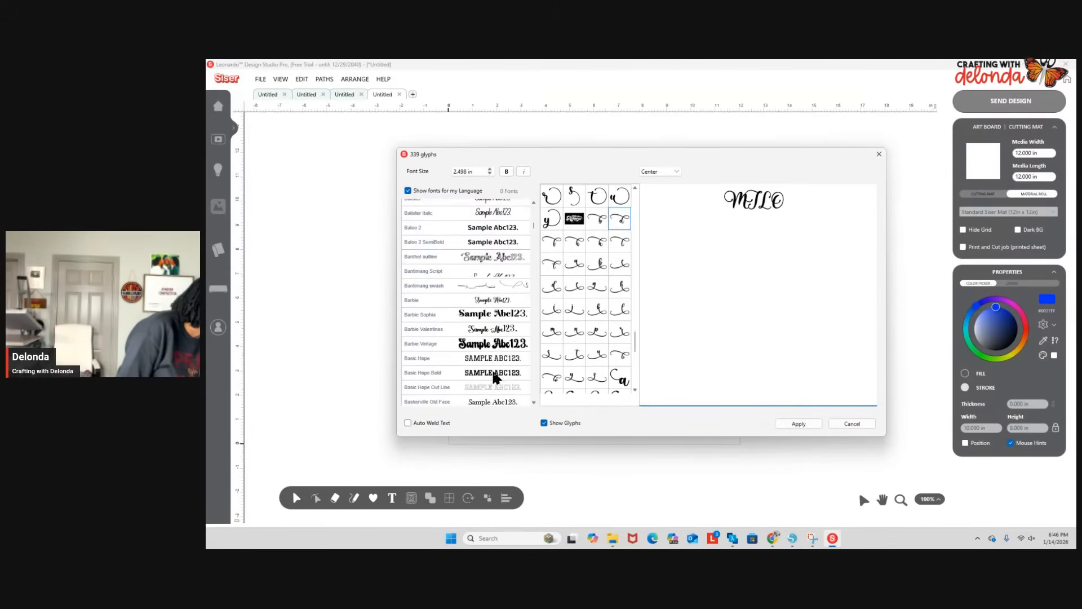
scroll(493, 347, up, 3)
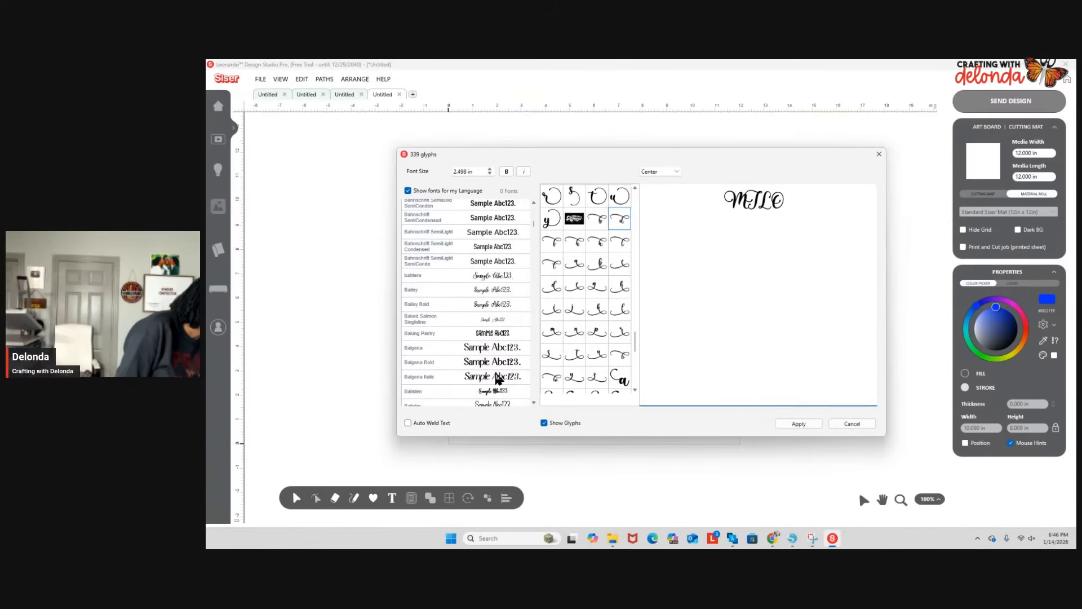
scroll(494, 355, up, 5)
scroll(498, 370, up, 4)
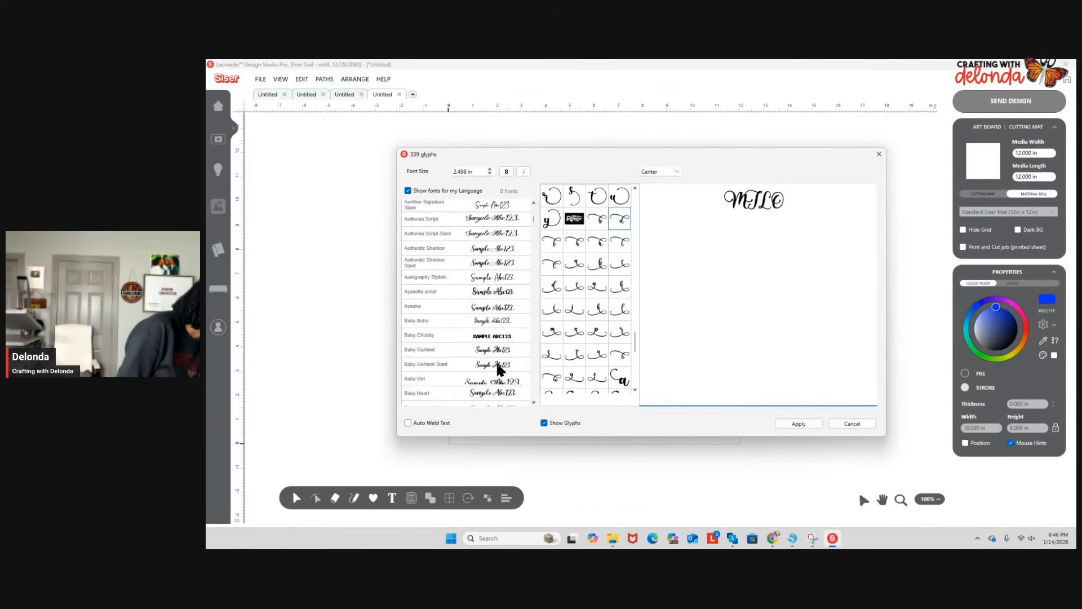
click(497, 353)
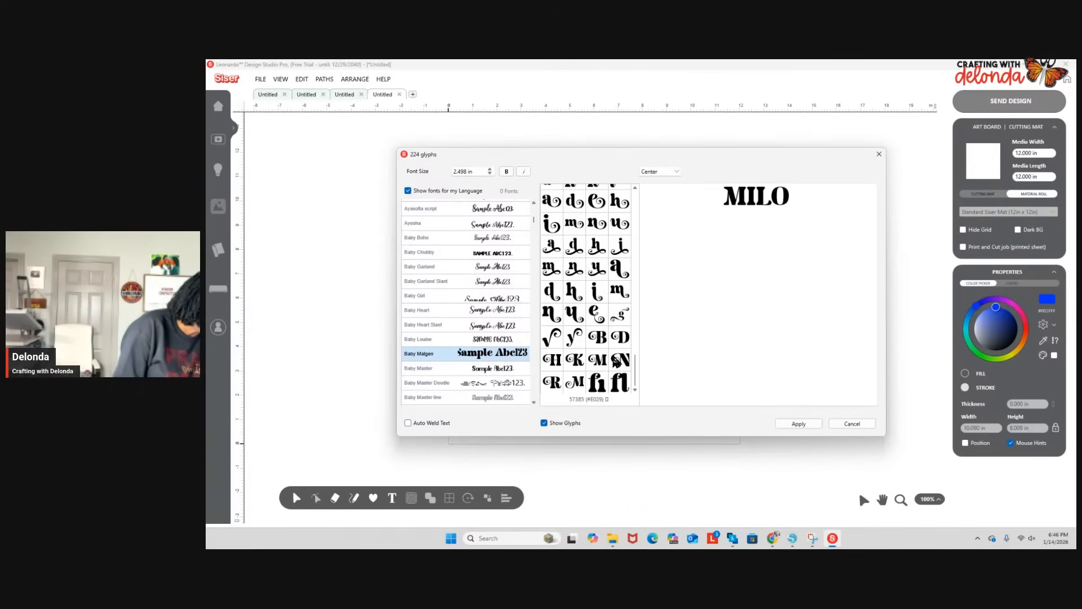
Replace the plain first letter M with the decorative M glyph that has a swirl on its upper left.
click(748, 203)
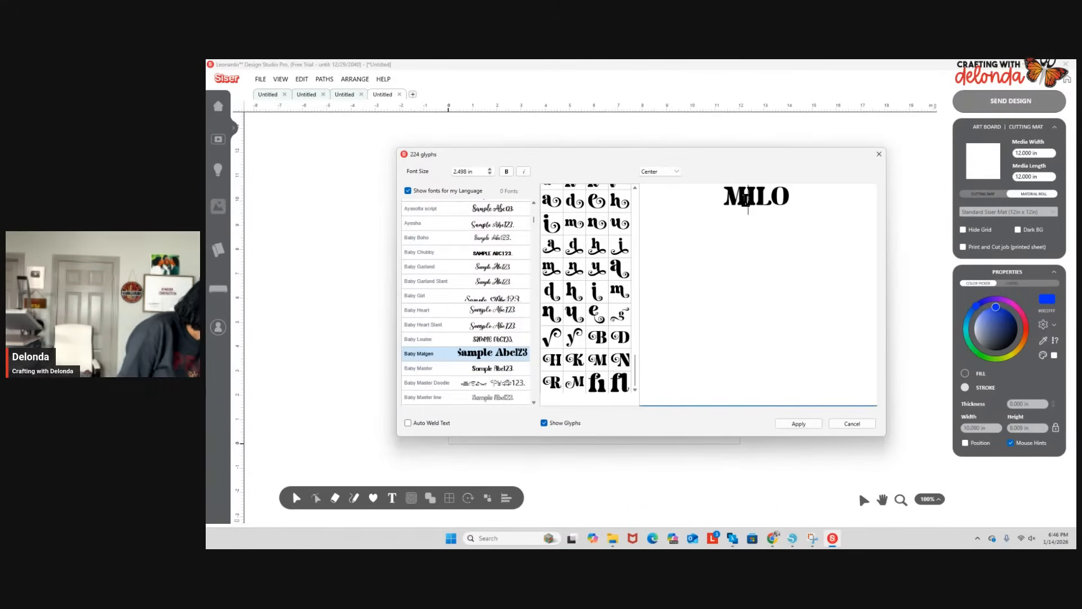
key(BackSpace)
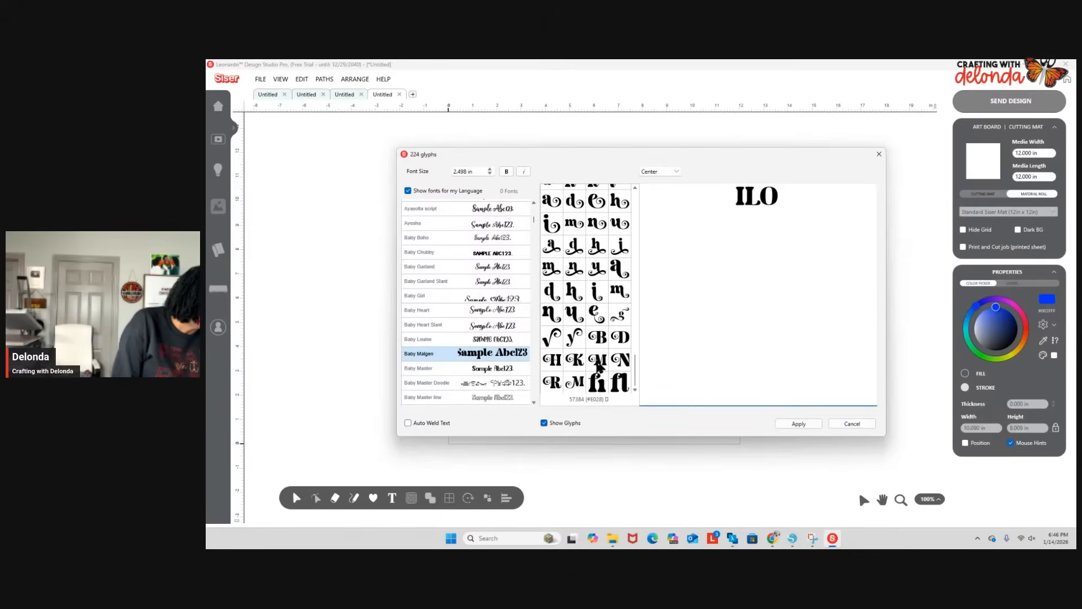
click(597, 359)
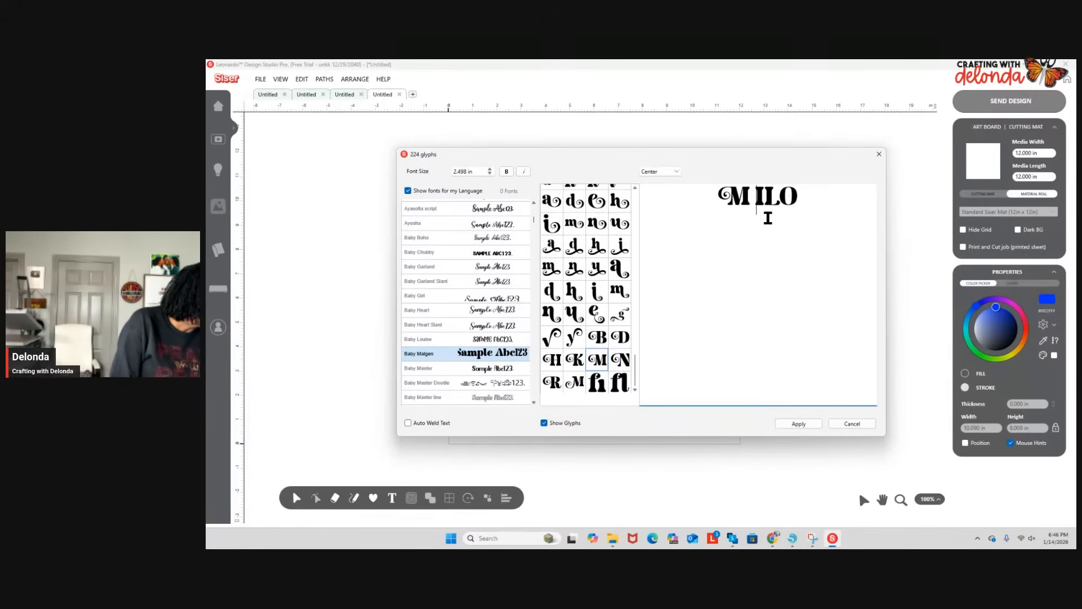
Insert spaces between the letters of the name and apply the text to the artboard.
click(767, 200)
click(785, 198)
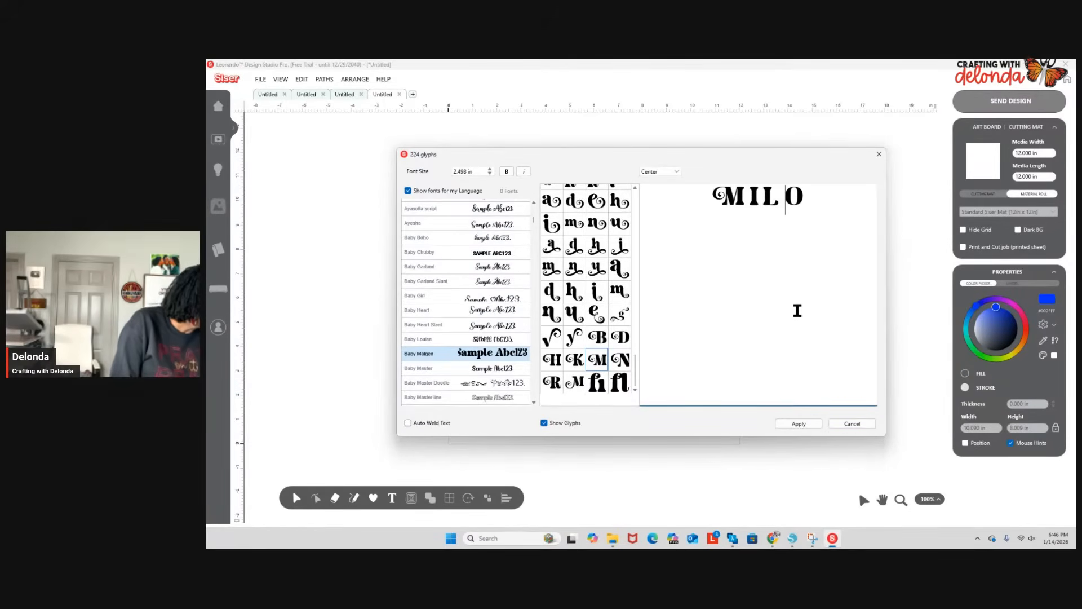
scroll(589, 358, up, 3)
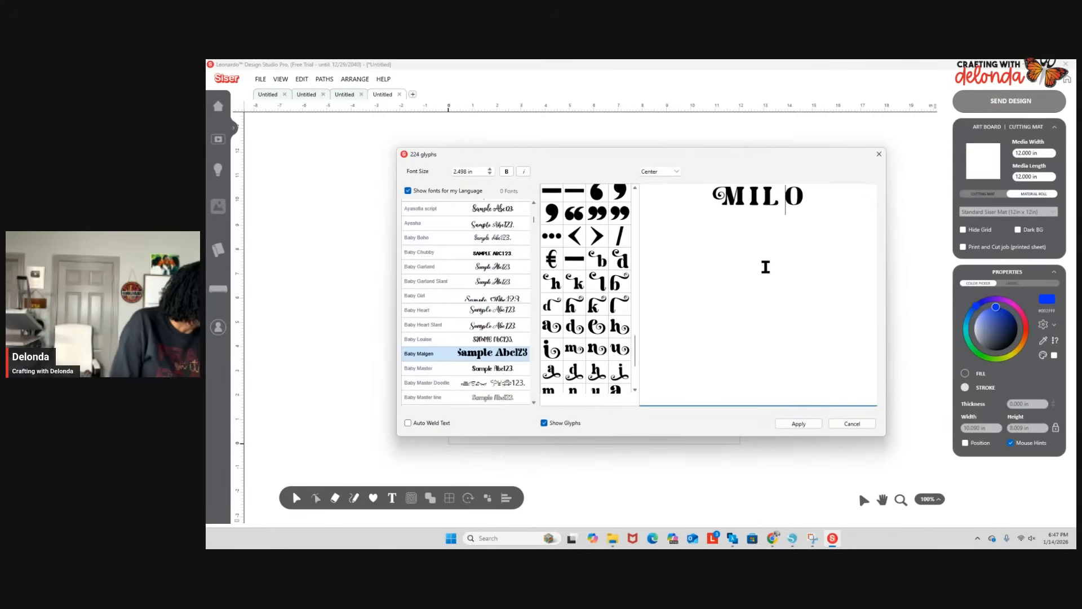
click(812, 424)
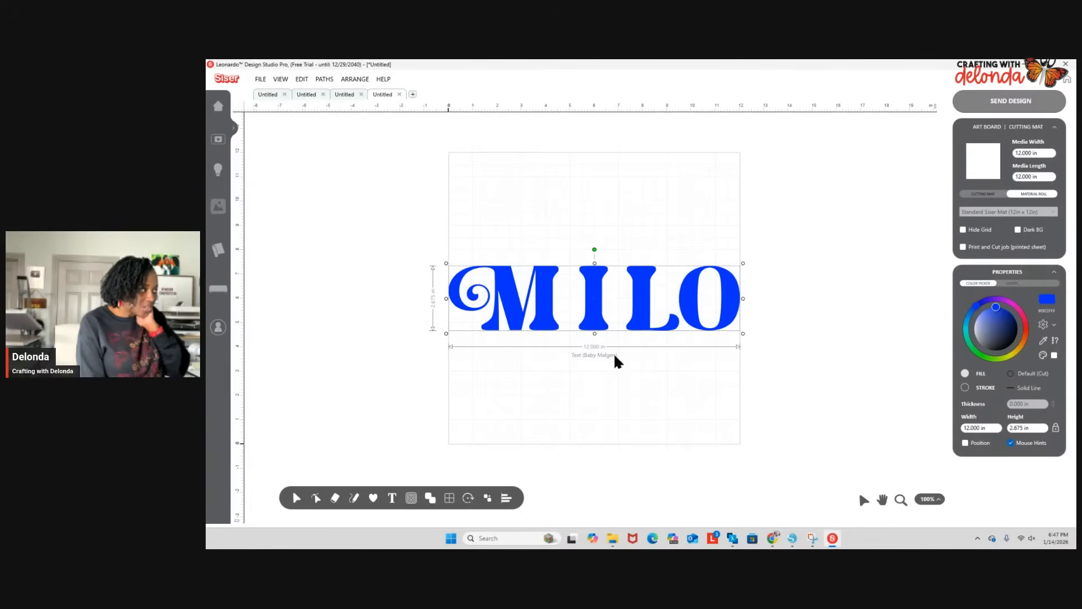
Stretch the name taller and slightly narrower, to about 11.42 in wide and 4.32 in high.
drag(595, 333, 592, 372)
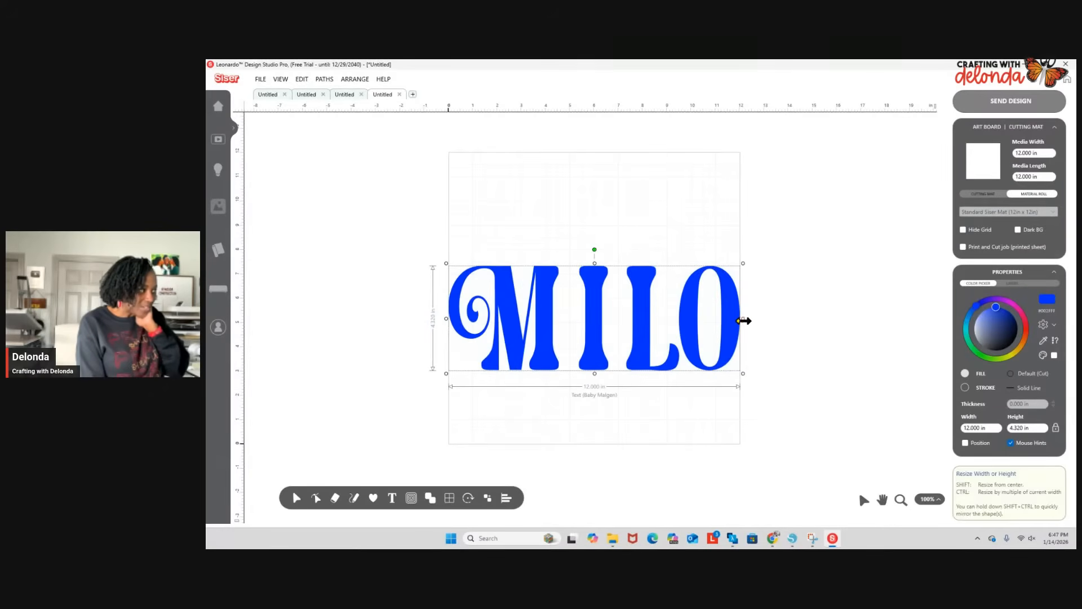
drag(743, 319, 729, 320)
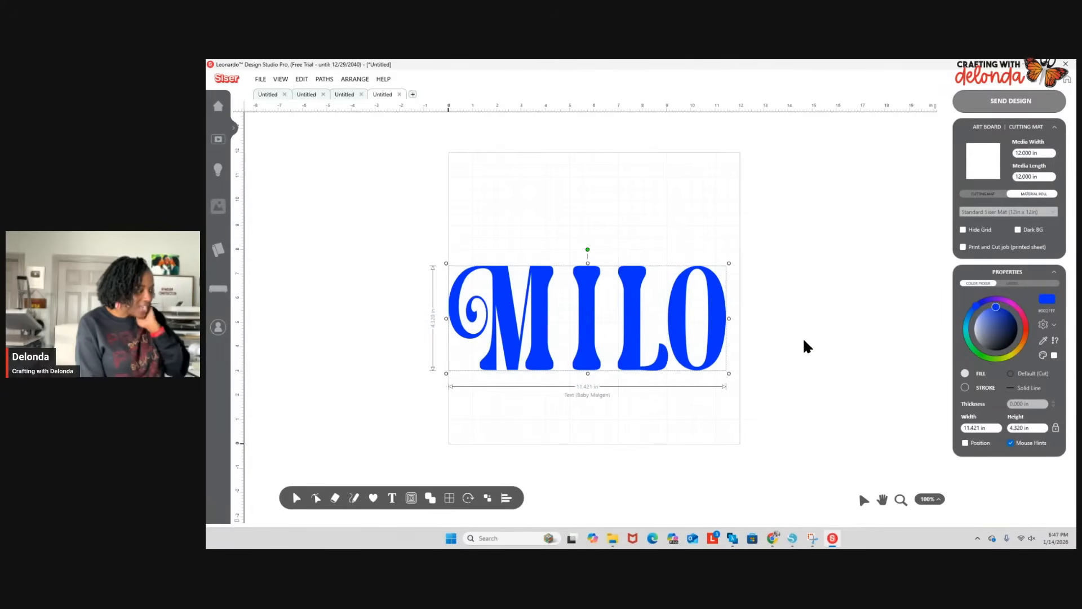
scroll(810, 339, up, 2)
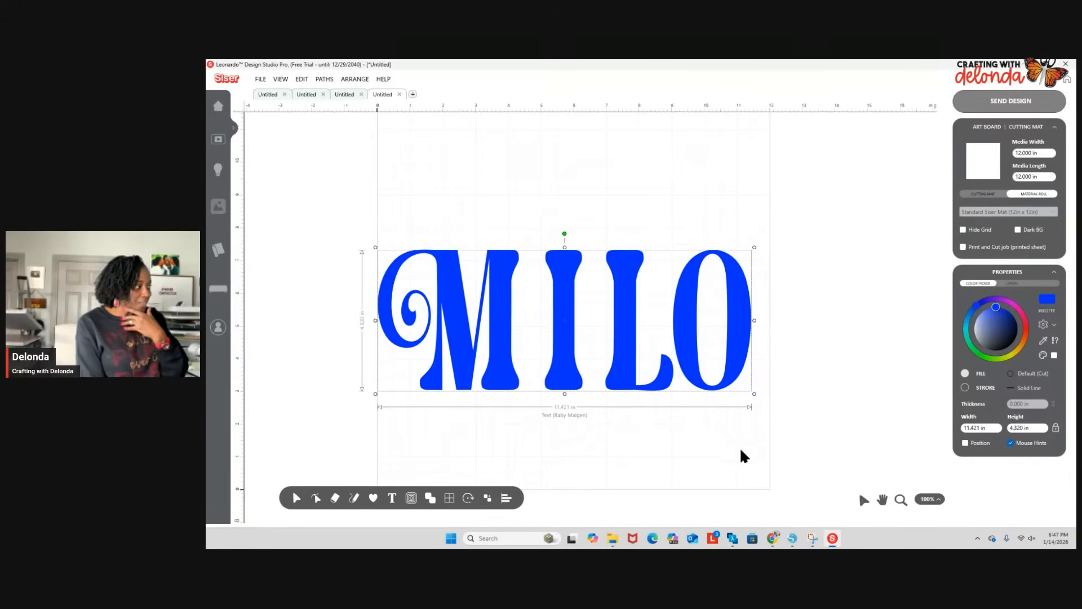
mouse_move(399, 500)
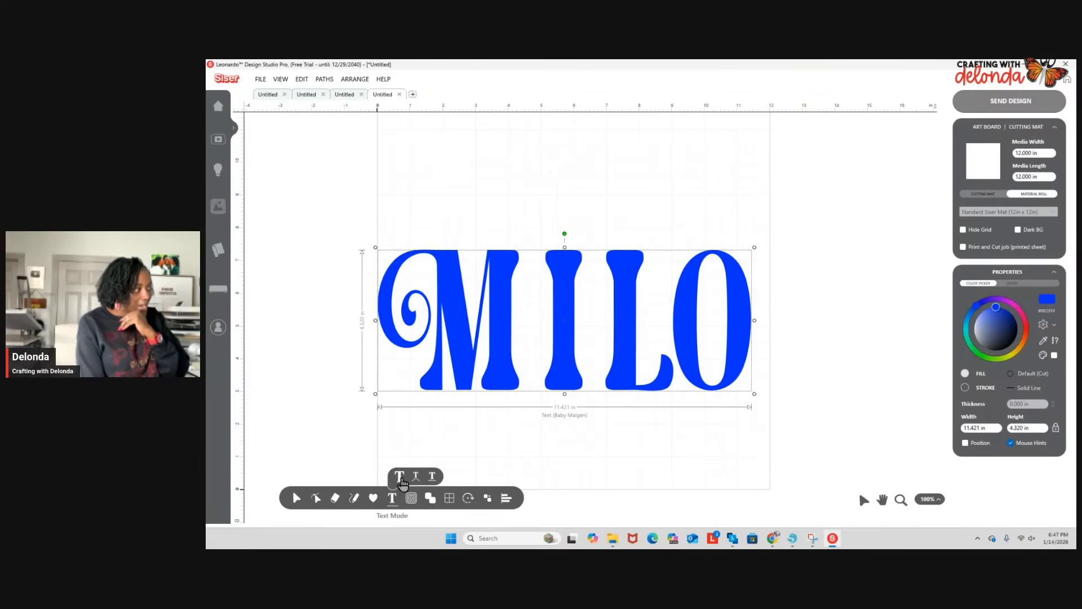
click(400, 478)
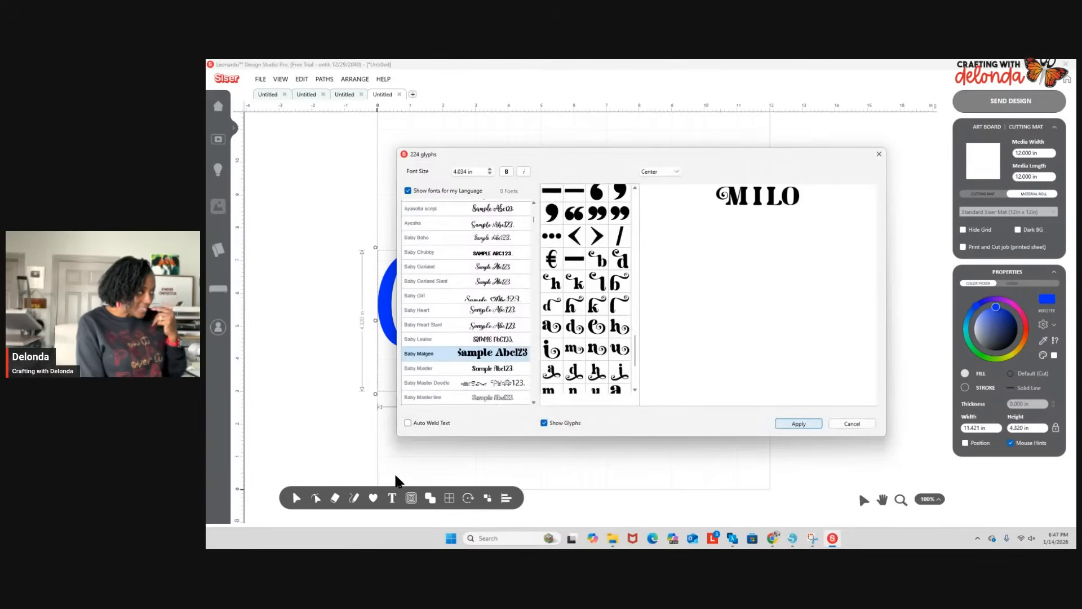
click(864, 426)
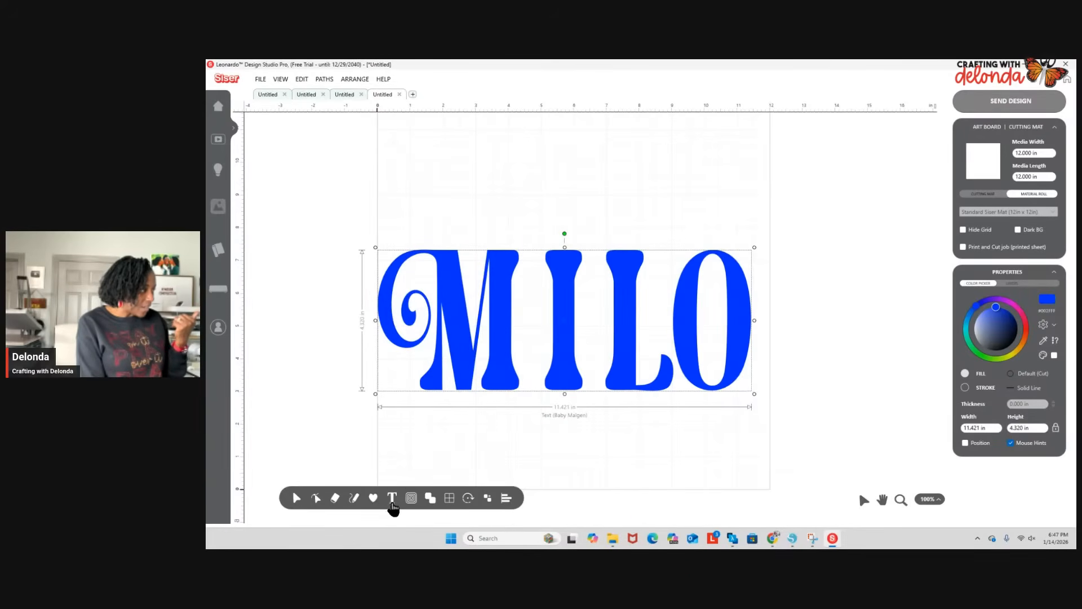
Start building cutting contours around the name, using the Editable Contour (Cut only) option.
mouse_move(411, 502)
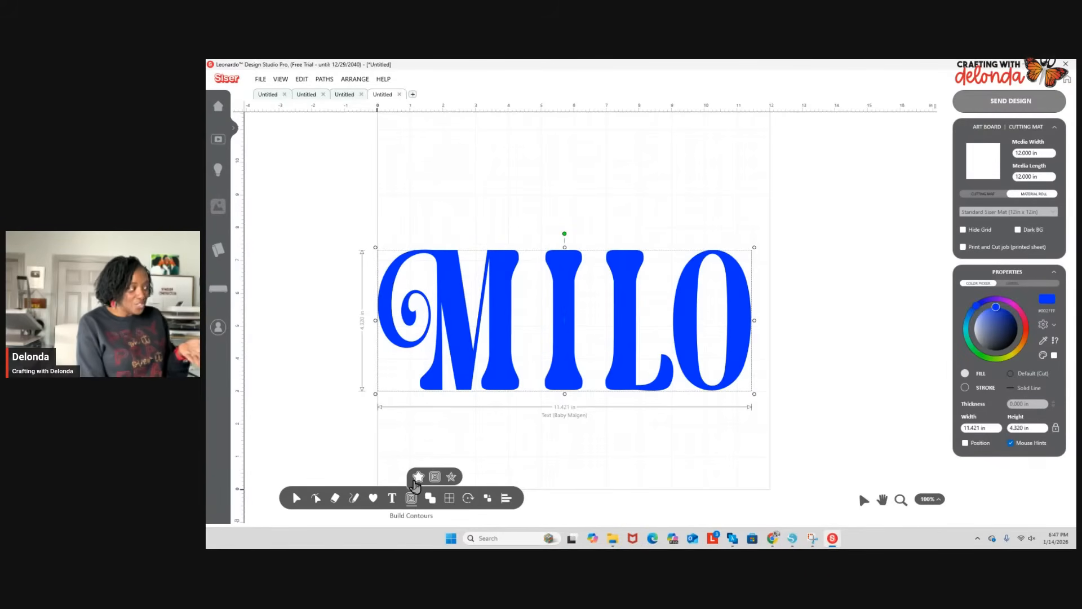
click(417, 478)
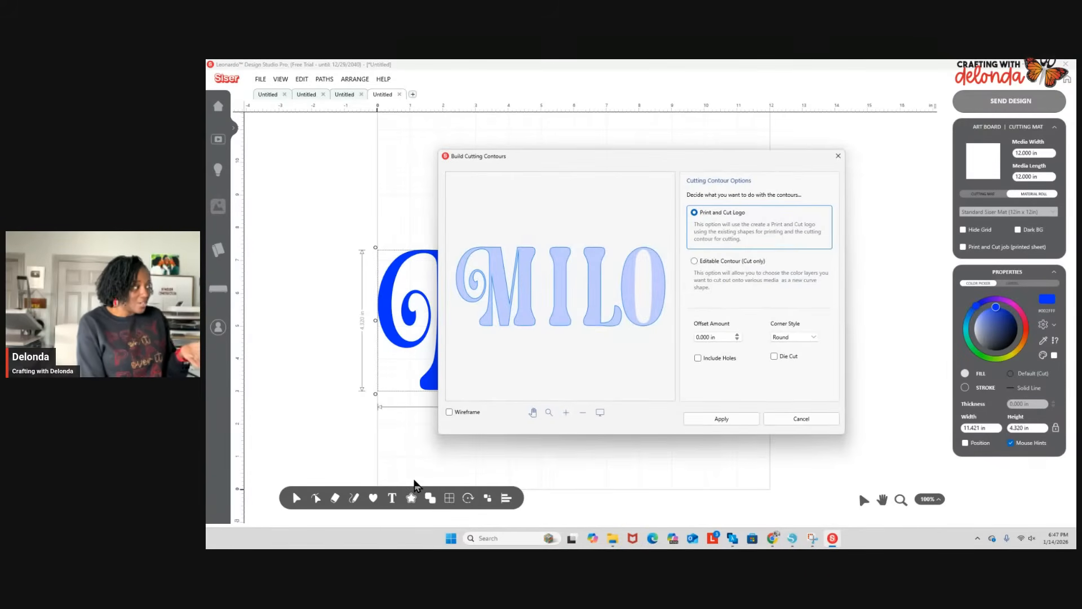
click(694, 261)
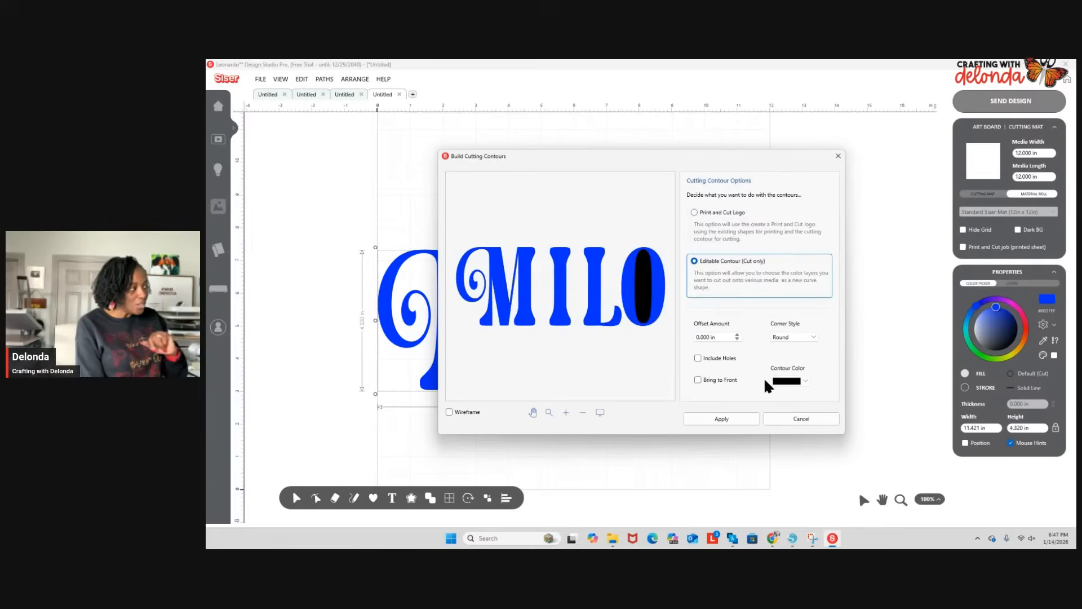
Include the holes in the editable cutting contour and set its offset amount to 0.130 in.
click(697, 357)
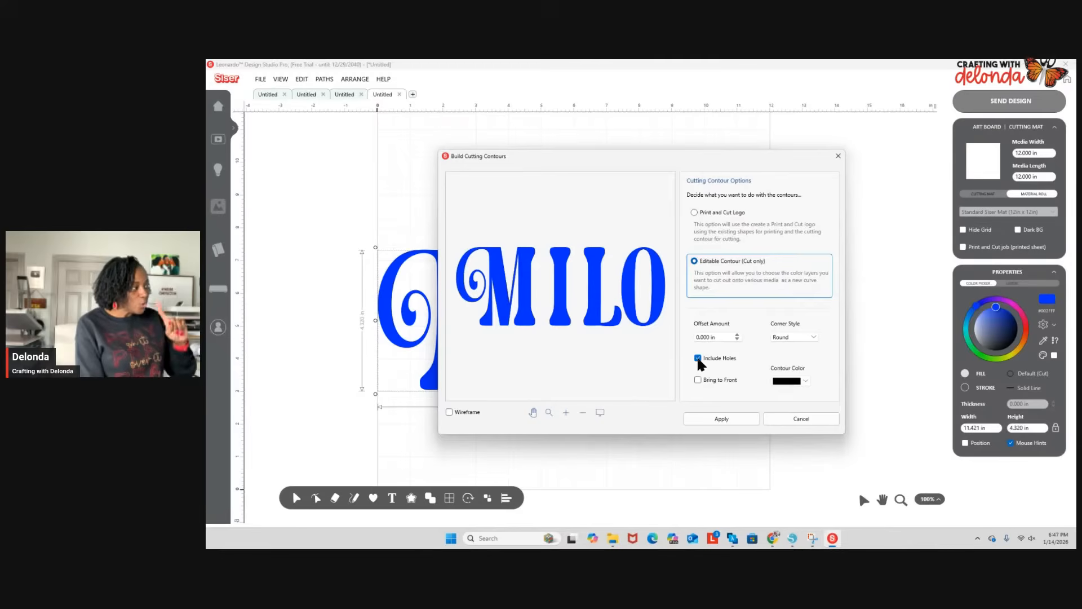
click(738, 334)
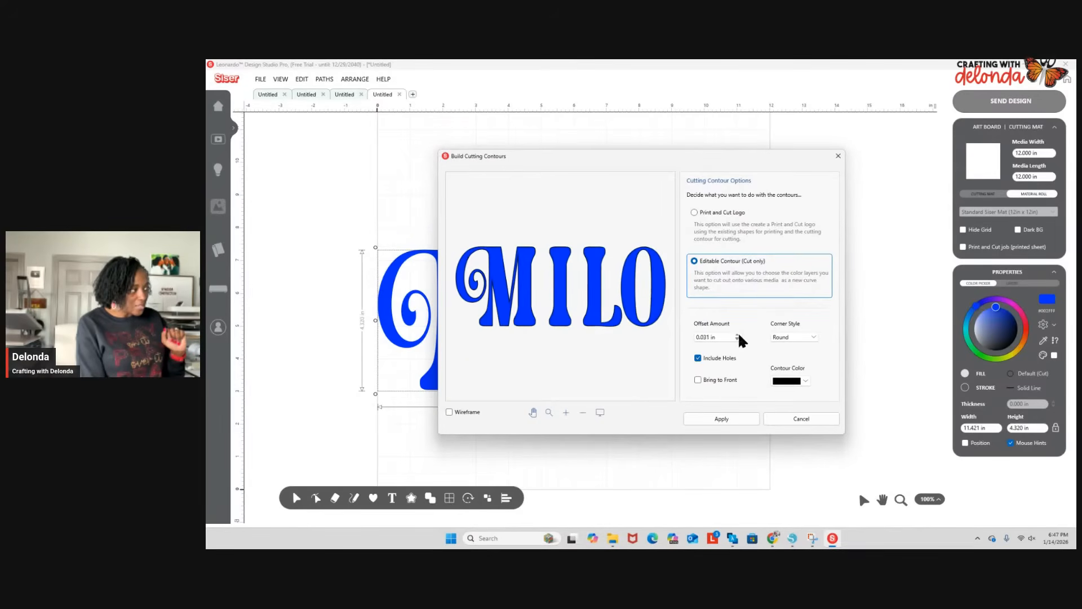
click(738, 334)
click(738, 335)
click(738, 334)
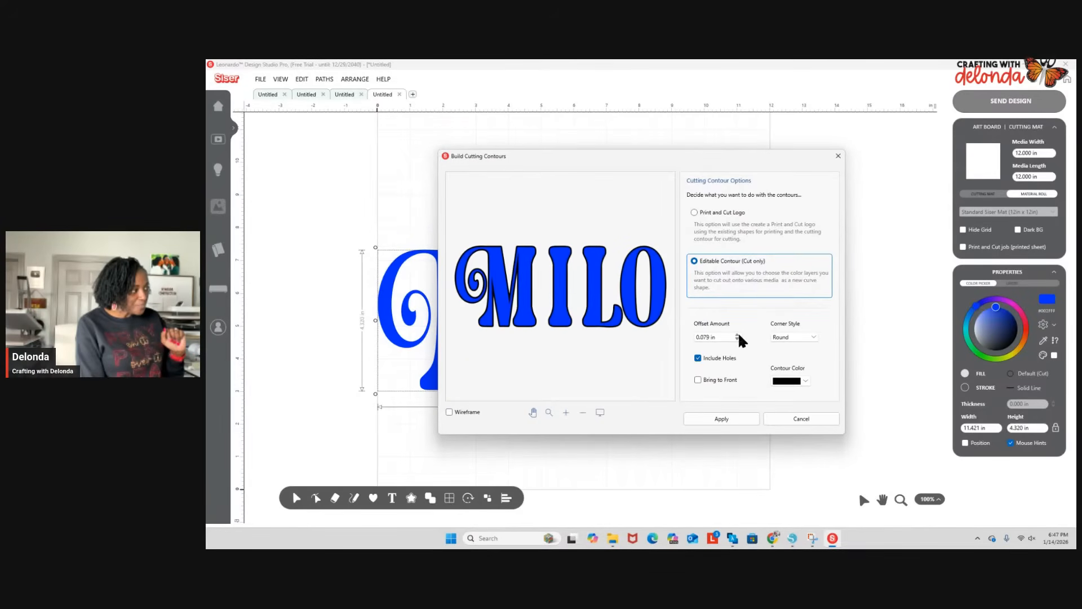
click(738, 334)
click(738, 335)
click(737, 334)
click(738, 334)
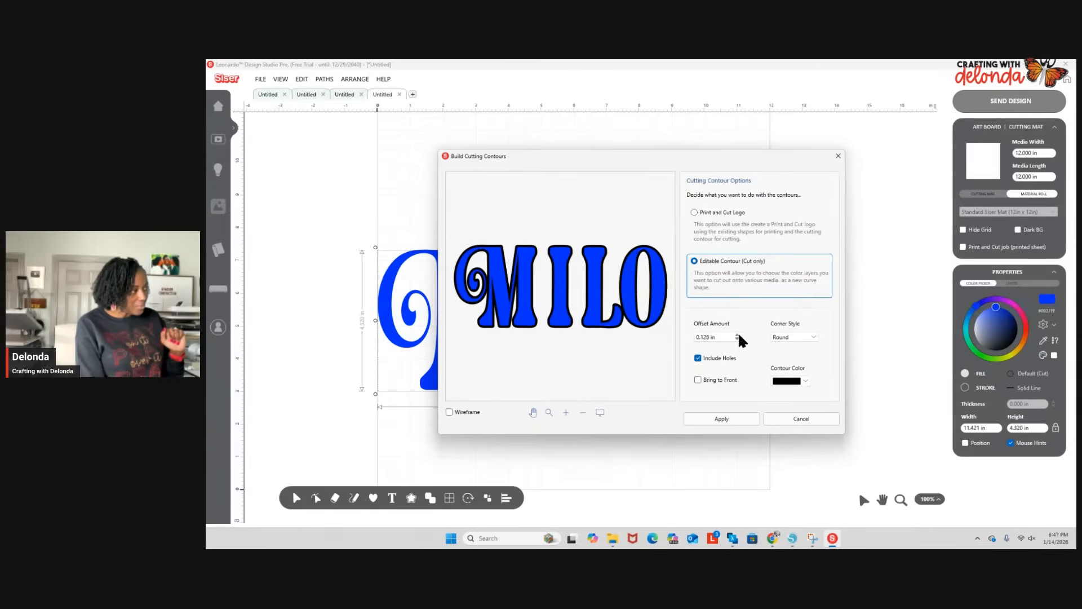
click(738, 334)
click(738, 334)
click(738, 335)
click(738, 334)
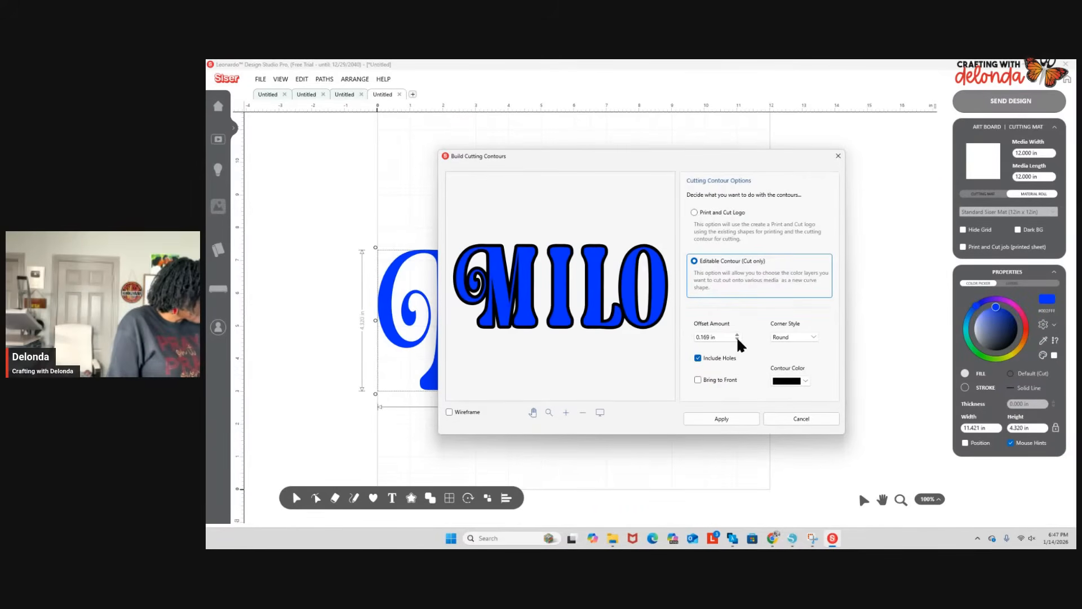
click(737, 338)
click(737, 338)
click(736, 339)
click(737, 338)
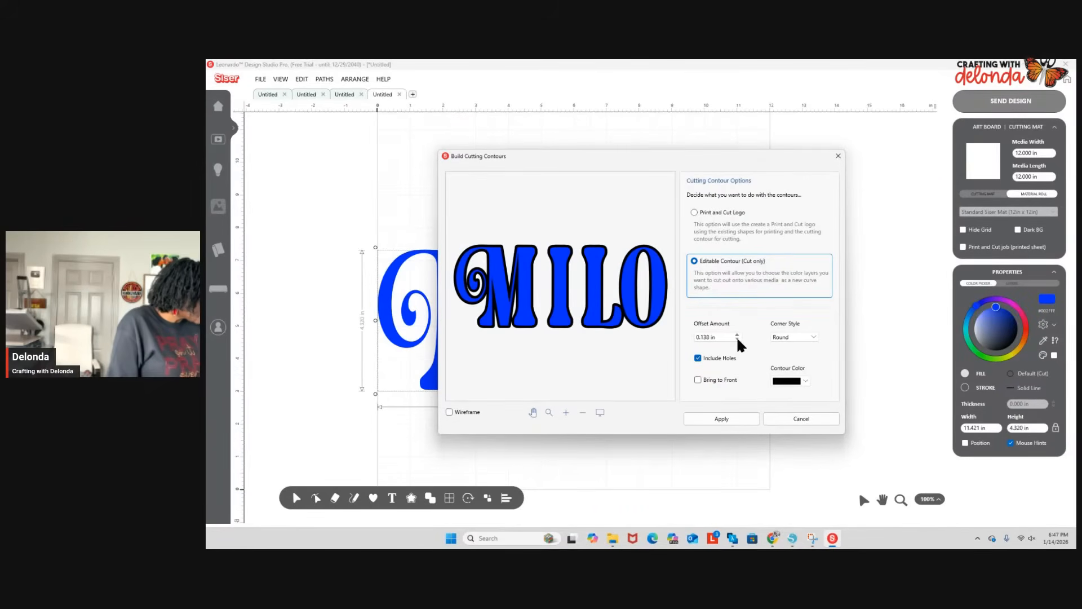
click(736, 338)
click(737, 338)
click(737, 338)
click(737, 338)
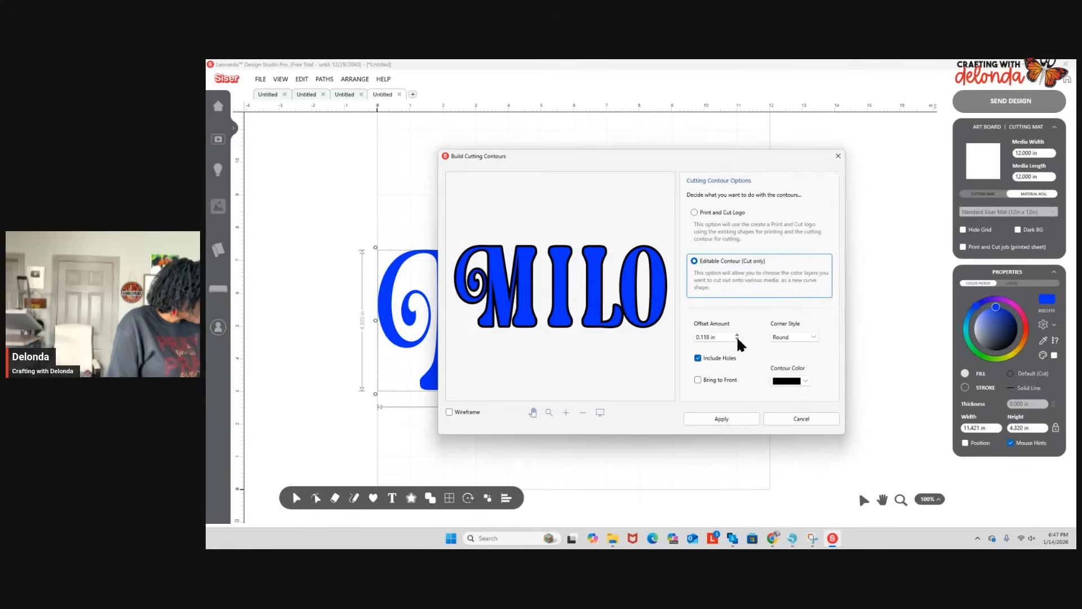
click(737, 335)
click(736, 335)
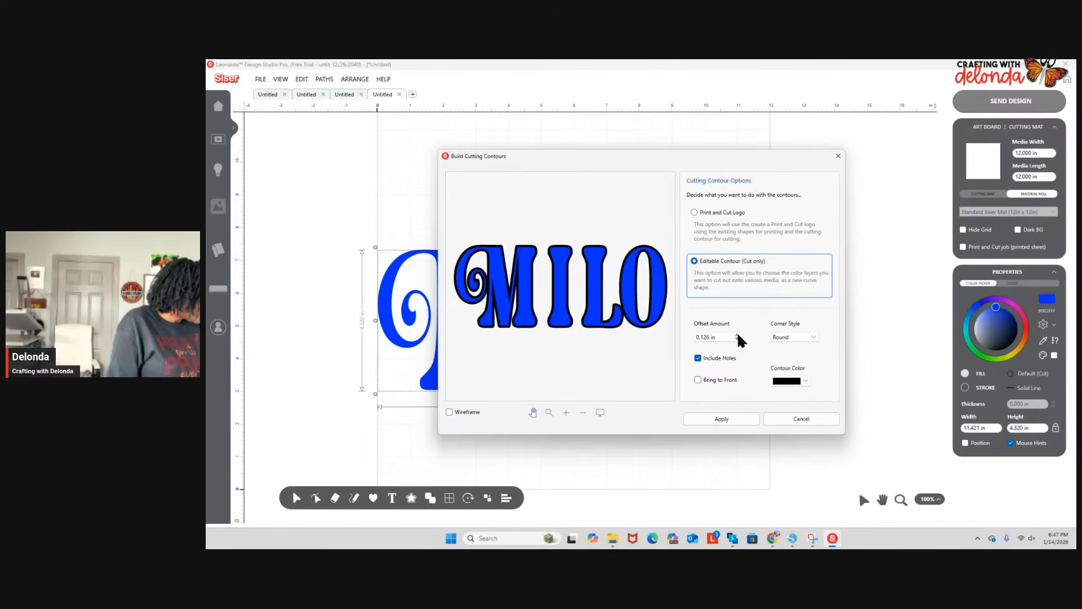
click(737, 335)
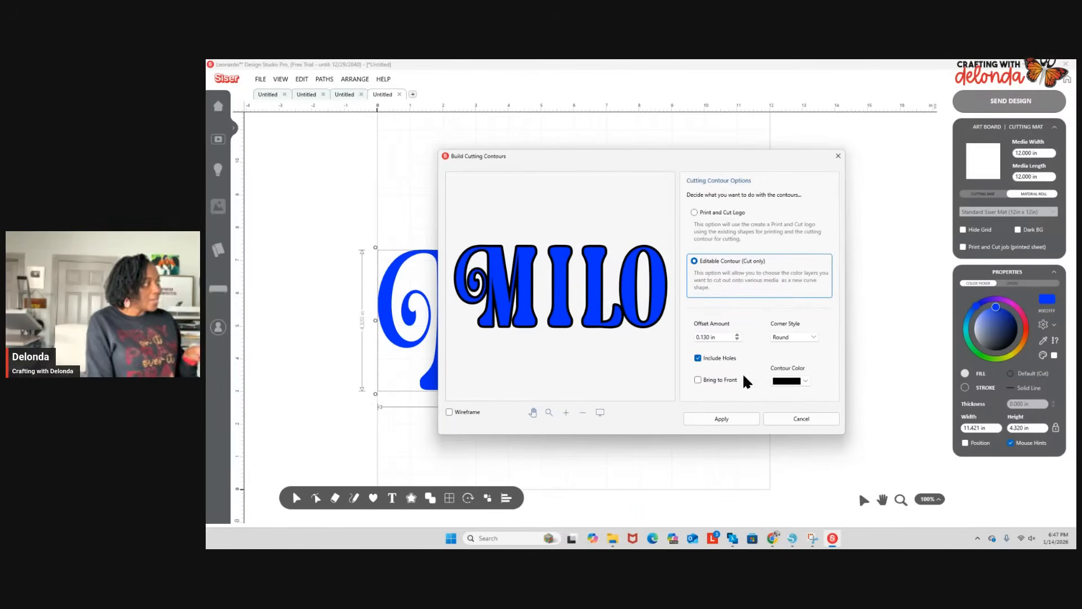
Set the contour color to pale yellow and apply the cutting contour to the blue MILO text.
click(807, 381)
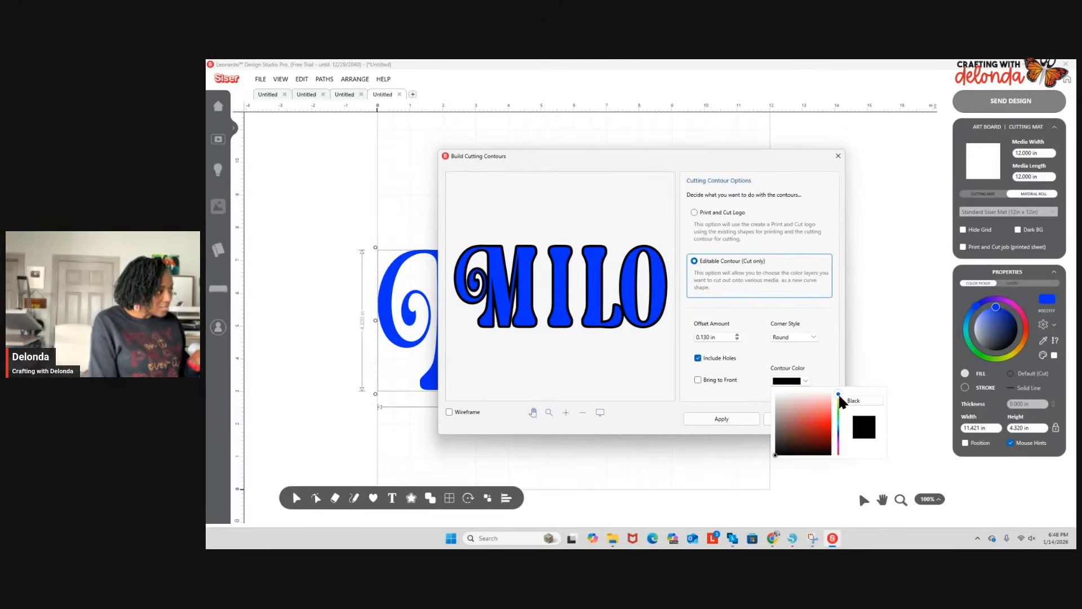
mouse_move(838, 394)
mouse_down()
mouse_move(838, 417)
mouse_move(840, 406)
mouse_up()
click(819, 407)
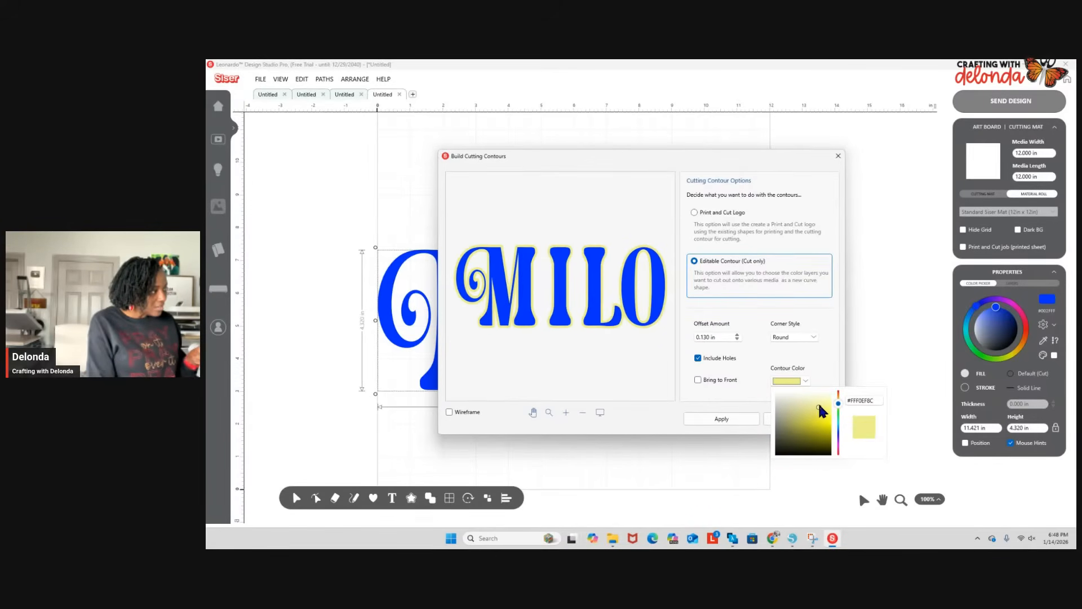
click(721, 419)
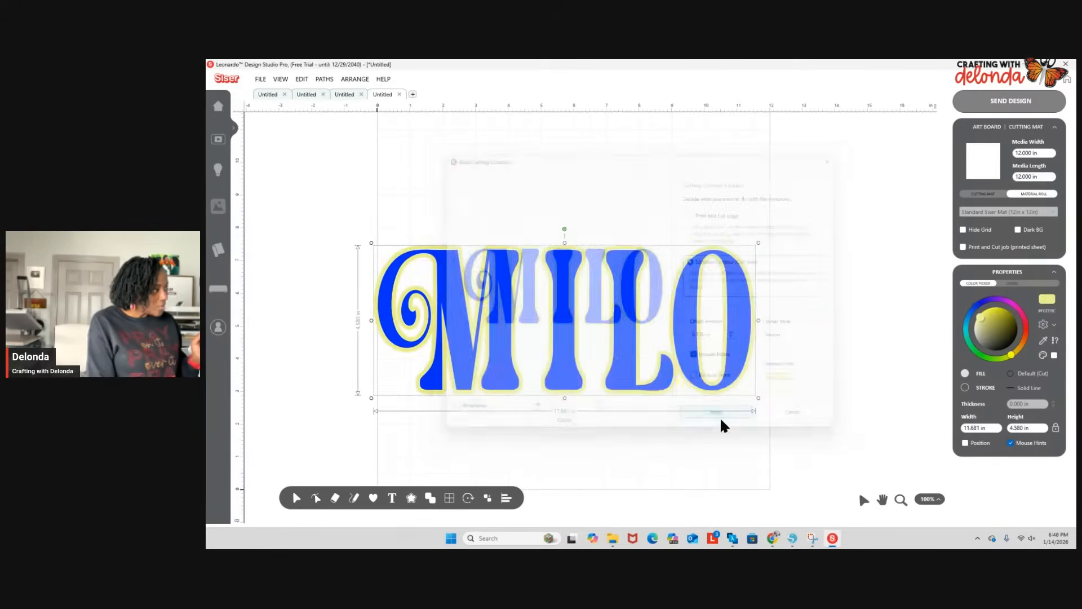
Turn on the dark artboard background and deselect the design.
click(1018, 230)
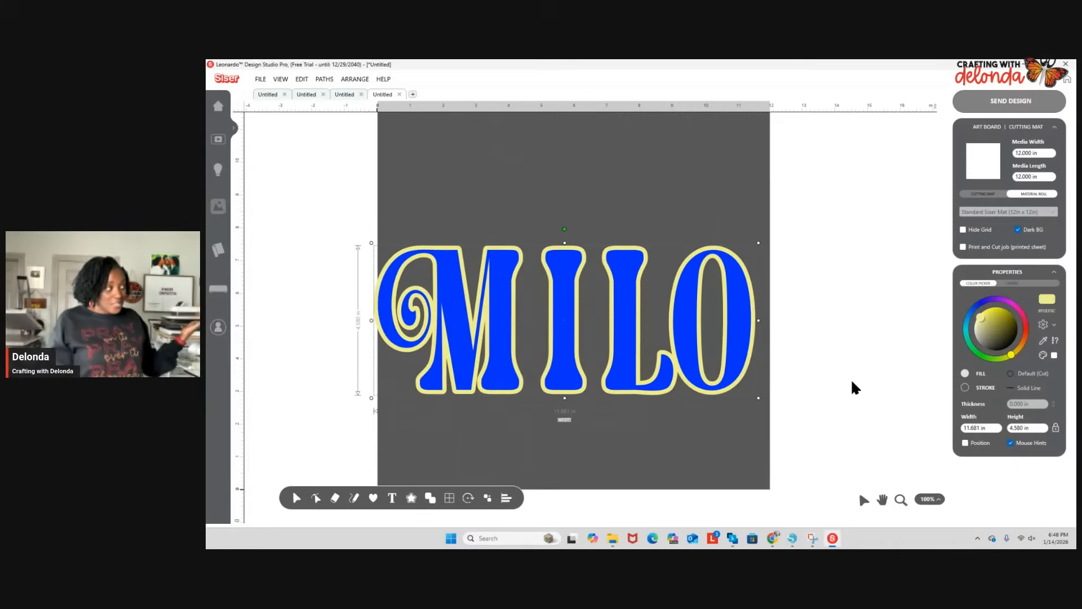
click(847, 374)
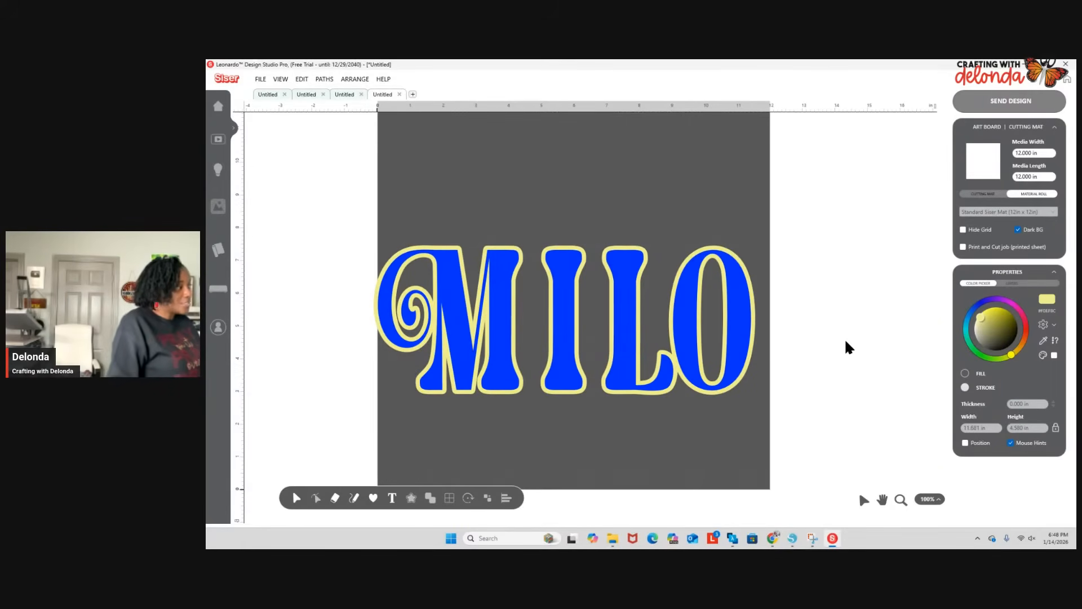
Move the blue MILO text aside to inspect the yellow contour behind it, and return it to its place.
drag(563, 316, 817, 151)
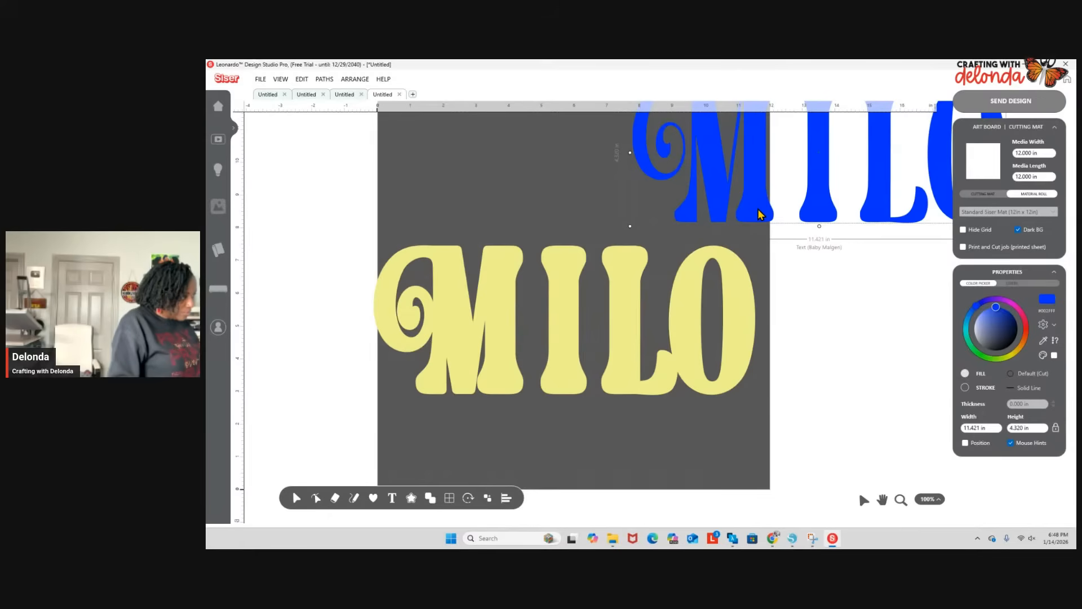
drag(757, 208, 556, 425)
click(554, 445)
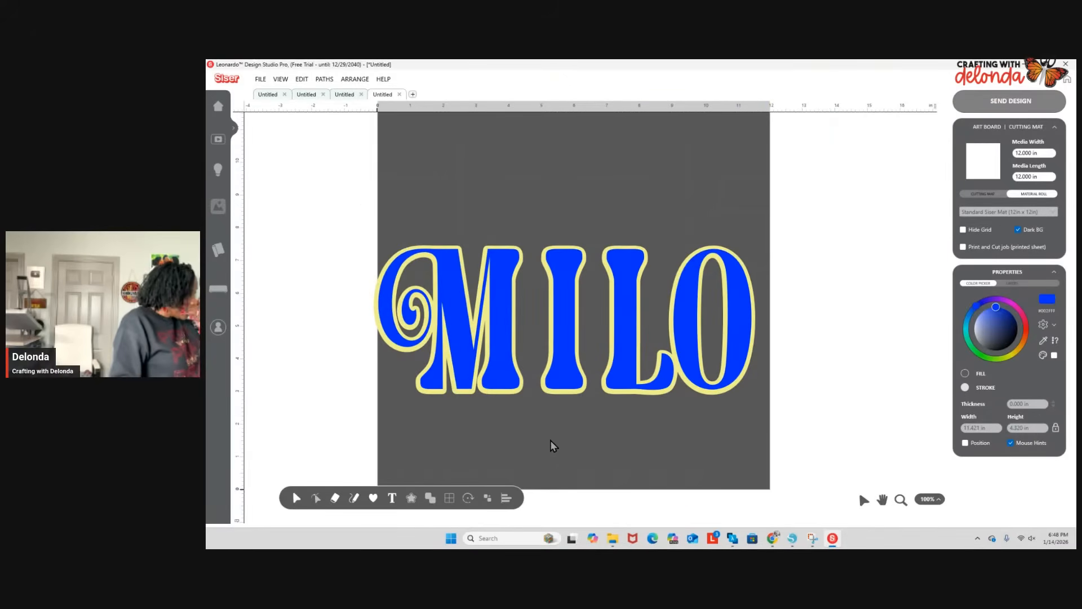
Select both layers, try subtracting the blue text from the yellow contour without keeping the text, and undo it.
drag(363, 207, 856, 400)
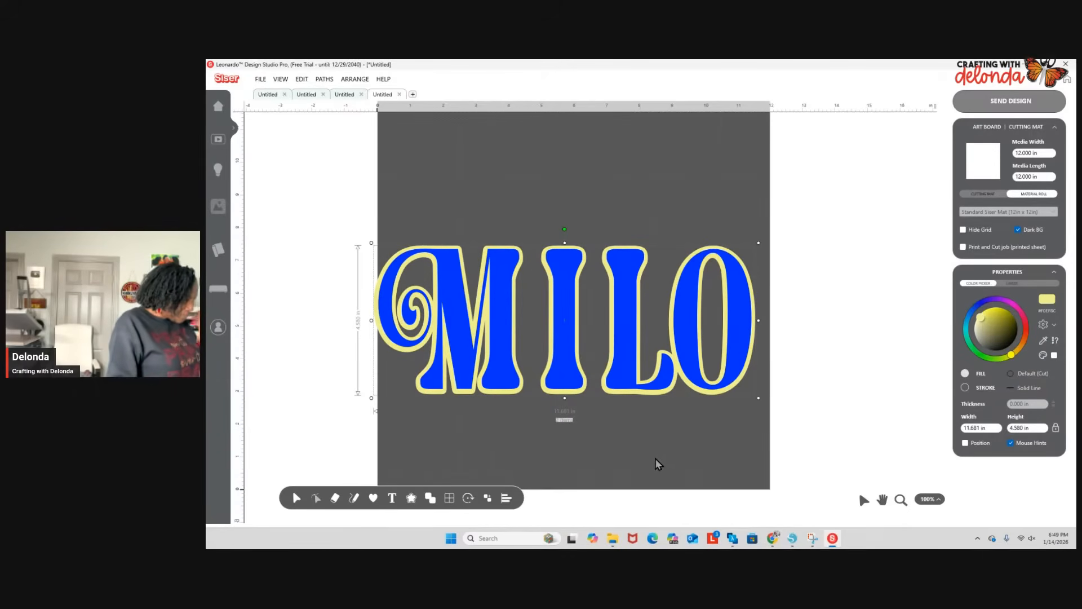
mouse_move(431, 499)
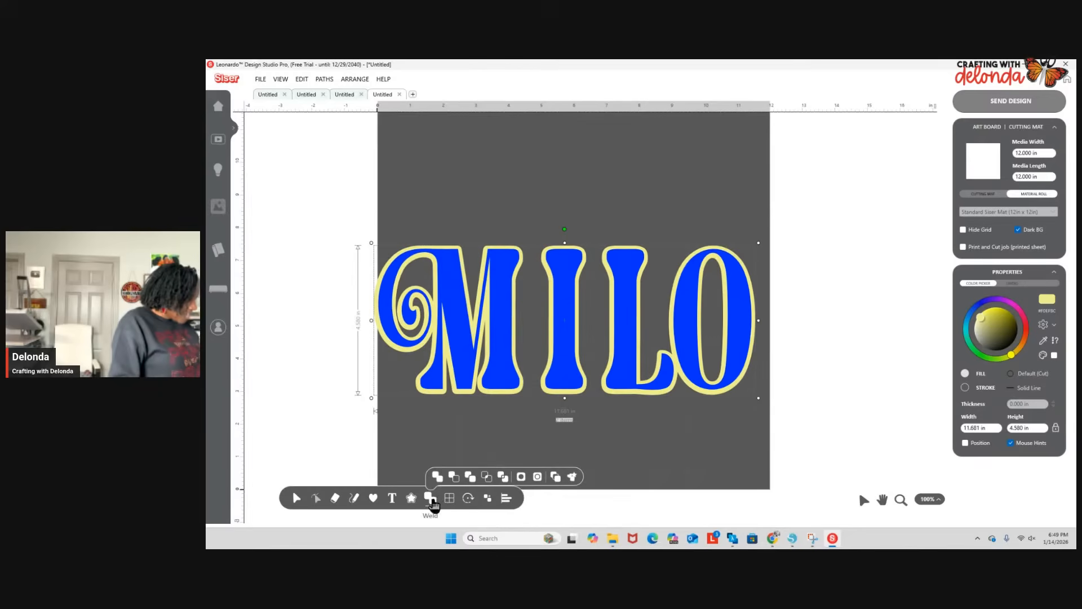
click(452, 477)
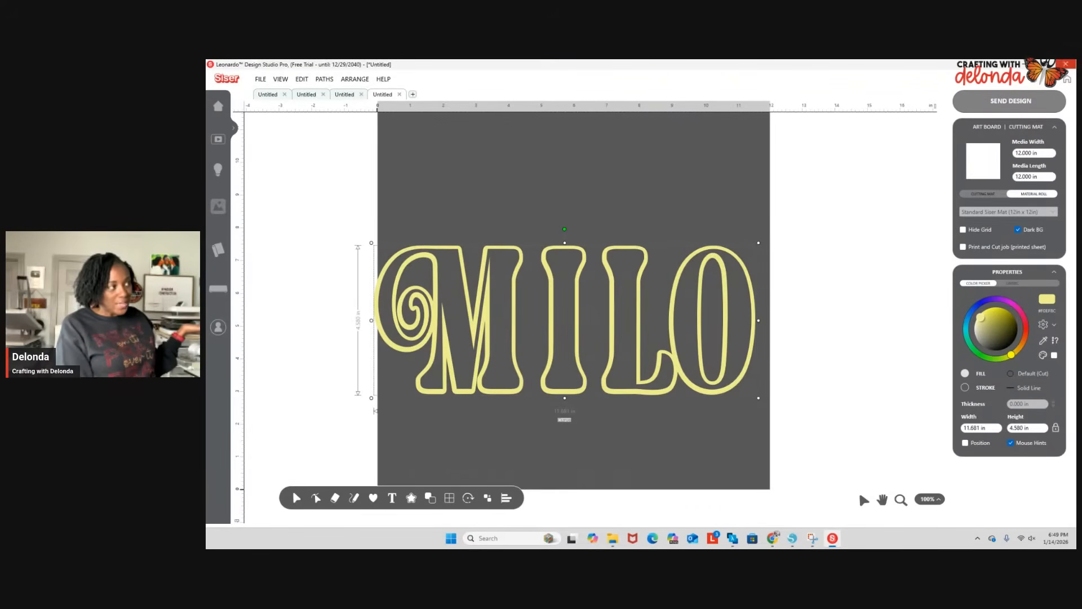
click(1031, 79)
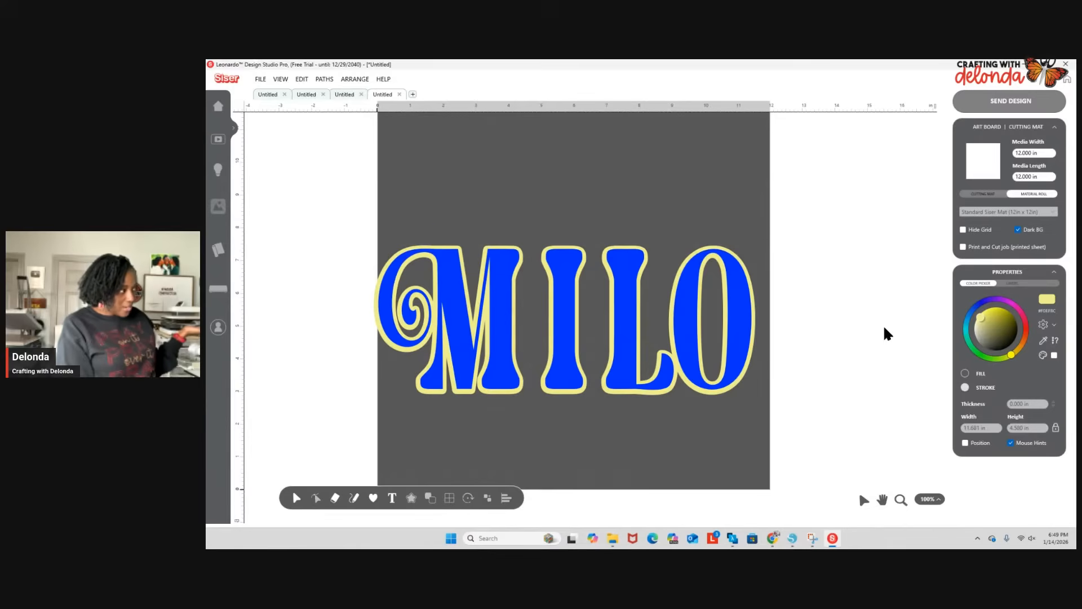
Cut the blue lettering out of the yellow contour while keeping the blue text, and shift the text away and back to check.
mouse_move(430, 498)
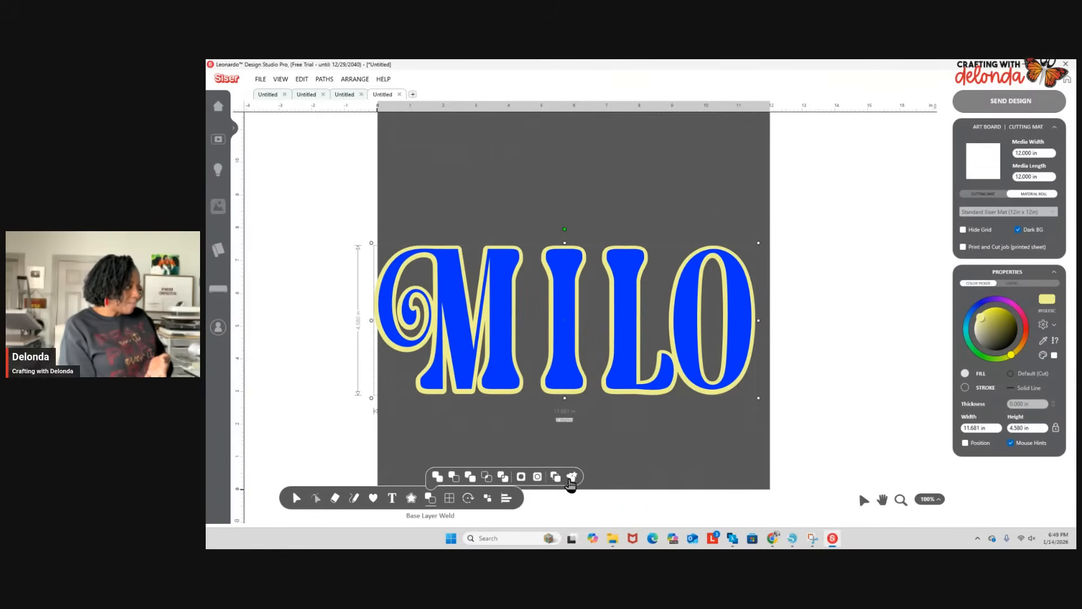
click(471, 477)
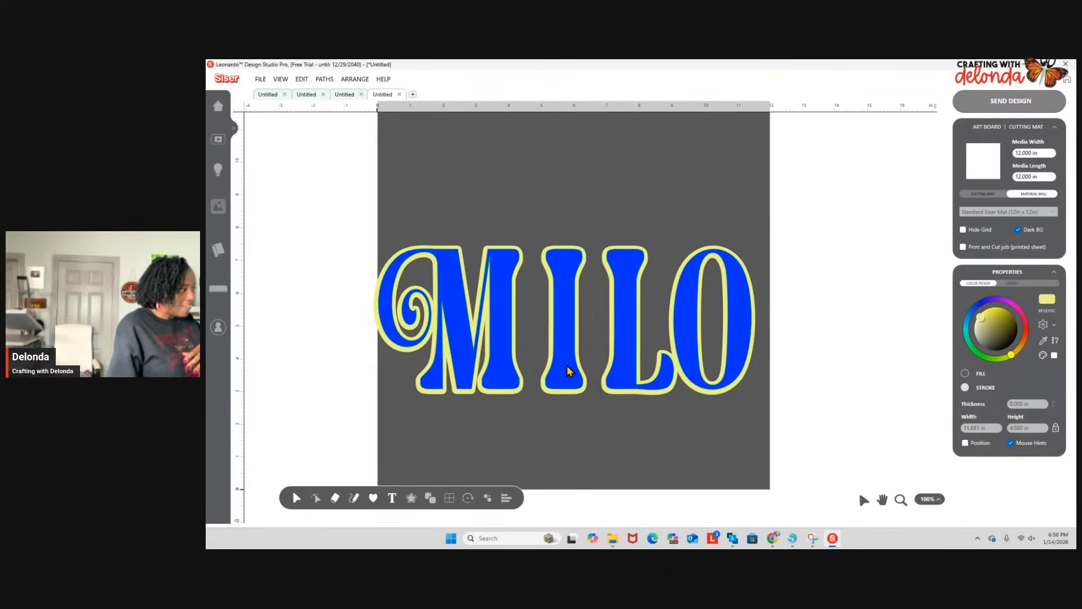
drag(566, 365, 688, 268)
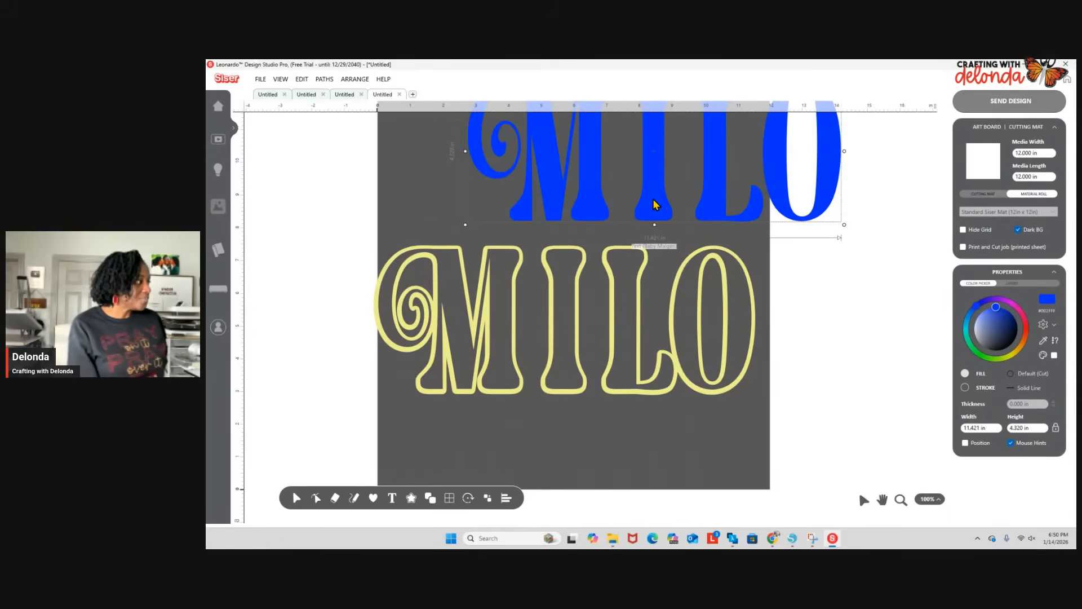
drag(653, 198, 567, 367)
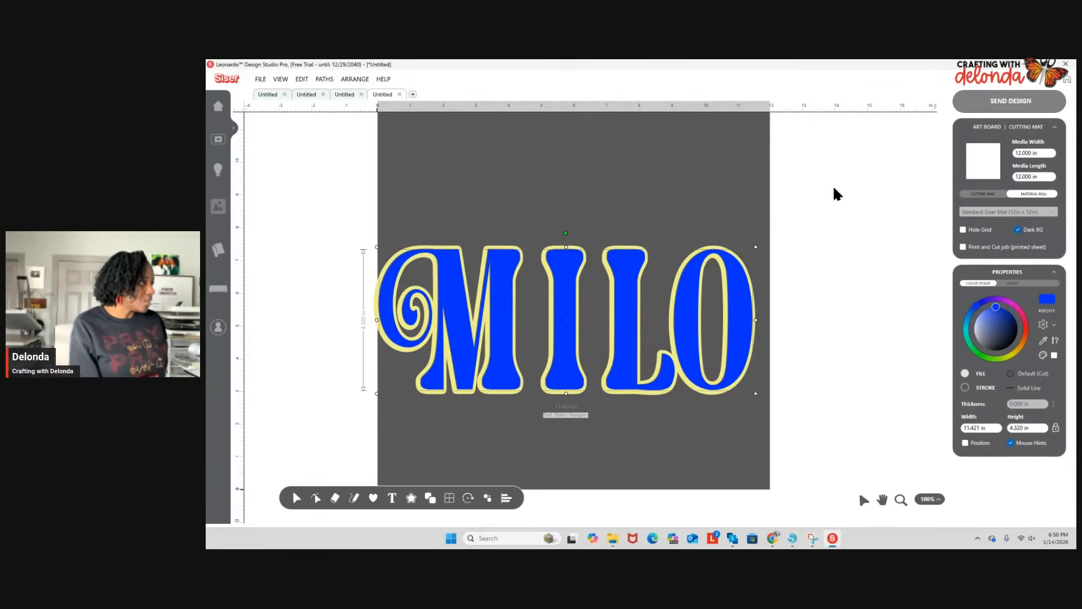
Undo the moves of the blue text and the cut-out made in the yellow contour.
key(ctrl+z)
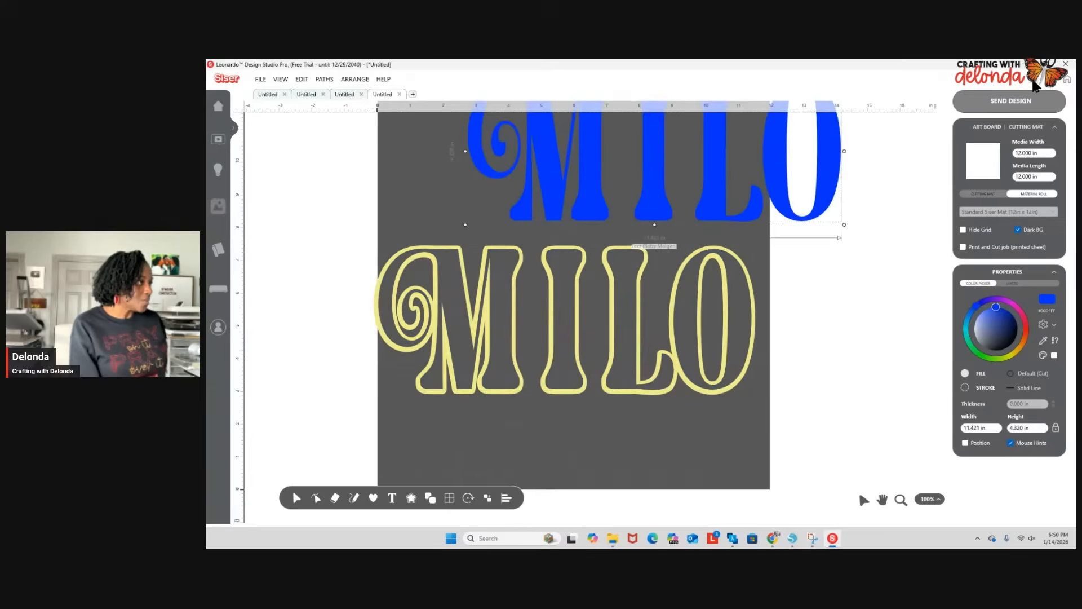
key(ctrl+y)
click(381, 218)
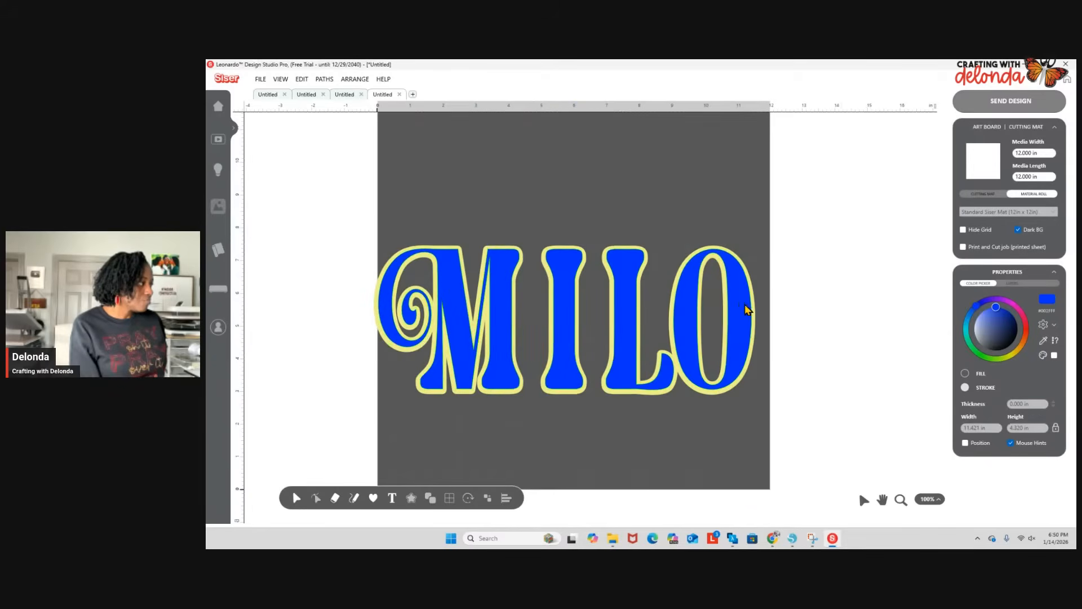
drag(671, 316, 767, 234)
key(ctrl+z)
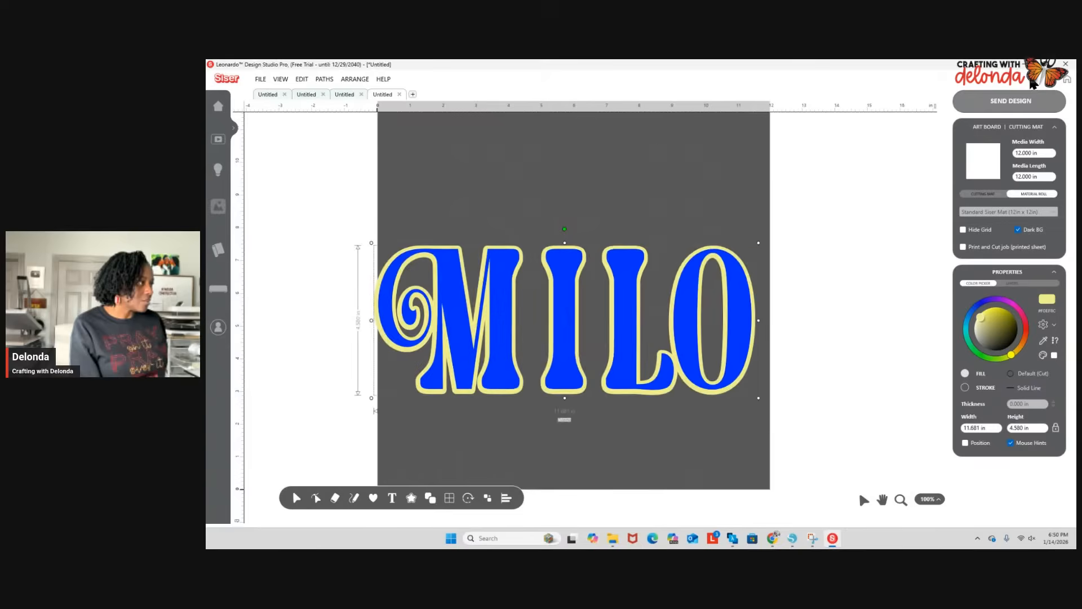
drag(637, 341, 894, 174)
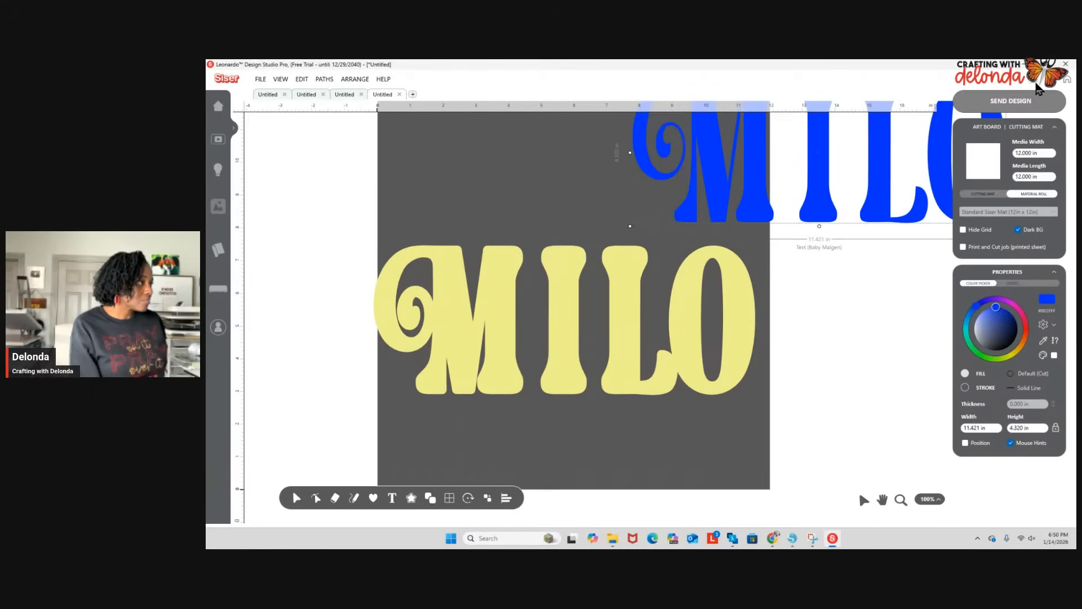
key(ctrl+z)
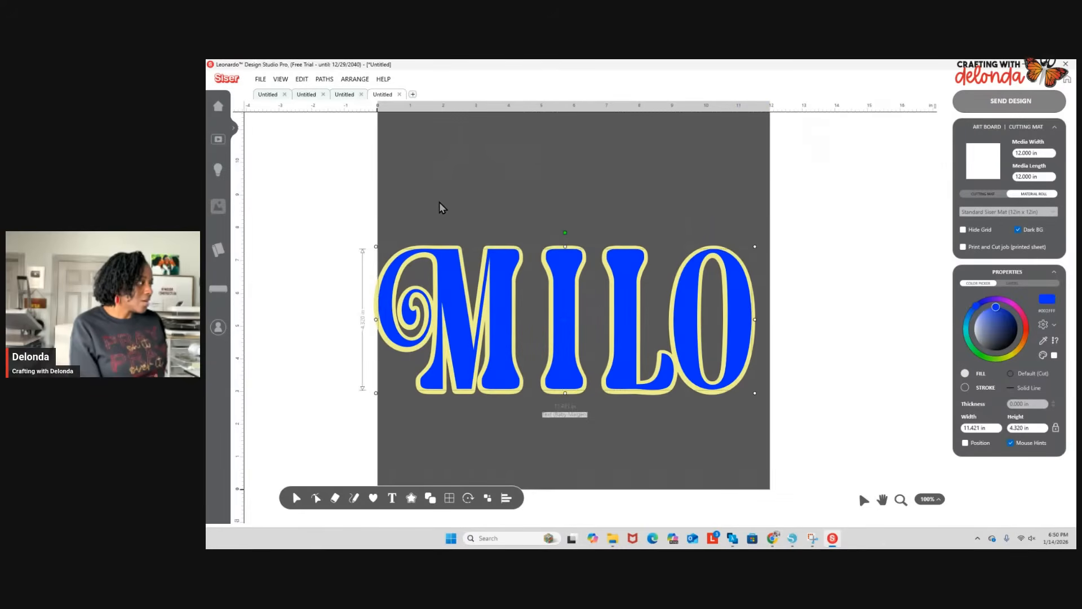
Try intersecting the blue text with the yellow contour, move the resulting shape aside to inspect it, and undo both changes.
drag(405, 211, 713, 350)
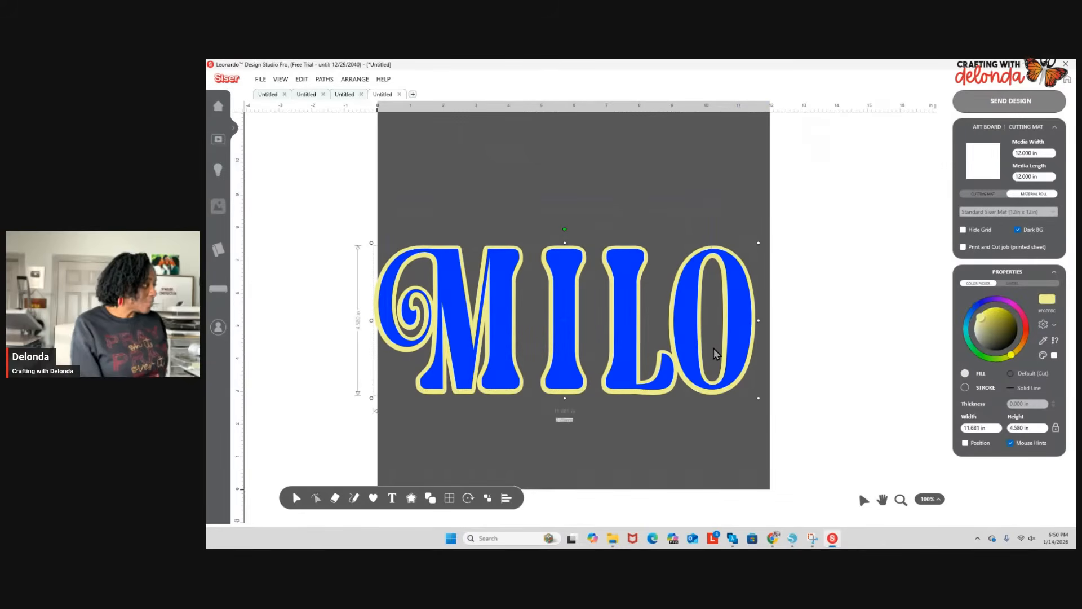
click(431, 498)
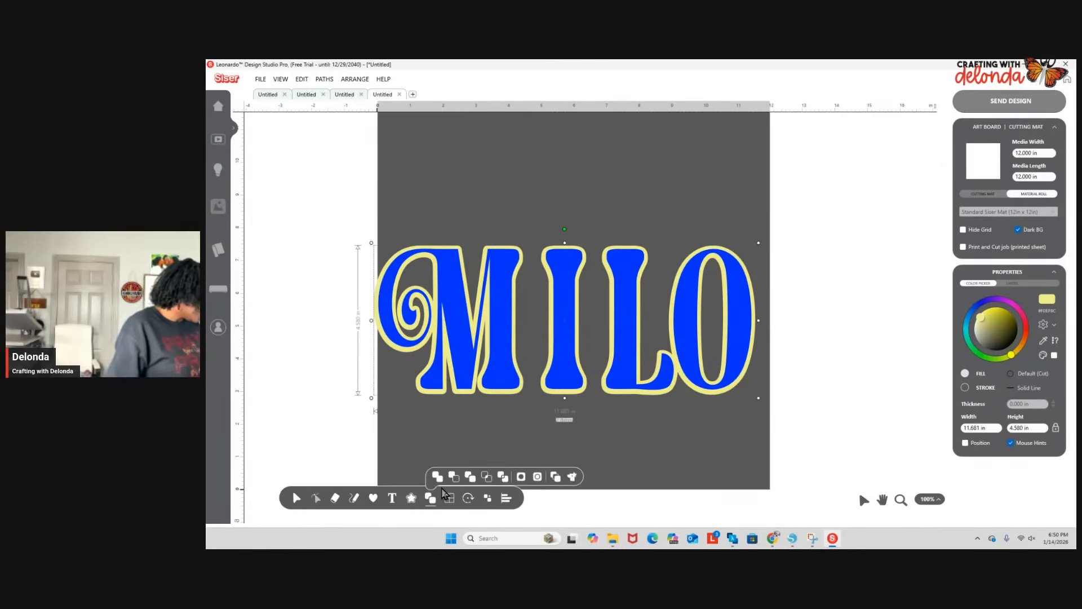
click(486, 480)
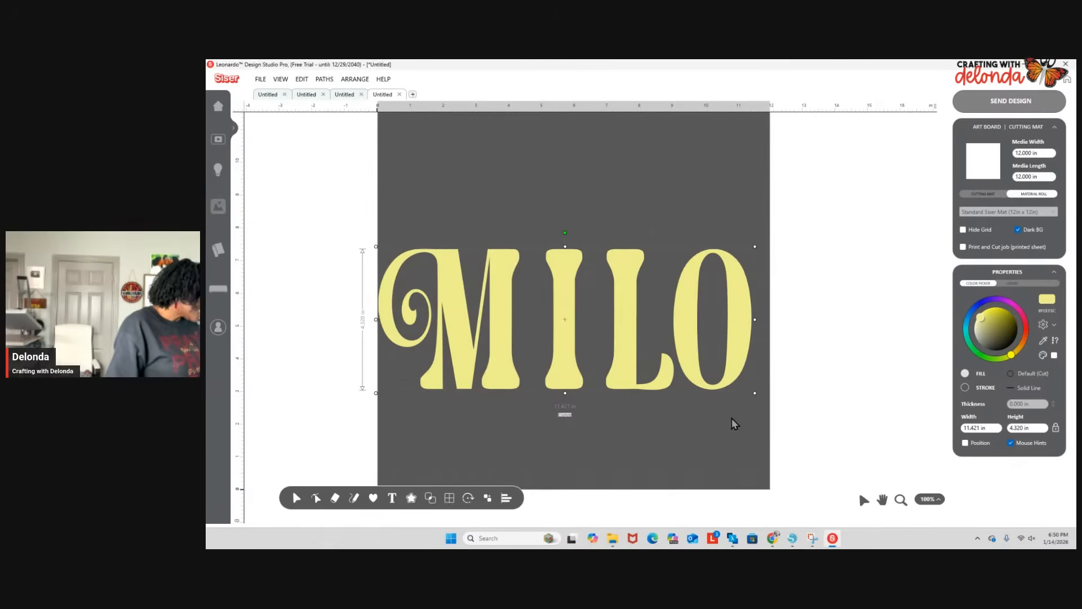
drag(697, 341, 791, 226)
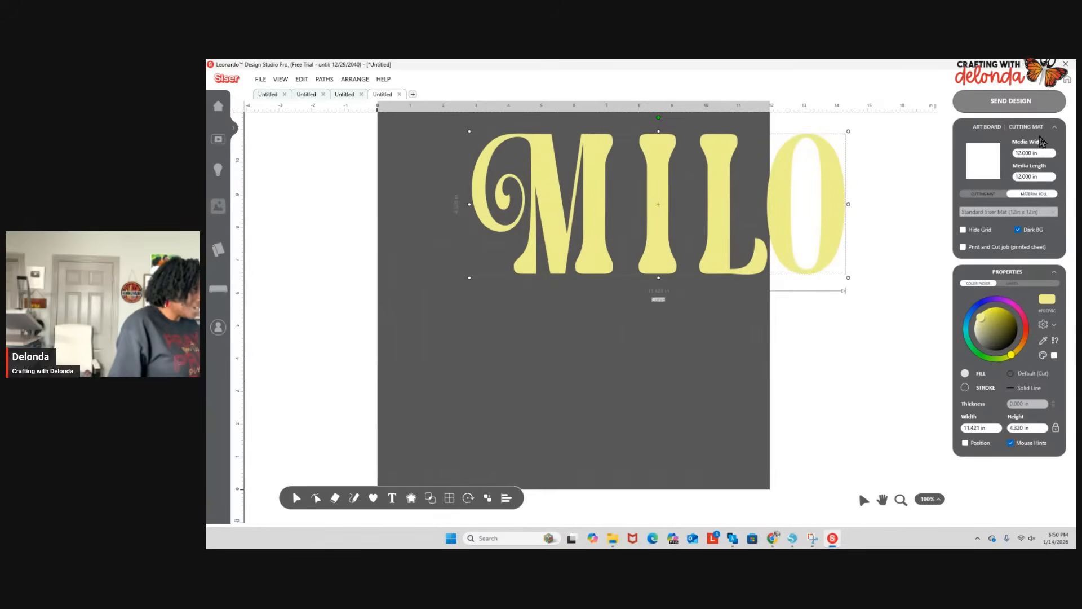
key(ctrl+z)
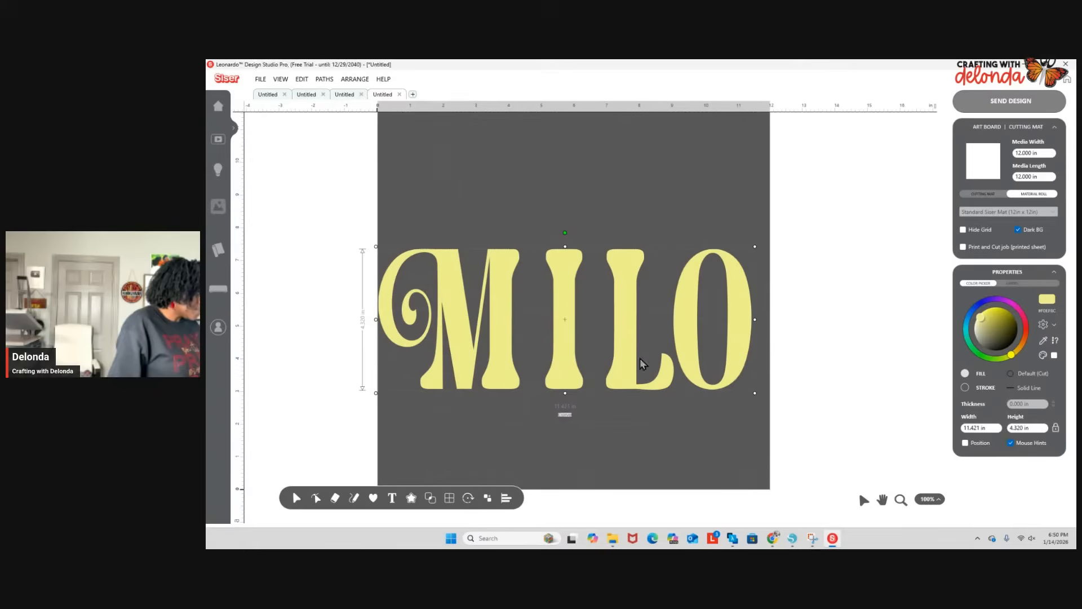
key(ctrl+z)
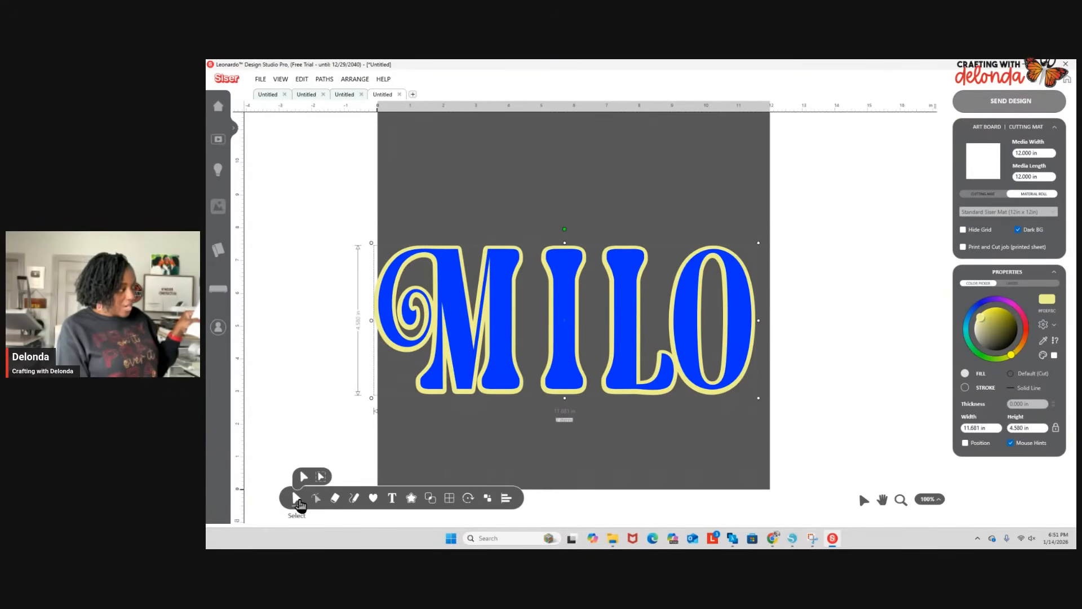
Start the Eraser Tool and give its brush a square shape with a size of 30.
mouse_move(336, 503)
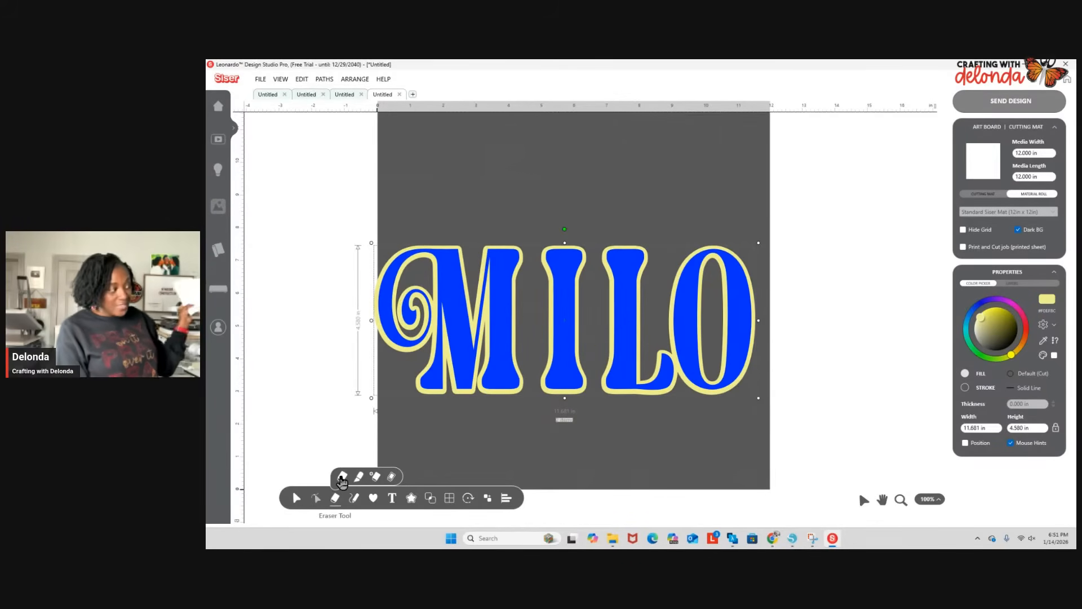
click(342, 477)
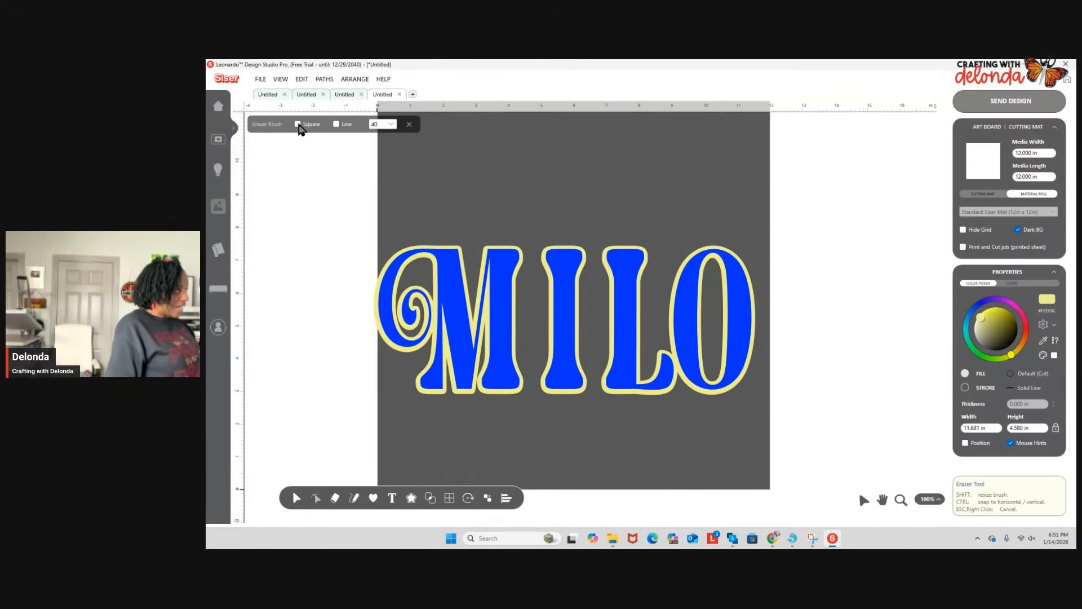
click(381, 136)
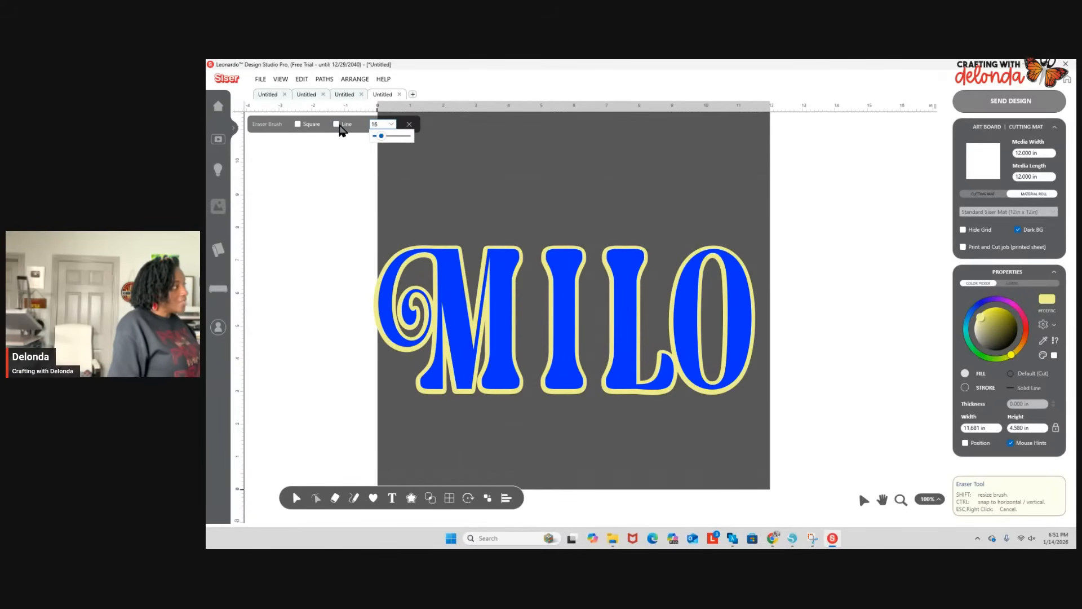
click(297, 124)
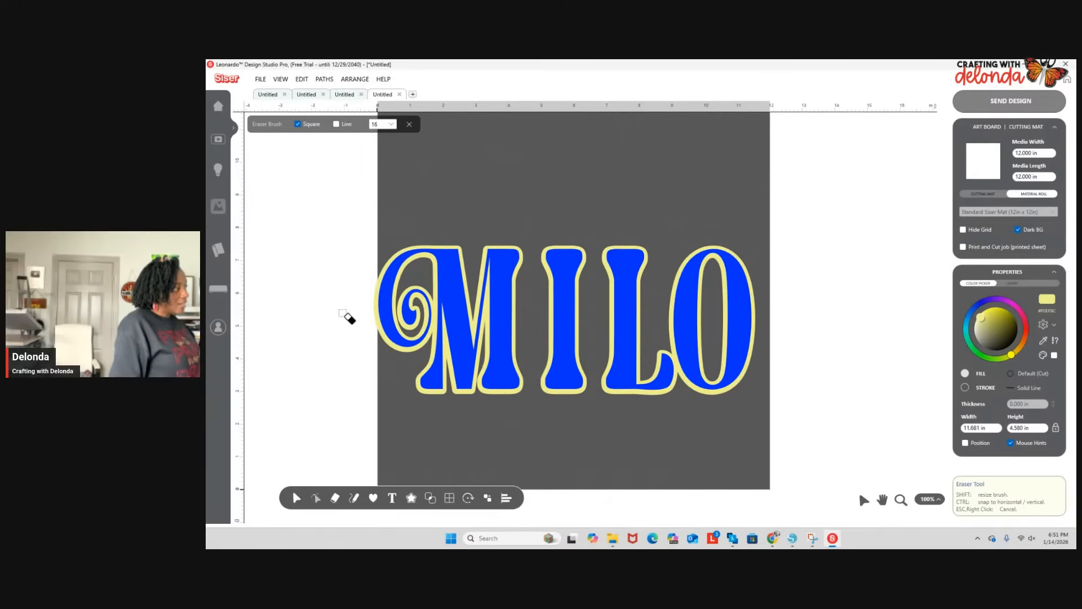
click(392, 126)
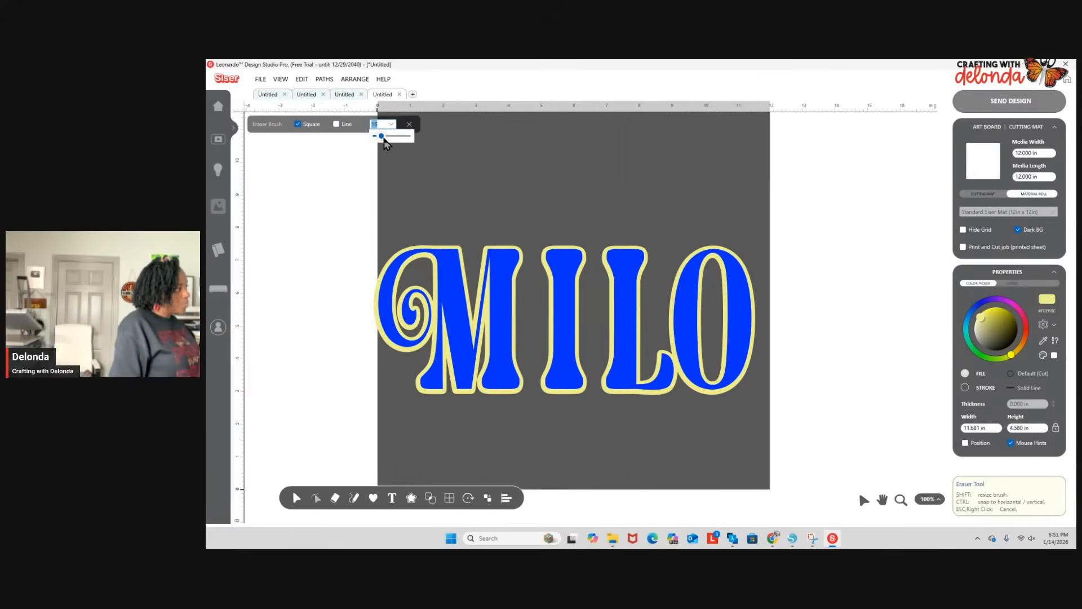
drag(380, 137, 387, 143)
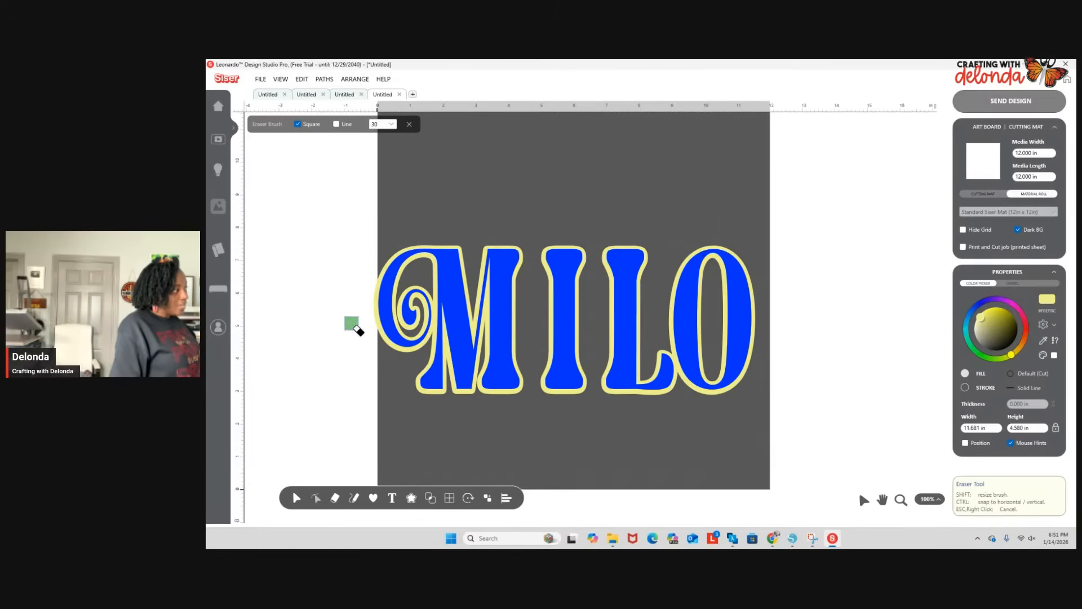
Erase a horizontal strip through the middle of the whole MILO text and its contour, and leave the eraser.
drag(352, 323, 585, 321)
drag(798, 315, 799, 315)
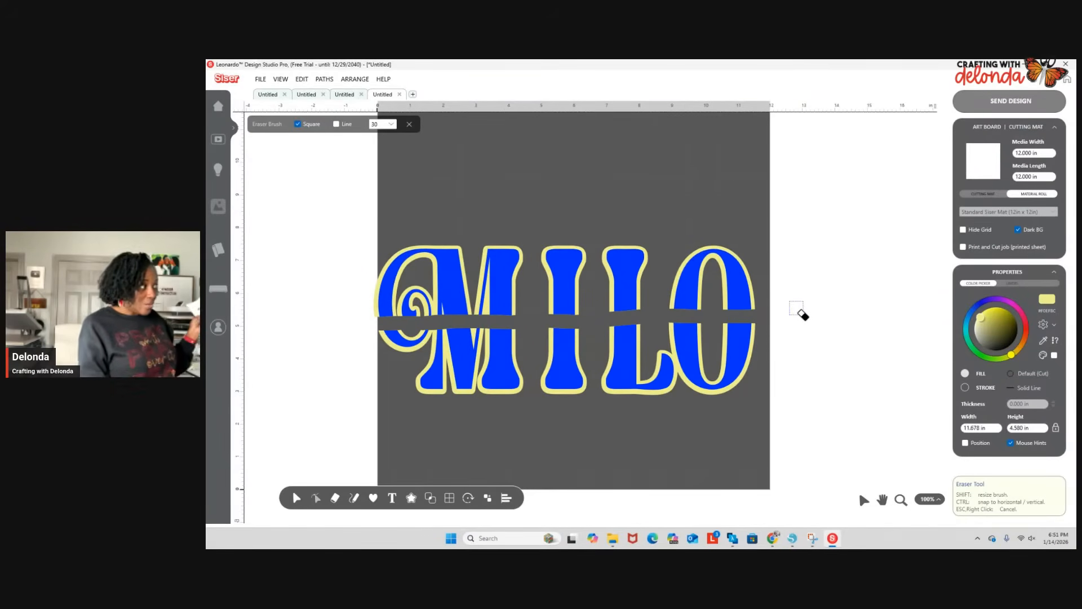
click(409, 124)
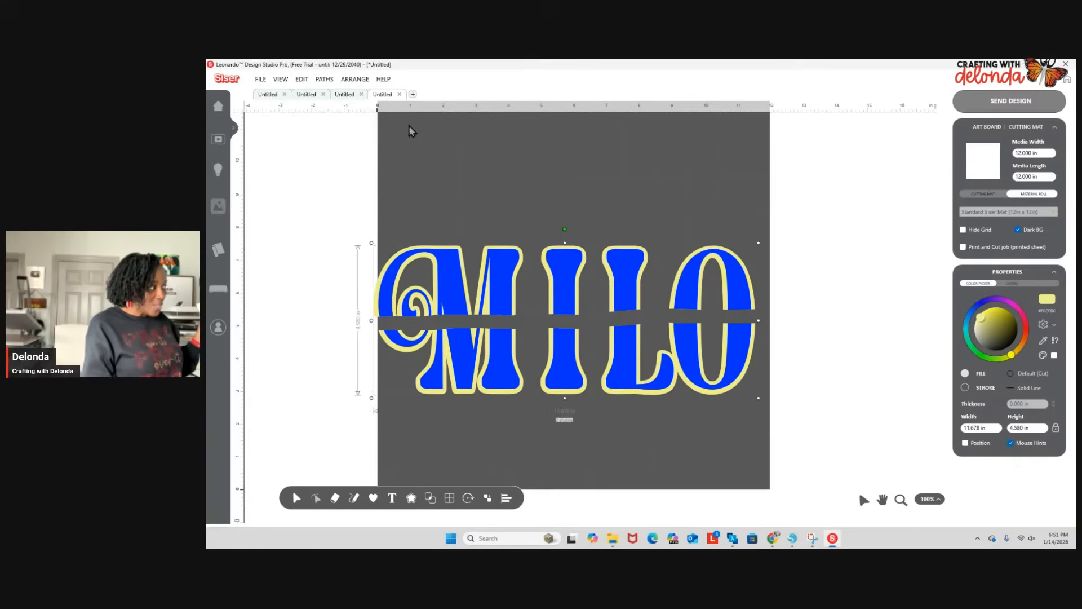
Ungroup the paths of the sliced MILO lettering and contour.
click(426, 205)
click(377, 277)
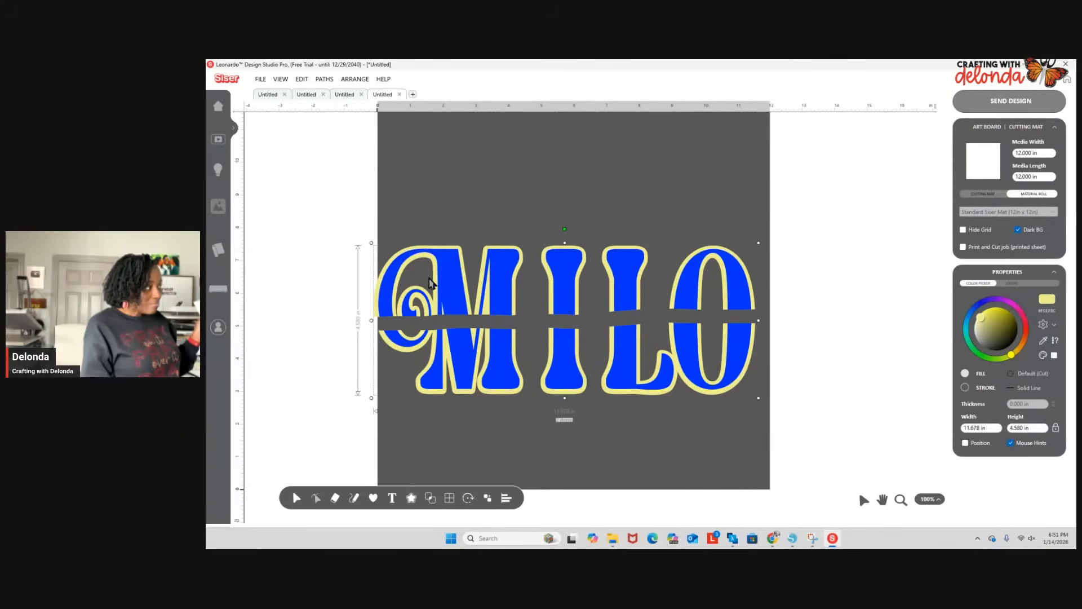
right_click(461, 297)
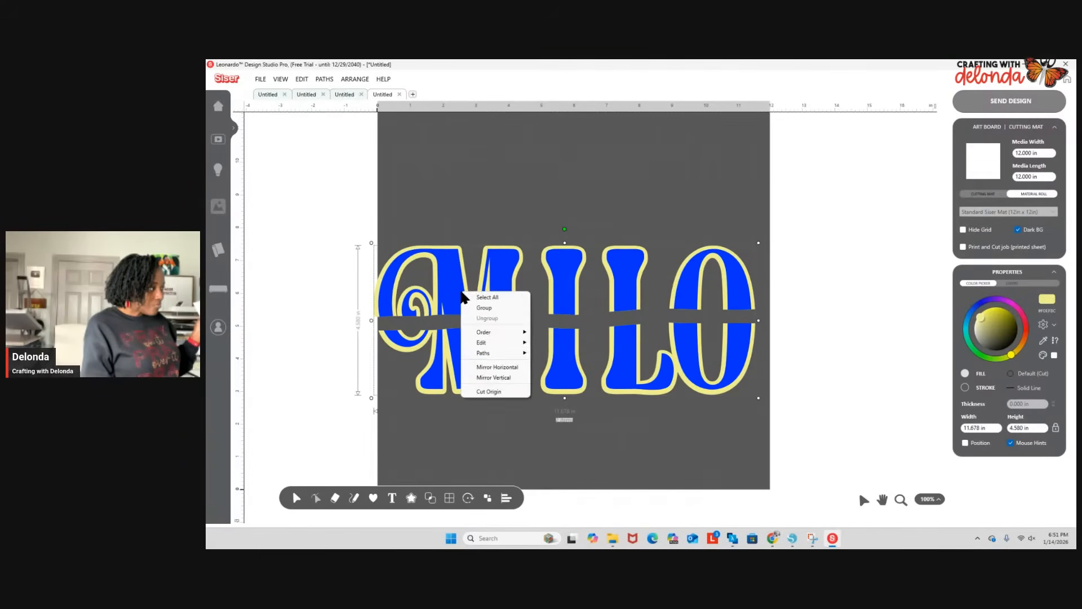
mouse_move(506, 353)
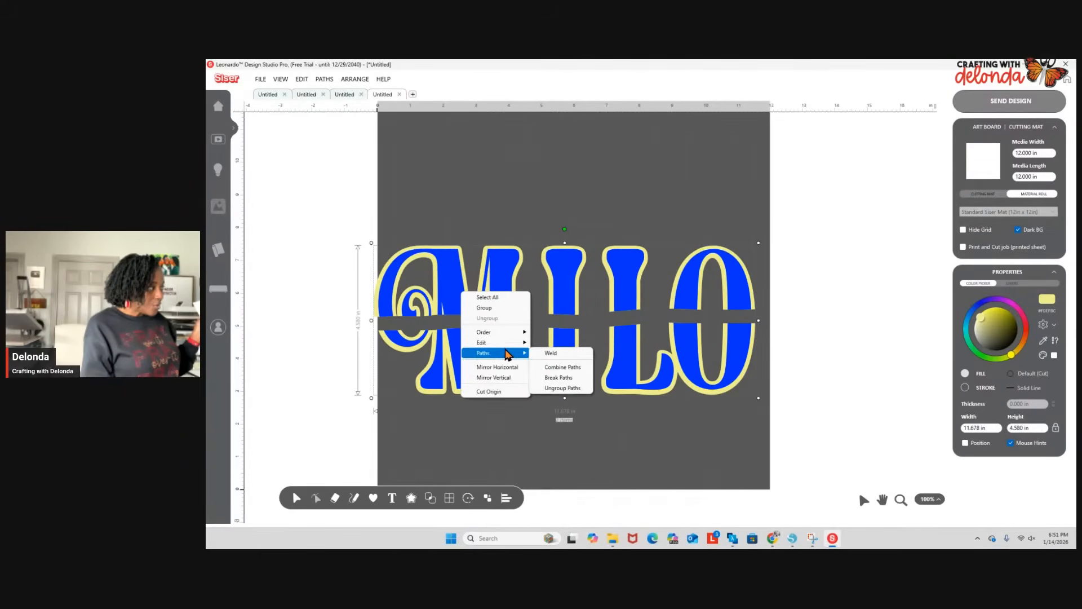
click(563, 389)
Move the upper blue pieces of the letters up and away from the yellow contour, placing the O piece off the mat.
drag(386, 281, 398, 181)
drag(504, 287, 563, 195)
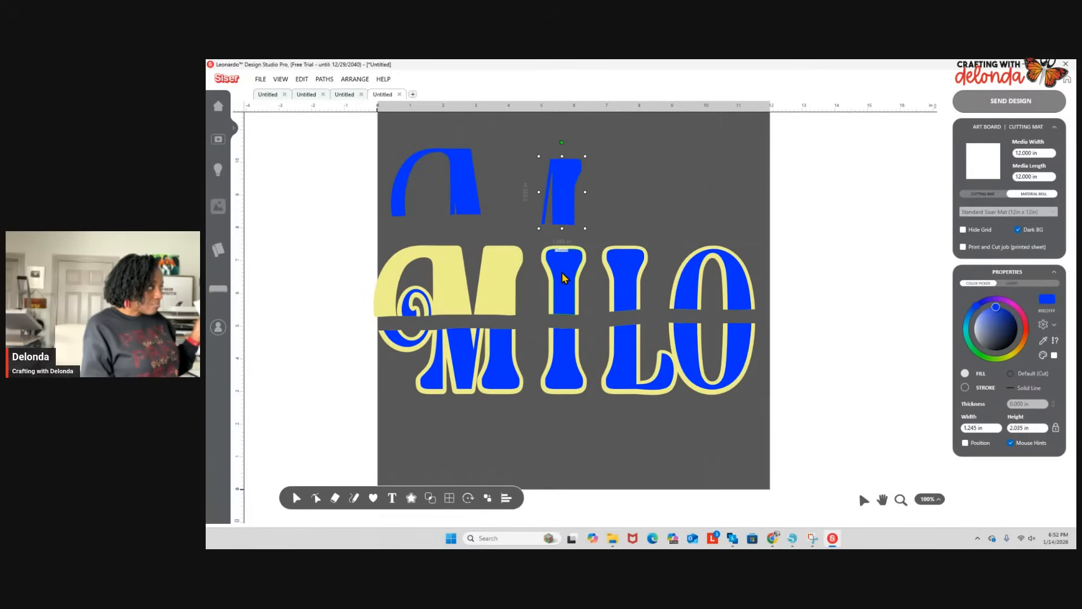
drag(563, 273, 640, 205)
drag(627, 269, 688, 224)
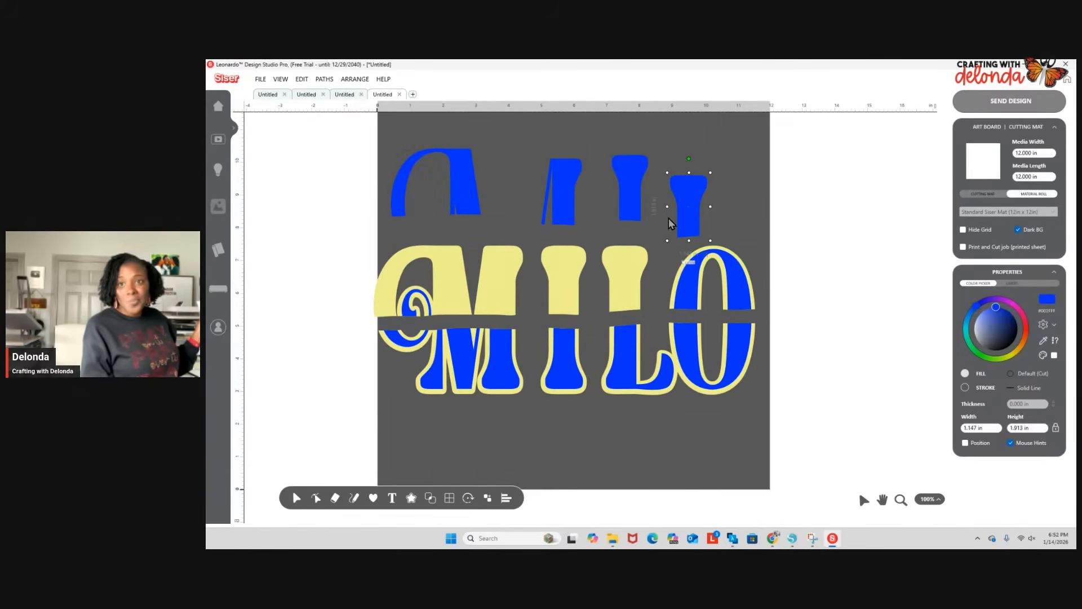
drag(700, 288, 842, 175)
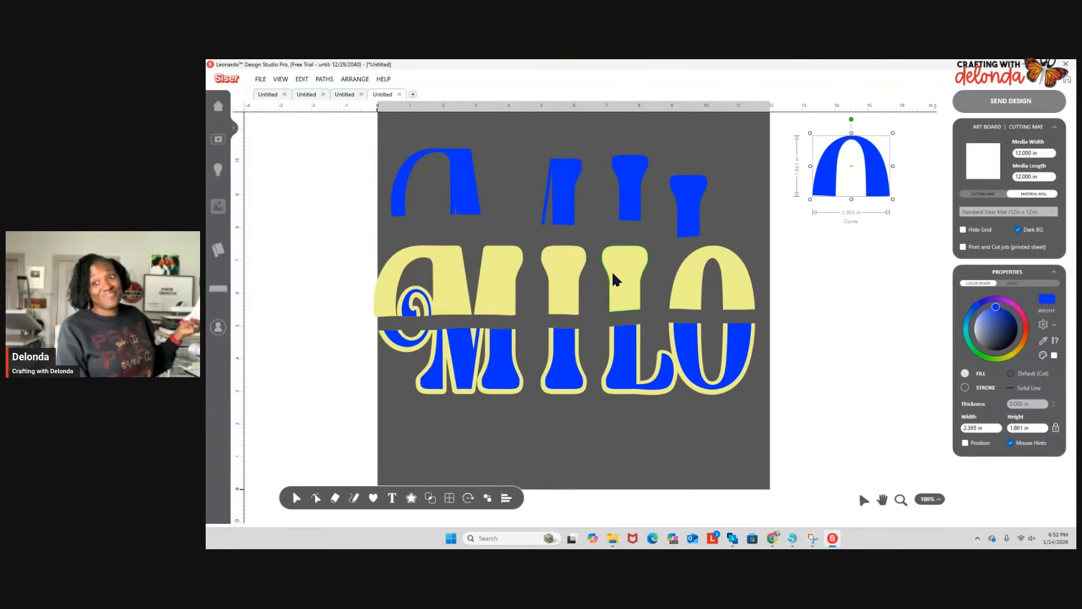
Browse the Design Library and search it for Valentine's Day designs.
click(225, 172)
click(226, 216)
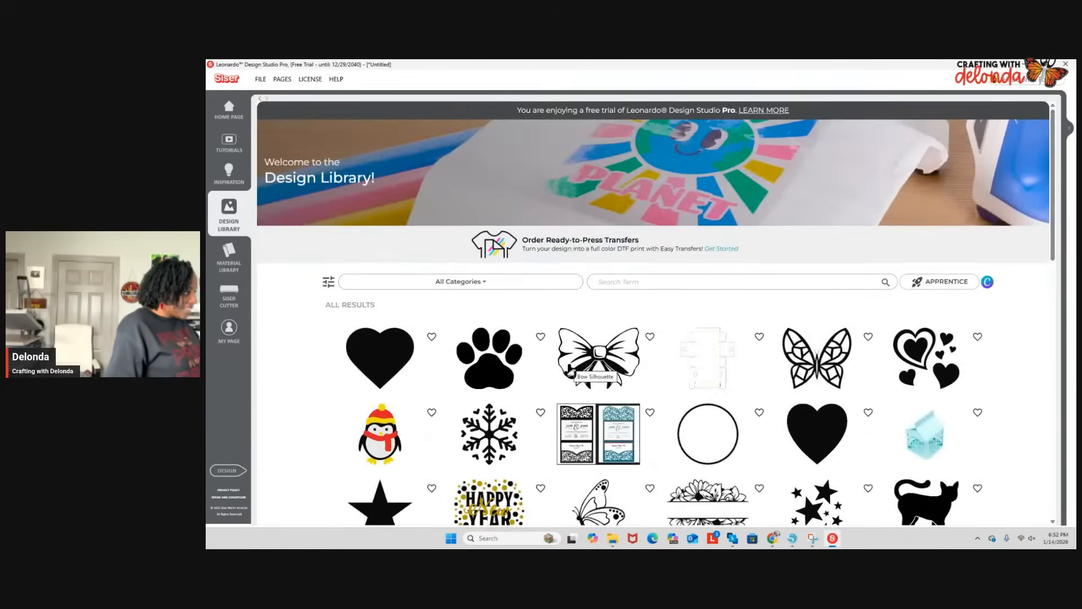
scroll(656, 338, down, 2)
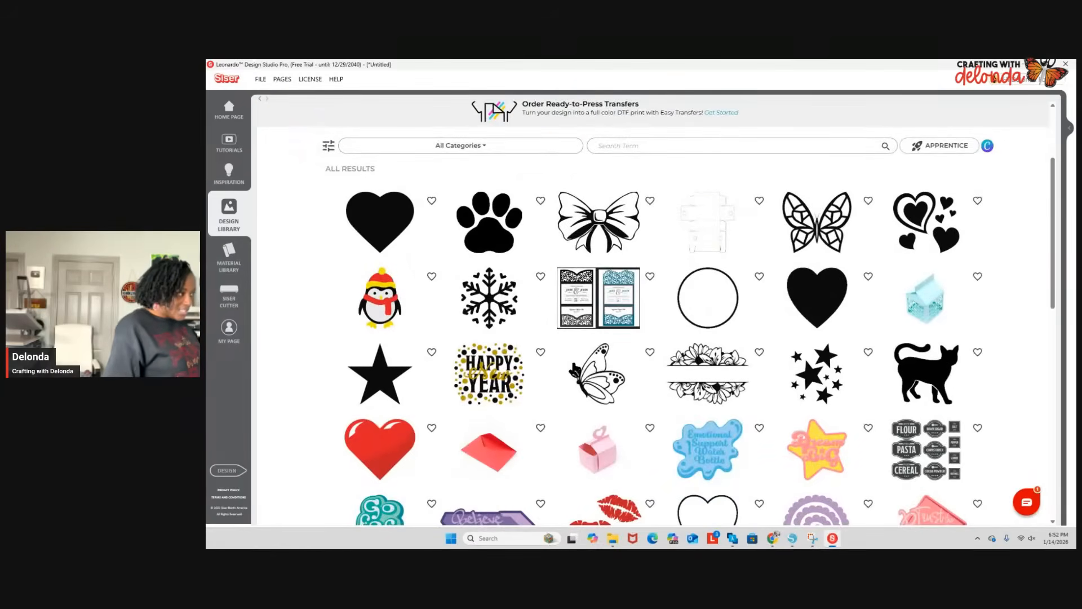
scroll(576, 369, down, 3)
scroll(575, 370, down, 7)
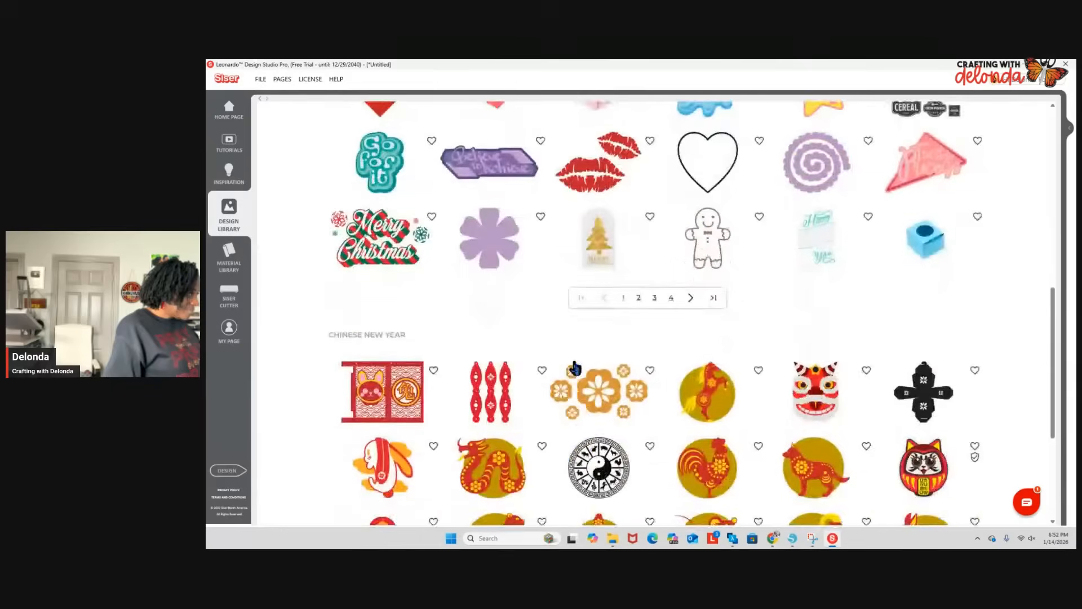
scroll(573, 357, up, 13)
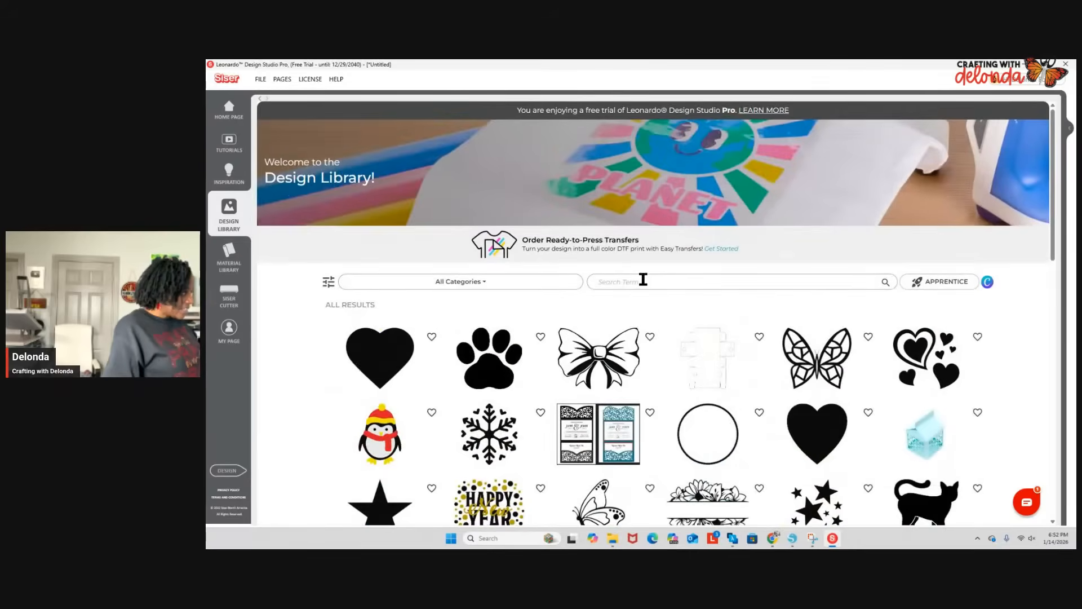
click(644, 279)
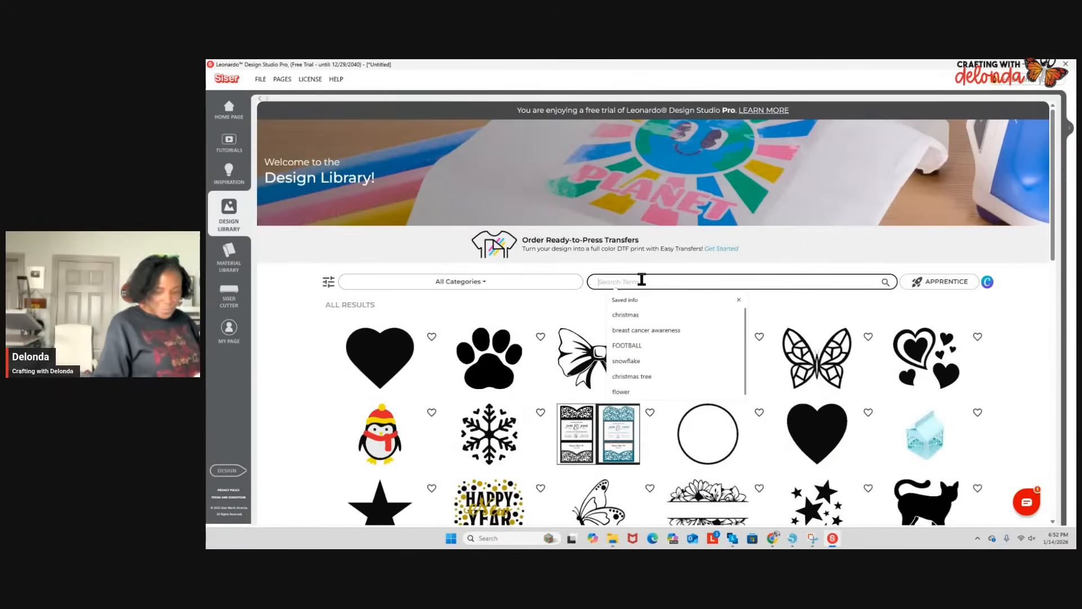
text(VA)
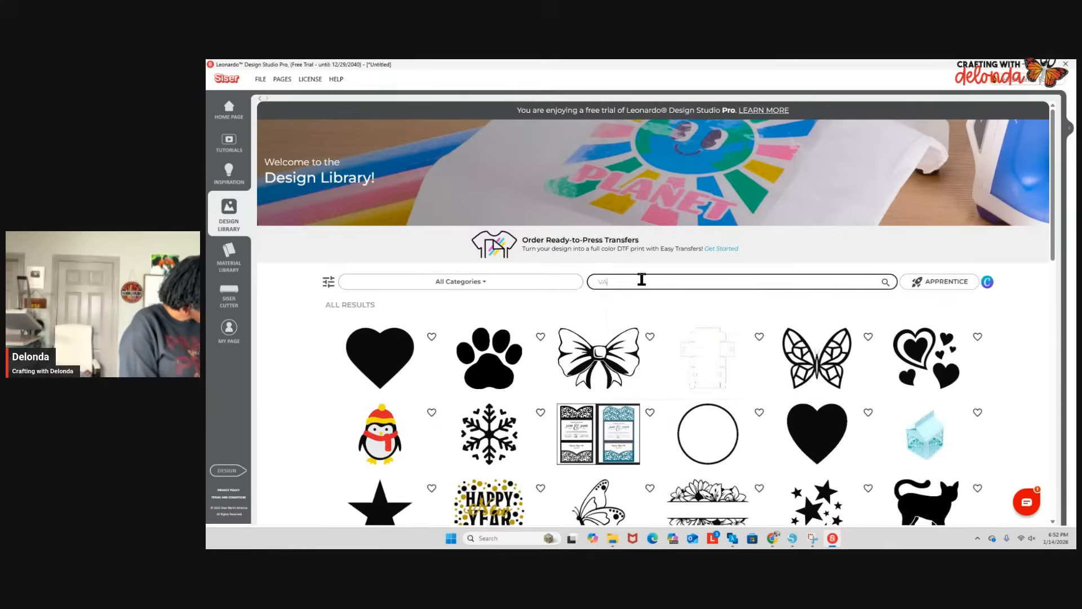
text(LENTINE'S)
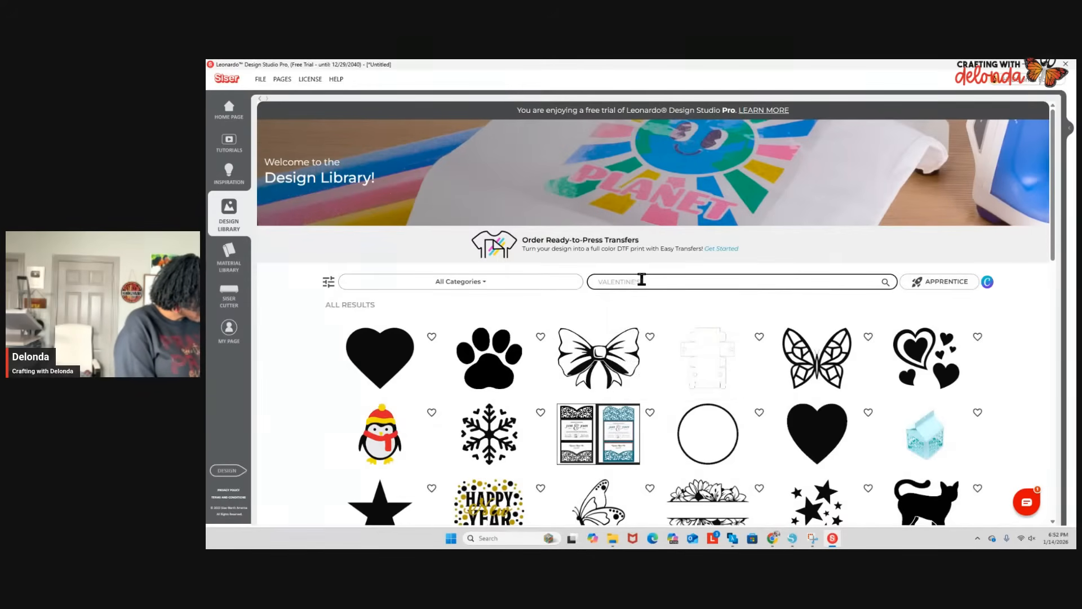
text( DAYT)
key(Return)
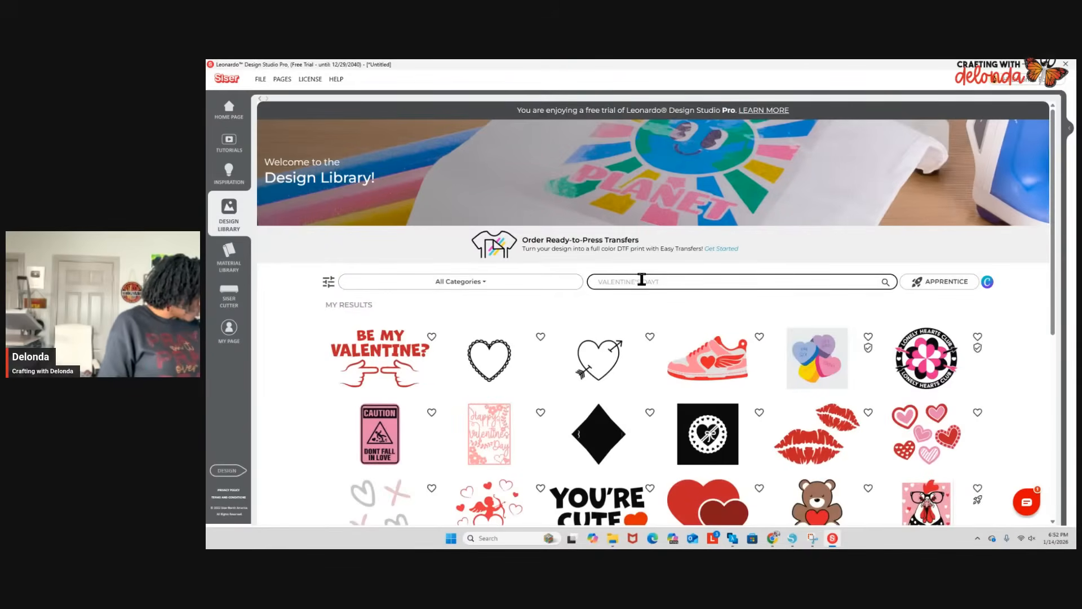
Look through the Valentine's Day designs and open the Valentines Chicken design in the current document.
scroll(837, 416, down, 2)
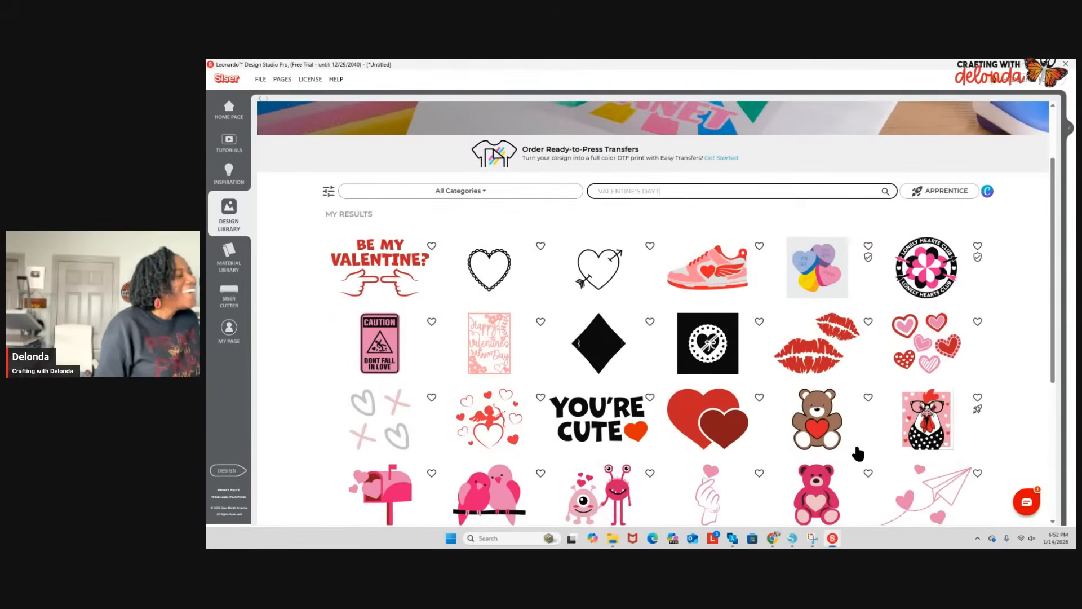
scroll(858, 453, down, 3)
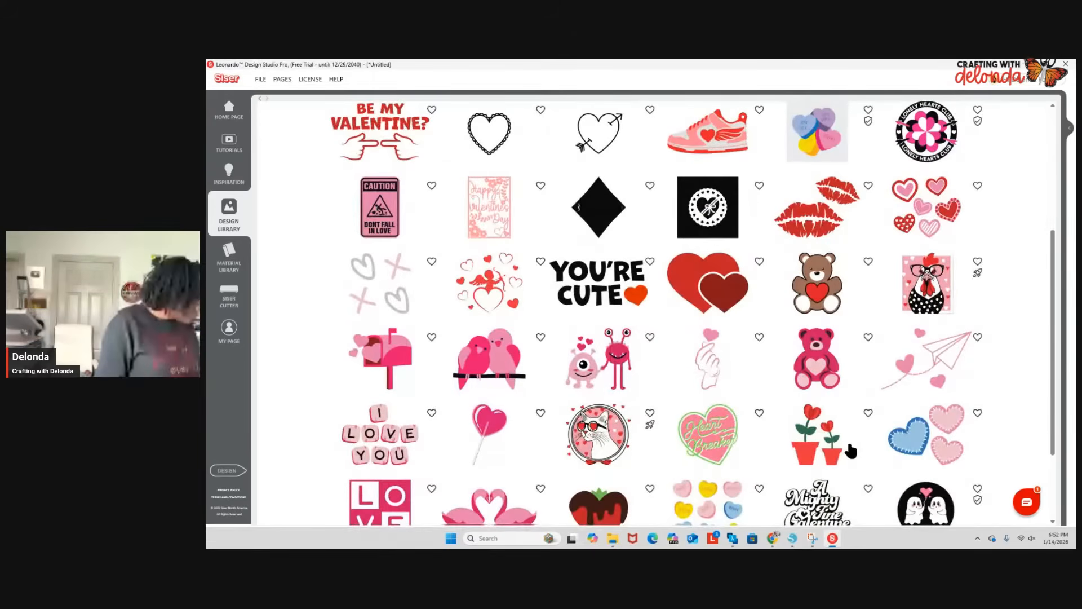
scroll(851, 451, down, 2)
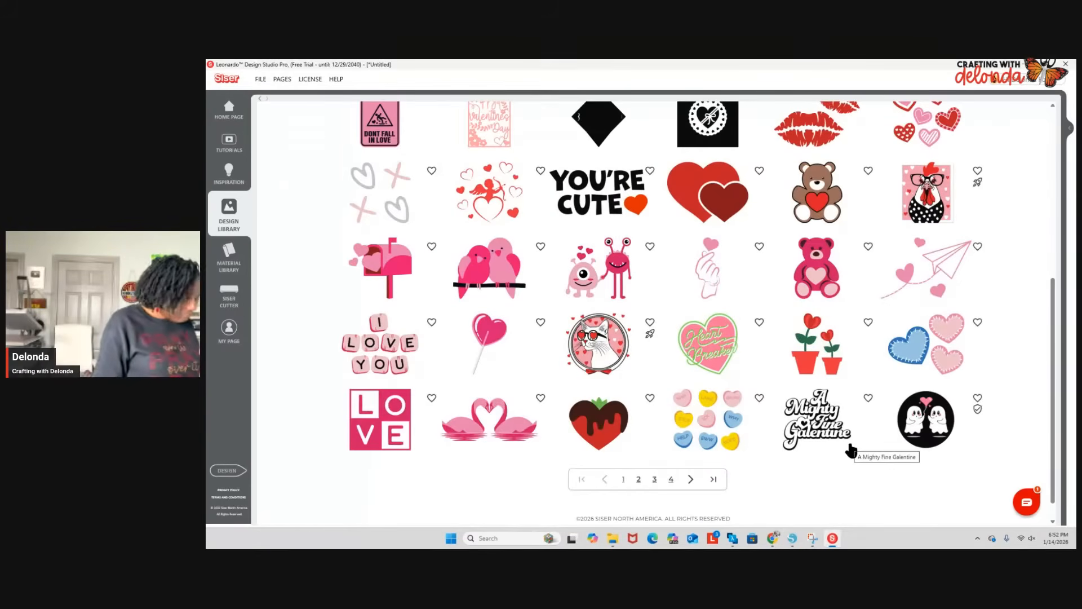
scroll(851, 451, up, 1)
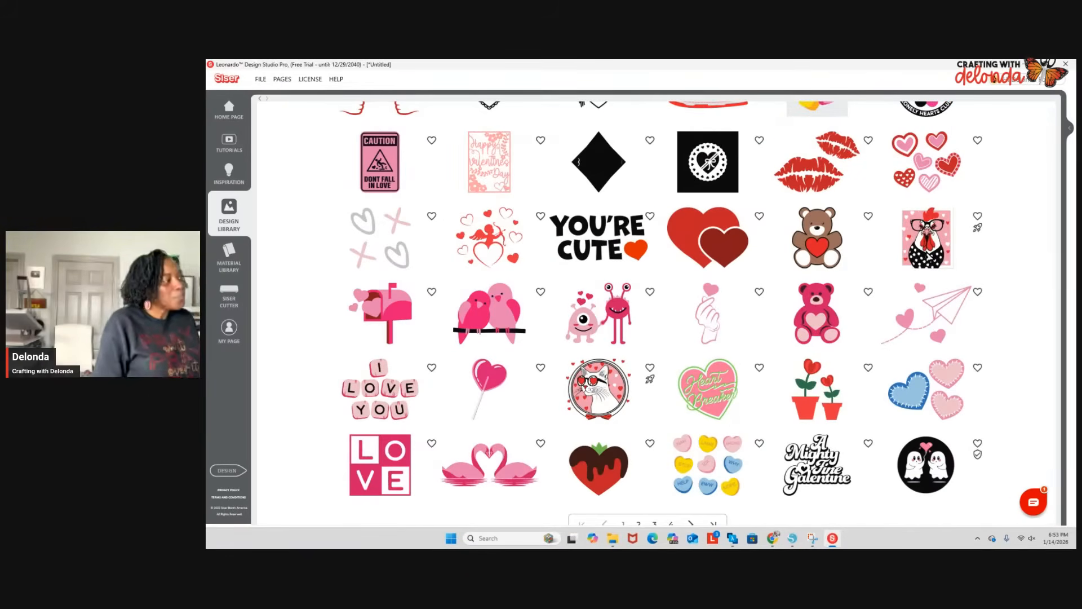
click(928, 255)
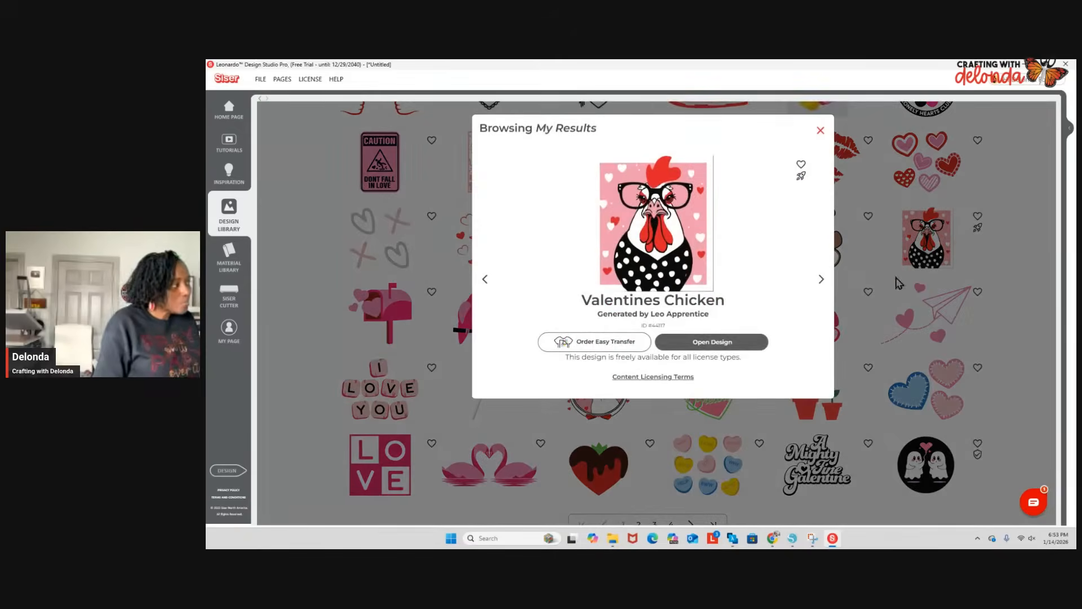
click(715, 342)
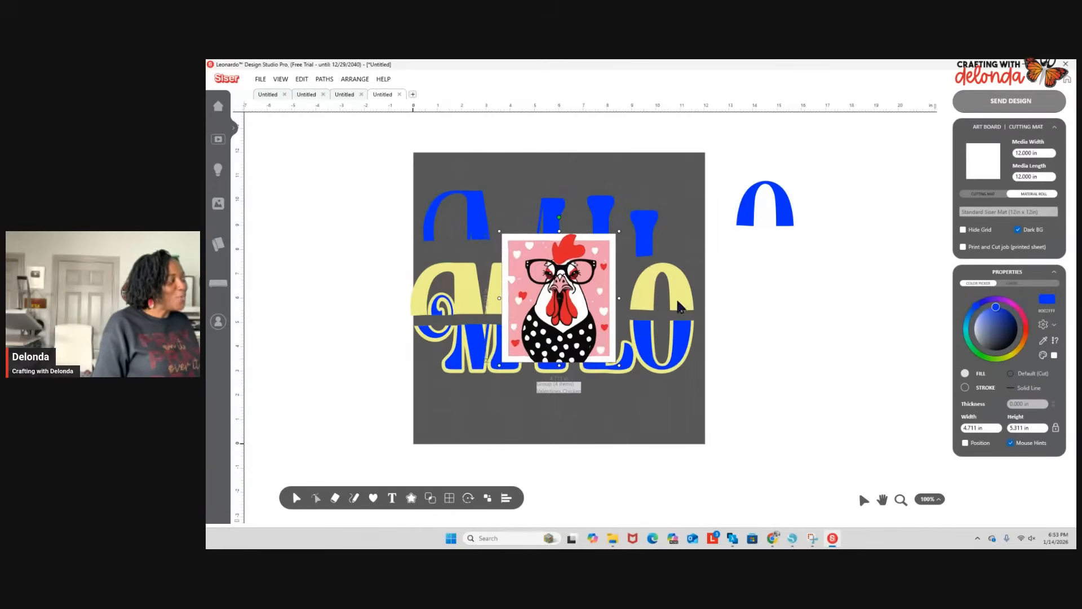
Cut the Valentines Chicken artwork out of the MILO document.
right_click(542, 297)
click(517, 255)
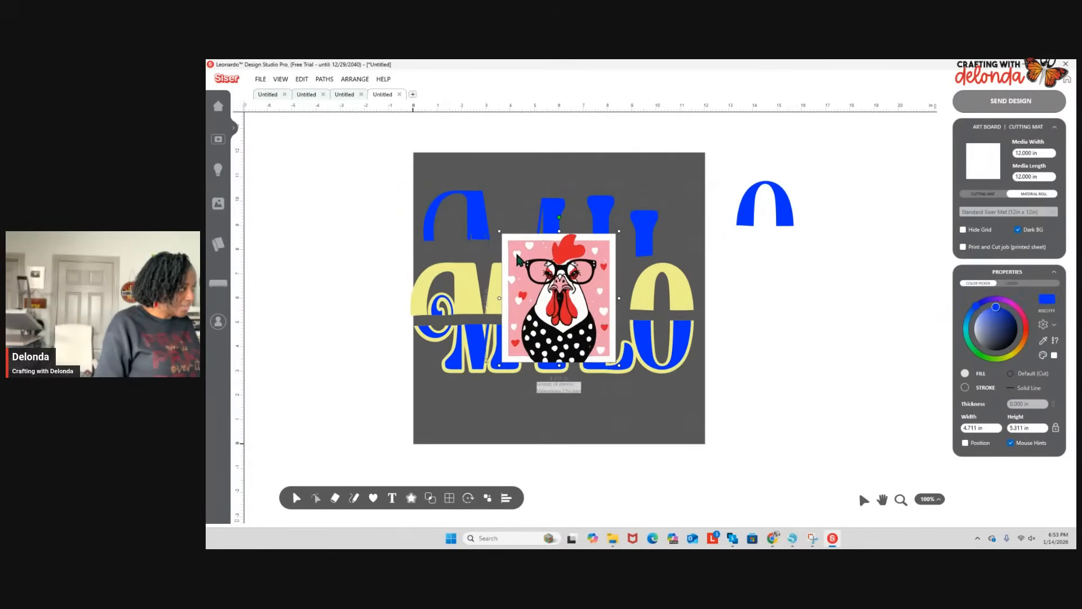
right_click(517, 255)
mouse_move(550, 299)
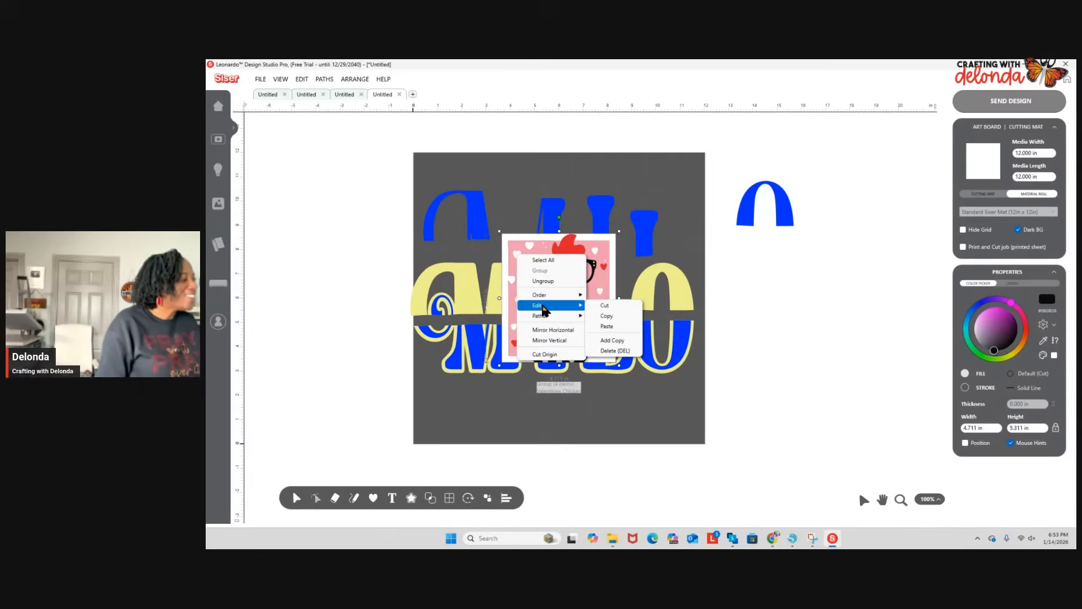
click(599, 308)
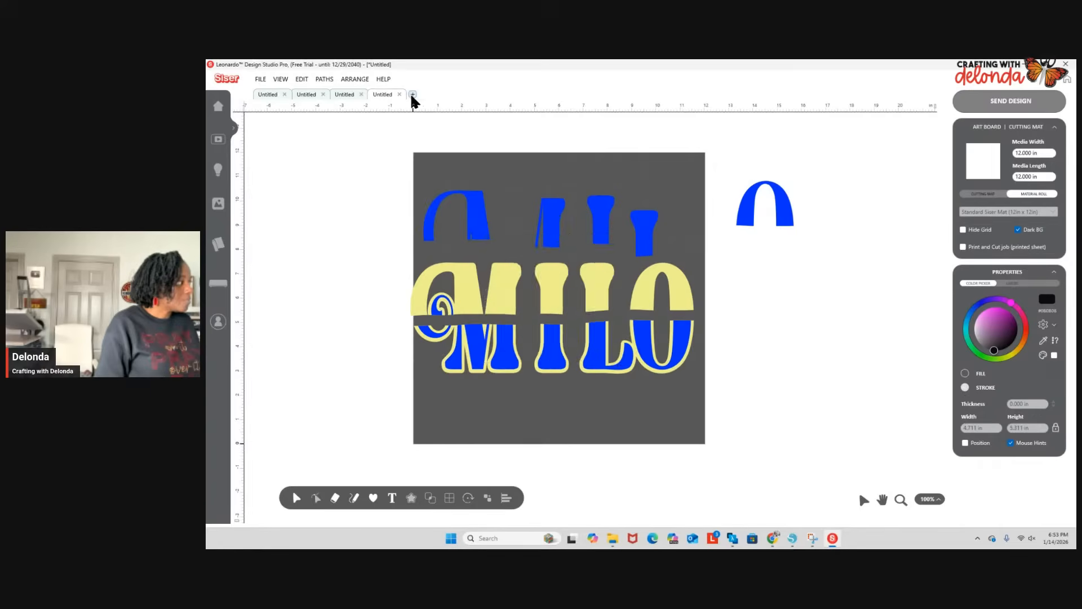
Paste the chicken artwork into a new document and enlarge it to about 8.8 by 9.9 in on the mat.
click(412, 94)
right_click(563, 267)
mouse_move(589, 325)
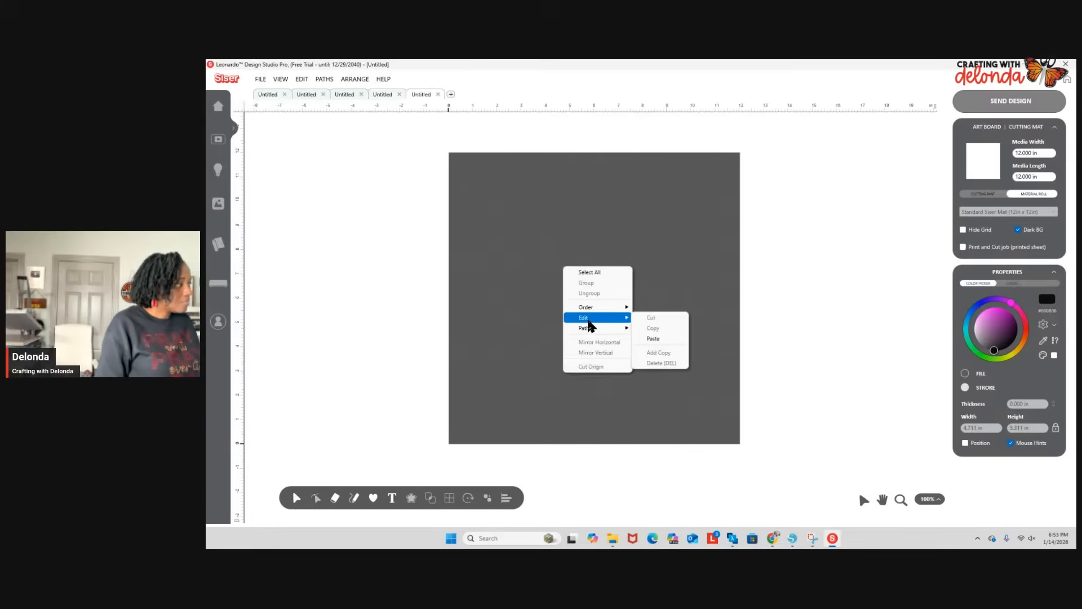
click(660, 339)
drag(653, 231, 698, 181)
drag(535, 370, 480, 428)
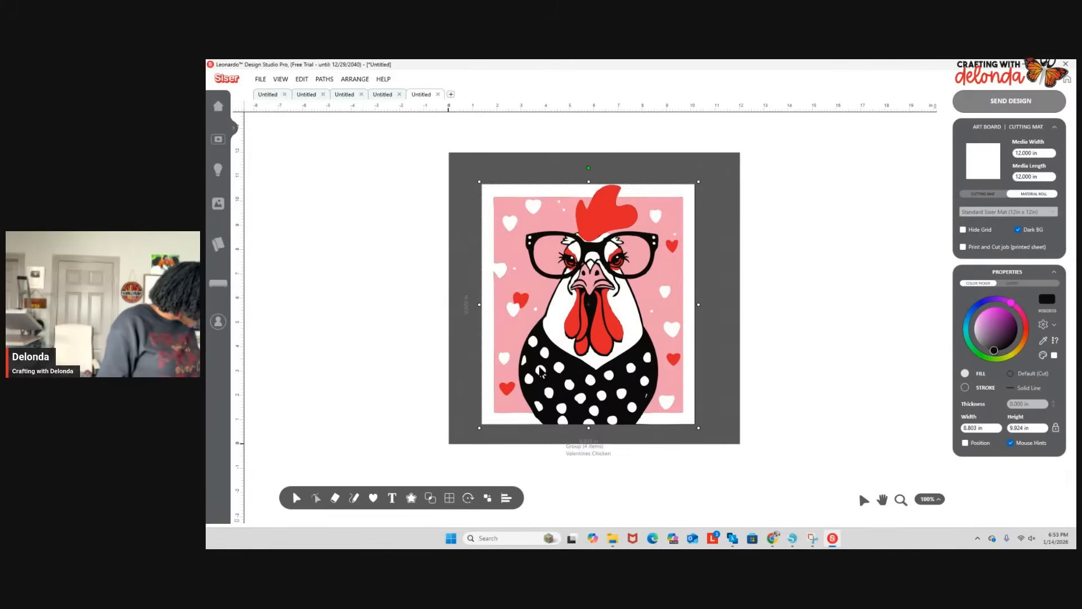
Set the square eraser brush to size 10 and erase a small patch at the left edge of the chicken's black body.
mouse_move(331, 503)
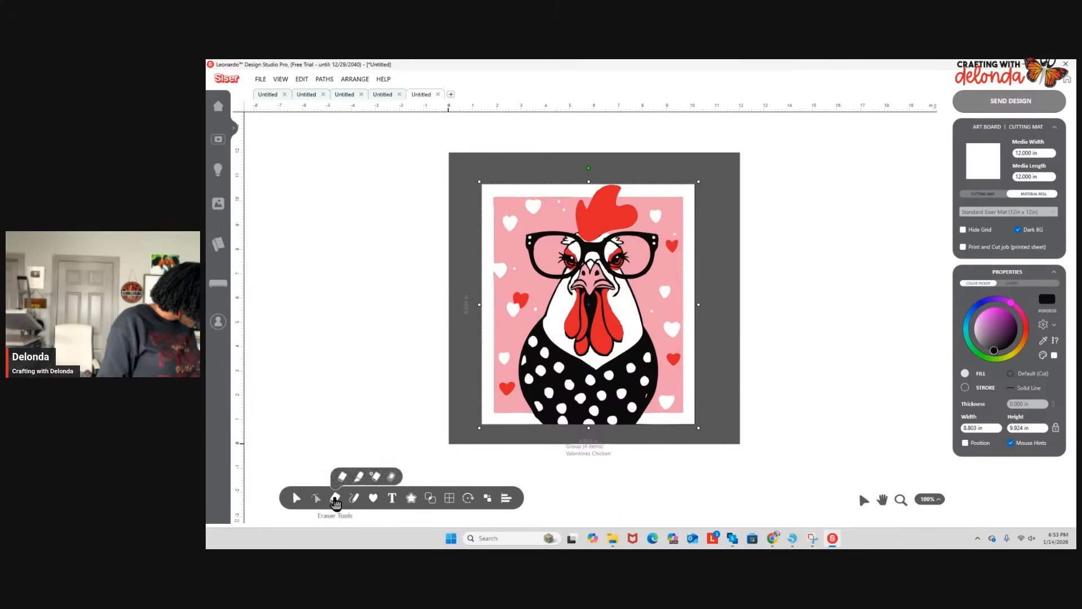
click(336, 499)
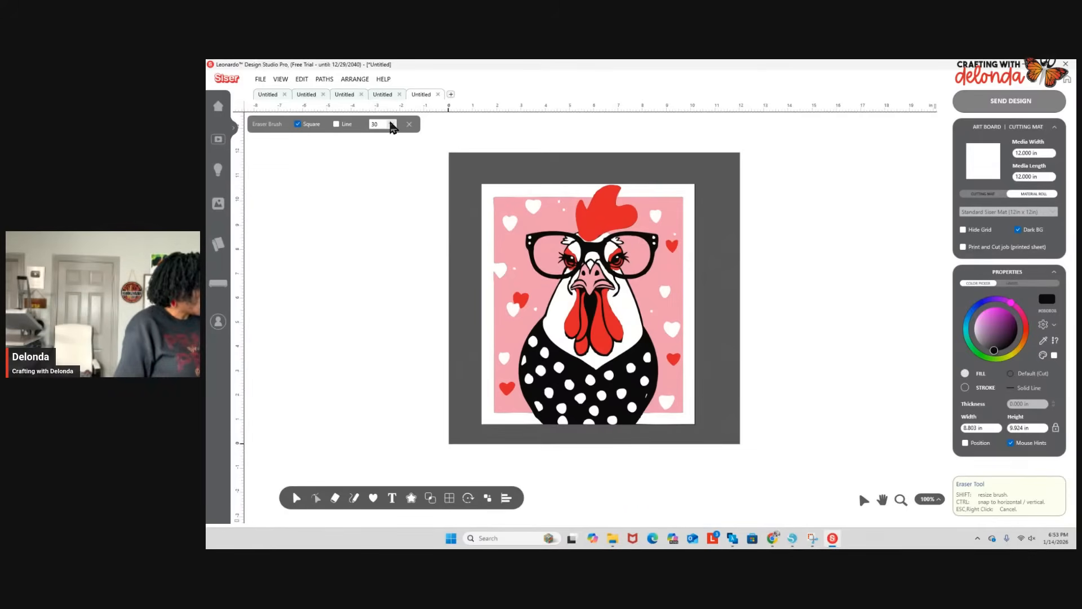
click(392, 125)
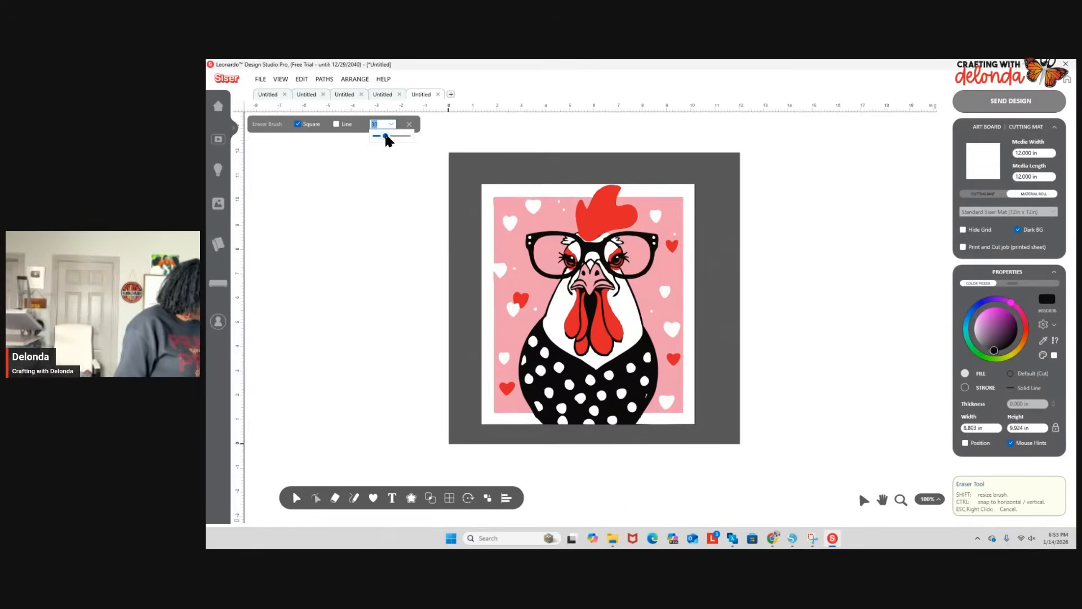
drag(386, 135, 377, 137)
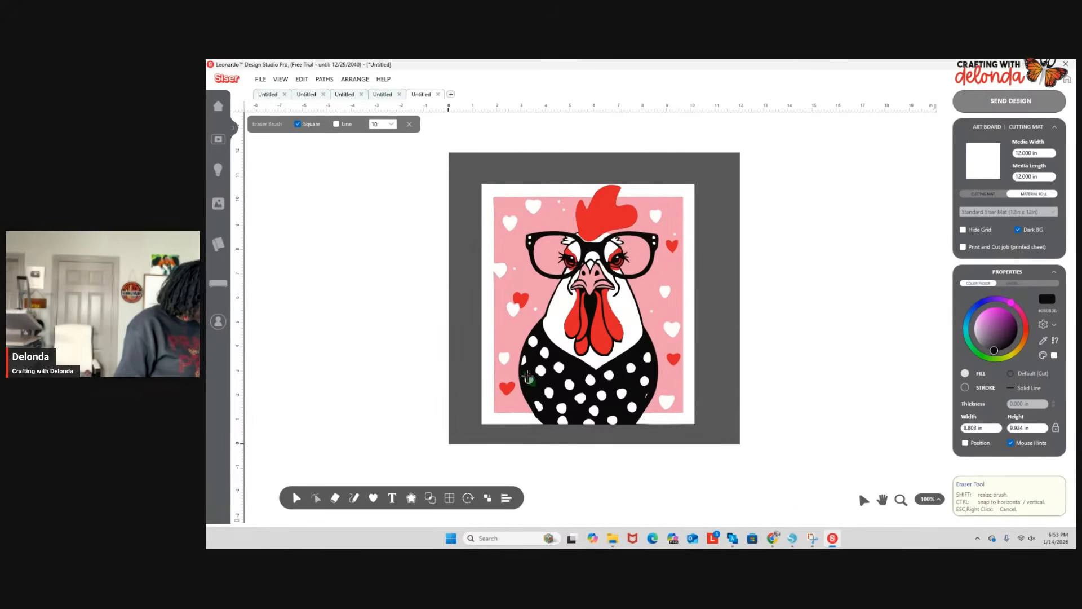
drag(527, 376, 532, 384)
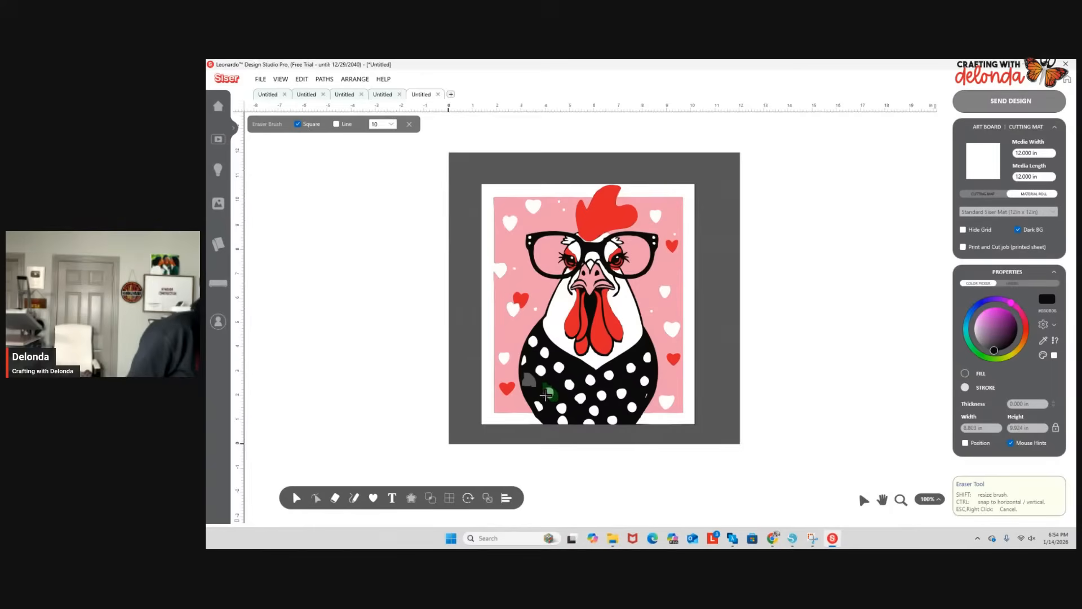
drag(549, 396, 555, 404)
key(Escape)
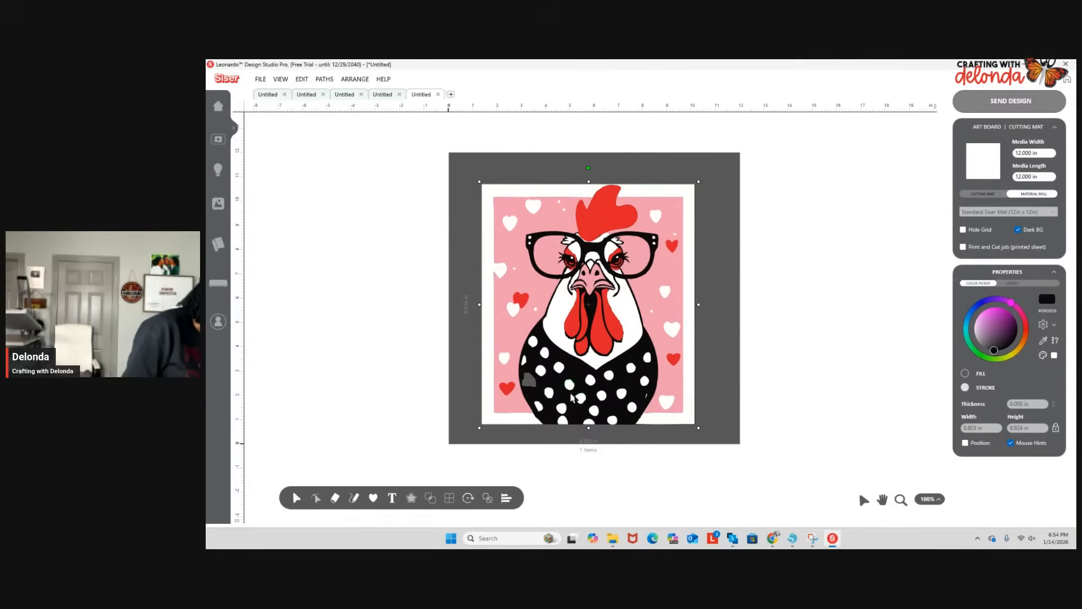
Erase the white polka dot just left of the centre of the chicken's body and enlarge the eraser brush to 21.
click(569, 385)
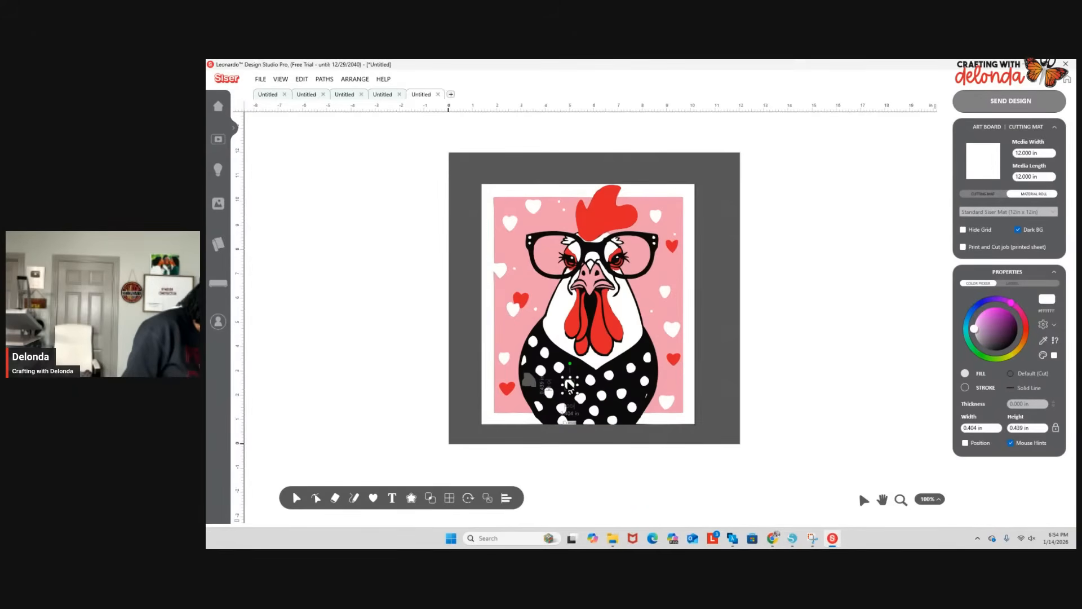
click(337, 496)
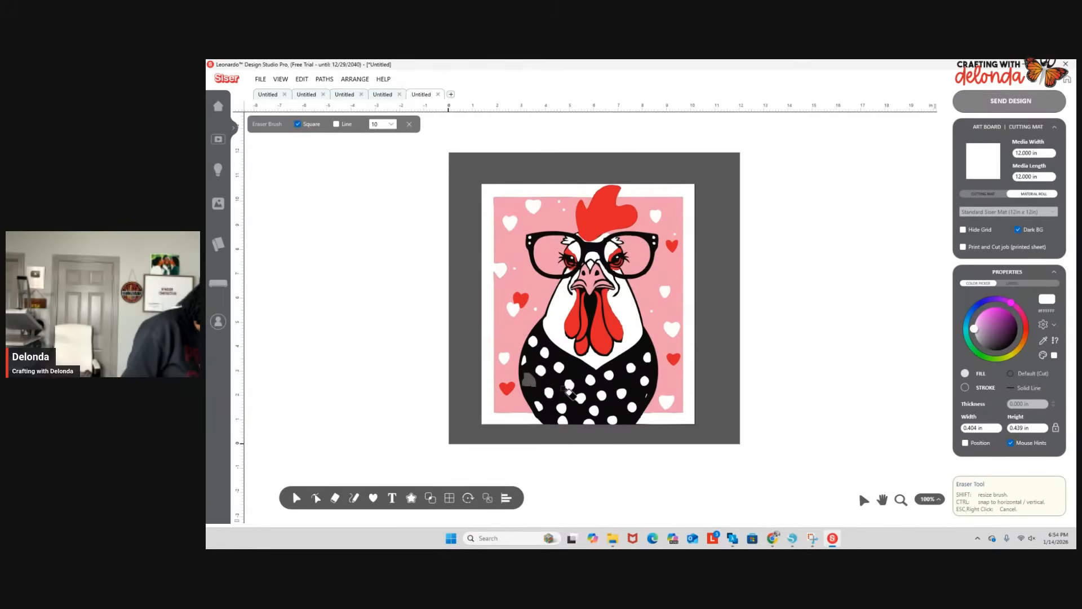
drag(571, 392, 575, 383)
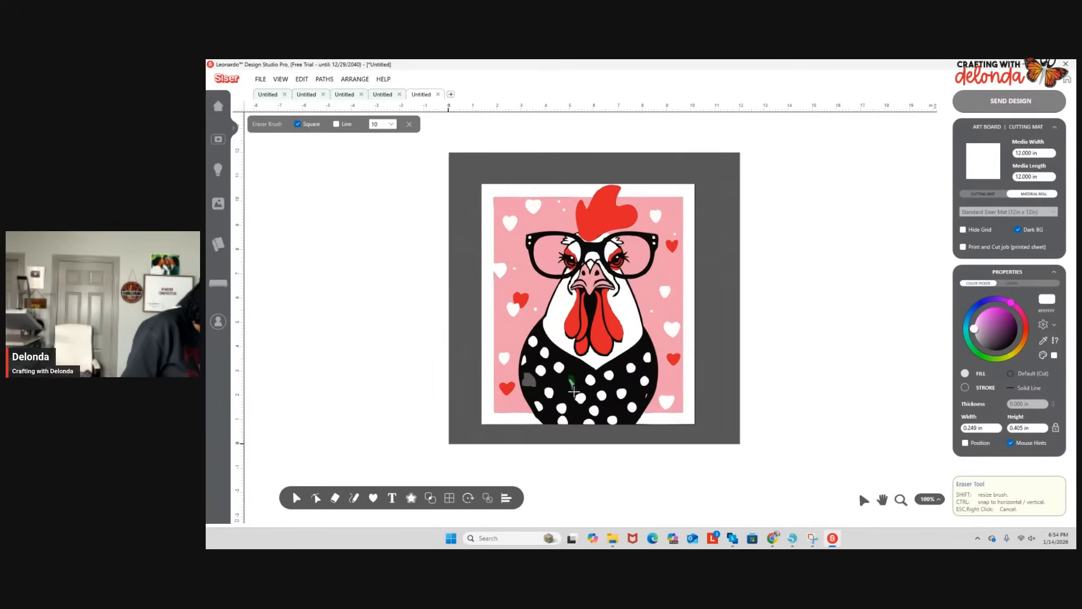
click(574, 392)
drag(581, 377, 592, 382)
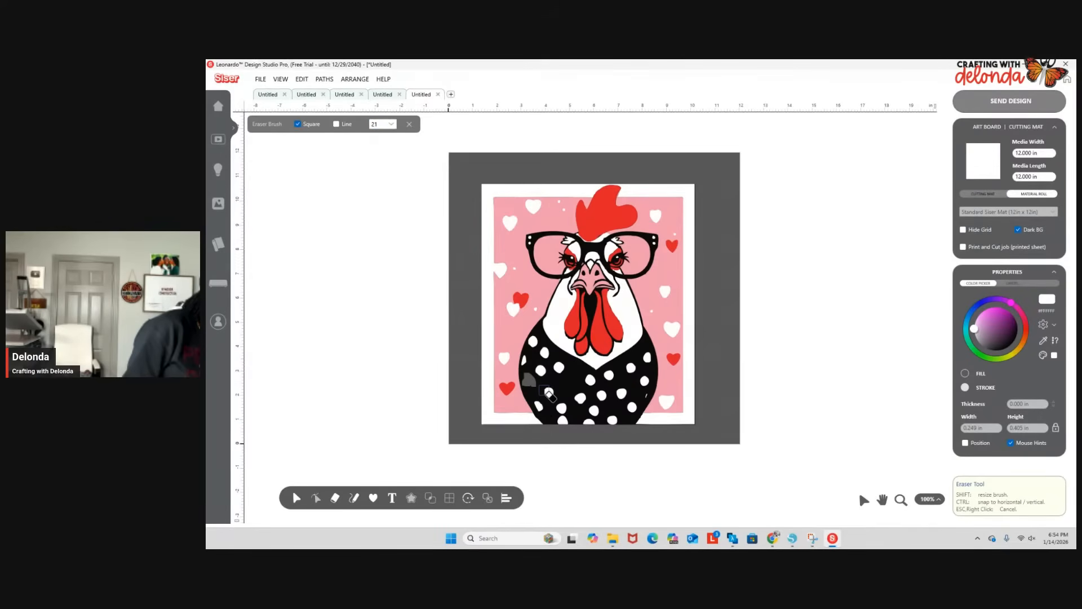
drag(553, 399, 545, 416)
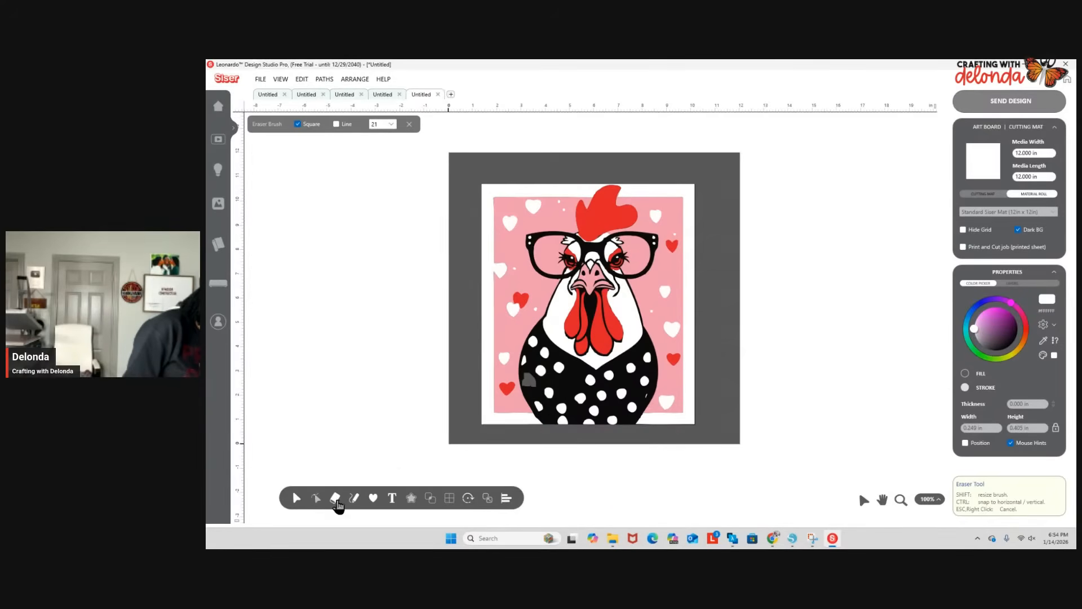
Restart the eraser in Line mode and erase a short diagonal strip on the upper-left part of the chicken's body.
mouse_move(336, 500)
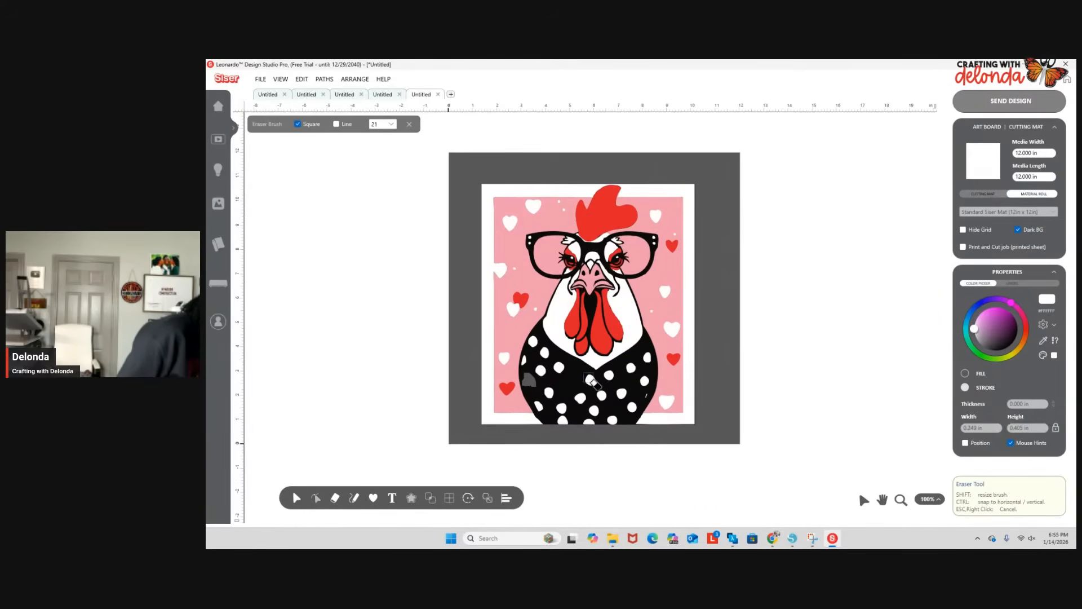
click(410, 127)
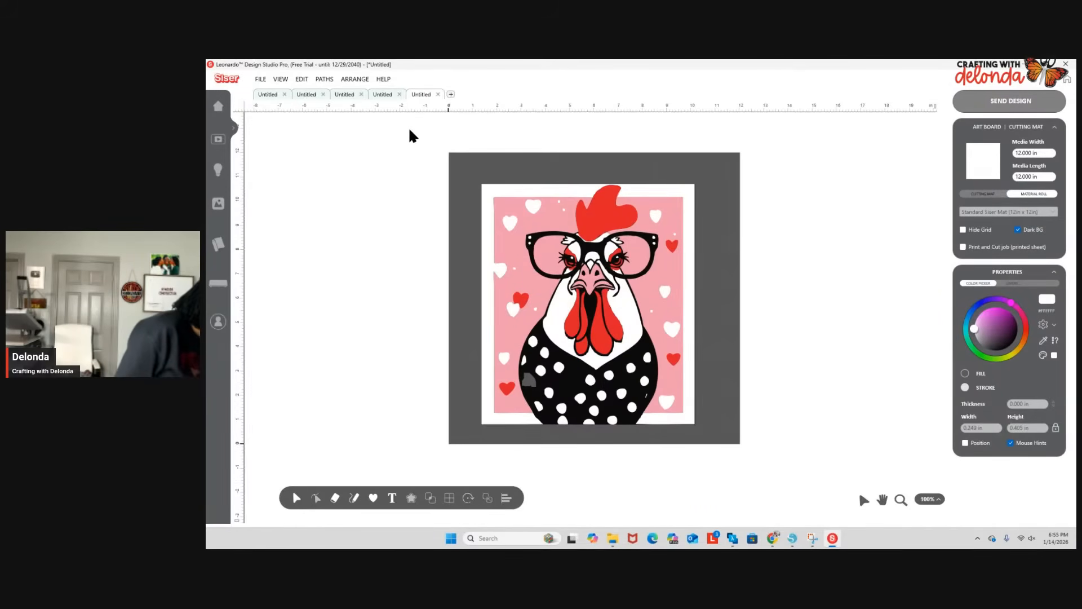
click(334, 502)
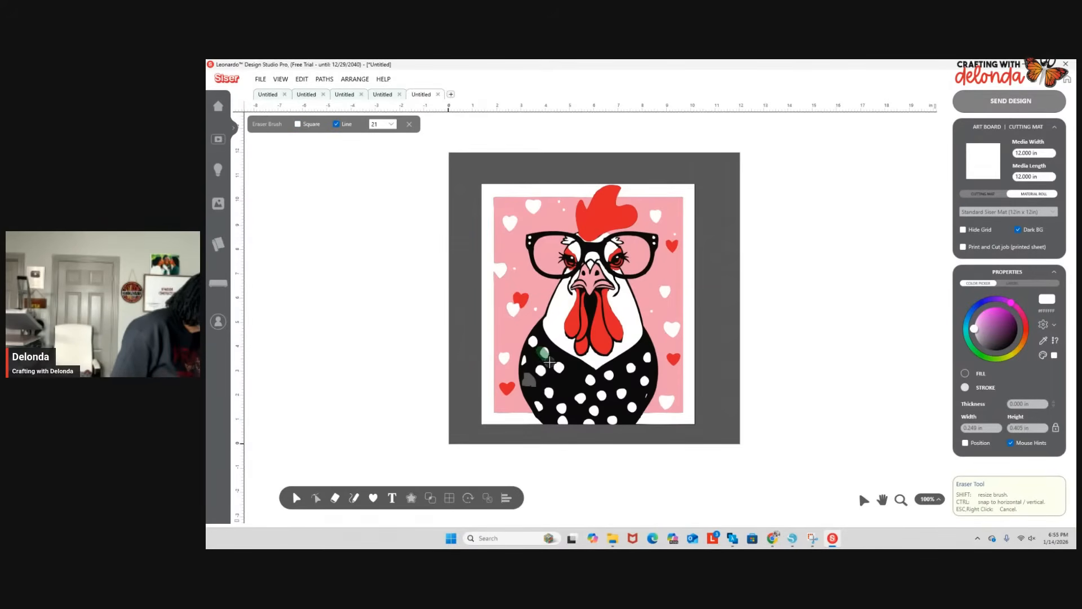
drag(550, 361, 553, 368)
Erase one steep line and three slightly slanted crosswise lines through the chicken artwork with the size 21 Line eraser.
mouse_move(581, 198)
mouse_down()
mouse_move(600, 374)
mouse_move(615, 370)
mouse_up()
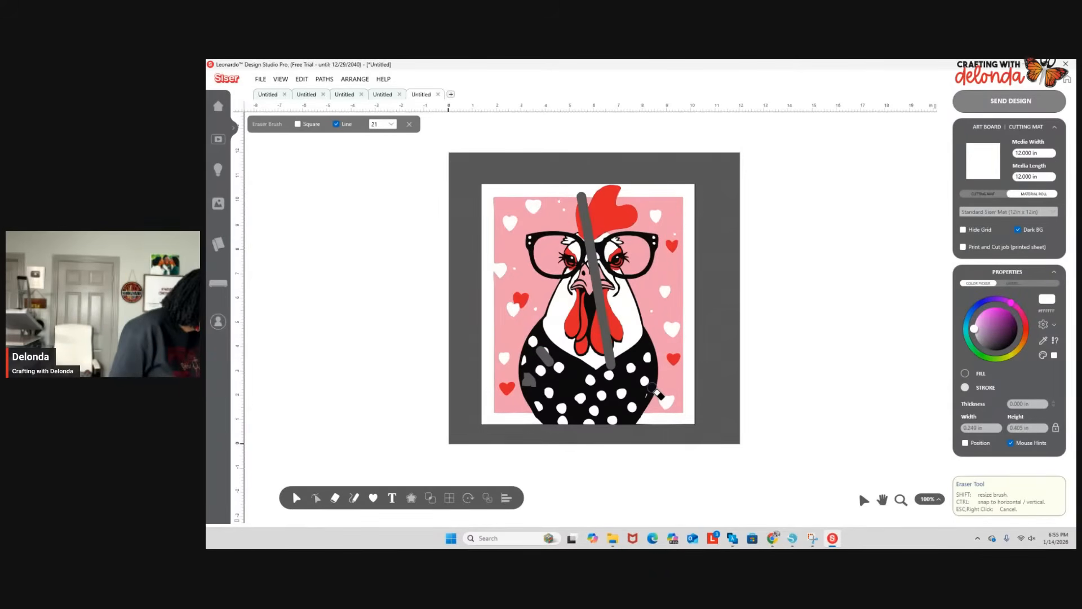
drag(511, 295, 695, 268)
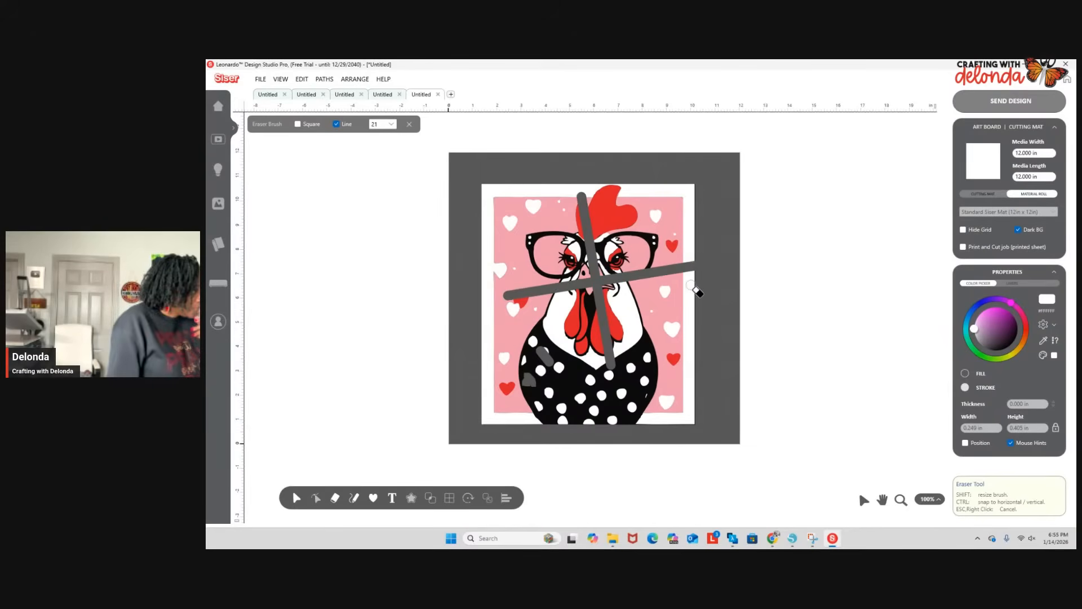
drag(488, 349, 674, 319)
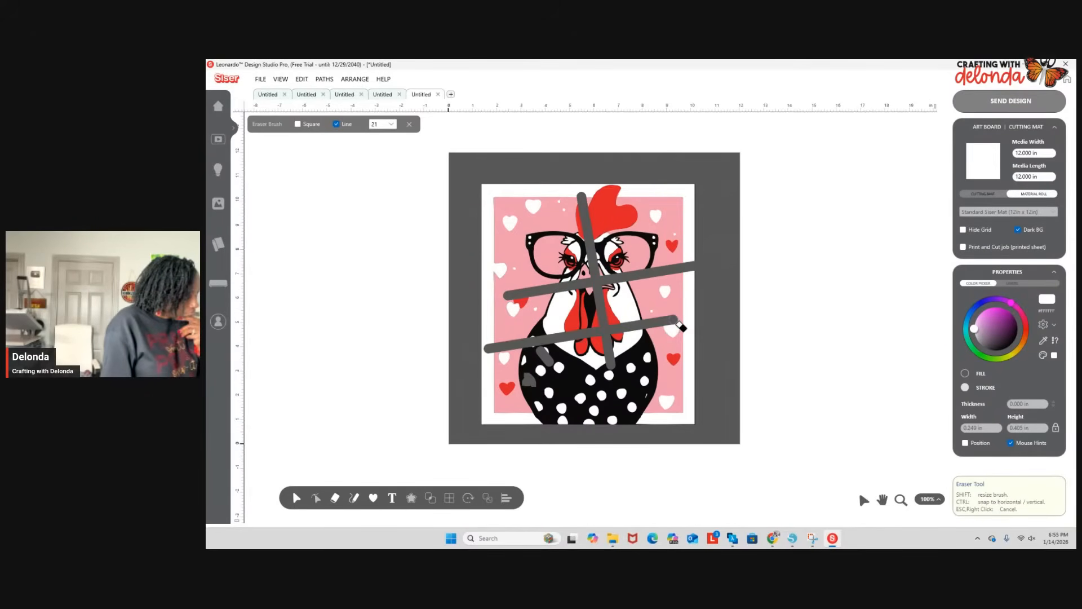
drag(508, 396, 684, 378)
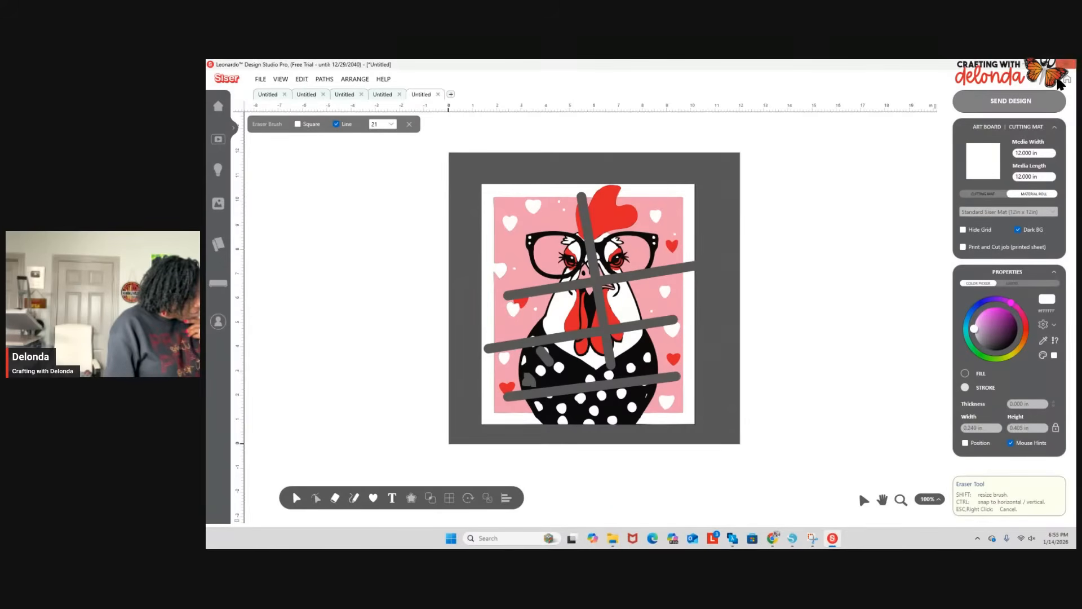
Undo the four long eraser lines across the chicken.
key(ctrl+z)
key(ctrl+z)
key(ctrl+z)
key(ctrl+z)
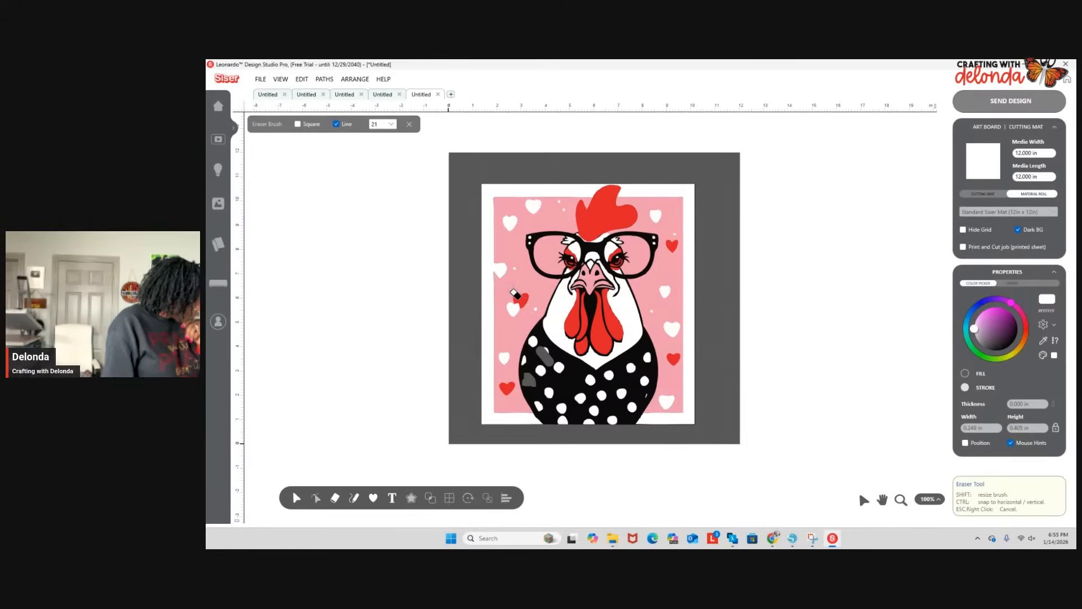
Erase the red and white hearts beside the chicken's neck and three of the polka dots on the upper part of its body.
mouse_move(507, 286)
mouse_down()
mouse_move(543, 314)
mouse_move(509, 316)
mouse_move(517, 324)
mouse_up()
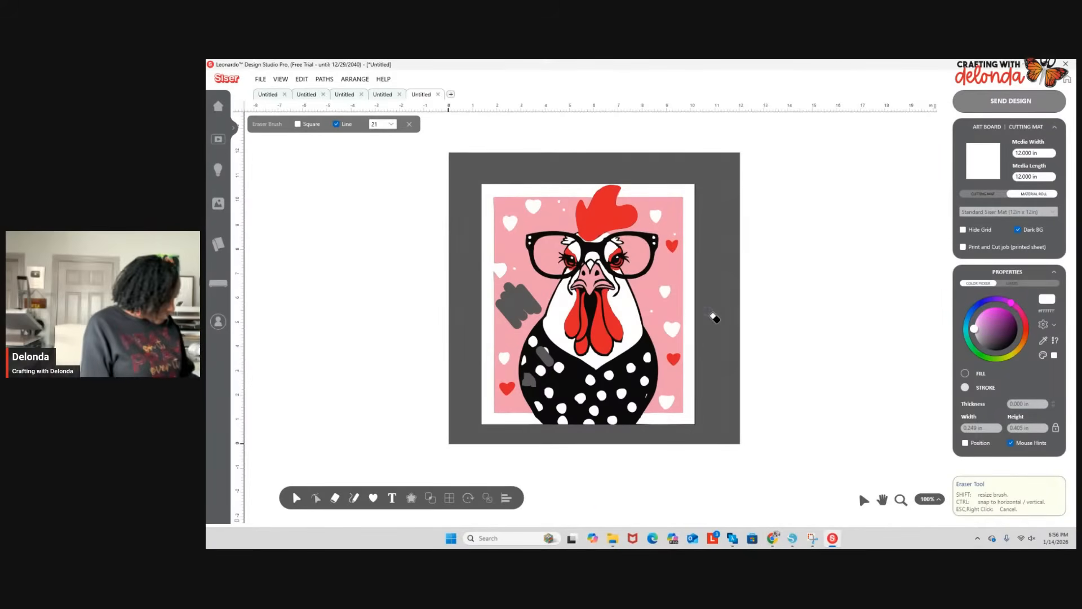
scroll(712, 312, up, 1)
scroll(708, 314, up, 1)
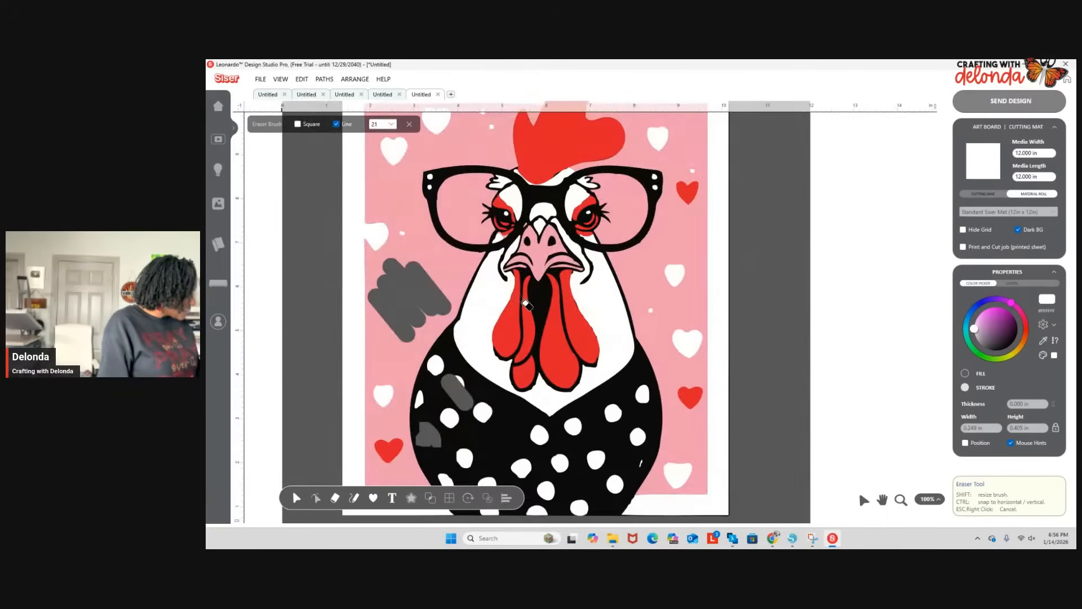
mouse_move(480, 398)
mouse_down()
mouse_move(495, 431)
mouse_move(483, 423)
mouse_move(552, 442)
mouse_move(542, 444)
mouse_up()
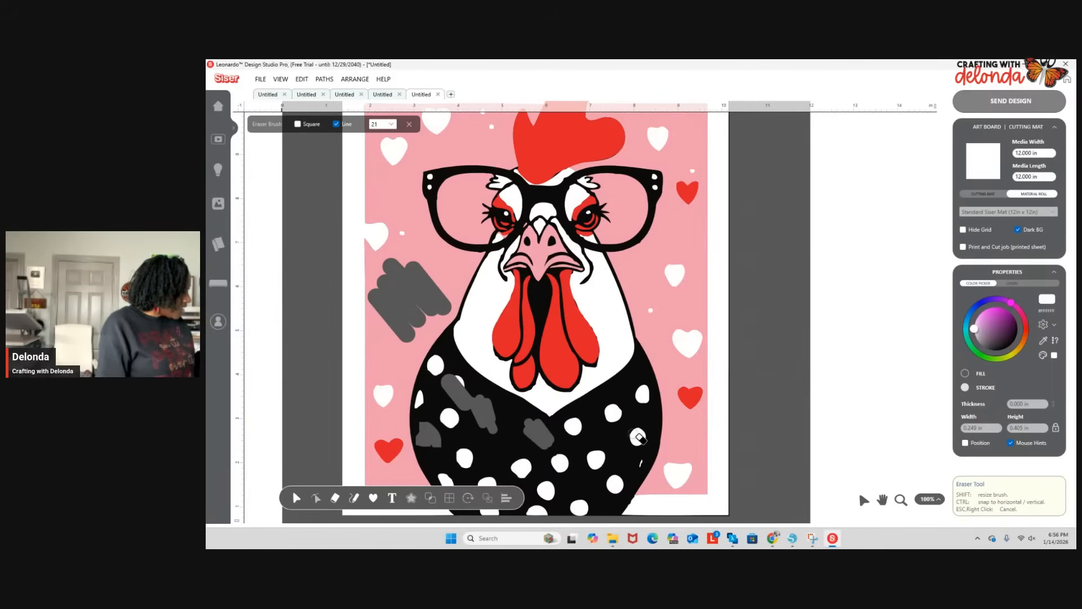
mouse_move(602, 402)
mouse_down()
mouse_move(609, 430)
mouse_move(623, 407)
mouse_up()
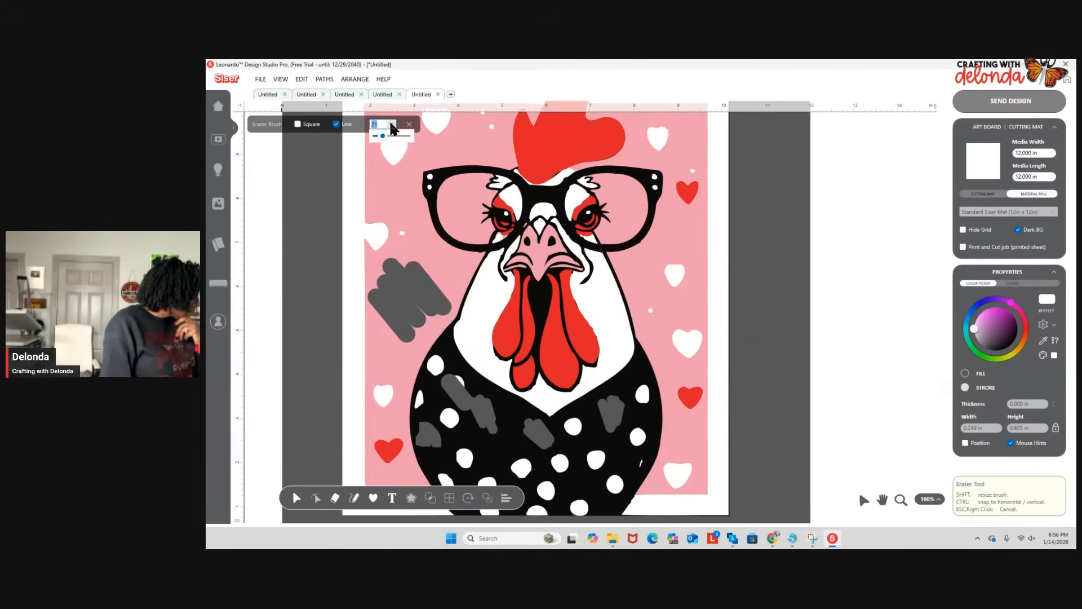
Set the eraser brush to size 73 and erase a wide crosswise band through the chicken's neck.
click(420, 160)
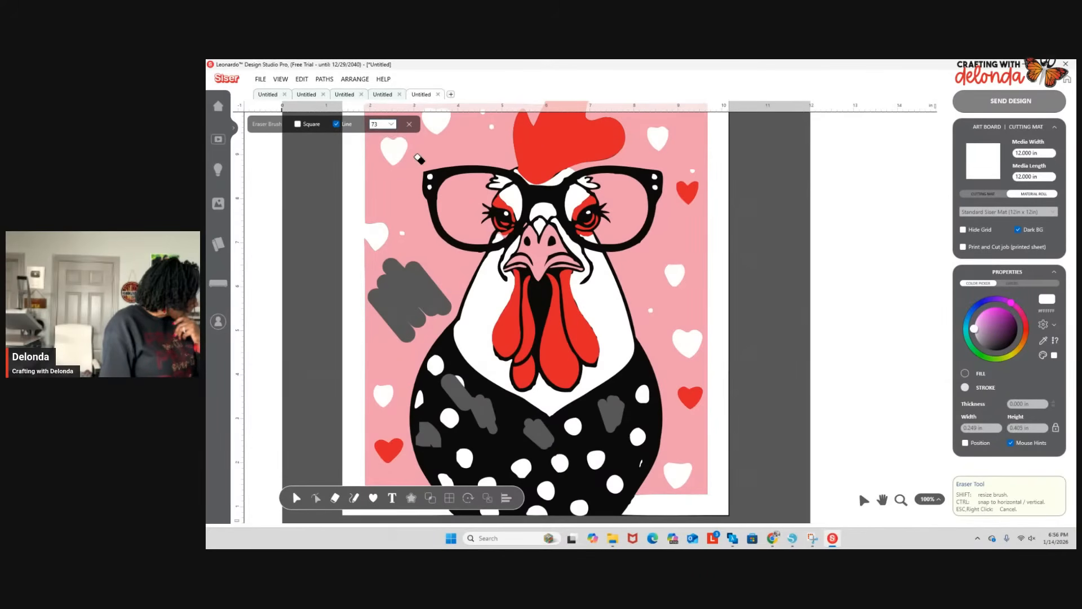
drag(325, 350, 753, 342)
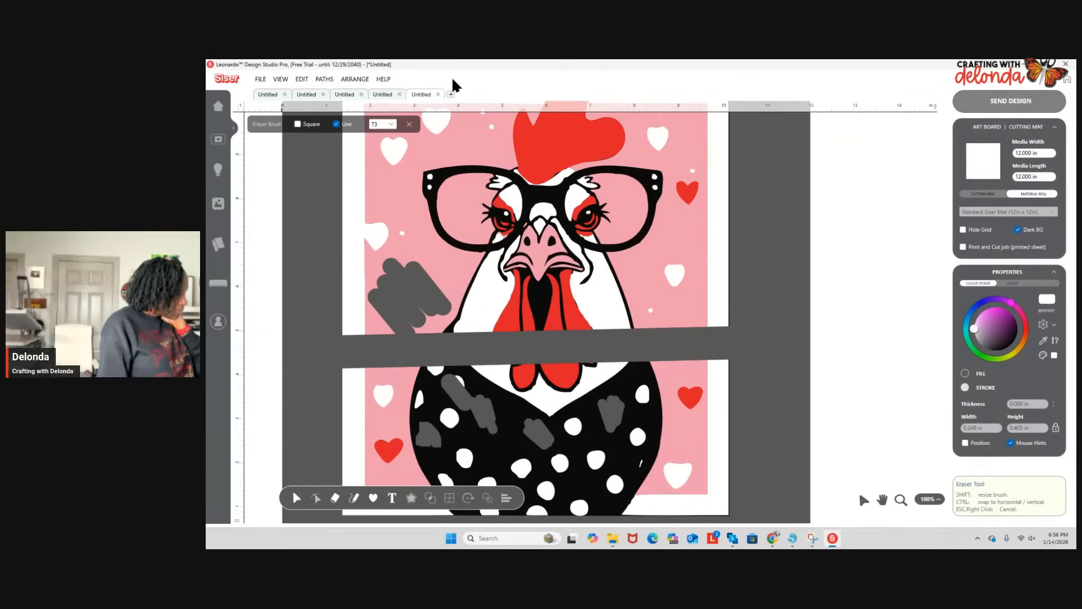
Create a new blank document and return to the first page of Valentine's Day designs in the Design Library.
click(451, 93)
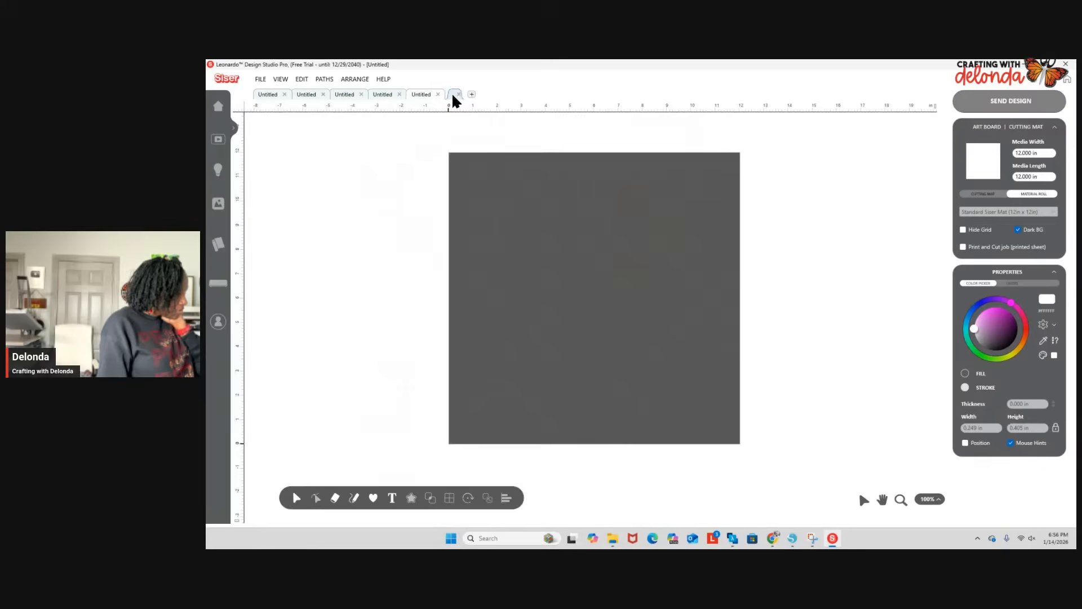
click(228, 212)
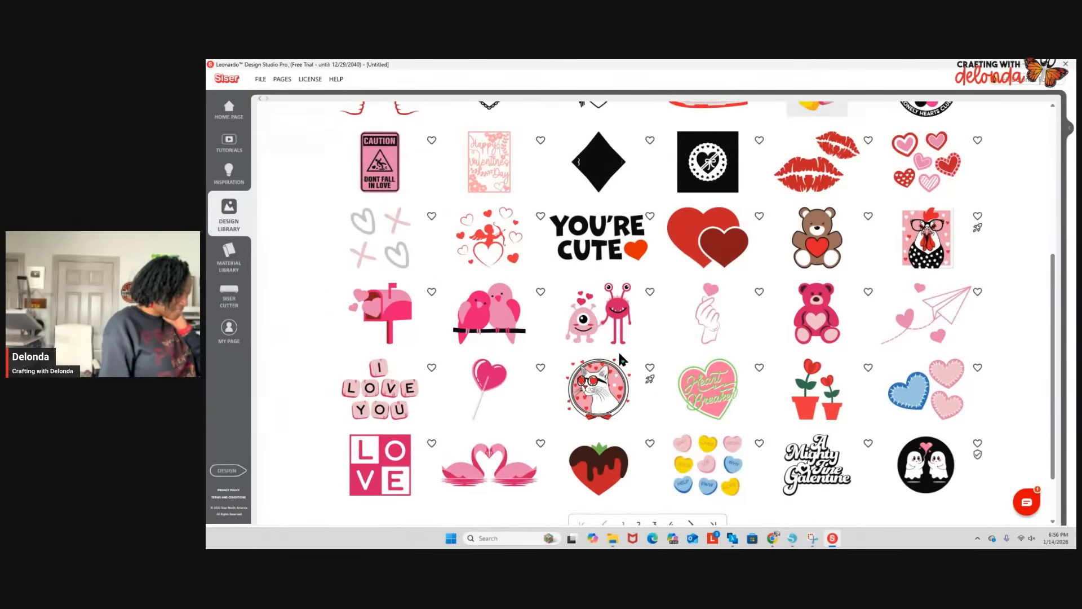
scroll(606, 379, down, 1)
scroll(606, 379, down, 2)
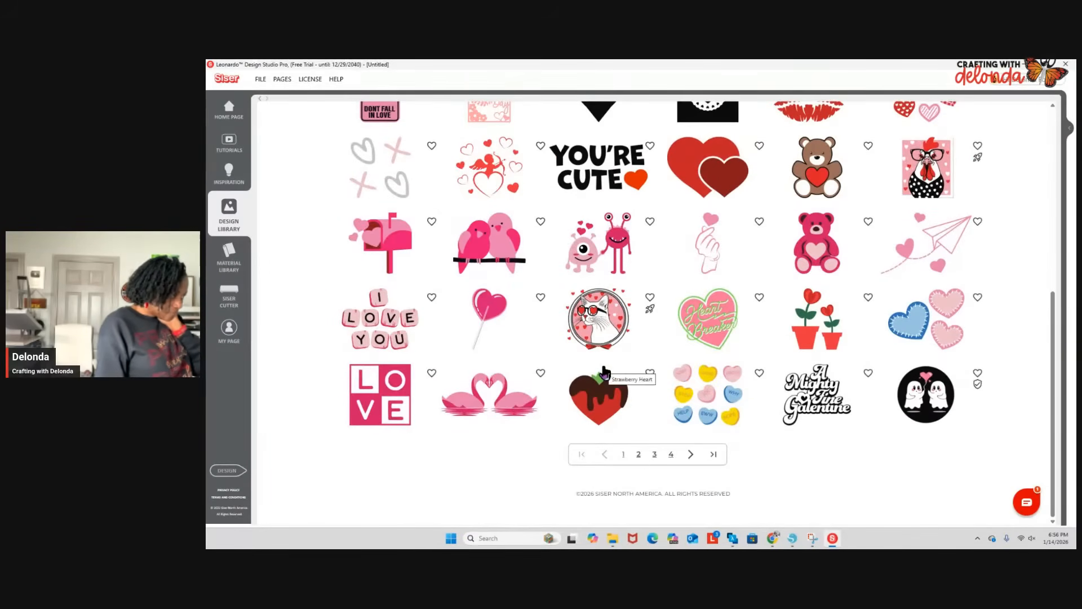
Browse pages 2 through 5 of the Valentine's Day designs in the Design Library for a suitable design.
click(636, 451)
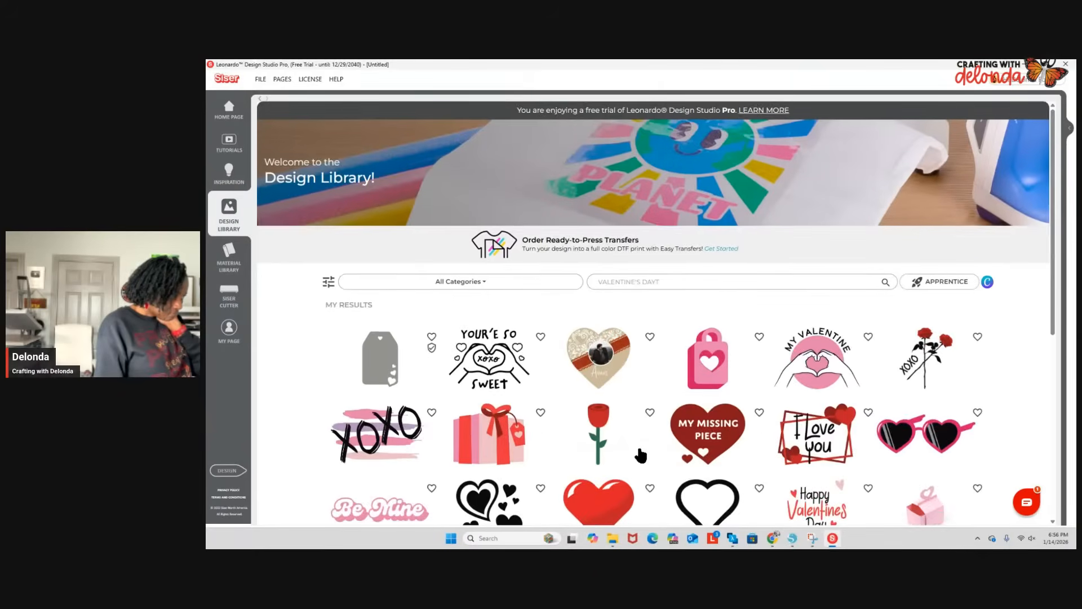
scroll(640, 450, down, 3)
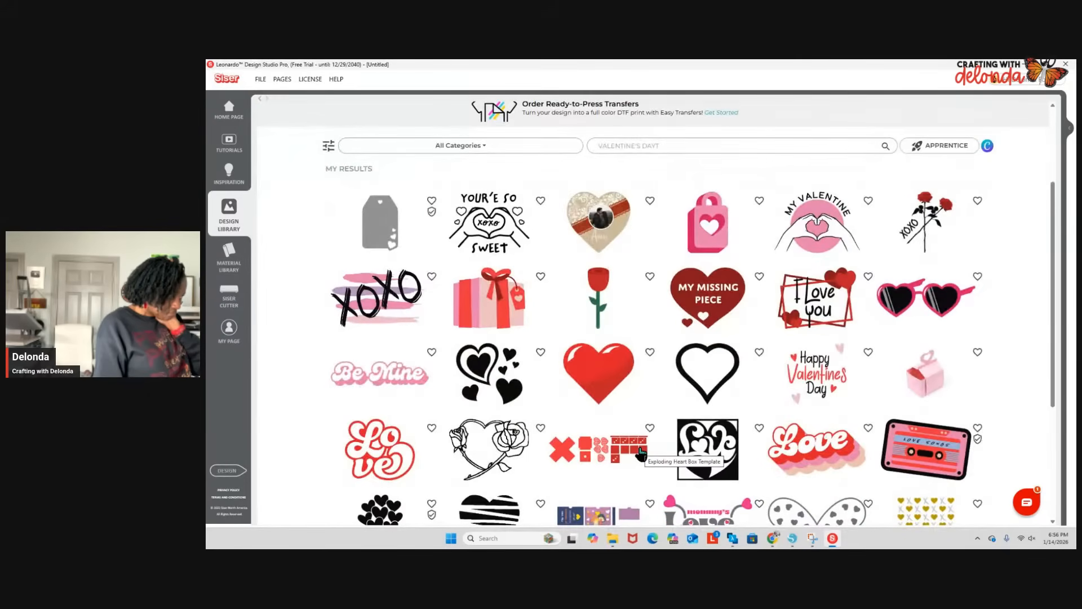
scroll(641, 451, down, 3)
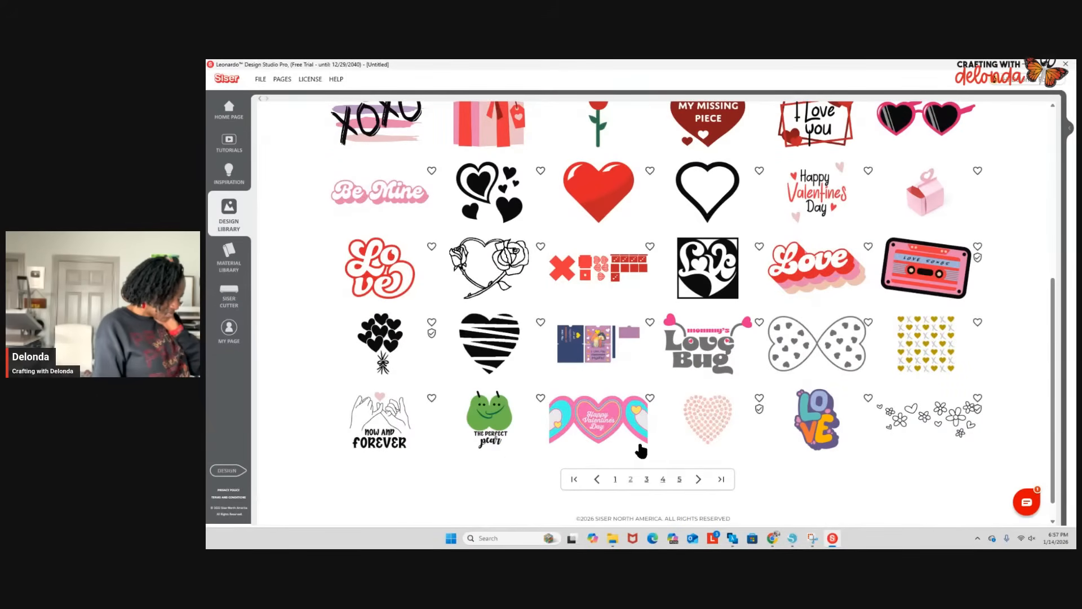
click(647, 480)
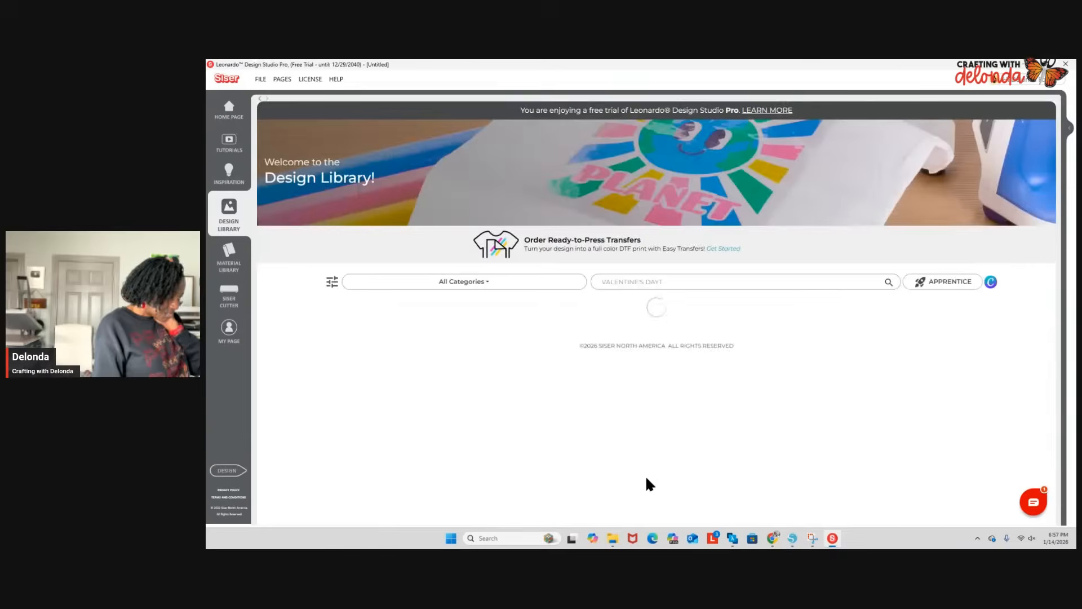
scroll(648, 471, down, 3)
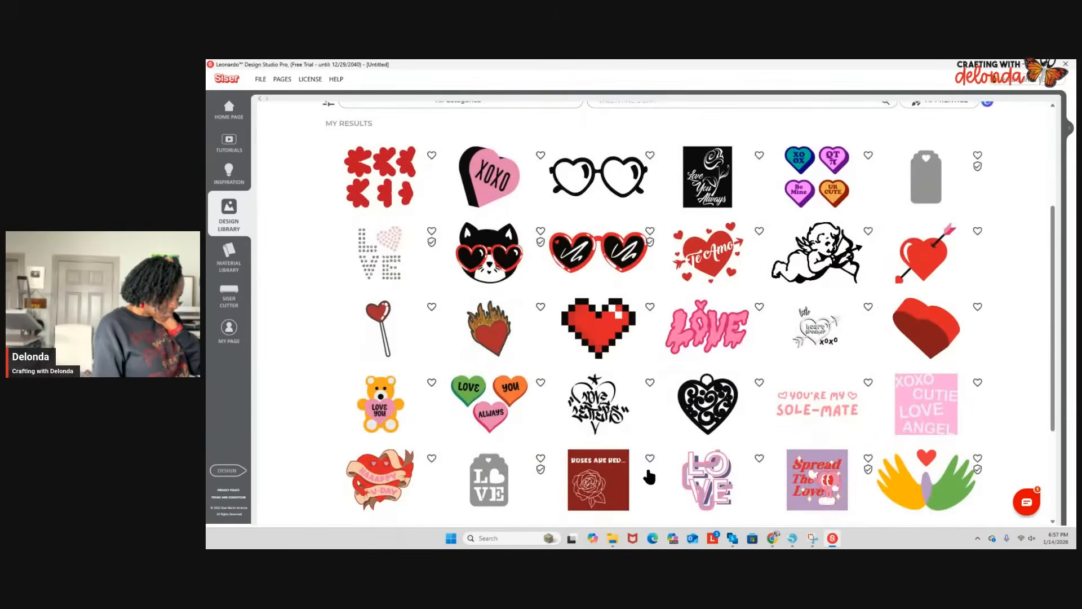
scroll(648, 473, down, 3)
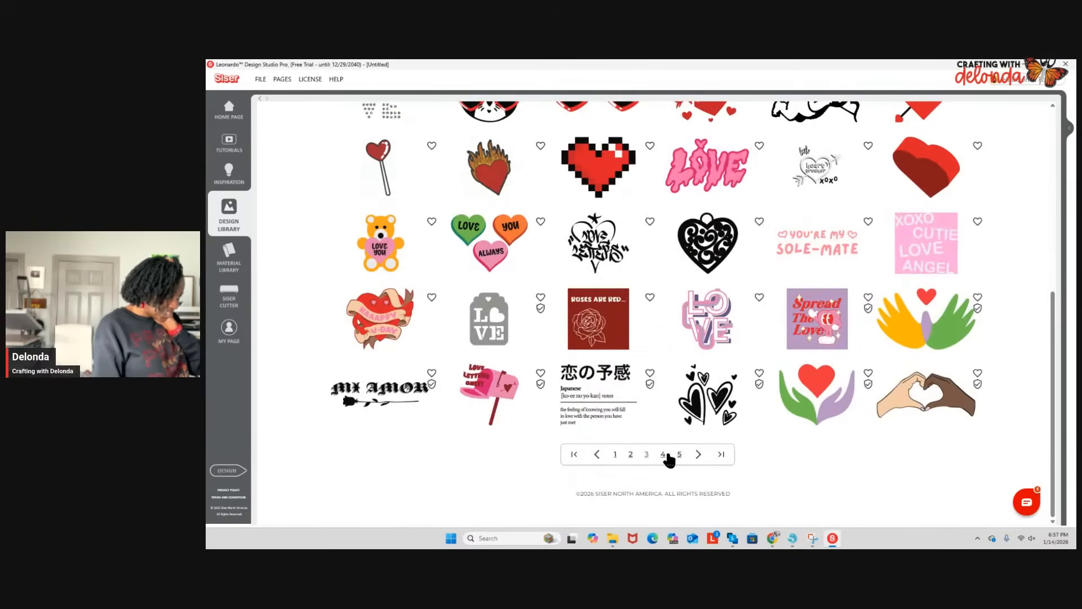
click(663, 455)
scroll(665, 460, down, 3)
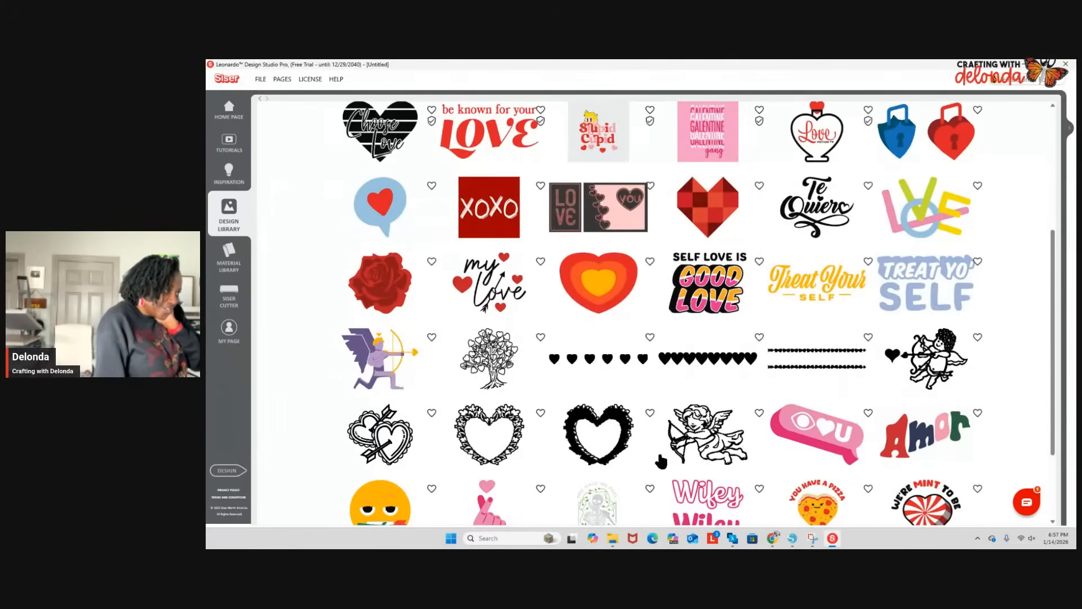
scroll(660, 449, down, 2)
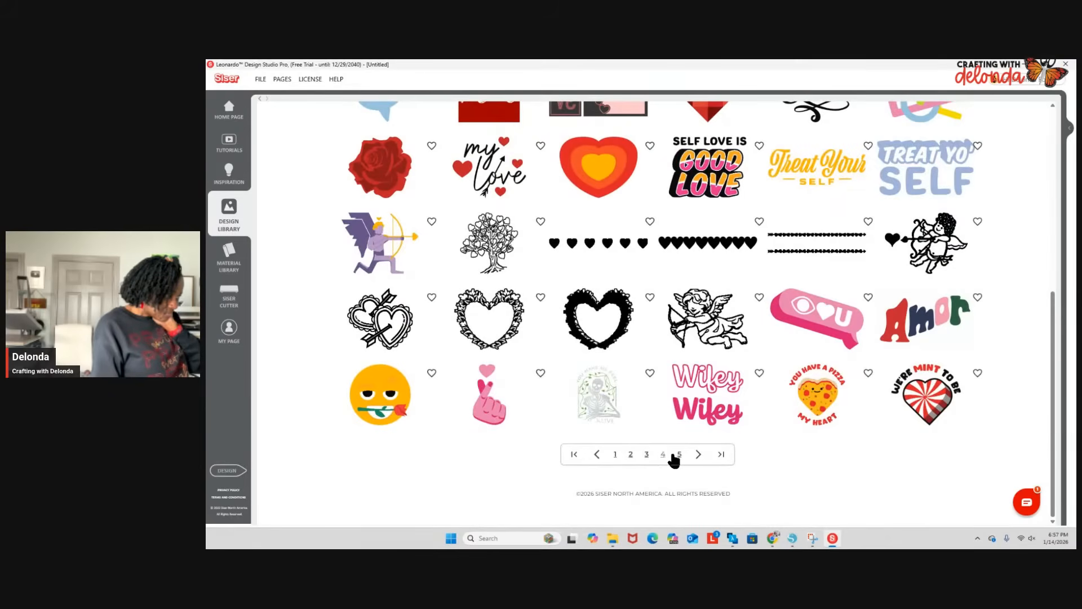
click(680, 455)
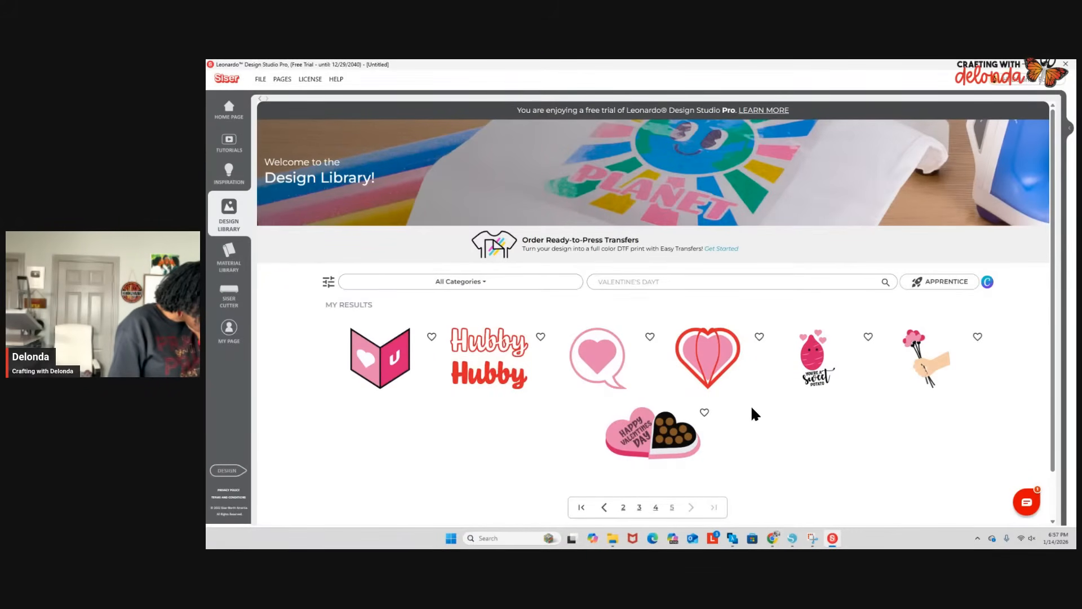
Open the Box of Valentines Chocolate design and enlarge it to about 11.8 in wide and 6.5 in high.
click(654, 434)
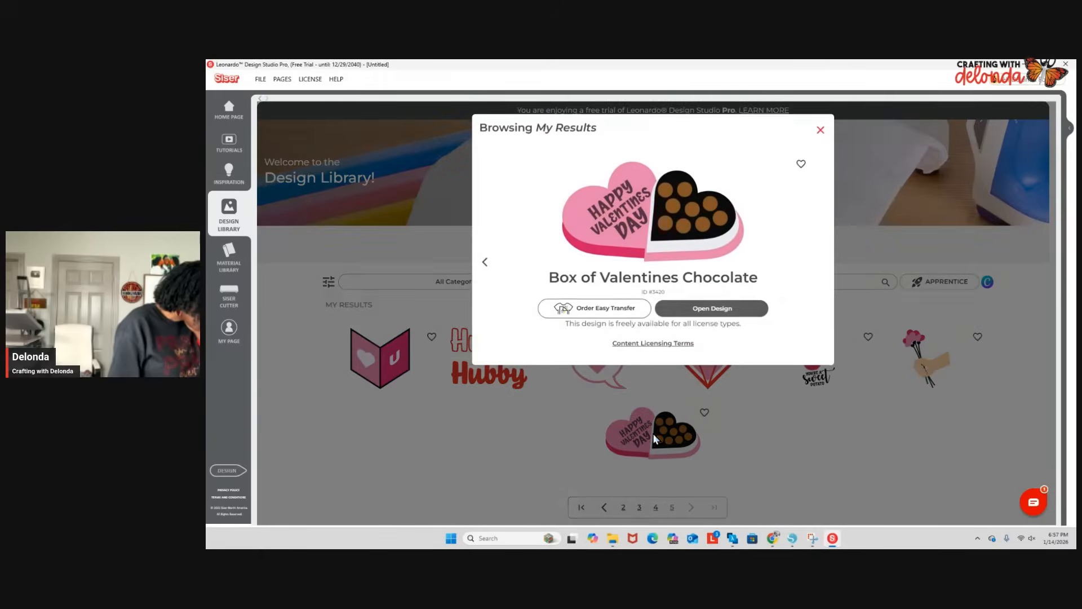
click(712, 310)
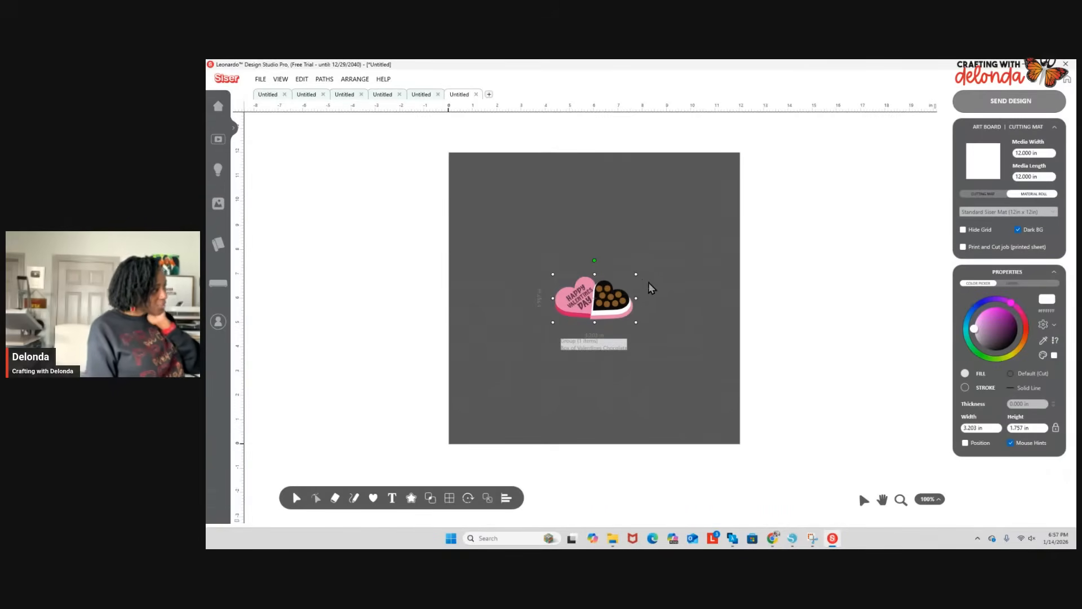
drag(635, 272, 721, 227)
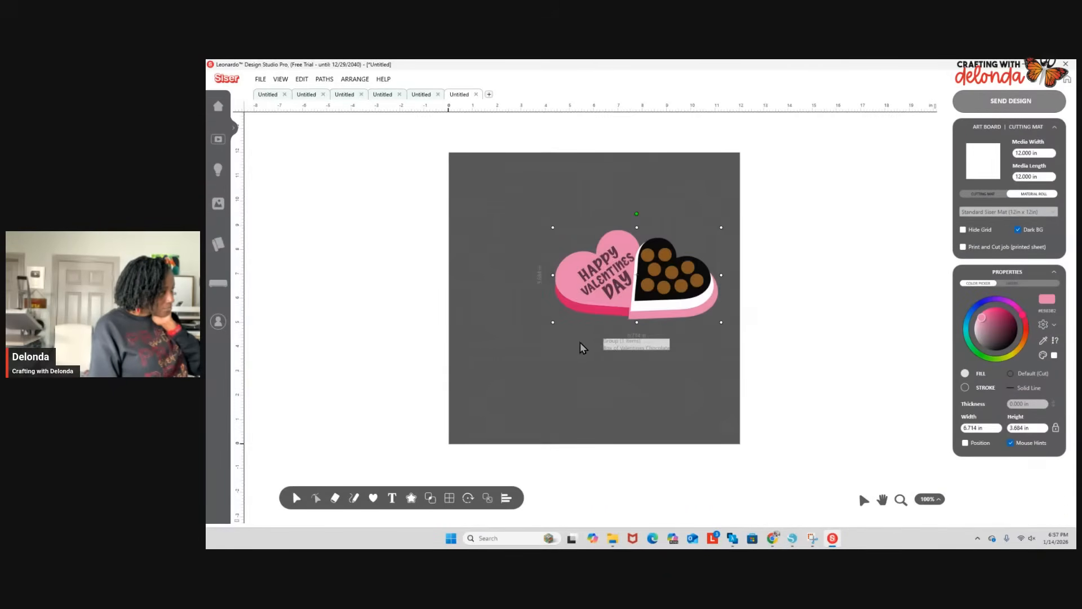
drag(555, 328, 464, 458)
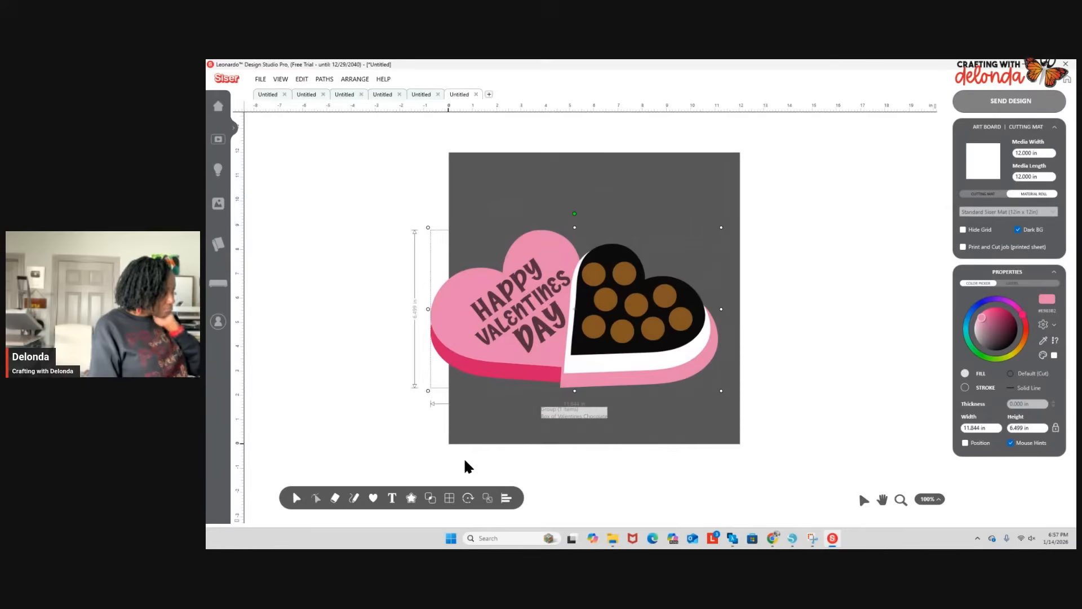
scroll(467, 458, up, 3)
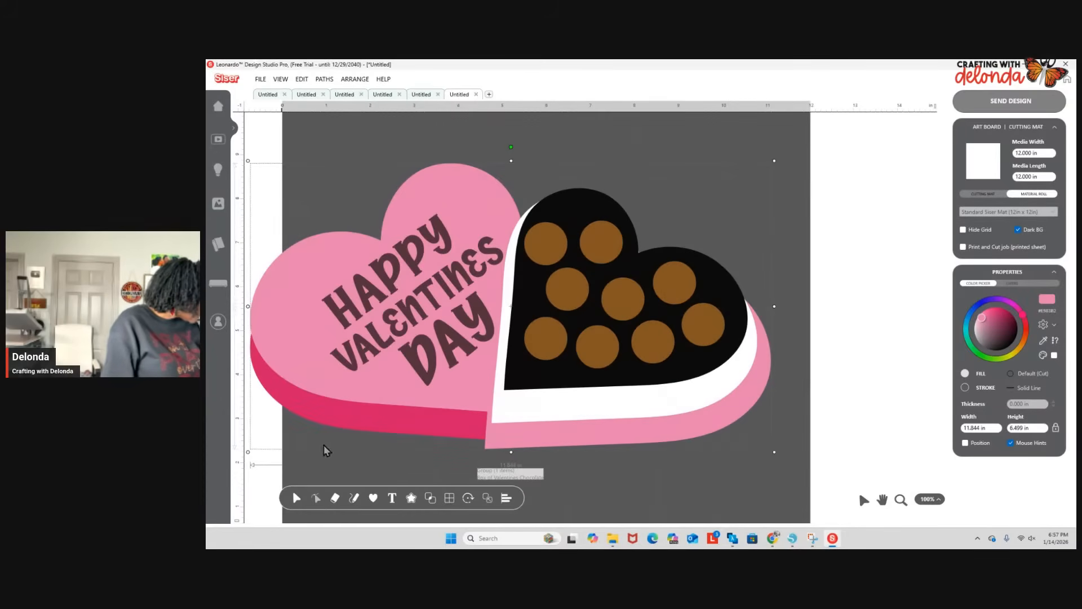
click(335, 499)
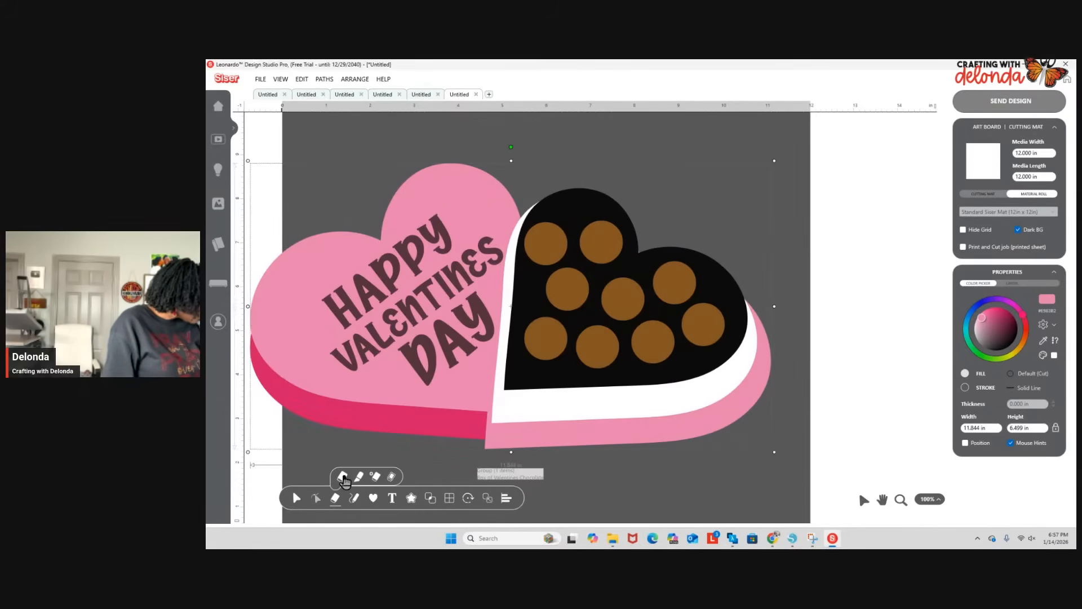
click(343, 477)
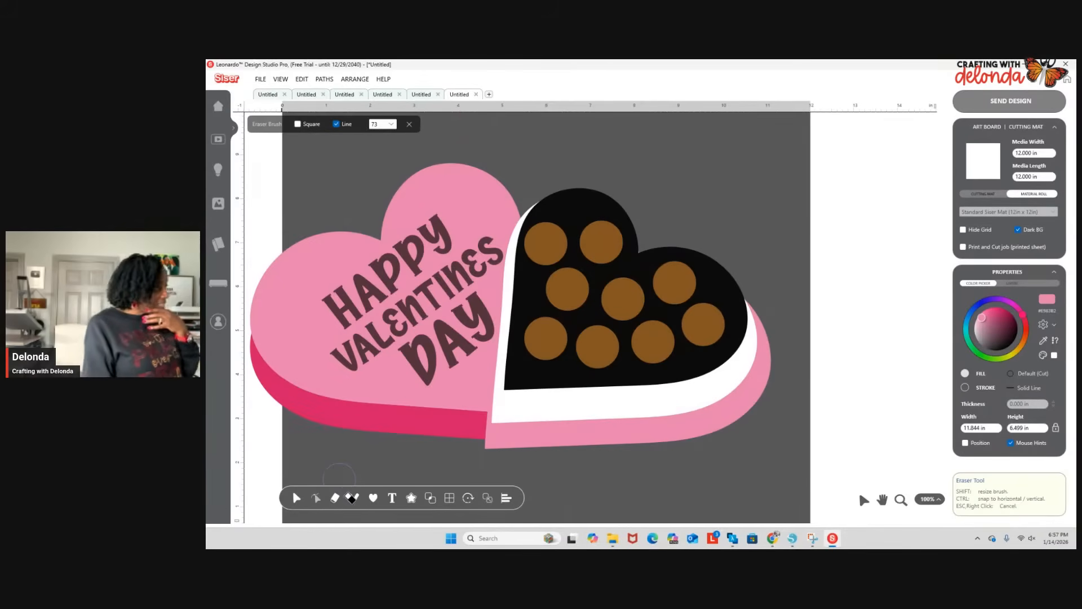
click(355, 498)
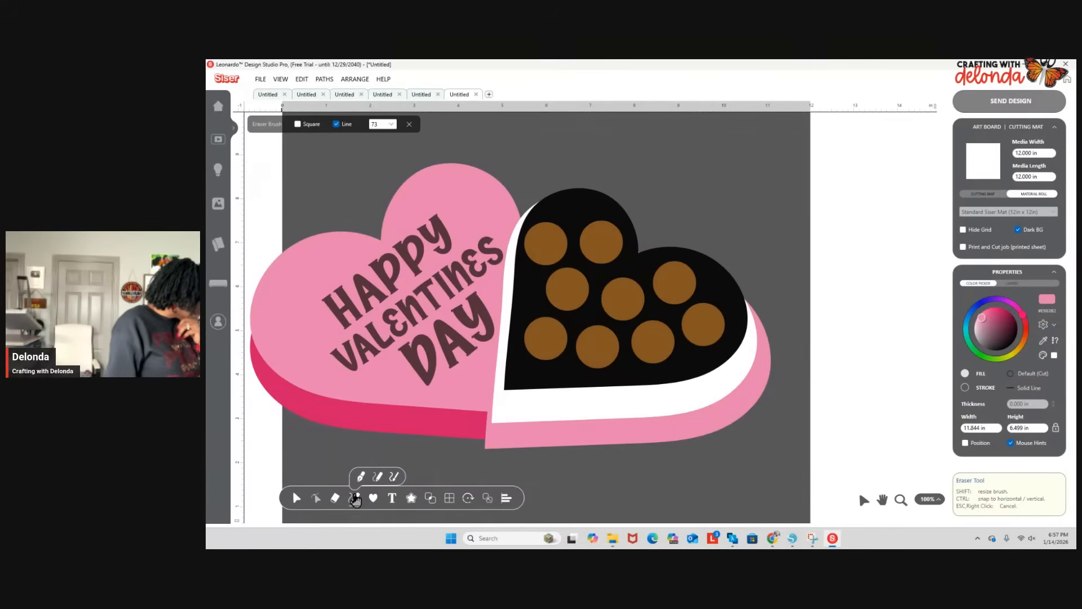
click(356, 499)
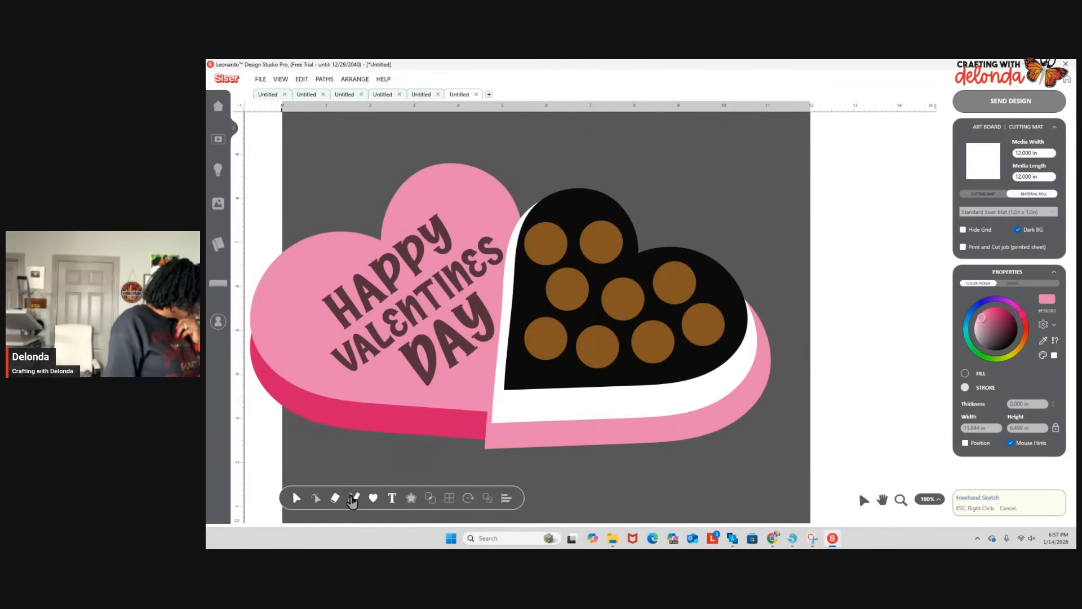
Try the Hole Remover at brush size 73 on the lower-left brown chocolate circle.
click(335, 499)
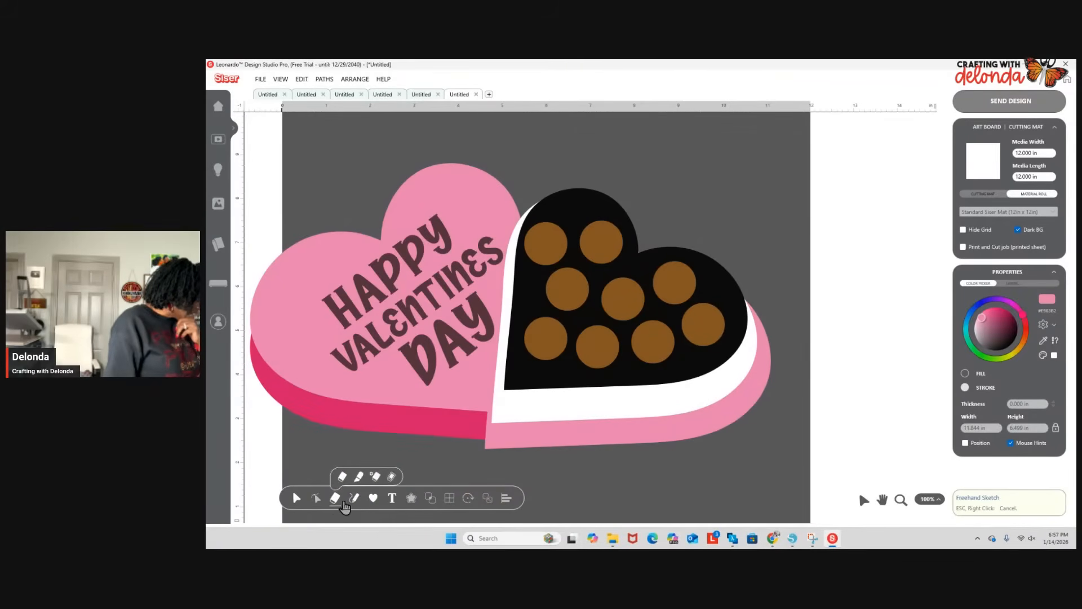
click(375, 477)
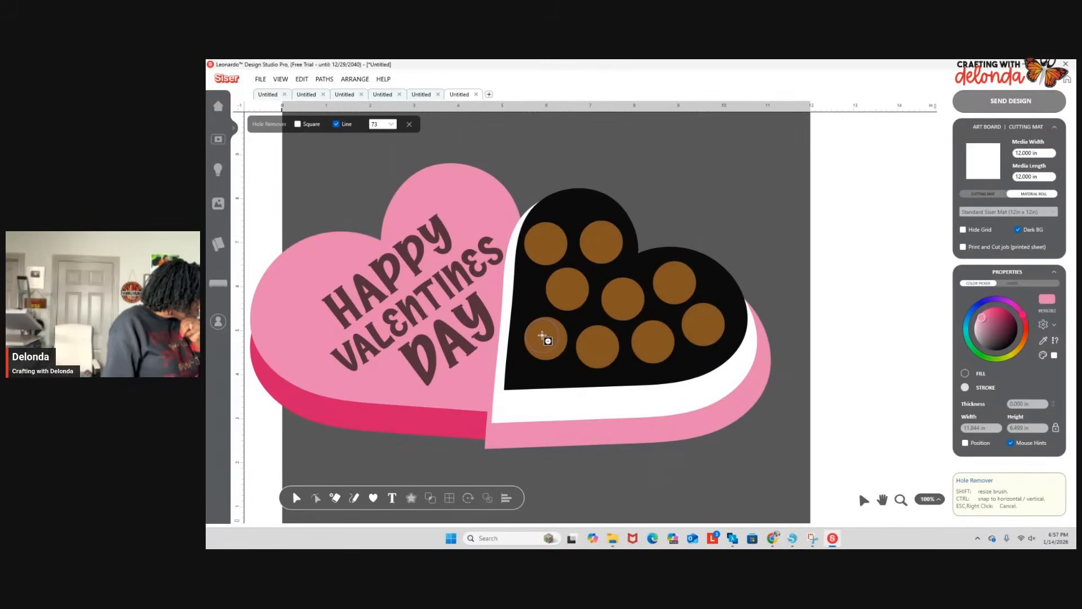
drag(537, 323, 556, 357)
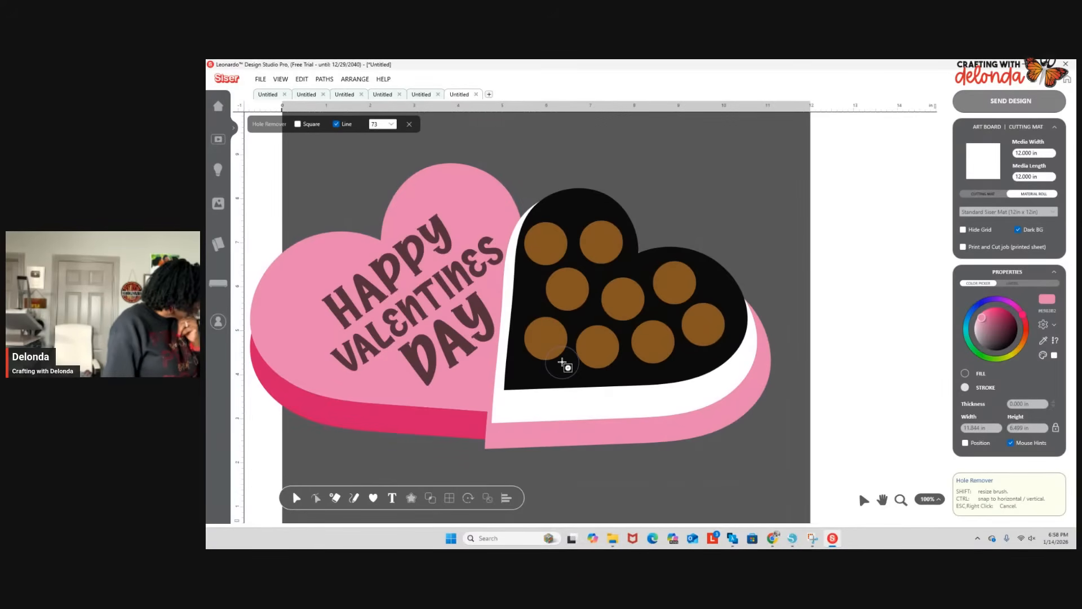
Set the Slice Brush to size 19 and slice the design with a long line down the seam between the two box halves.
mouse_move(387, 504)
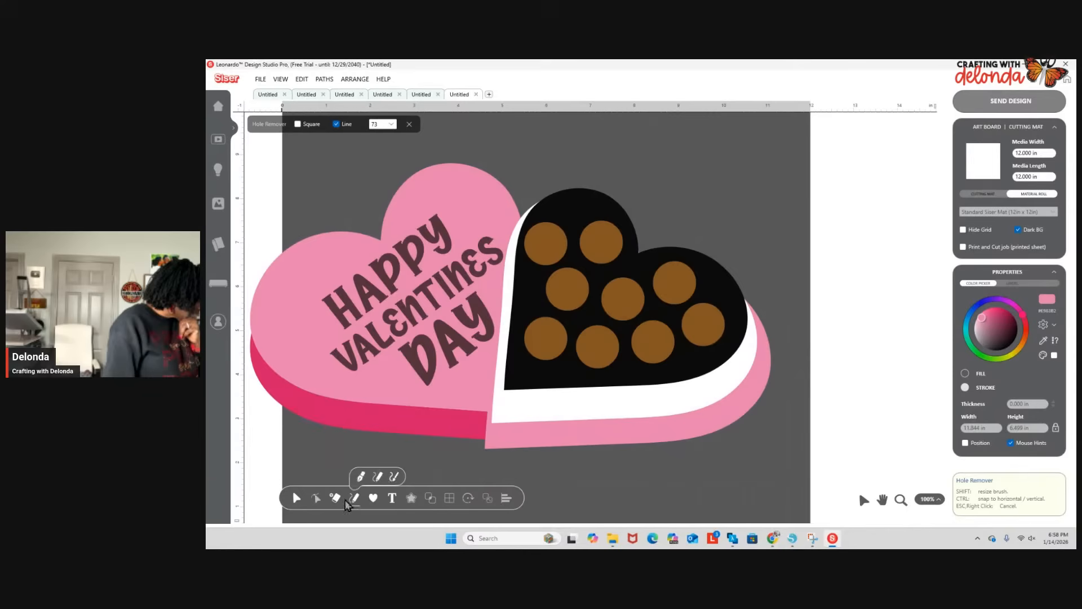
mouse_move(341, 499)
click(392, 479)
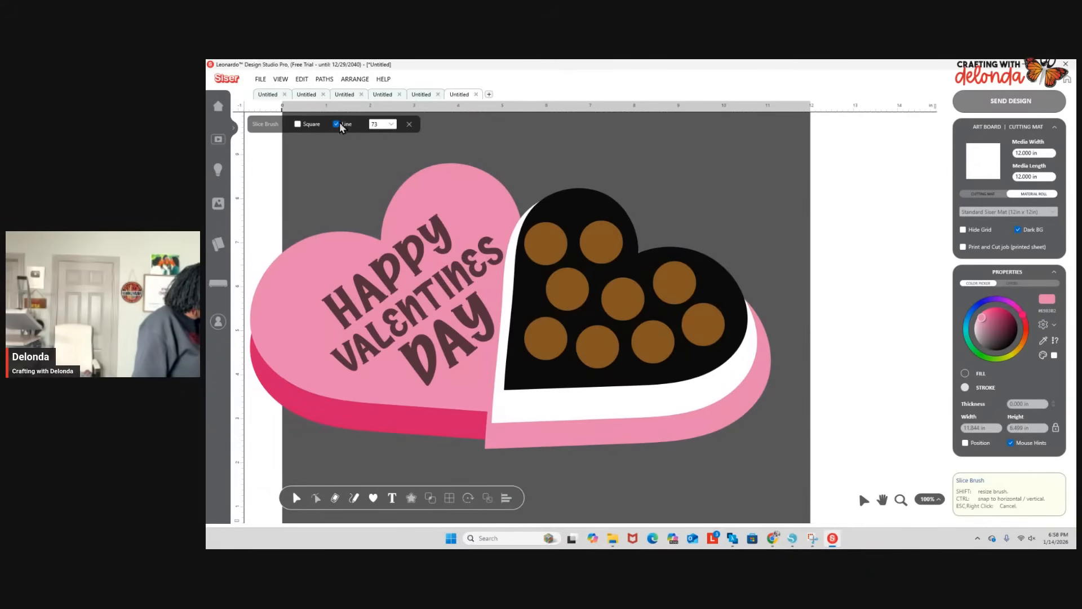
click(391, 124)
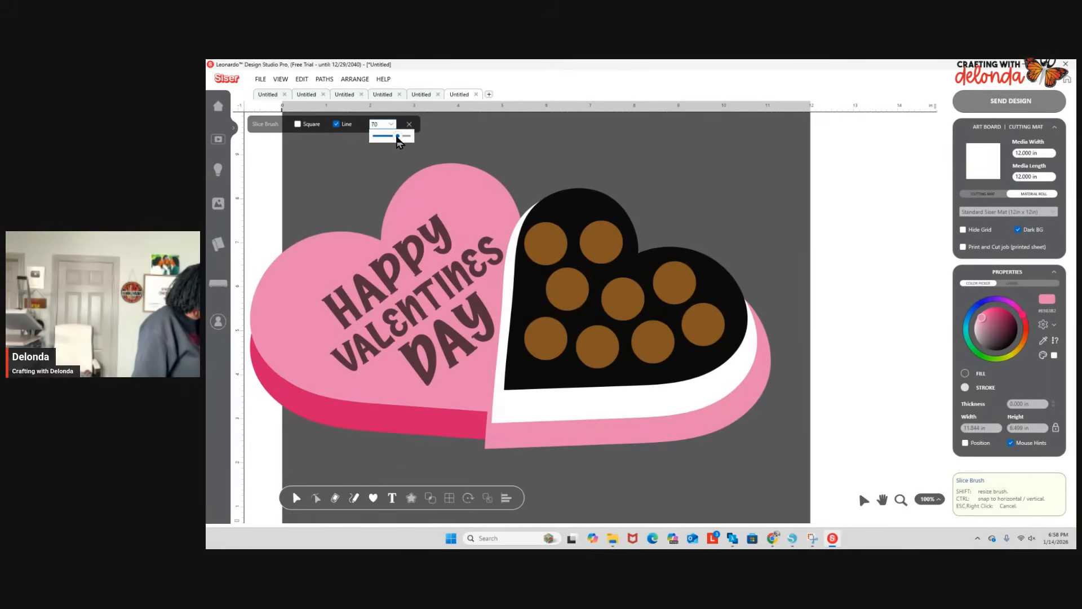
drag(401, 136, 382, 140)
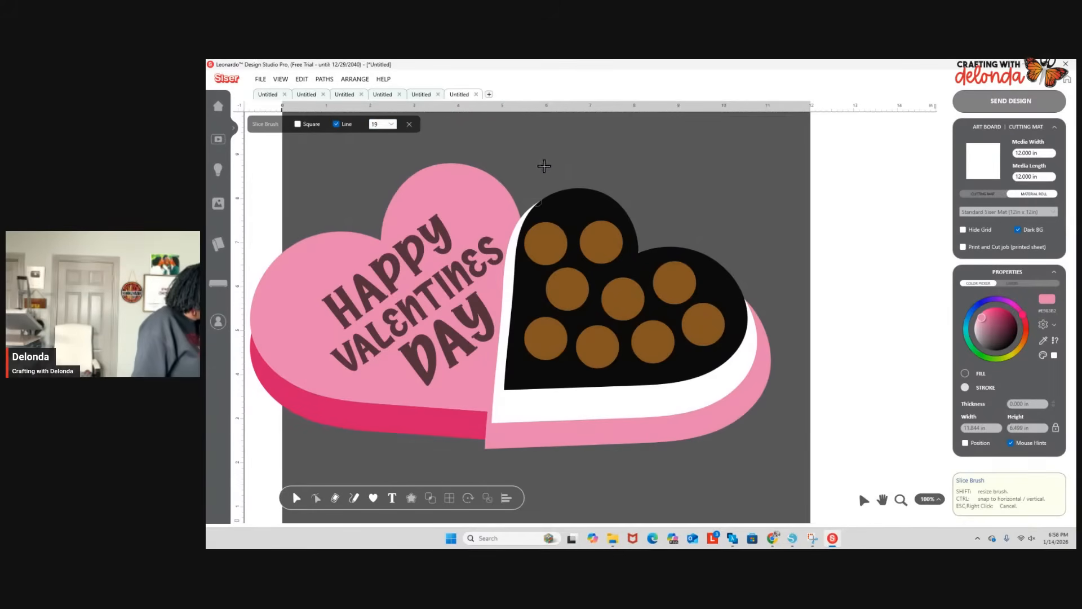
drag(531, 155, 471, 488)
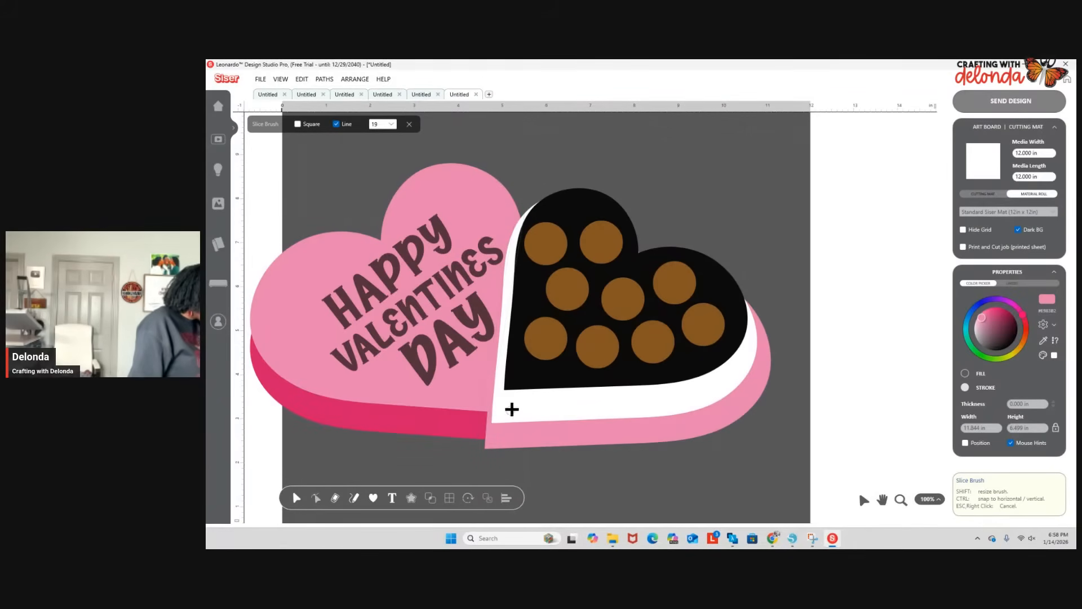
click(409, 124)
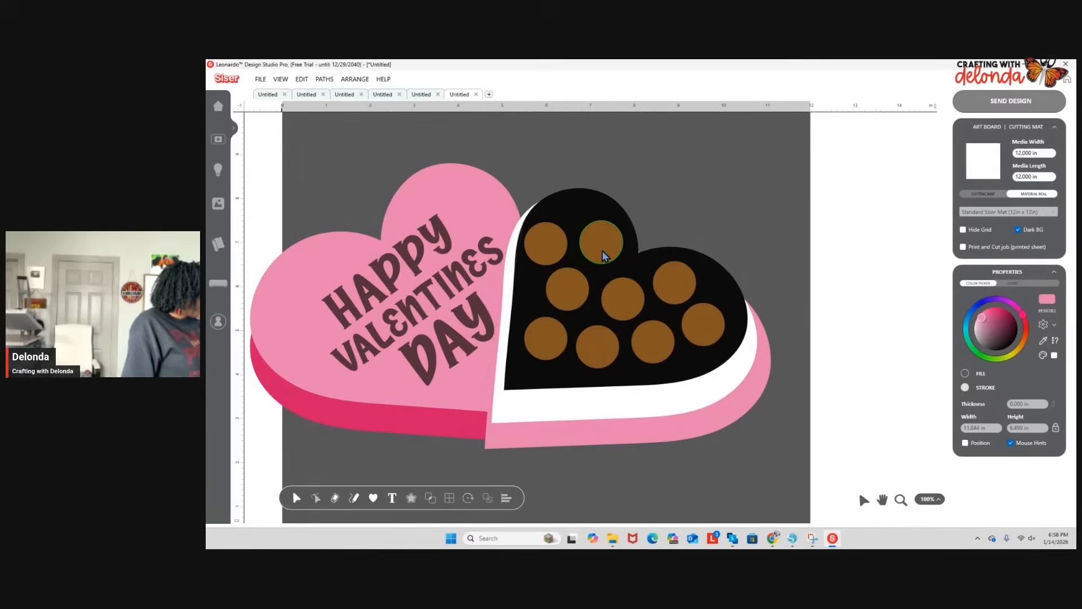
Move the sliced black, white and pink box layers up and away from their original places, leaving the brown chocolates where they are.
drag(548, 192, 601, 301)
click(679, 165)
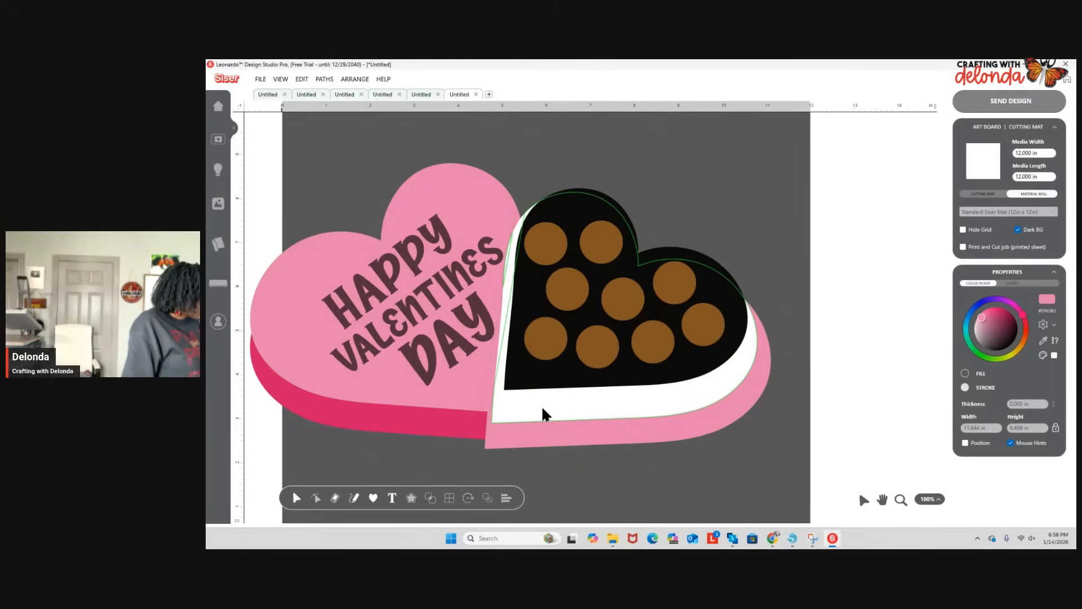
drag(542, 414, 616, 361)
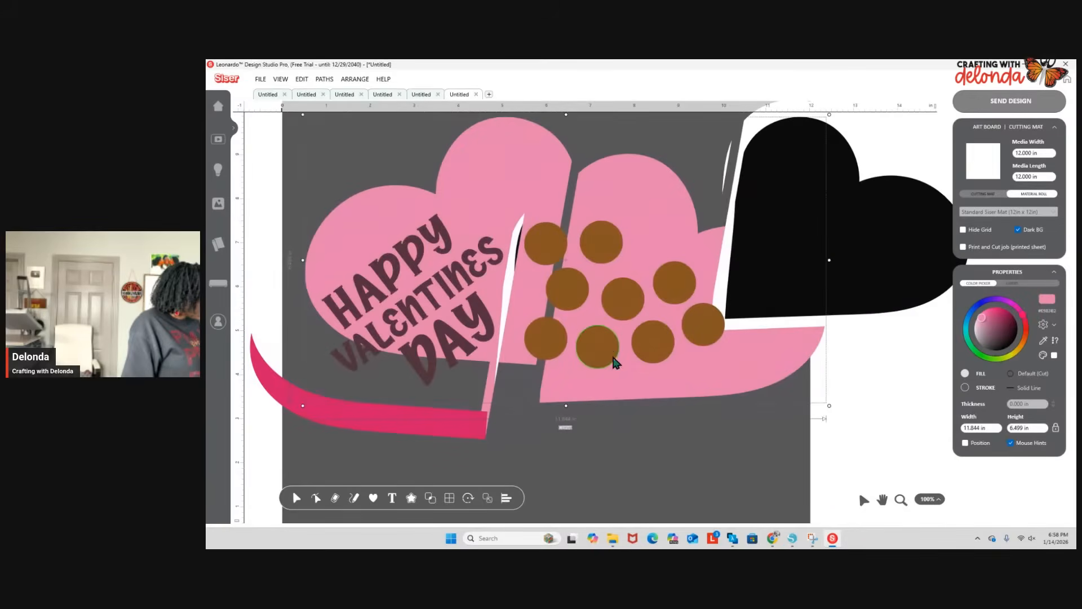
Ungroup the paths of the sliced pink box layer and move its two main pieces apart to either side.
right_click(624, 383)
mouse_move(677, 446)
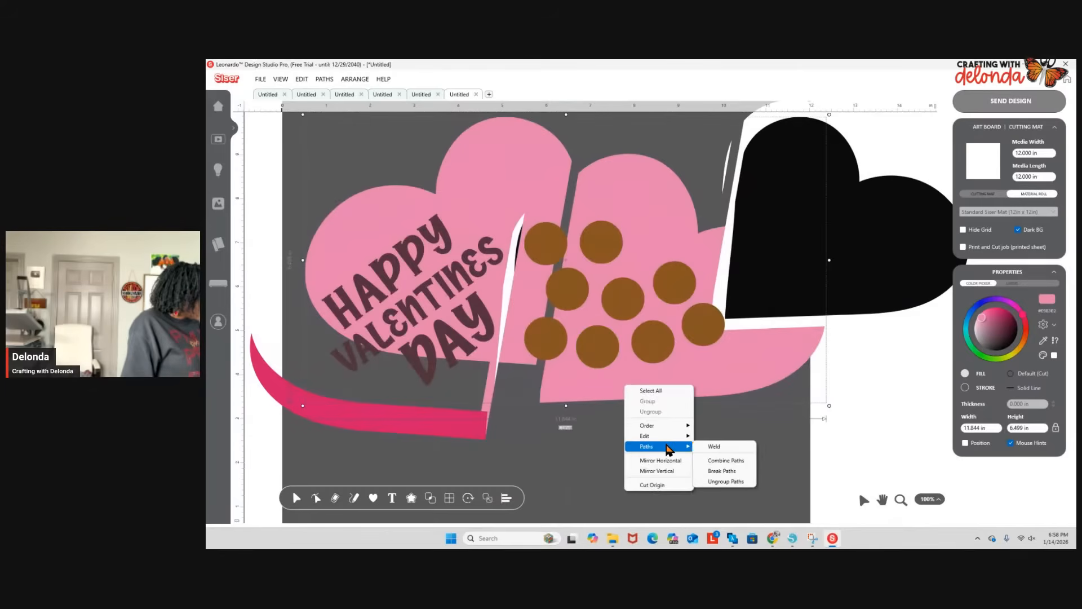
click(724, 482)
drag(693, 366, 767, 371)
click(634, 401)
drag(505, 360, 435, 358)
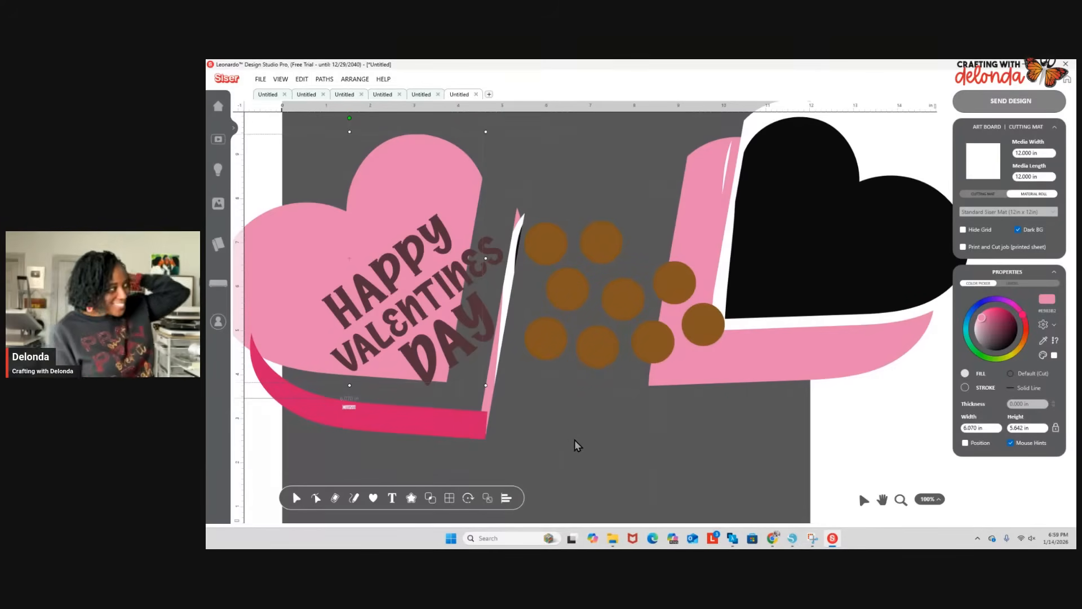
click(649, 353)
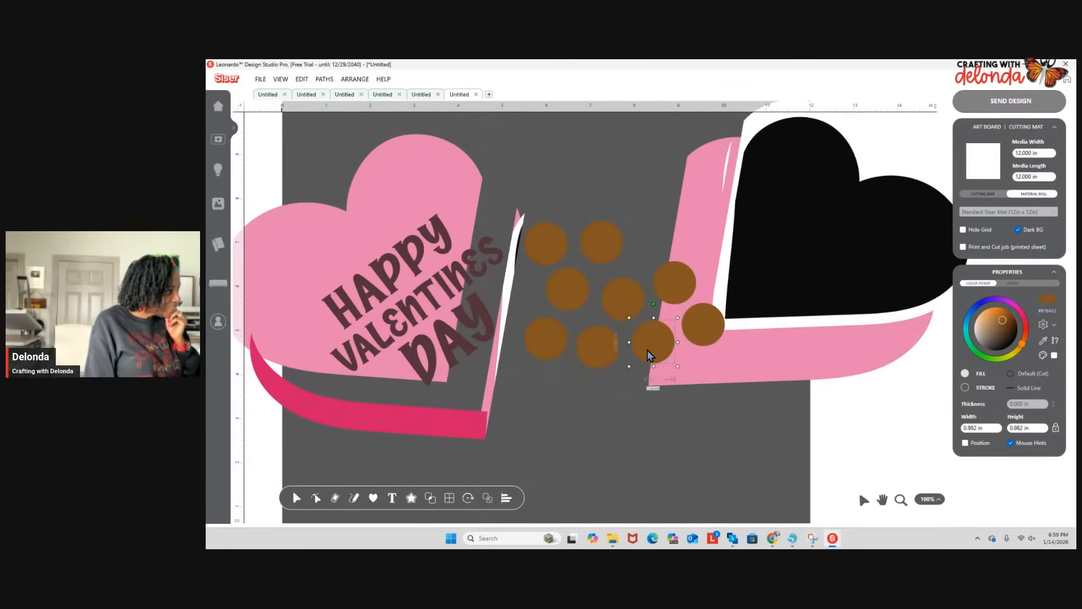
click(336, 498)
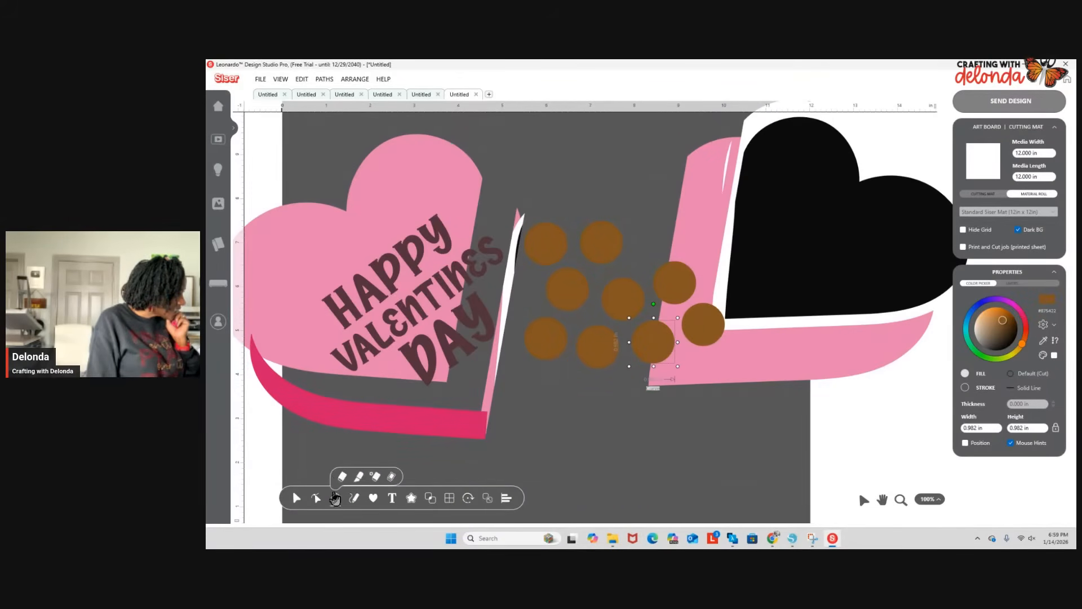
click(375, 477)
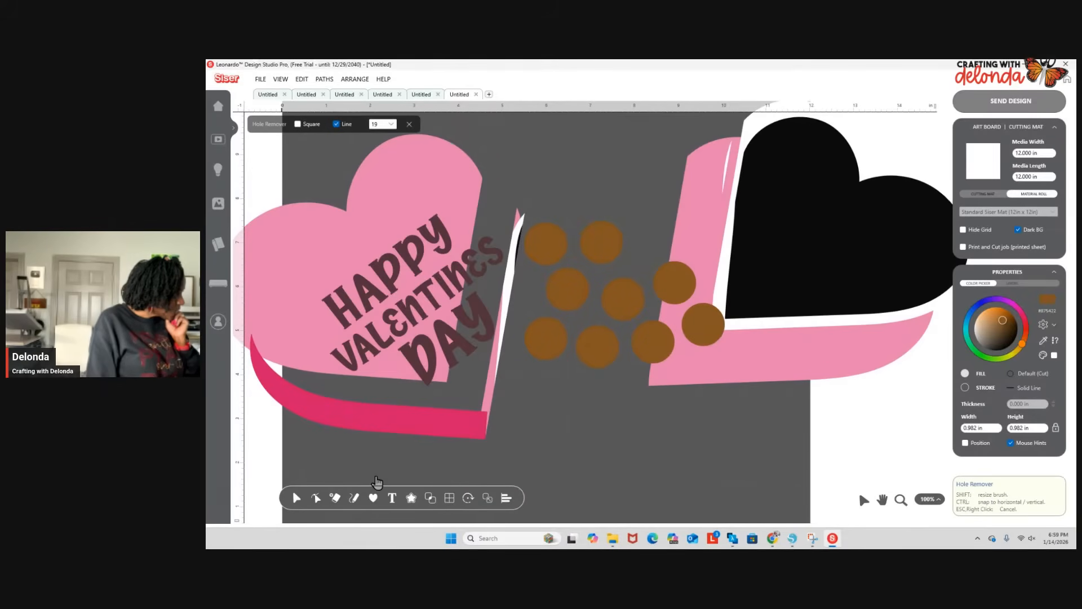
click(355, 497)
click(394, 477)
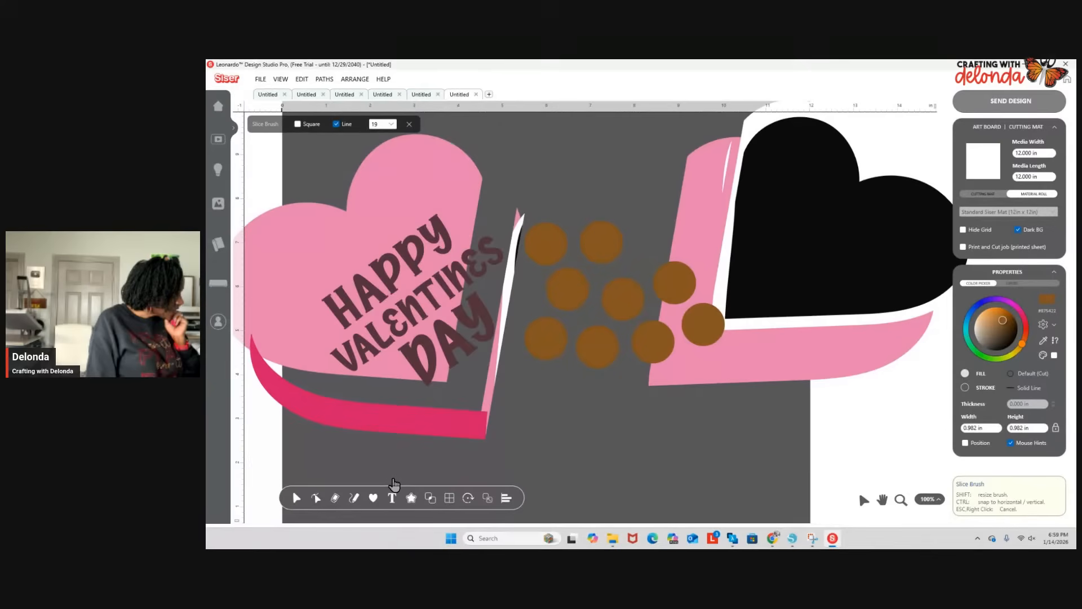
click(335, 498)
click(359, 477)
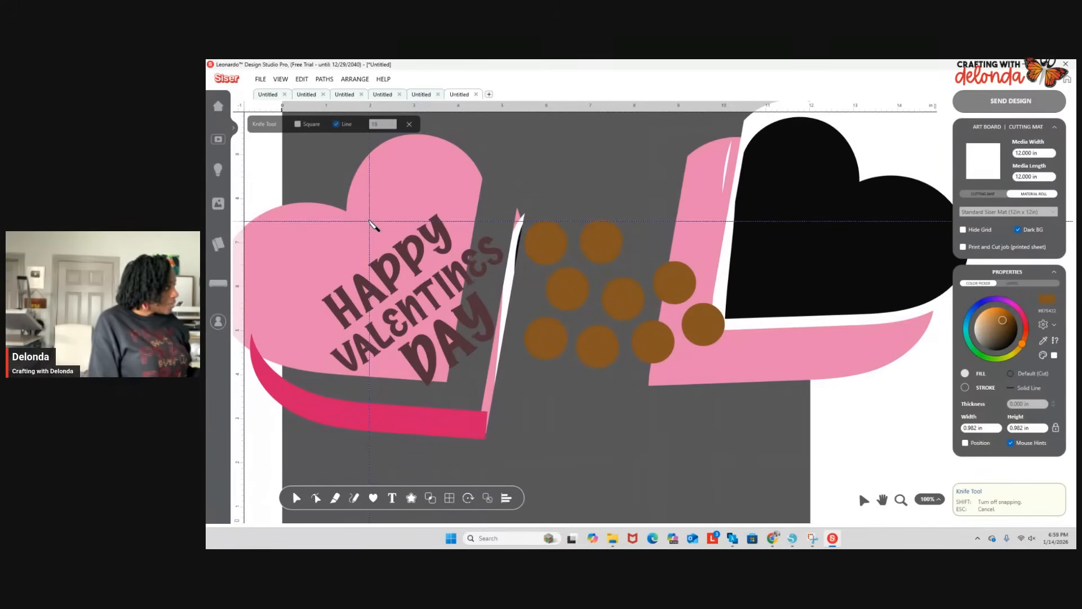
Start a new design and draw a heart about 7.7 in wide and high in the middle of the mat.
click(489, 94)
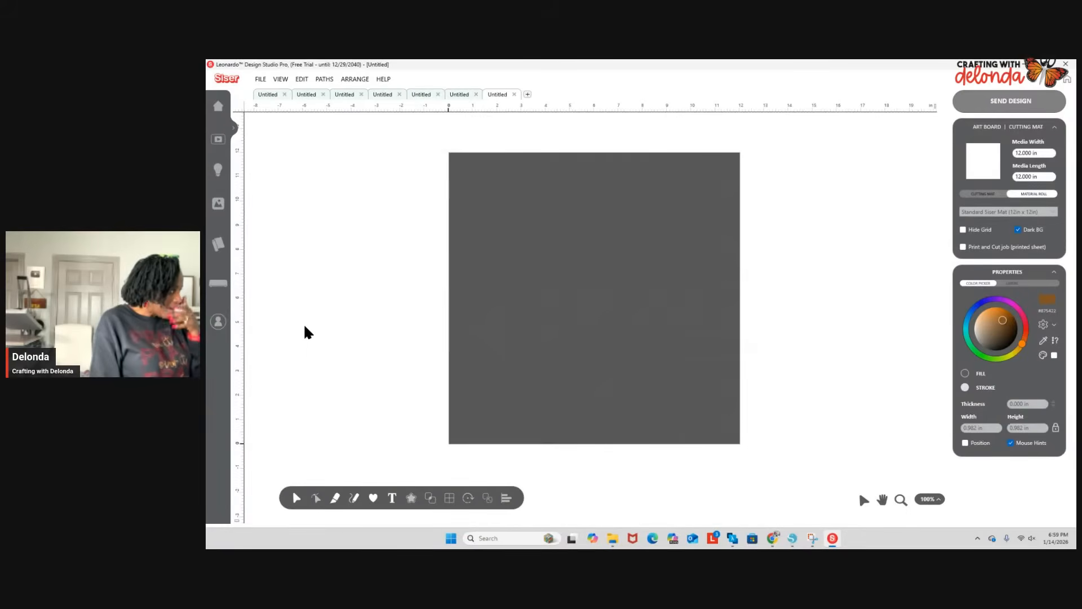
click(373, 498)
click(414, 478)
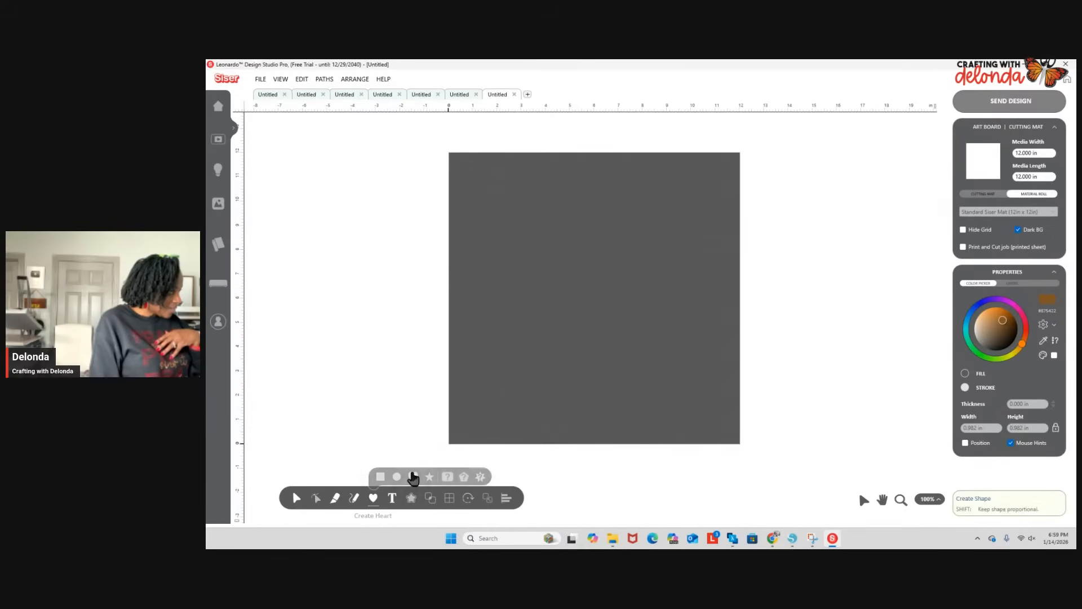
drag(493, 211, 689, 401)
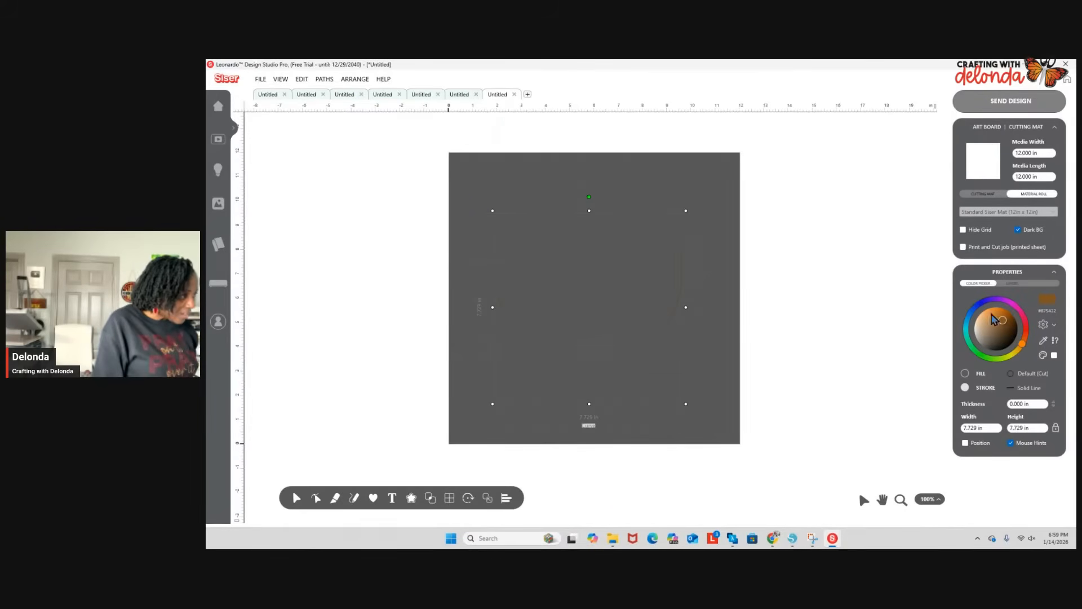
Fill the heart with purple and enlarge it proportionally to about 8.85 in wide and high.
click(965, 374)
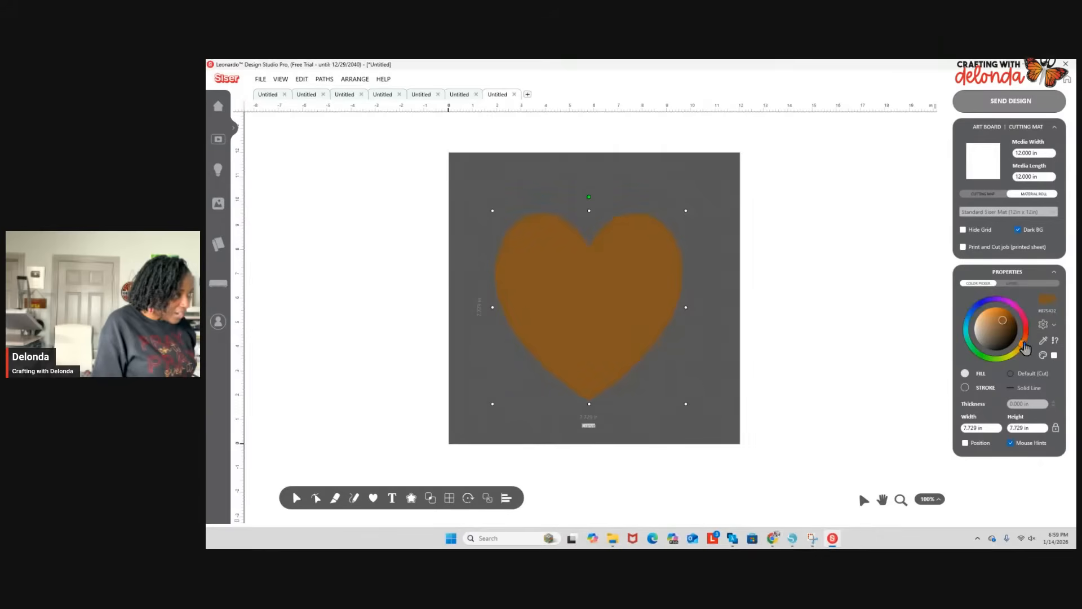
drag(1022, 342, 1029, 336)
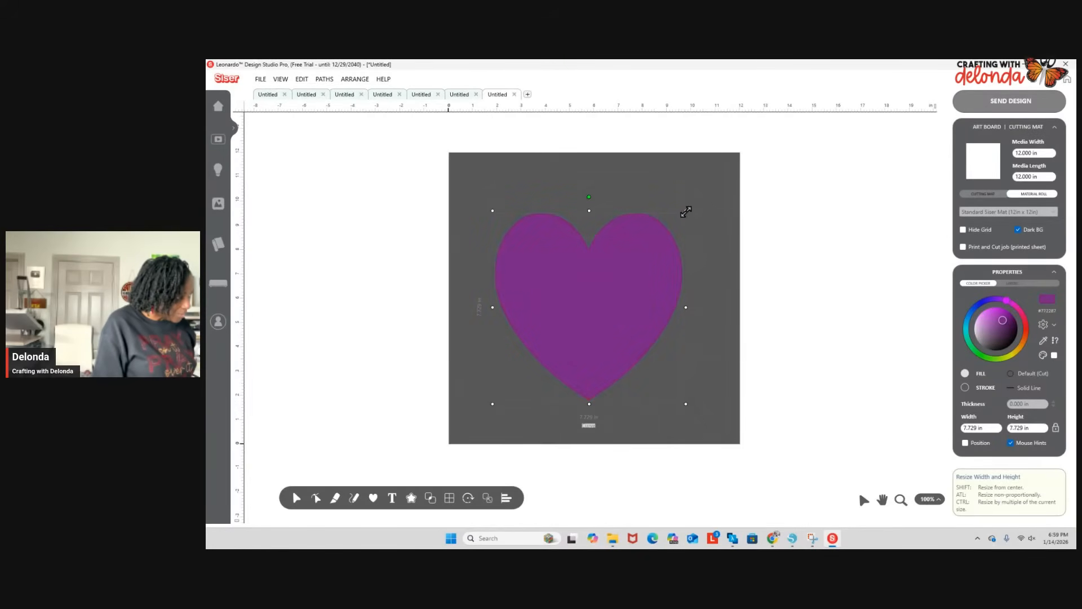
drag(684, 212, 717, 190)
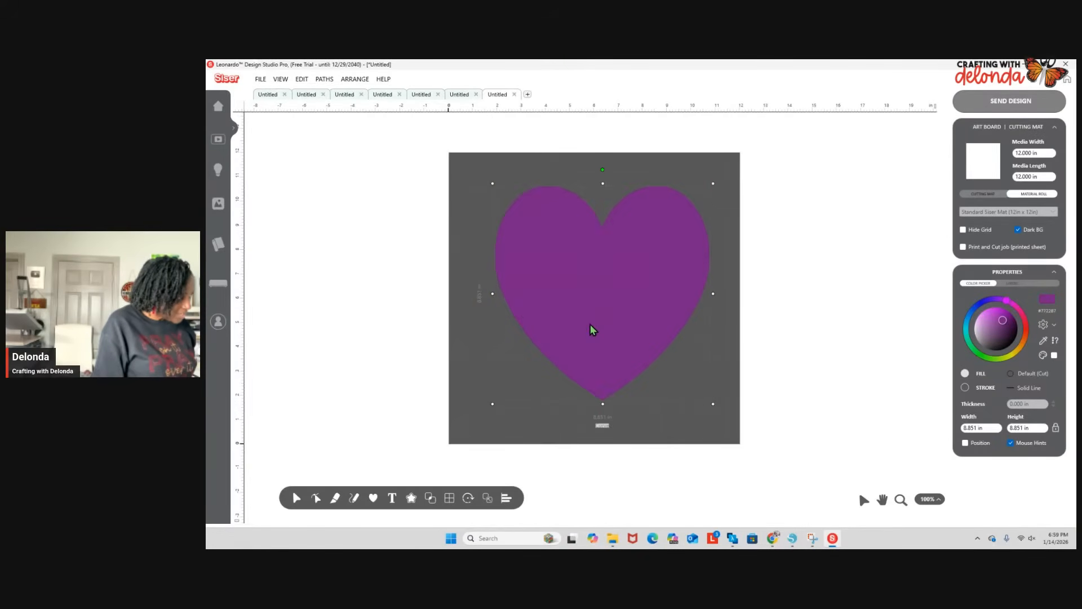
Cut the purple heart in half with the Knife Tool along a vertical line from its notch through its tip.
scroll(631, 347, up, 3)
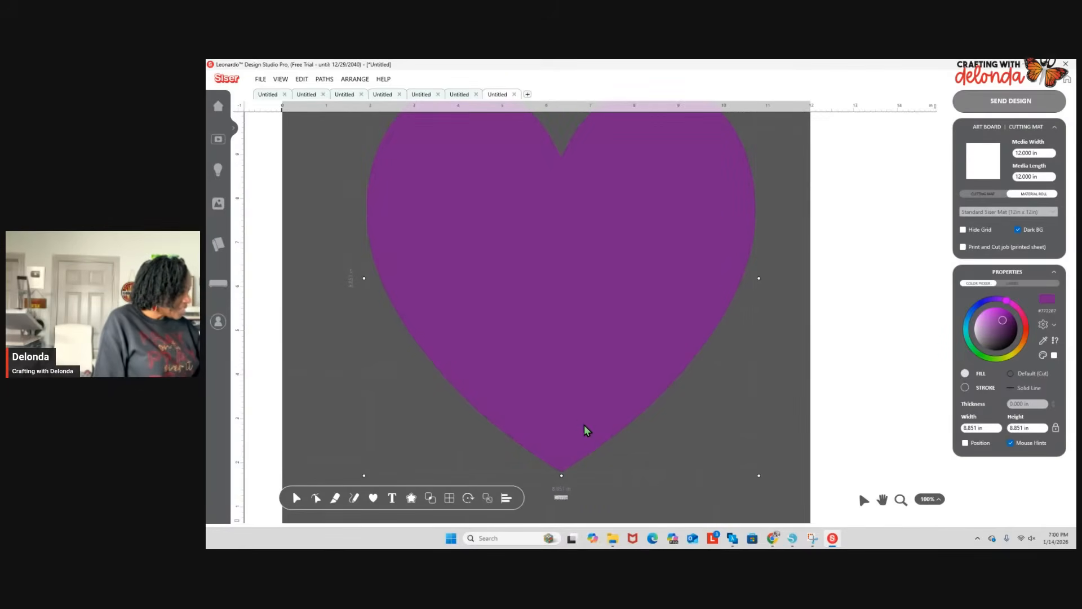
scroll(608, 433, down, 1)
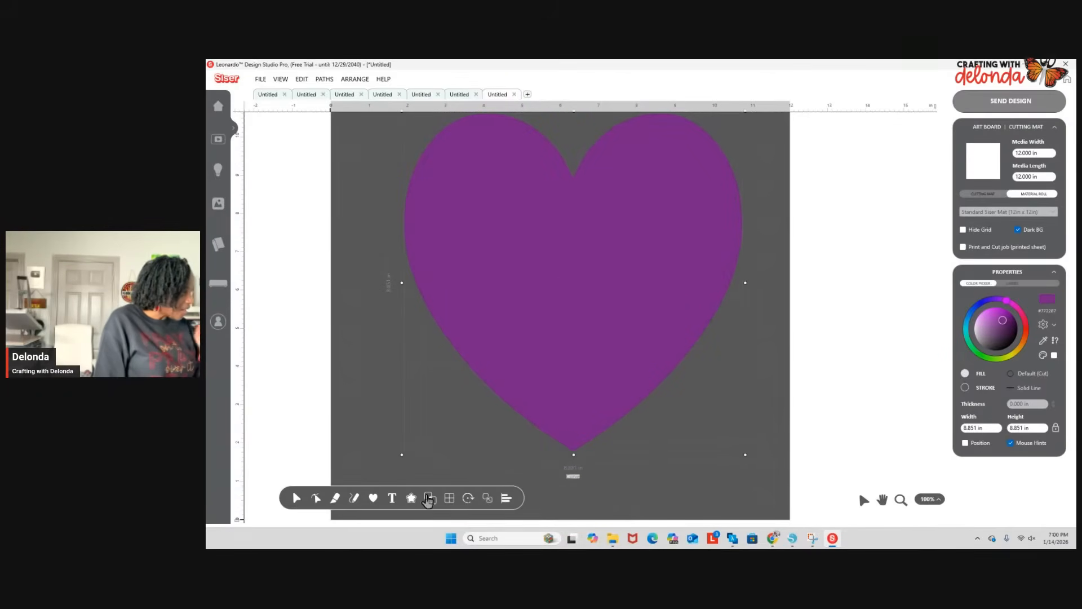
click(335, 498)
click(357, 479)
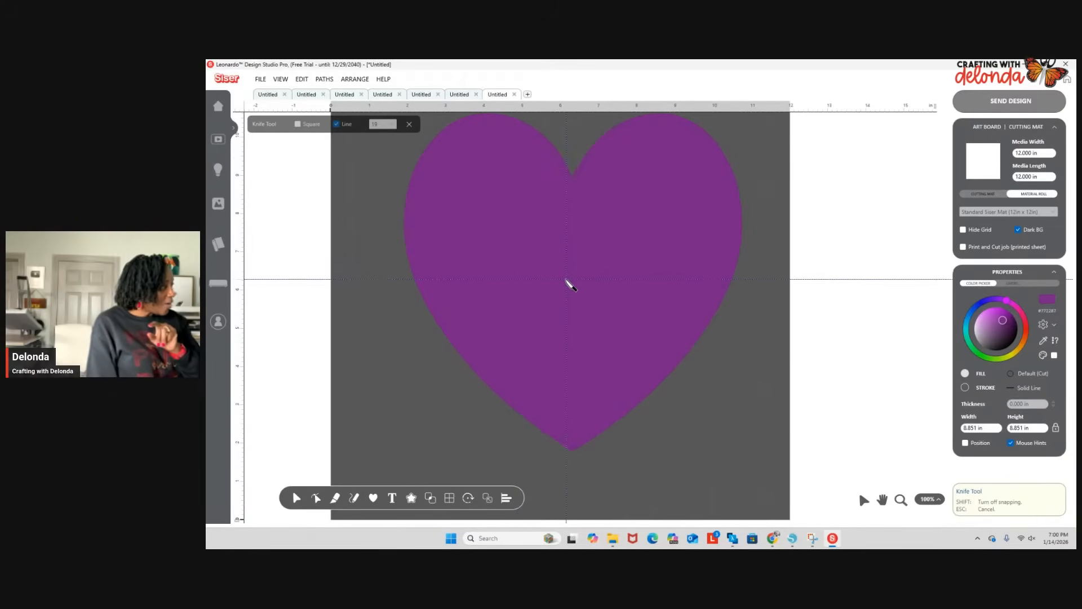
scroll(568, 260, up, 1)
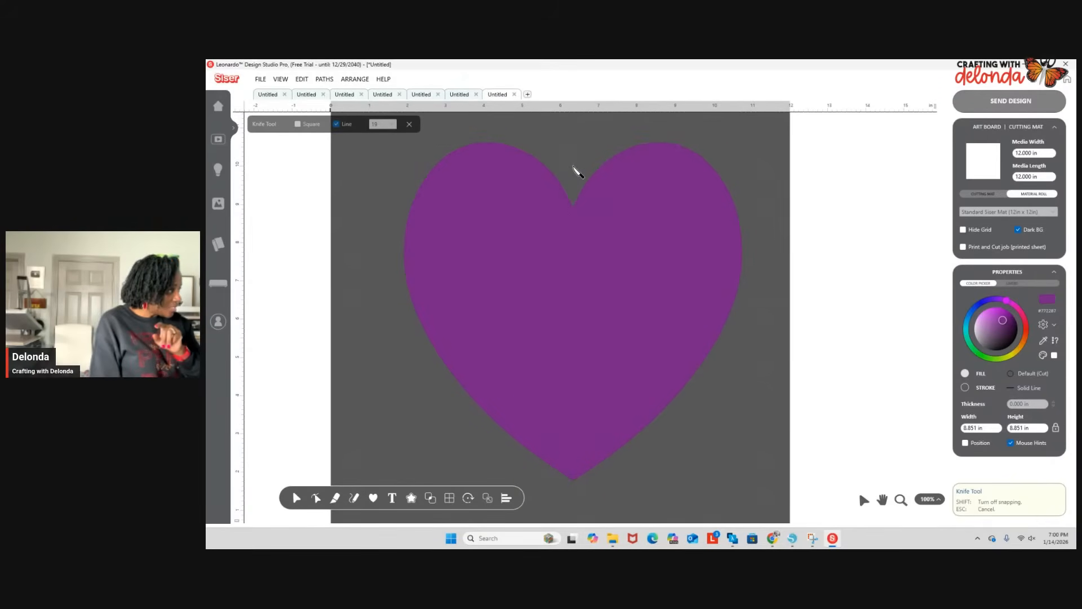
drag(574, 201, 574, 512)
Space the two heart halves slightly apart and recolour the left half red.
drag(664, 322, 774, 331)
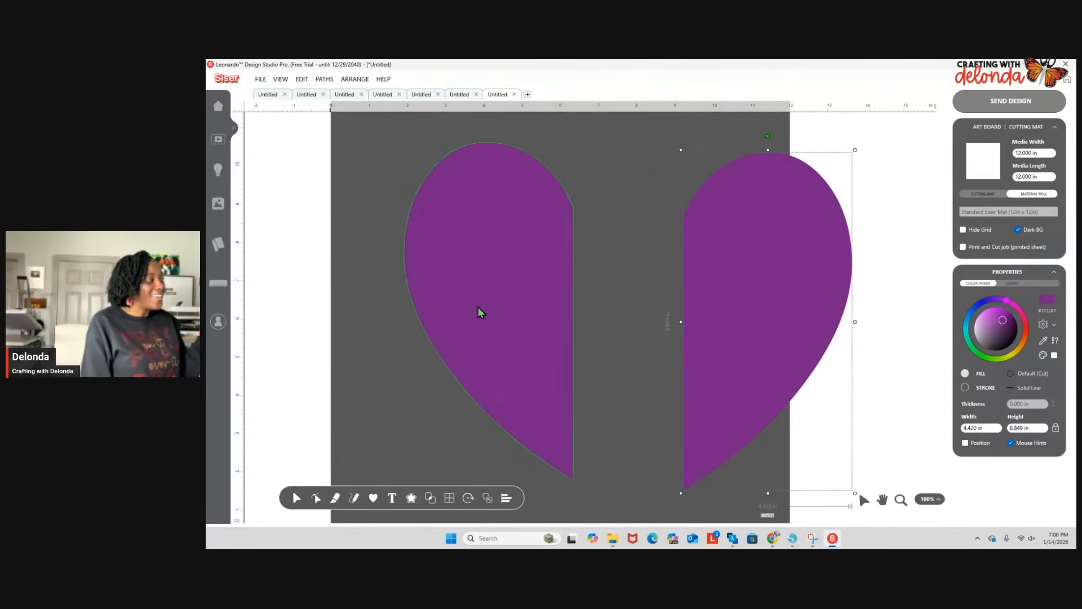
drag(478, 307, 419, 306)
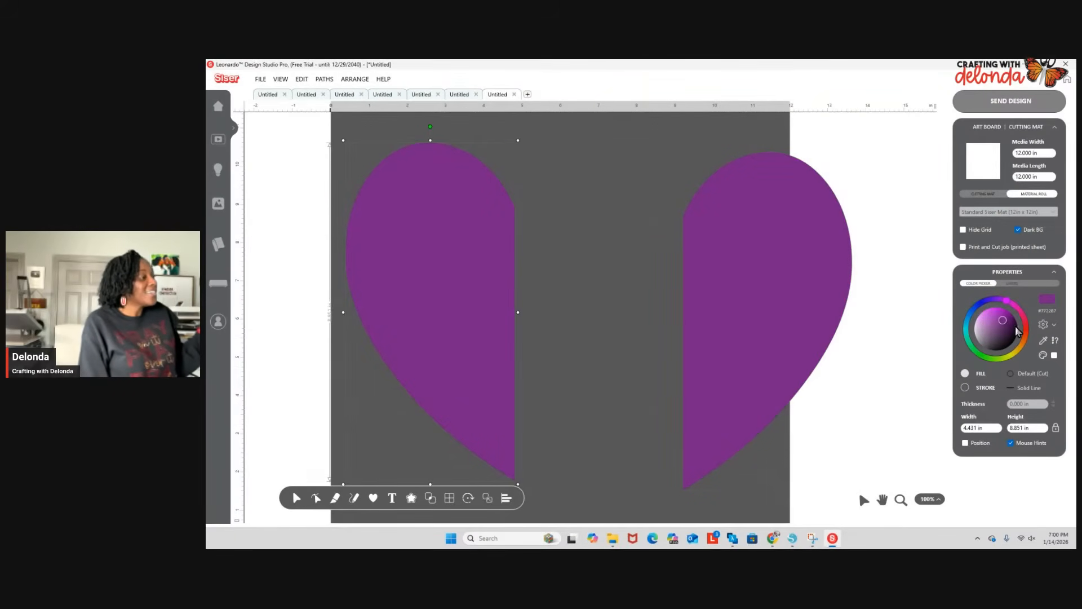
mouse_move(1006, 301)
mouse_down()
mouse_move(1030, 330)
mouse_move(1002, 319)
mouse_up()
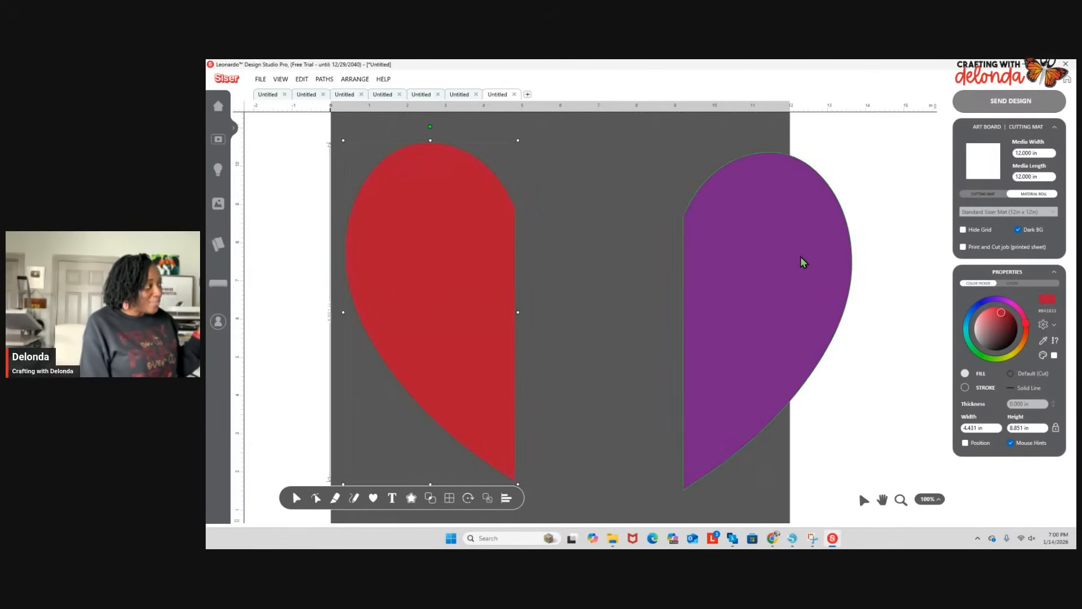
drag(800, 256, 655, 250)
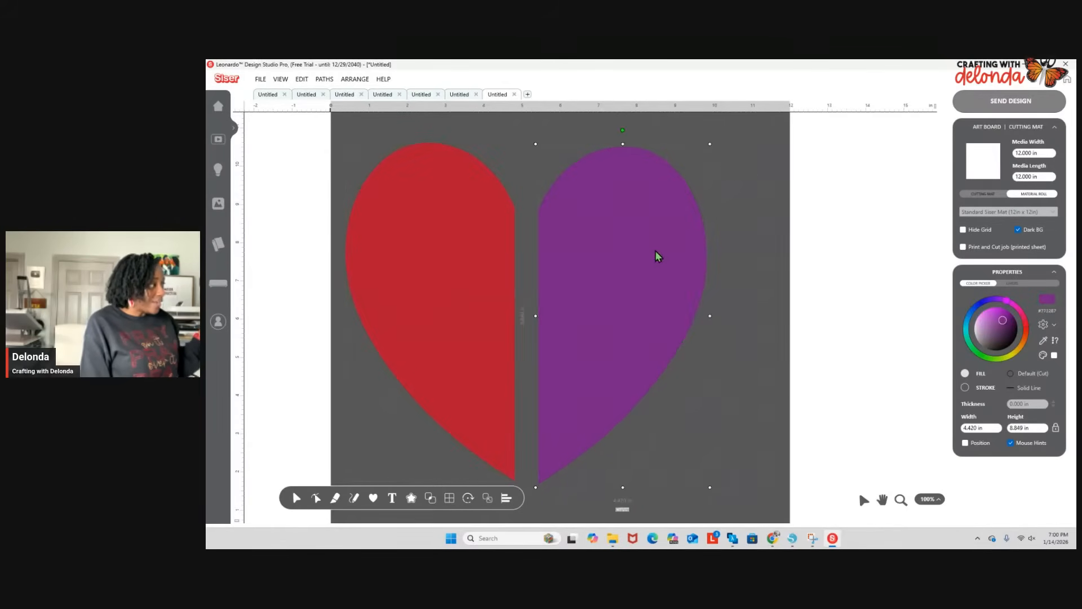
Change the right heart half from a fill to a stroke outline with a thickness of 0.162 in.
click(965, 387)
click(626, 288)
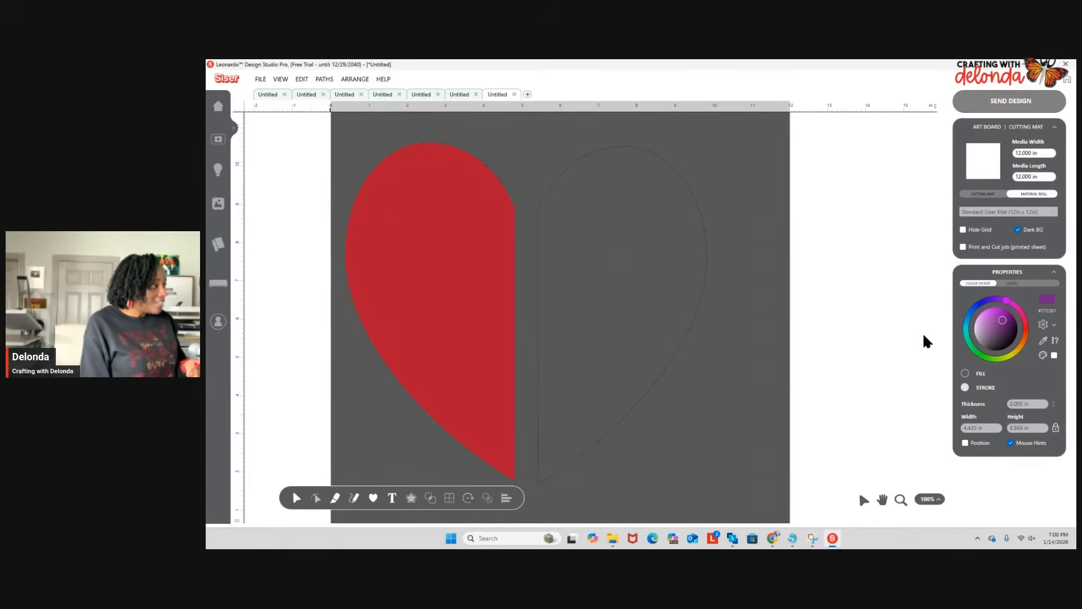
click(701, 296)
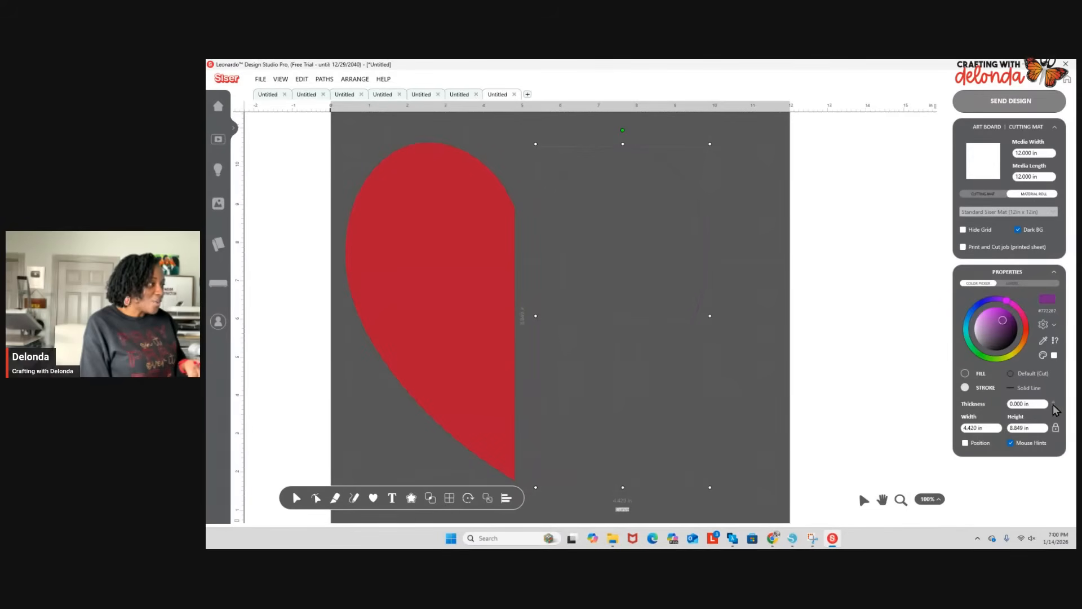
click(1053, 401)
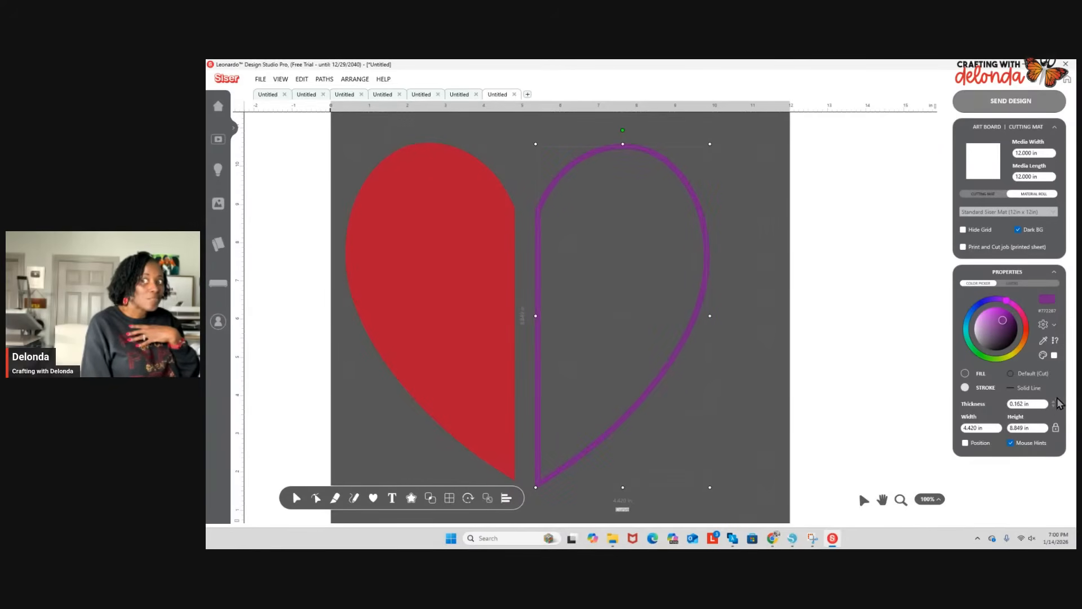
Turn off the dark background and recolour the right half's outline dark blue.
click(1018, 230)
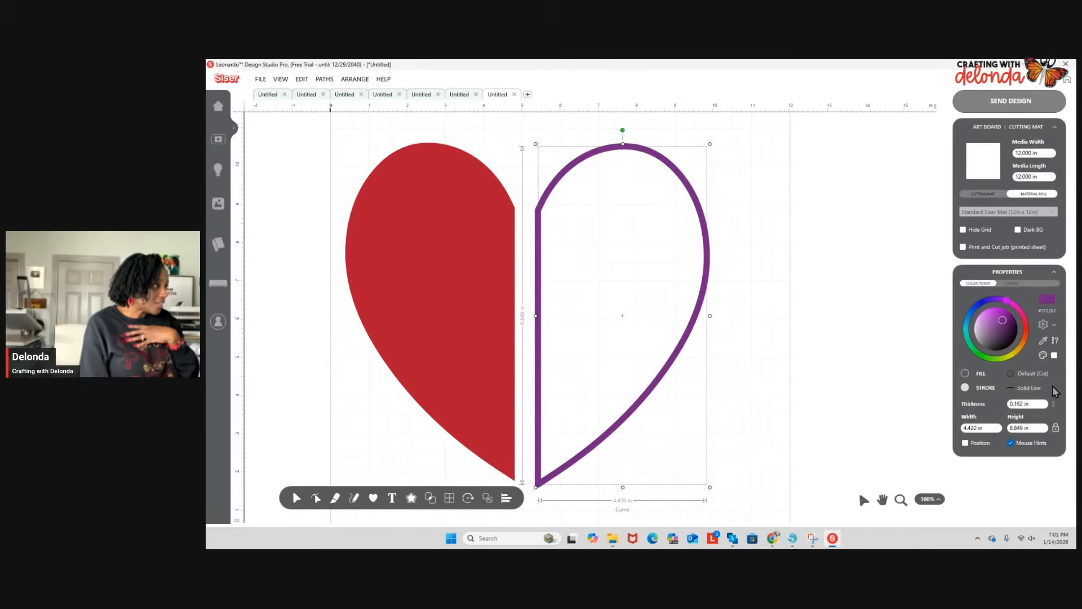
click(981, 308)
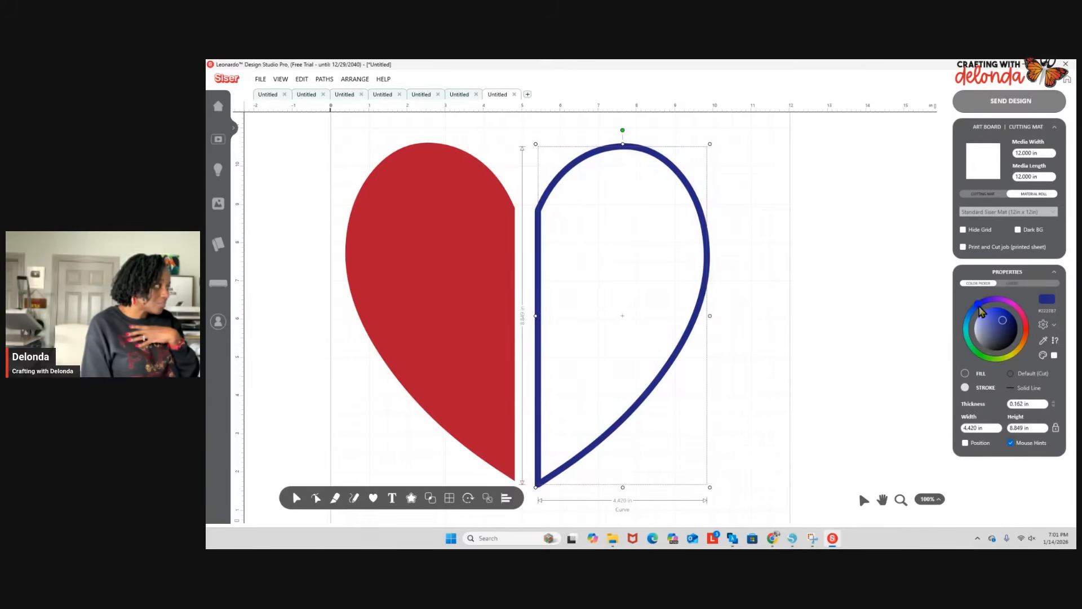
click(854, 335)
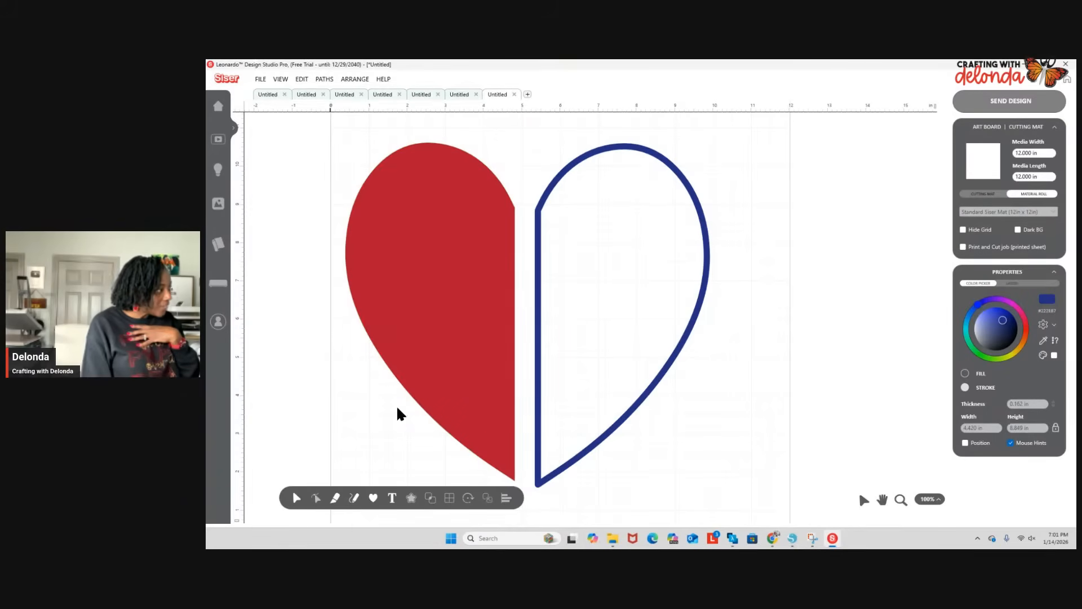
Cut horizontally across both the red half and the blue outline near mid-height with the Knife Tool.
click(335, 498)
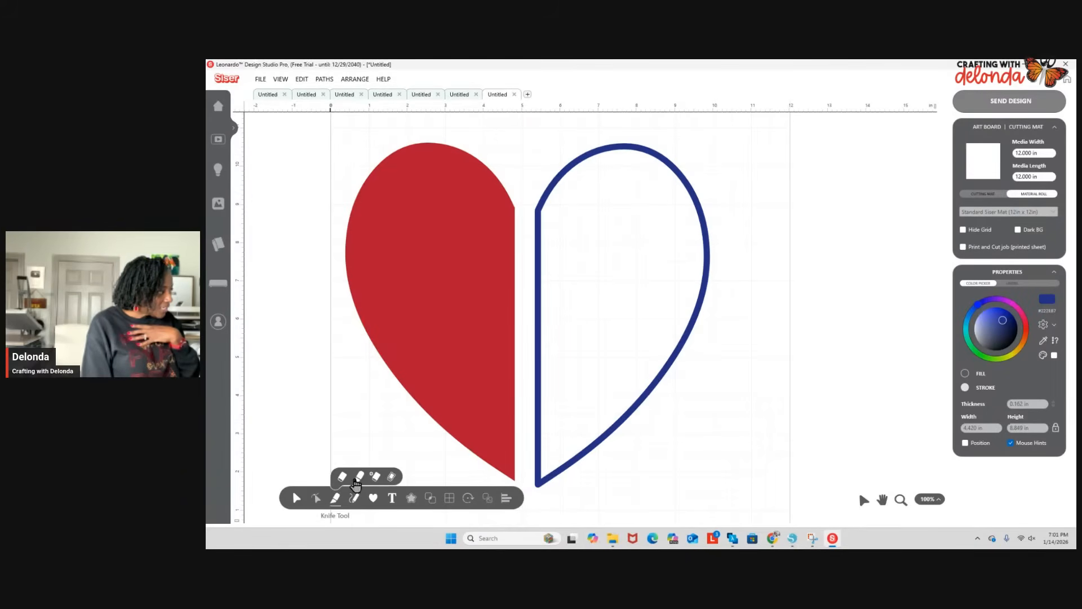
click(356, 478)
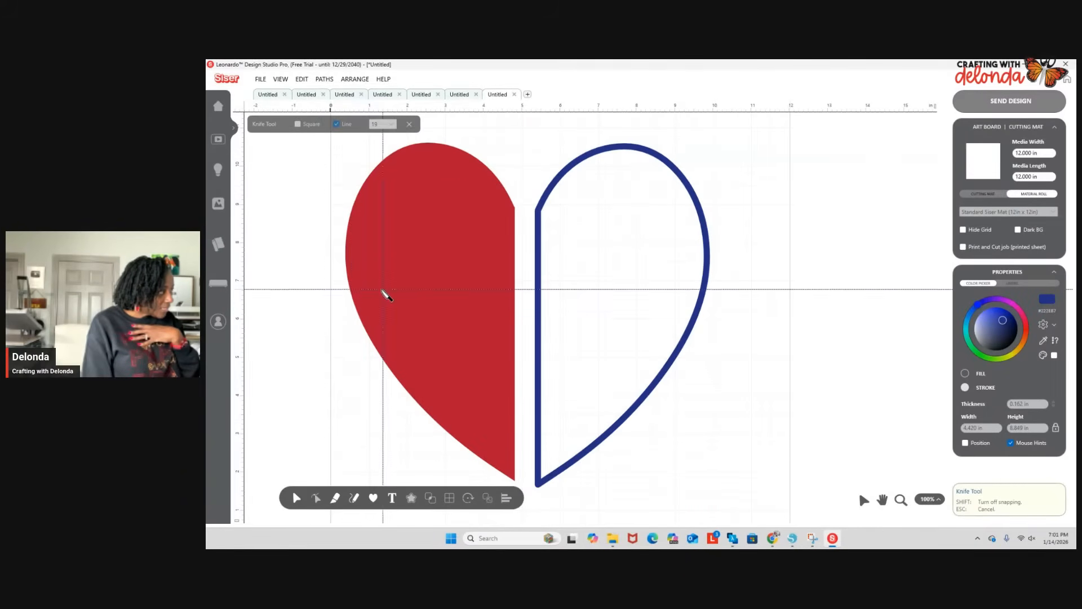
drag(323, 297, 763, 292)
click(748, 296)
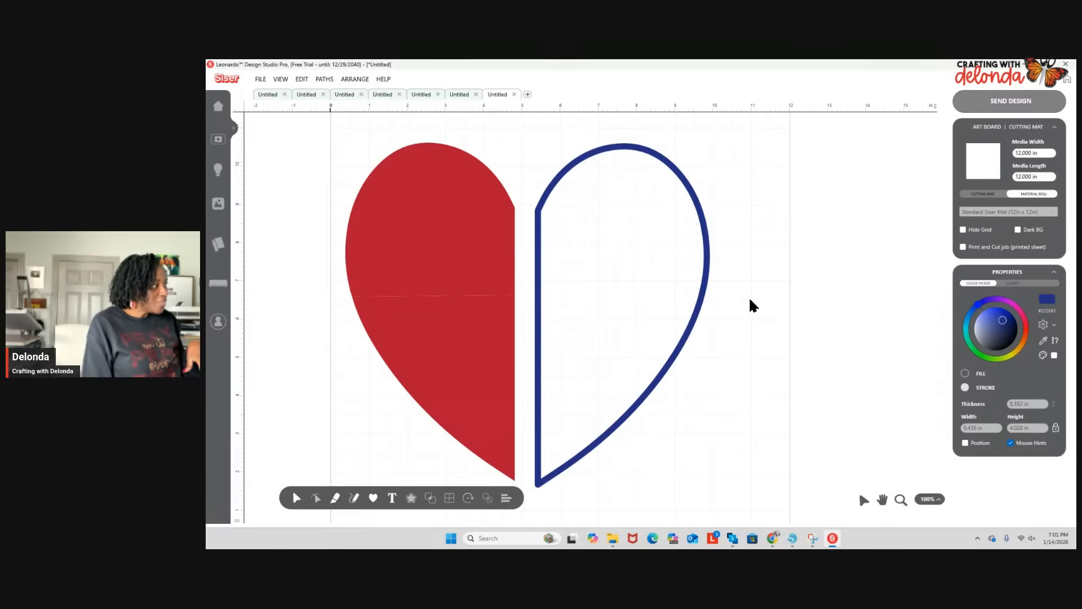
Pull the cut pieces of the blue outline and the two pieces of the red half away from one another.
drag(709, 175, 837, 109)
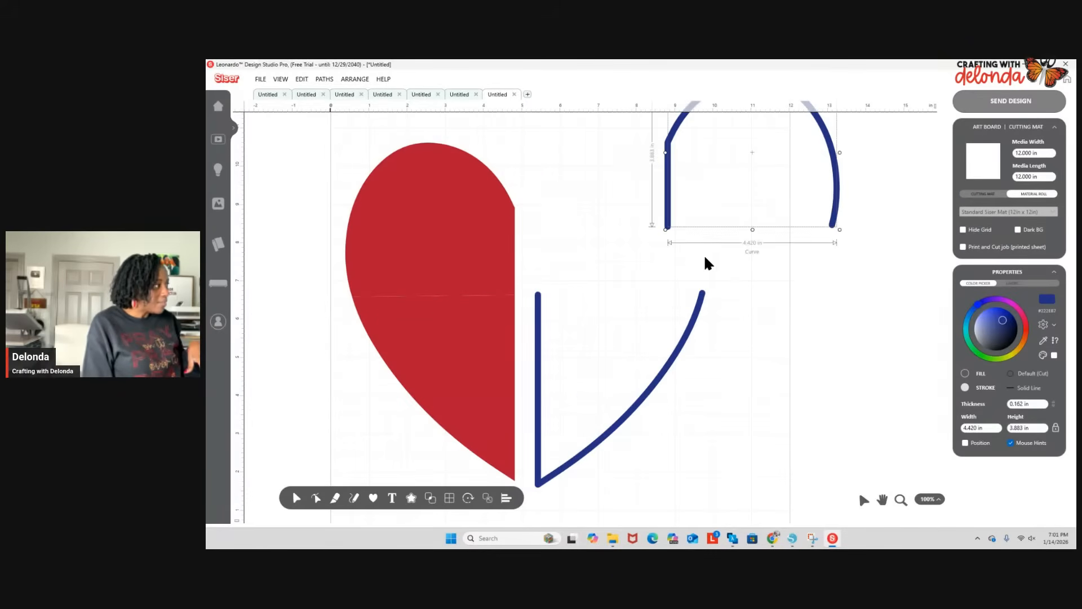
click(657, 376)
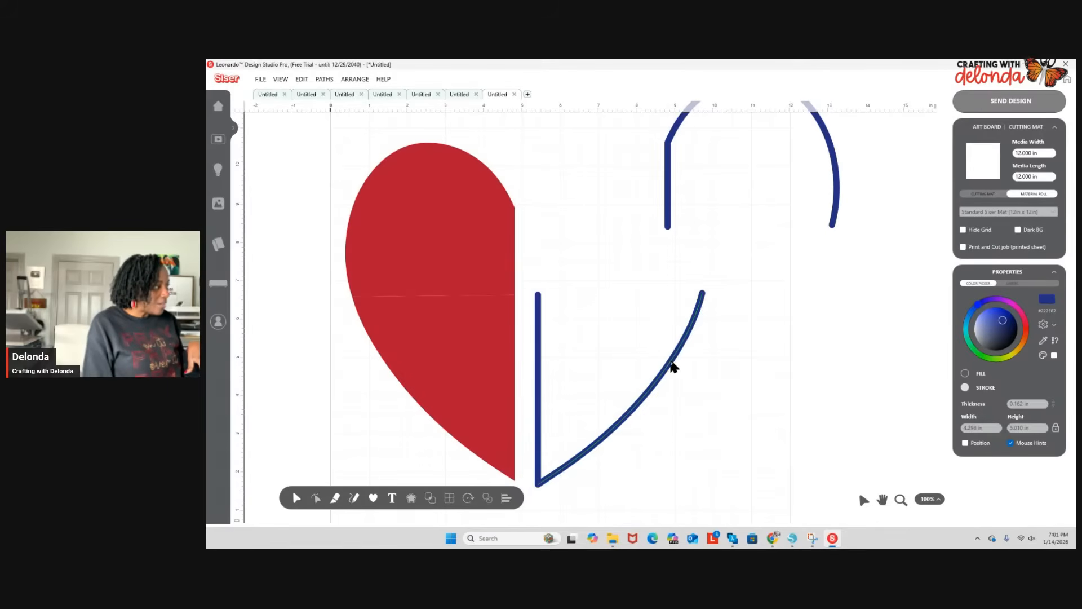
drag(671, 367, 762, 406)
drag(536, 374, 592, 399)
drag(462, 242, 393, 154)
drag(443, 330, 355, 370)
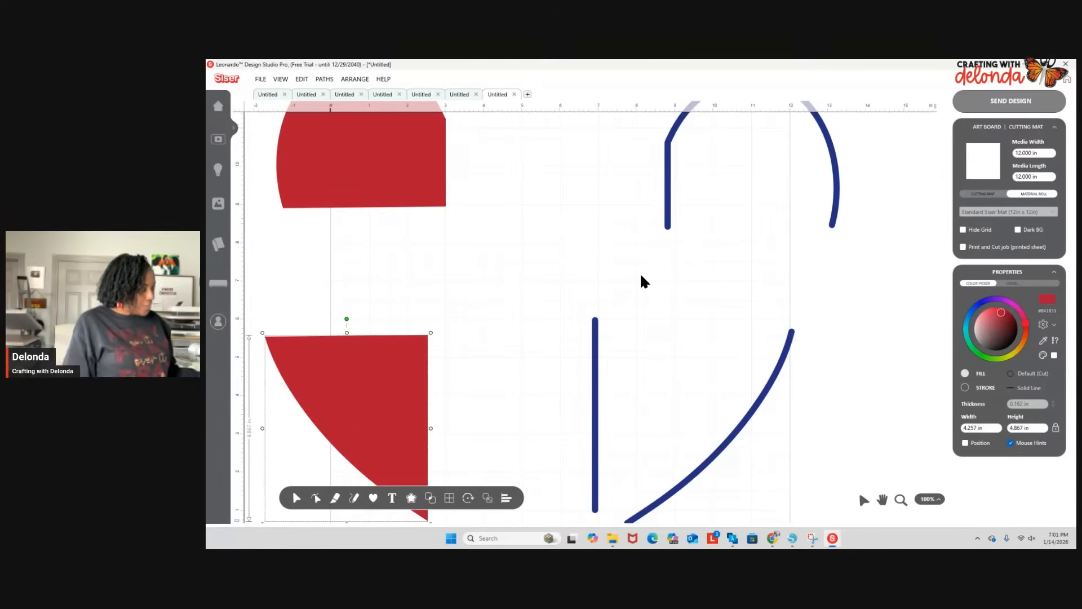
Start another new design and place a 2 in heart in the upper part of the mat.
click(527, 94)
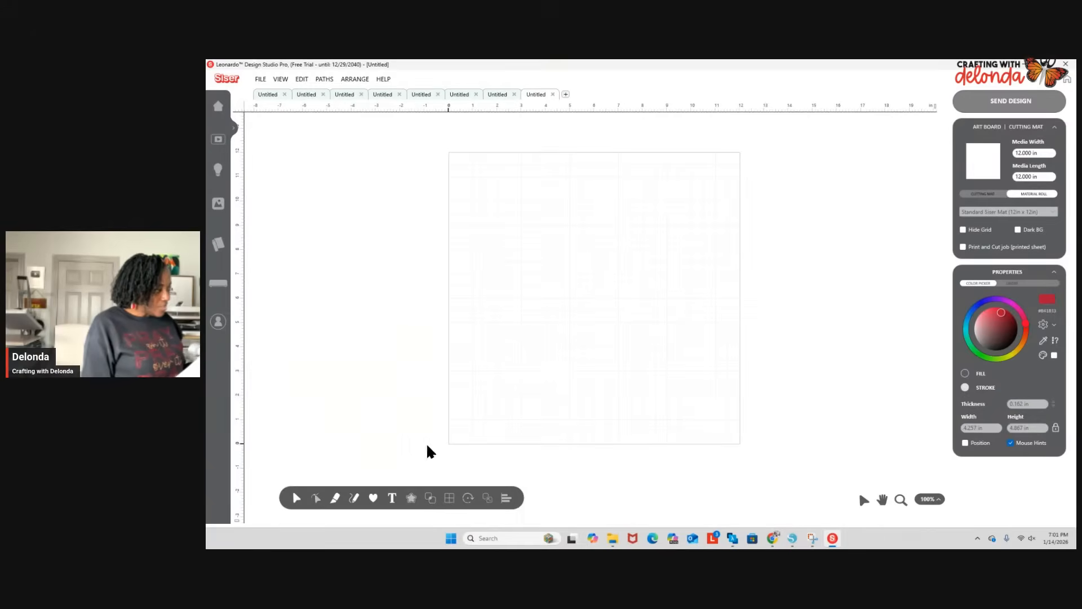
click(374, 497)
click(529, 217)
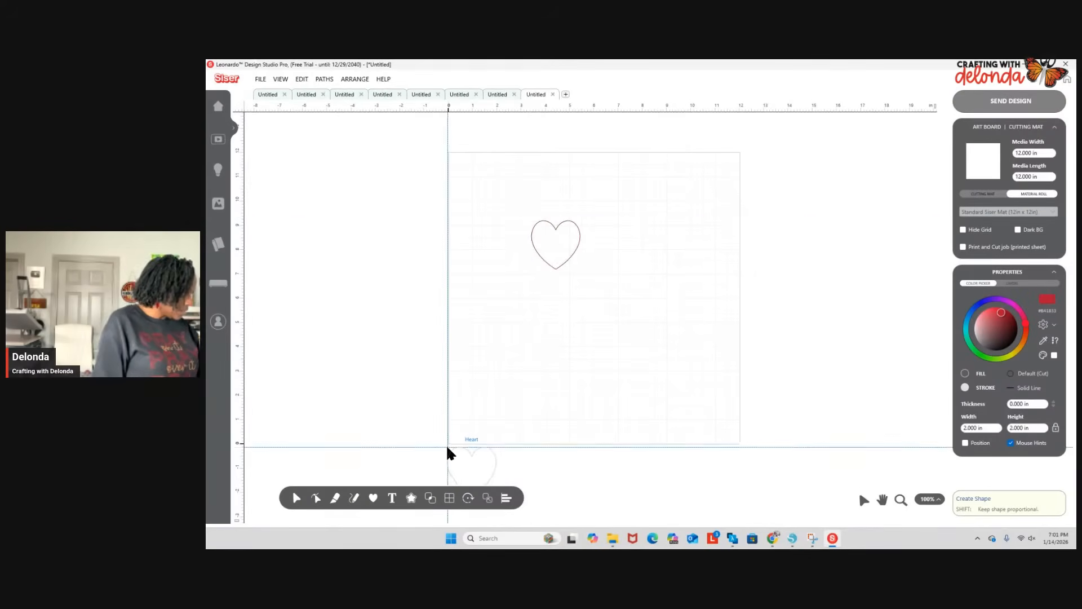
key(Escape)
Enlarge the heart to about 4.6 in wide and give it a solid purple fill.
drag(583, 273, 647, 336)
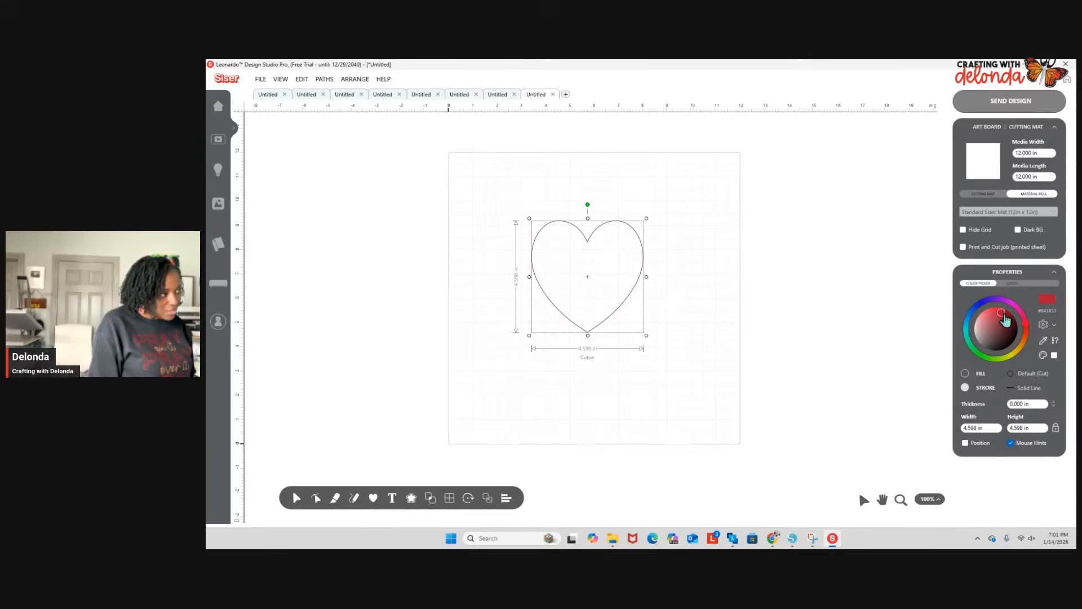
drag(1026, 329, 1003, 308)
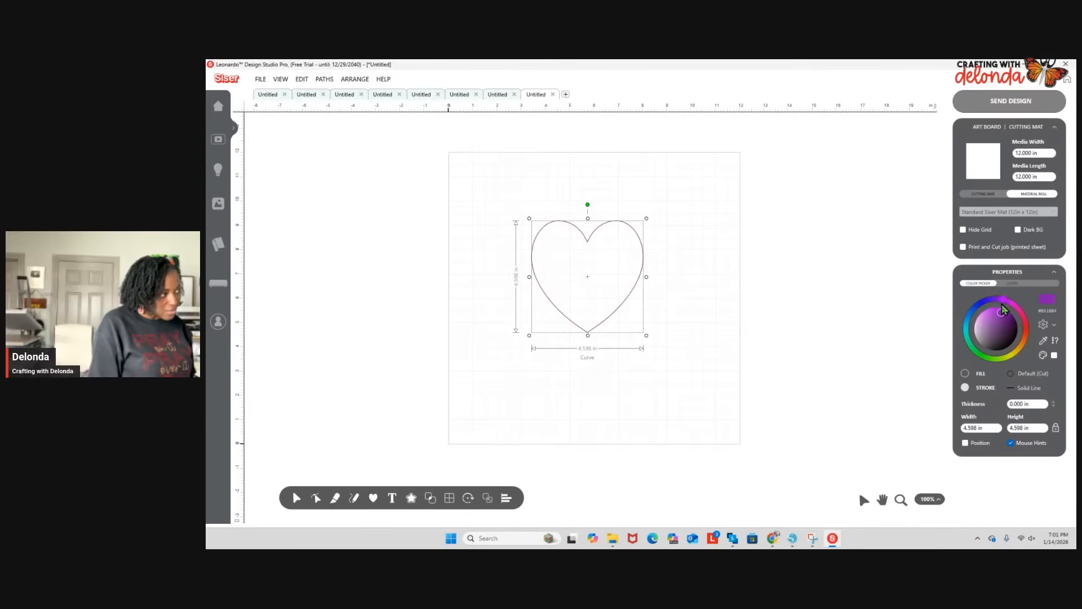
click(965, 373)
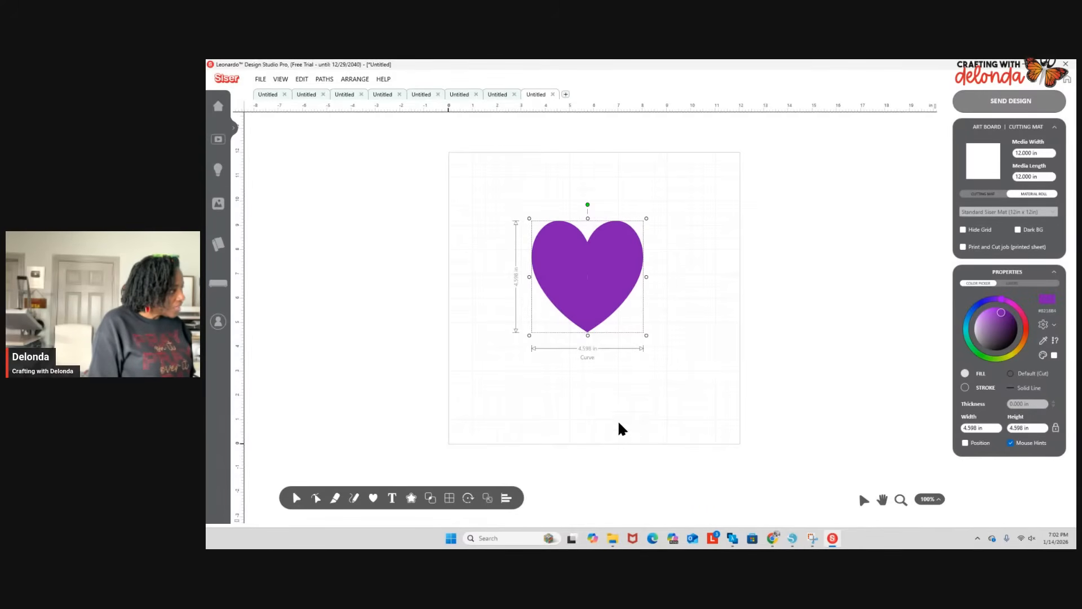
Add the text "this is a purple heart", shrink it to about 7.9 in wide and place it centred below the heart.
click(392, 498)
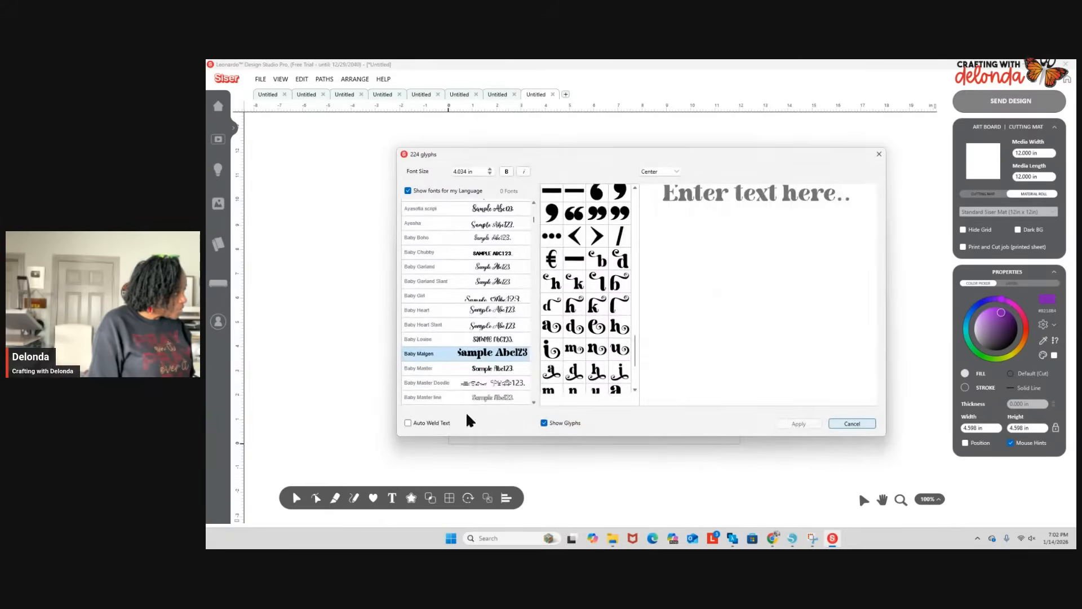
click(743, 198)
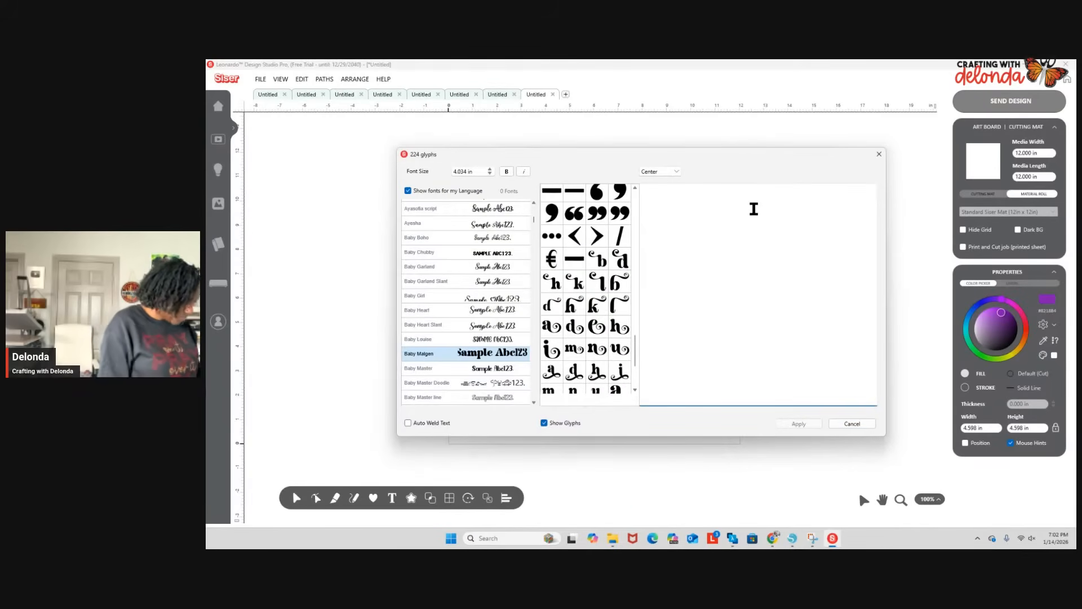
text(this)
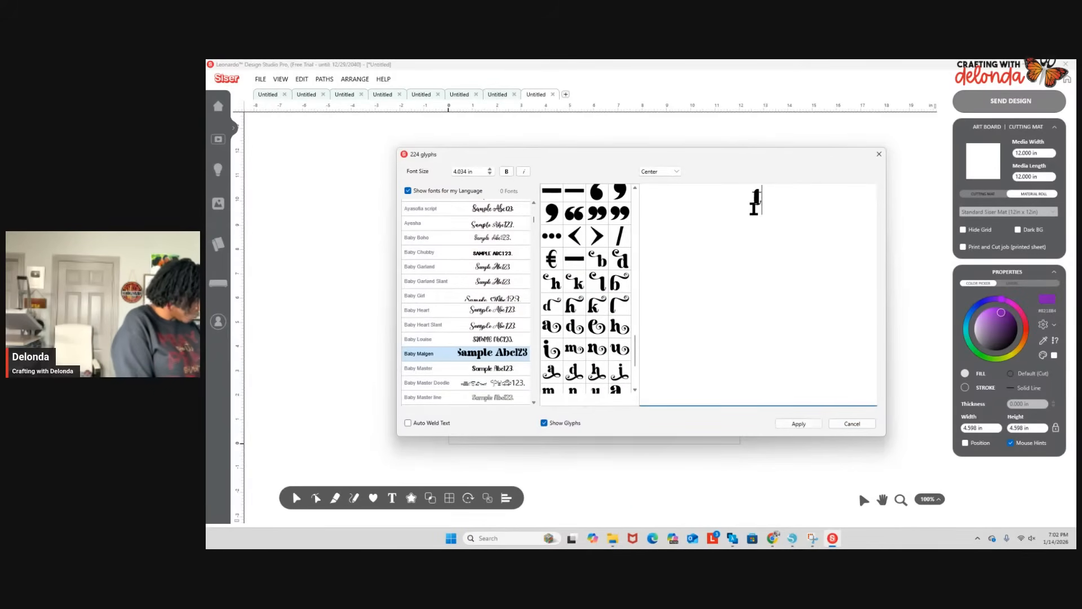
key(BackSpace)
key(BackSpace)
key(BackSpace)
key(BackSpace)
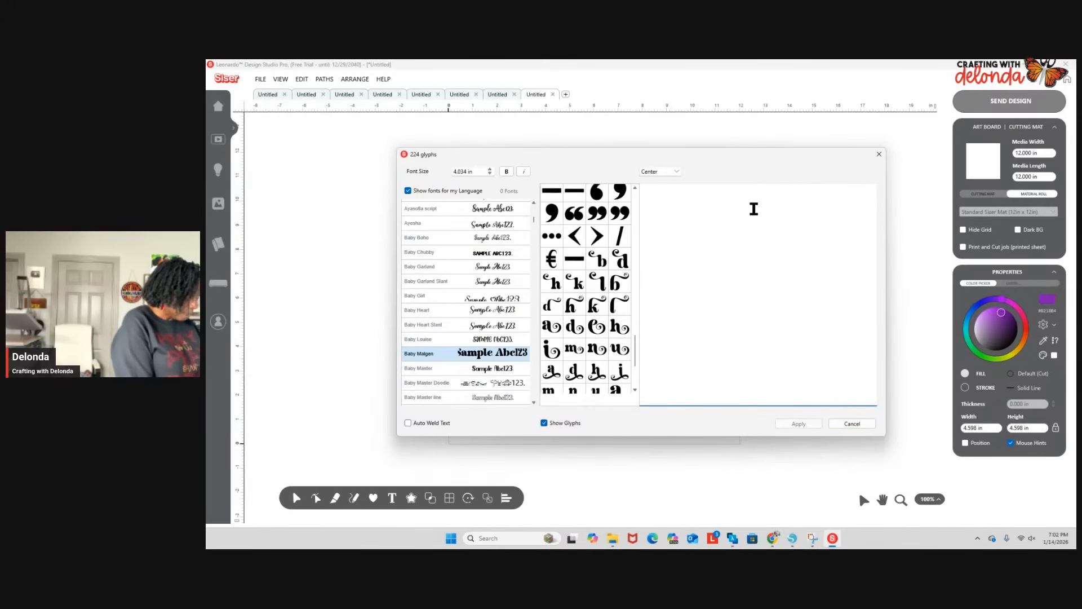
text(this is )
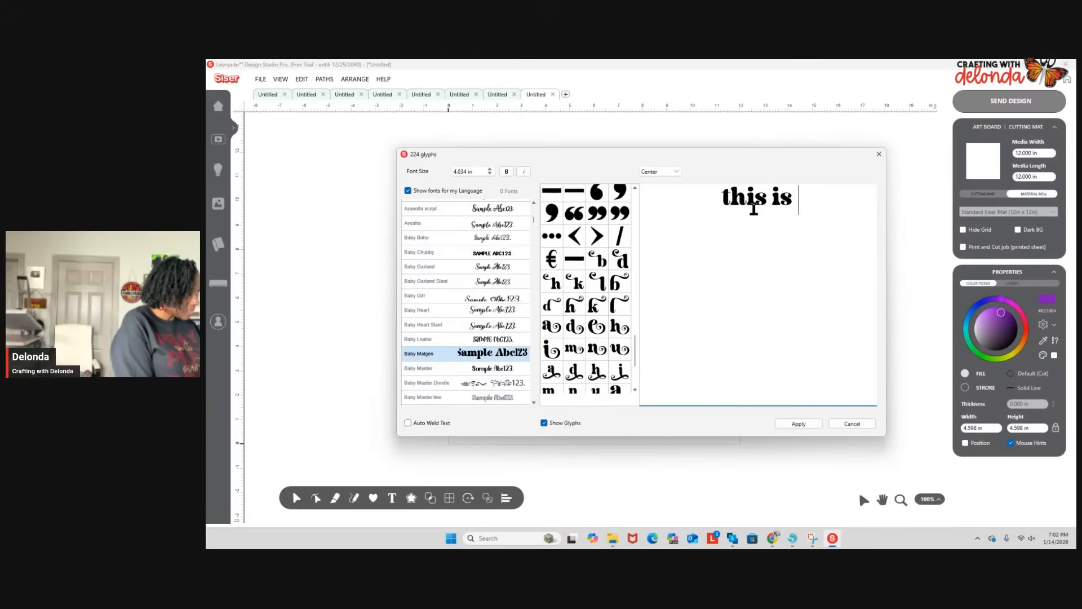
text(a purple heart)
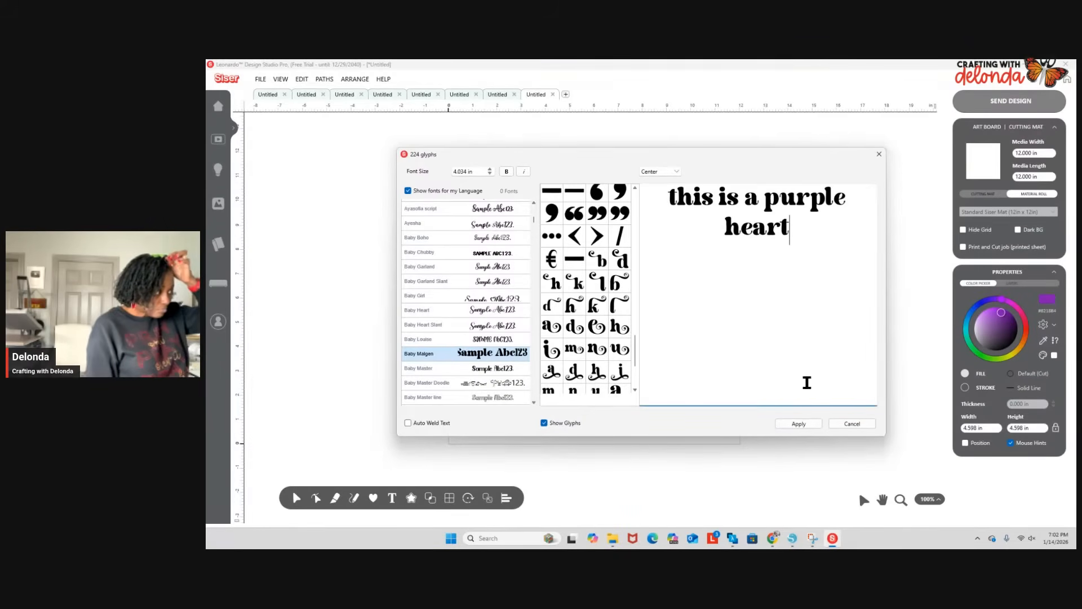
click(803, 423)
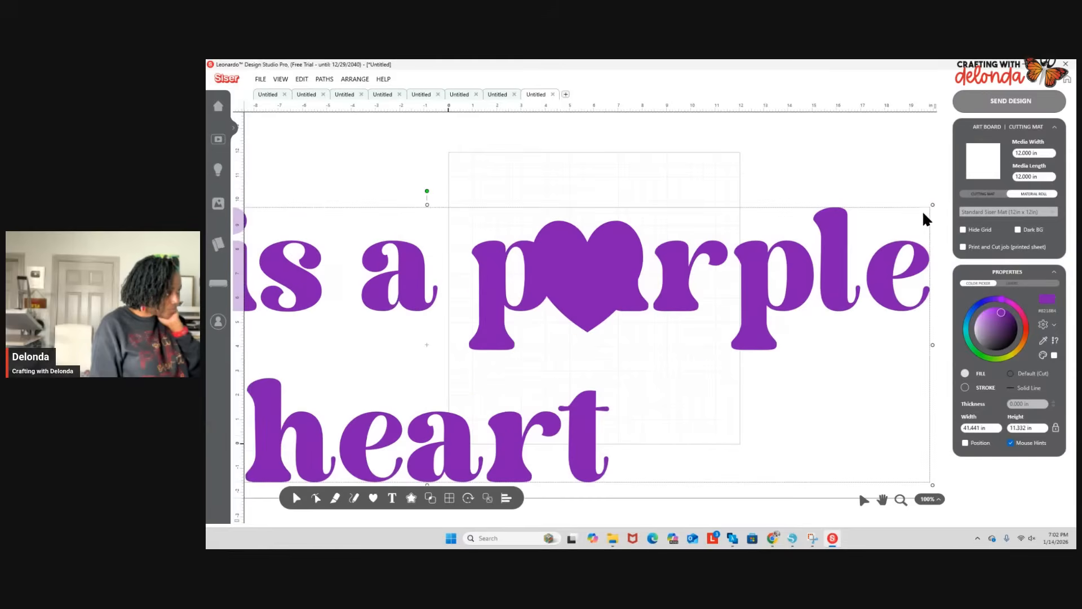
drag(933, 205, 787, 381)
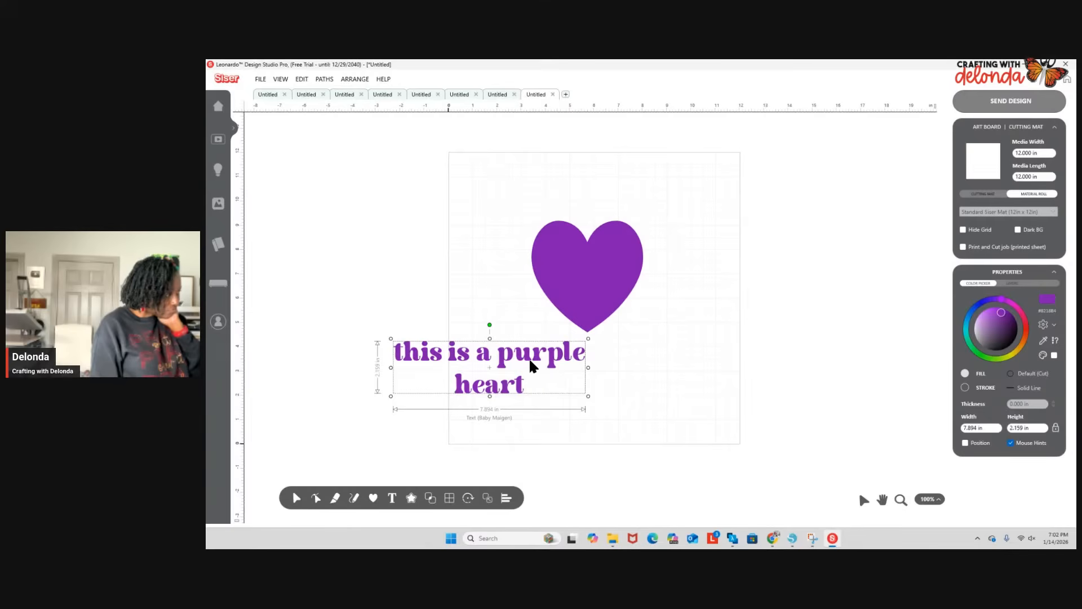
drag(525, 354, 624, 353)
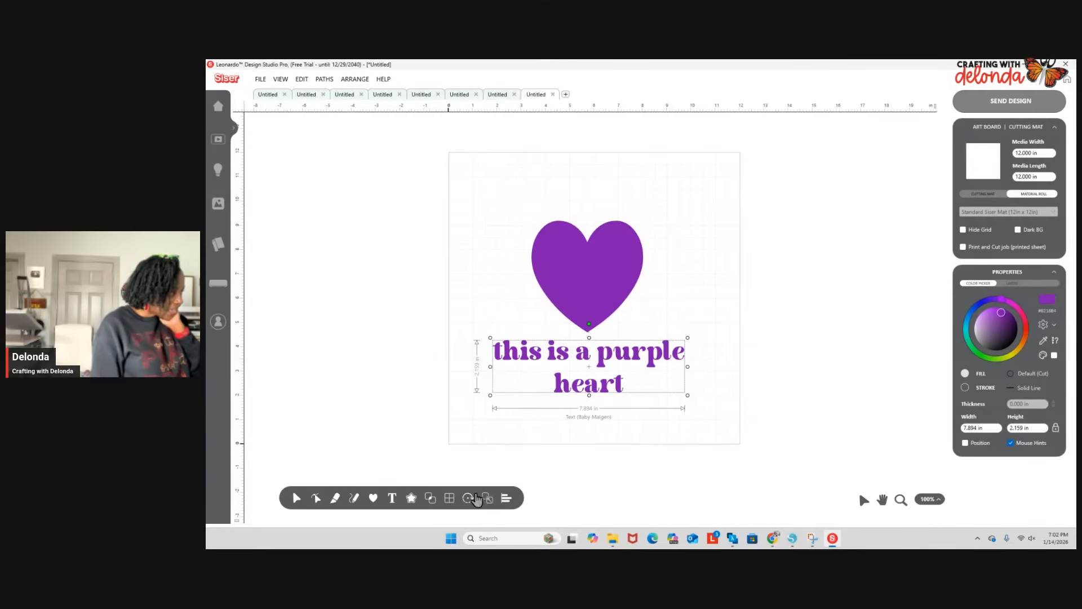
Duplicate the purple heart, place the copy to its right and recolour the copy blue.
click(589, 272)
right_click(589, 272)
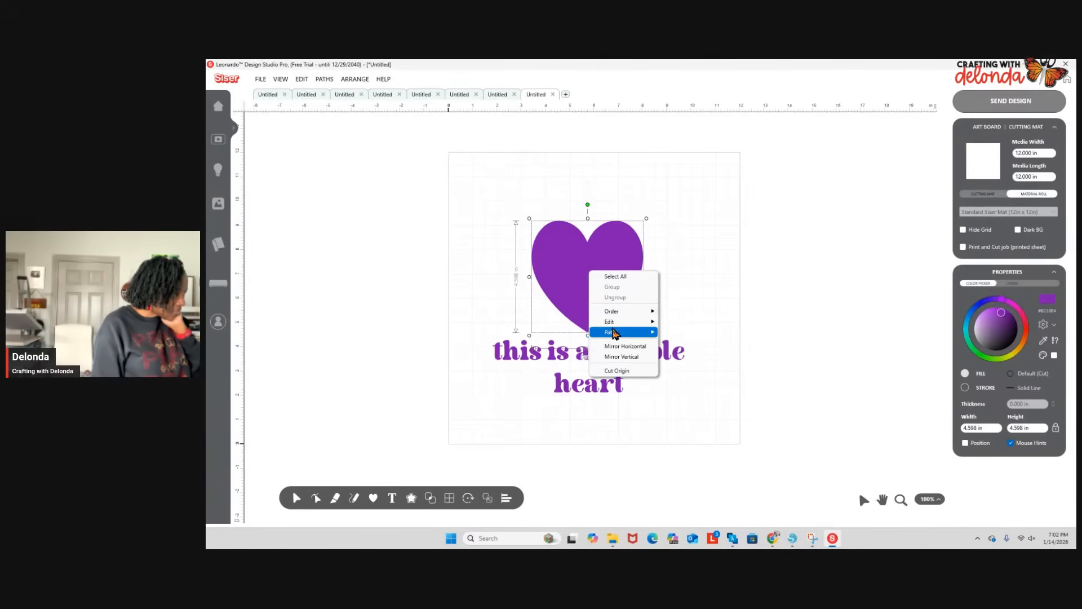
mouse_move(615, 326)
click(685, 356)
drag(616, 261, 742, 252)
drag(1001, 302, 980, 308)
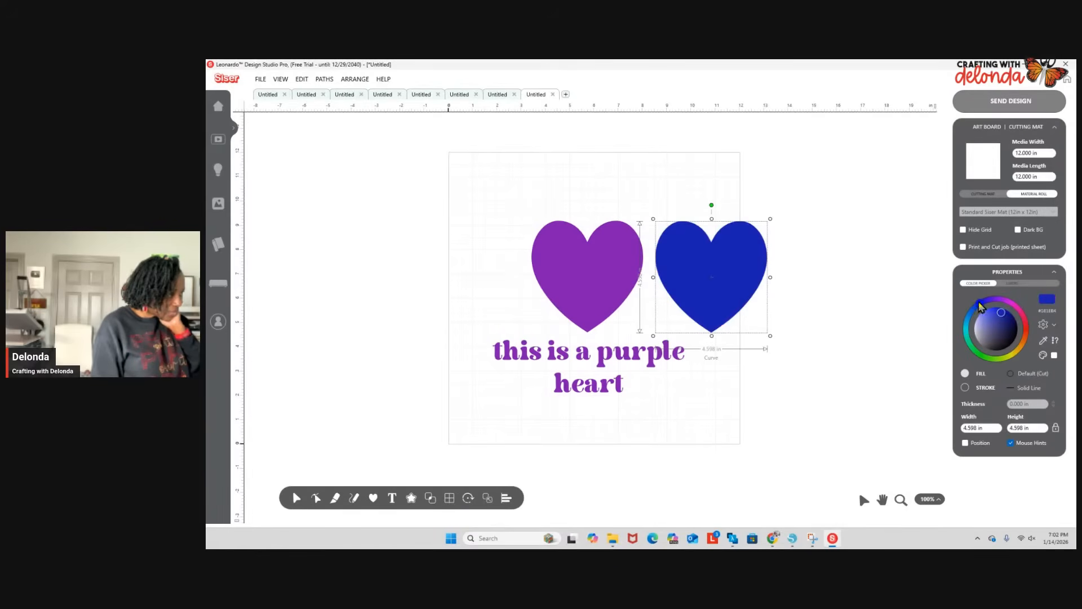
Duplicate the blue heart, place the copy to the left of the purple heart and recolour it red.
right_click(683, 277)
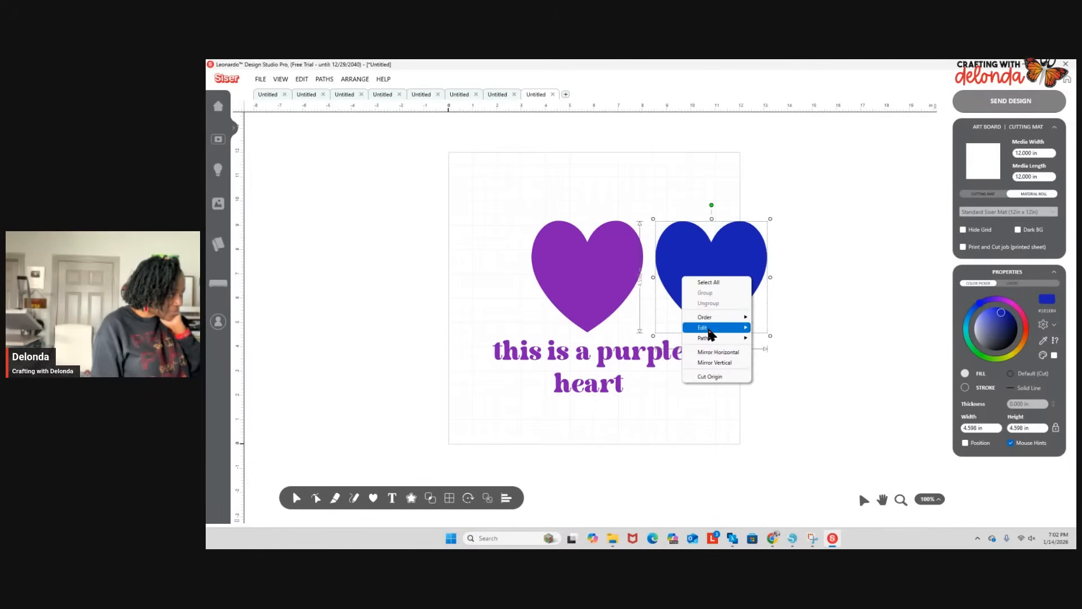
mouse_move(713, 335)
click(783, 367)
drag(738, 282, 483, 266)
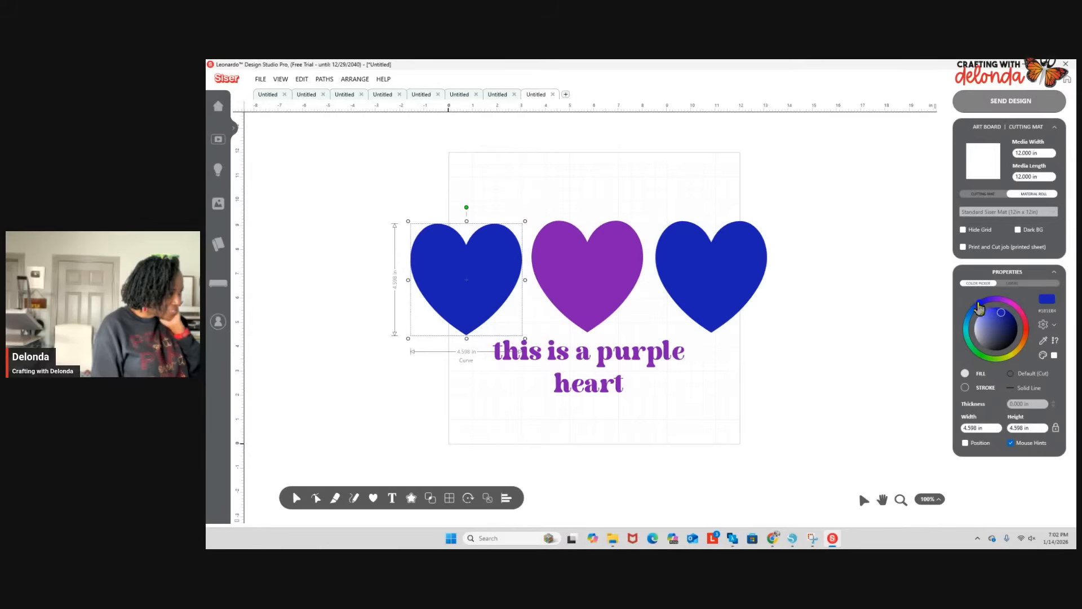
drag(980, 308, 1037, 327)
click(879, 321)
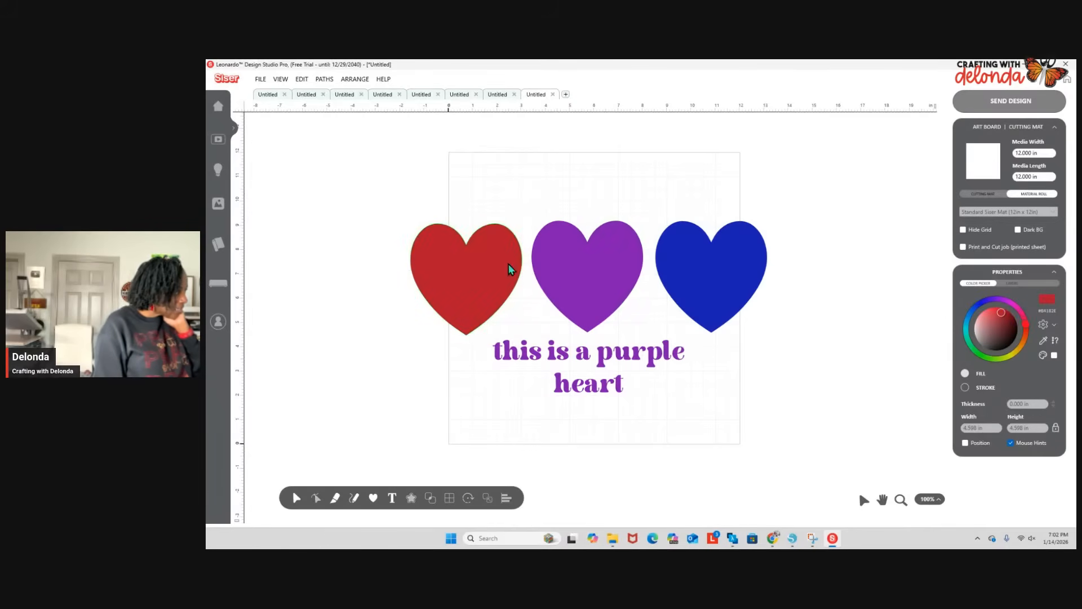
Align the three hearts by their bottom edges and distribute them evenly across the row.
drag(358, 275, 824, 272)
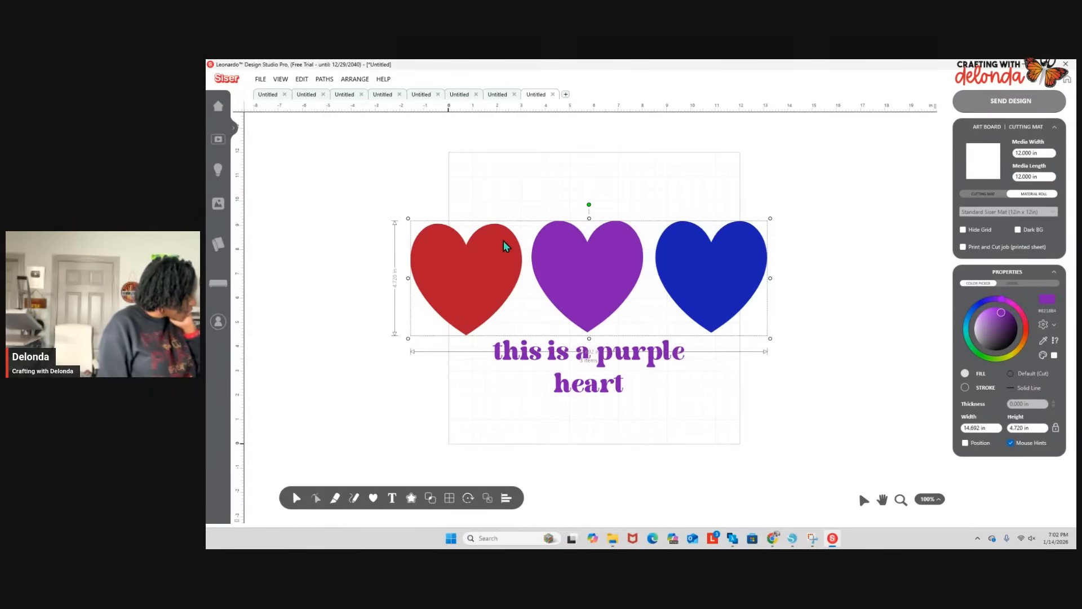
click(356, 79)
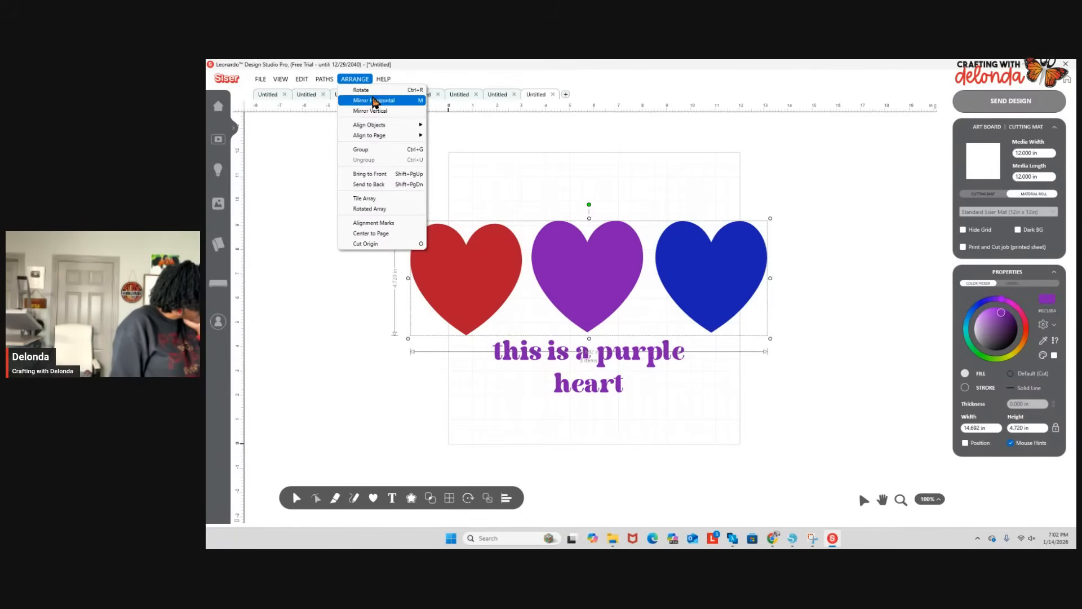
mouse_move(375, 125)
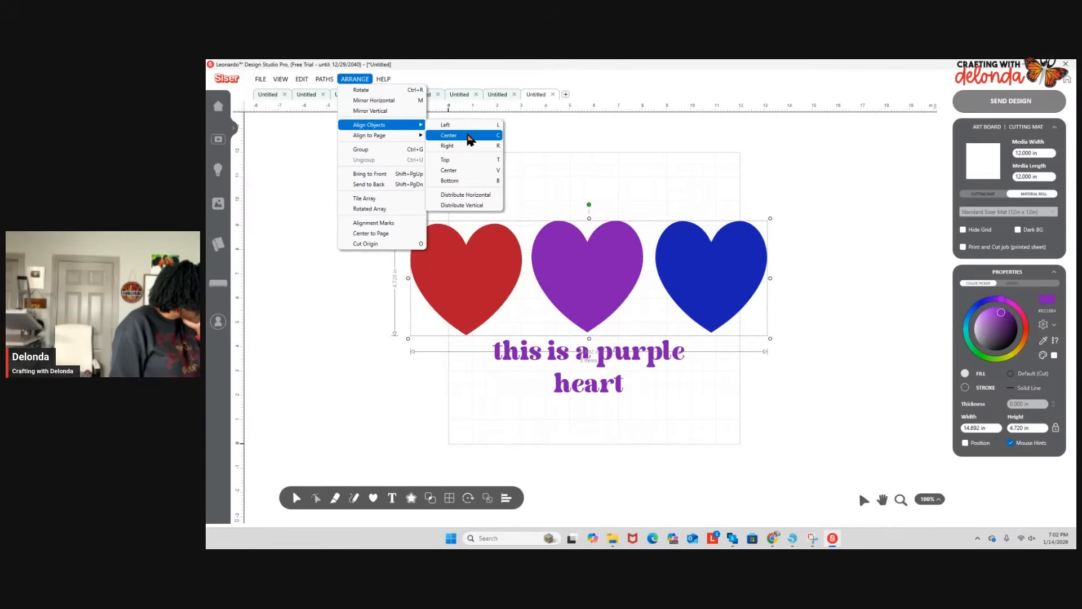
click(470, 181)
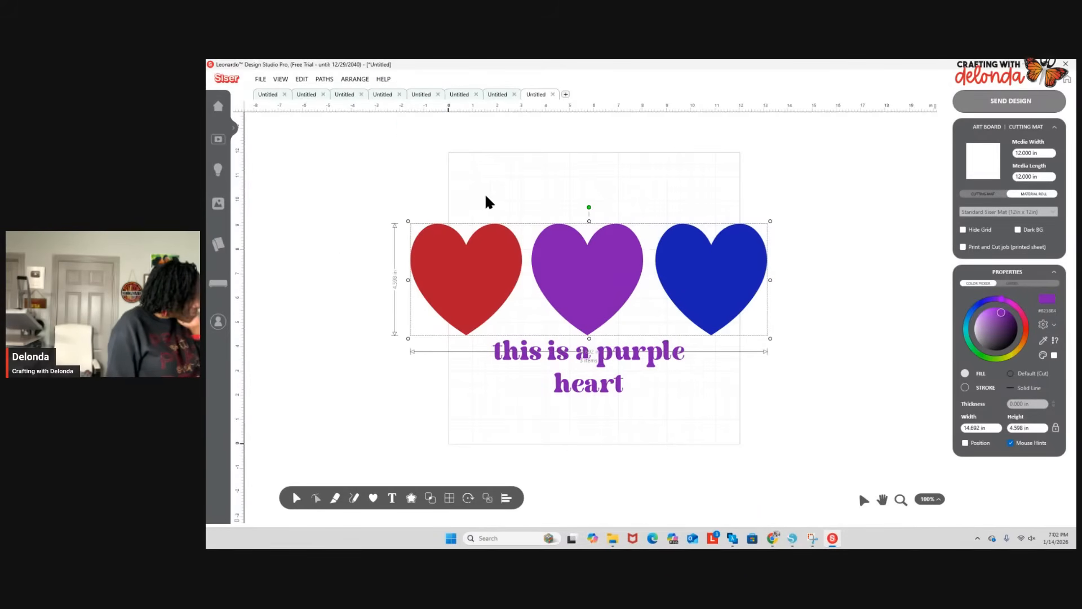
click(352, 80)
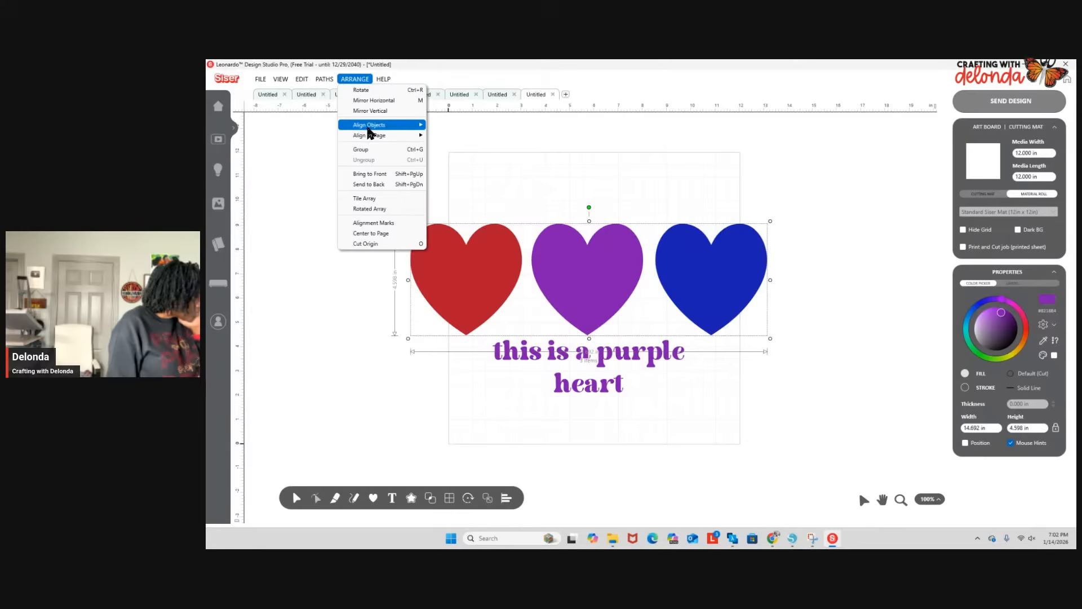
mouse_move(370, 129)
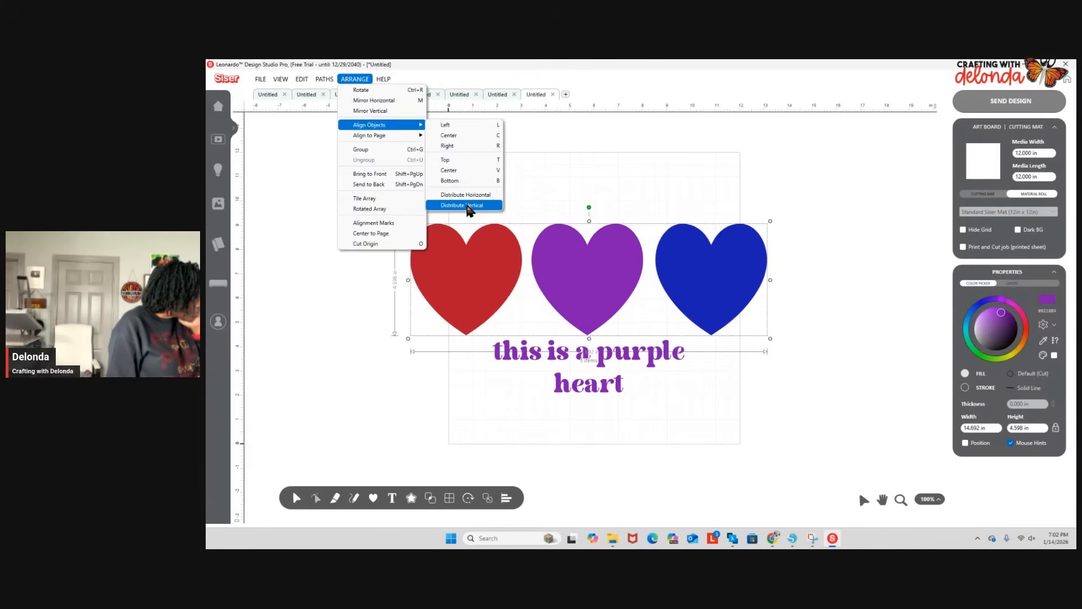
click(467, 207)
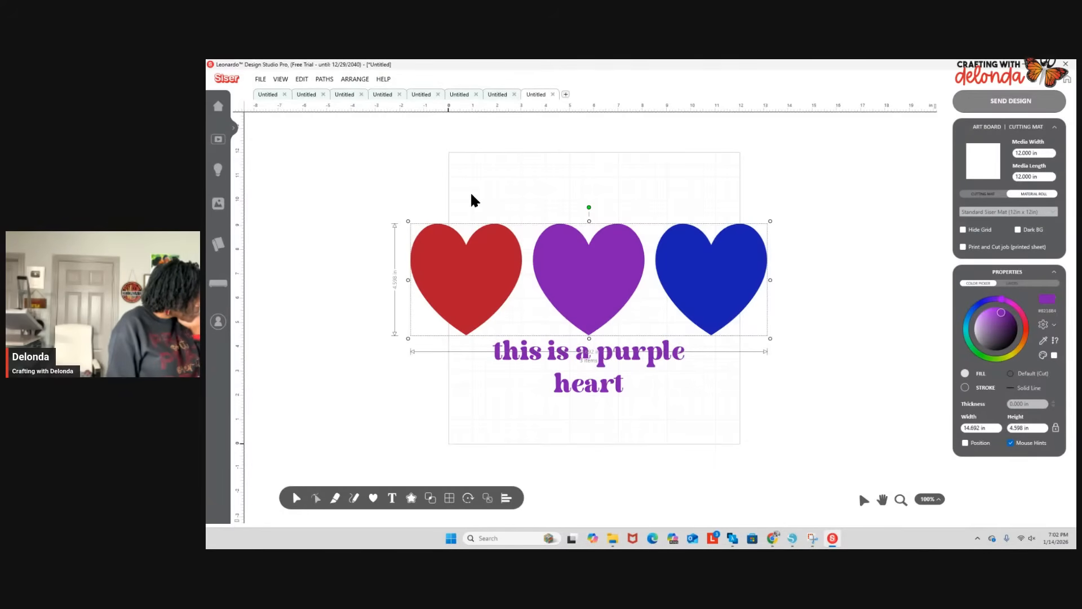
Group the three hearts and shrink the group to about 8.9 in wide.
right_click(593, 285)
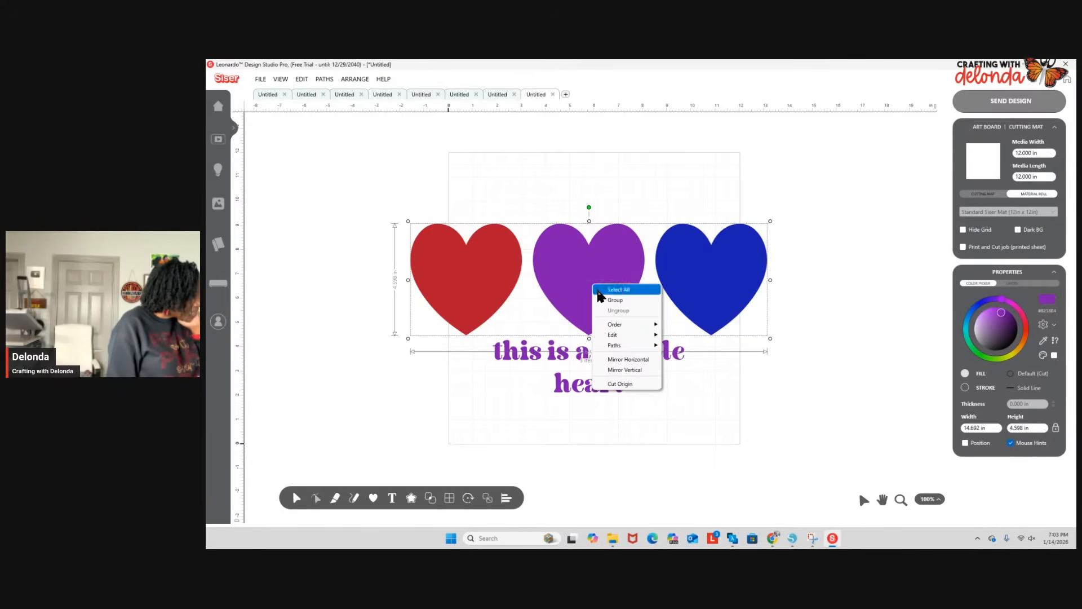
click(626, 301)
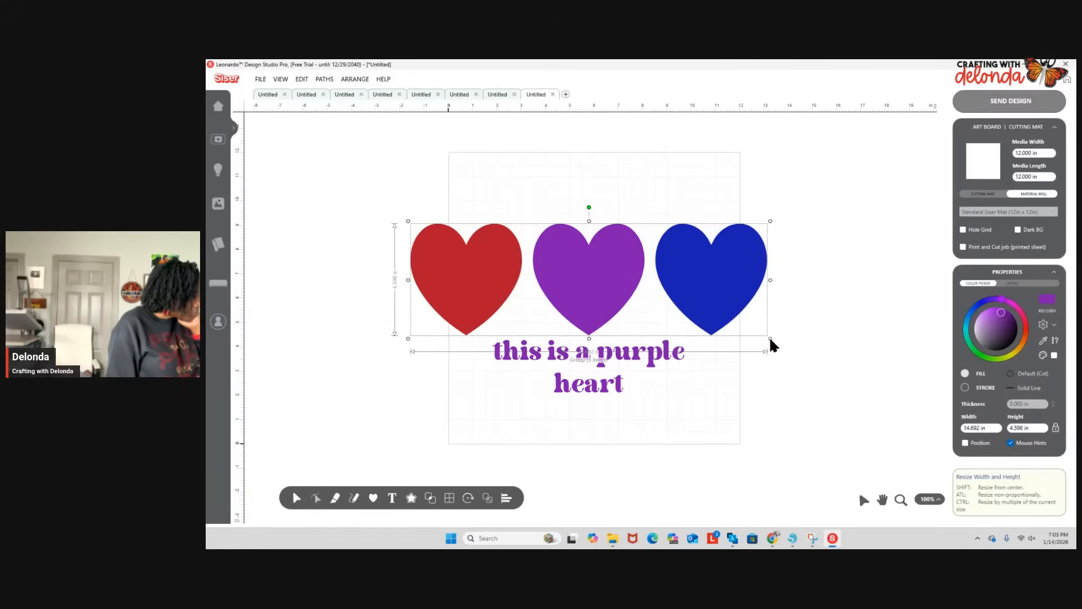
drag(770, 341, 628, 350)
Change the text below the hearts to read "this is a set of hearts".
click(623, 360)
double_click(623, 361)
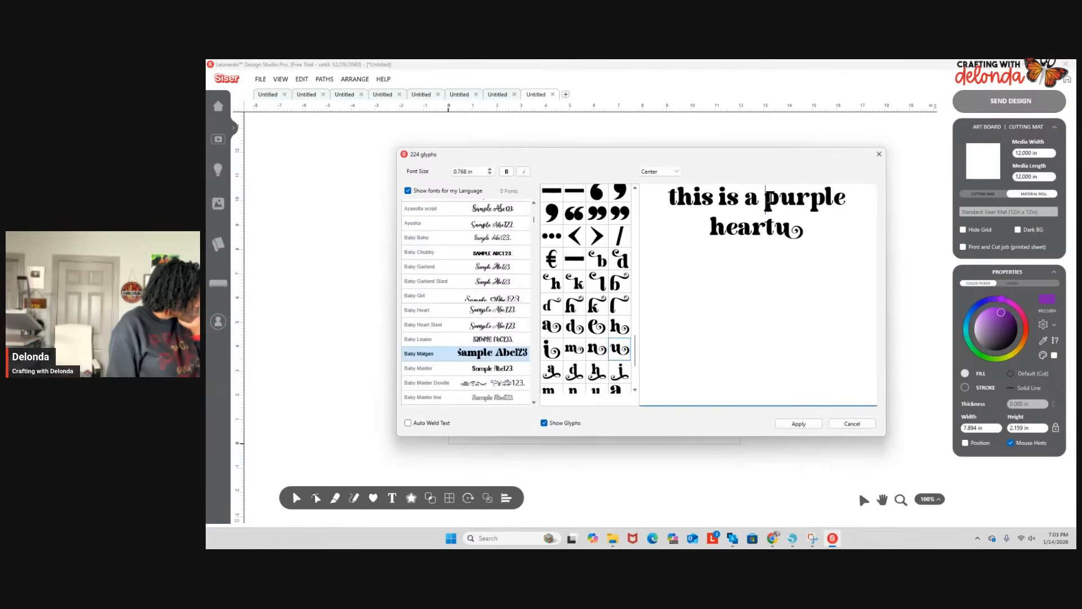
drag(765, 198, 841, 200)
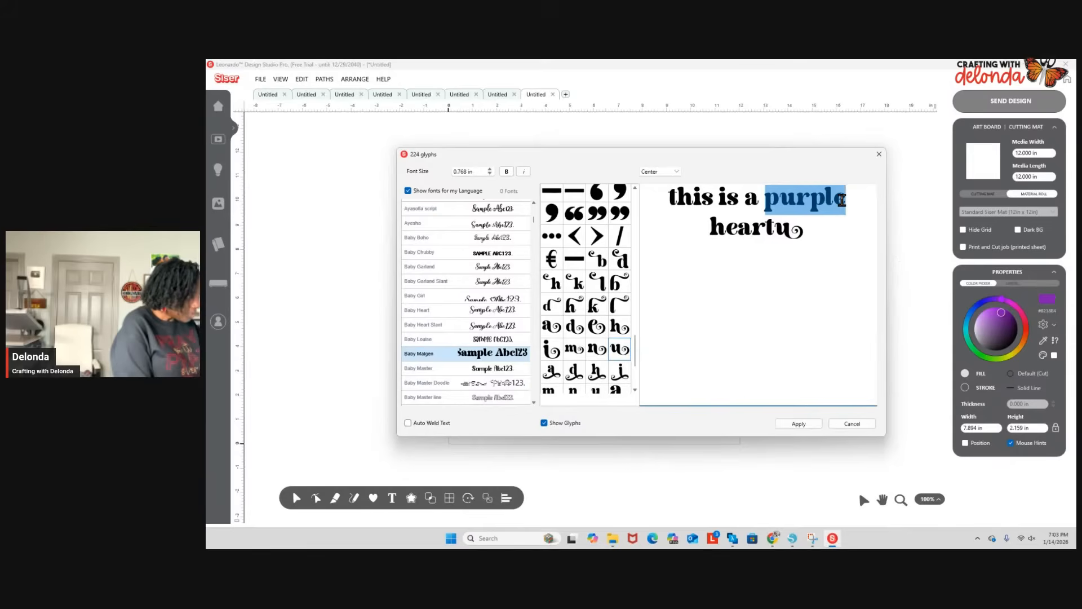
text(set of )
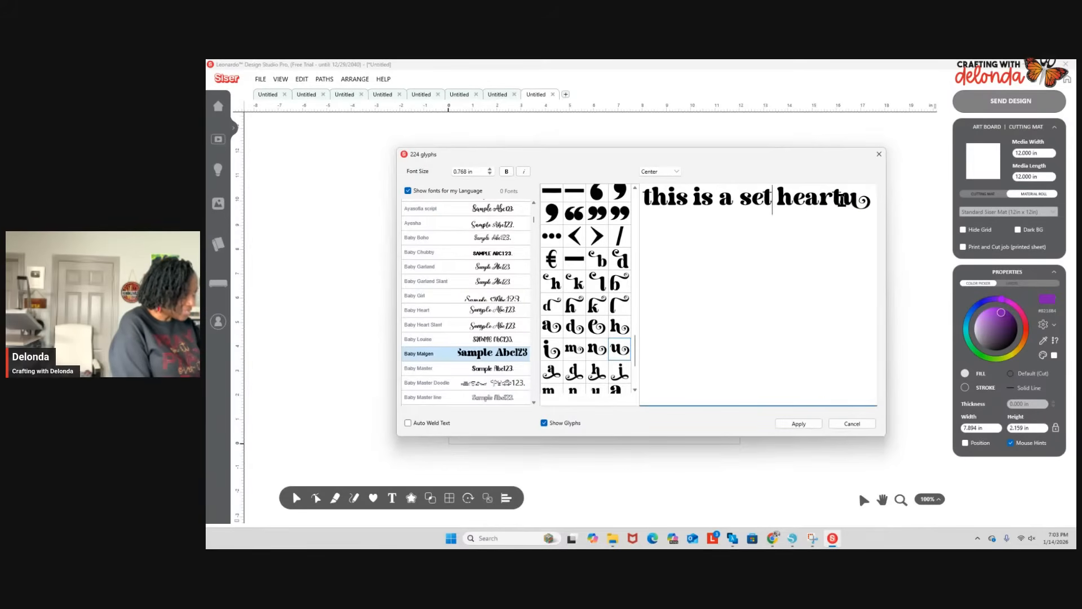
text(hea)
key(BackSpace)
key(BackSpace)
key(BackSpace)
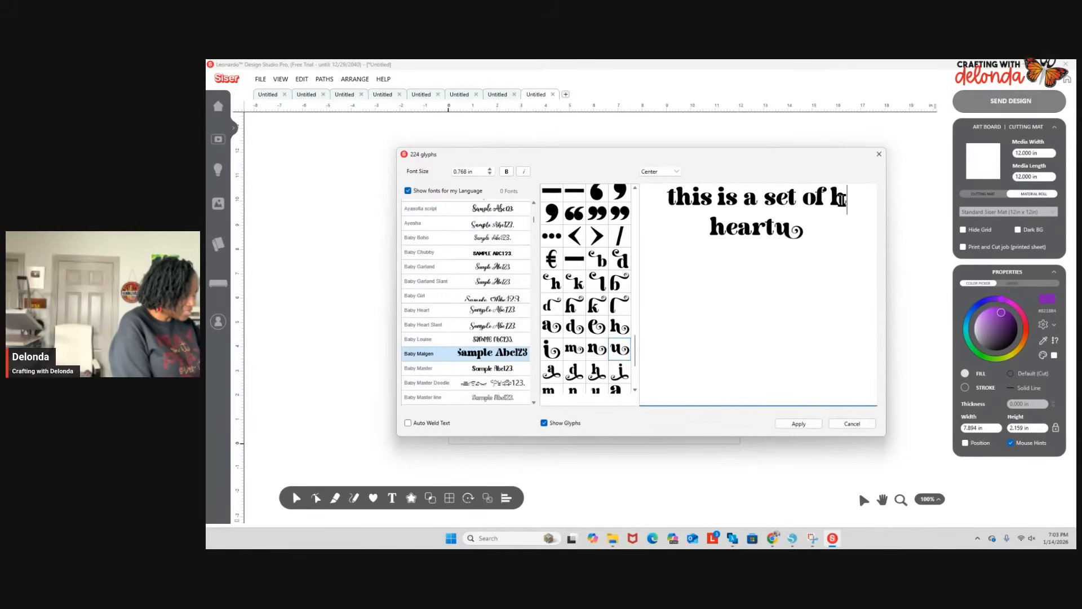
key(Delete)
key(Delete)
key(Delete)
key(Delete)
key(Delete)
key(Delete)
key(Delete)
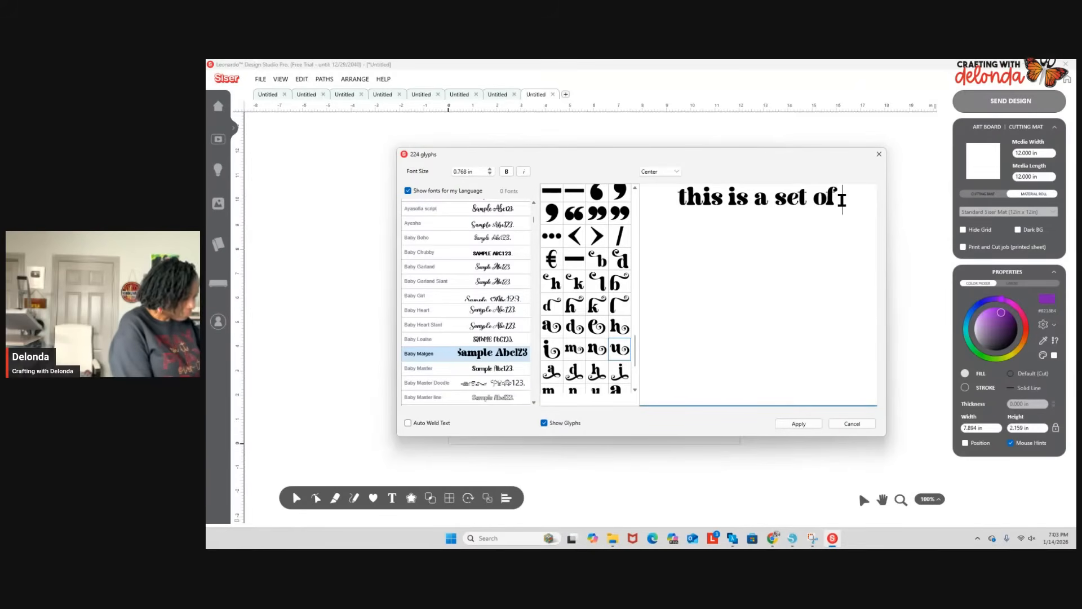
text(hearts)
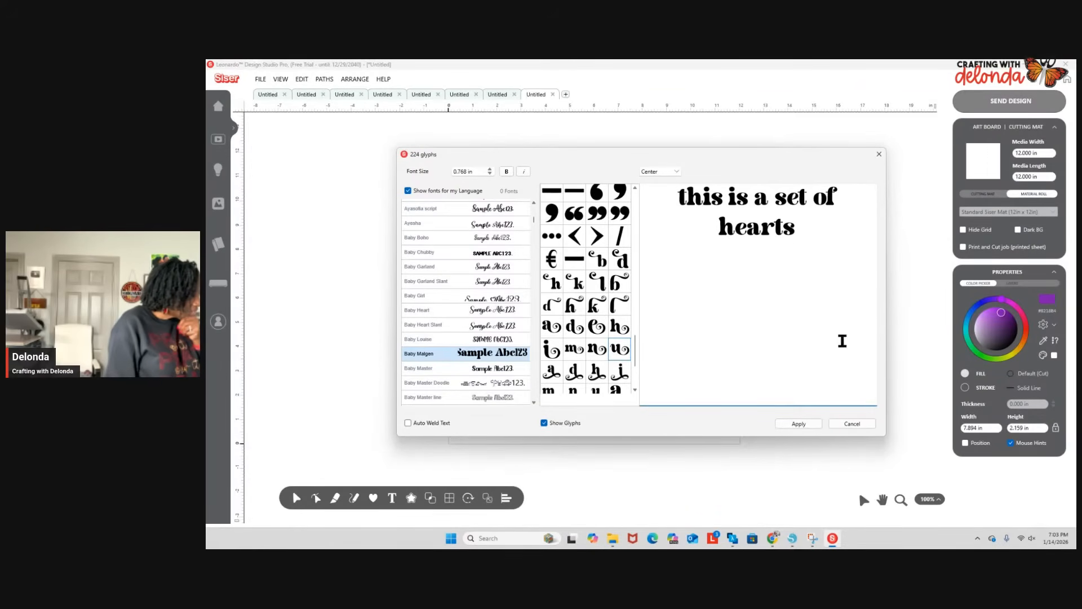
click(803, 423)
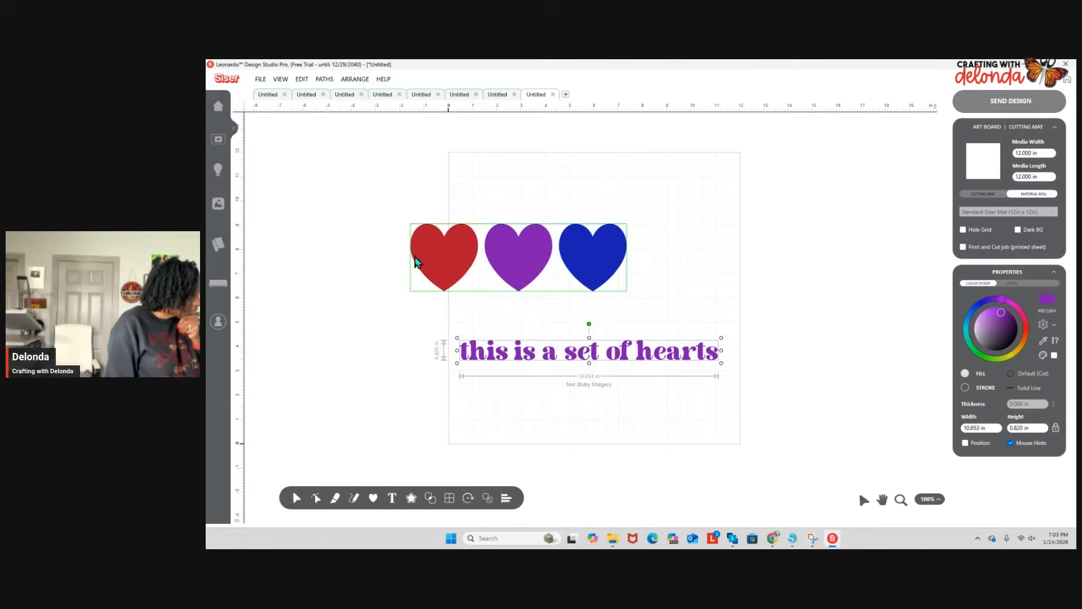
Move the heart group fully onto the mat and place the text directly beneath it.
click(512, 256)
drag(512, 256, 597, 257)
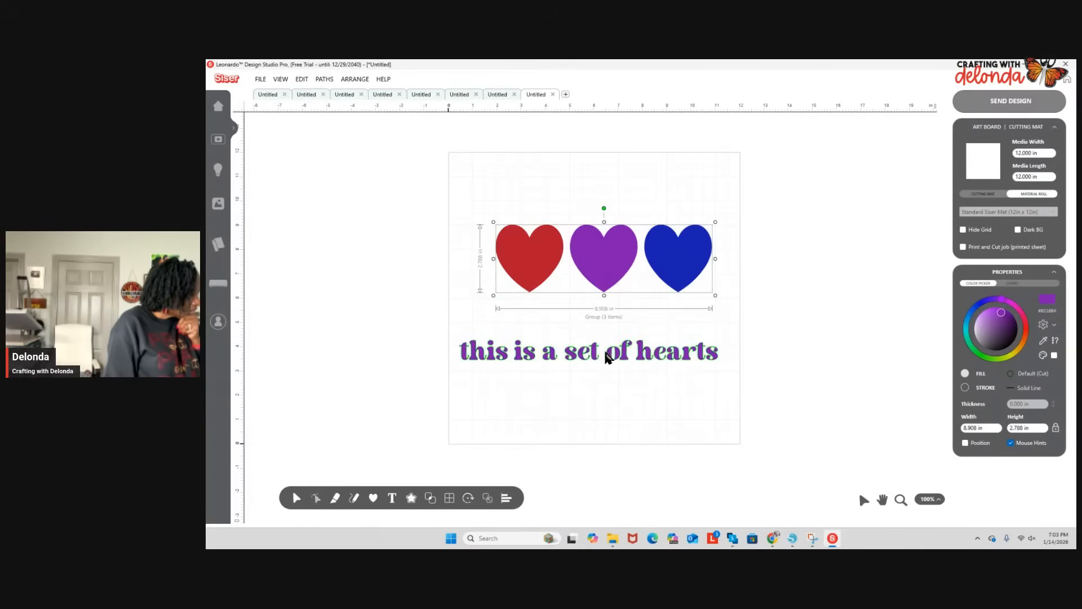
drag(606, 356, 620, 315)
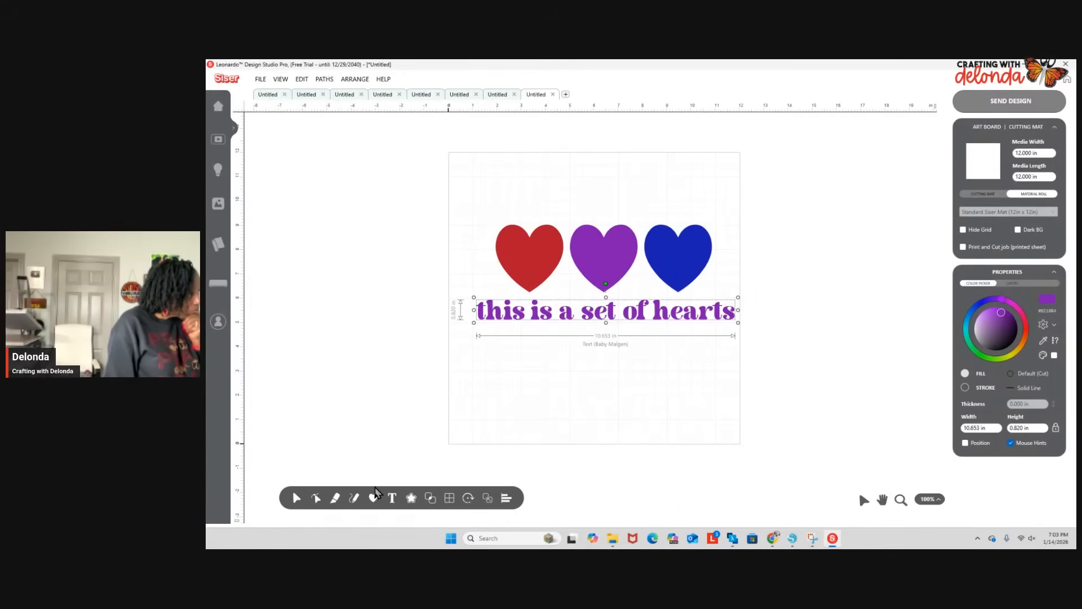
Align the heart group and the text below it so they are centered horizontally on each other.
drag(477, 204, 739, 339)
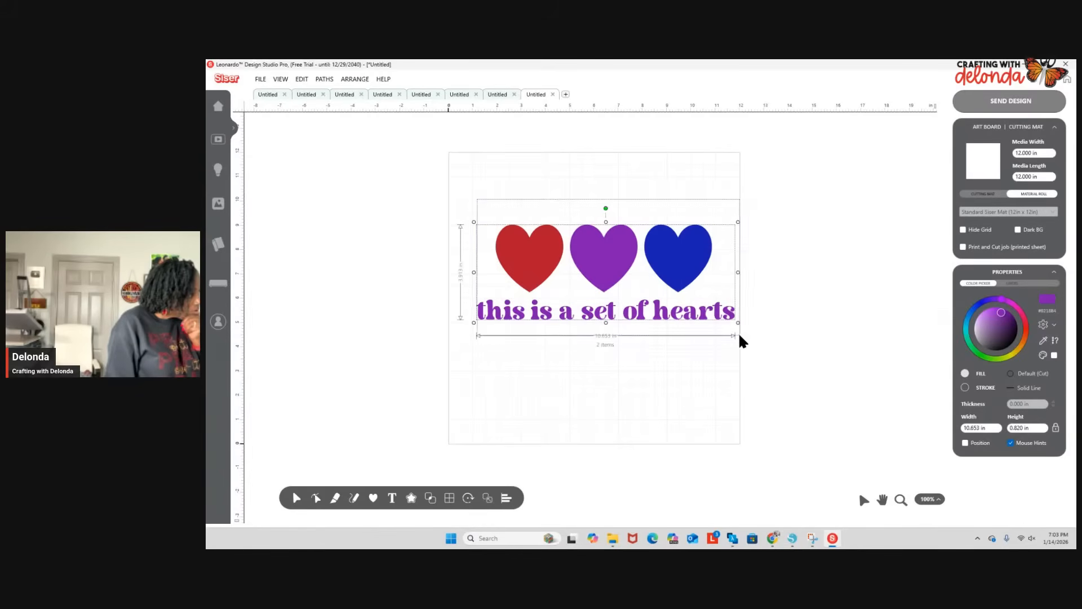
click(355, 79)
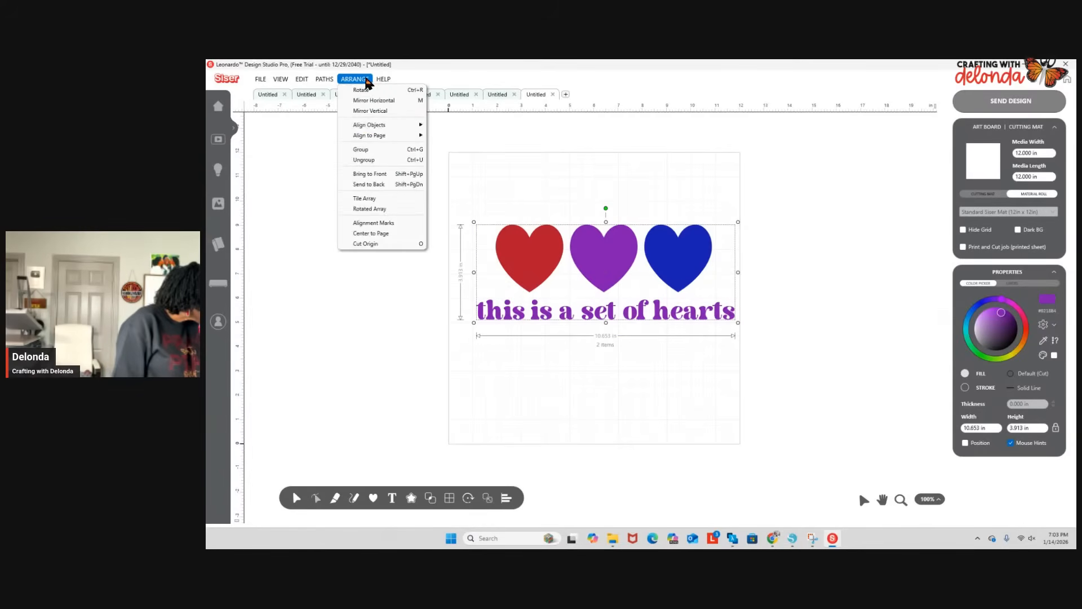
mouse_move(377, 125)
click(466, 137)
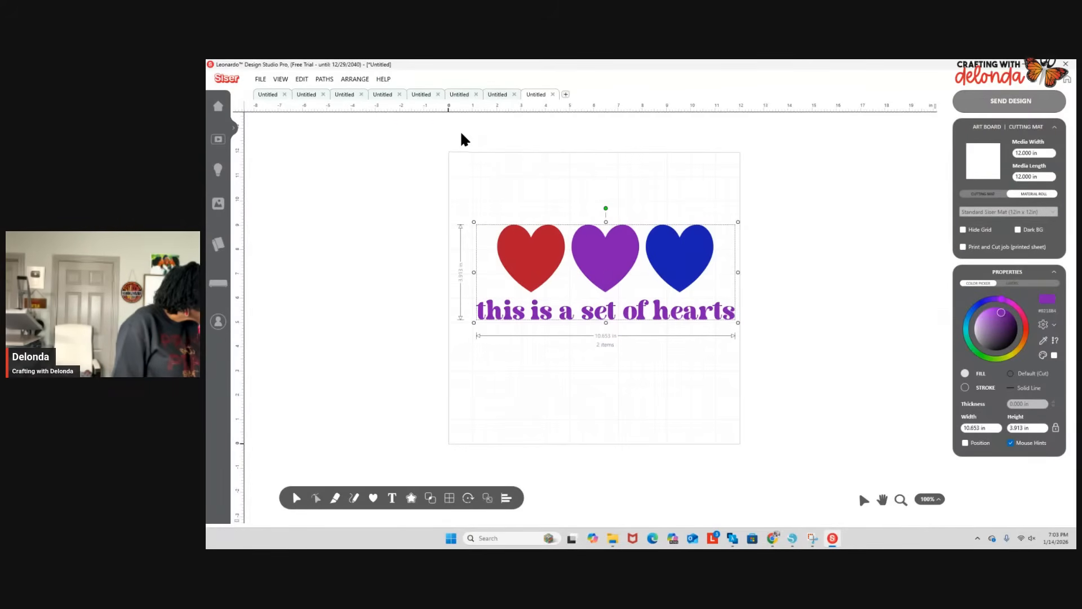
Group the hearts with the text and shift the group slightly to center it on the mat.
right_click(681, 394)
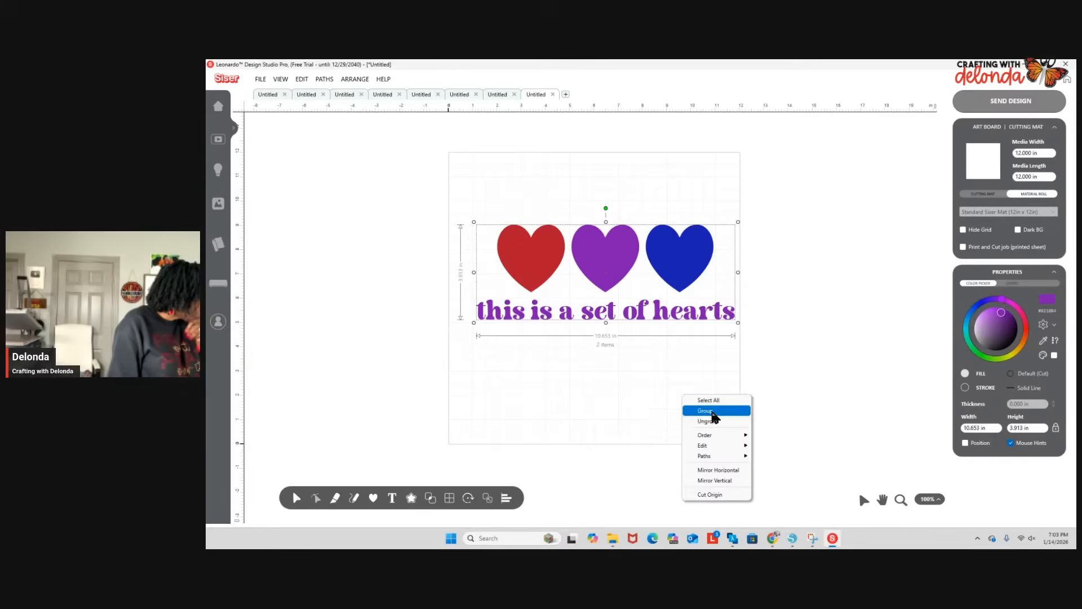
click(712, 410)
drag(685, 269, 675, 268)
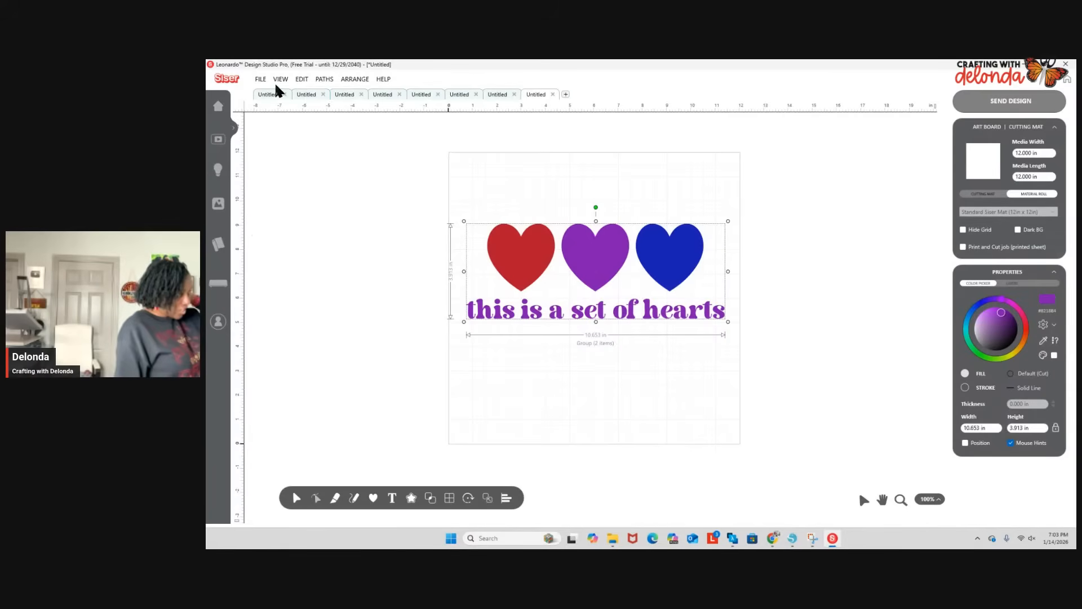
Start job notes for the design with the line "I added a heart to the canvas", keeping the artwork uncovered.
click(259, 80)
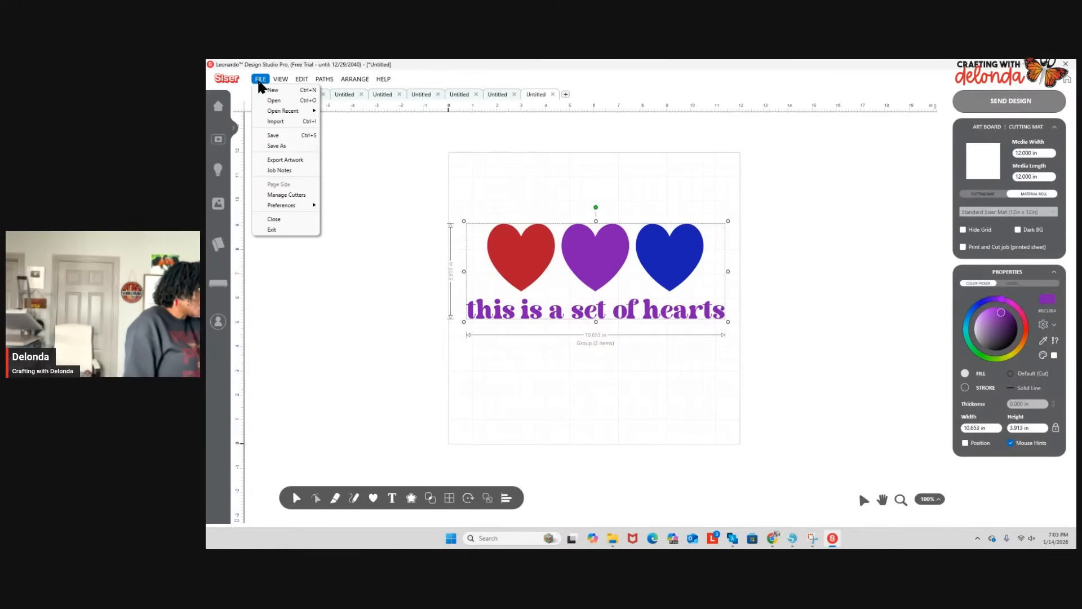
click(277, 171)
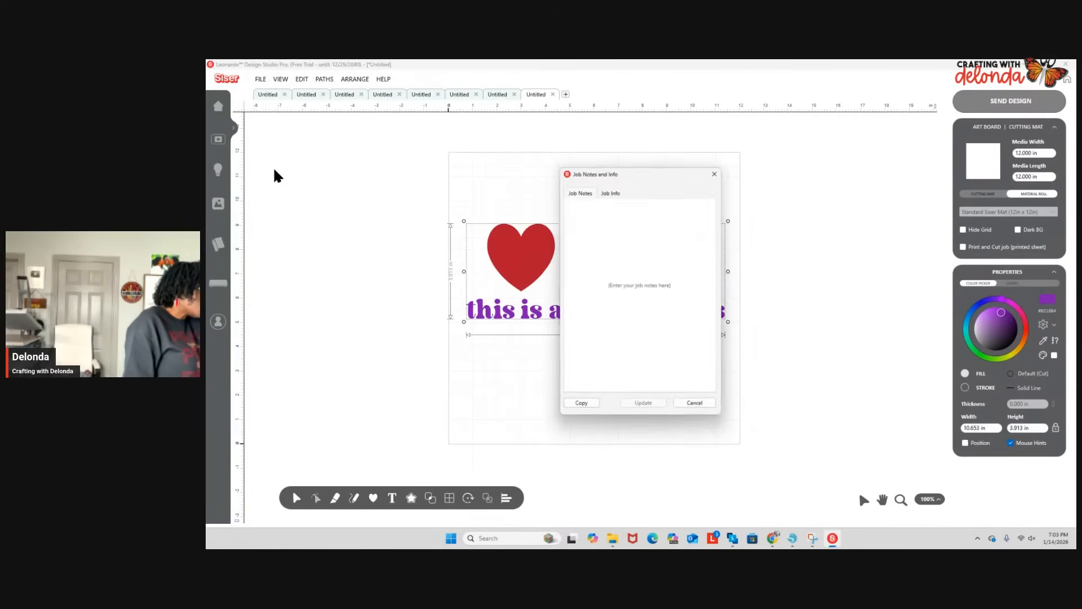
drag(677, 175, 860, 148)
click(820, 194)
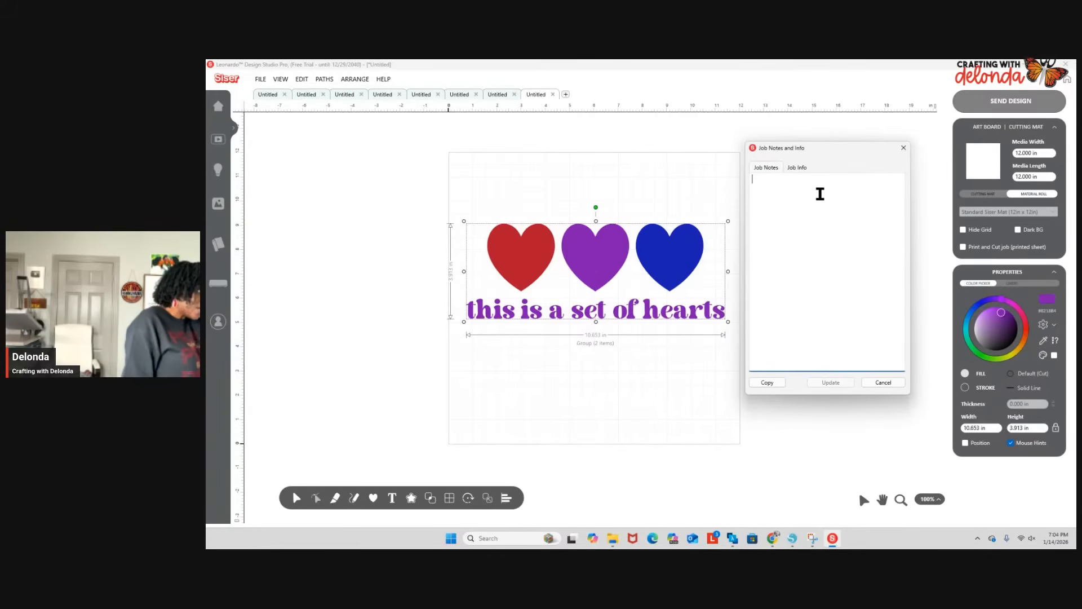
text(I)
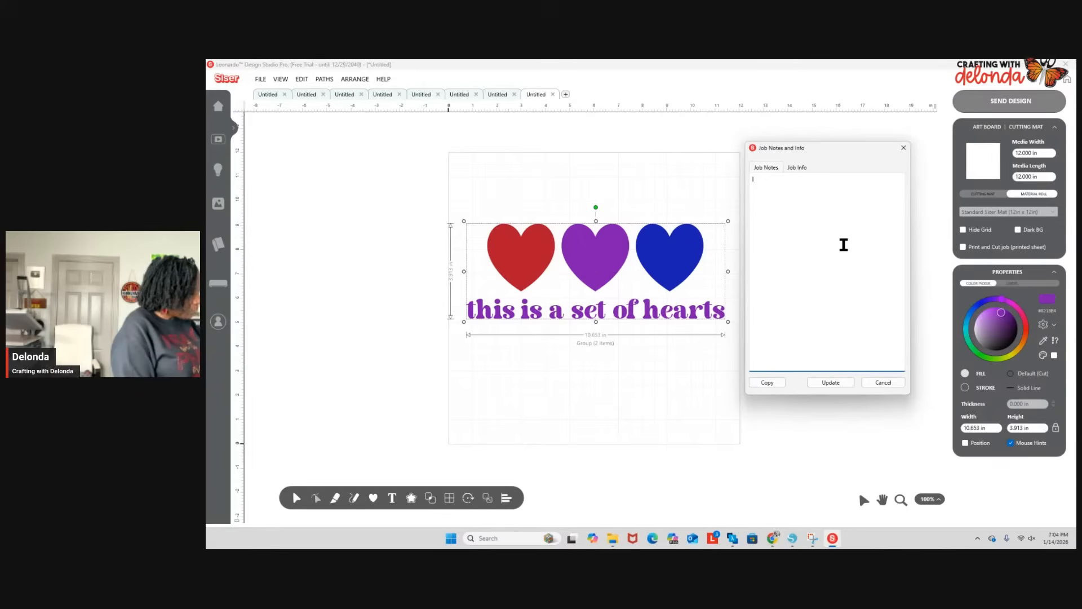
text( added a )
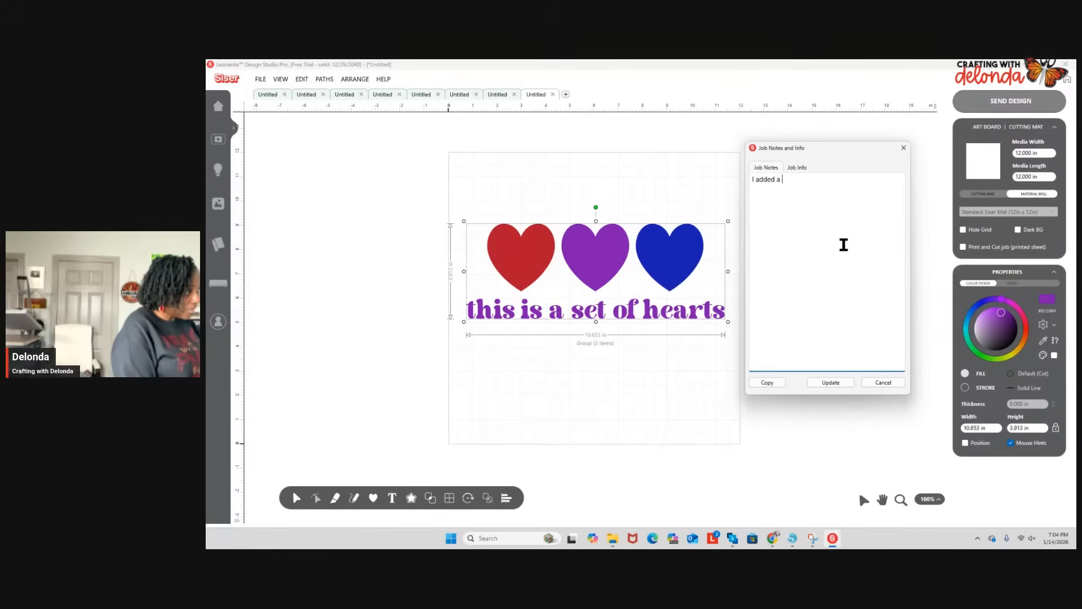
text(heart to the canvas)
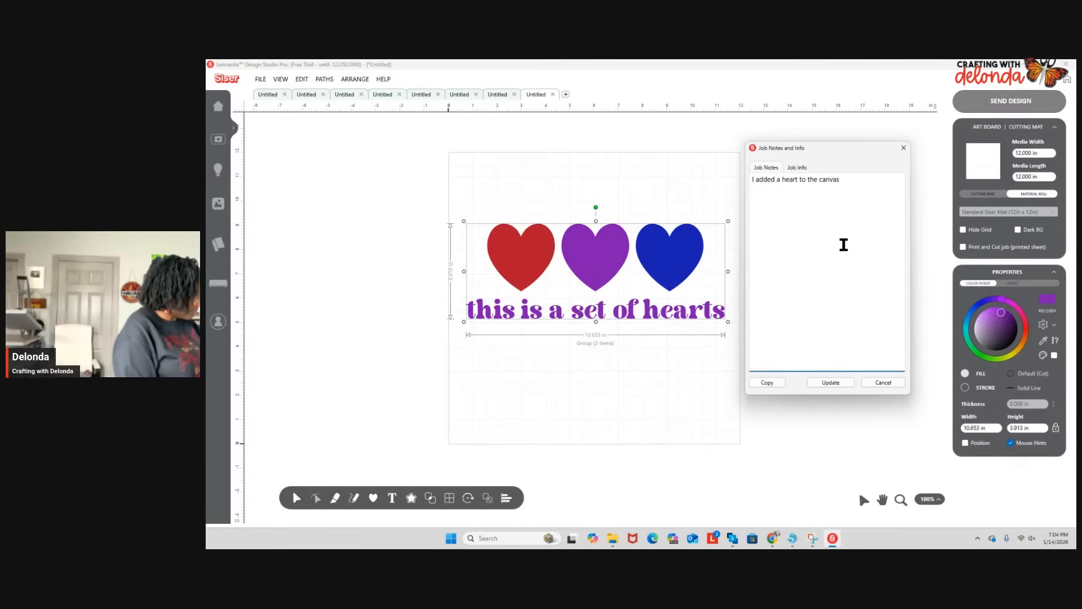
Add a second job note line reading "Then I added two copies".
text(TH)
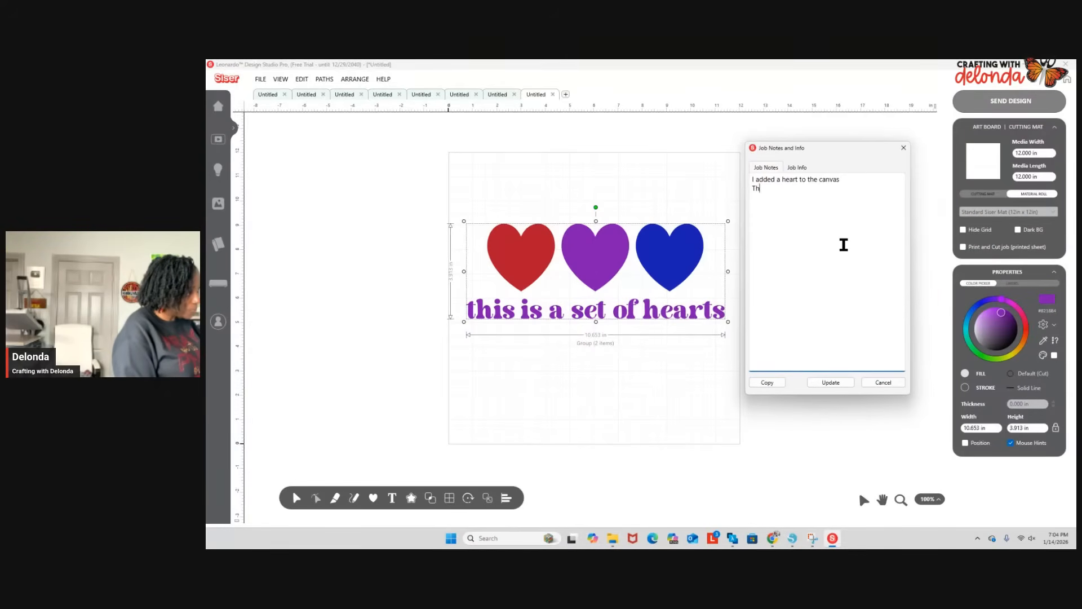
text(en I a)
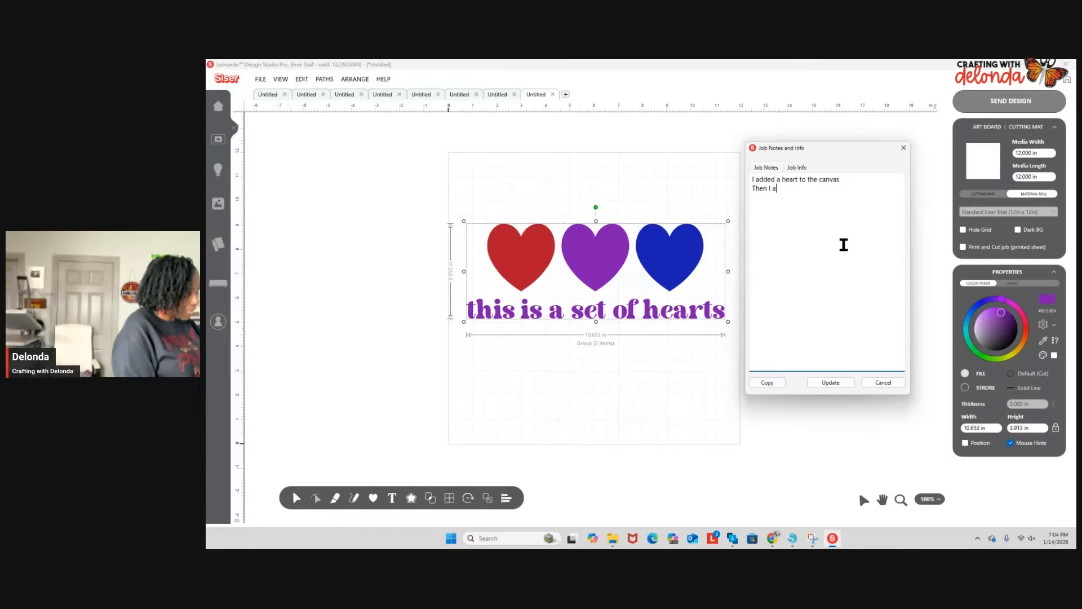
text(dded two co)
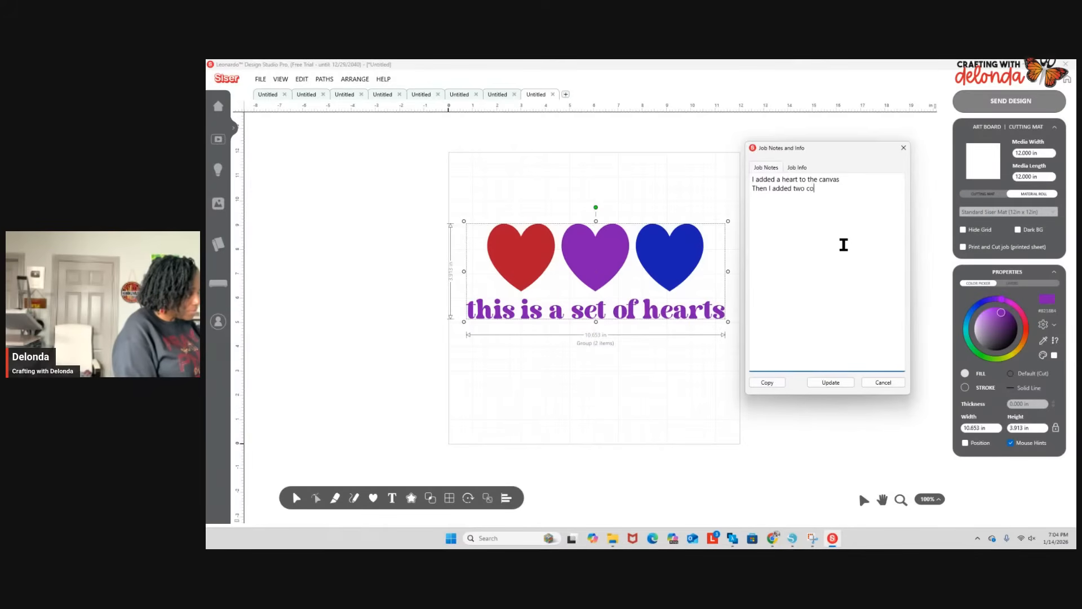
text(py)
key(BackSpace)
text(ies )
Add a third job note line reading "The font I used was Baby Malgen".
text(The )
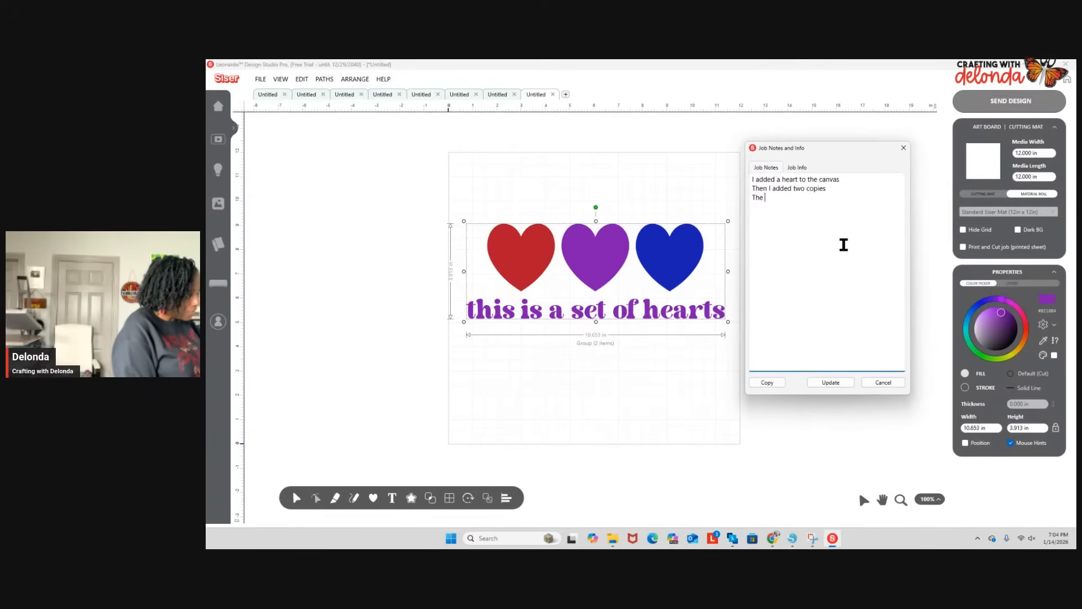
text(font I used )
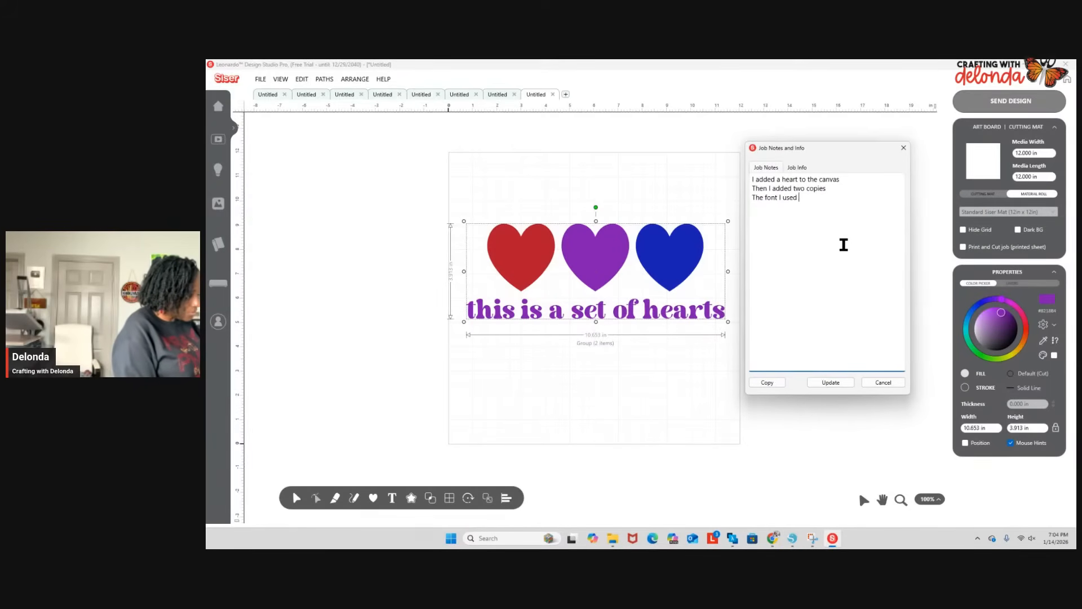
text(was )
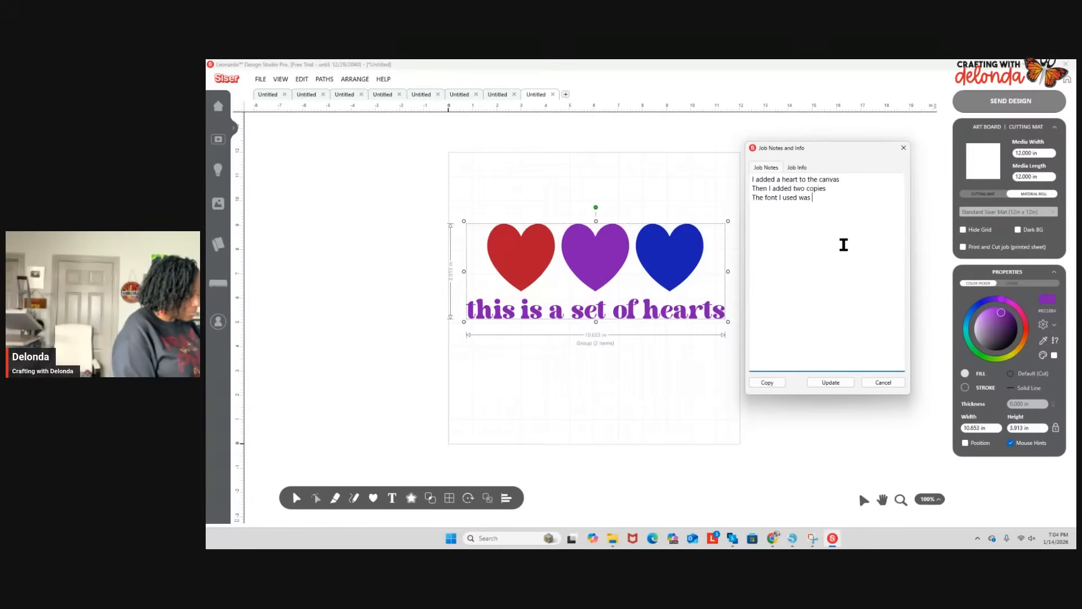
text(Baby Malgen)
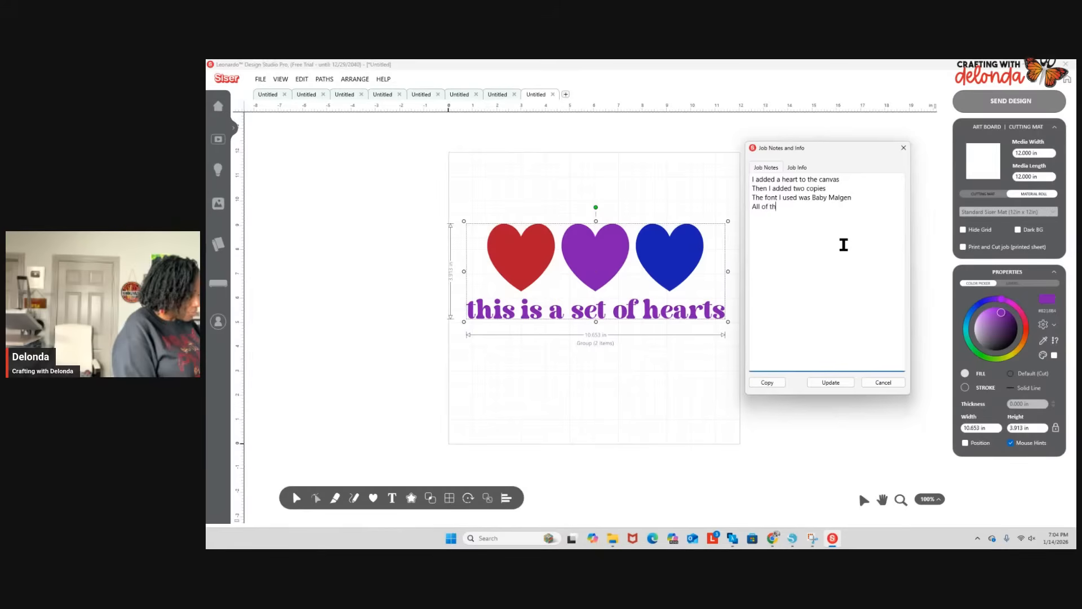
Add the job note line "All of this is grouped together", check the job info, and save the notes.
text(roup)
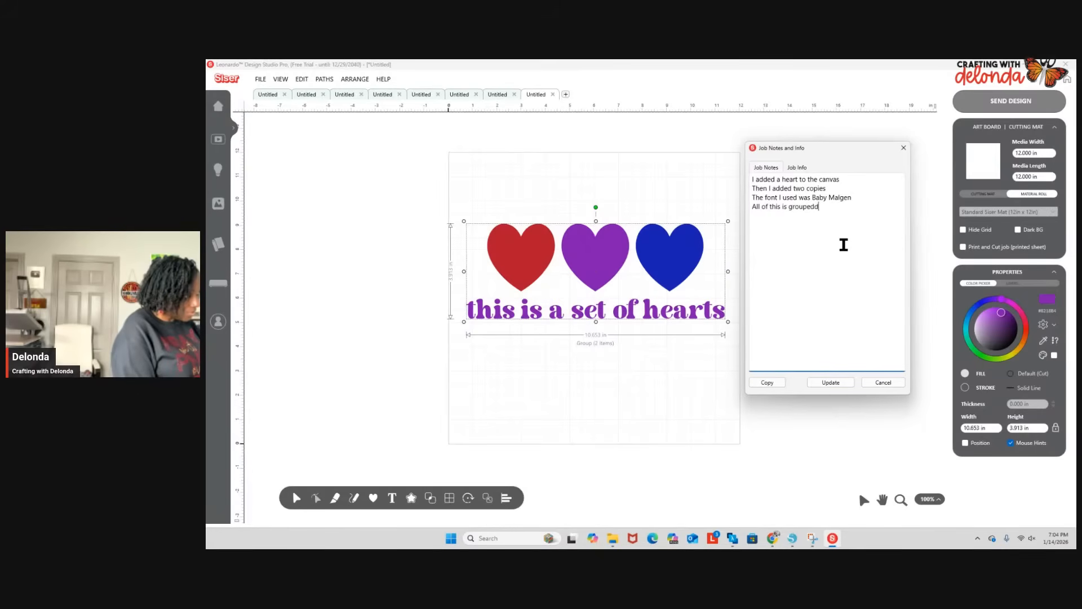
text(ed together)
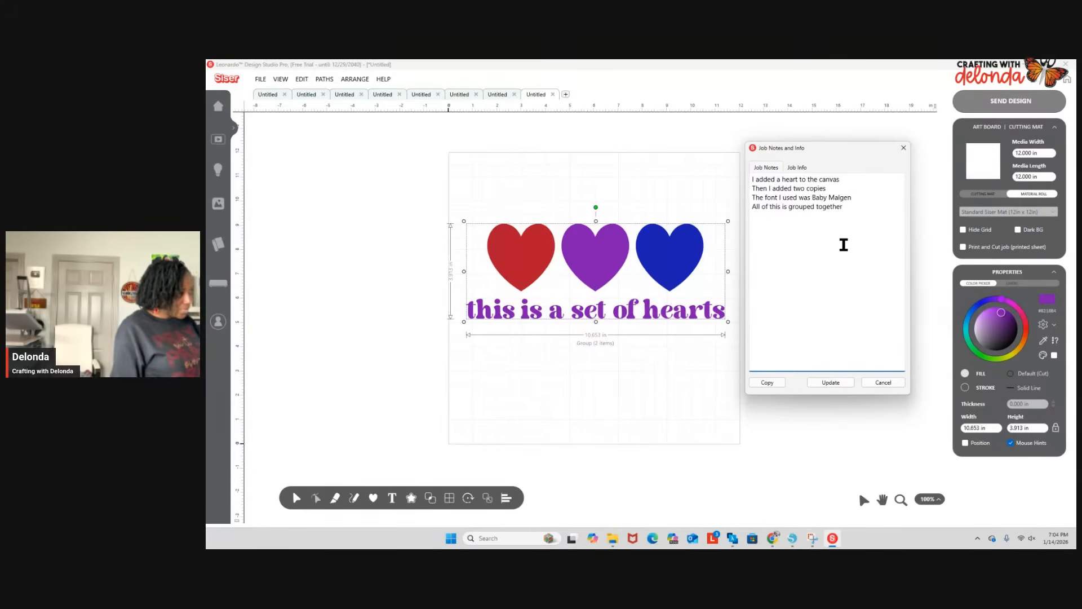
click(796, 168)
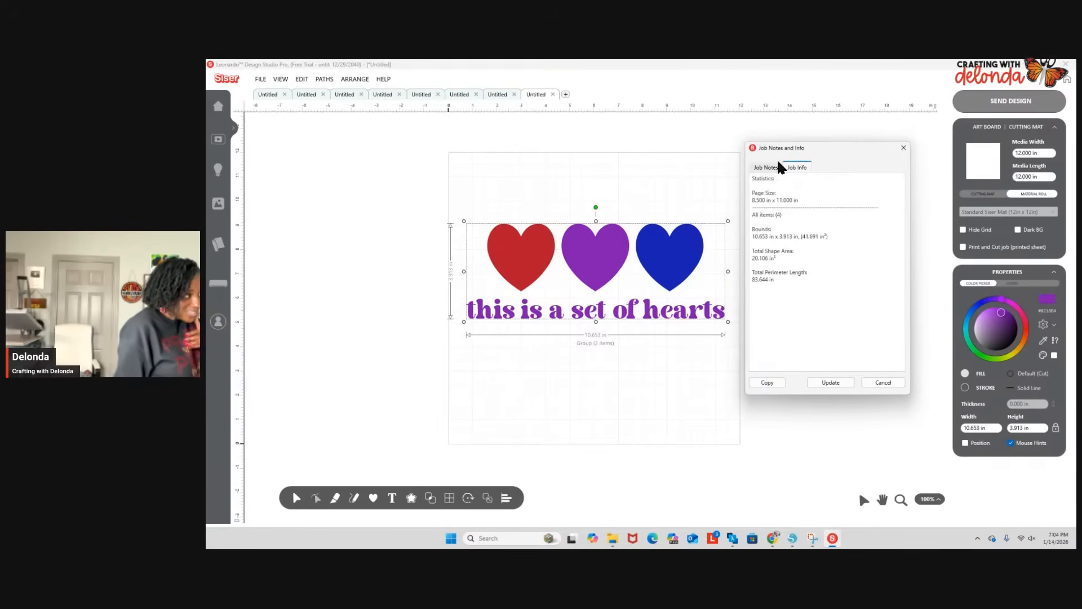
click(768, 169)
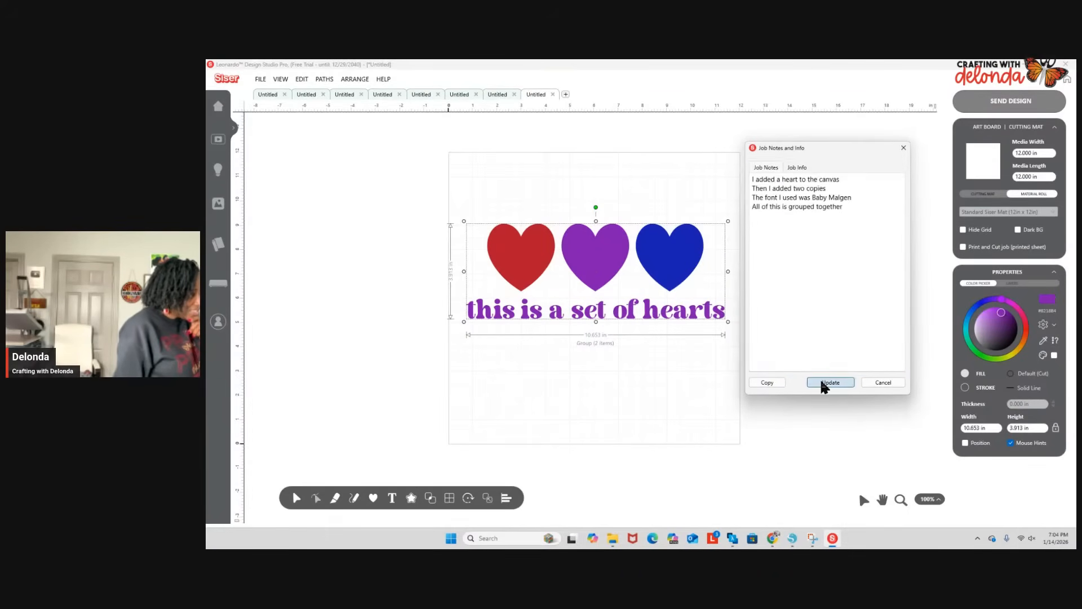
click(823, 383)
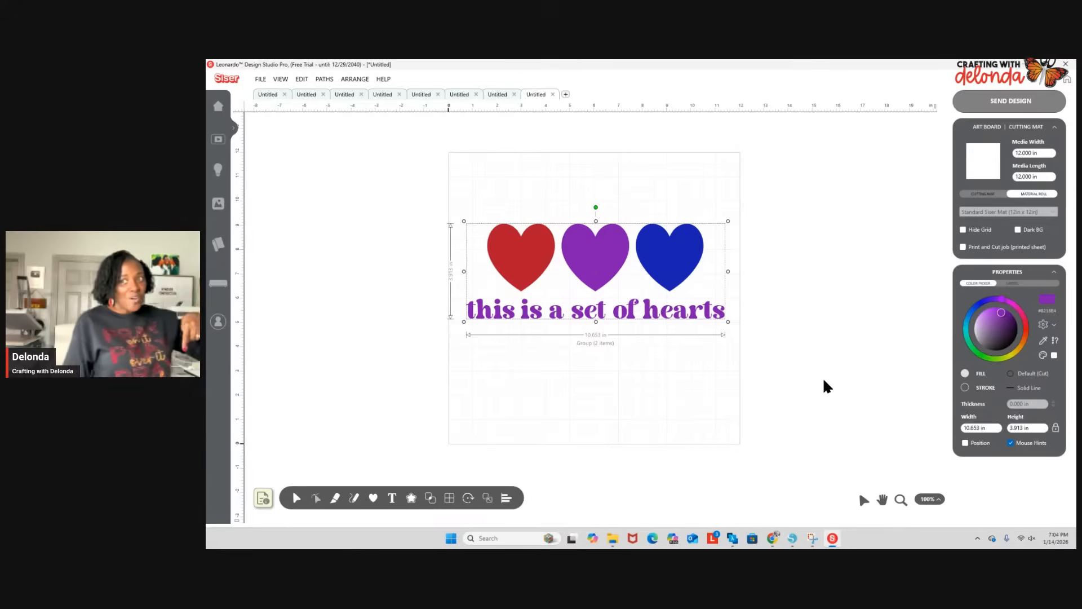
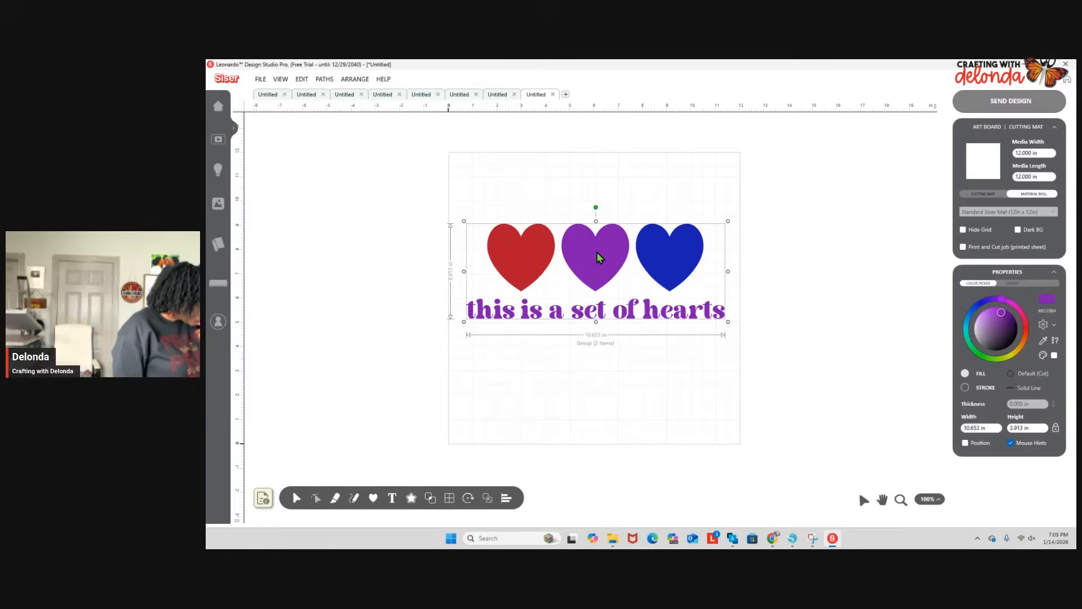
Move the heart and text group near the mat's upper edge and shrink it to about 6.8 in wide.
drag(597, 252, 597, 191)
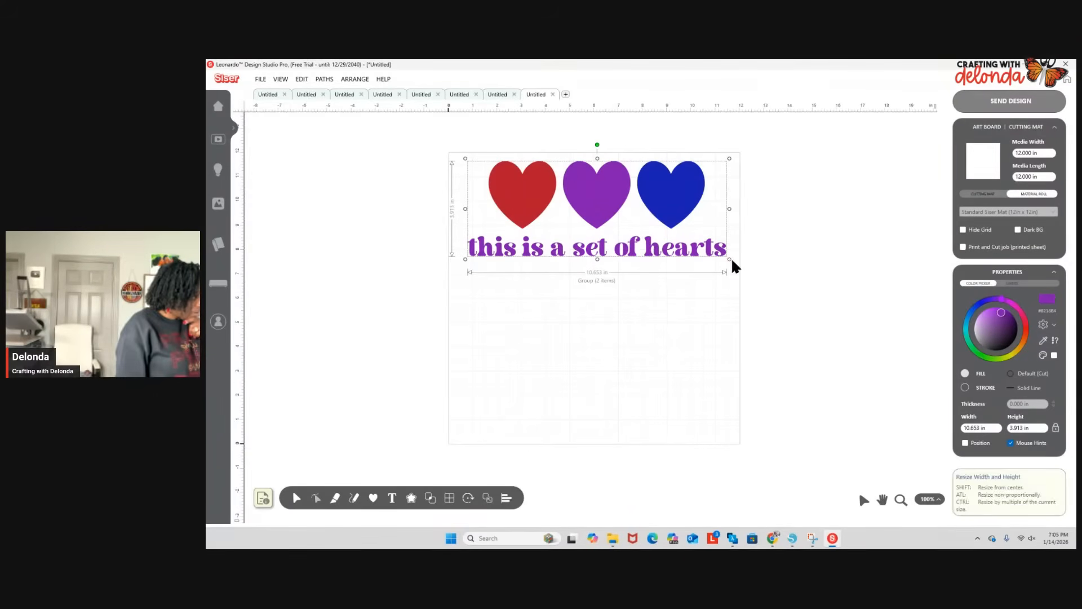
drag(730, 260, 637, 220)
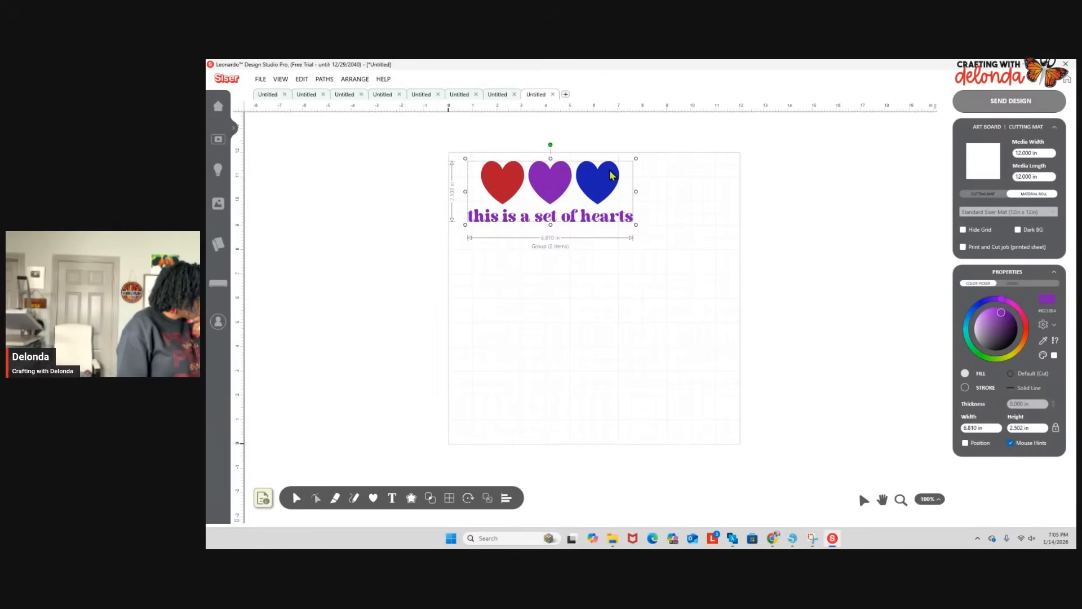
right_click(561, 181)
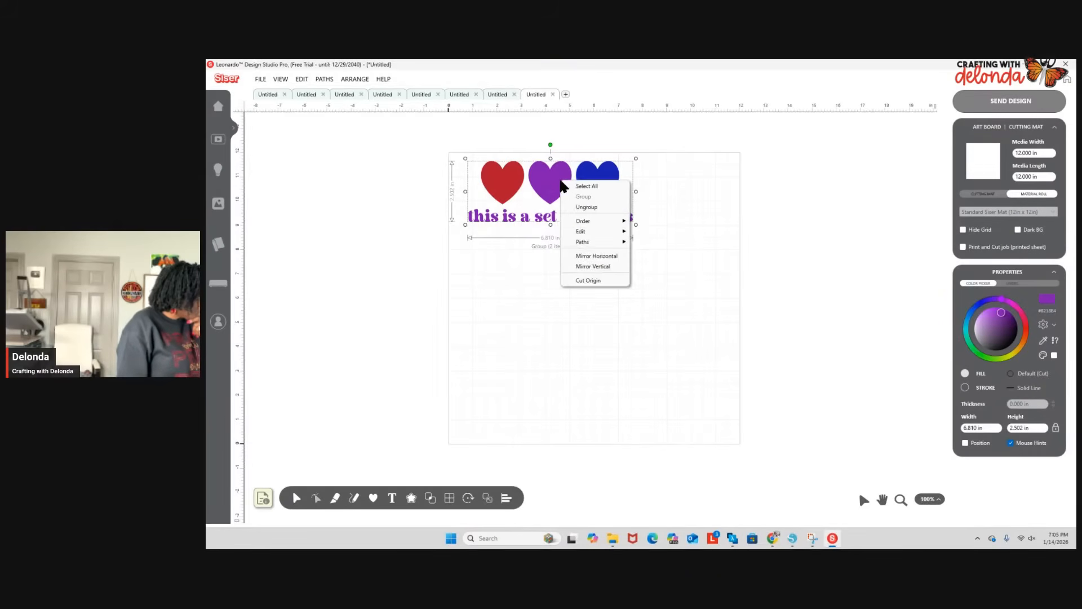
Begin a tile array of the group with 2 horizontal and 3 vertical copies.
click(355, 80)
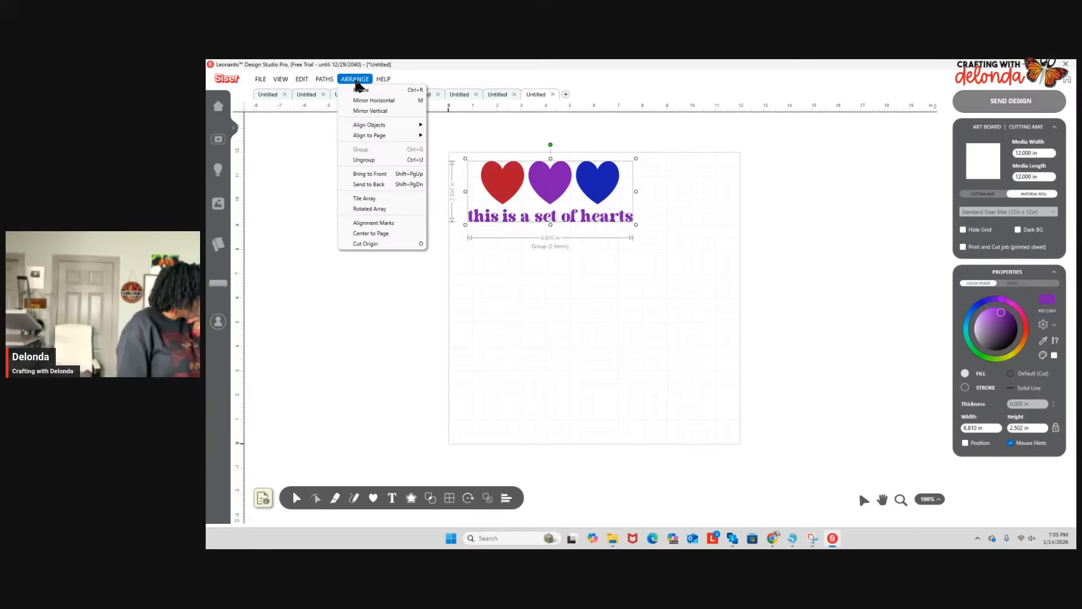
click(363, 200)
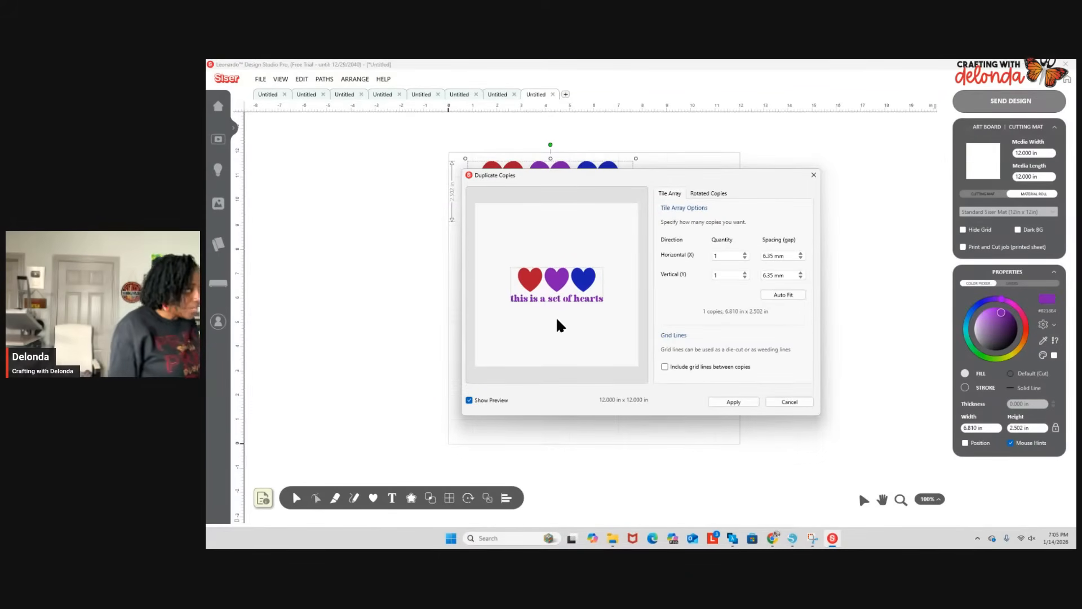
click(745, 254)
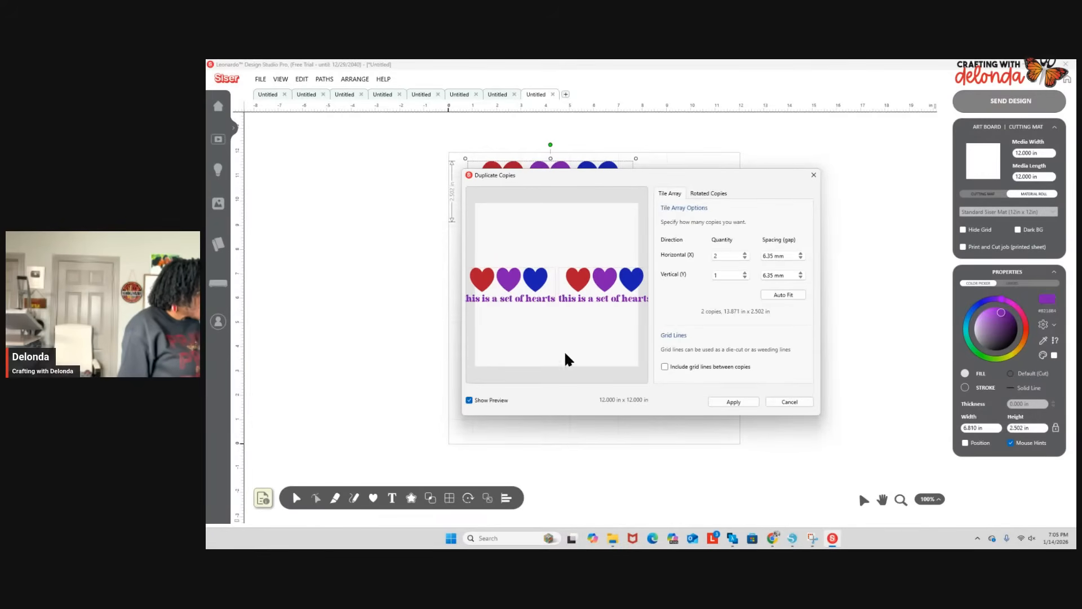
click(745, 272)
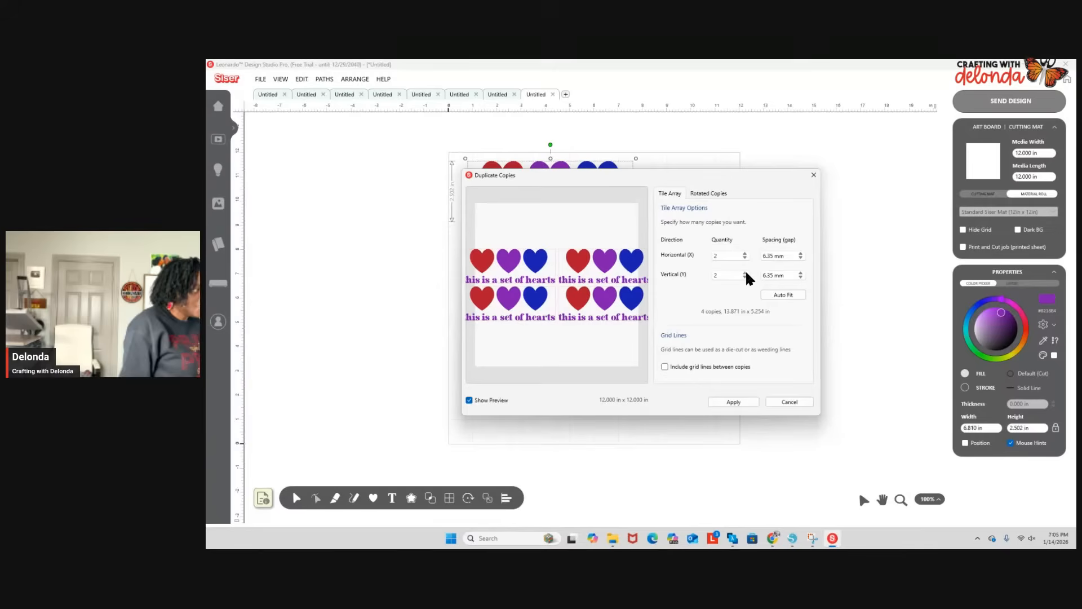
click(746, 273)
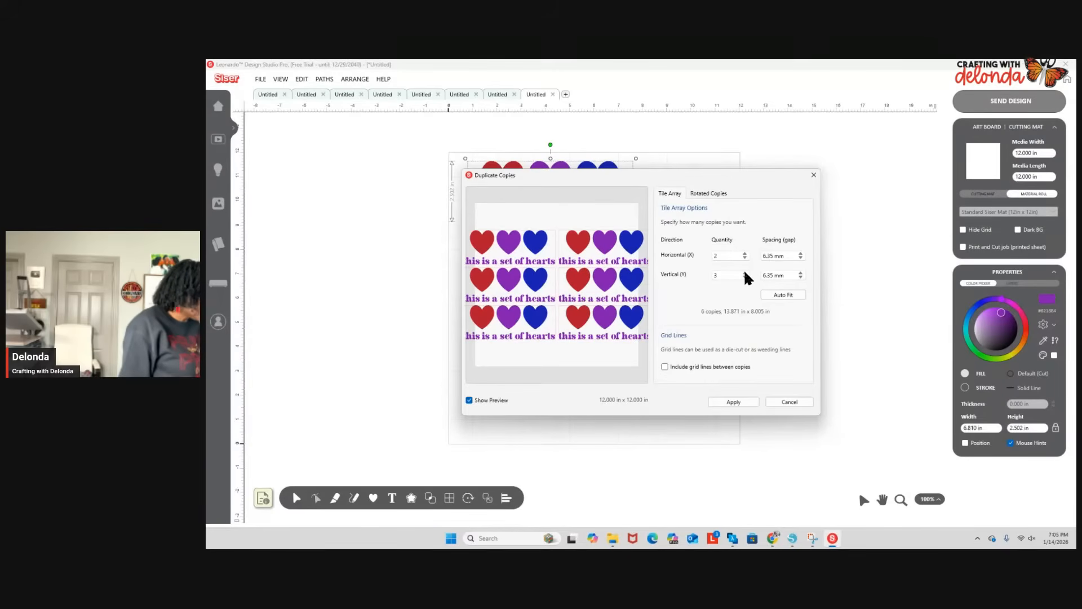
Try auto-fitting the tile array to the mat and preview the rotated copies option.
click(777, 294)
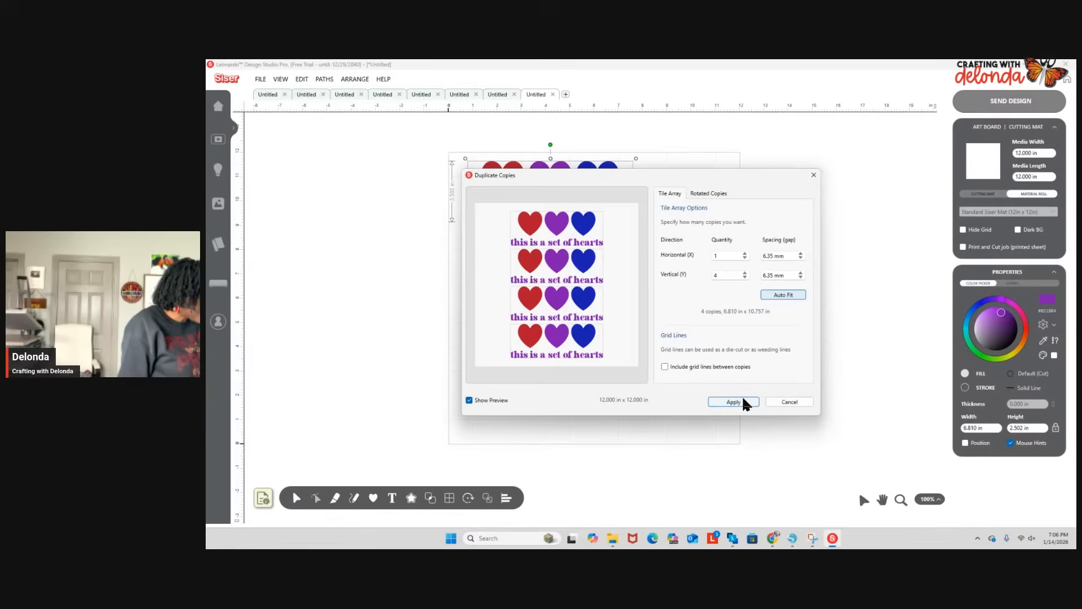
click(708, 193)
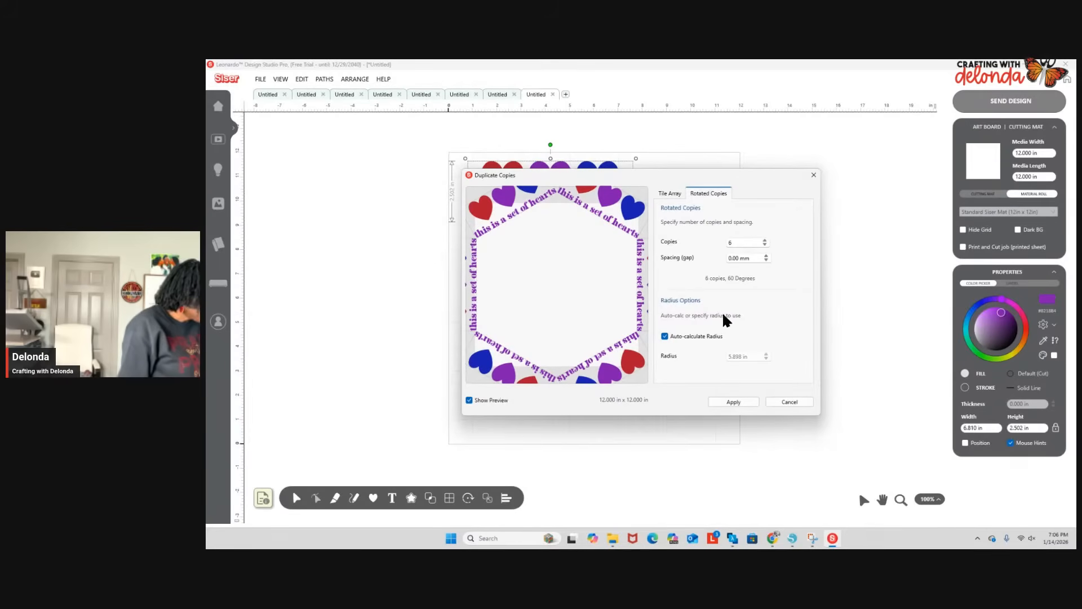
click(679, 194)
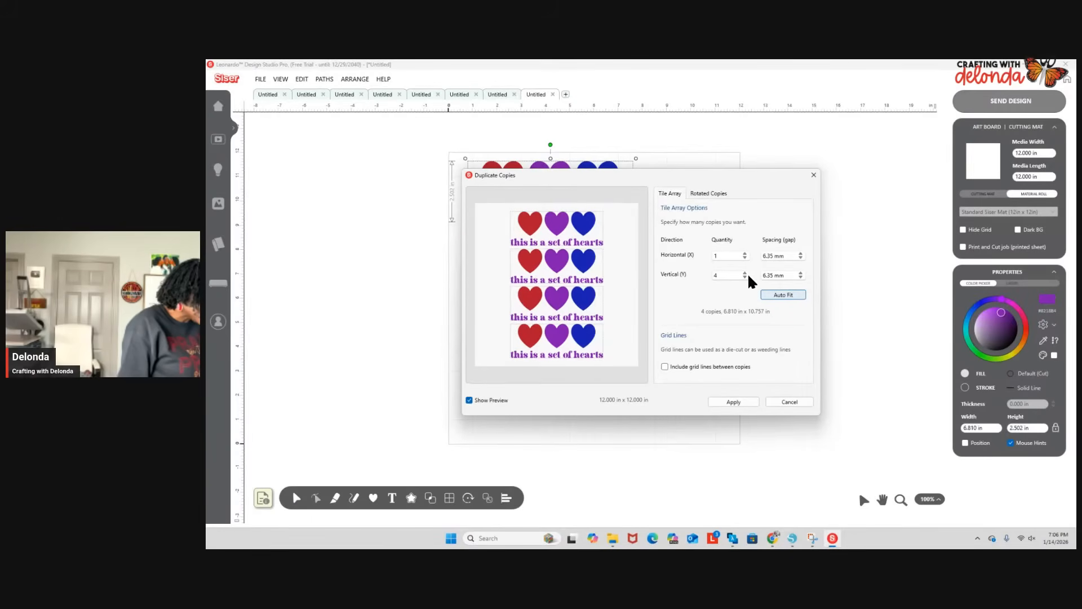
Create the tile array of the heart and text group with 2 horizontal and 3 vertical copies.
click(744, 253)
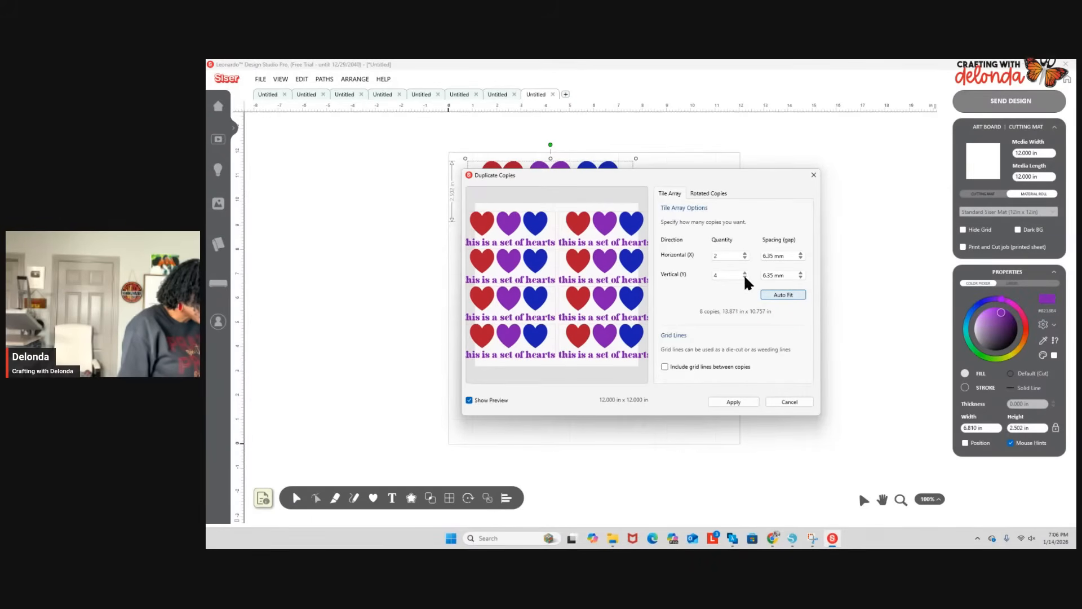
click(745, 277)
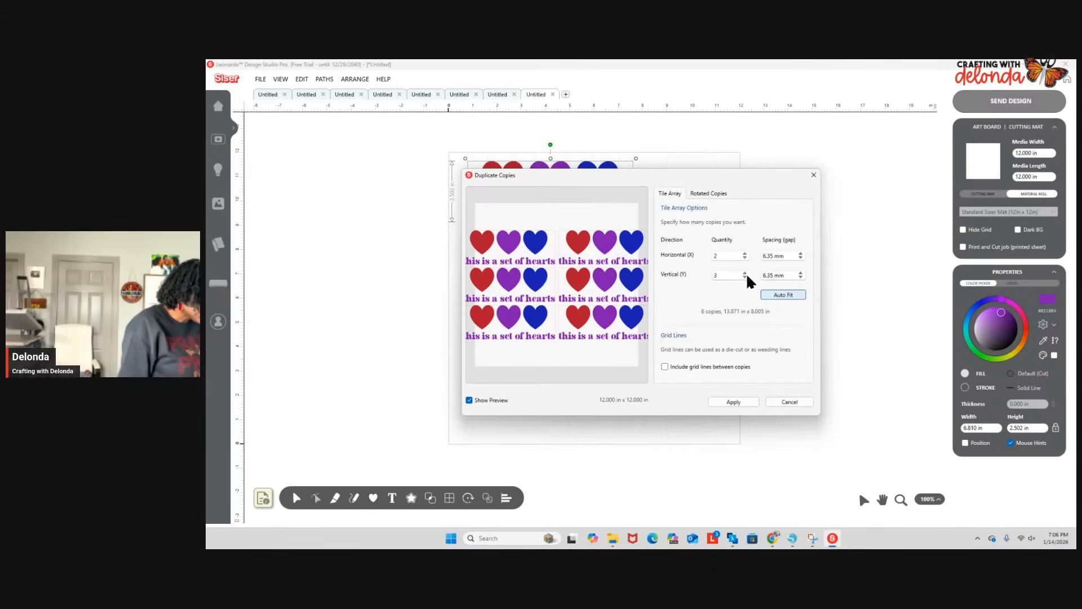
click(735, 401)
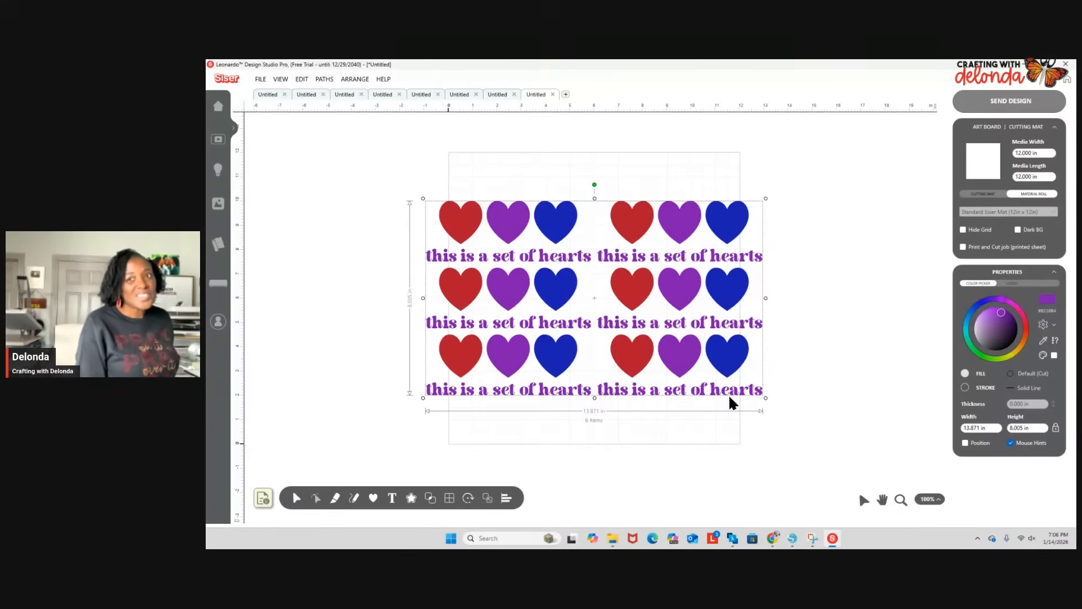
Shrink the tiled hearts to about 4.2 in wide and move them to the mat's upper-left area.
drag(766, 399, 531, 263)
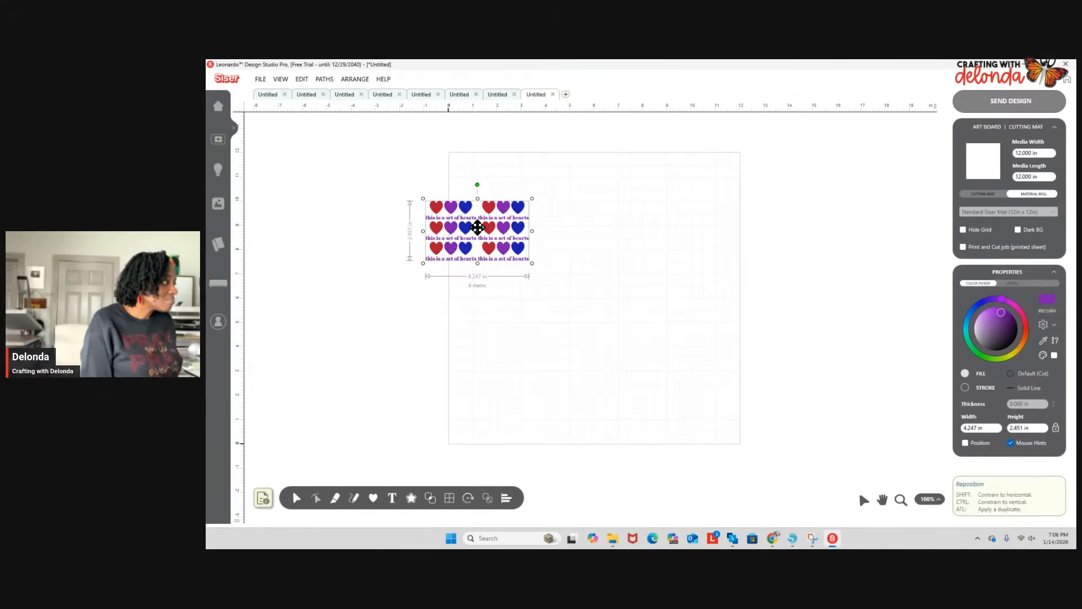
drag(485, 223, 525, 186)
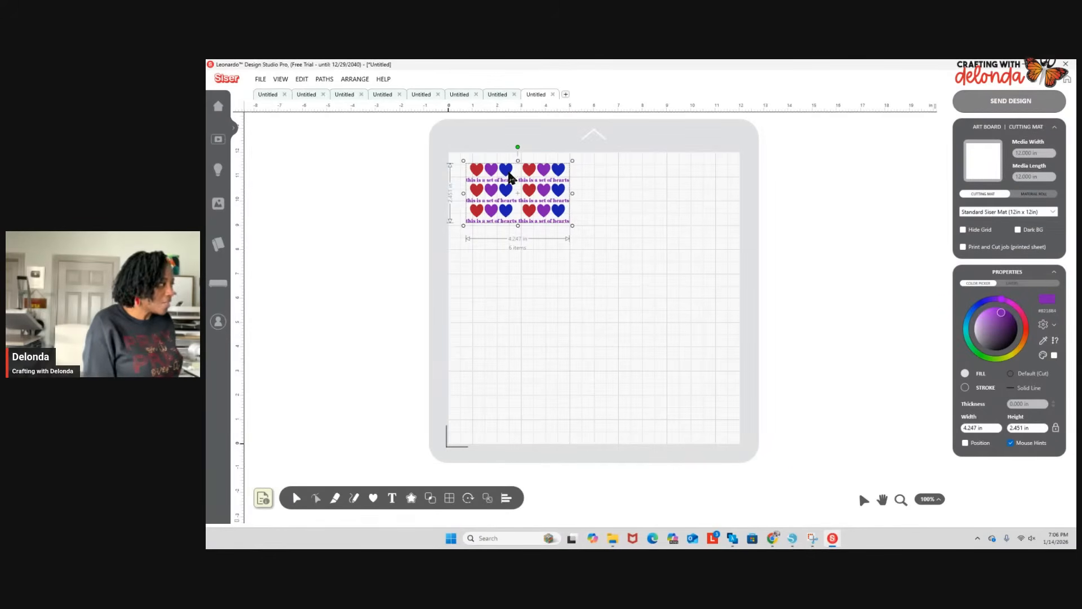
Tile the shrunken block again with 2 horizontal and 3 vertical copies and enlarge the result to about 10.8 in wide.
click(354, 79)
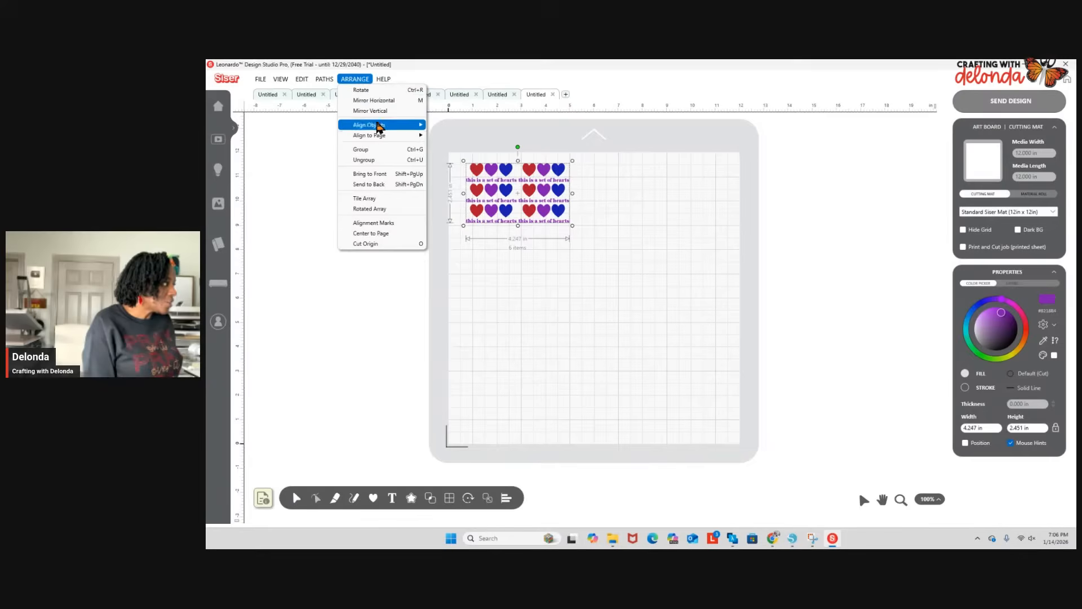
click(373, 198)
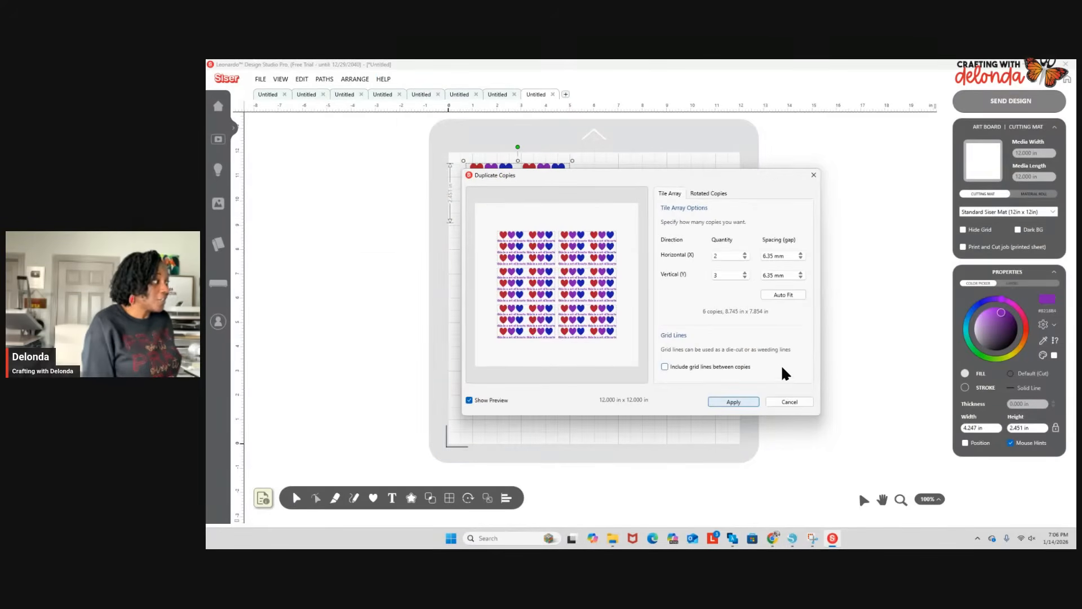
click(734, 402)
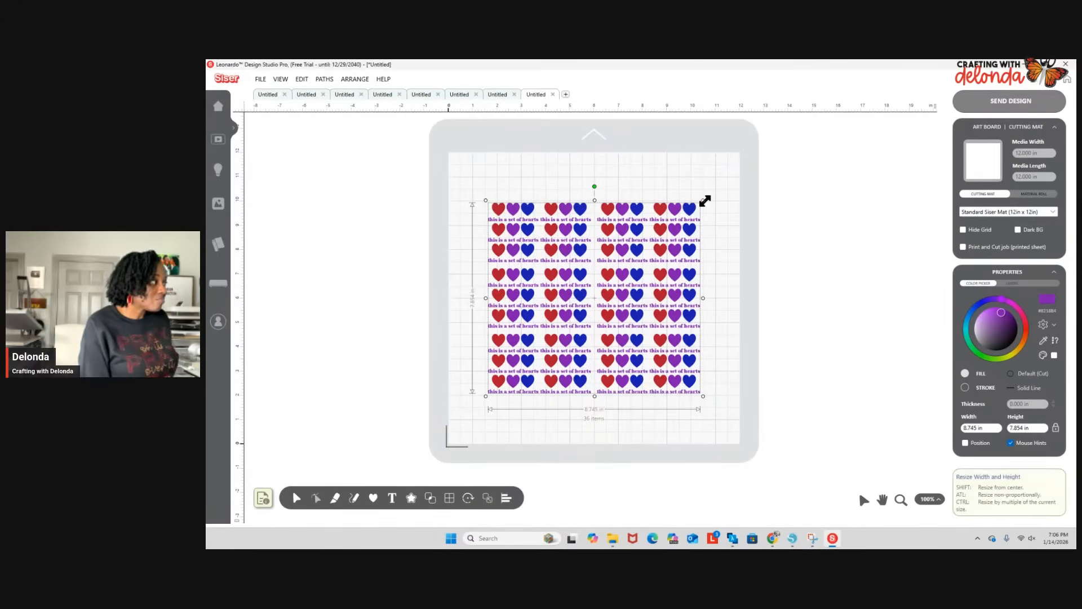
drag(703, 200, 729, 180)
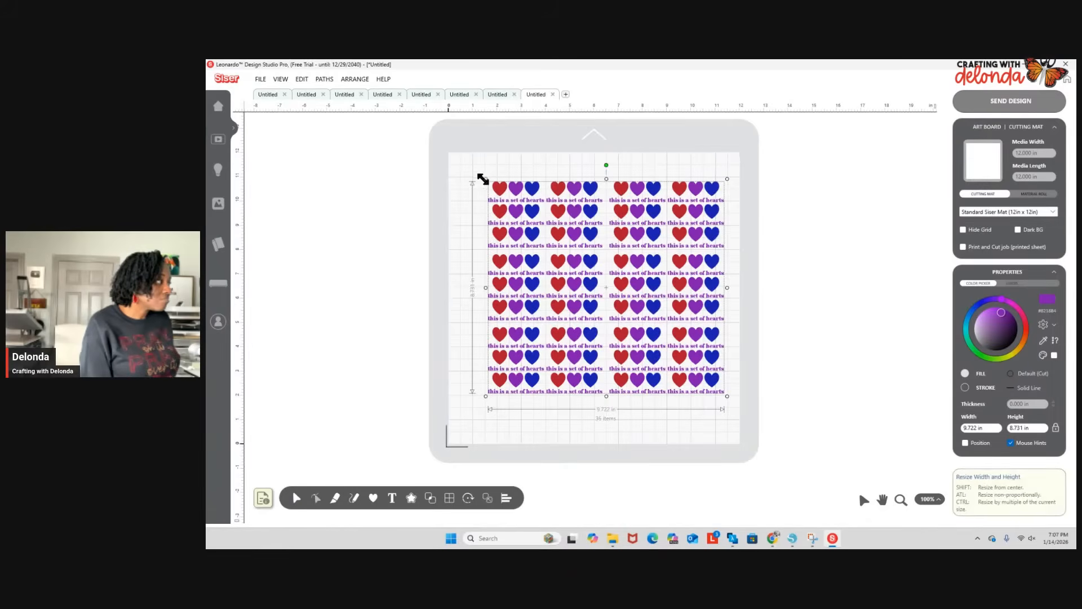
drag(485, 178, 453, 160)
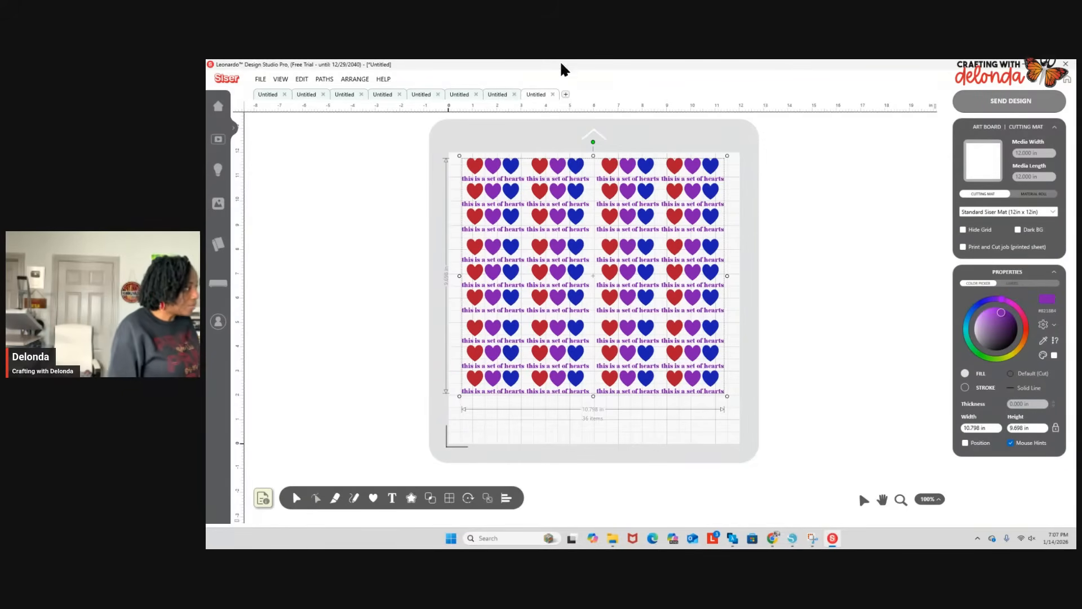
Open a blank document and look back through the designs in the earlier open documents.
click(565, 94)
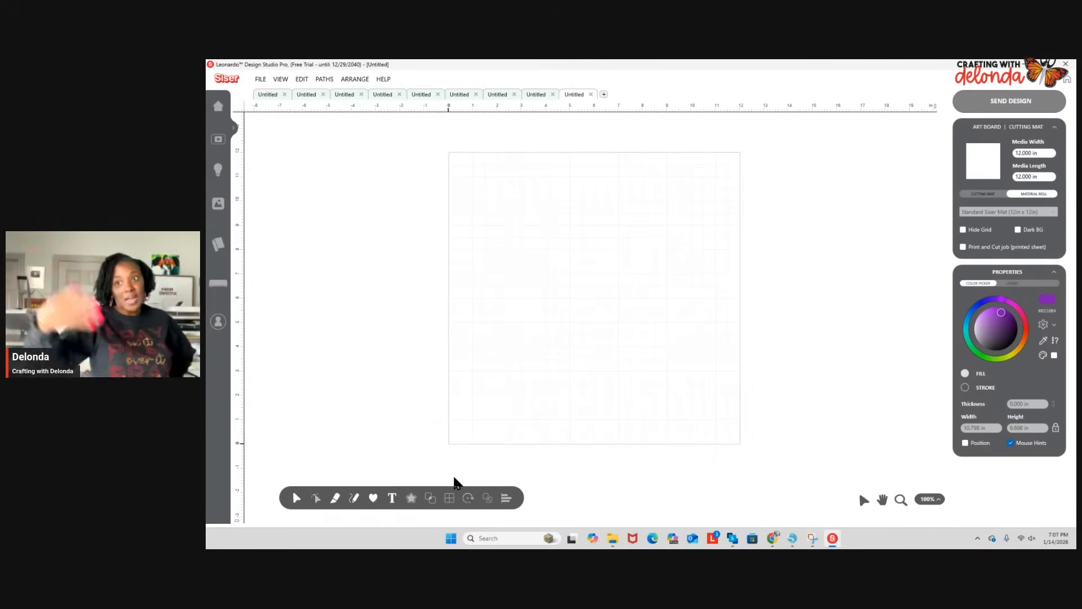
click(539, 95)
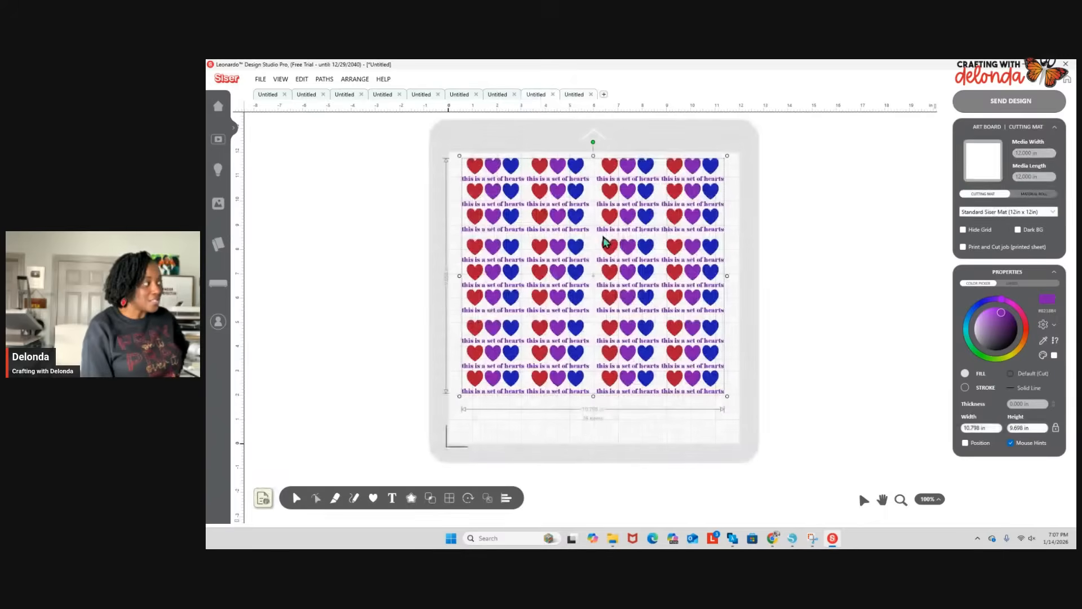
click(496, 95)
click(459, 95)
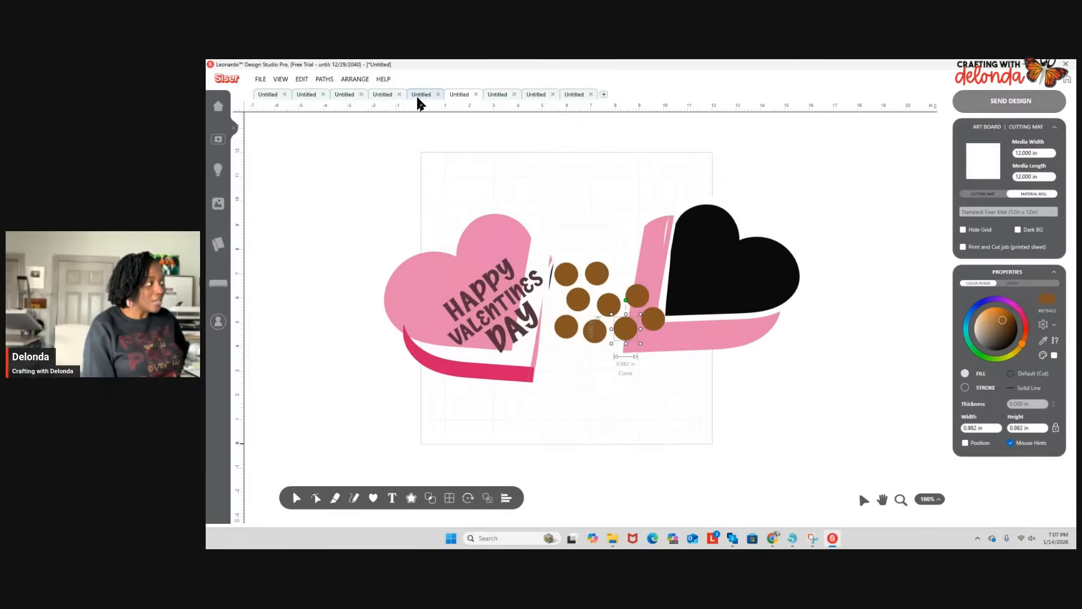
click(416, 95)
click(388, 95)
click(346, 94)
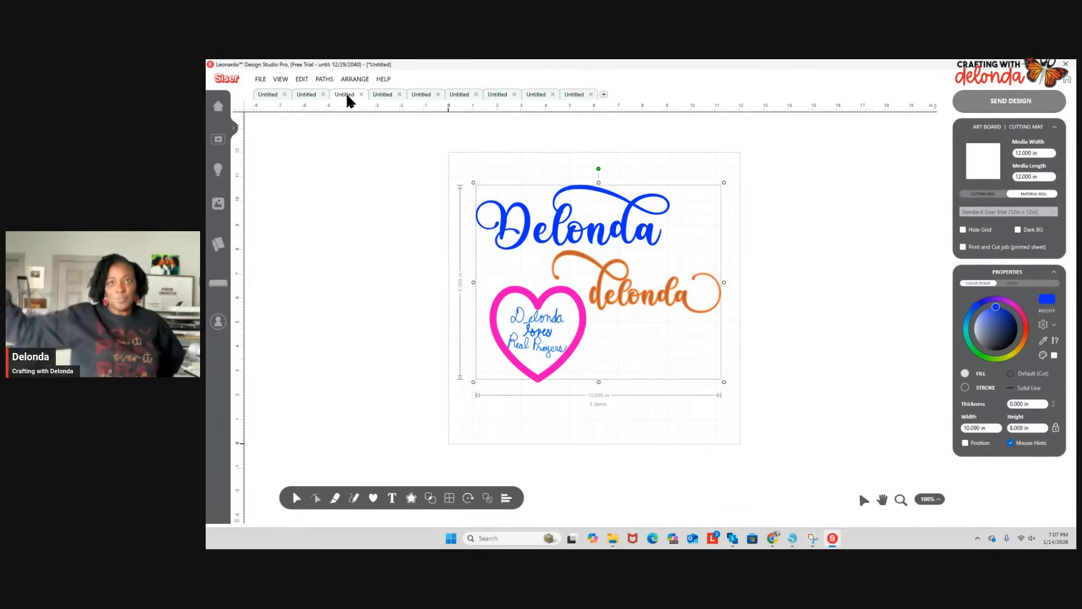
Open another blank document and enter a first name in capital letters as new text.
click(603, 94)
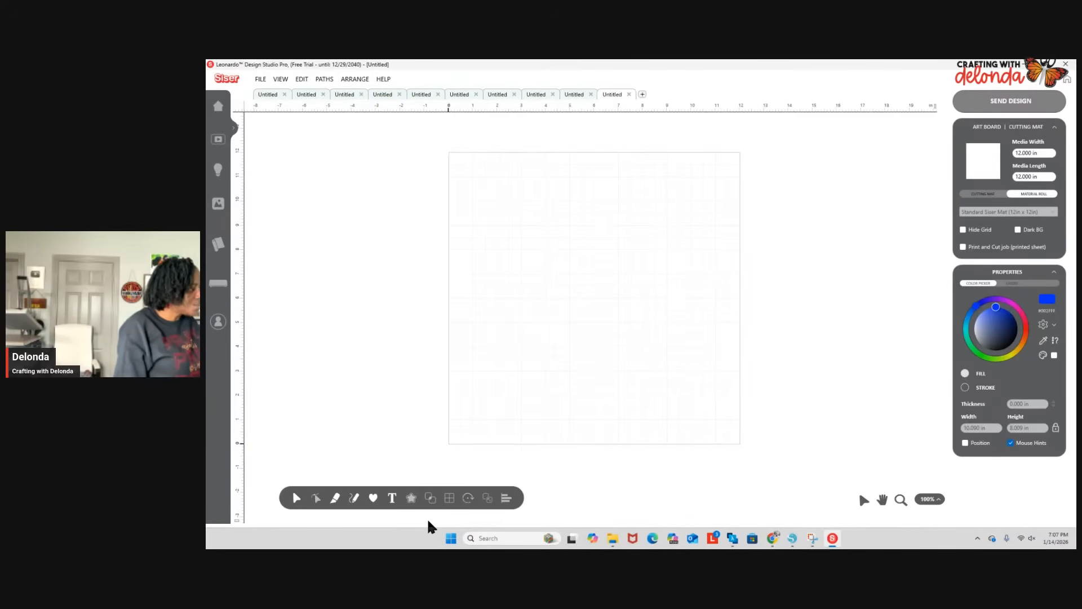
click(392, 498)
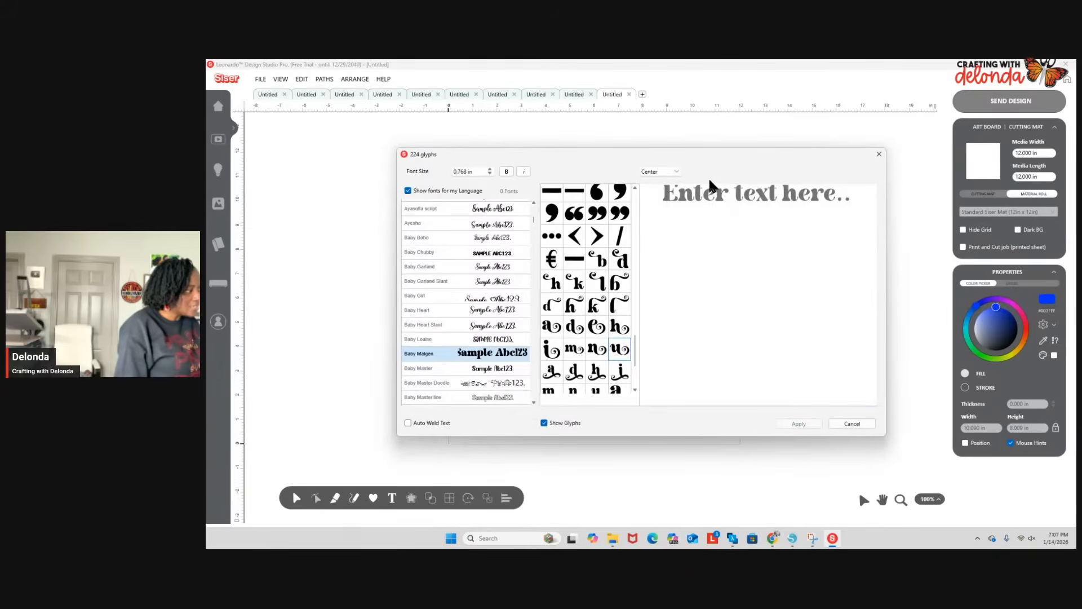
click(721, 198)
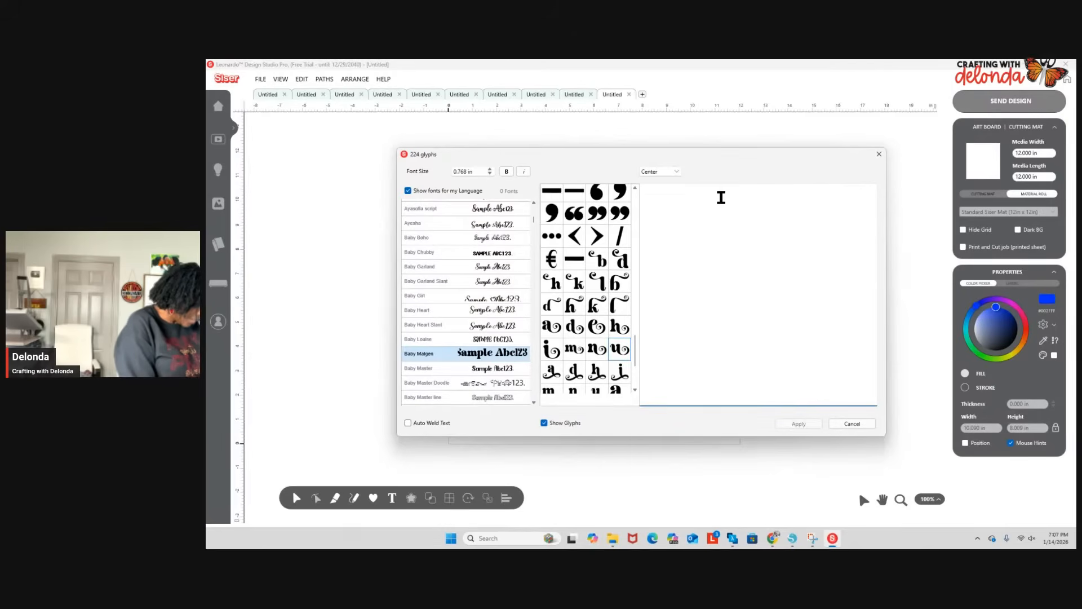
text(DELONDA)
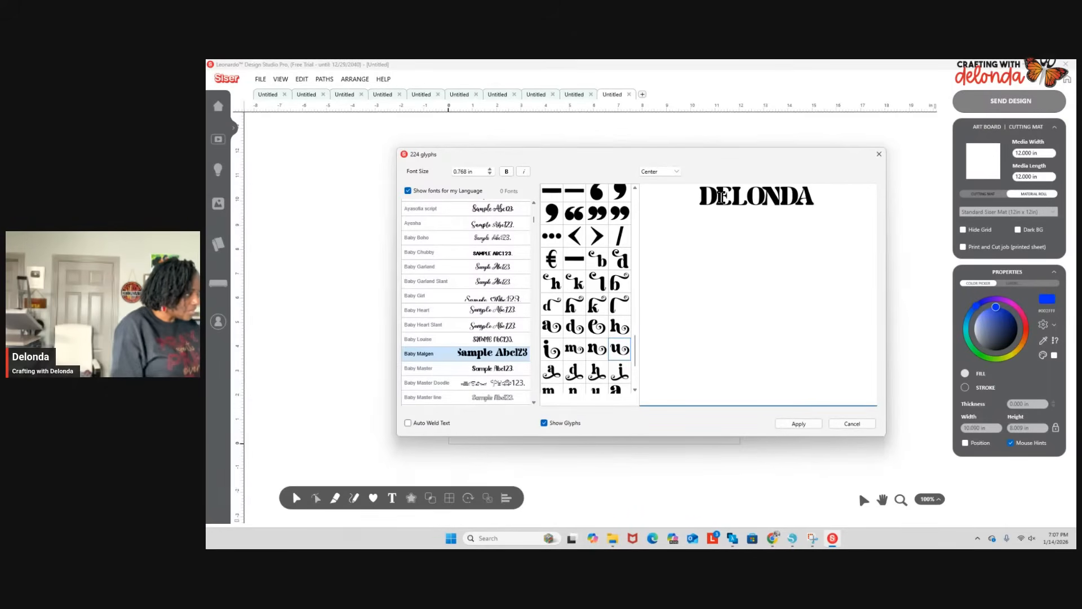
Set the name's font to Bebas Neue and place the text on the artboard.
scroll(495, 381, down, 5)
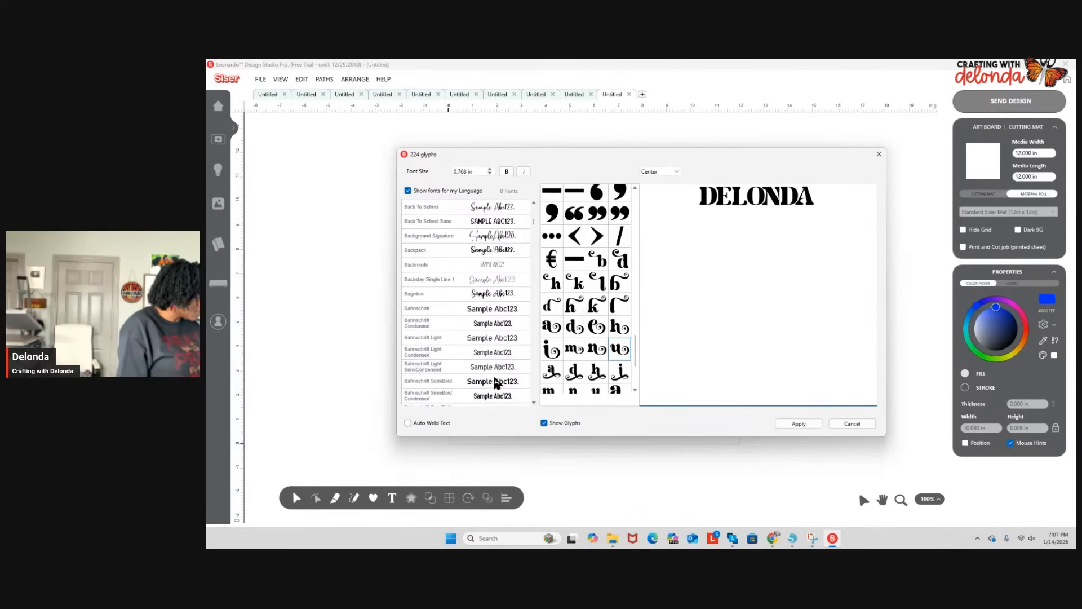
scroll(495, 381, down, 8)
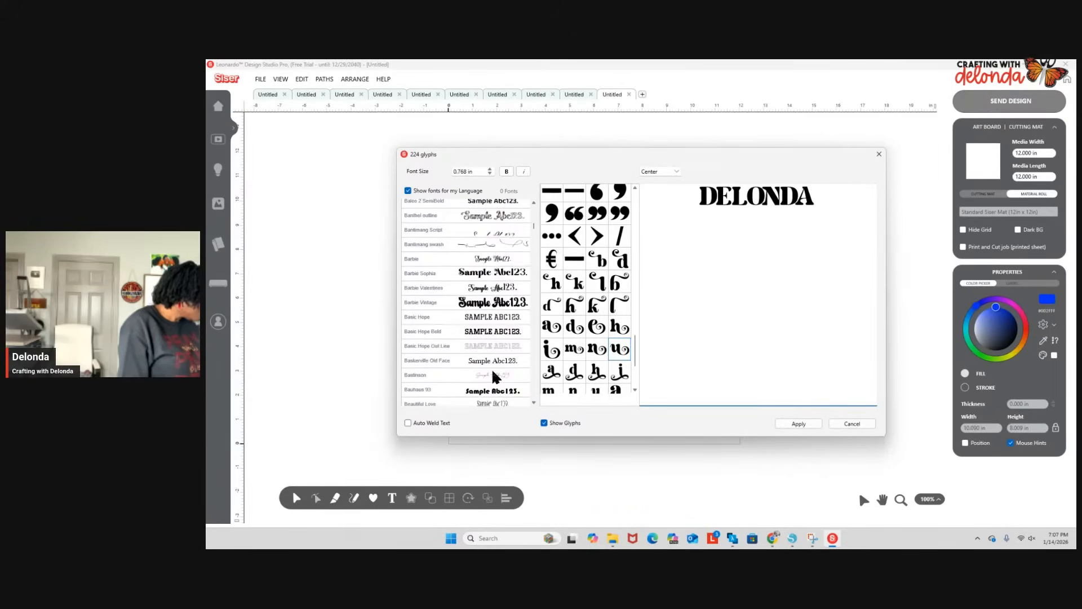
scroll(492, 368, down, 3)
scroll(491, 367, down, 5)
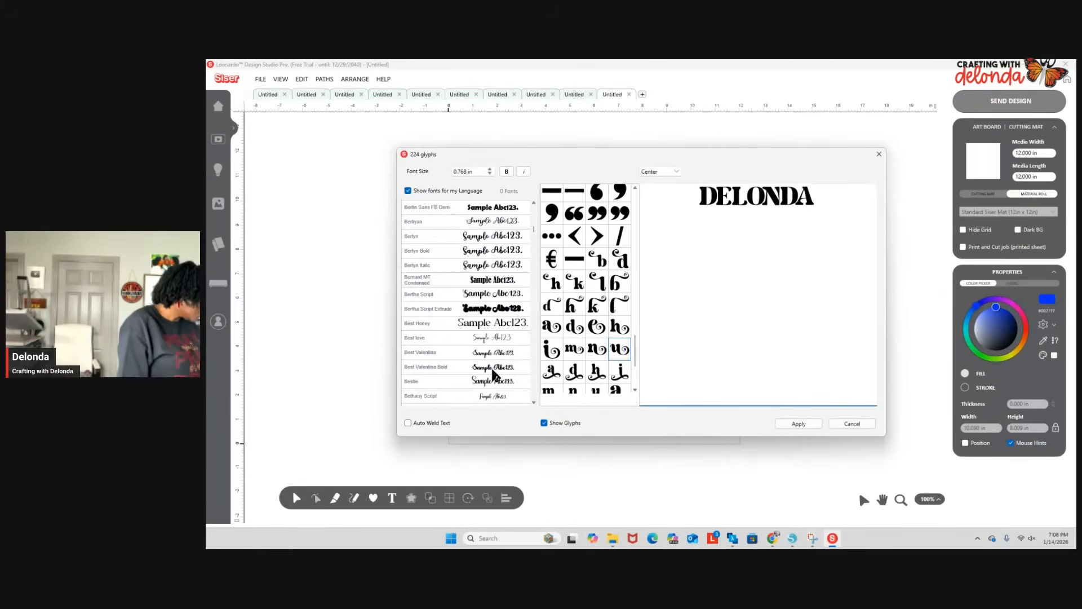
scroll(496, 334, up, 5)
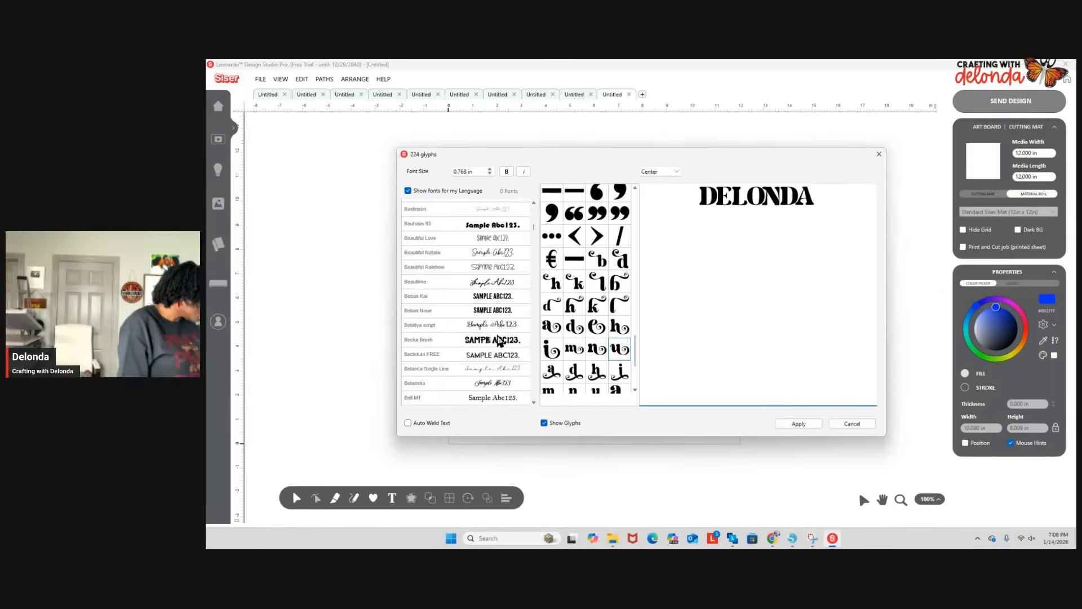
click(493, 298)
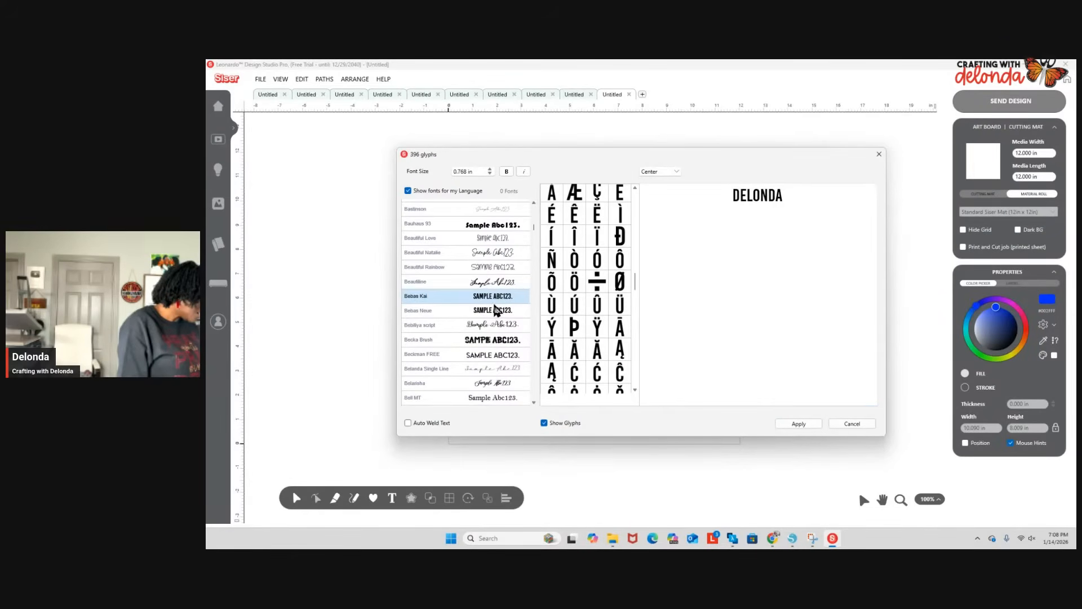
click(494, 313)
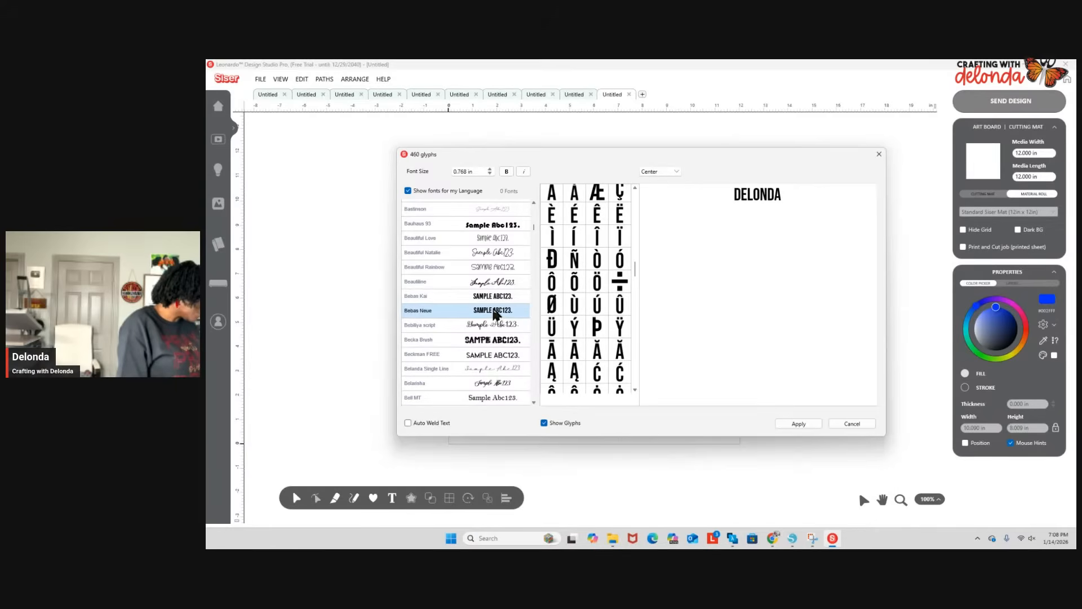
click(799, 423)
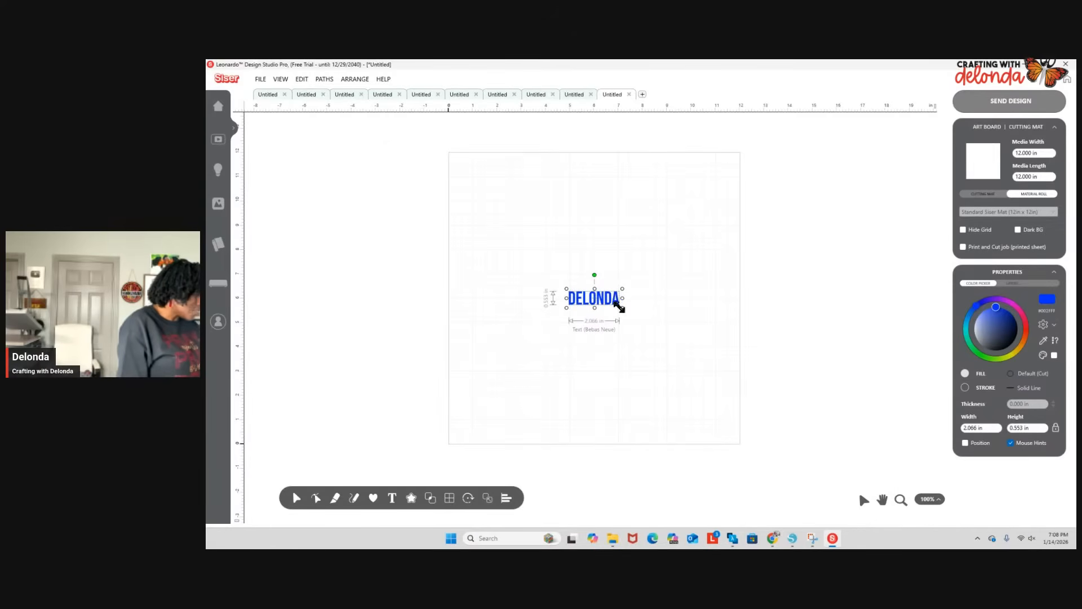
Enlarge the name text to about 10.2 in wide and 2.8 in tall across the artboard.
drag(624, 289, 717, 262)
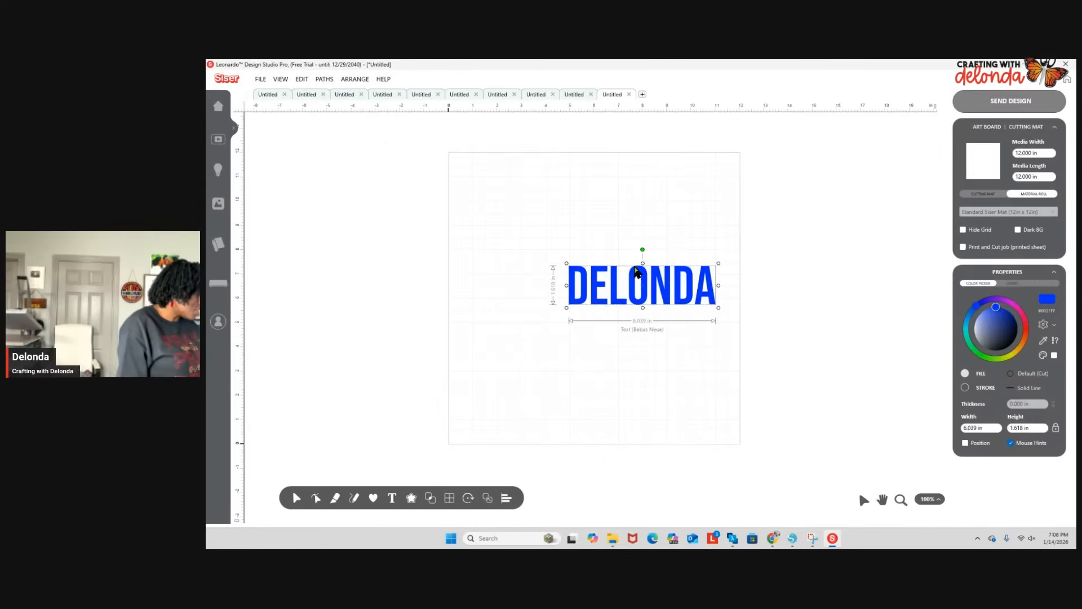
drag(566, 263, 480, 194)
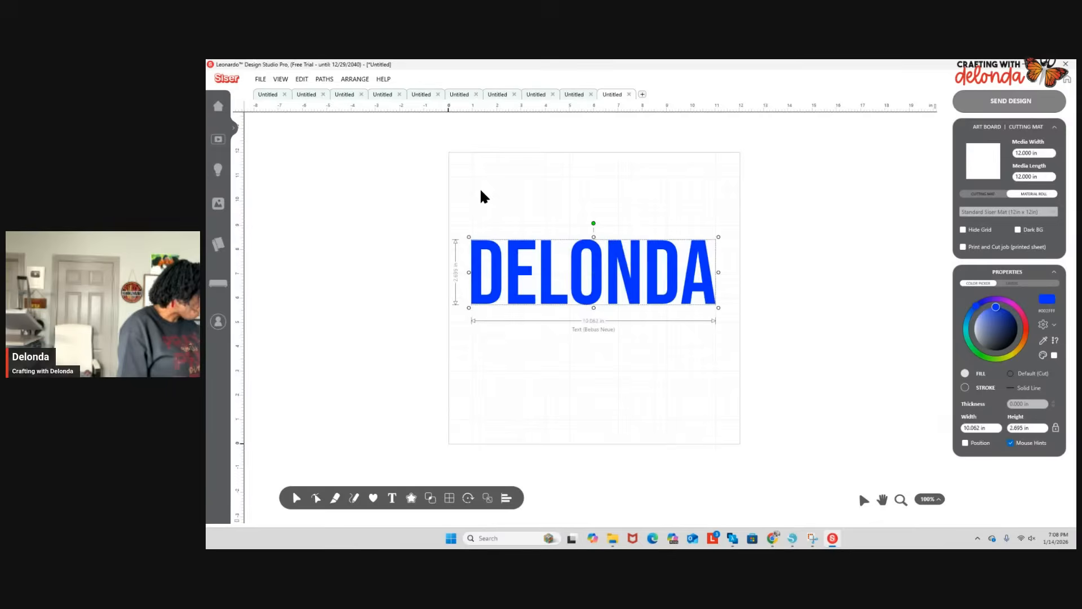
drag(597, 308, 595, 311)
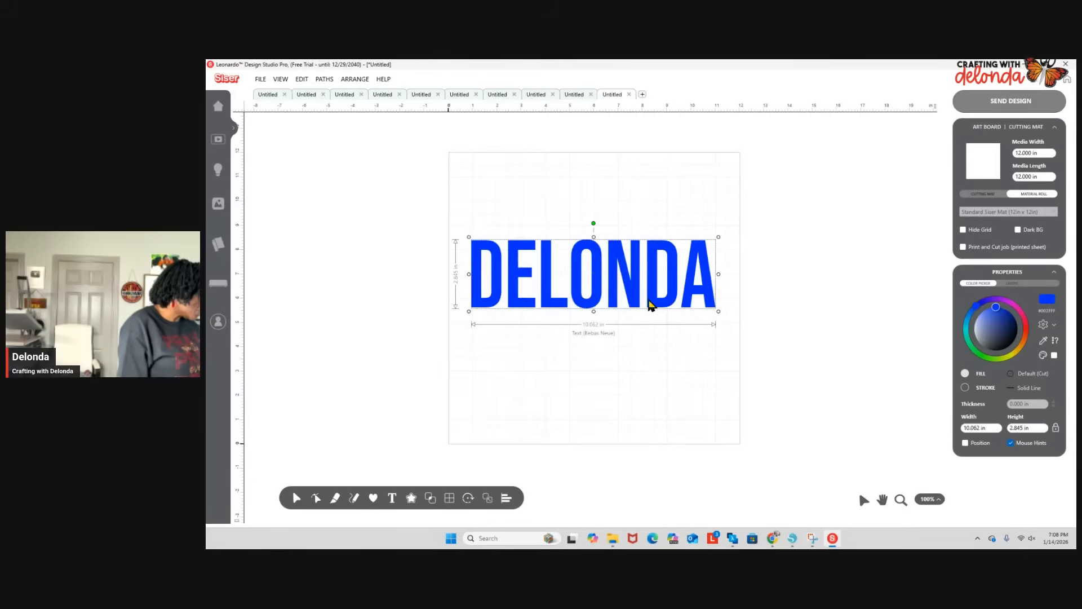
drag(722, 272, 726, 280)
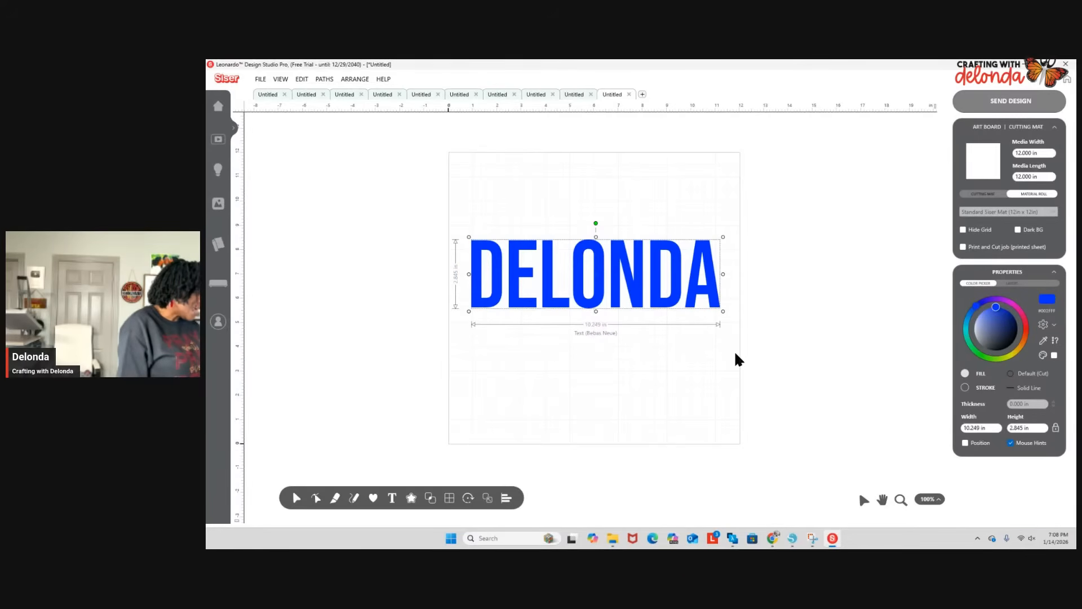
Add a copy of the name text and set it aside beyond the artboard's left edge.
right_click(635, 282)
mouse_move(679, 330)
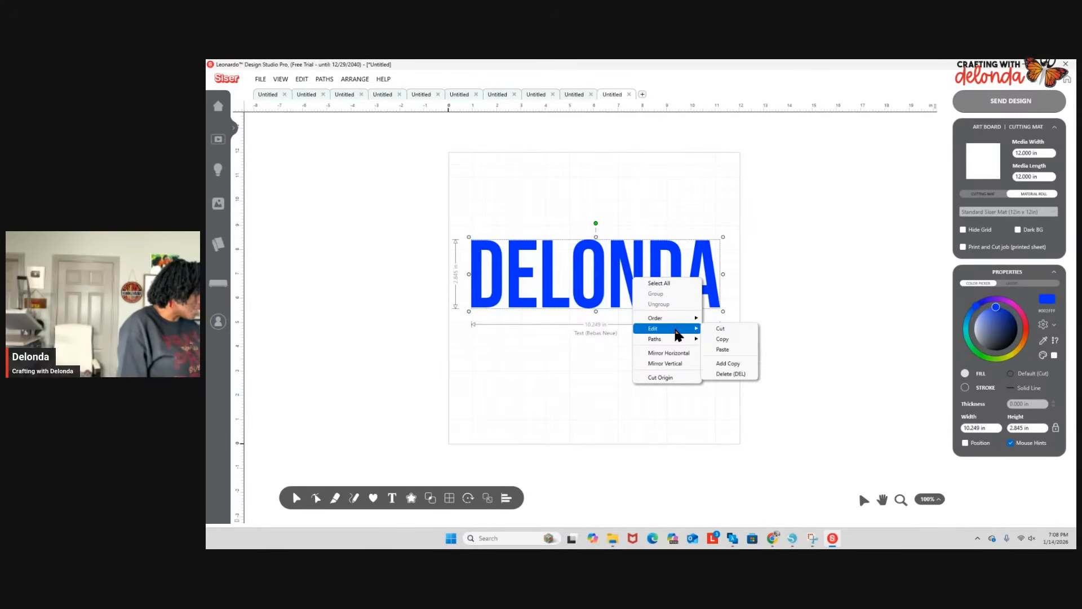
click(727, 364)
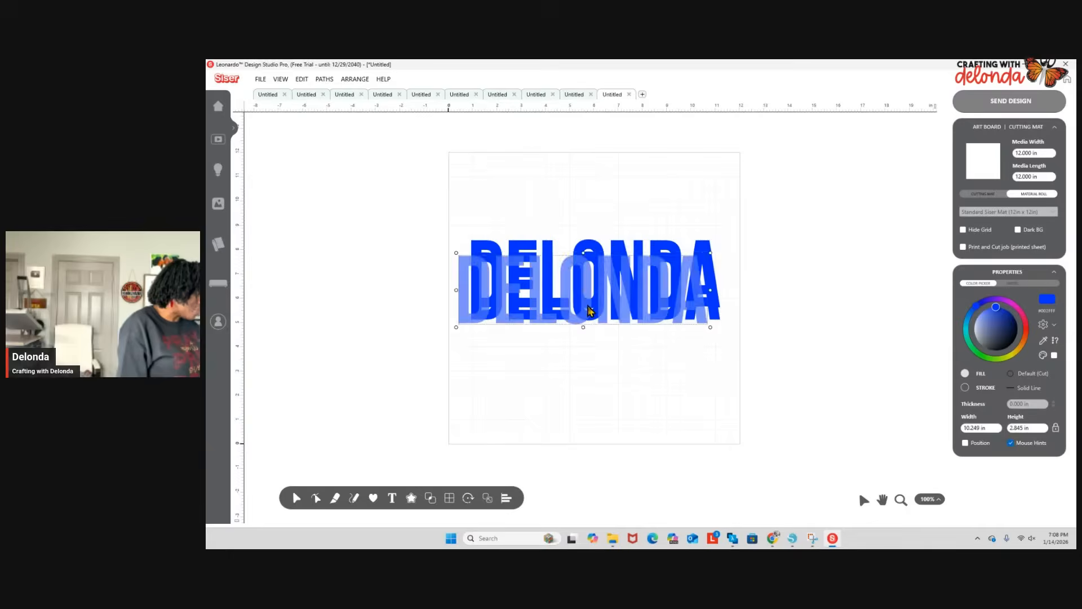
click(535, 310)
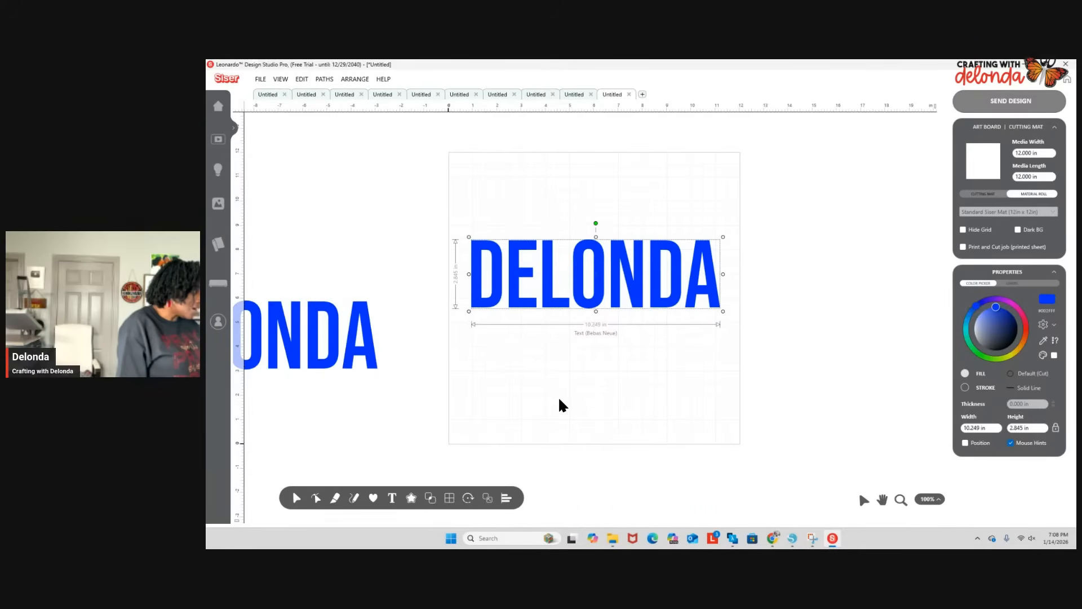
Open the Rhinestones settings for the name text on the artboard and look through the available stone sizes.
mouse_move(412, 499)
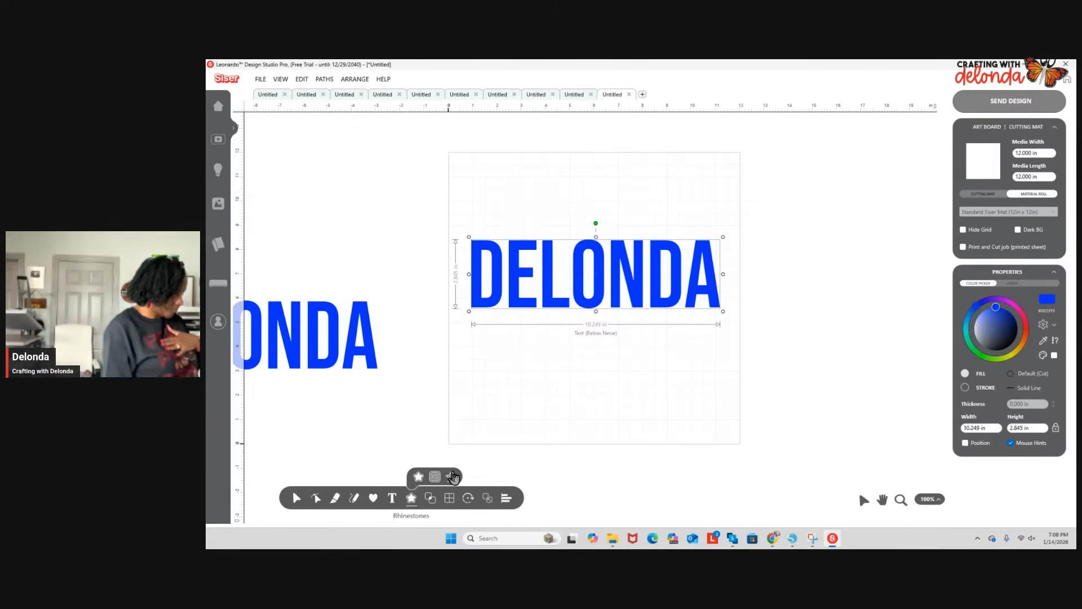
scroll(484, 456, up, 2)
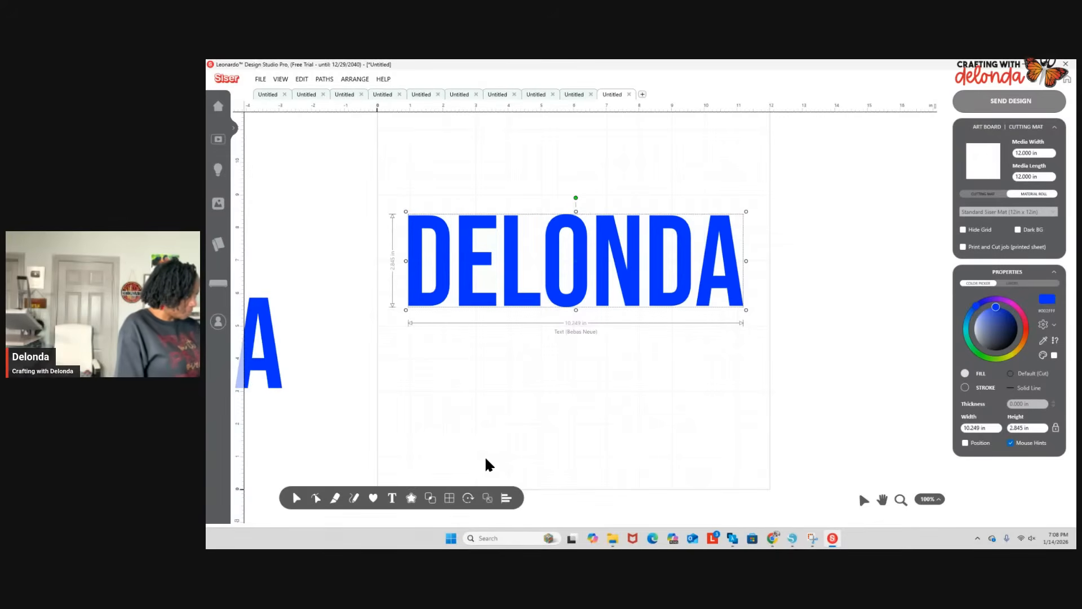
click(452, 476)
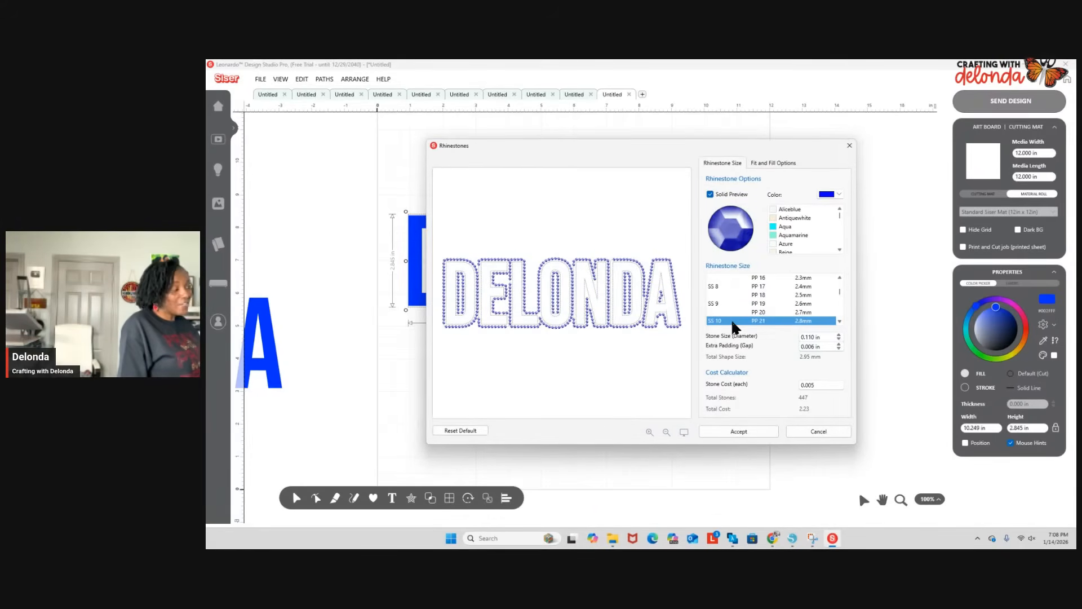
scroll(840, 276, up, 3)
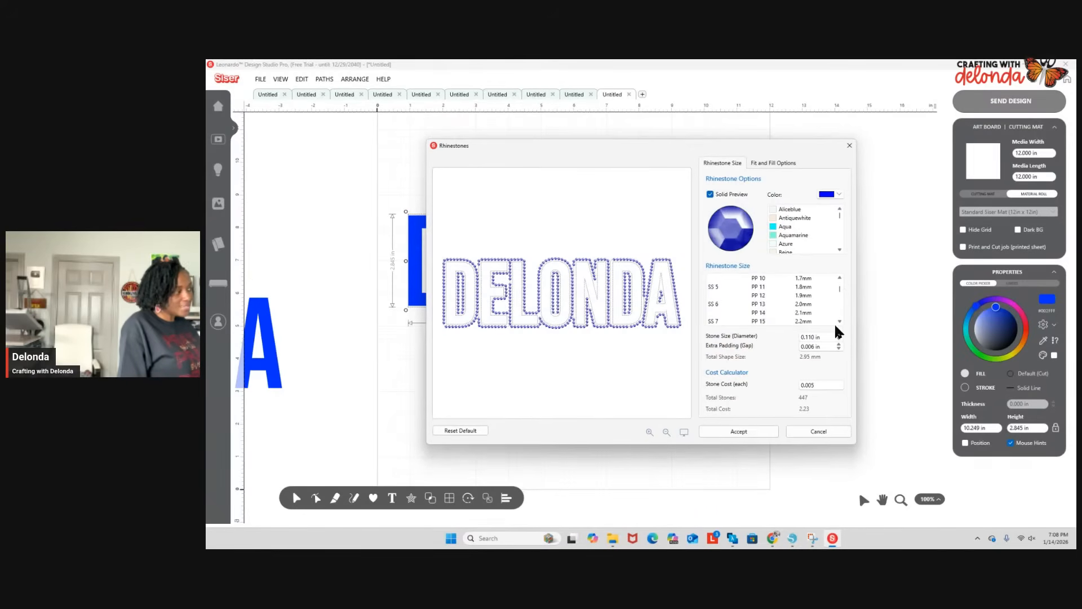
scroll(839, 321, down, 3)
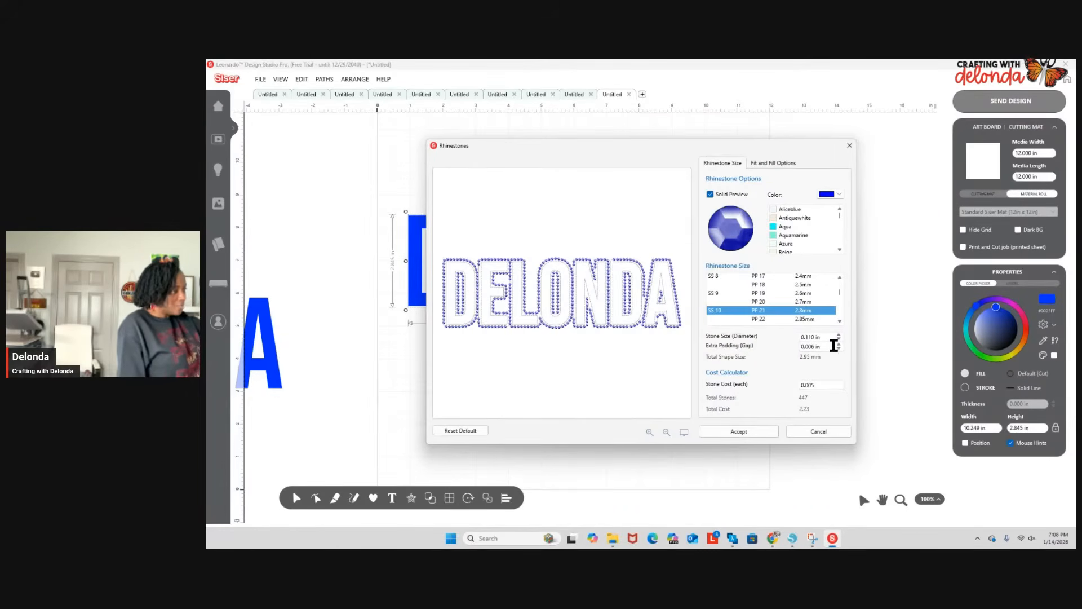
Set the offset of the Border Only rhinestones to 0.138 in, checking the stone placement in an enlarged preview.
click(765, 163)
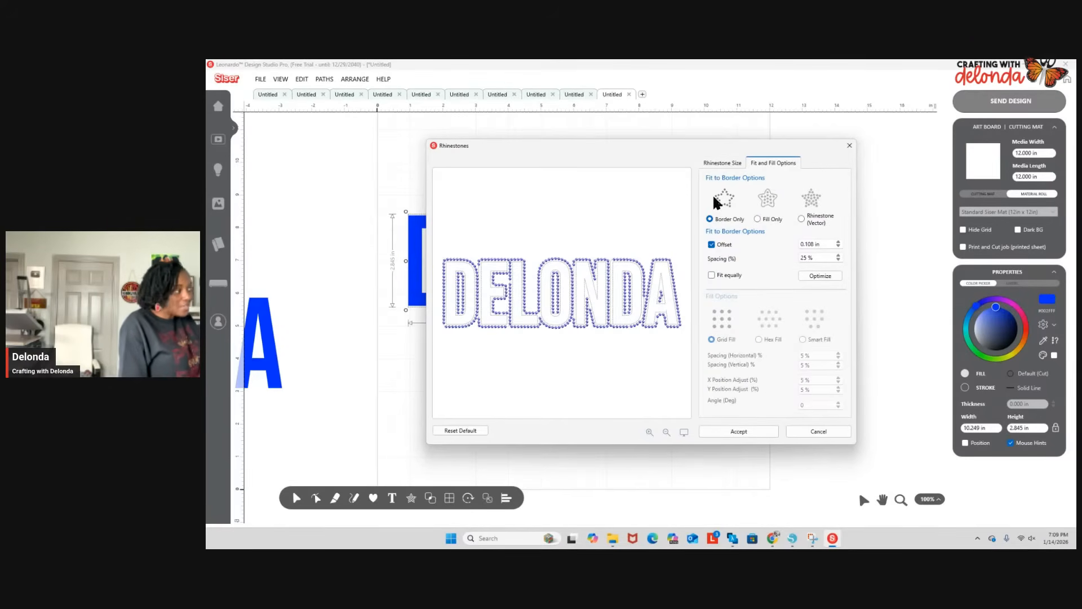
click(839, 241)
click(838, 241)
click(838, 241)
click(838, 242)
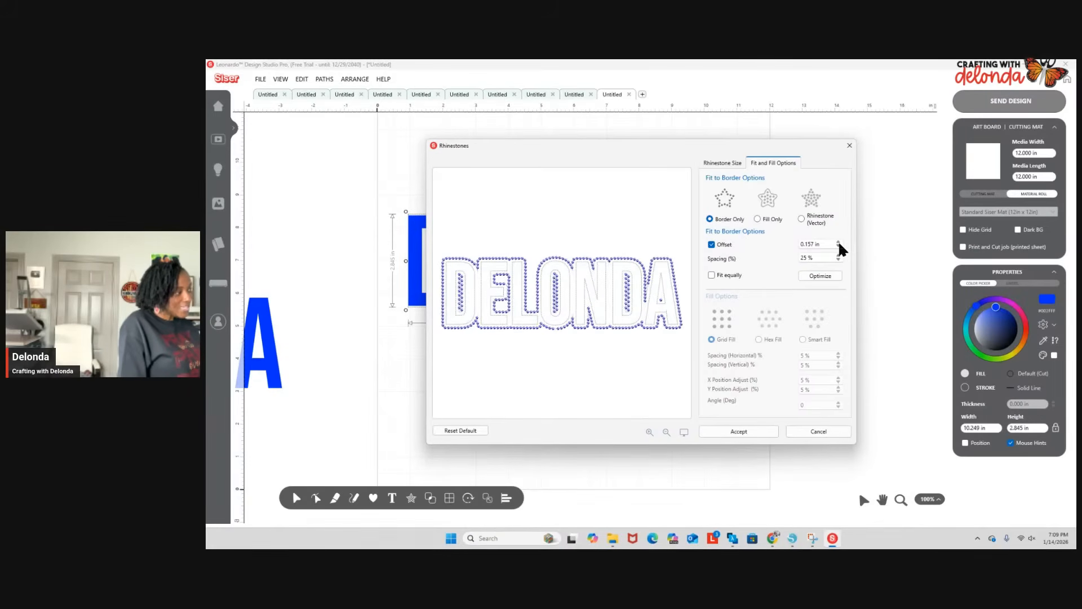
click(649, 432)
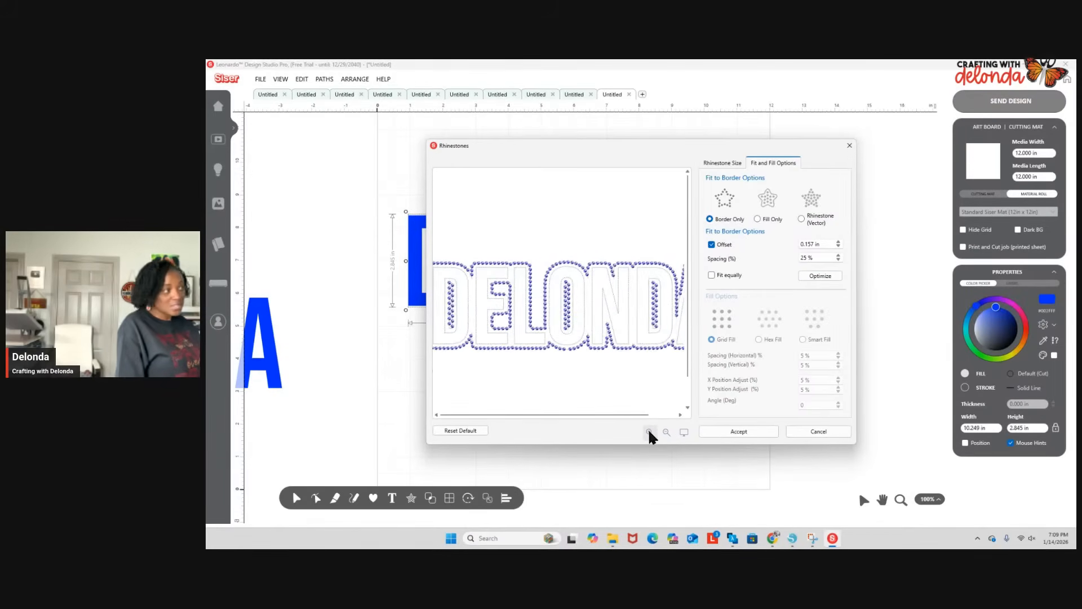
click(649, 432)
click(650, 432)
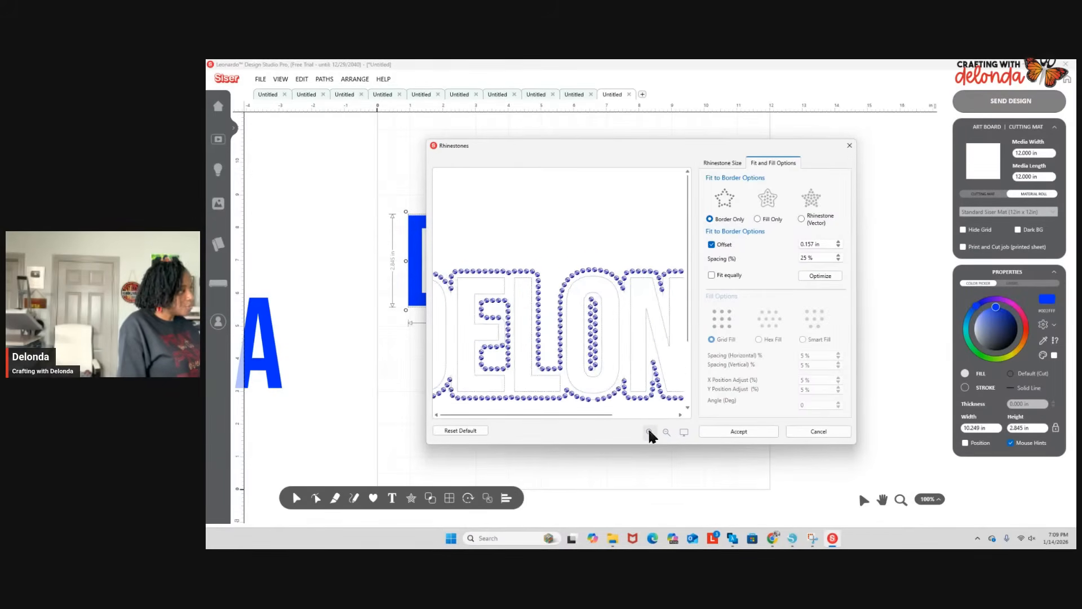
click(838, 246)
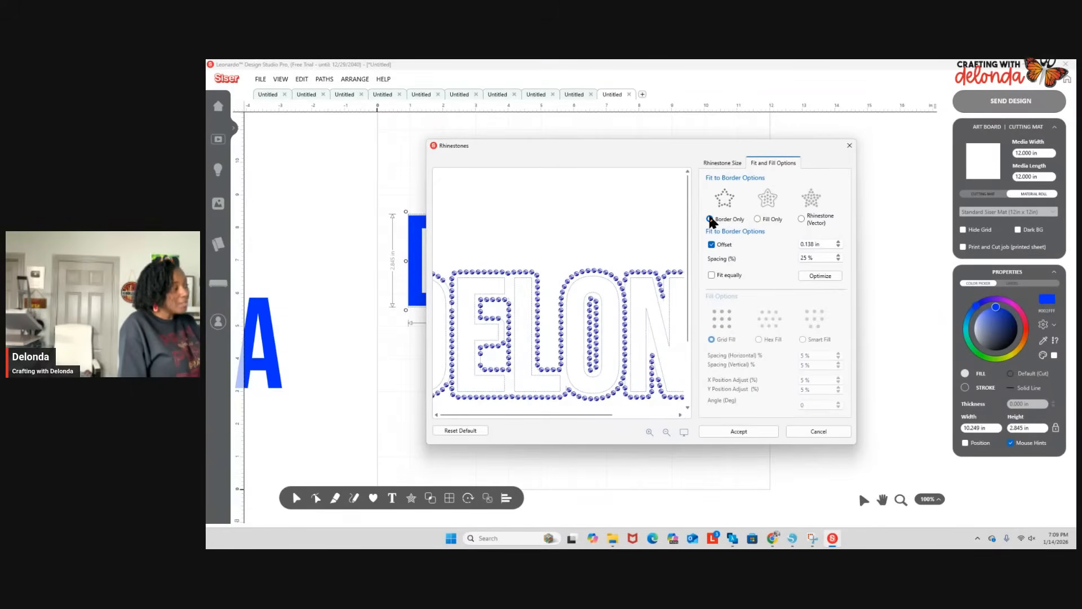
Switch from border-only stones to the Rhinestone (Vector) style and set the border spacing to 3 %.
click(758, 220)
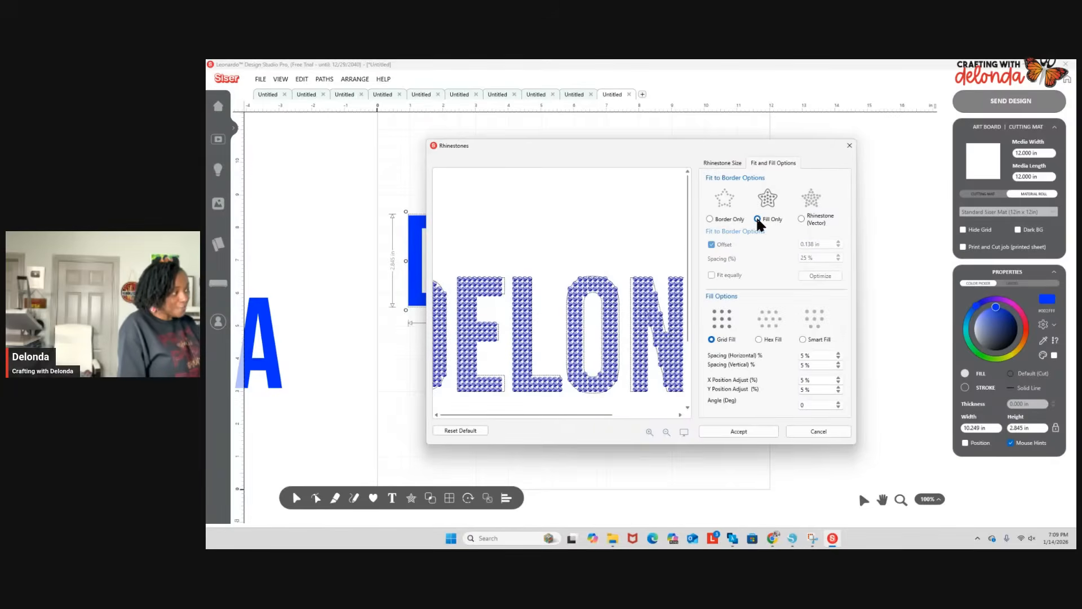
click(801, 219)
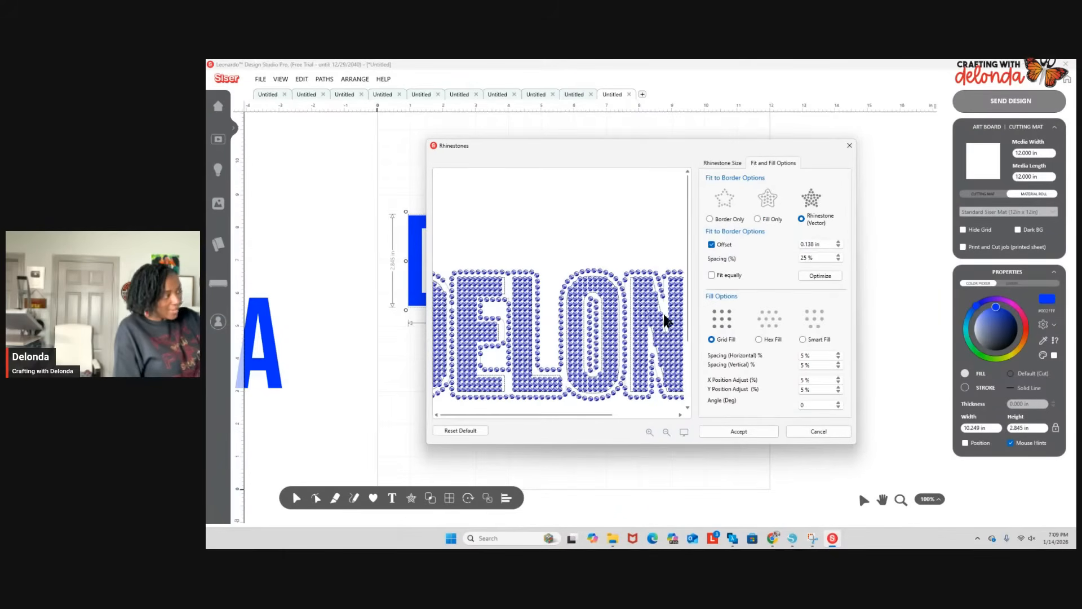
click(838, 259)
click(838, 260)
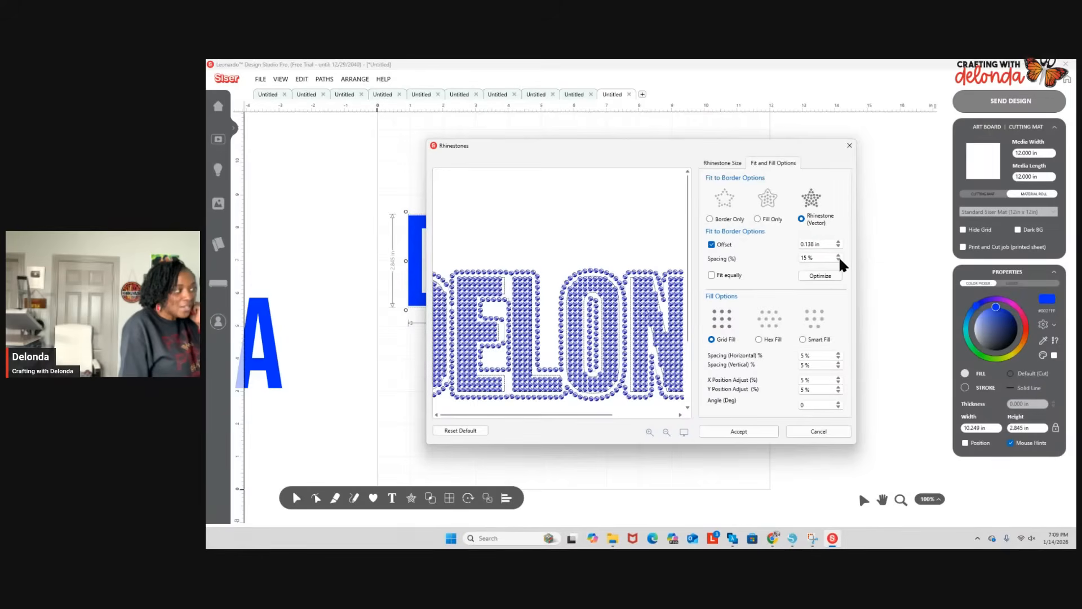
click(838, 260)
click(838, 259)
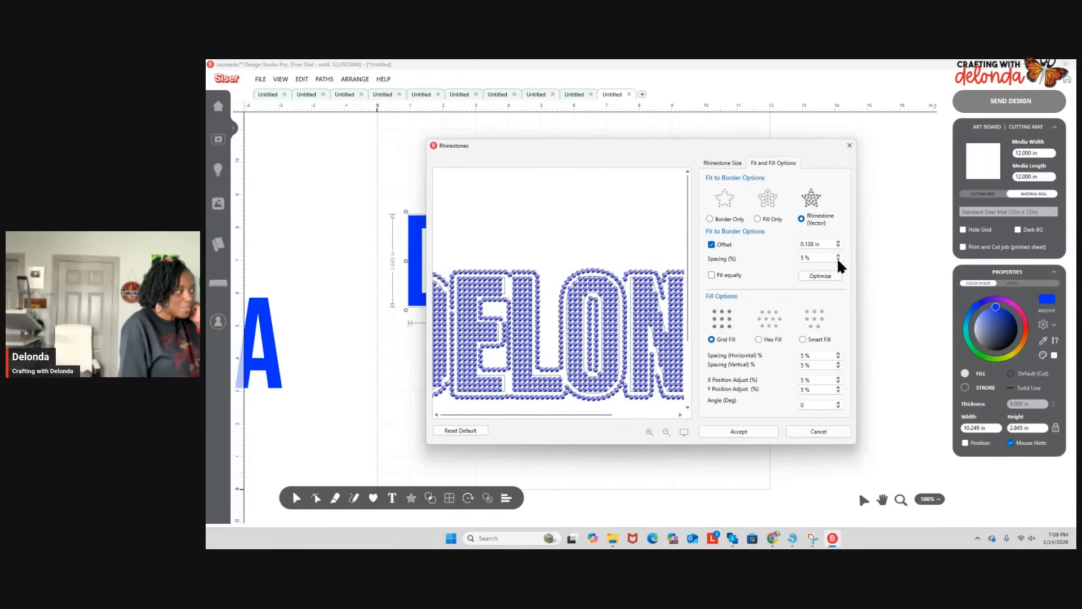
double_click(817, 258)
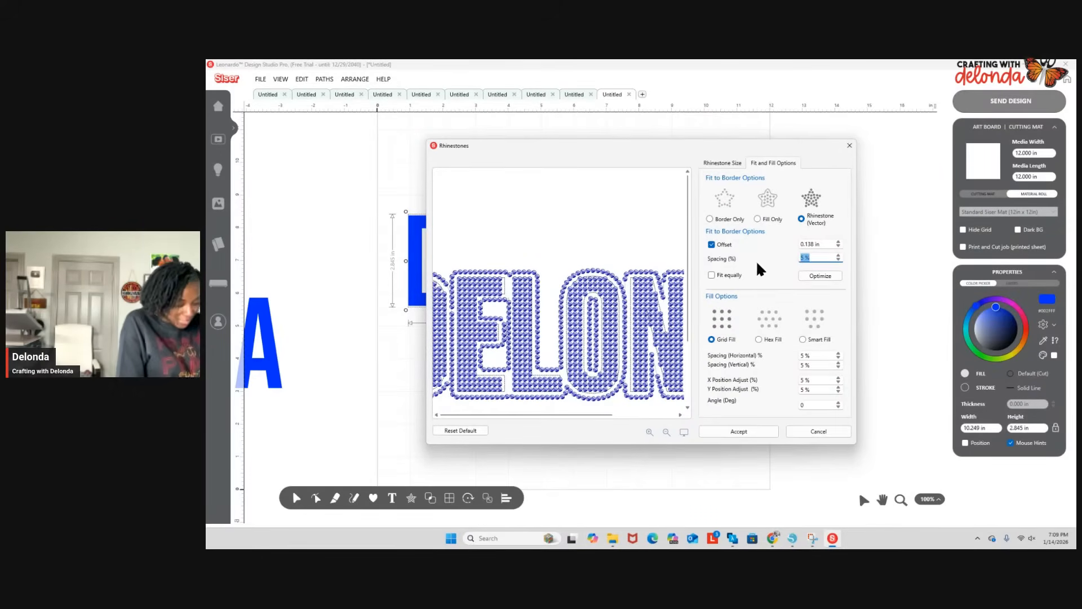
text(3)
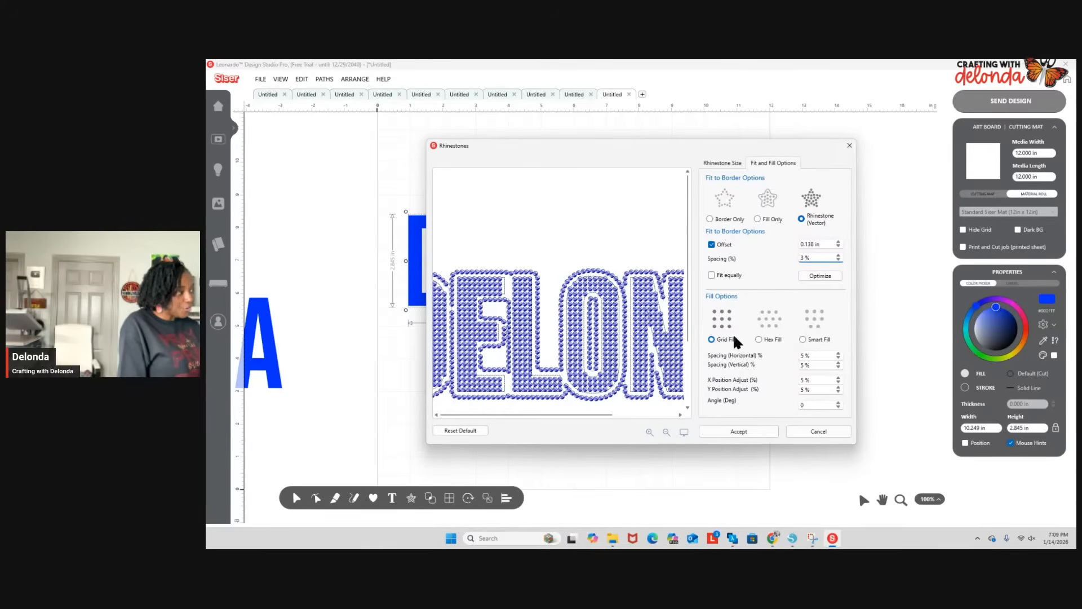
Try Hex Fill and Smart Fill for the stones inside the letters, with 20 % horizontal and vertical spacing.
click(758, 338)
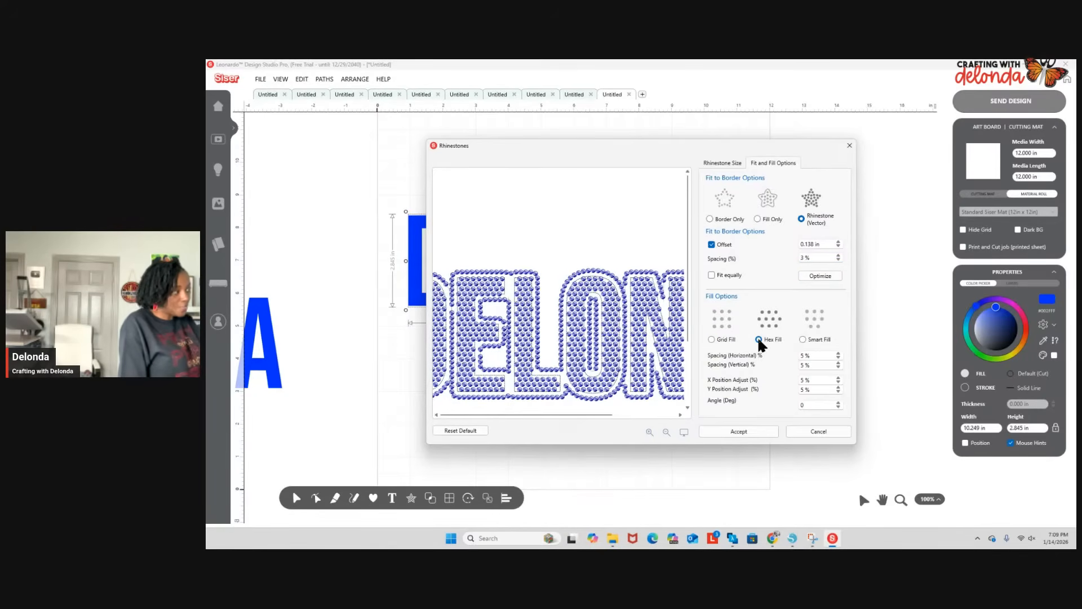
click(803, 340)
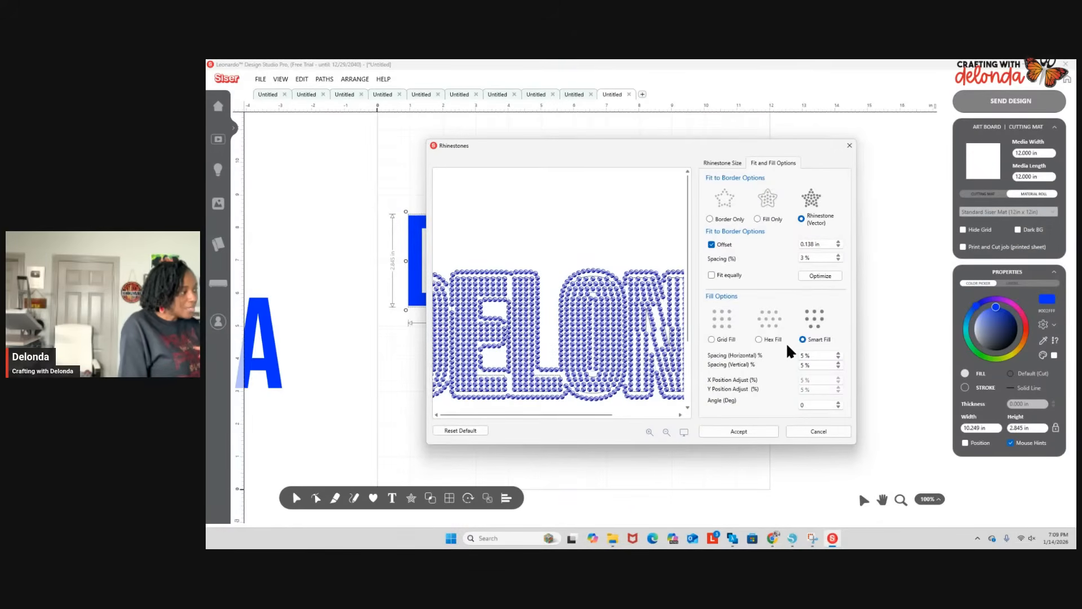
click(839, 353)
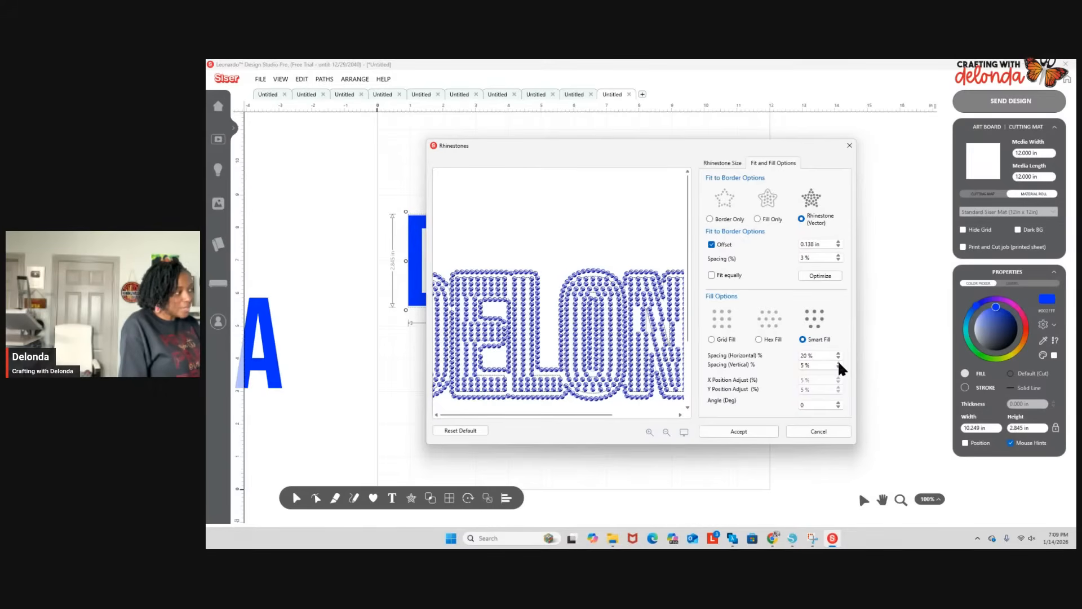
click(839, 362)
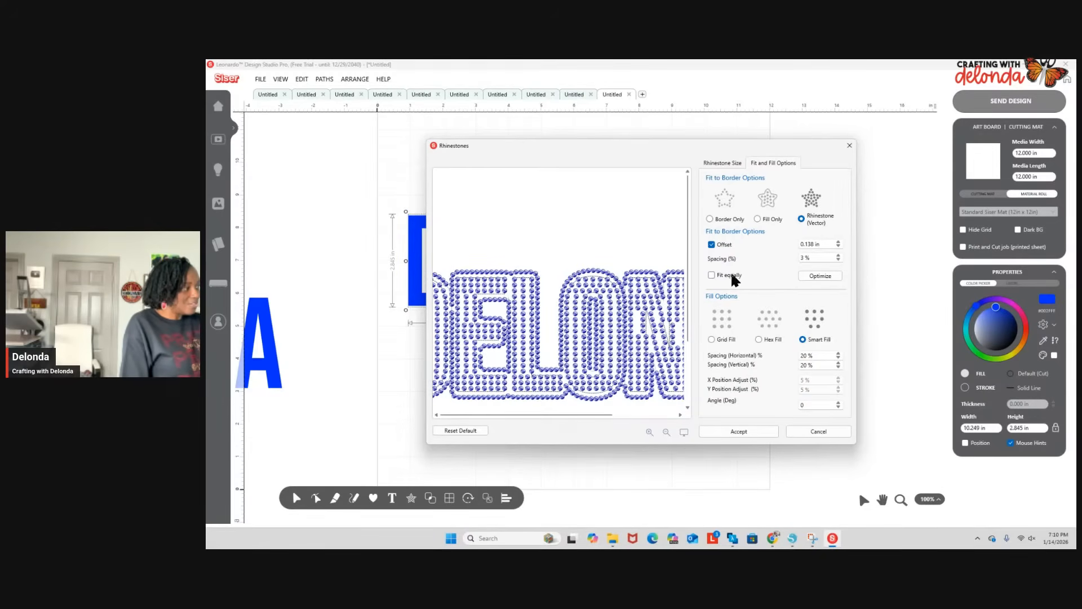
Change the rhinestones to Fill Only and compare Grid Fill with Hex Fill in the enlarged letter preview.
click(712, 338)
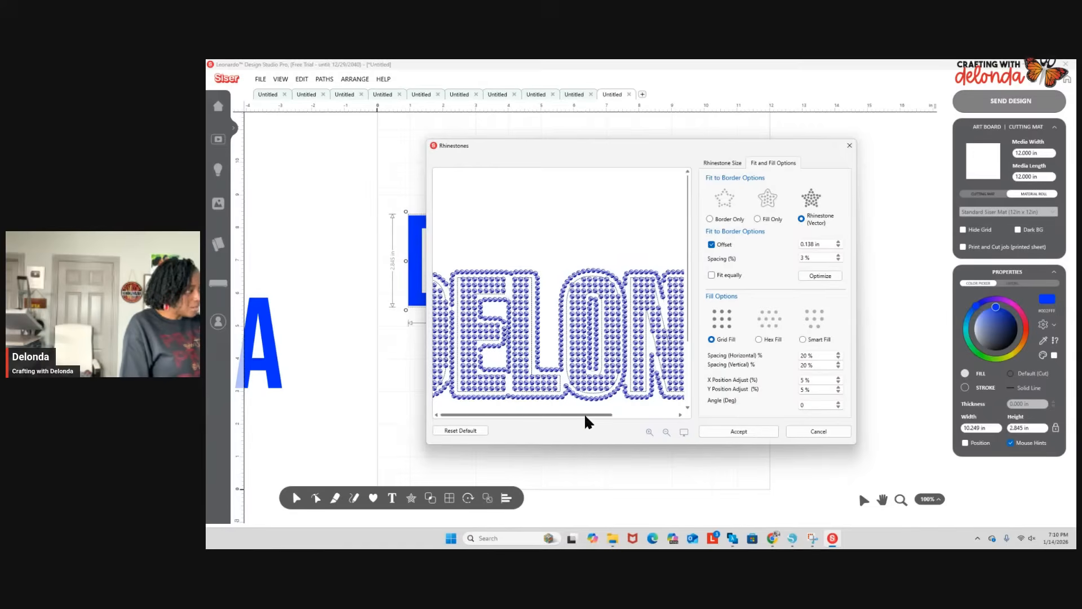
drag(584, 414, 511, 426)
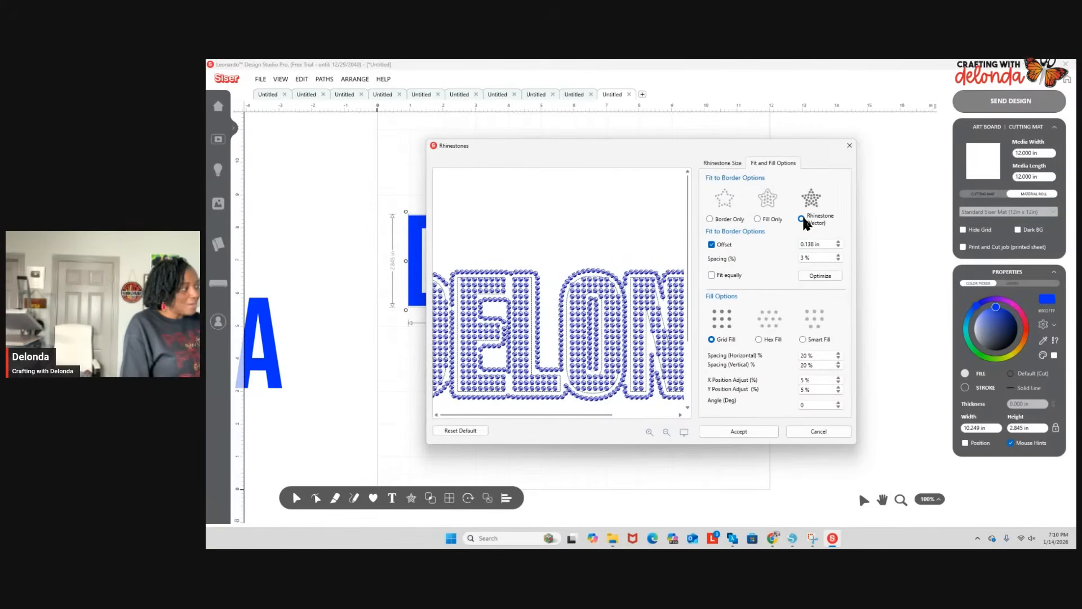
click(758, 217)
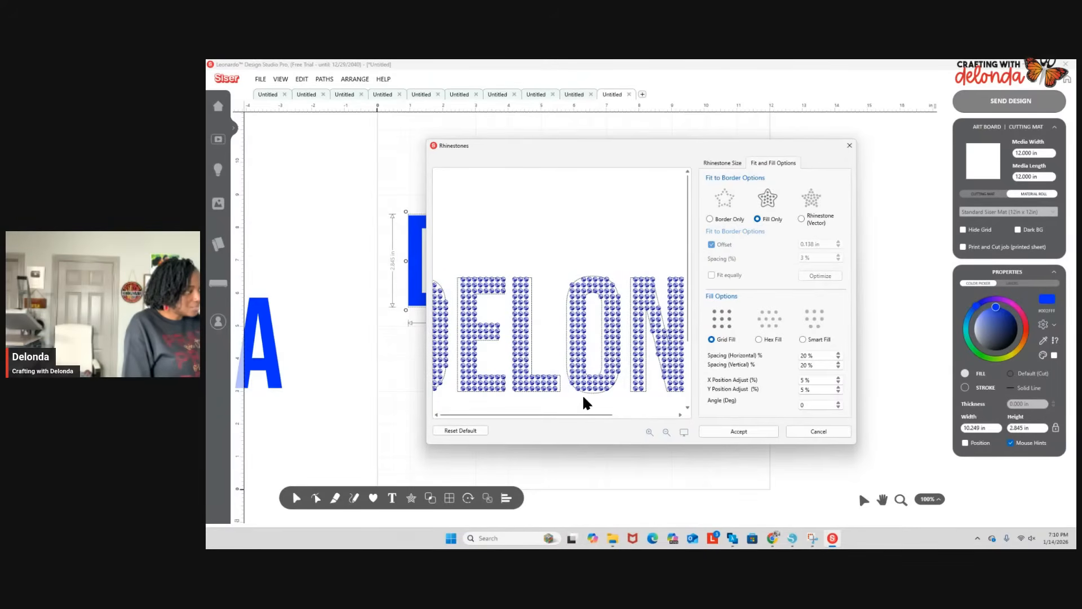
click(759, 340)
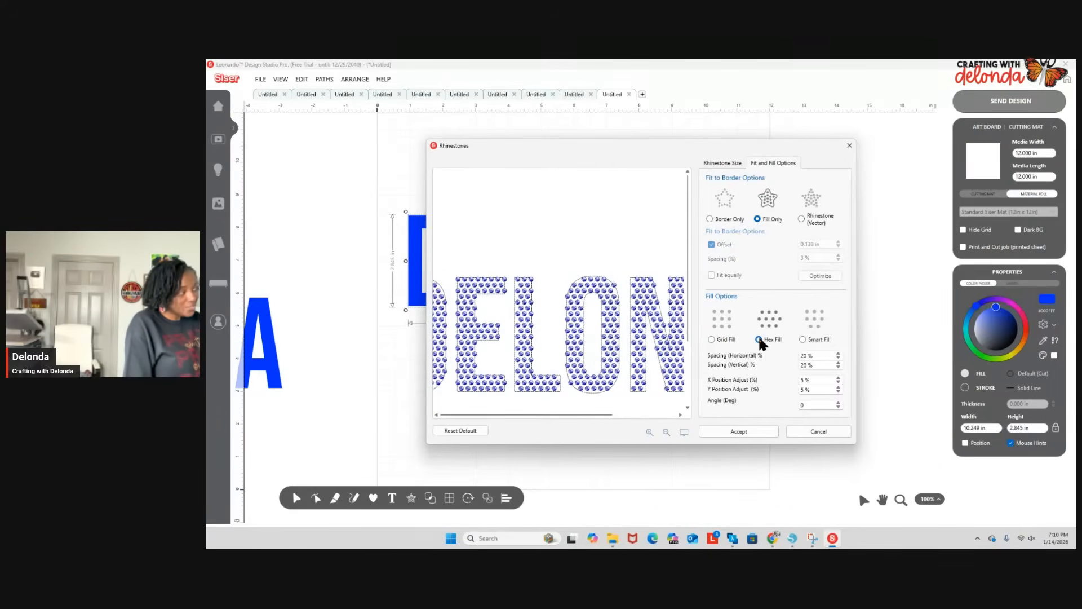
click(650, 432)
scroll(646, 389, down, 3)
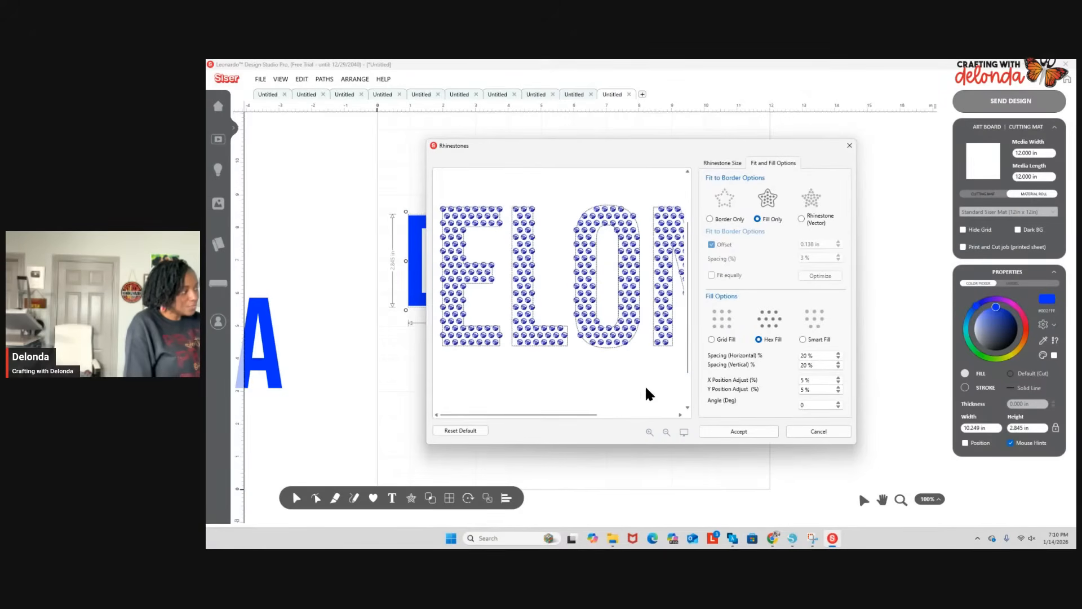
drag(540, 415, 595, 415)
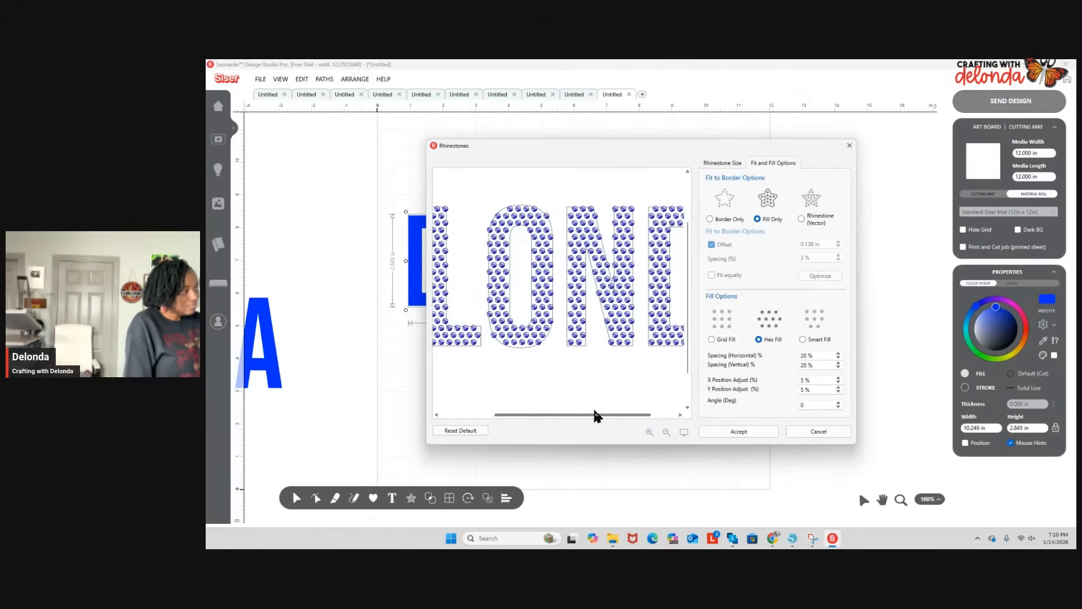
Apply Smart Fill to the letters with 15 % horizontal and 5 % vertical spacing.
click(802, 339)
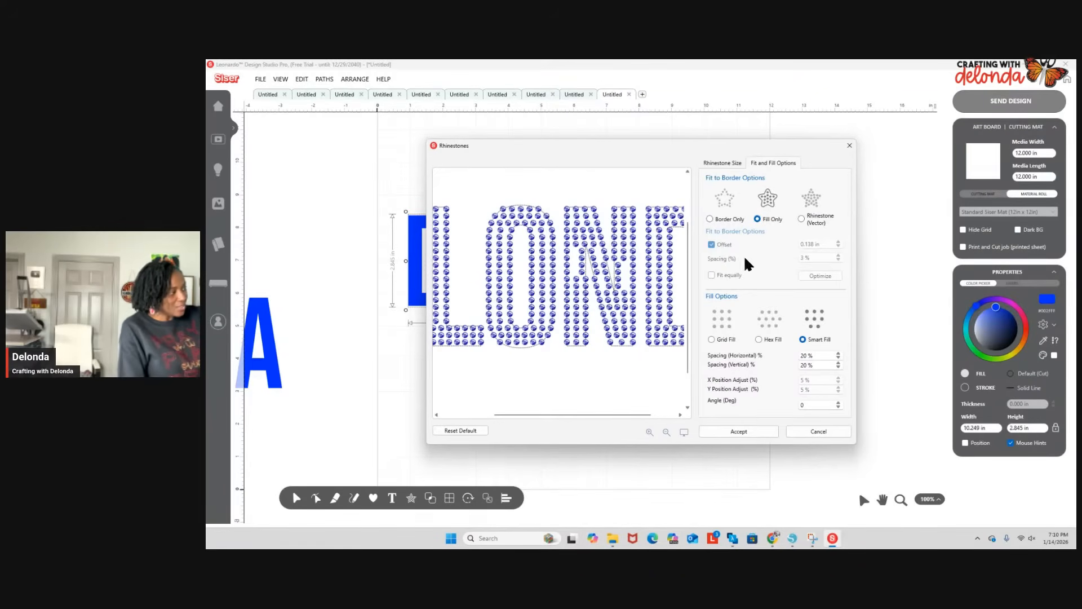
click(838, 358)
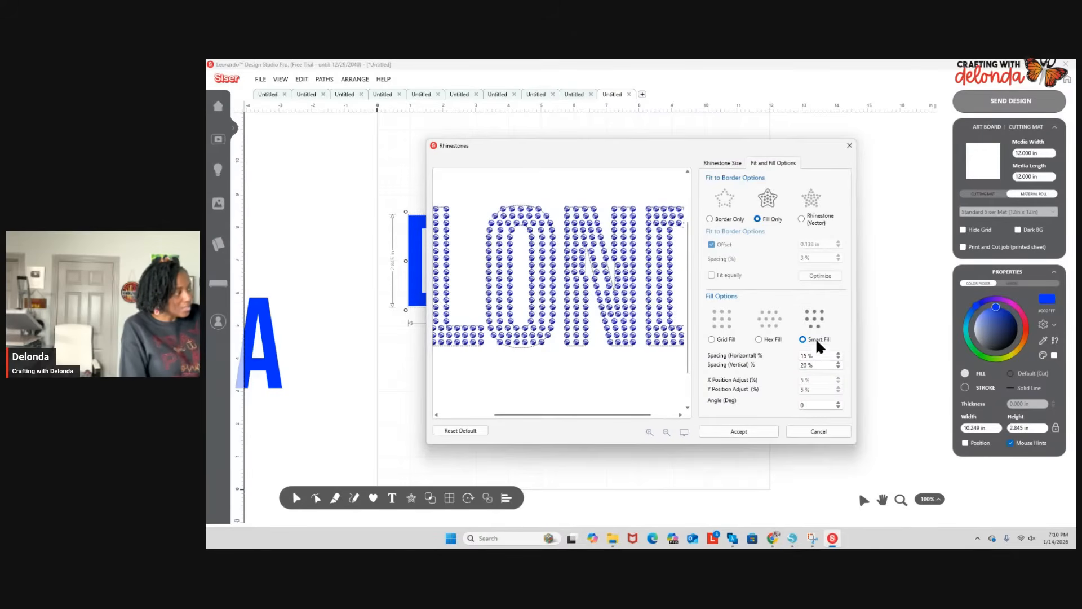
click(838, 367)
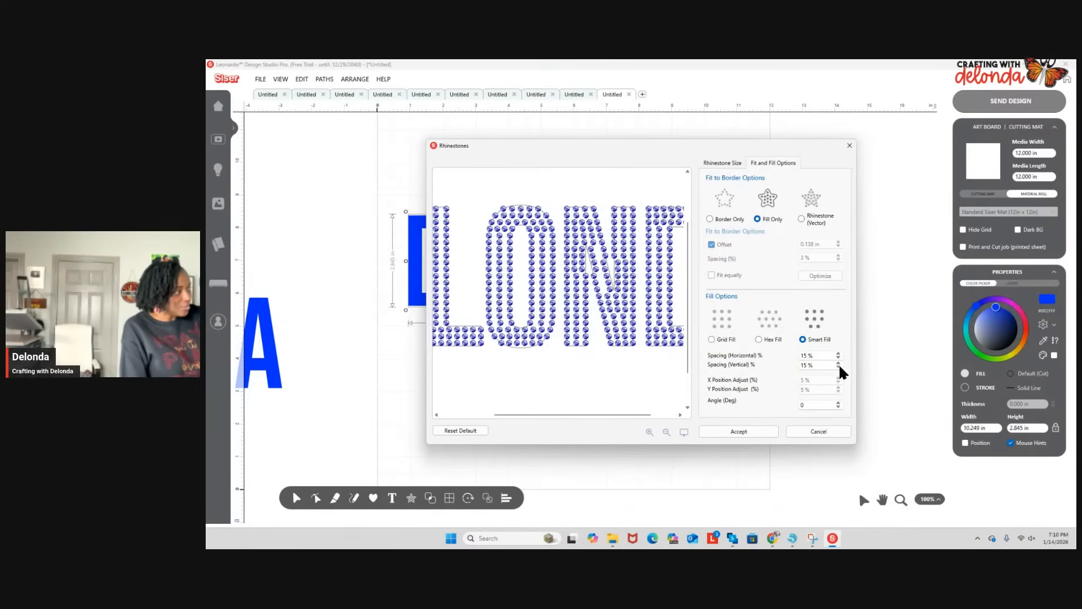
click(838, 367)
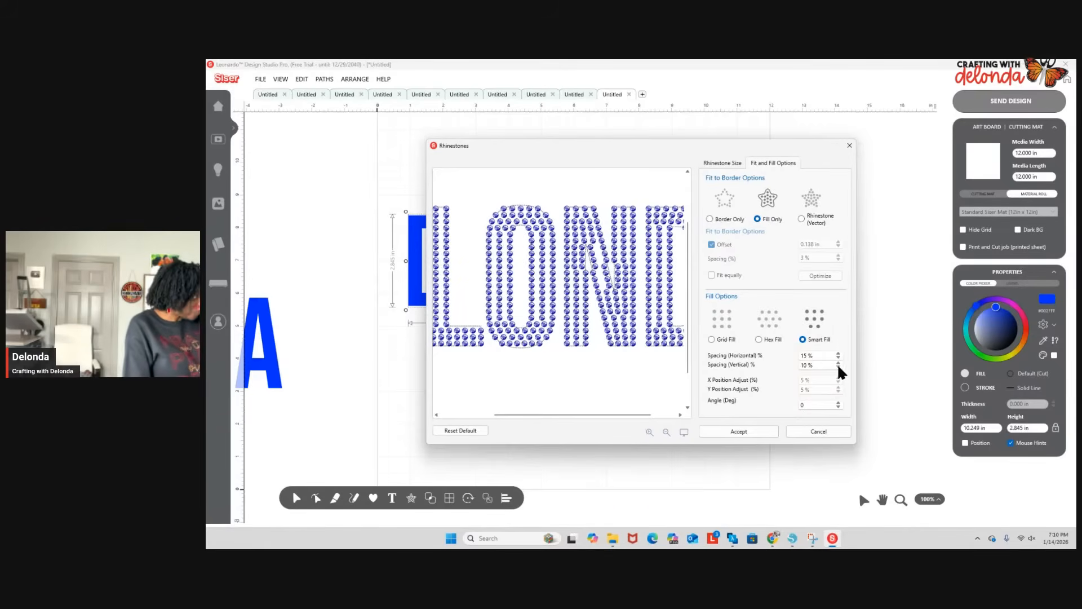
click(838, 367)
click(838, 367)
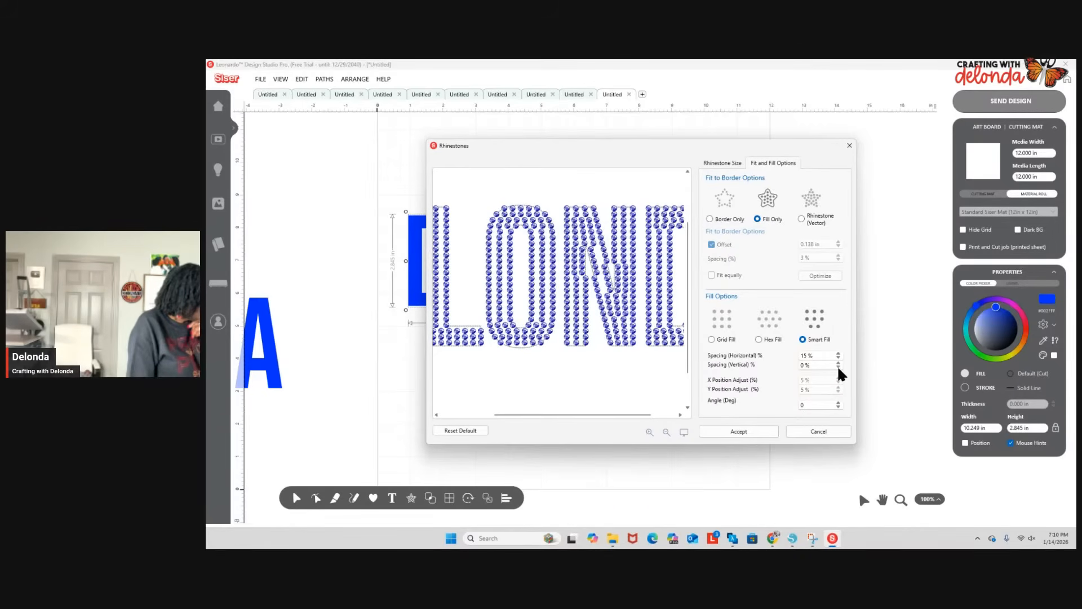
click(838, 362)
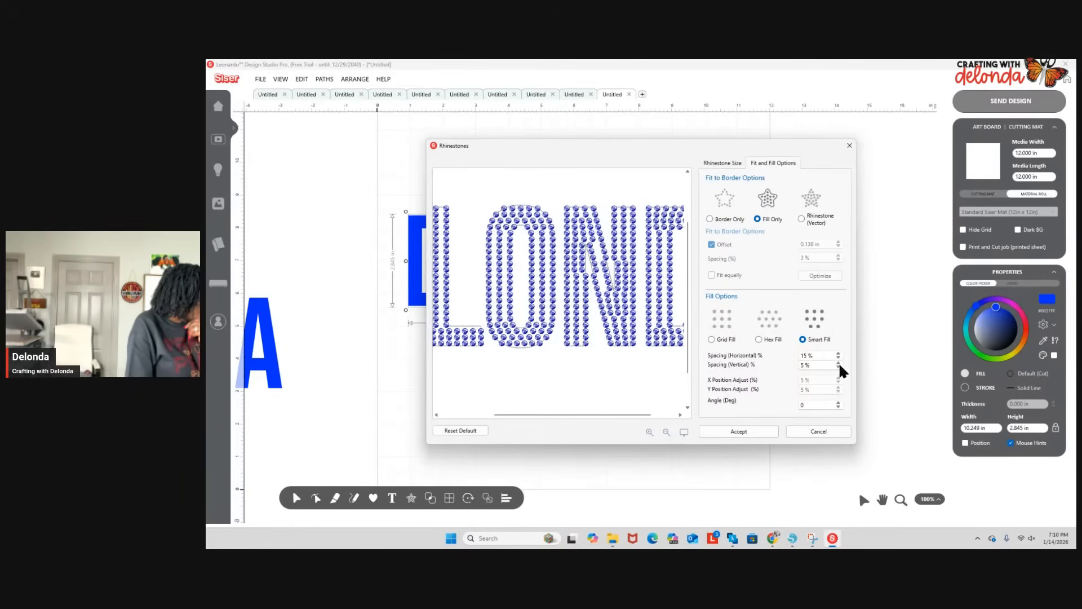
Try a 5-degree Smart Fill angle, and set the horizontal spacing to 3 % with the angle back at 0.
click(839, 402)
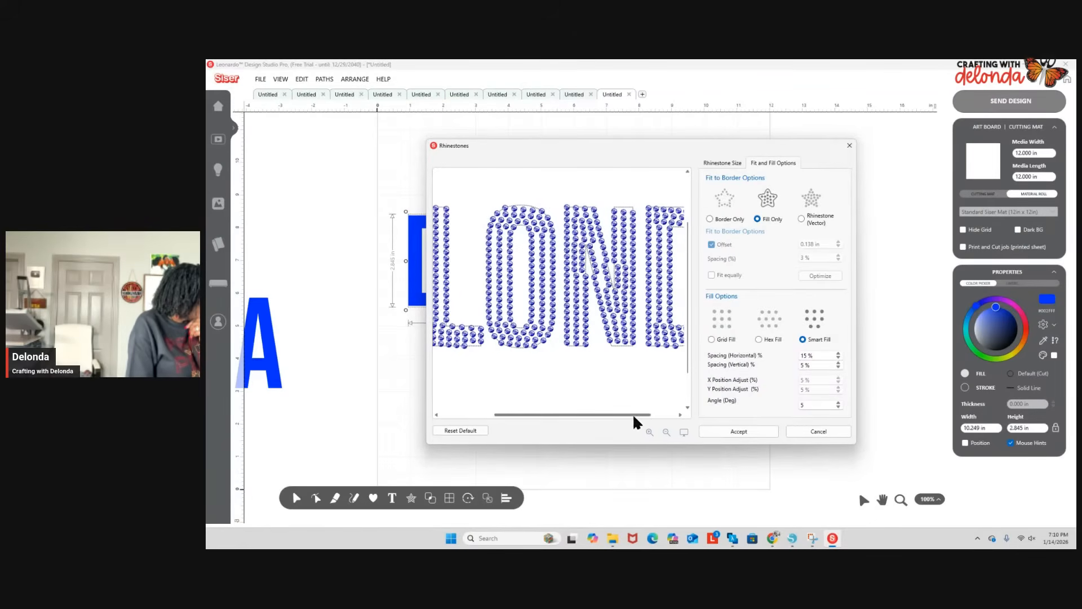
drag(632, 414, 664, 414)
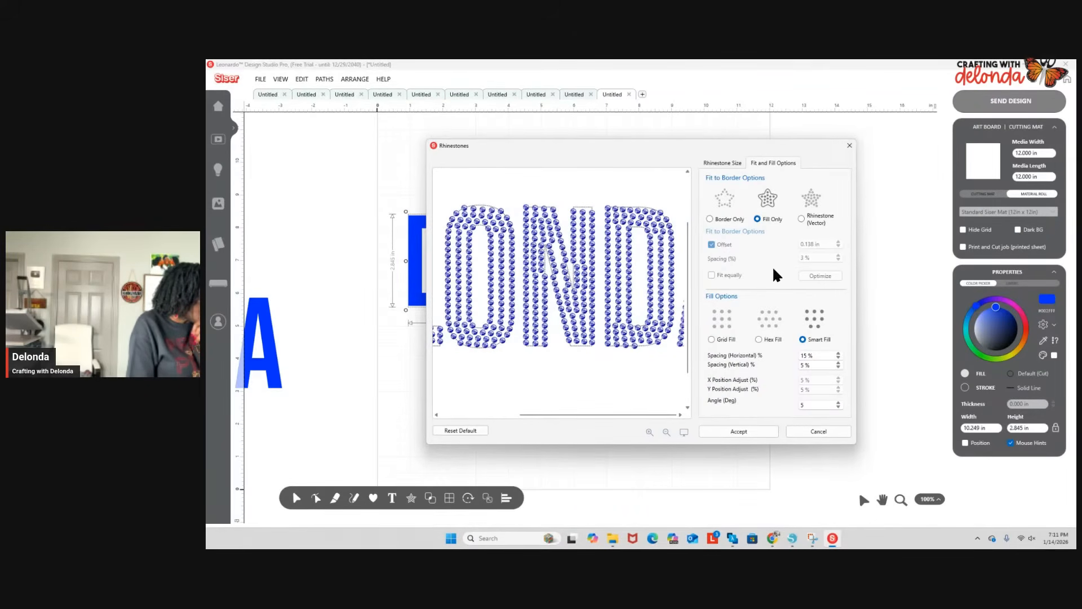
click(838, 354)
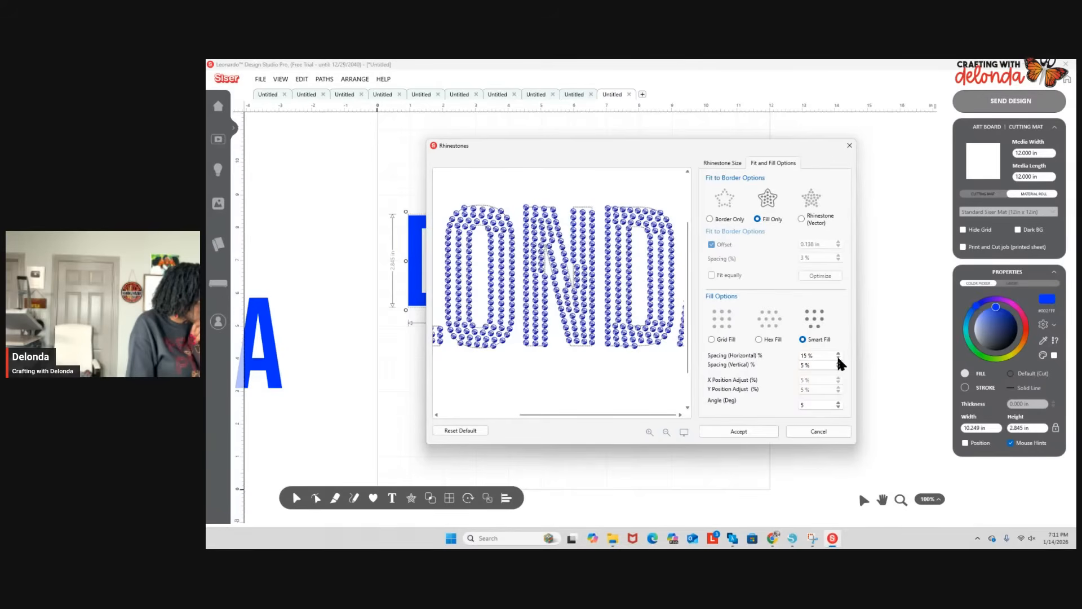
click(838, 358)
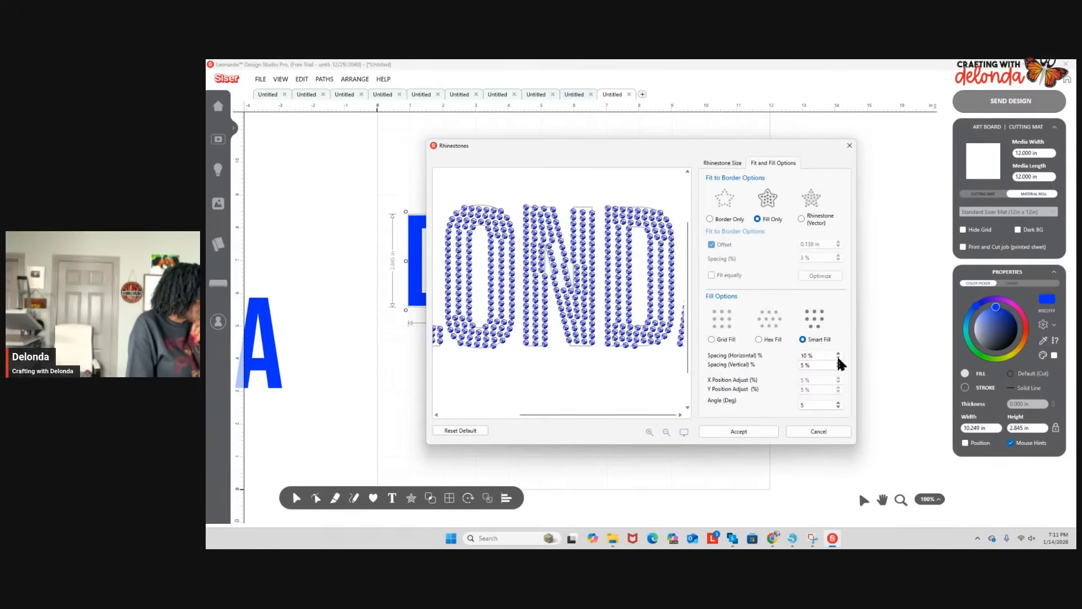
click(838, 358)
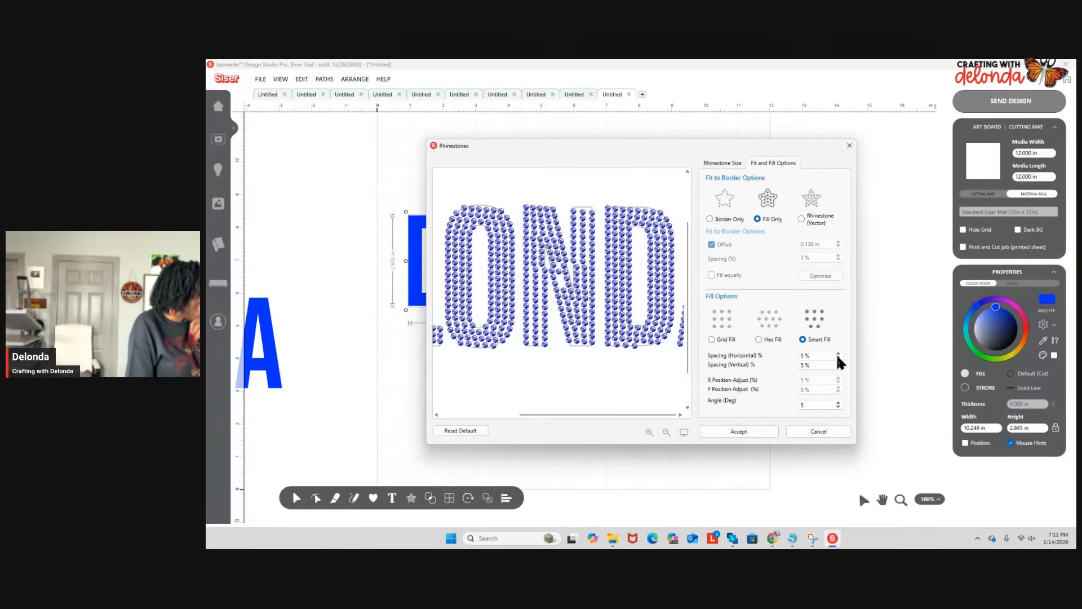
drag(812, 356, 779, 361)
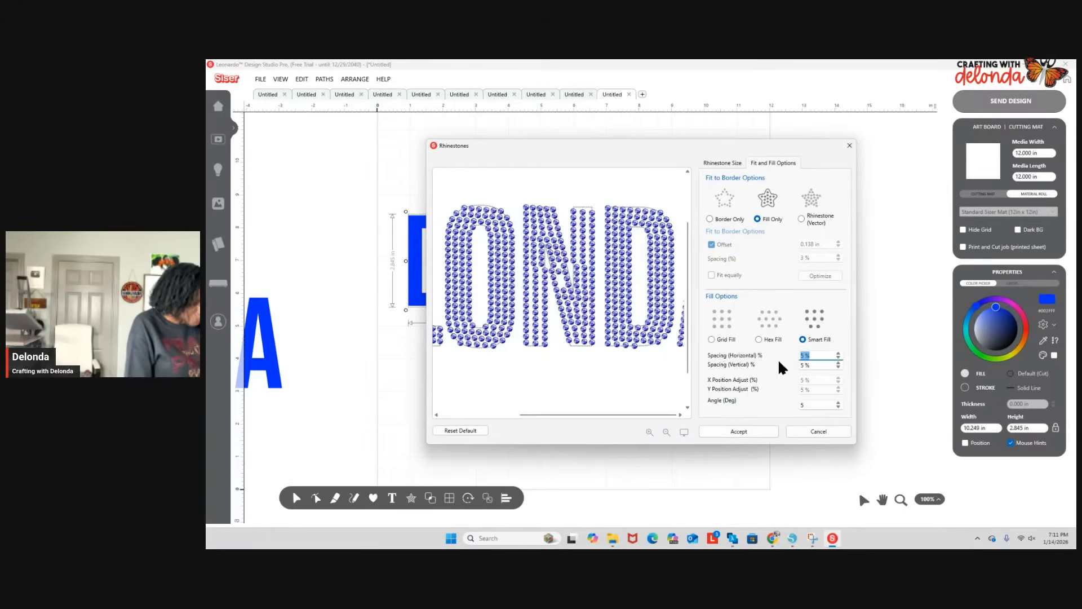
text(3)
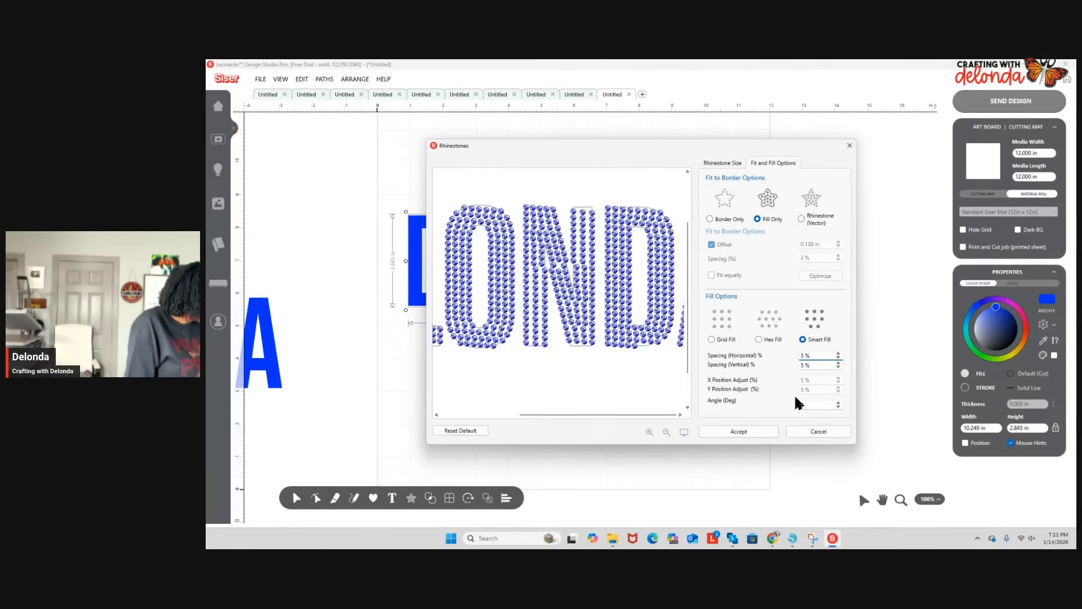
click(839, 407)
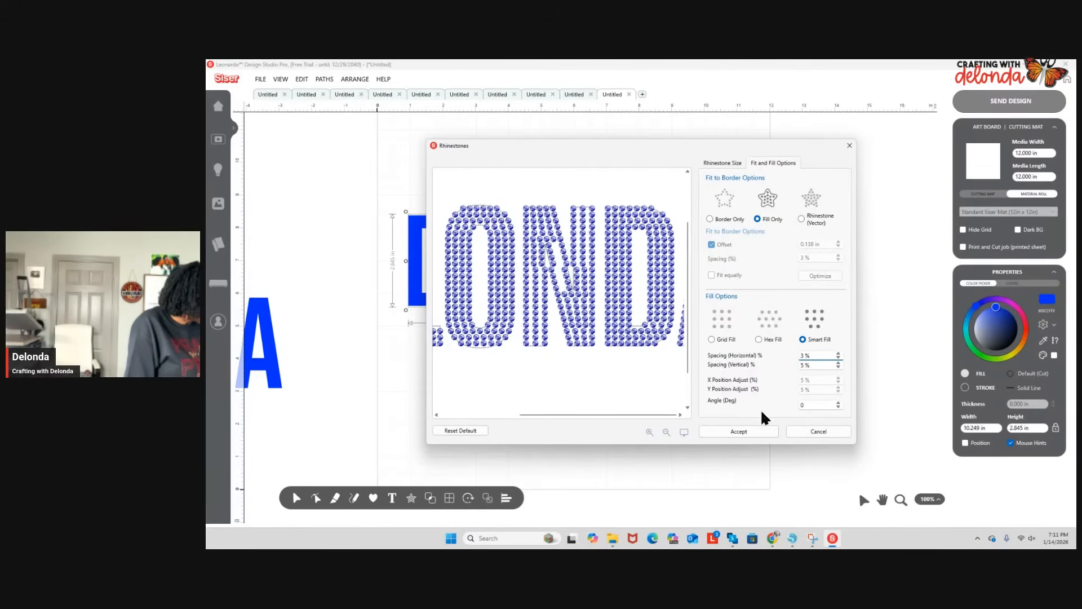
drag(640, 421, 563, 422)
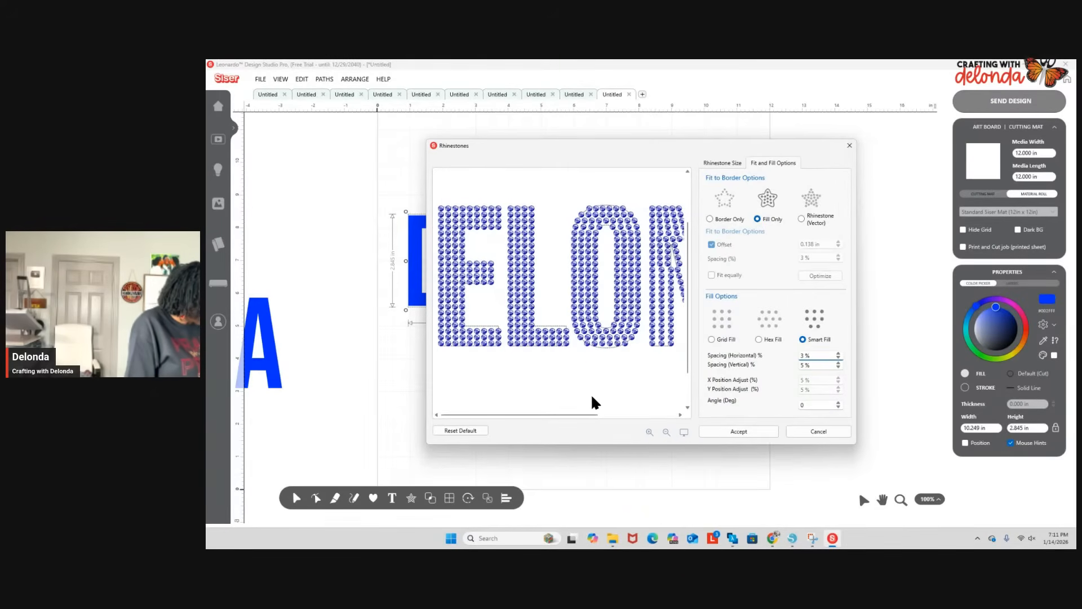
Compare Hex Fill with Grid Fill in the letter preview and discard the rhinestone settings.
click(758, 339)
click(712, 340)
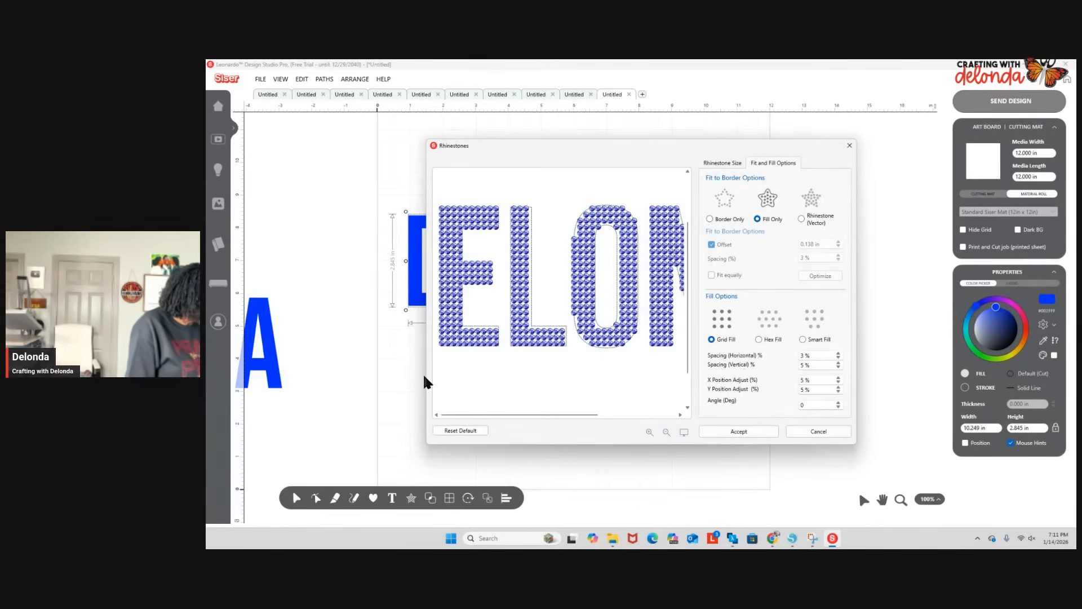
mouse_move(499, 415)
mouse_down()
mouse_move(607, 415)
mouse_move(478, 416)
mouse_up()
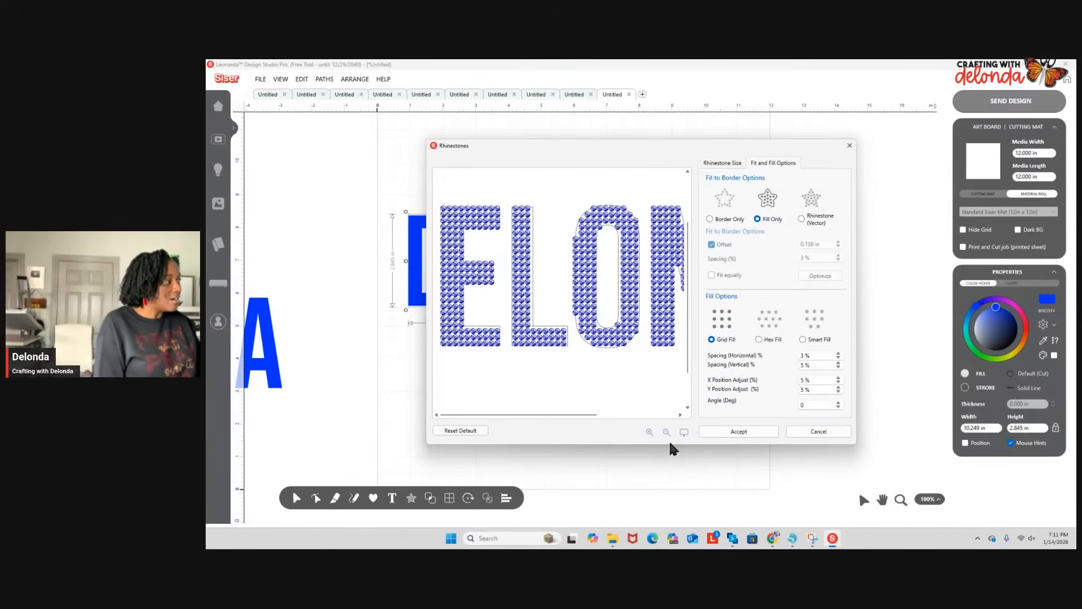
click(813, 432)
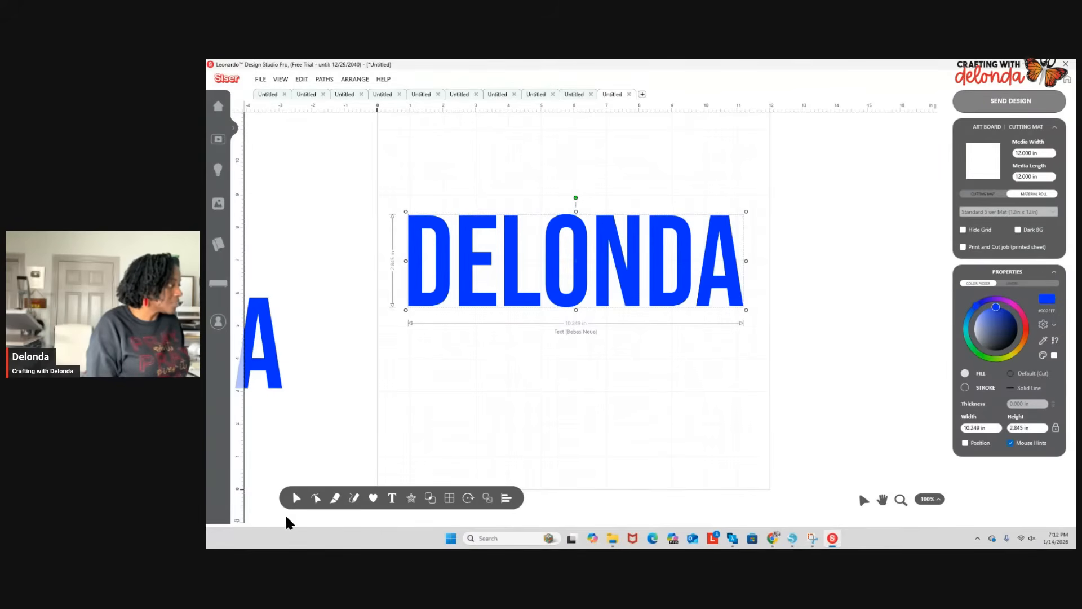
mouse_move(356, 502)
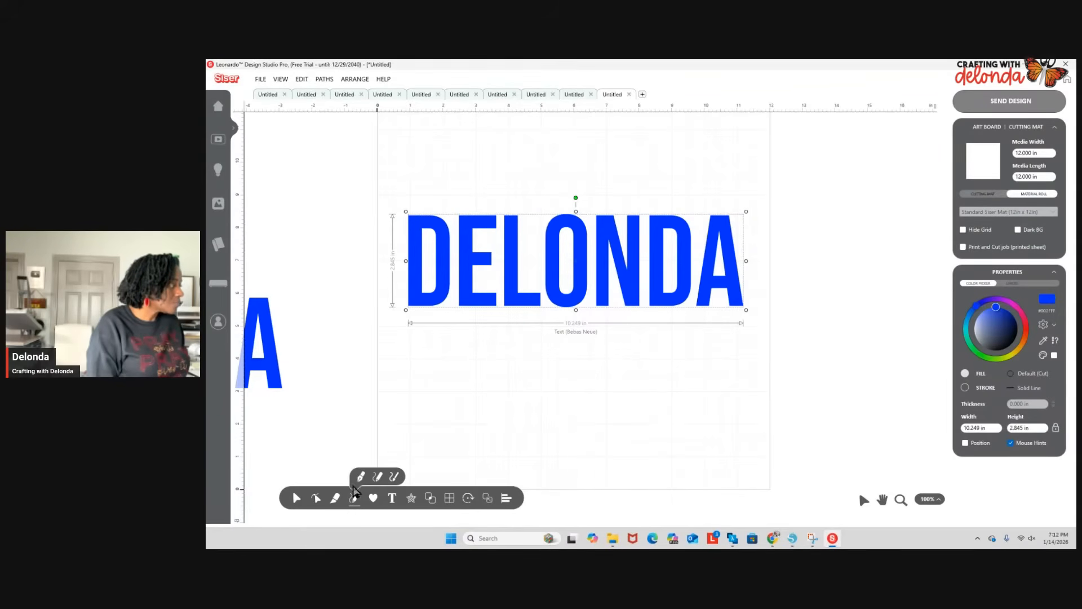
click(382, 480)
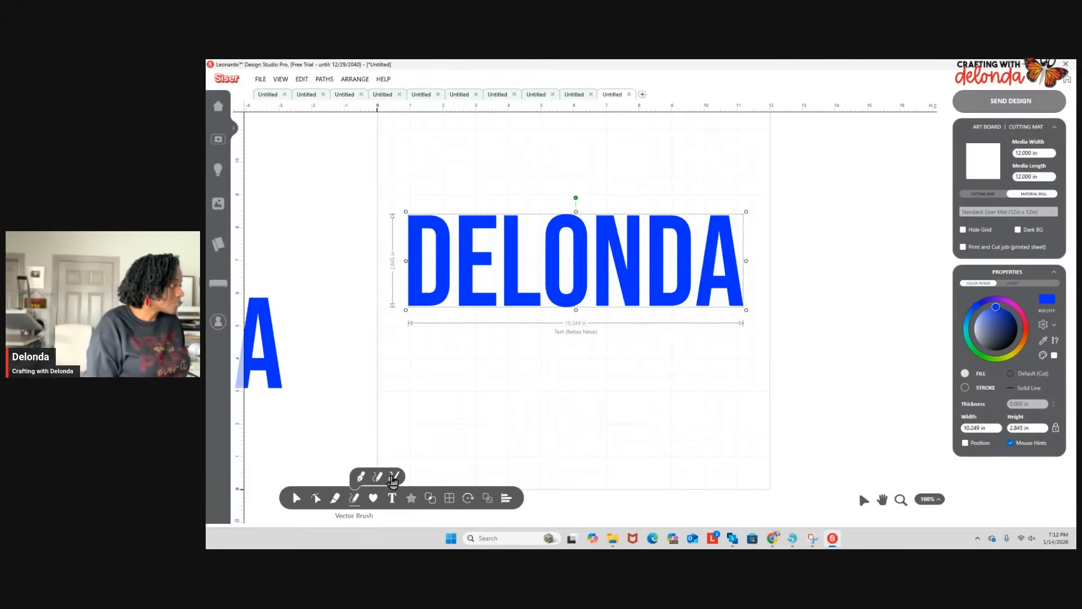
click(359, 478)
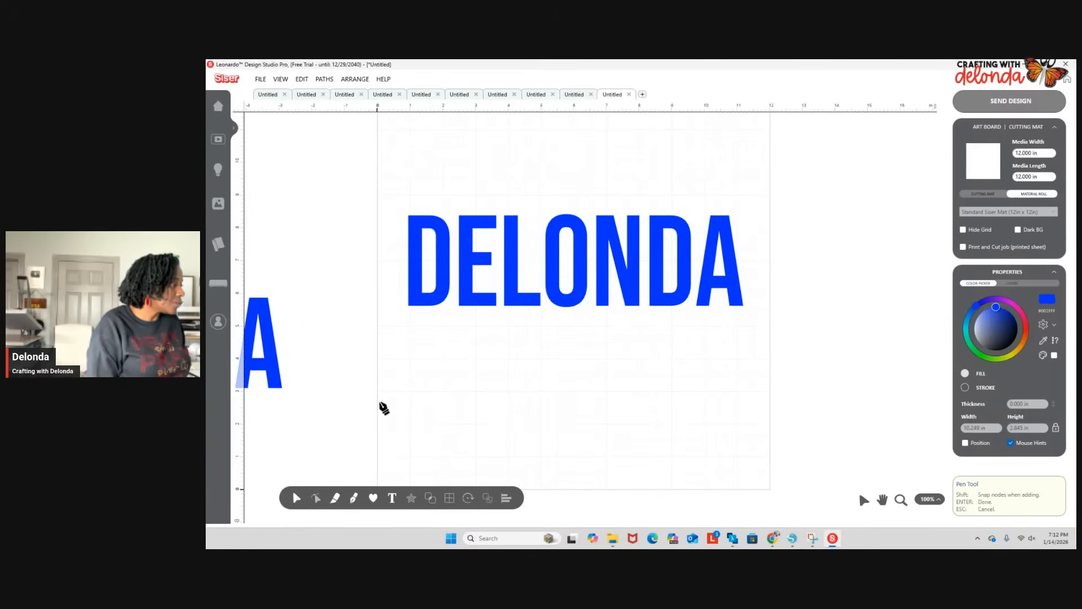
drag(379, 401, 445, 418)
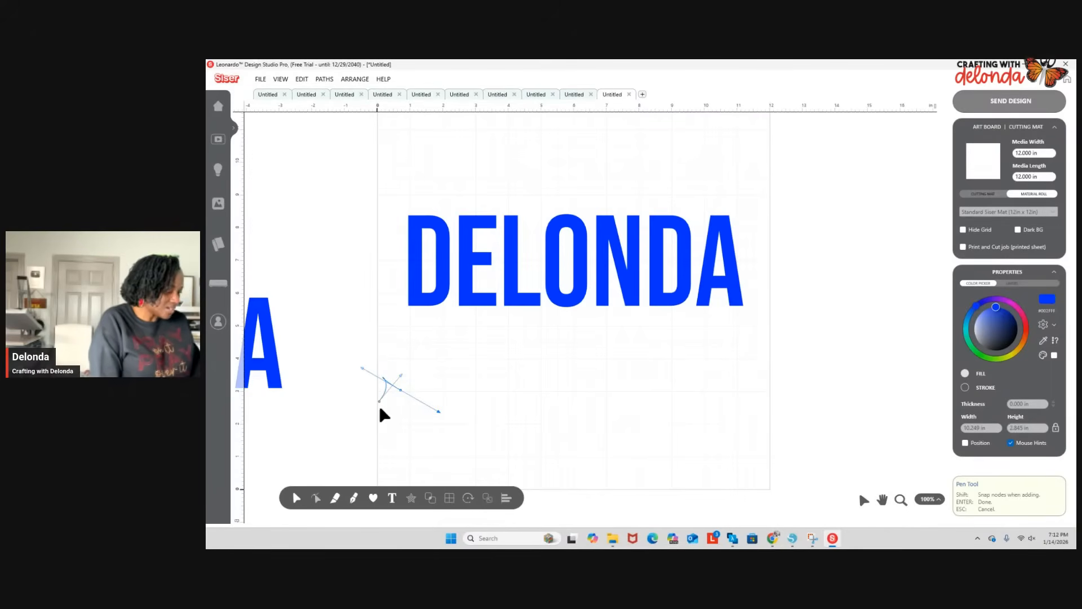
key(Escape)
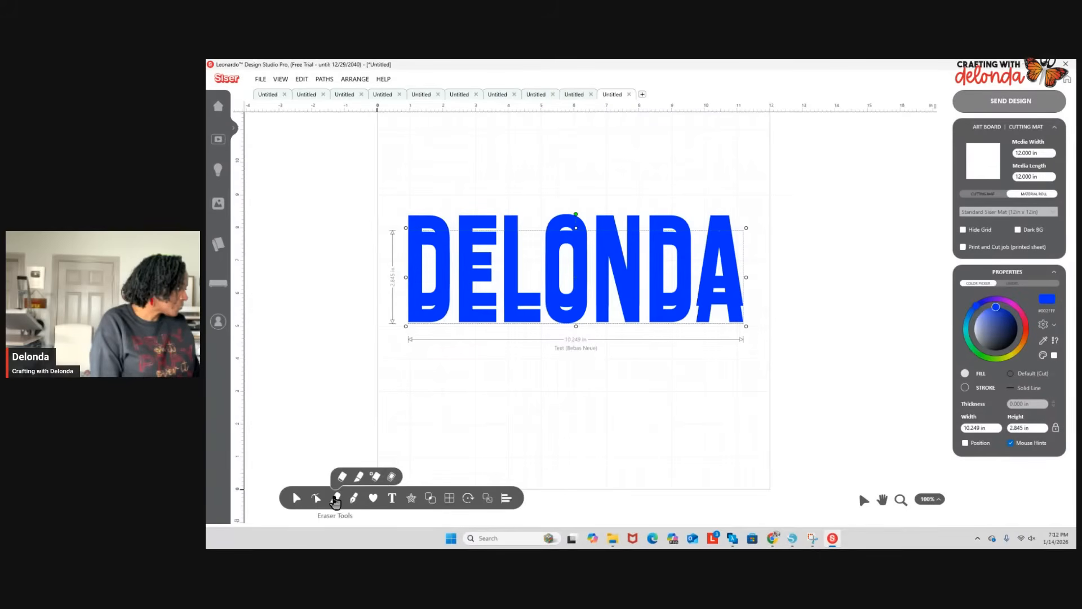
Draw a freehand wavy curve about 10 in wide and 0.96 in high below the name text.
mouse_move(353, 503)
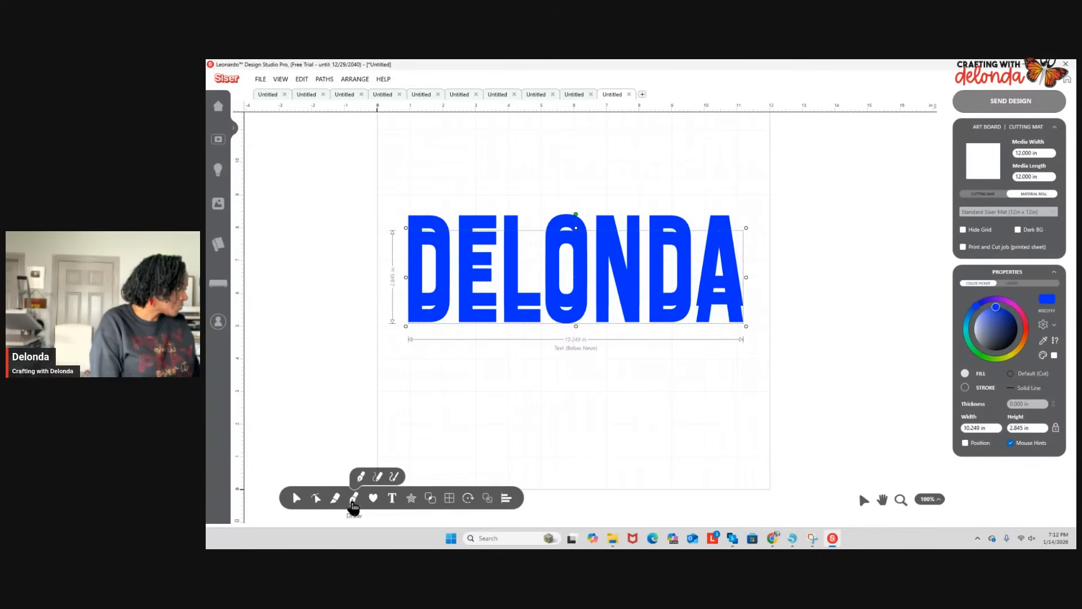
click(394, 476)
mouse_move(397, 409)
mouse_down()
mouse_move(417, 383)
mouse_move(449, 396)
mouse_move(473, 378)
mouse_move(498, 392)
mouse_move(539, 380)
mouse_move(566, 398)
mouse_move(586, 386)
mouse_move(724, 398)
mouse_up()
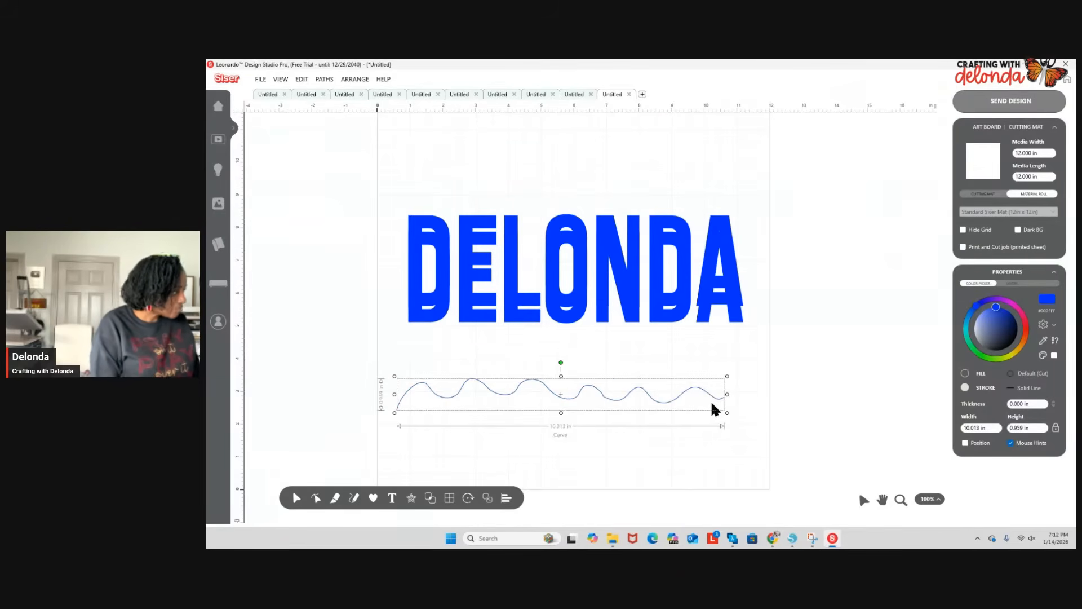
click(507, 498)
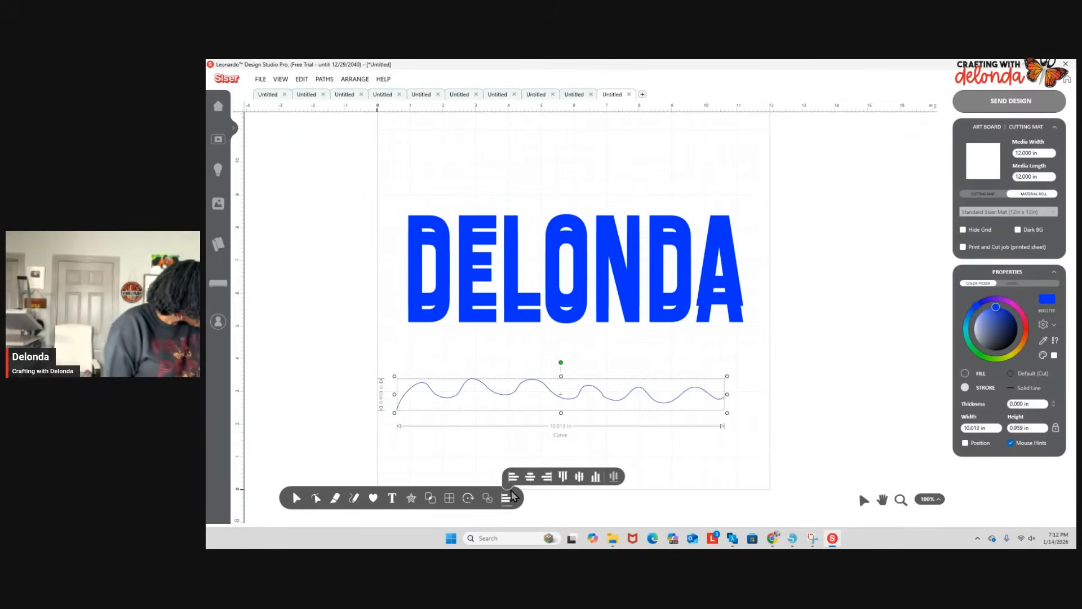
Thicken the wavy curve's stroke to 0.487 in.
click(656, 420)
click(660, 400)
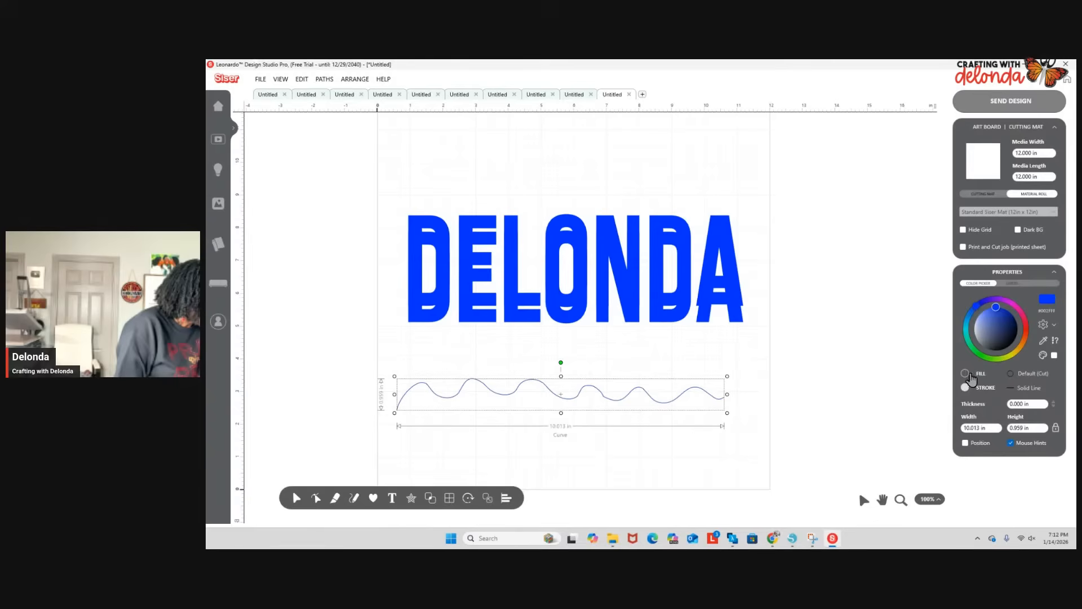
click(1054, 402)
click(1053, 401)
click(1054, 401)
click(1054, 402)
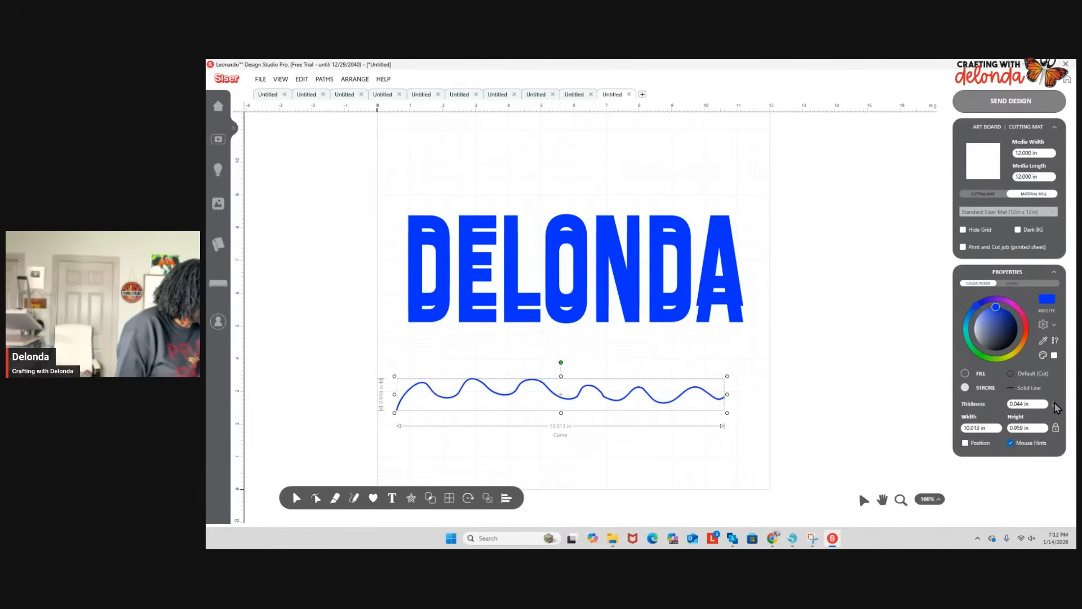
click(1054, 403)
click(1054, 403)
click(1054, 402)
click(1054, 403)
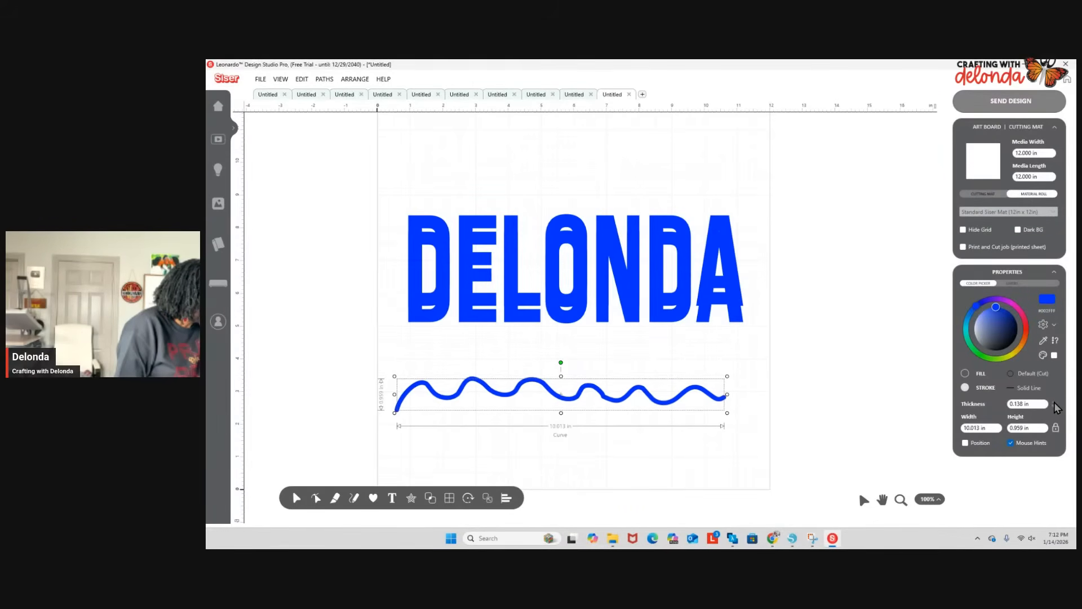
click(1054, 403)
click(1054, 402)
click(1055, 402)
click(1054, 402)
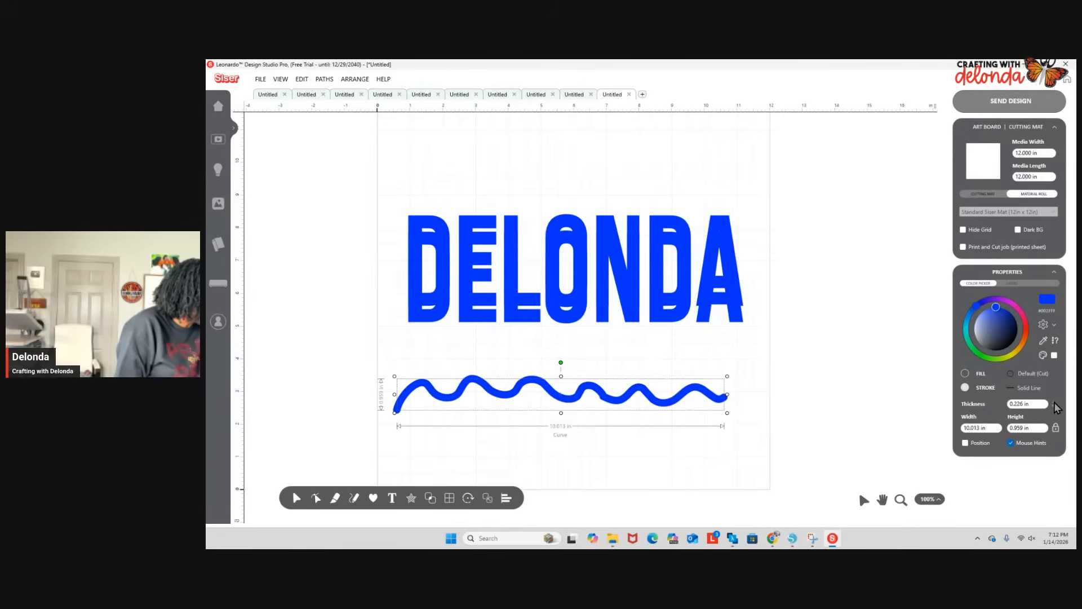
click(1054, 403)
click(1054, 403)
click(1054, 402)
click(1054, 402)
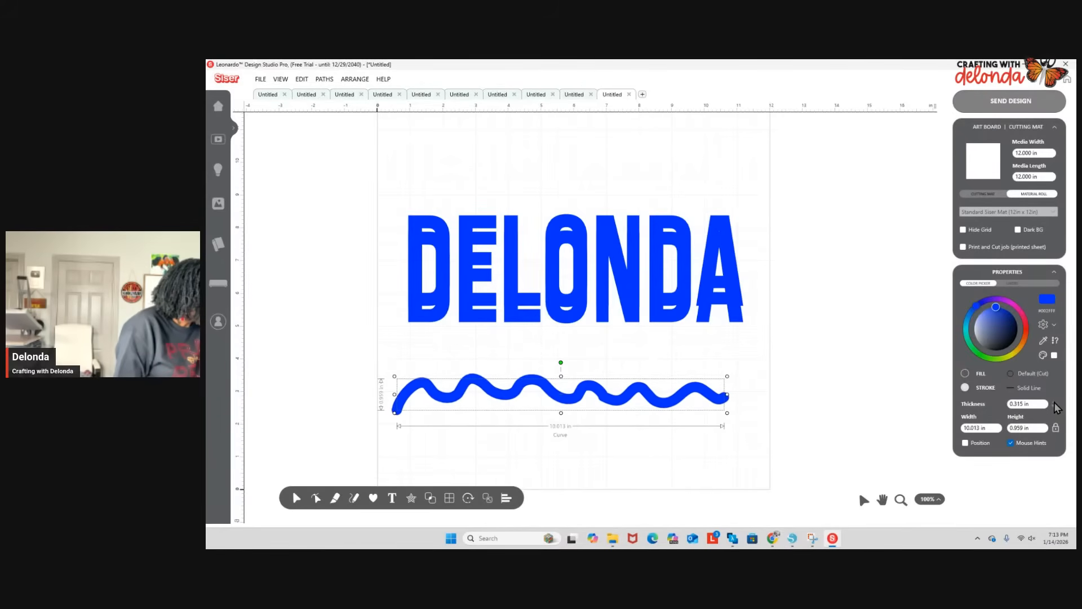
click(1054, 402)
click(1054, 402)
click(1054, 402)
click(1054, 403)
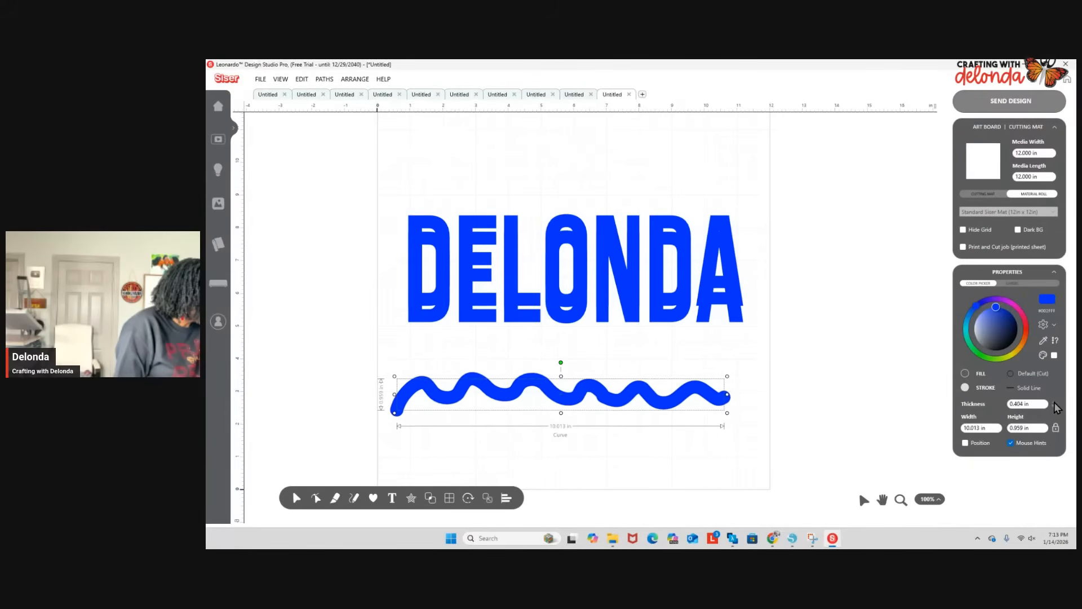
click(1054, 403)
click(1054, 402)
click(1054, 403)
click(1054, 402)
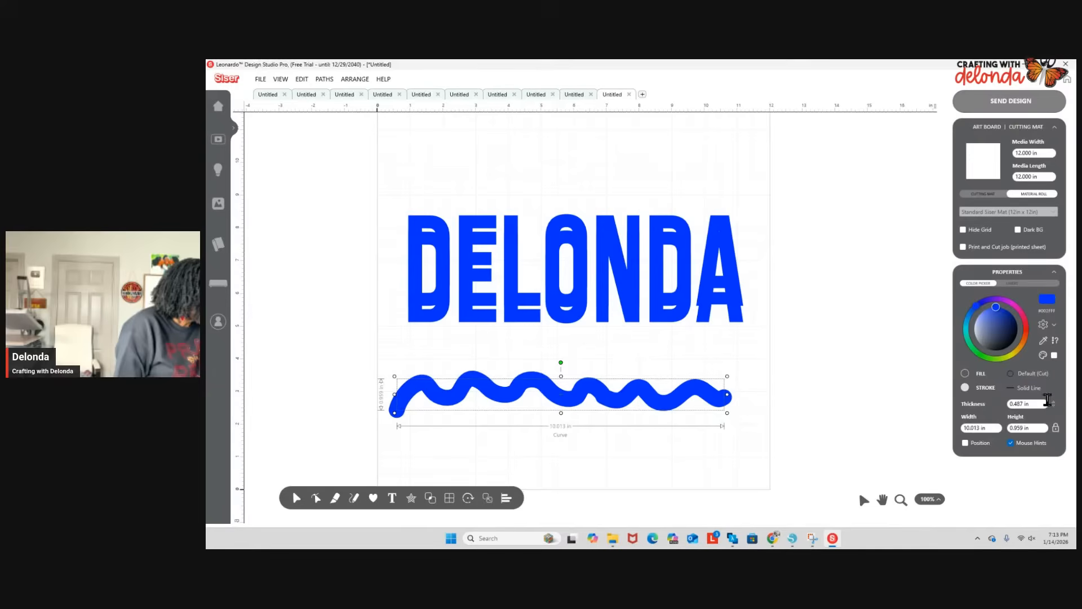
Move the large name text to the artboard's upper-left edge, well clear of the wavy curve.
click(800, 345)
mouse_move(669, 267)
mouse_down()
mouse_move(656, 252)
mouse_move(205, 255)
mouse_move(210, 243)
mouse_move(319, 228)
mouse_move(206, 161)
mouse_up()
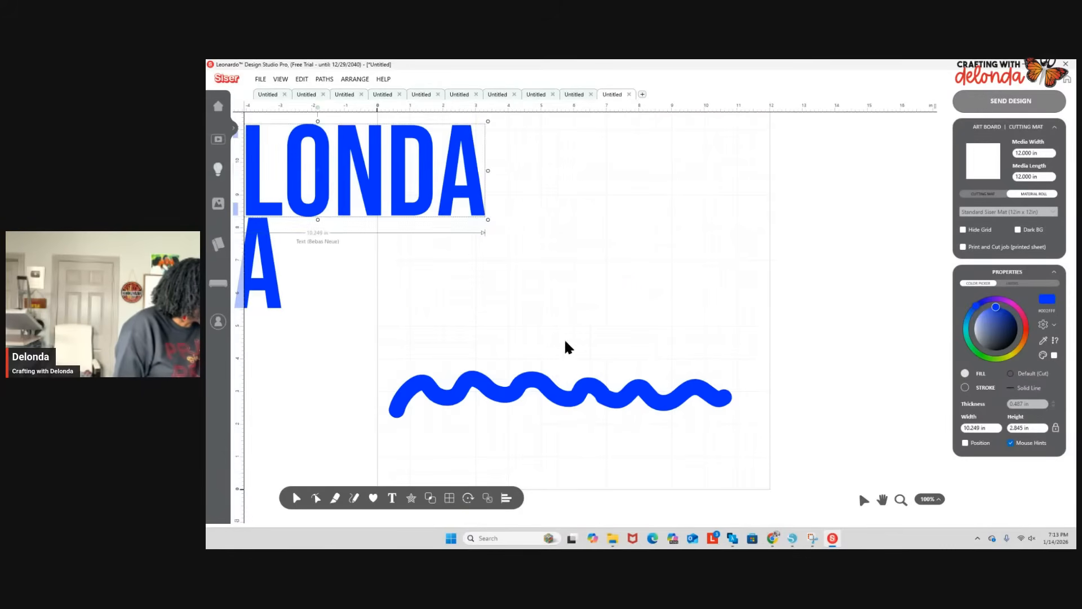
Select the thick wavy curve and open the Text on Path settings for it.
click(544, 389)
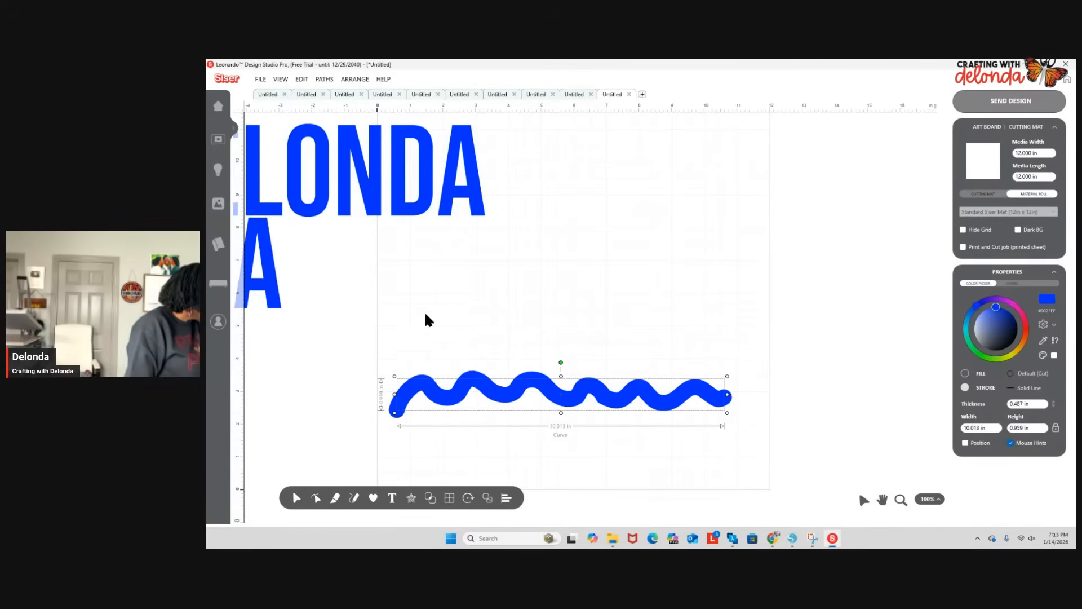
drag(376, 337, 711, 409)
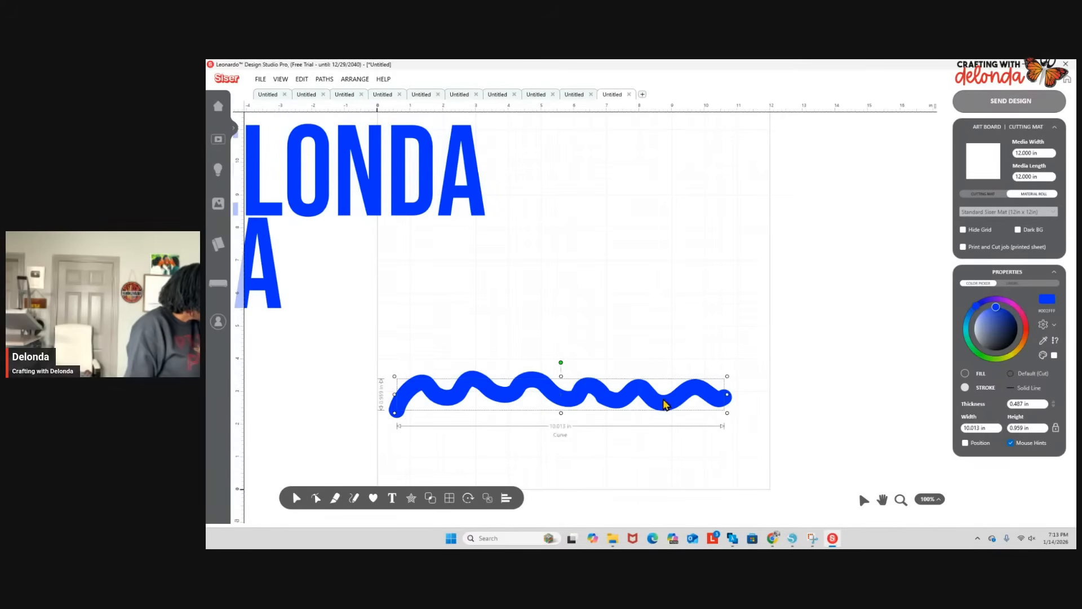
click(281, 80)
mouse_move(305, 85)
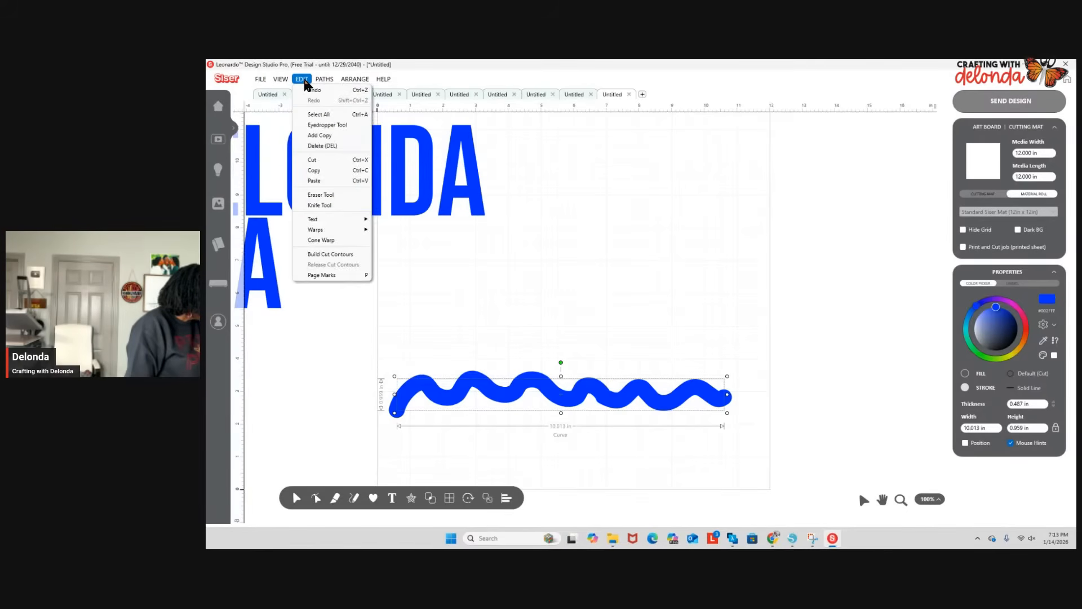
mouse_move(318, 221)
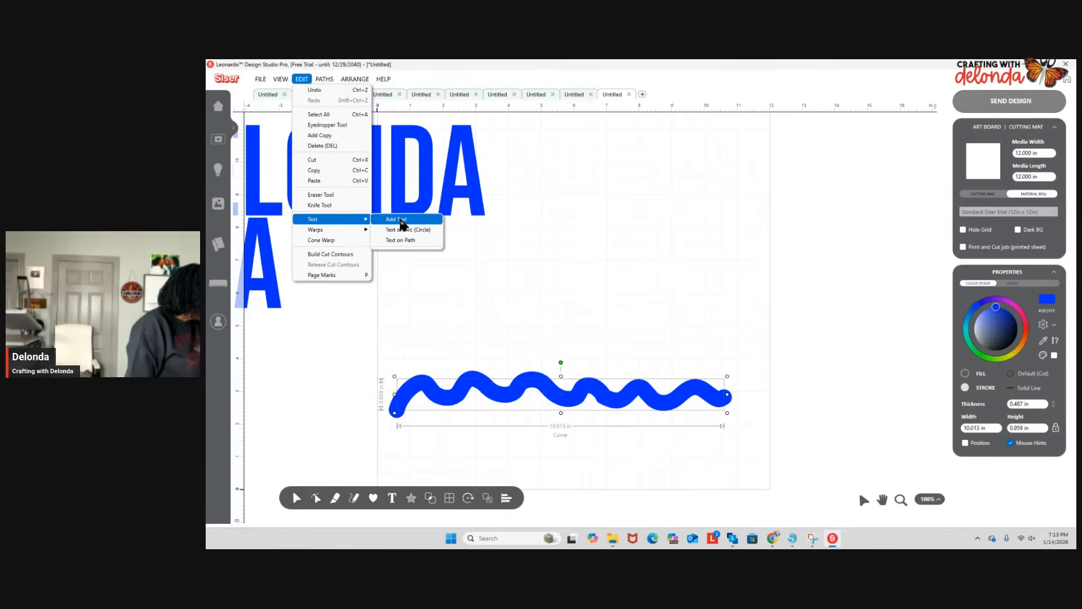
click(407, 241)
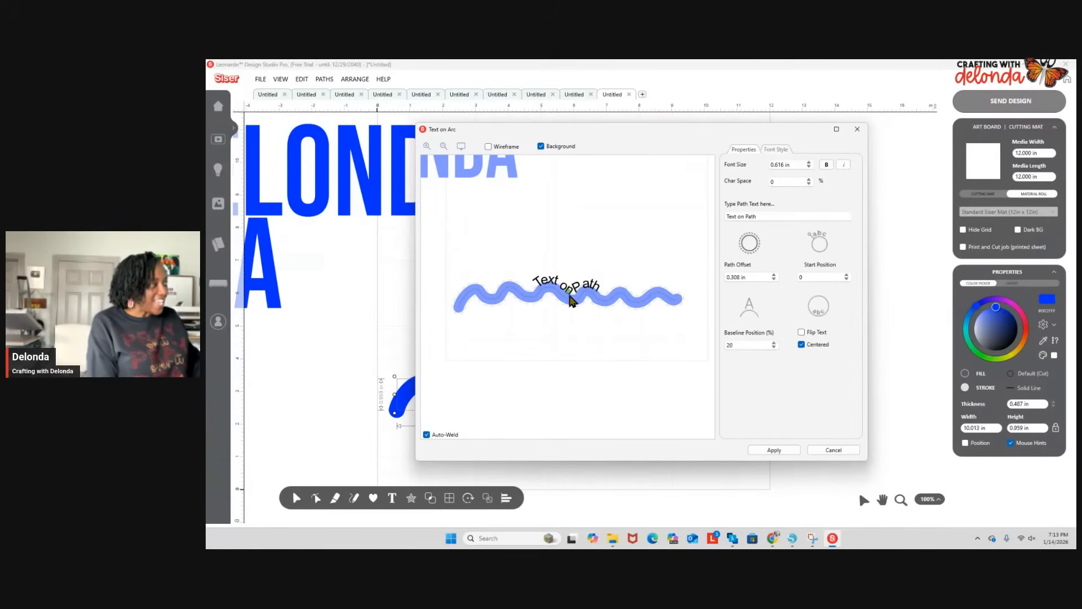
triple_click(771, 216)
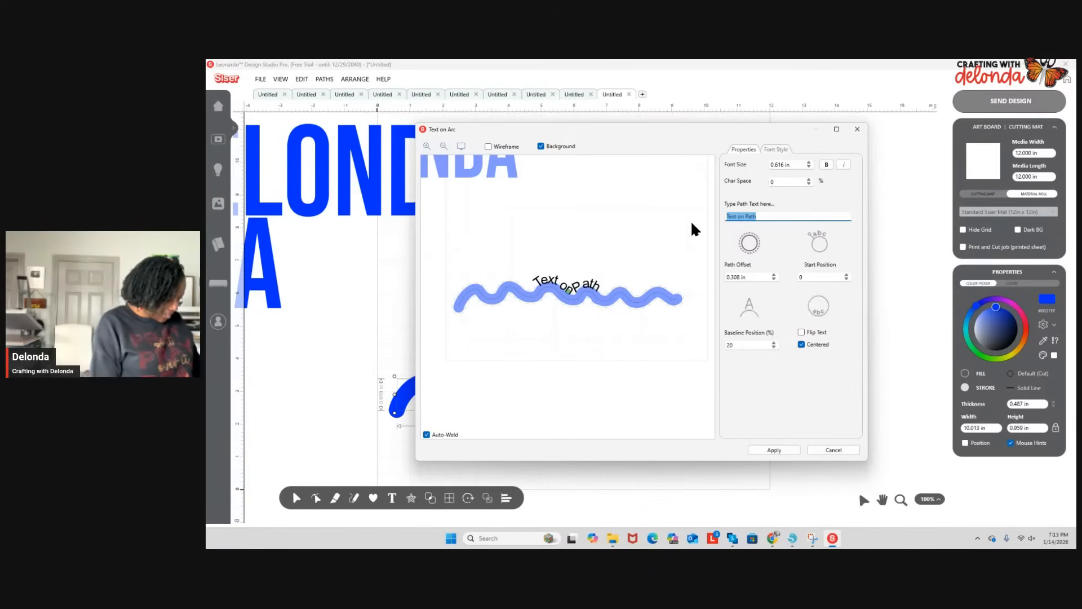
text(THIS)
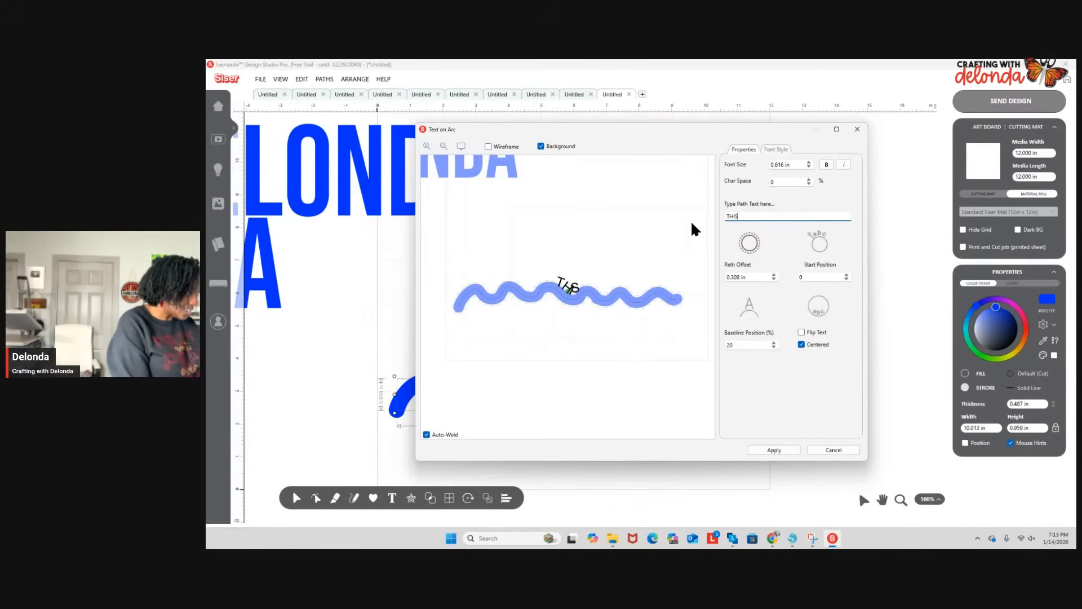
text( IS A )
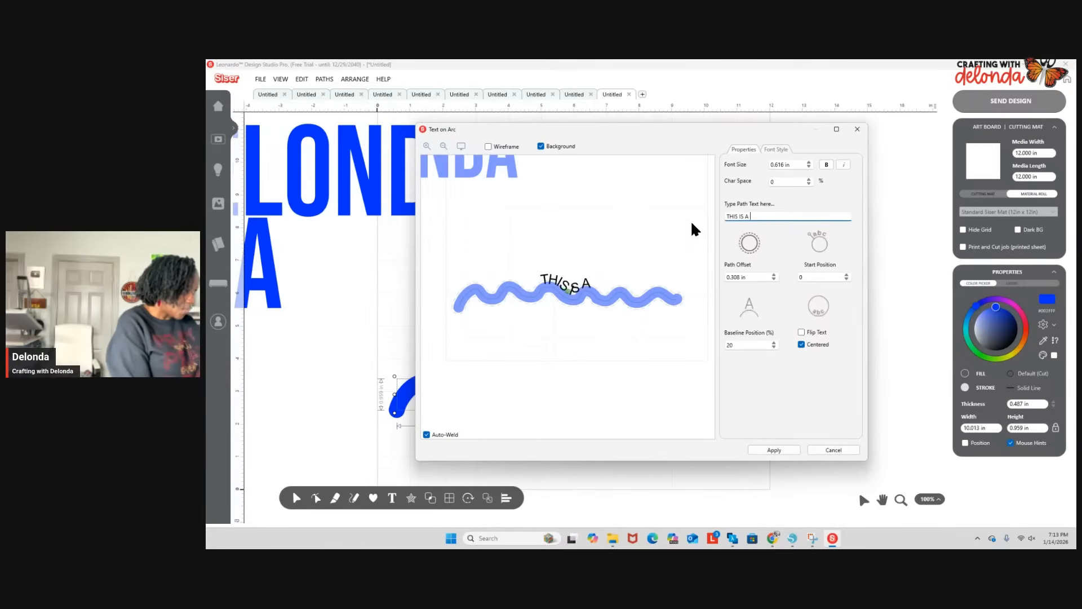
text(WAVY PATH)
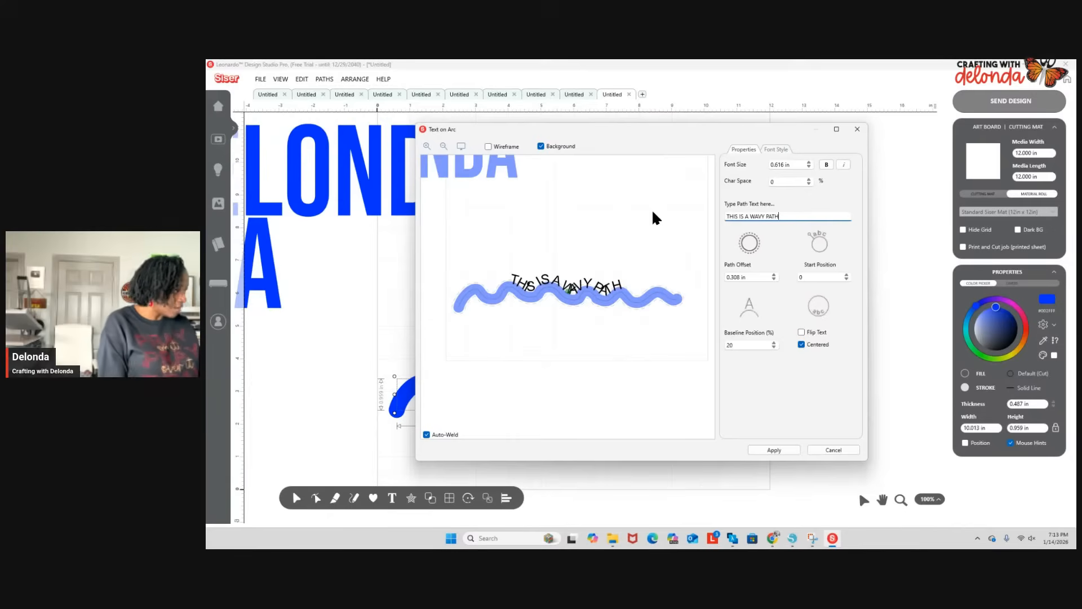
key(BackSpace)
key(BackSpace)
key(BackSpace)
key(BackSpace)
key(BackSpace)
key(BackSpace)
key(BackSpace)
key(BackSpace)
key(BackSpace)
key(BackSpace)
key(BackSpace)
key(BackSpace)
key(BackSpace)
key(BackSpace)
key(BackSpace)
key(BackSpace)
key(BackSpace)
key(BackSpace)
key(BackSpace)
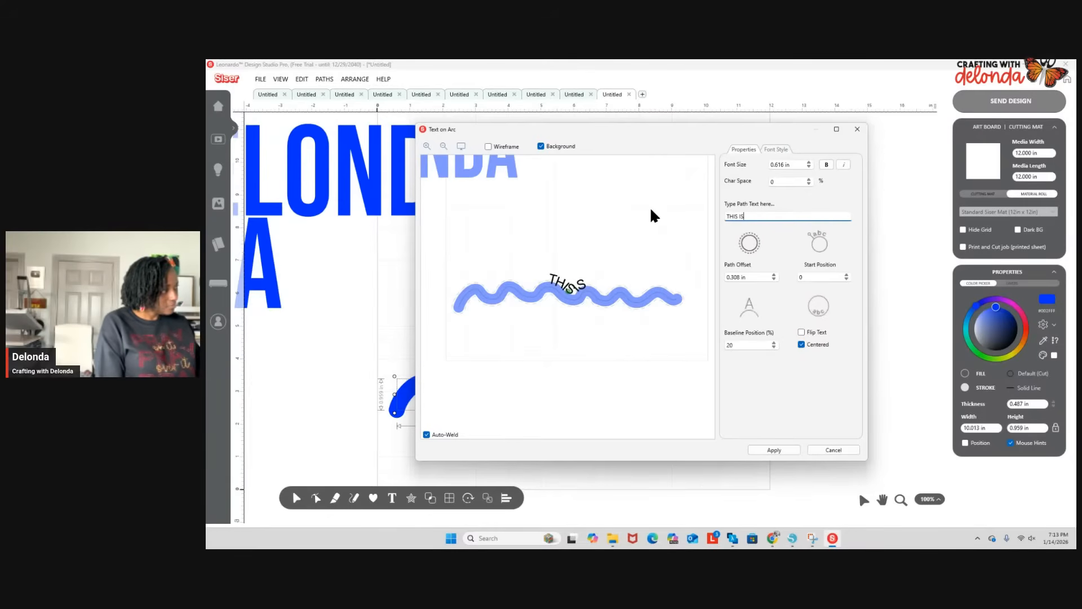
Enter "this is a wavy path" in lowercase as the path text.
text(t)
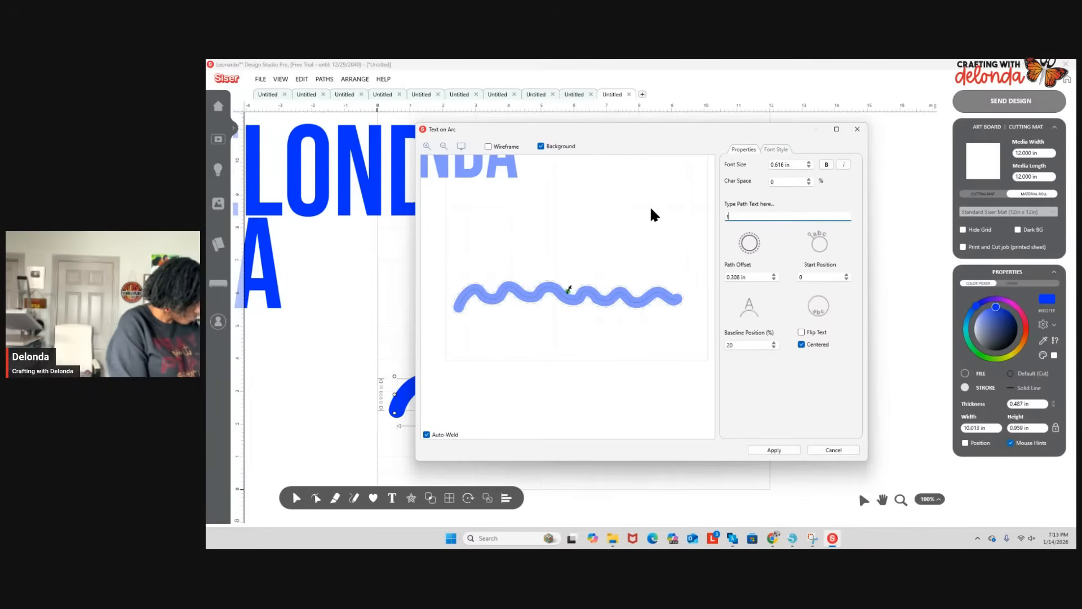
text(his is a wavy)
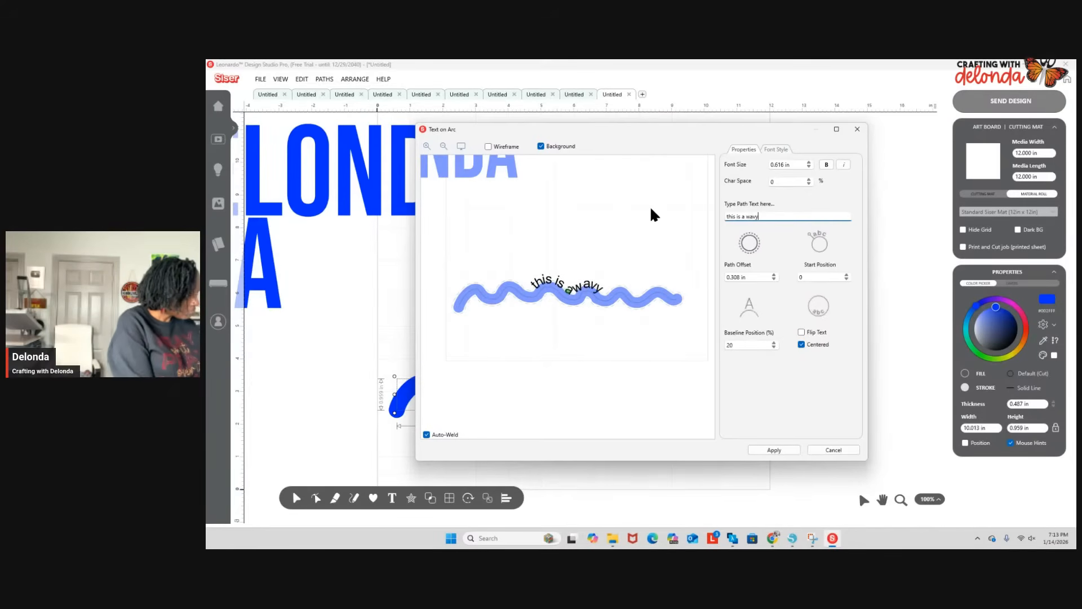
text( pat)
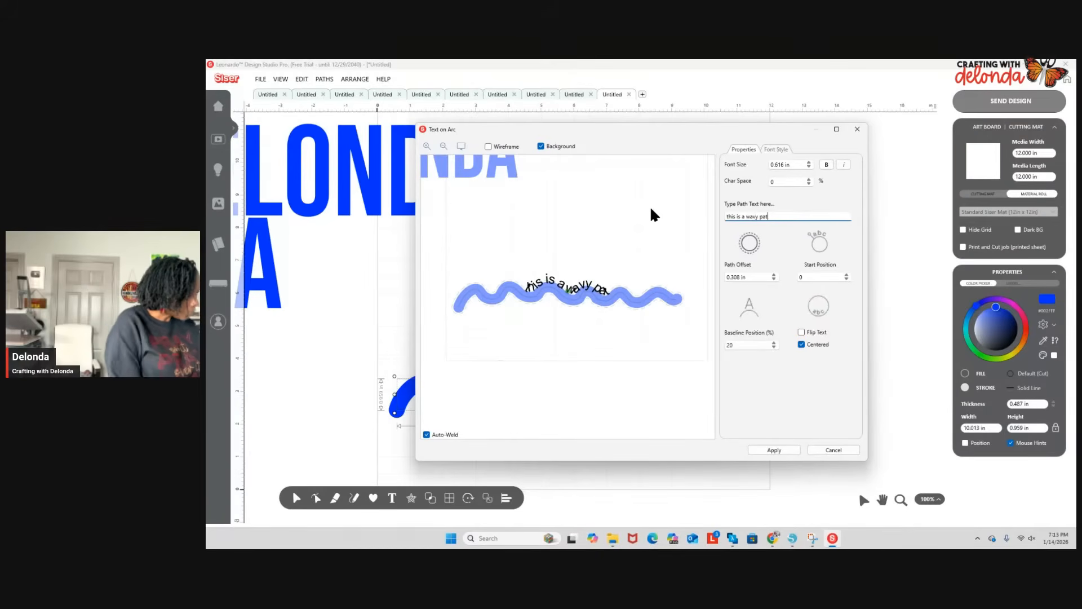
text(h)
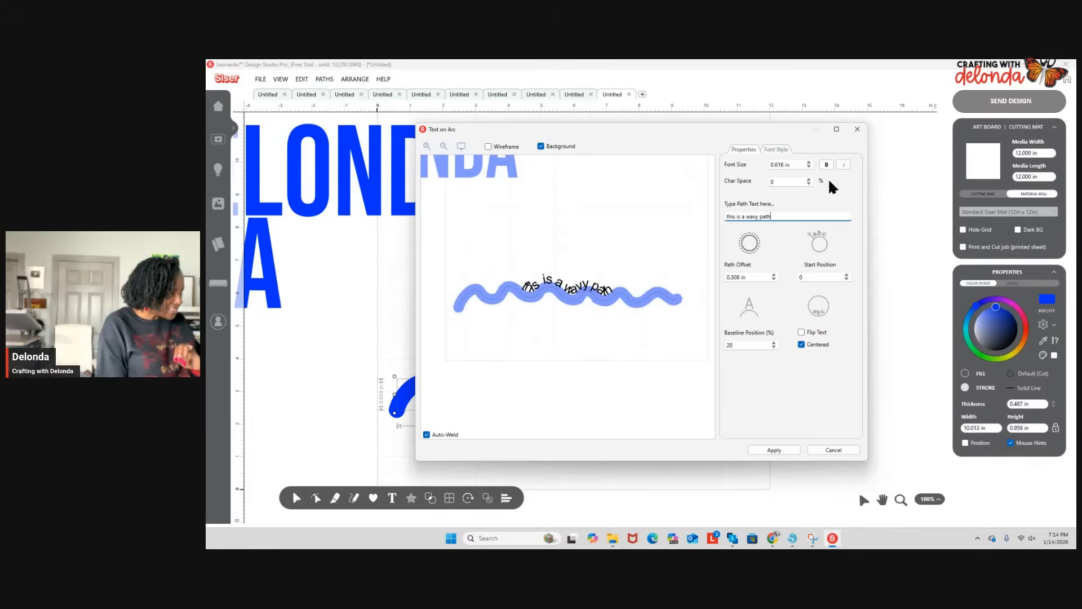
Increase the path text's character spacing to 24.5%.
click(808, 178)
click(808, 178)
click(808, 178)
click(809, 178)
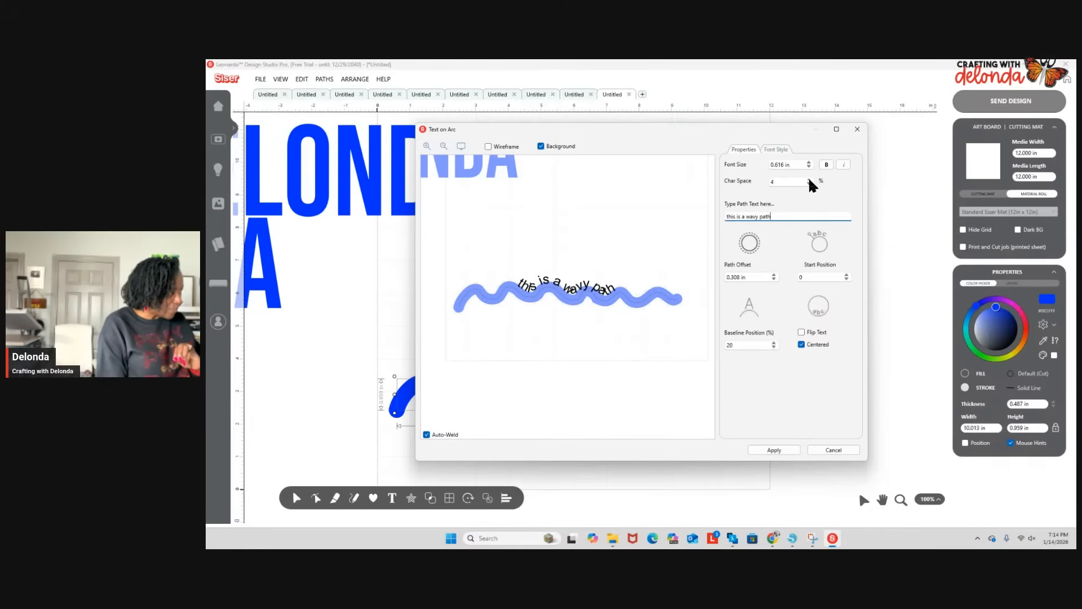
click(809, 178)
click(808, 178)
click(808, 178)
click(809, 178)
click(809, 178)
click(809, 178)
click(808, 178)
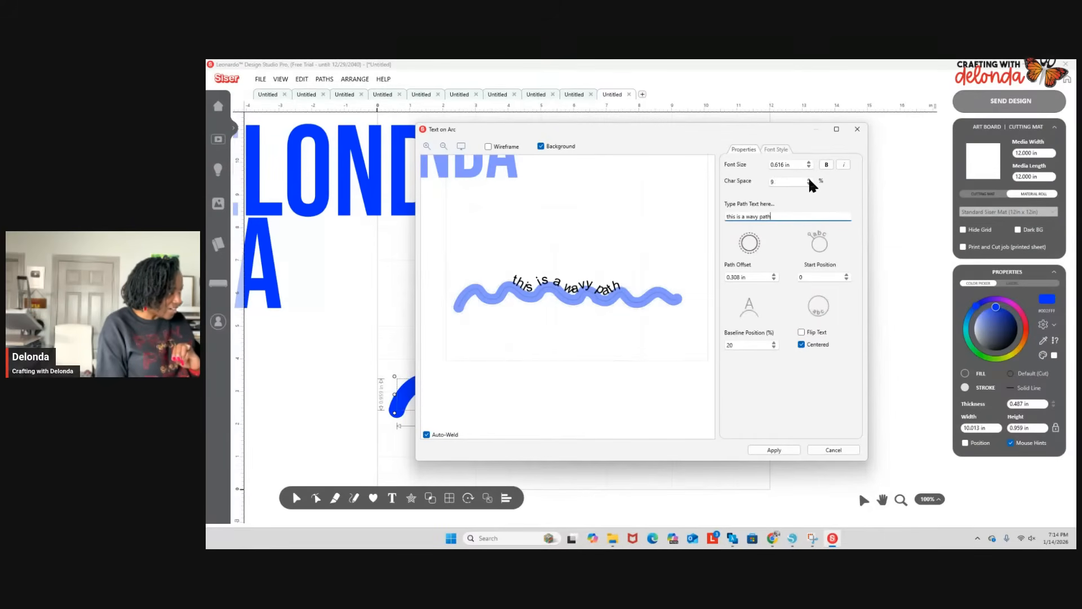
click(808, 178)
click(808, 178)
click(808, 178)
click(808, 178)
click(808, 178)
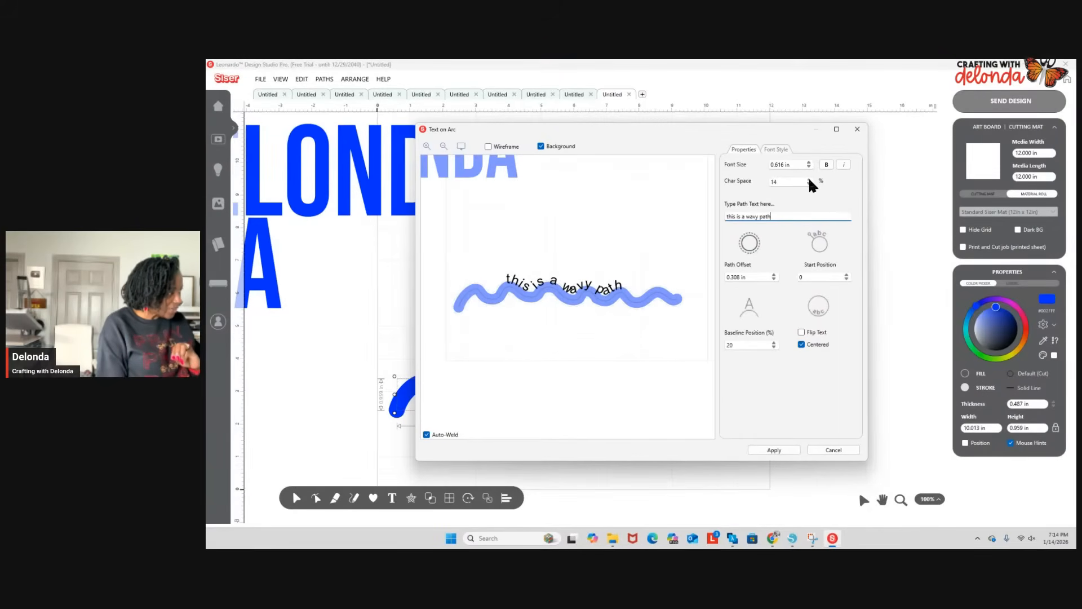
click(808, 178)
click(808, 178)
click(808, 179)
click(808, 178)
click(809, 178)
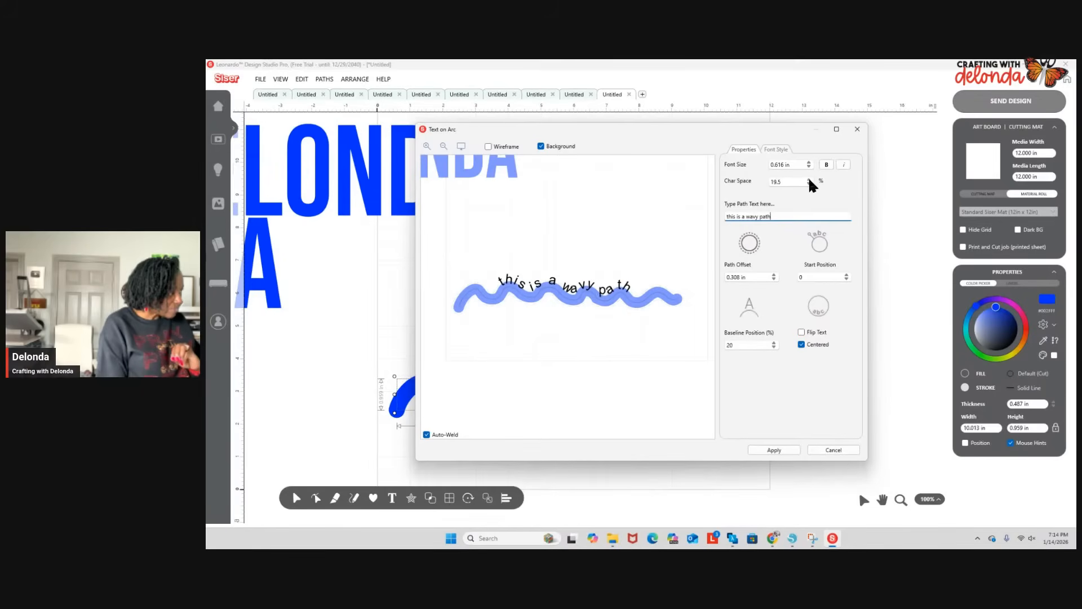
click(809, 178)
click(809, 179)
click(809, 180)
click(809, 179)
click(809, 179)
click(809, 179)
click(809, 179)
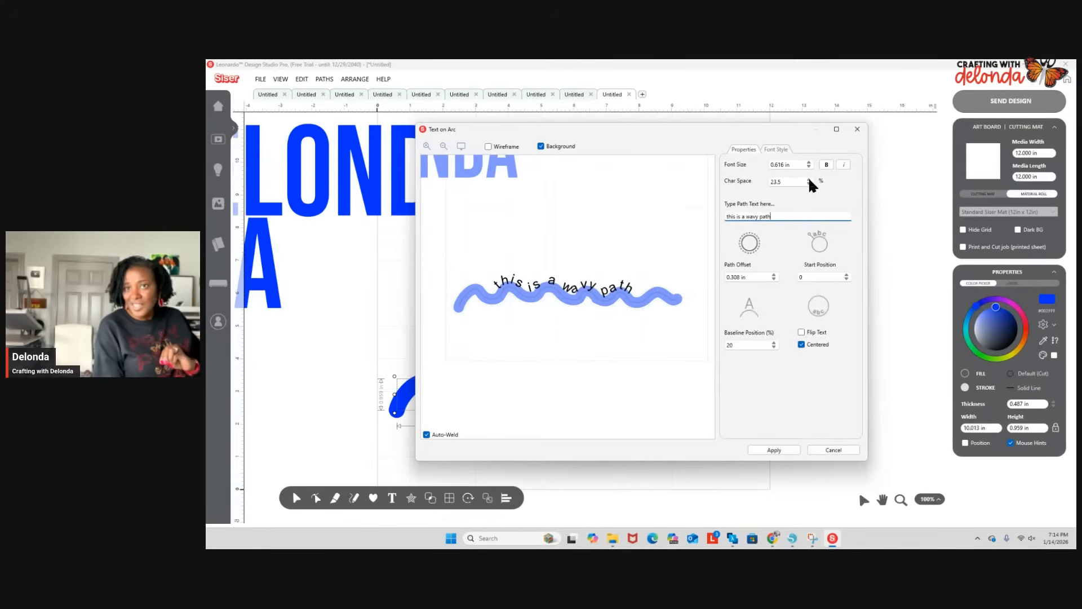
click(809, 180)
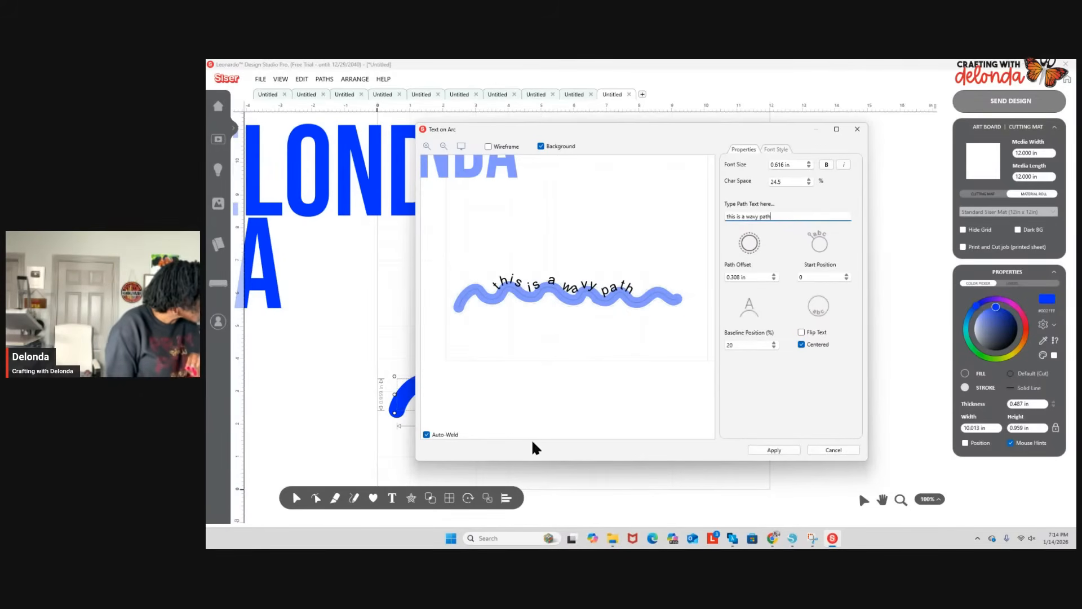
Raise the text off the curve with a path offset of 0.584 in and make it bold.
click(428, 145)
click(427, 144)
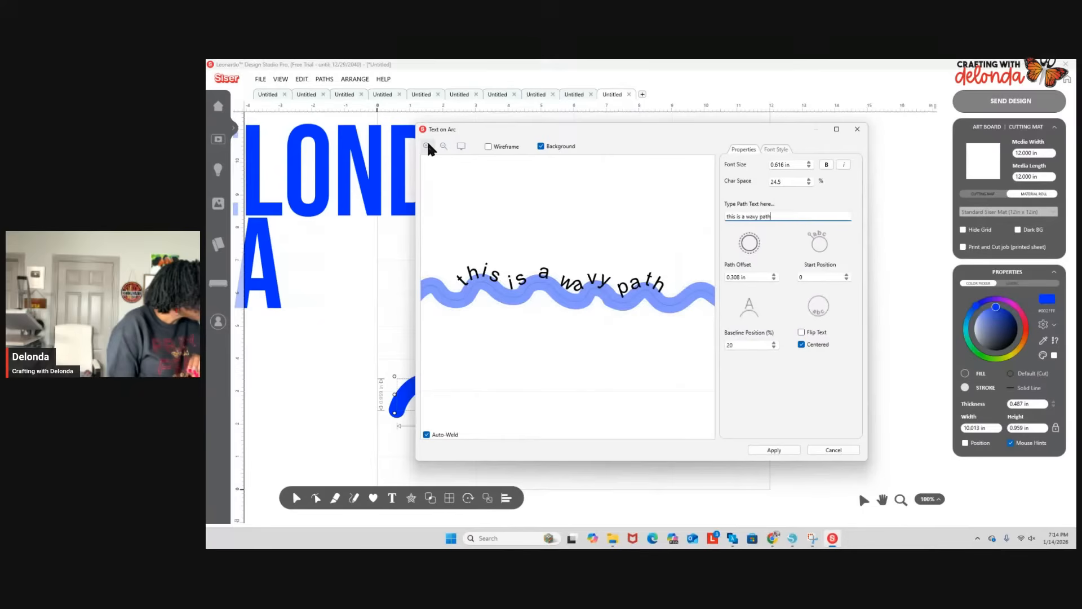
click(427, 144)
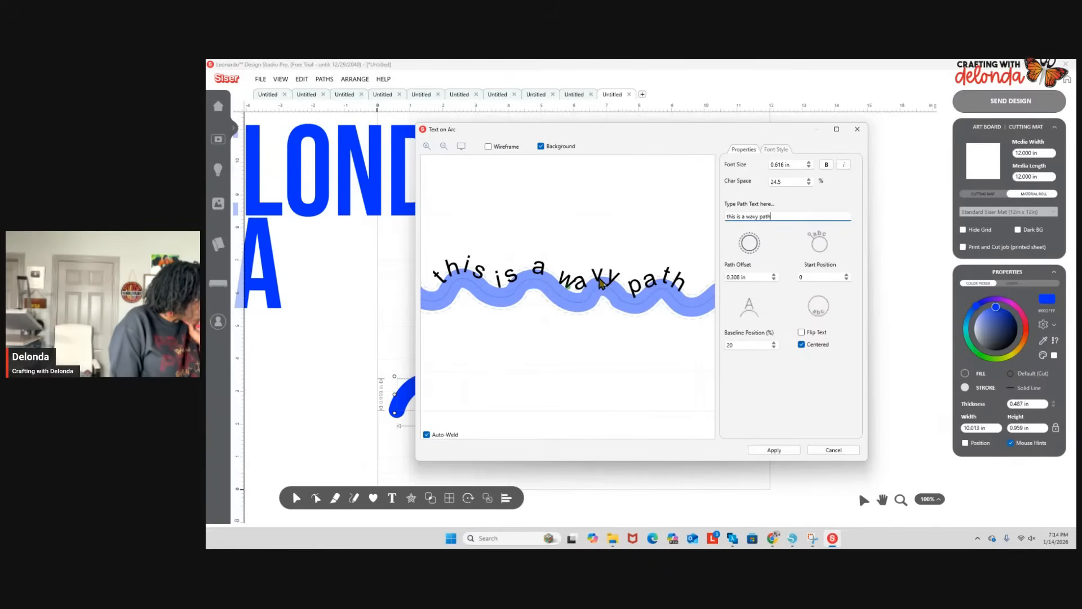
click(773, 275)
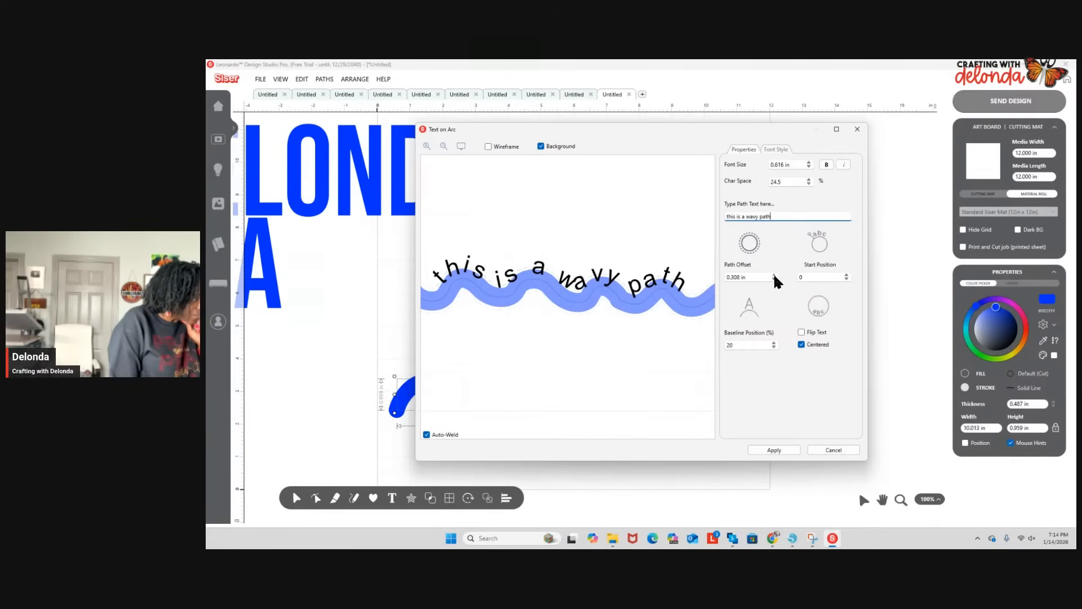
click(773, 274)
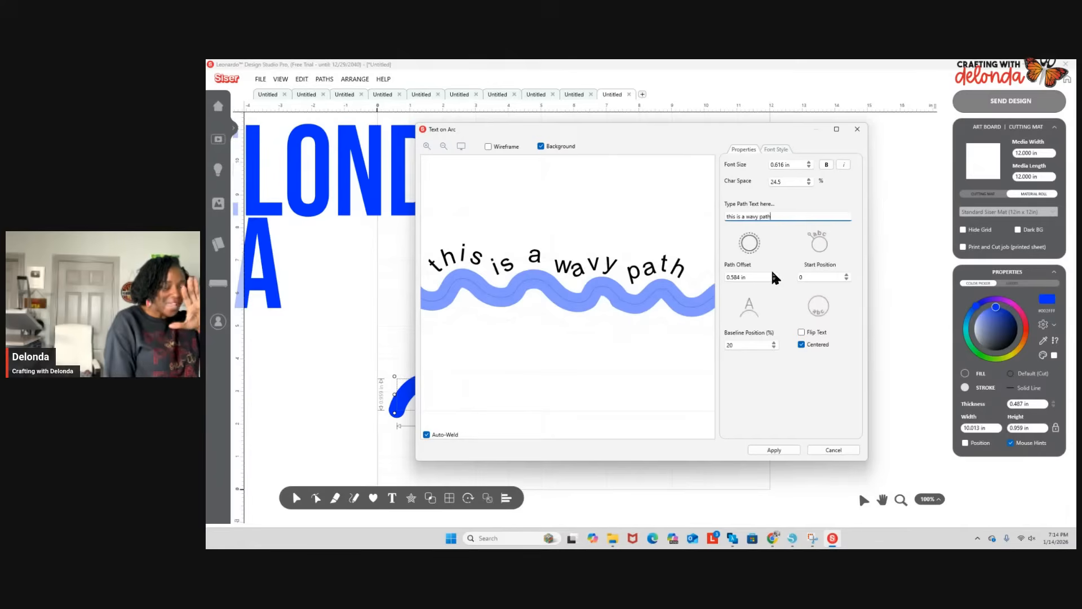
click(827, 165)
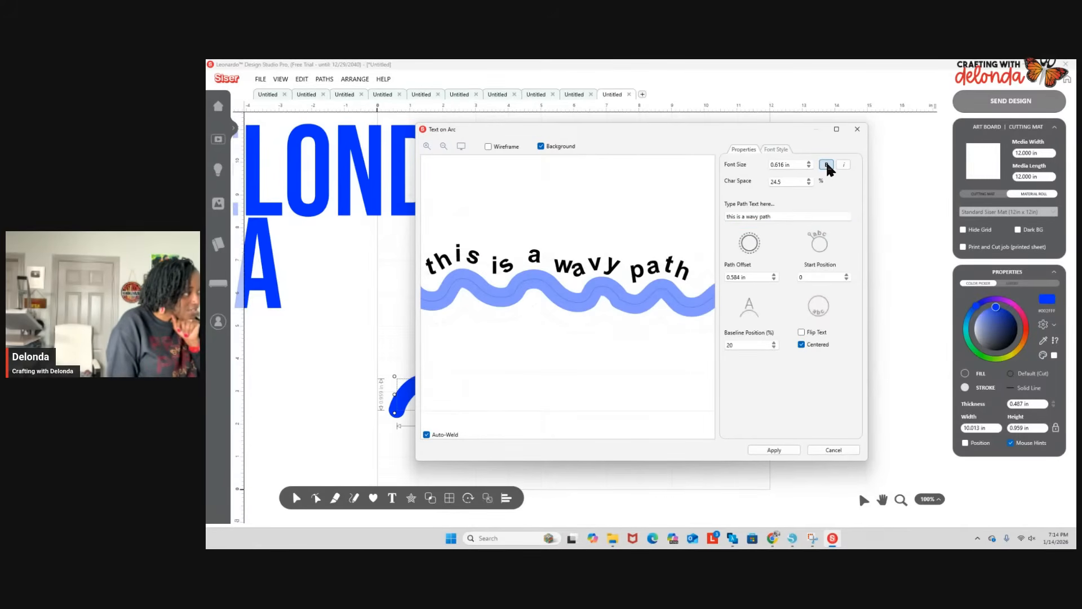
Try Agency FB, Arial Narrow, Aroma and Augustine on the path text, and set its font to Baby Chubby.
click(779, 150)
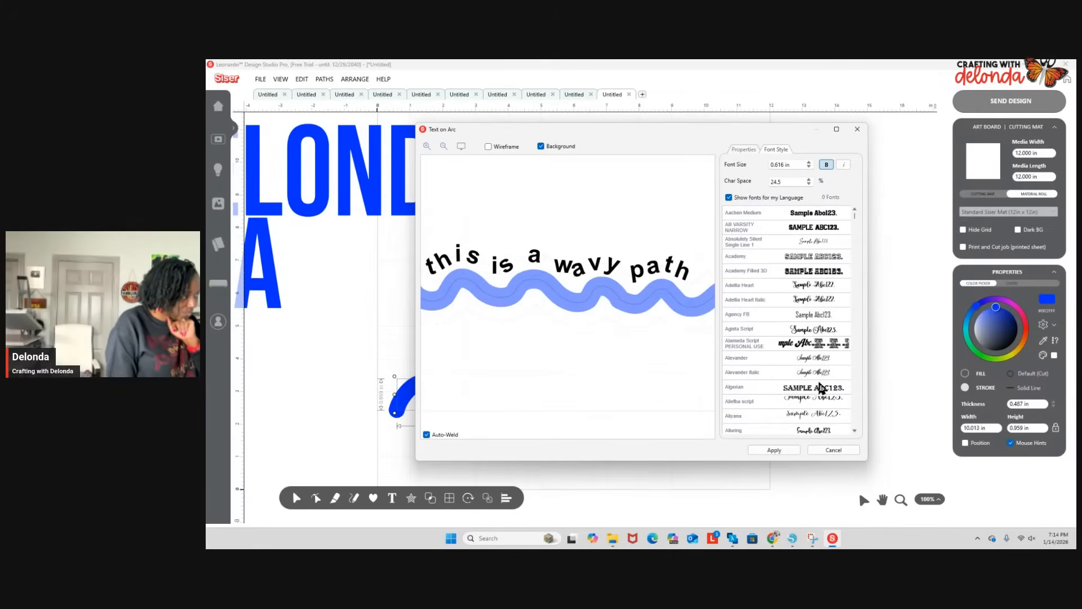
click(825, 319)
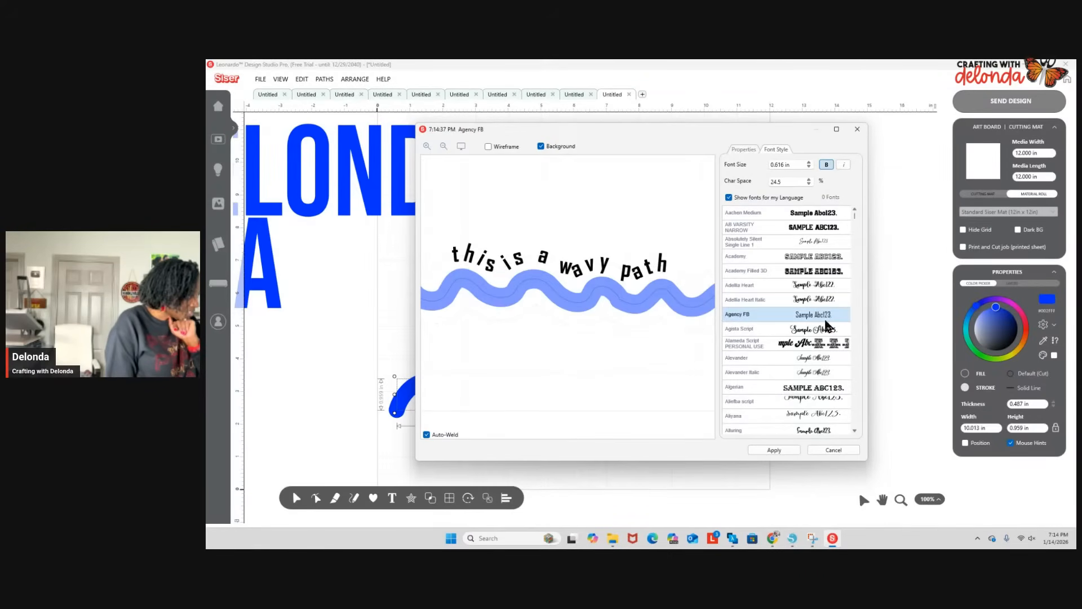
scroll(820, 357, down, 3)
scroll(821, 356, down, 2)
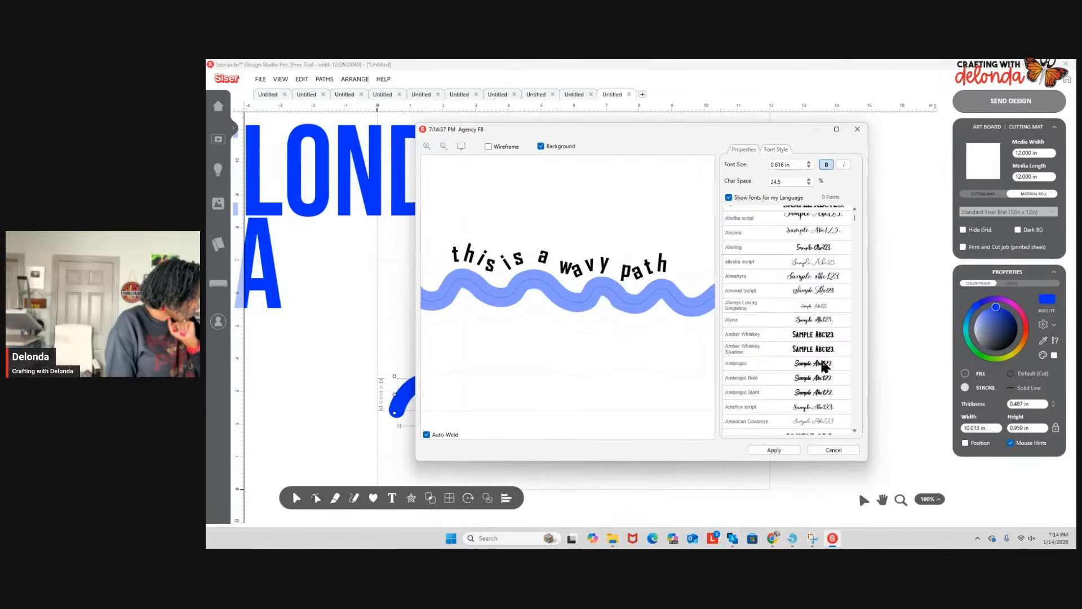
scroll(822, 362, down, 6)
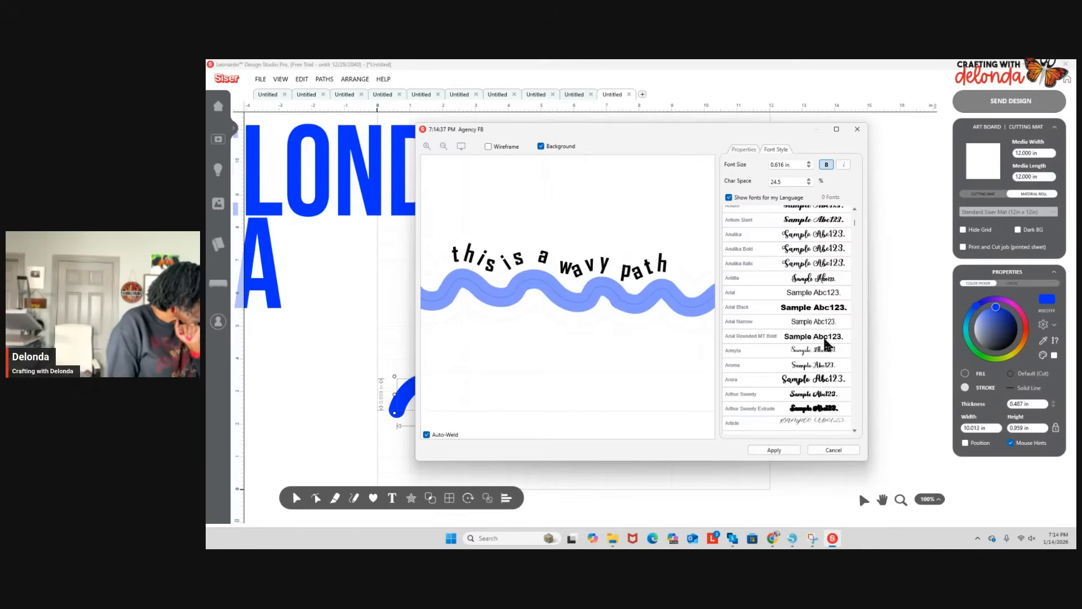
click(824, 323)
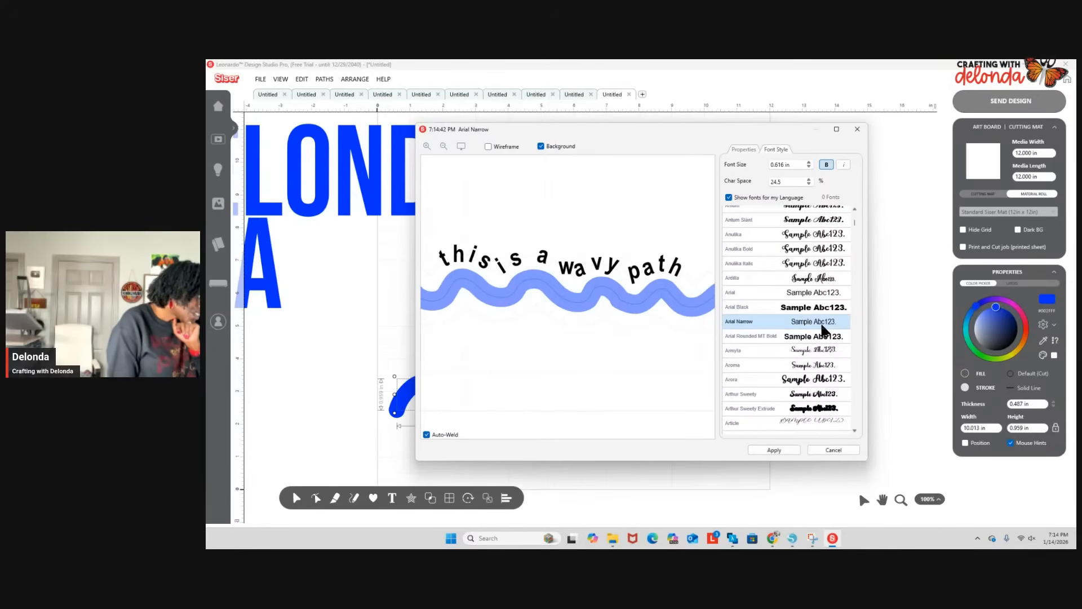
click(818, 369)
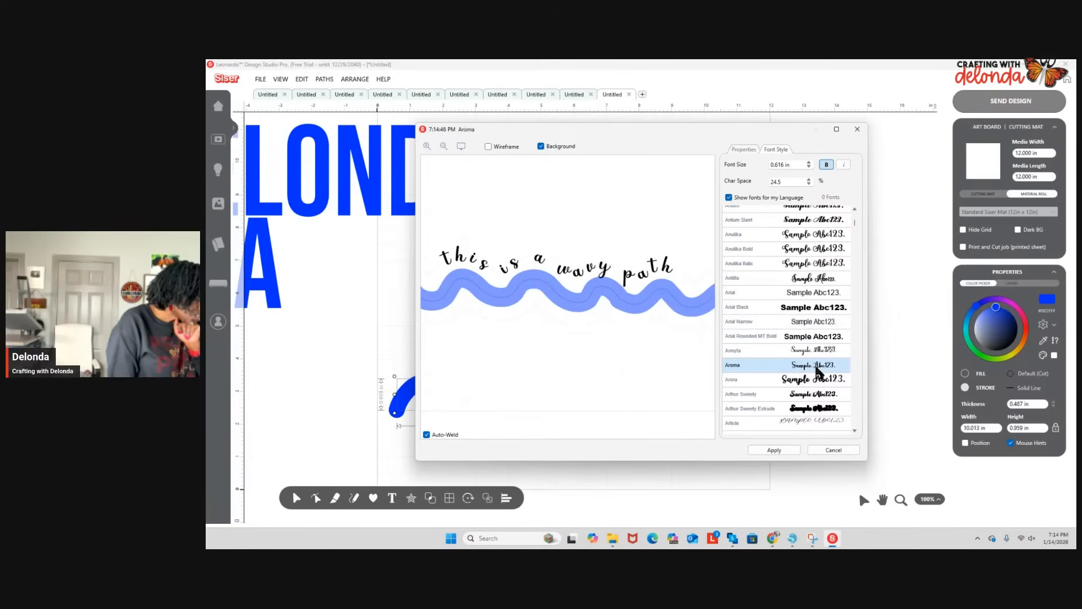
scroll(818, 368, down, 4)
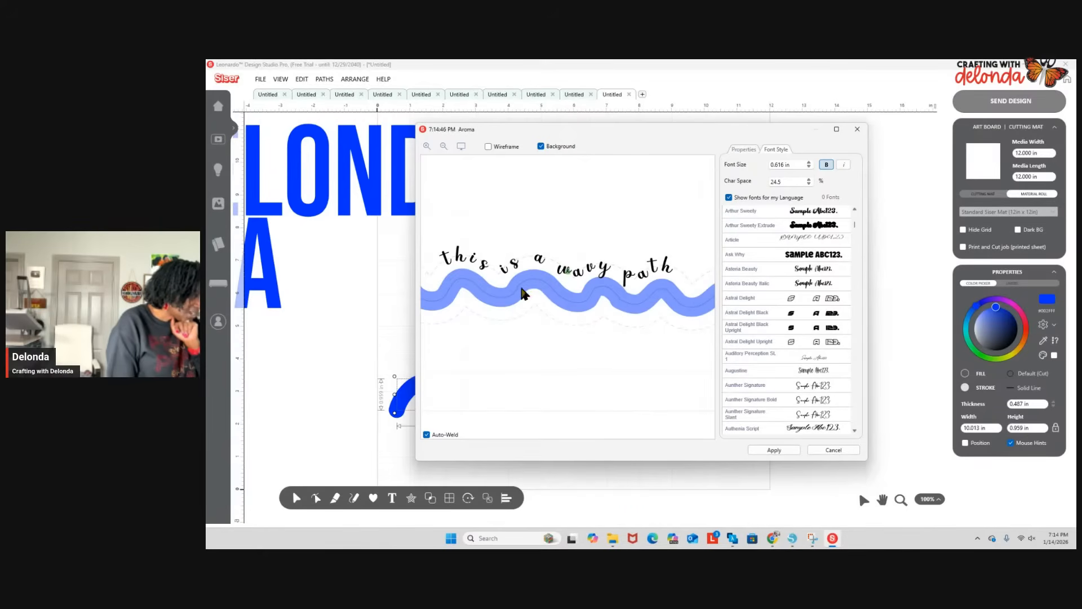
click(811, 372)
scroll(811, 369, down, 4)
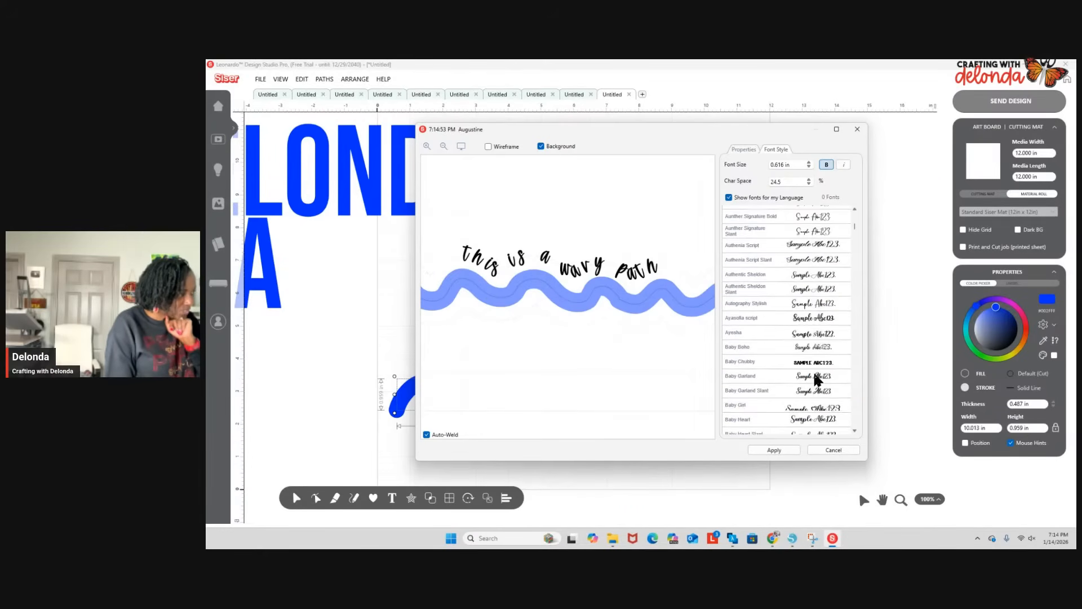
click(815, 367)
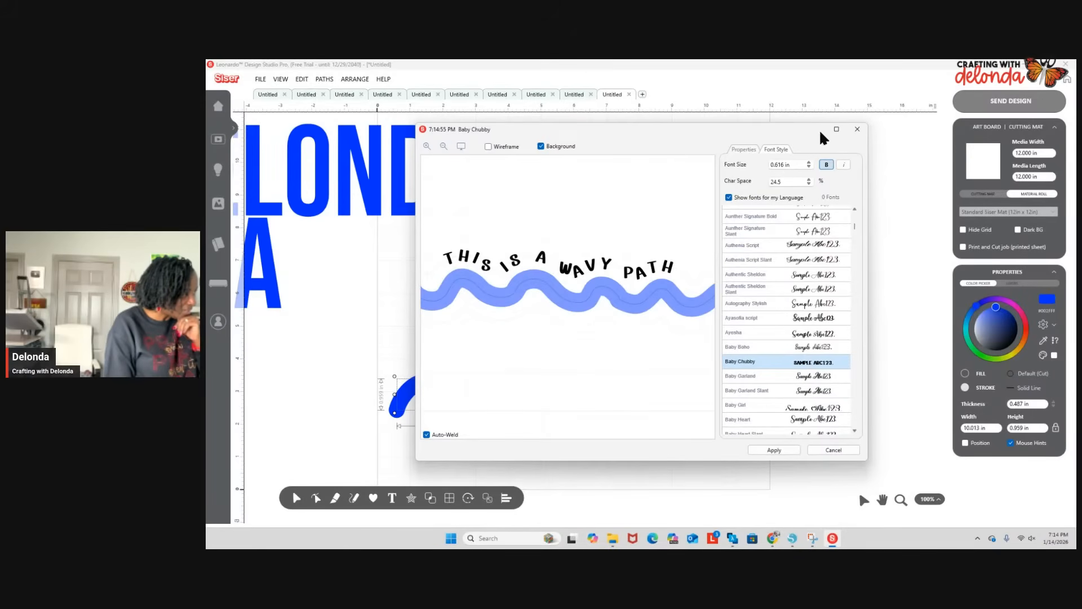
Enlarge the path text to a font size of 1.089 in and apply it to the wavy curve.
click(808, 162)
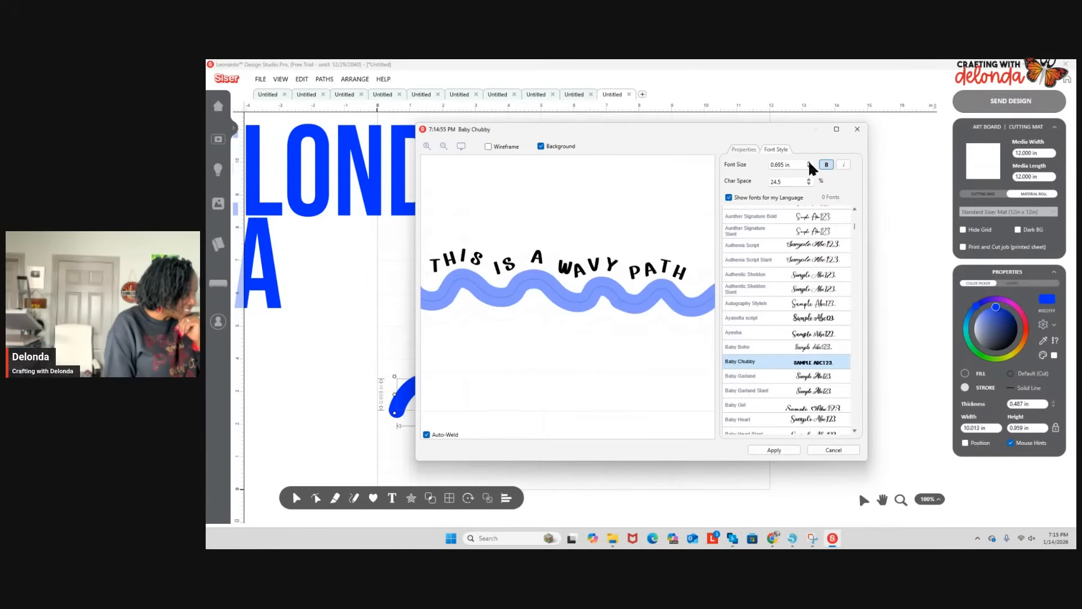
click(809, 161)
click(809, 162)
click(809, 162)
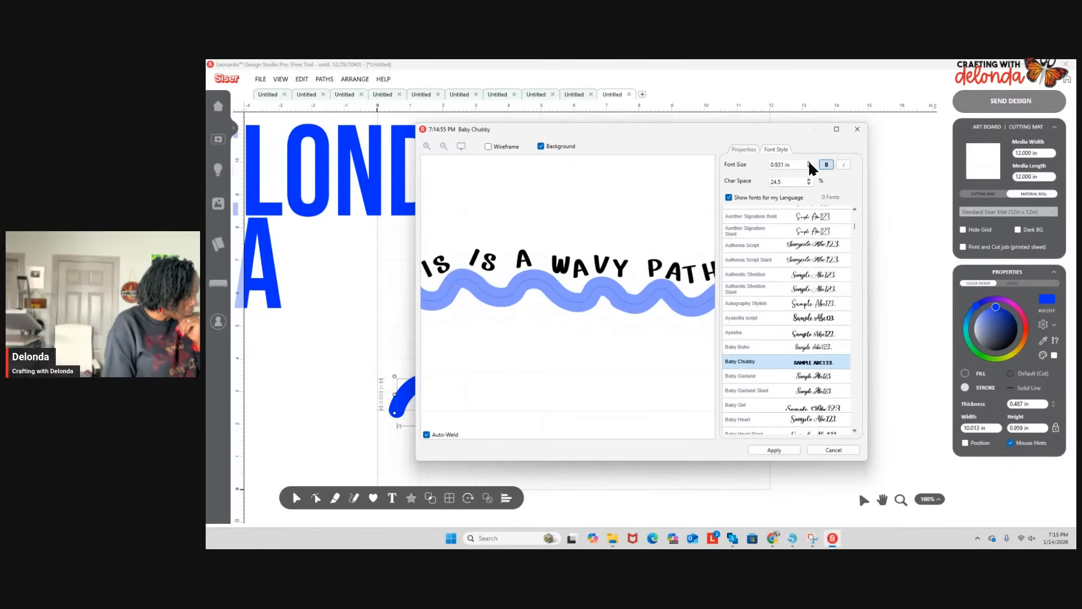
click(809, 163)
click(810, 162)
click(809, 162)
click(809, 163)
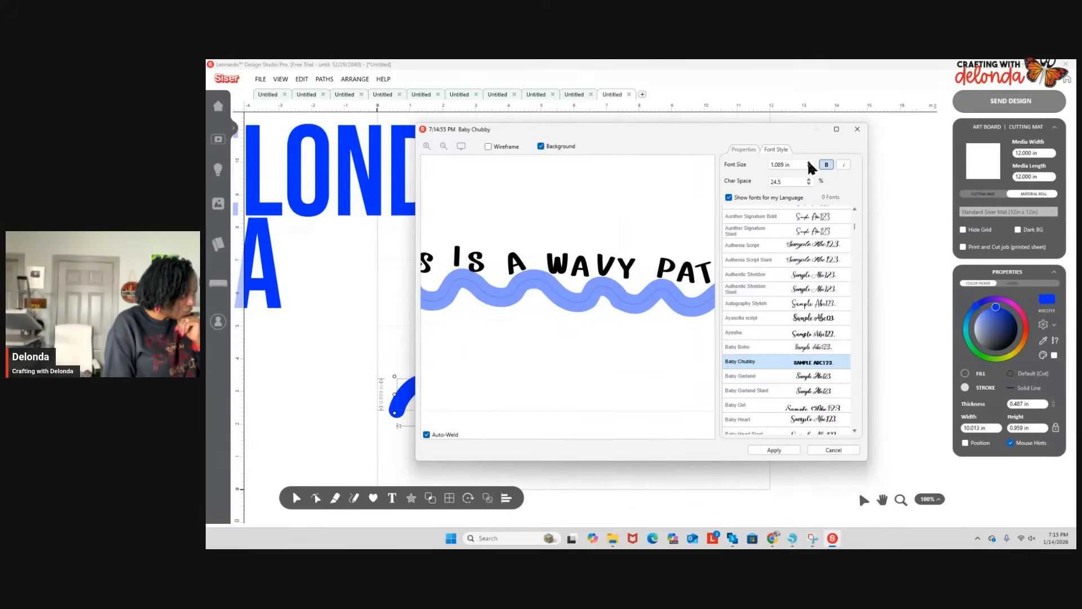
click(774, 450)
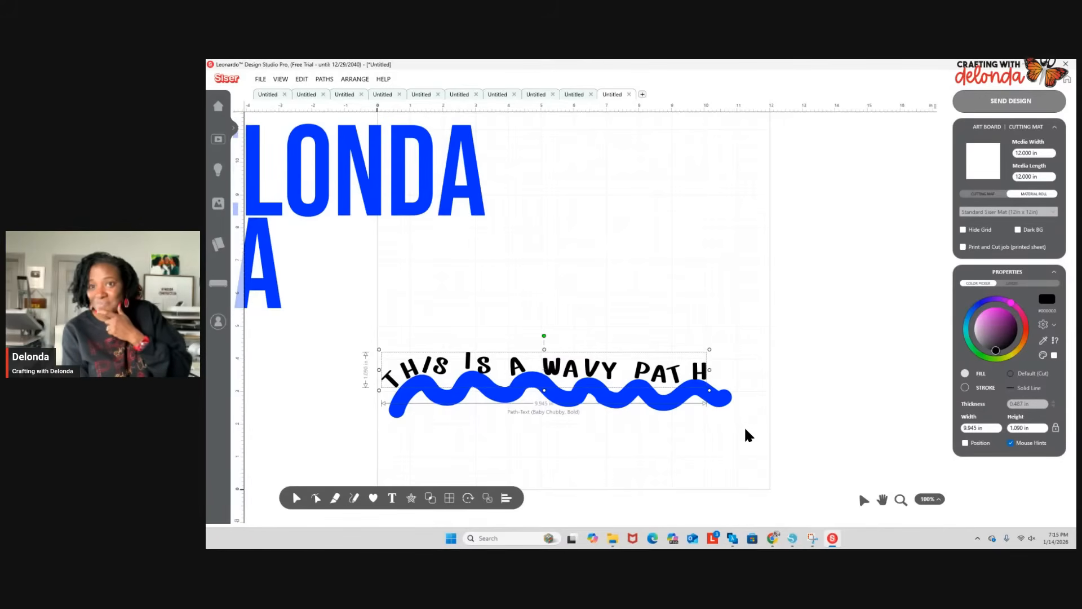
Select the wavy path text together with the blue wave line and move both off the cutting mat.
scroll(703, 314, up, 2)
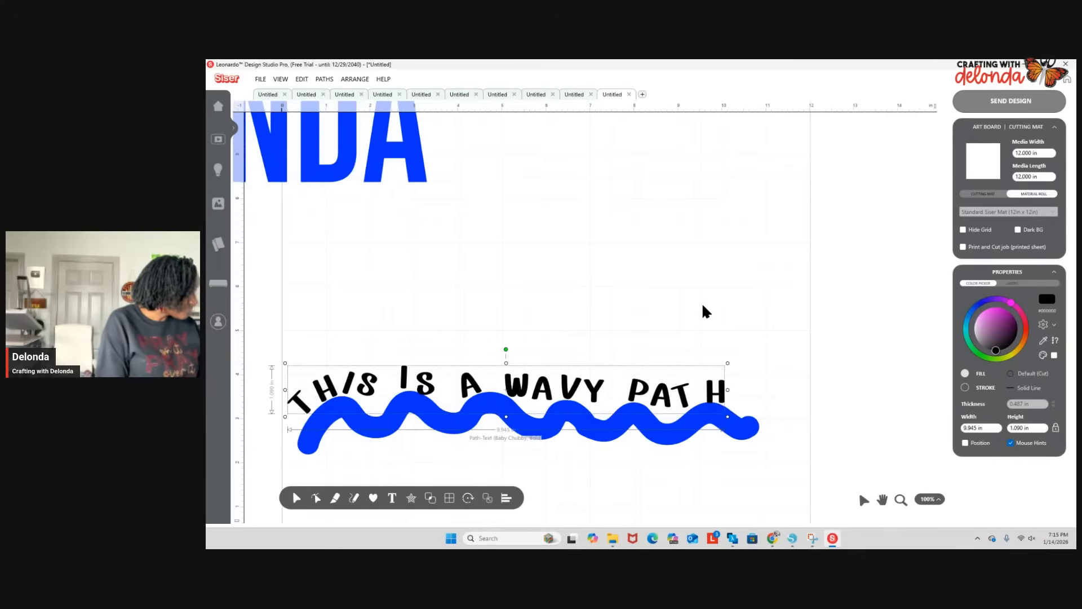
key(space)
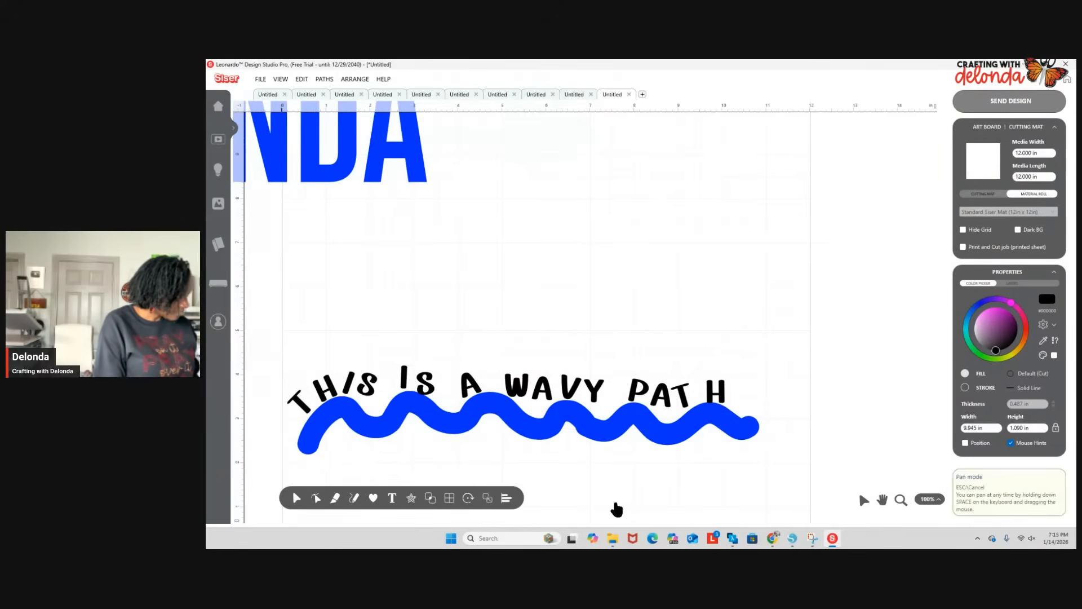
drag(618, 505, 706, 381)
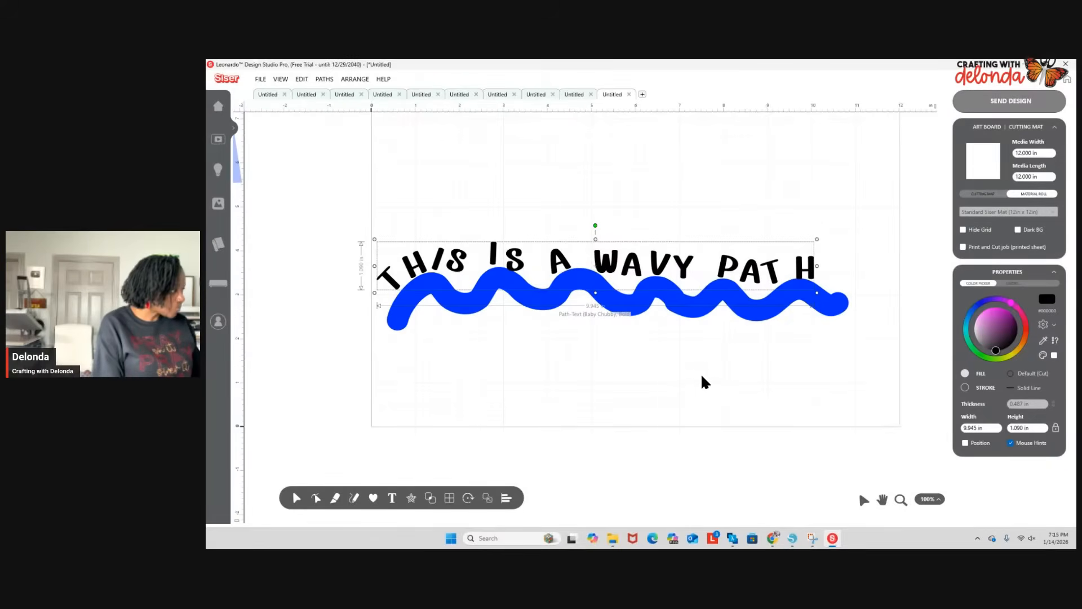
scroll(704, 382, up, 1)
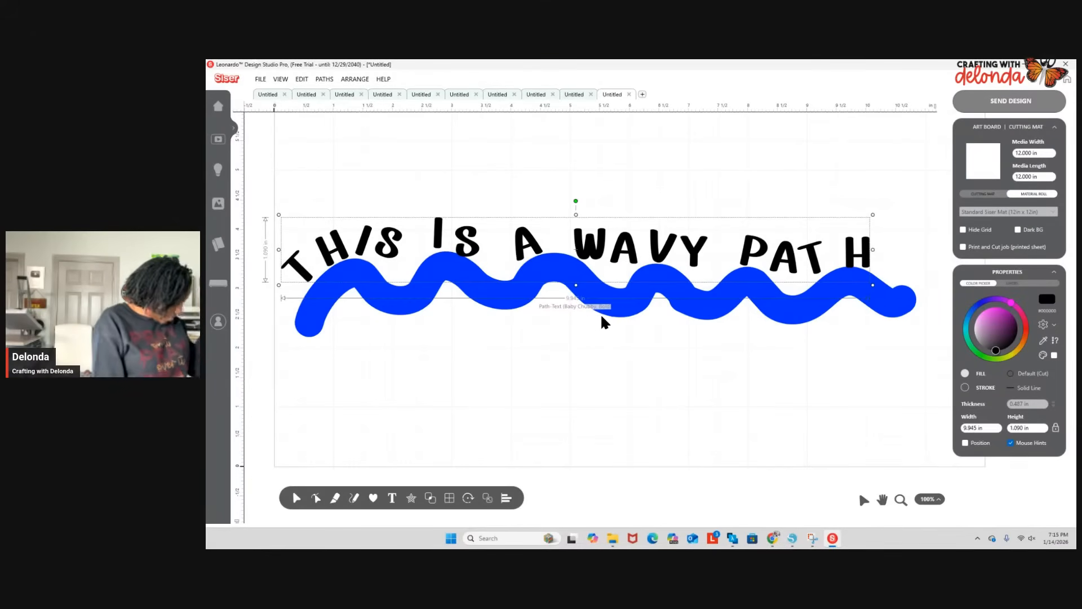
click(608, 354)
drag(316, 189, 785, 340)
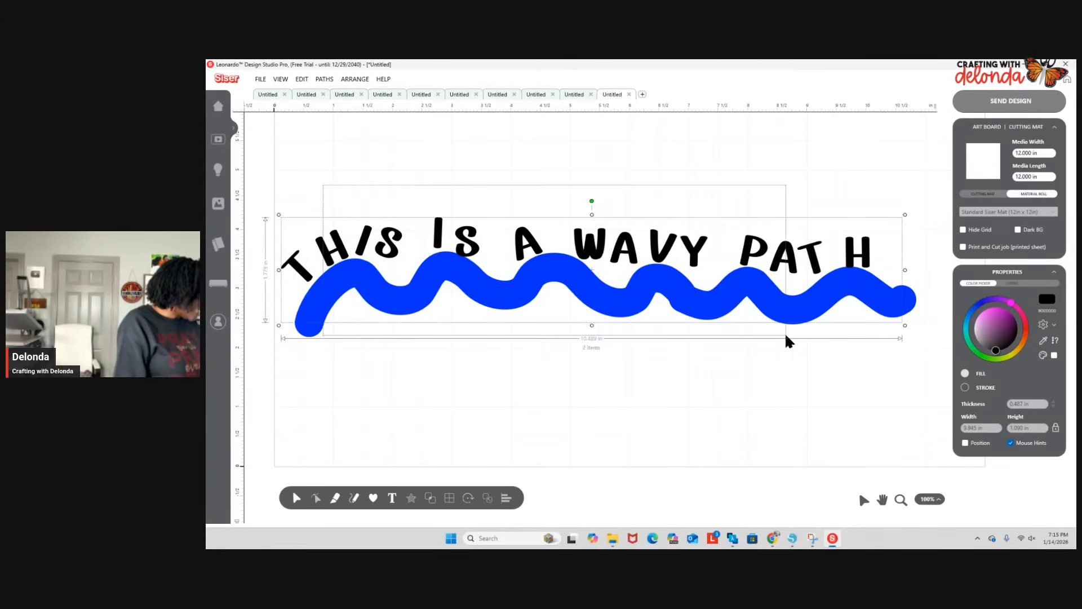
drag(636, 290, 723, 221)
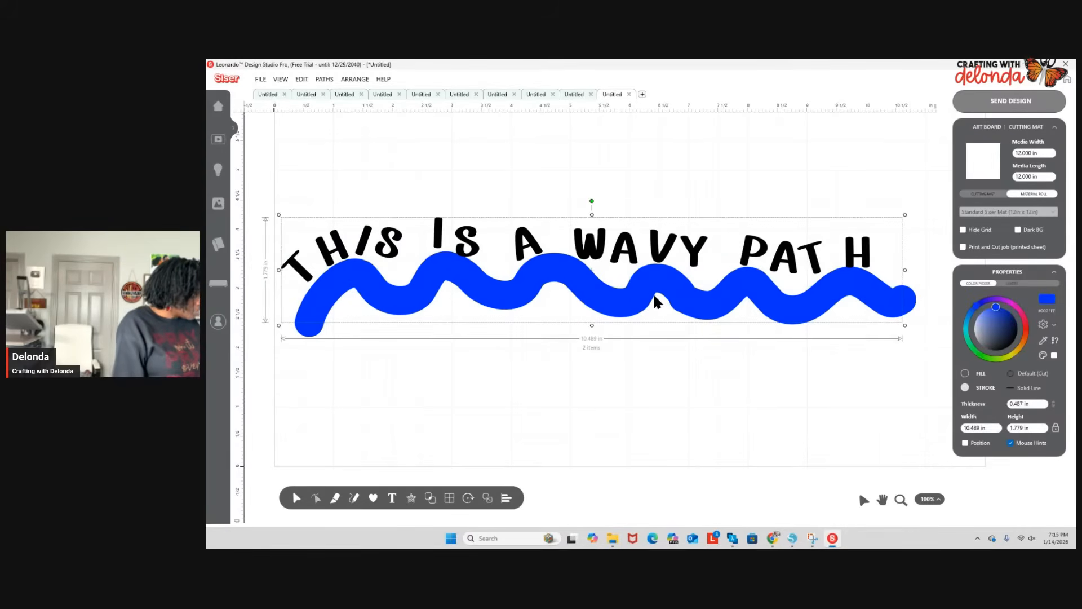
drag(642, 285, 645, 282)
key(Delete)
Place a blue circle in the empty area of the mat and enlarge it proportionally to about 3.36 in.
click(372, 497)
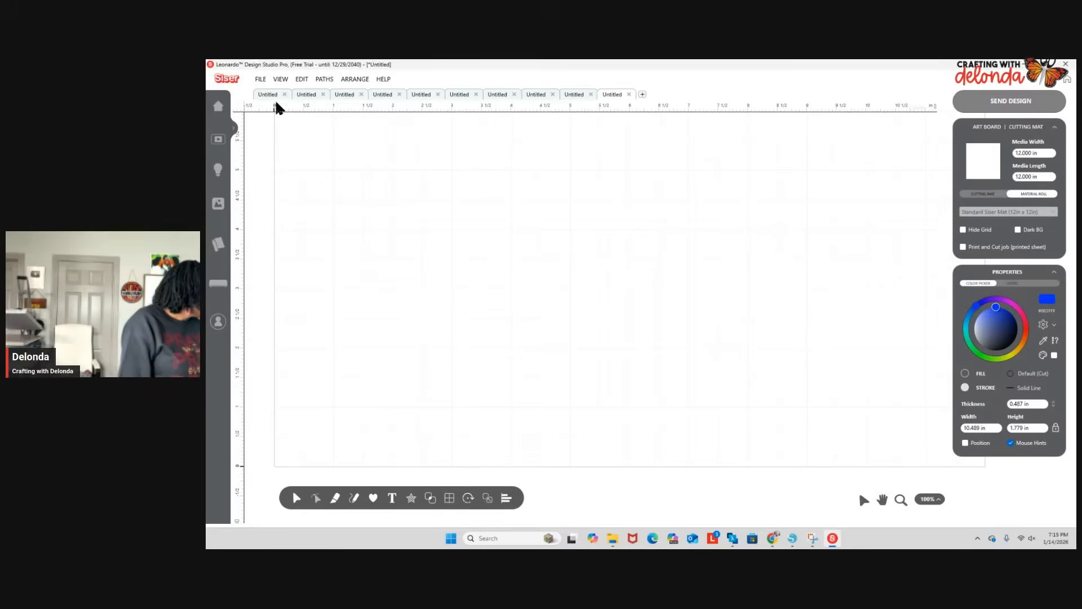
mouse_move(373, 498)
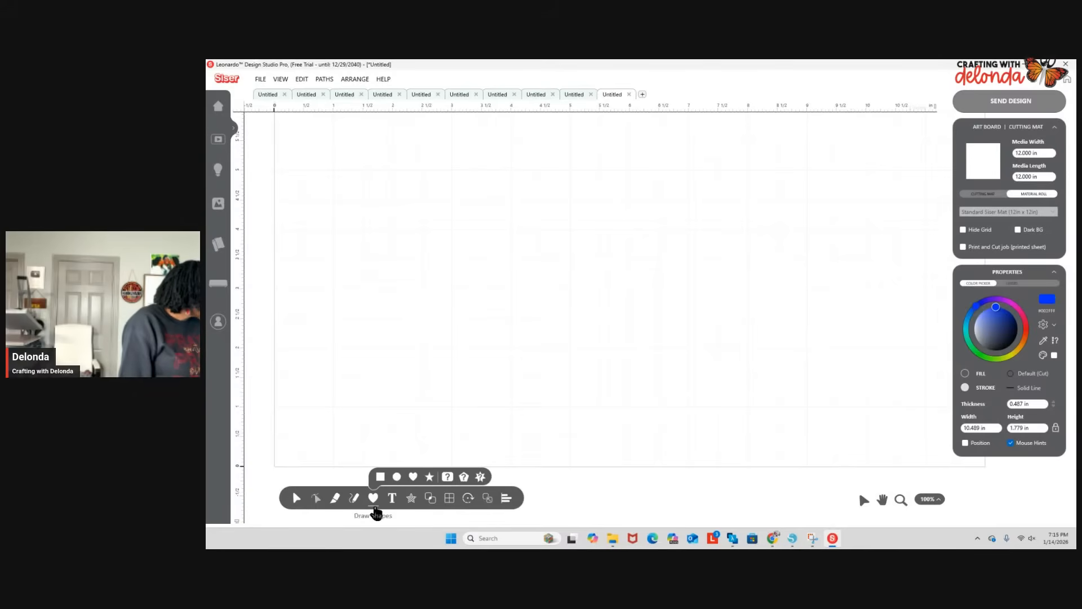
click(397, 477)
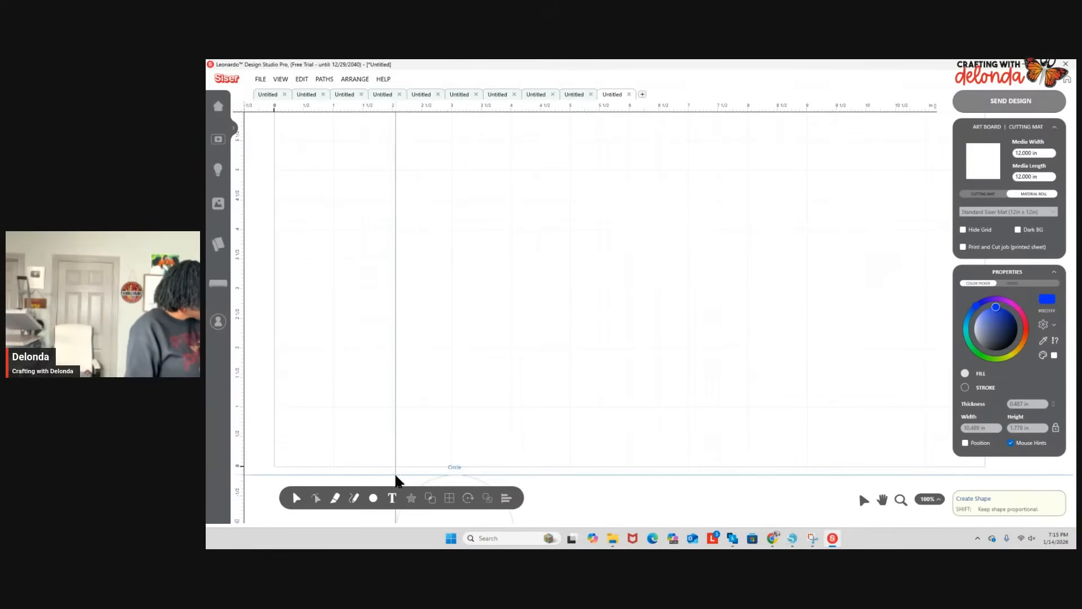
click(531, 201)
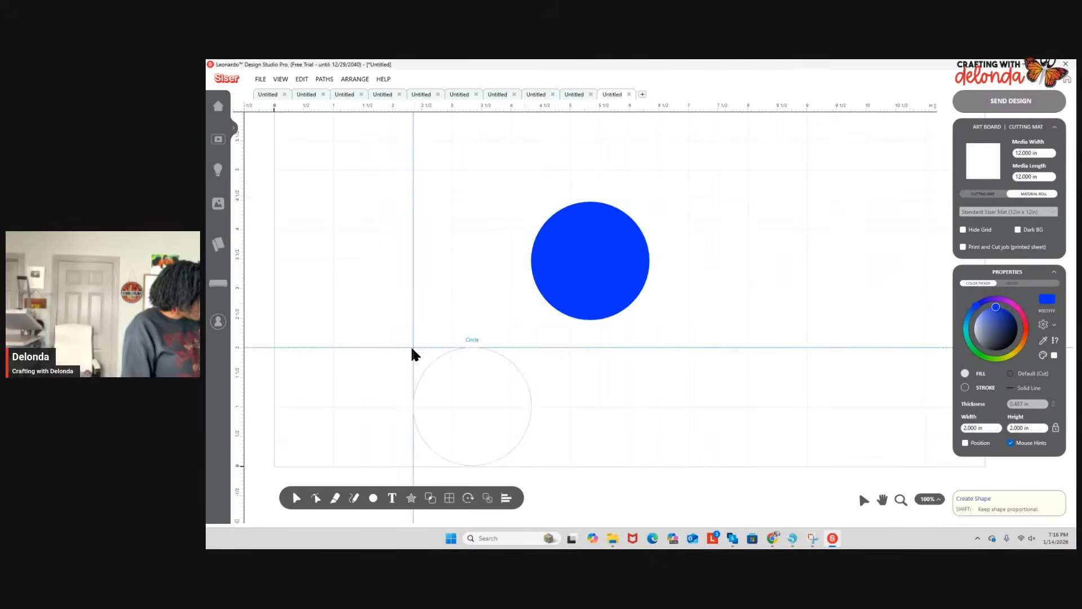
key(Escape)
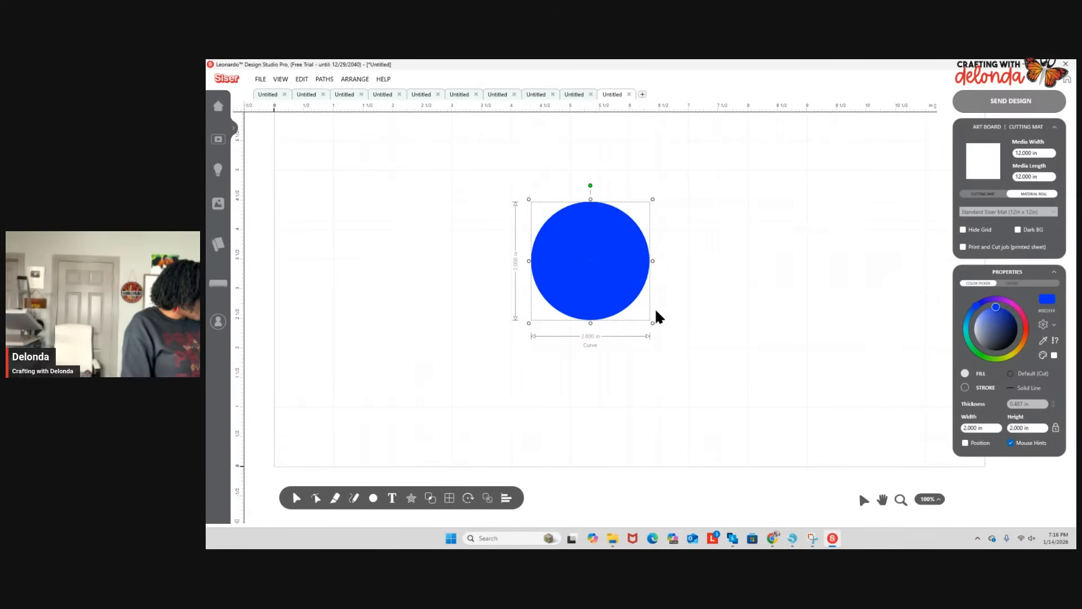
drag(652, 323, 739, 397)
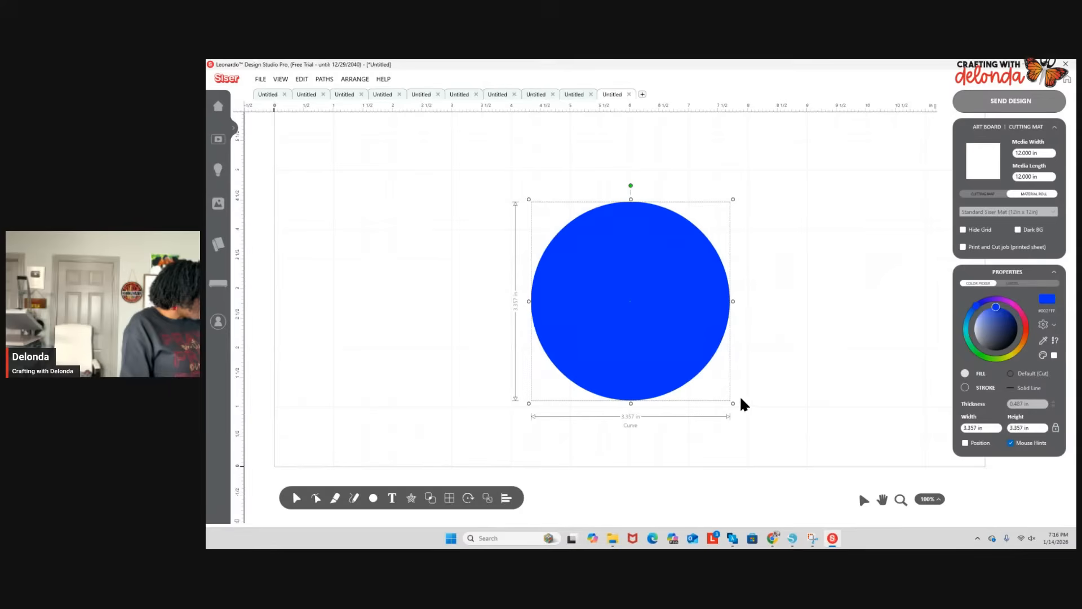
click(302, 79)
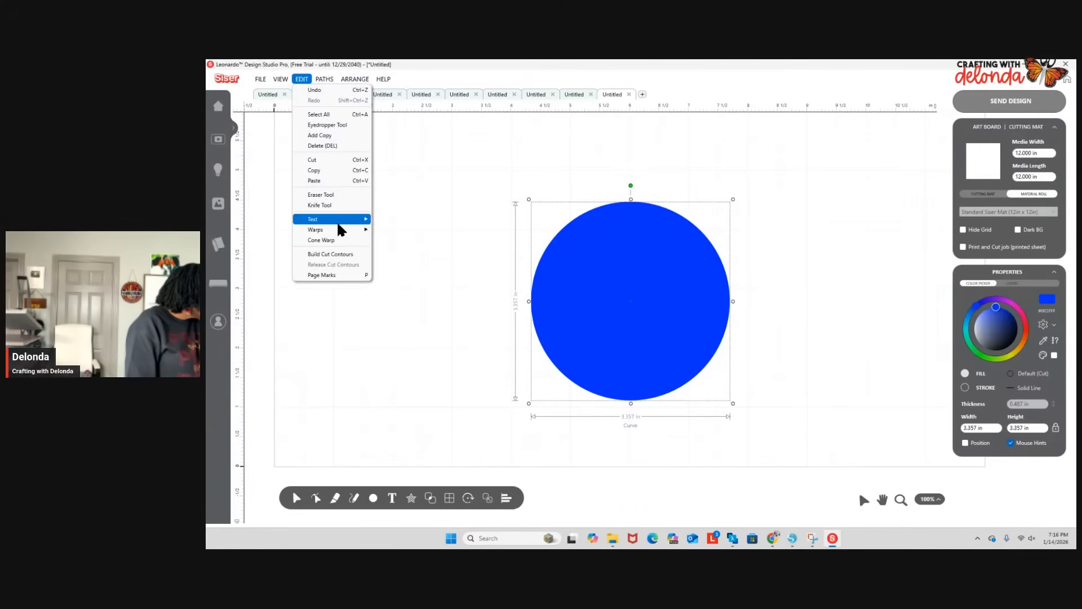
mouse_move(337, 220)
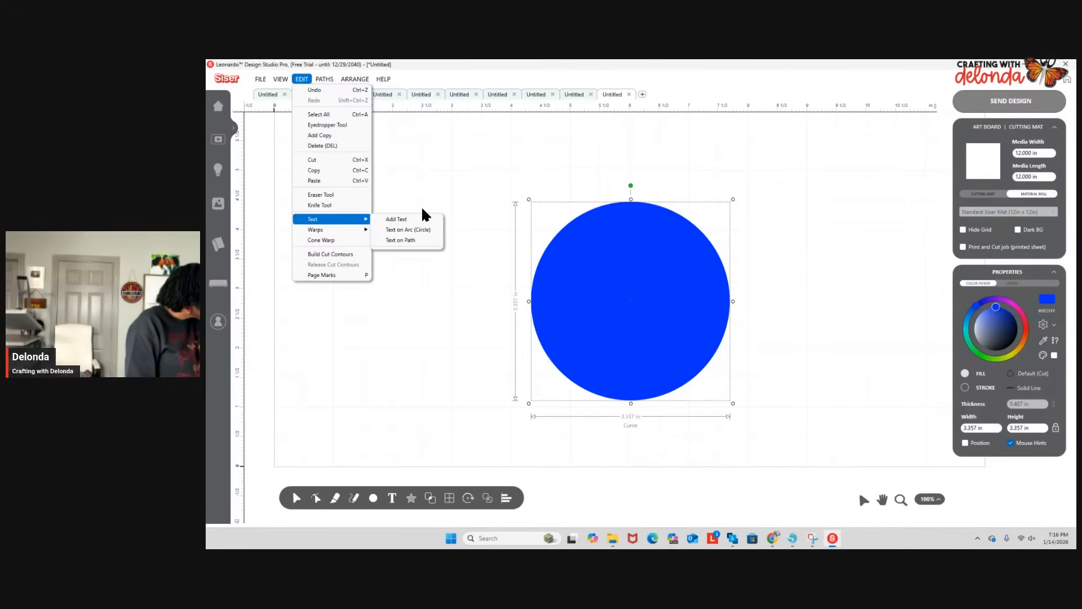
click(420, 230)
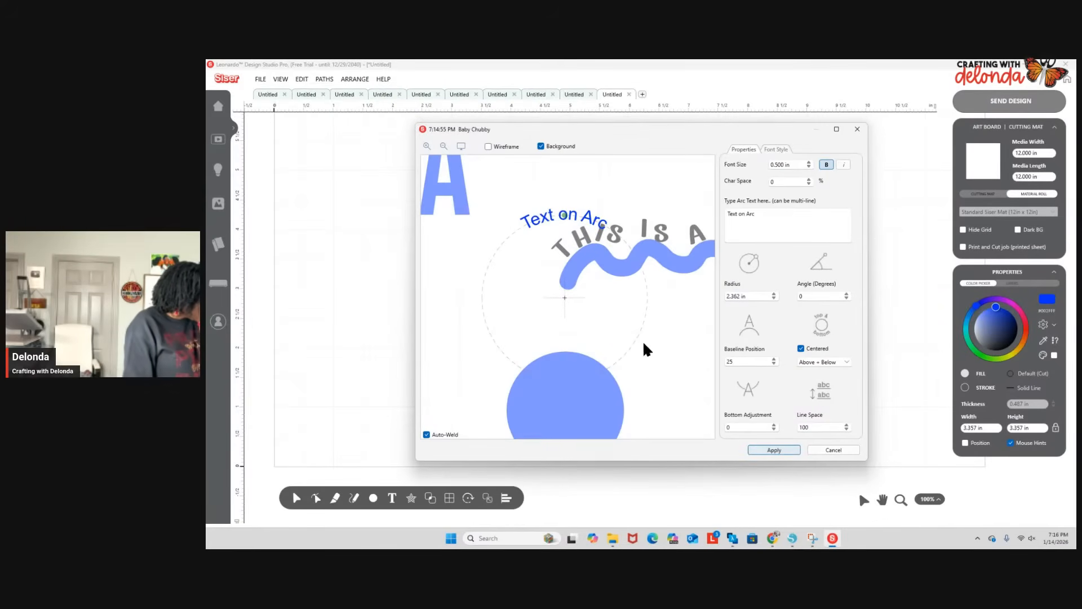
click(849, 448)
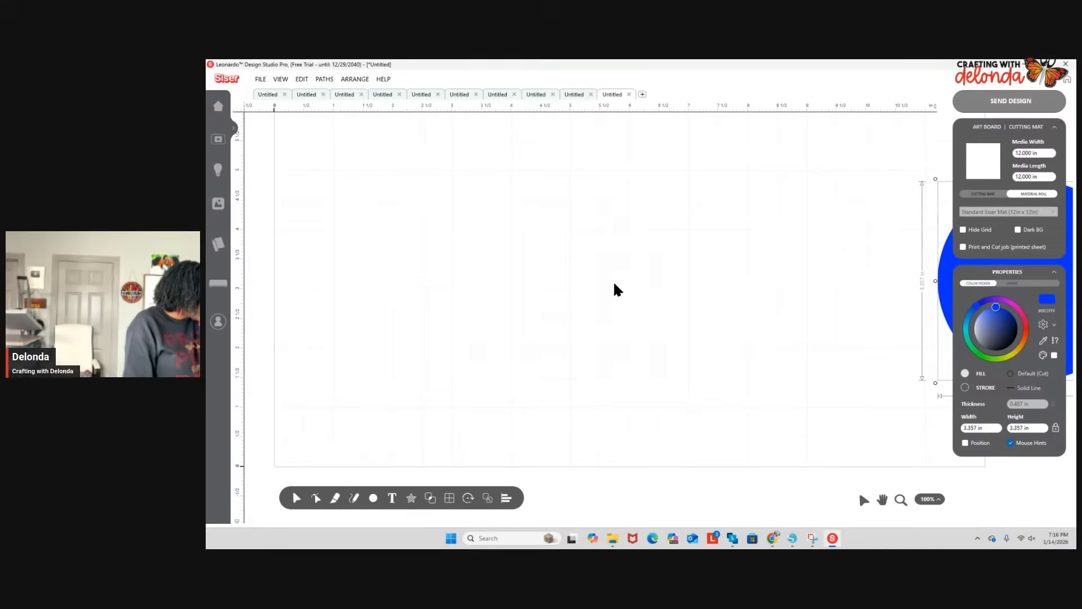
Start a Text on Arc (Circle) object and replace its sample text with "THIS IS TEXT ON A CIRCLE".
click(302, 79)
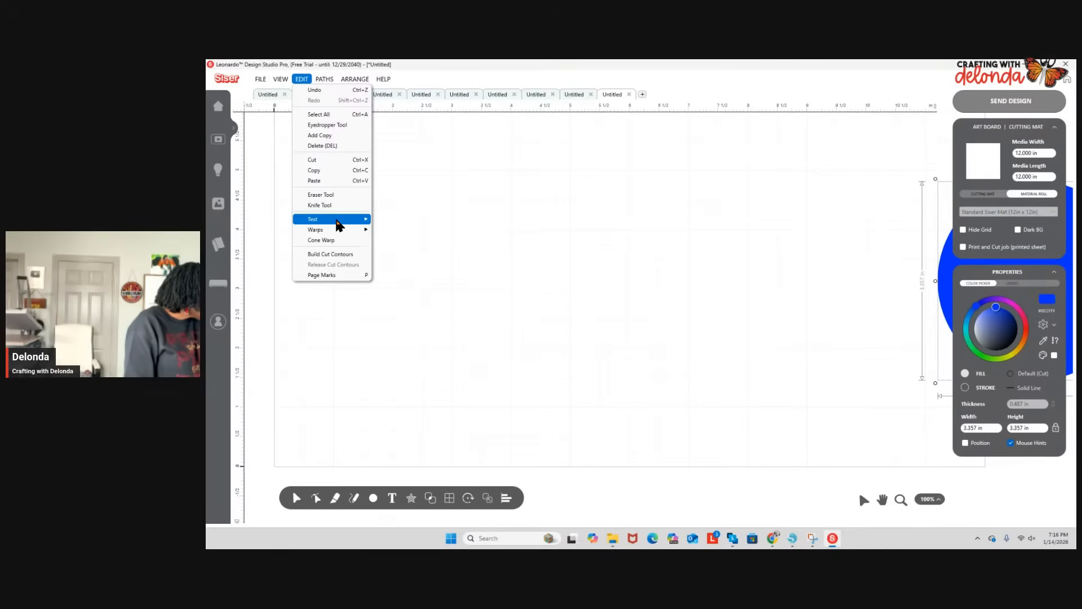
mouse_move(367, 222)
click(409, 231)
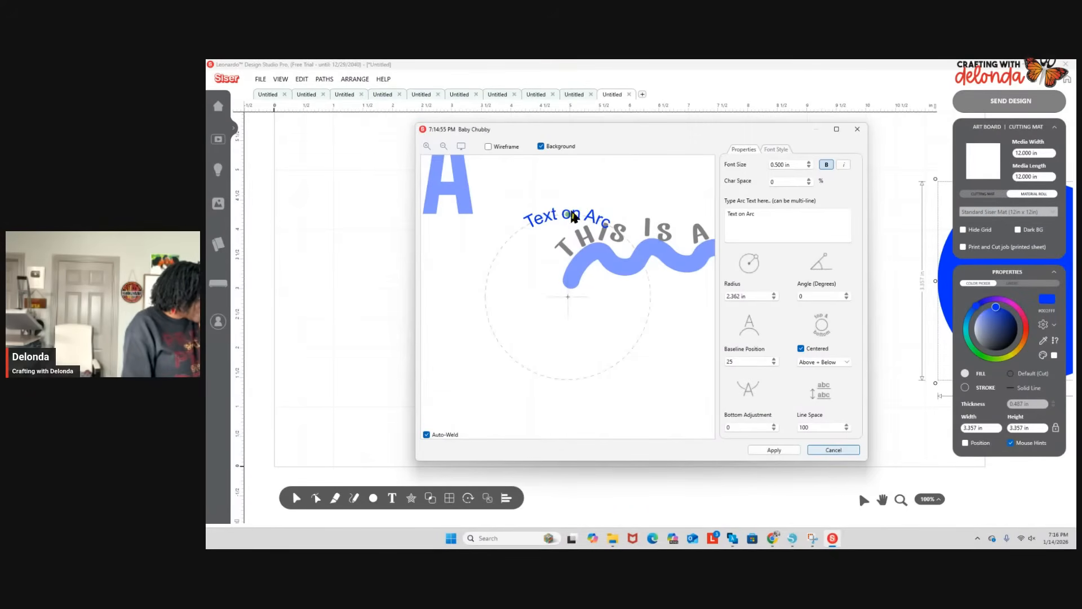
drag(783, 214, 690, 215)
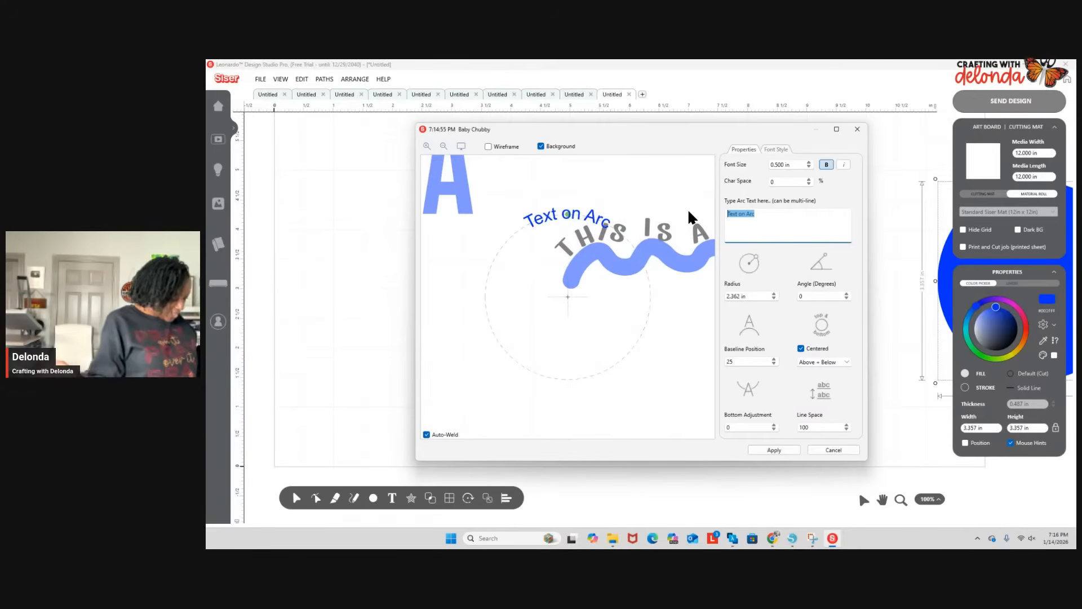
text(This is )
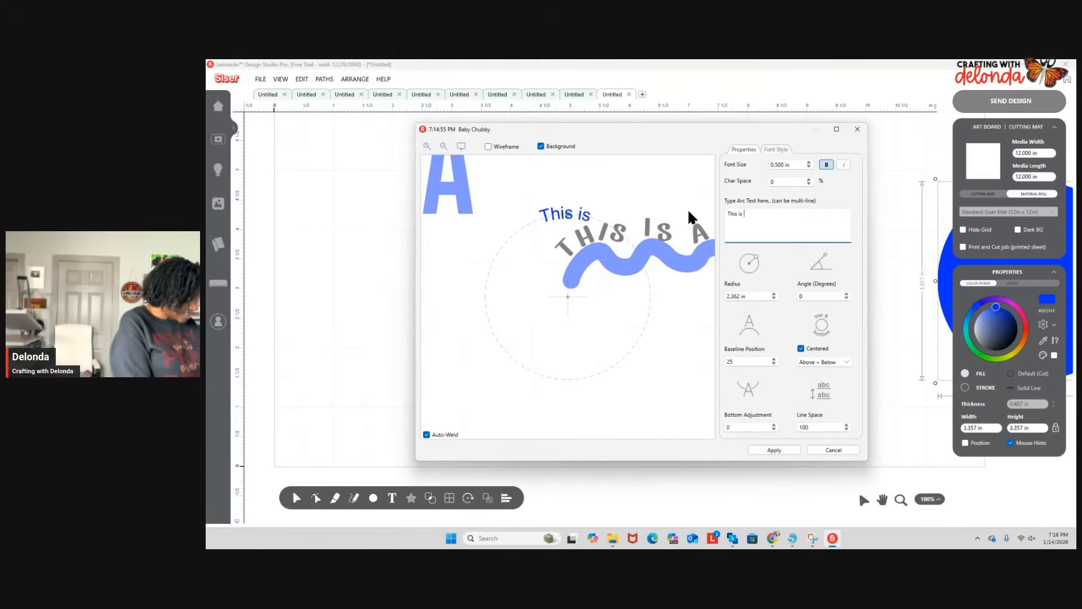
text(text)
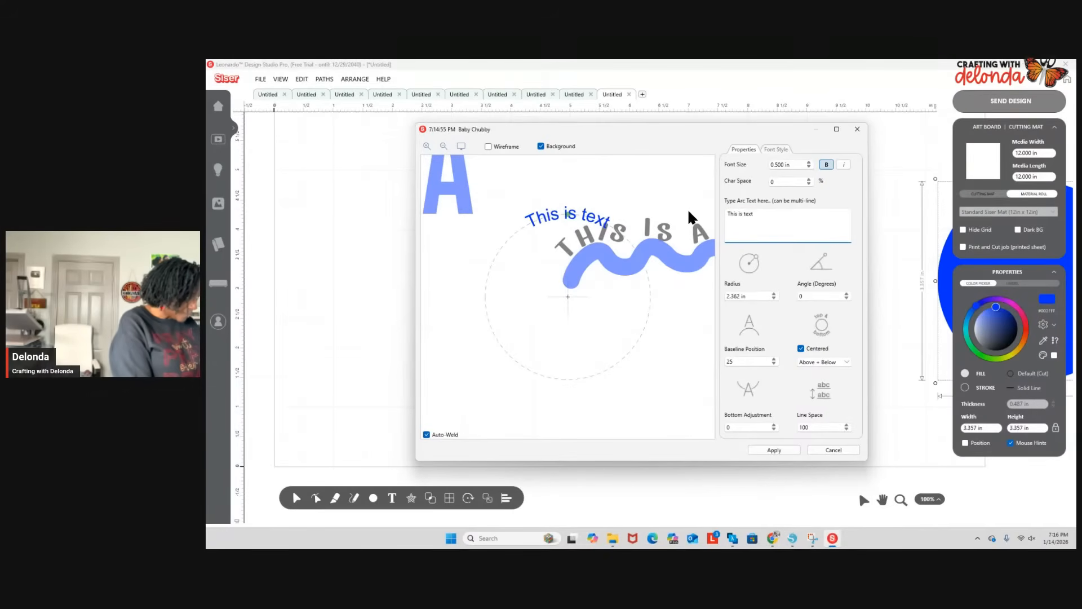
key(BackSpace)
key(BackSpace)
key(BackSpace)
key(BackSpace)
key(BackSpace)
key(BackSpace)
key(BackSpace)
key(BackSpace)
key(BackSpace)
key(BackSpace)
key(BackSpace)
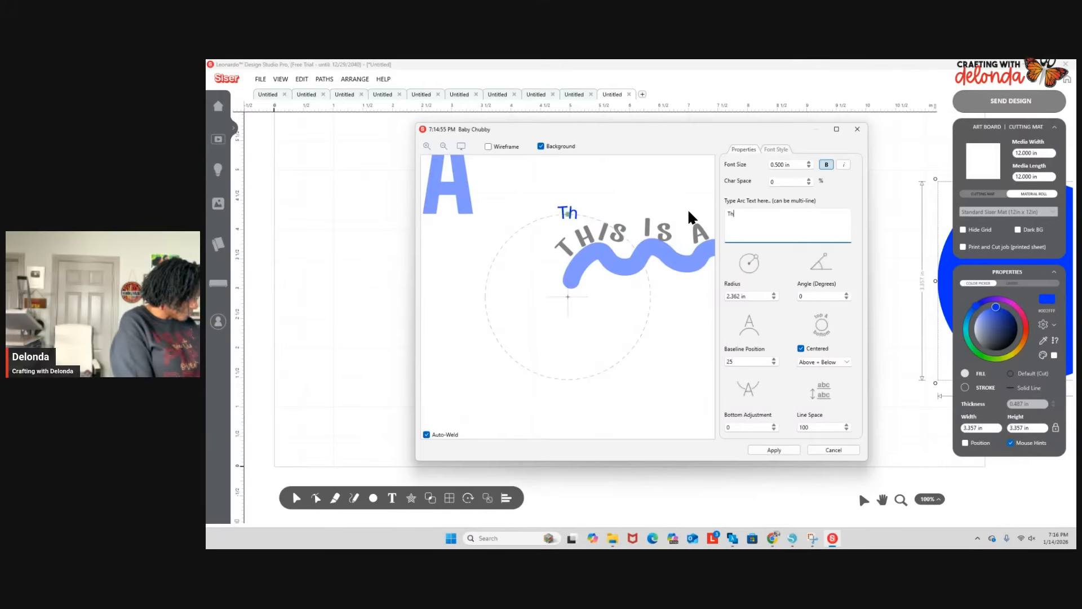
text(HIS IS)
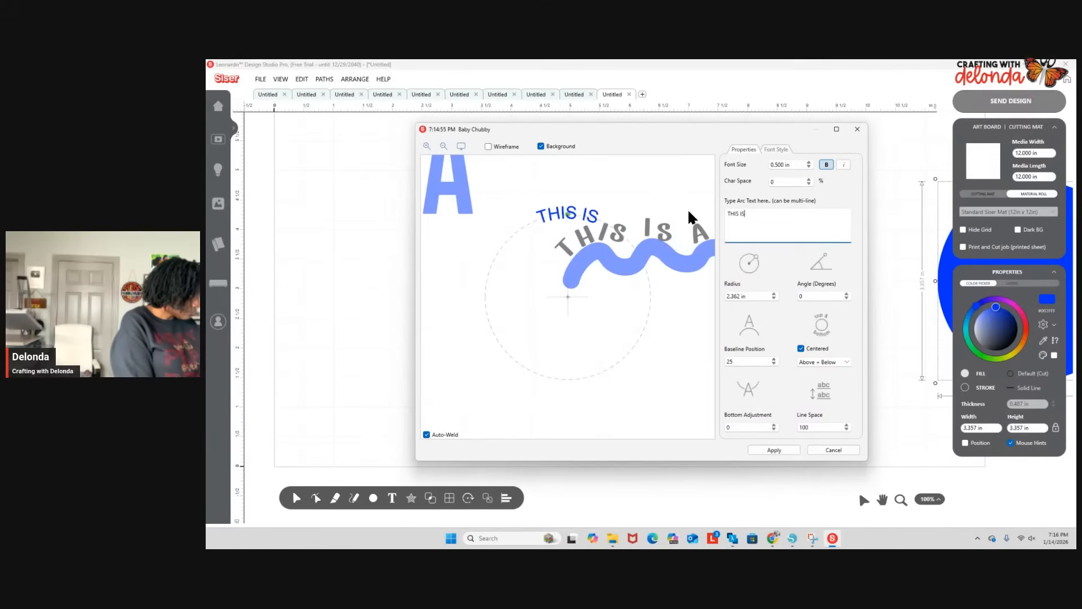
text( TEXT ON A C)
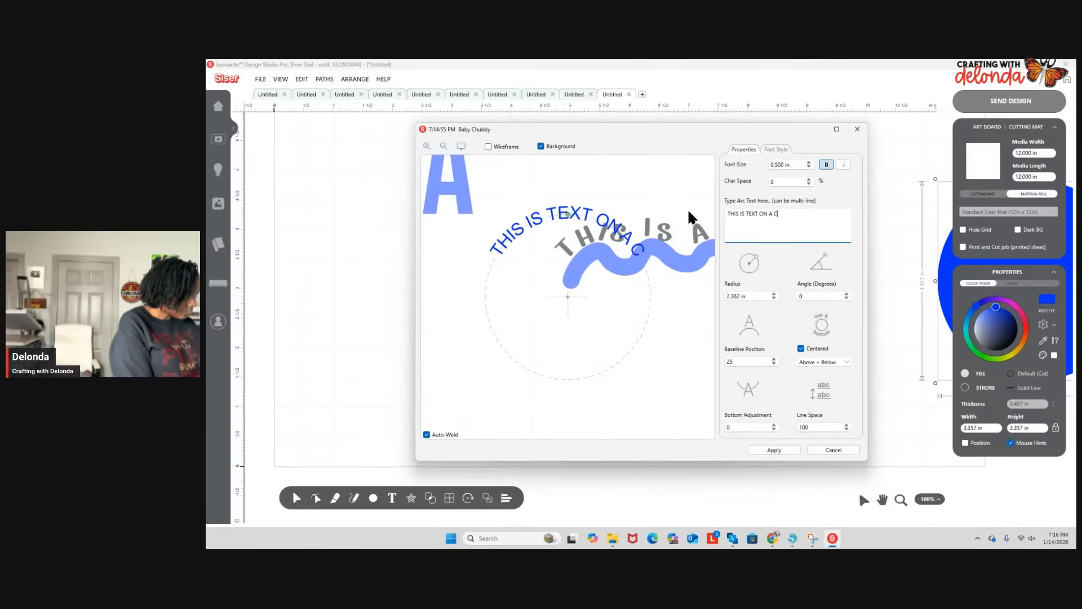
text(IRCLE)
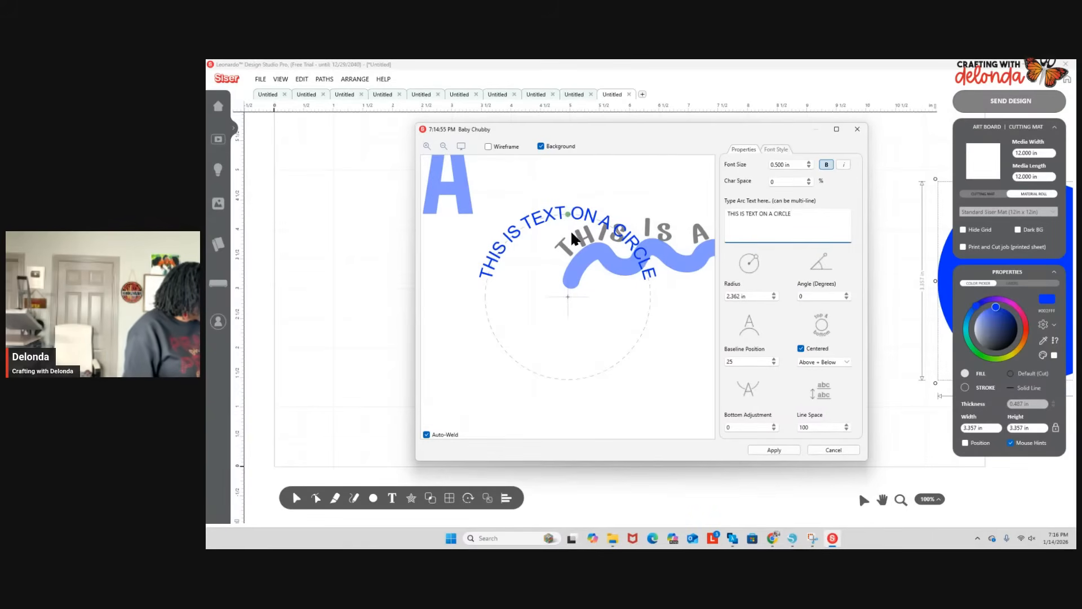
Shift the arc's guide circle slightly upward and rotate its text to a 180-degree angle.
drag(568, 297, 569, 287)
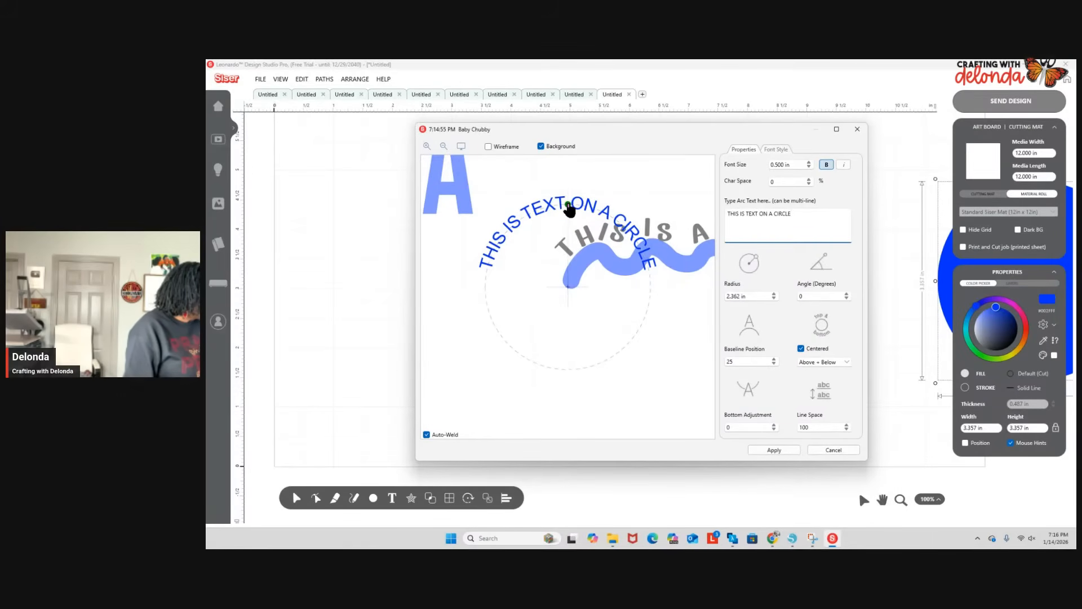
drag(570, 204, 570, 341)
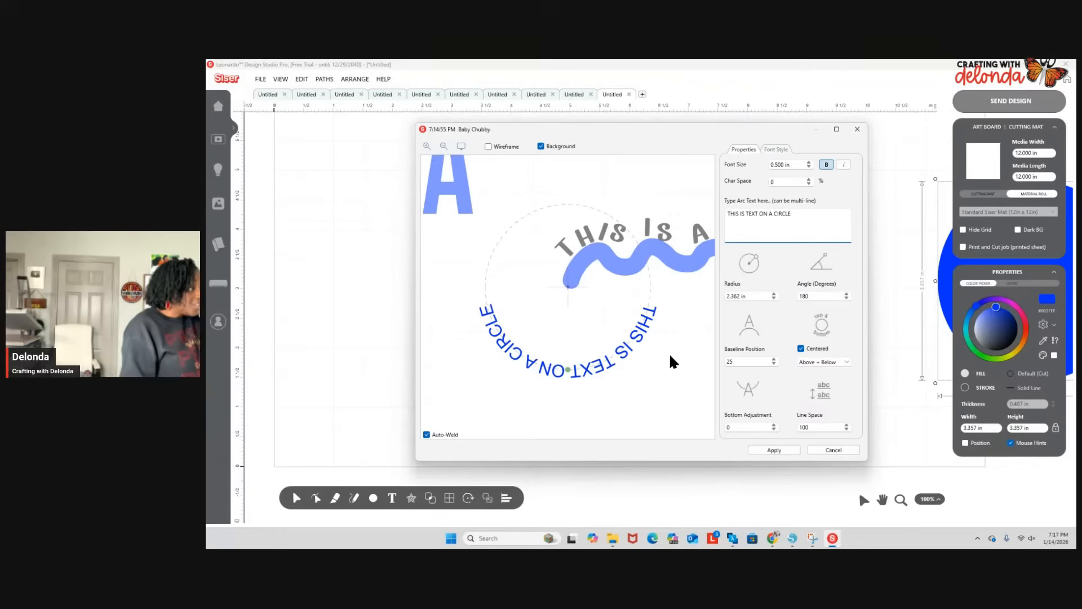
Toggle the circle text's Centered option off and on and try each above/below placement, ending on Below only.
click(801, 348)
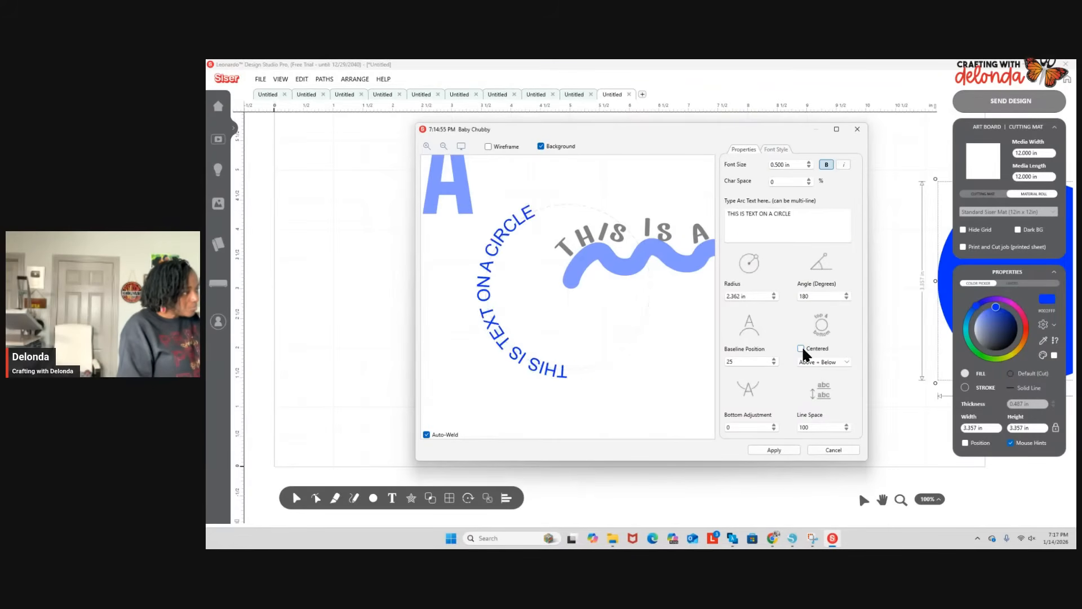
click(801, 348)
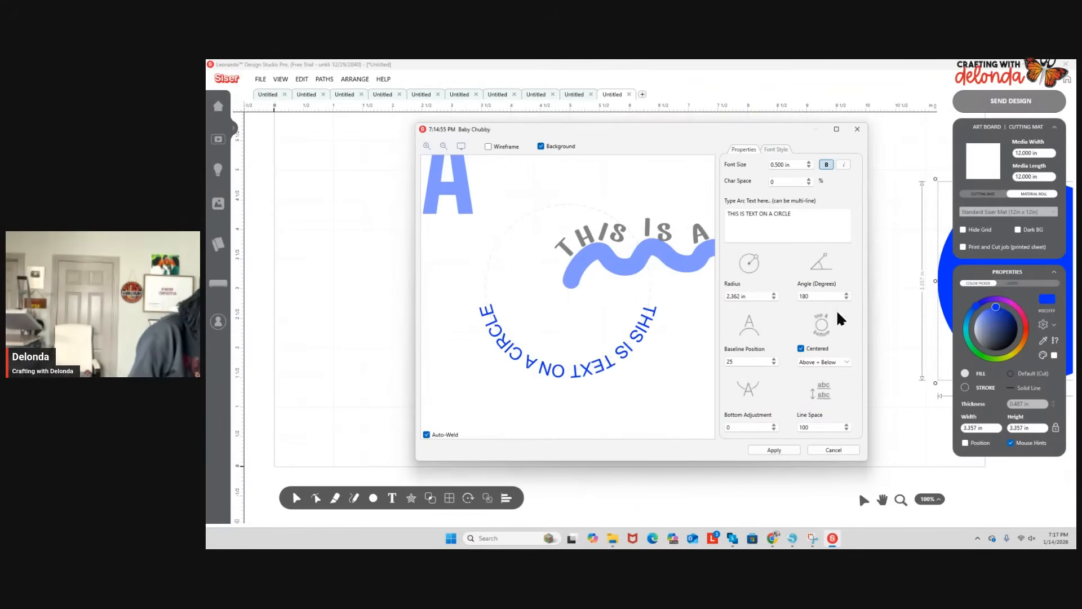
click(848, 362)
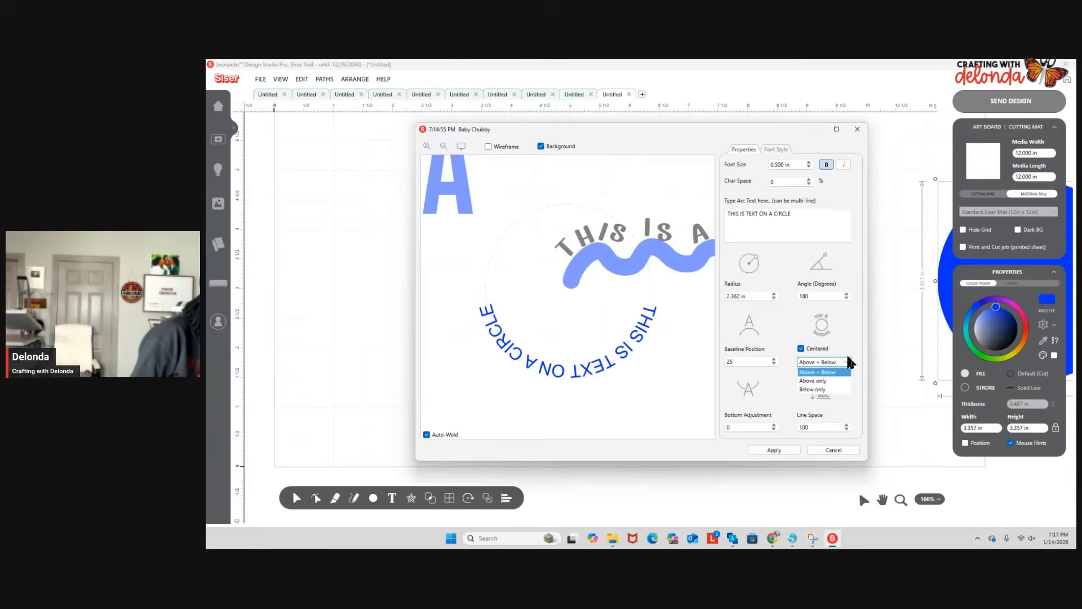
click(824, 389)
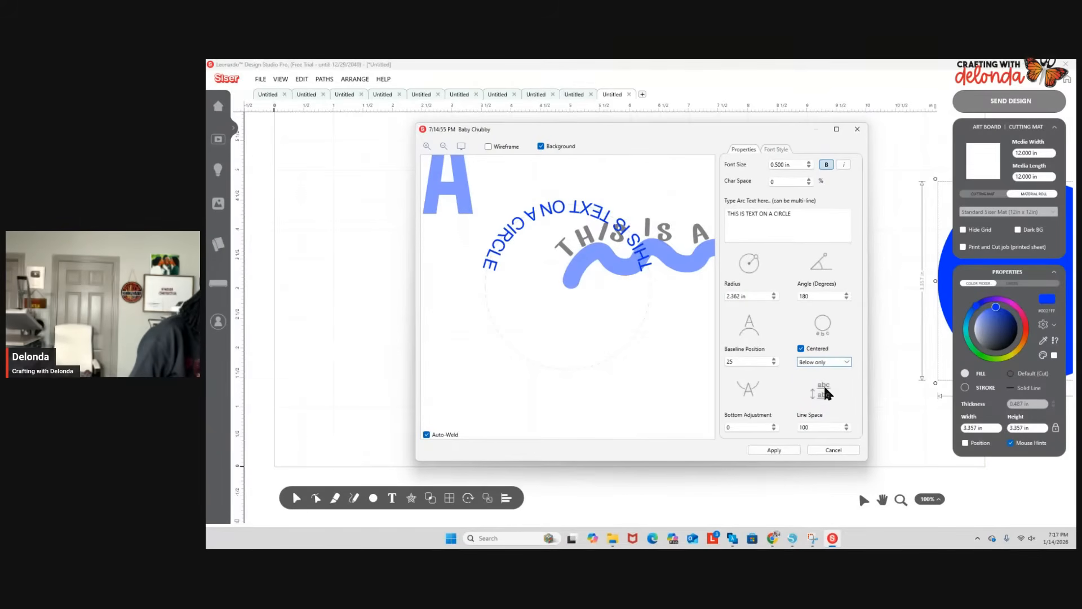
click(848, 362)
click(826, 382)
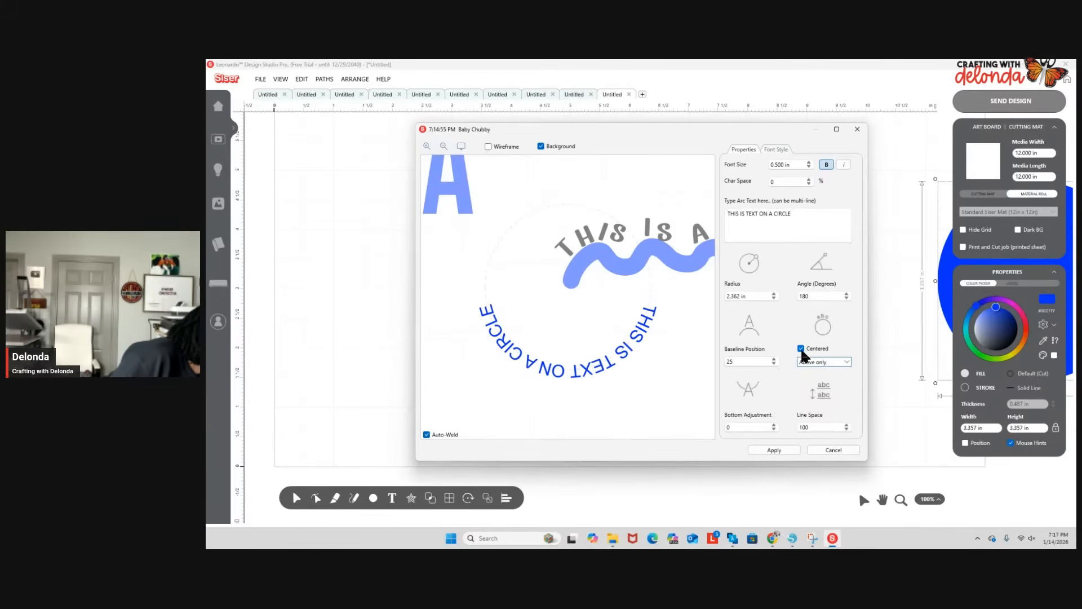
click(845, 363)
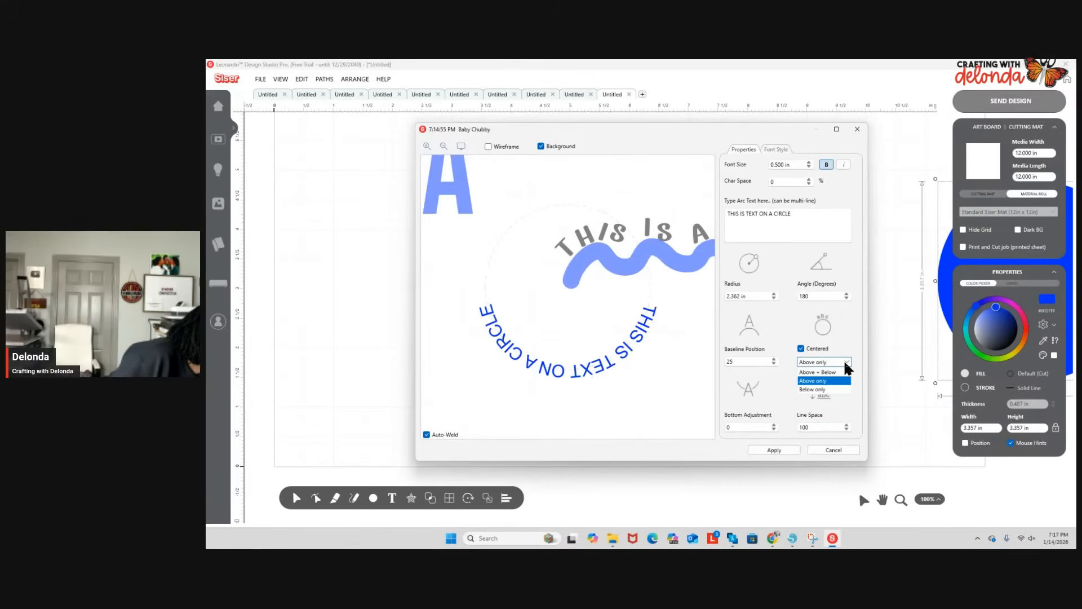
click(840, 372)
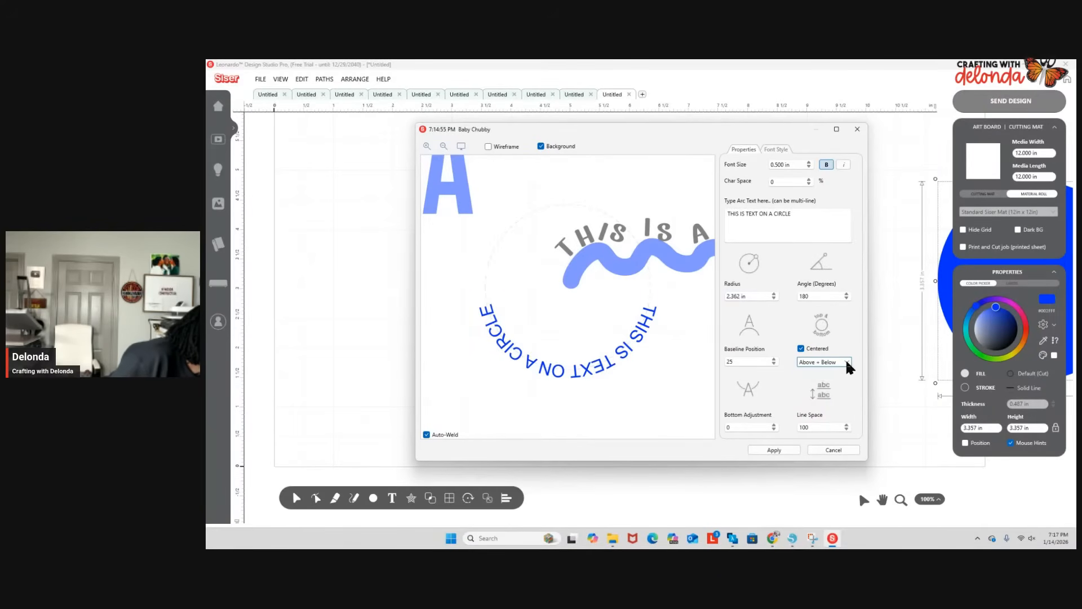
click(847, 363)
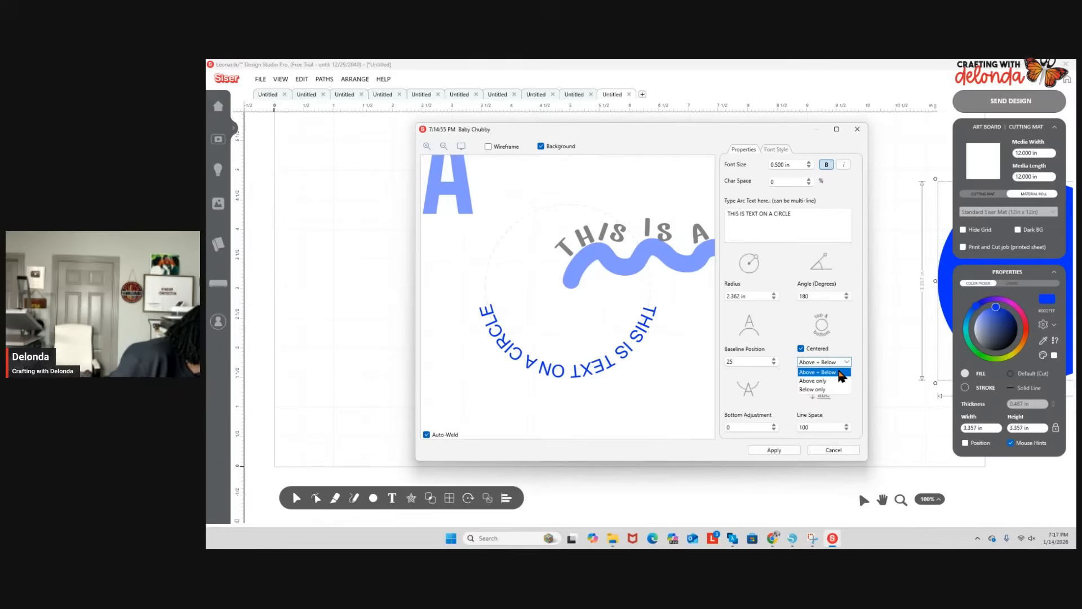
click(823, 389)
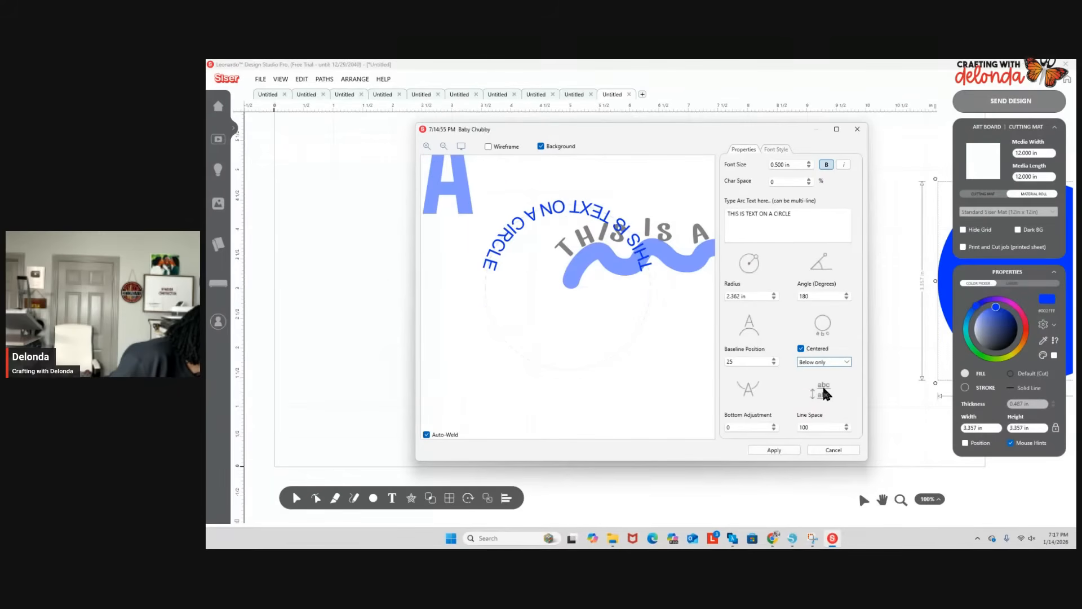
Try rotating the Below only text to about -2 degrees and on to about -185 degrees, and discard the arc text.
drag(569, 212, 572, 373)
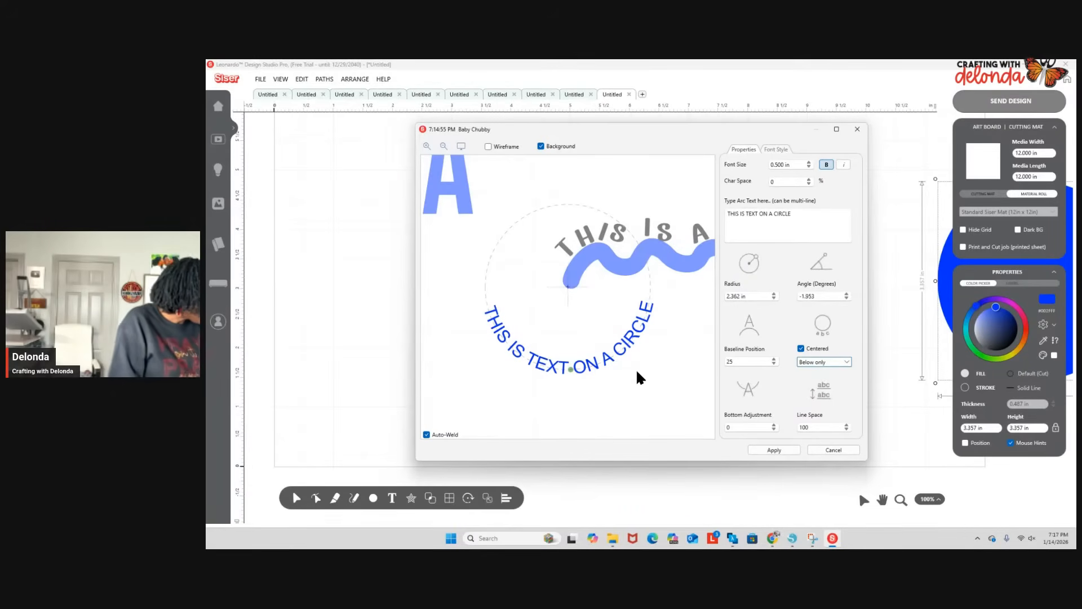
click(426, 147)
click(427, 147)
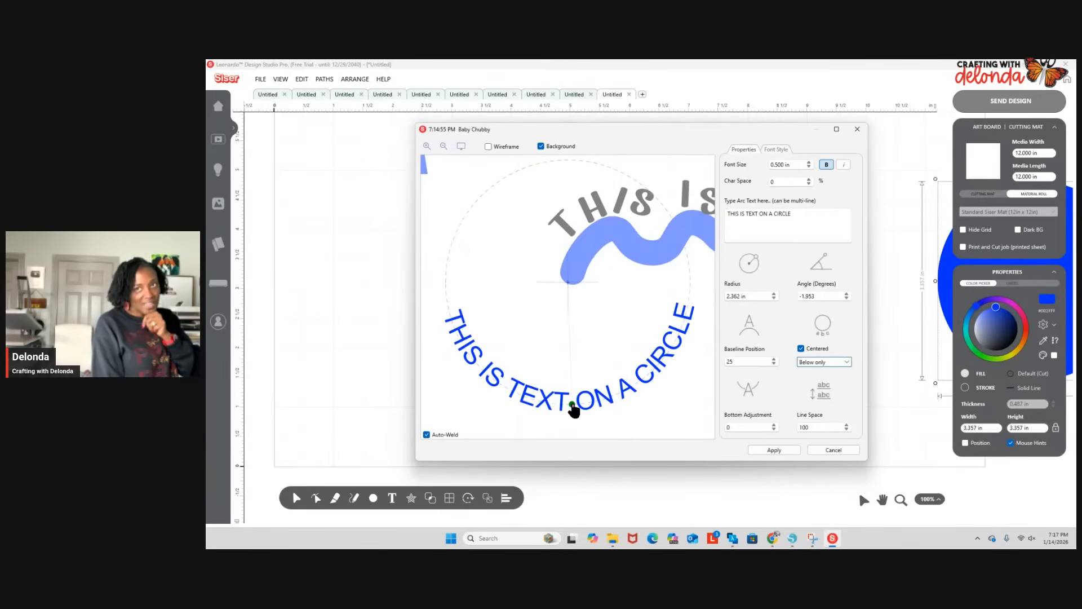
drag(573, 406, 558, 167)
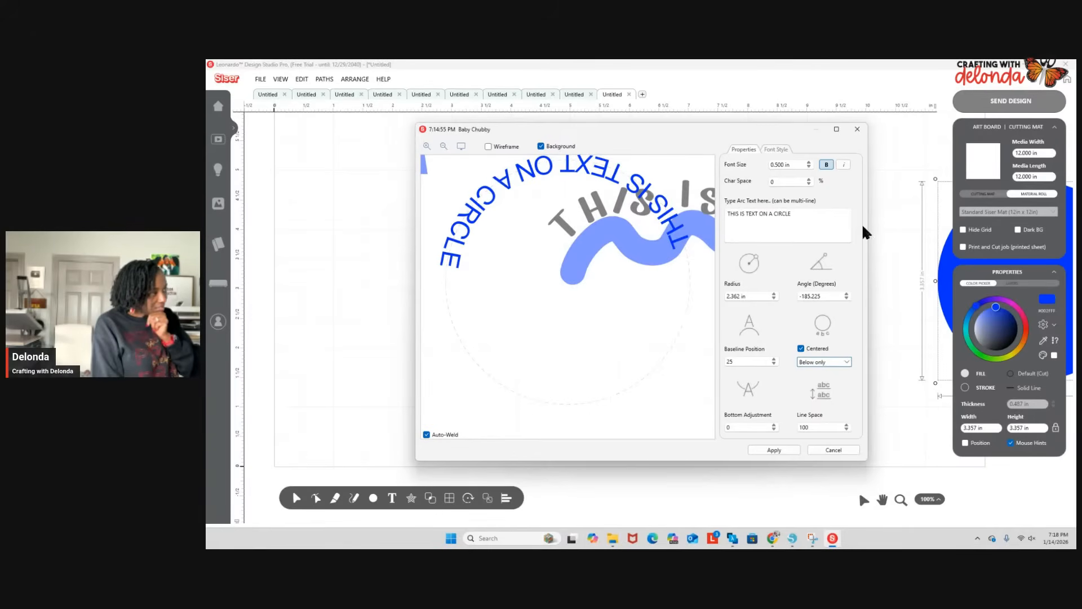
click(856, 131)
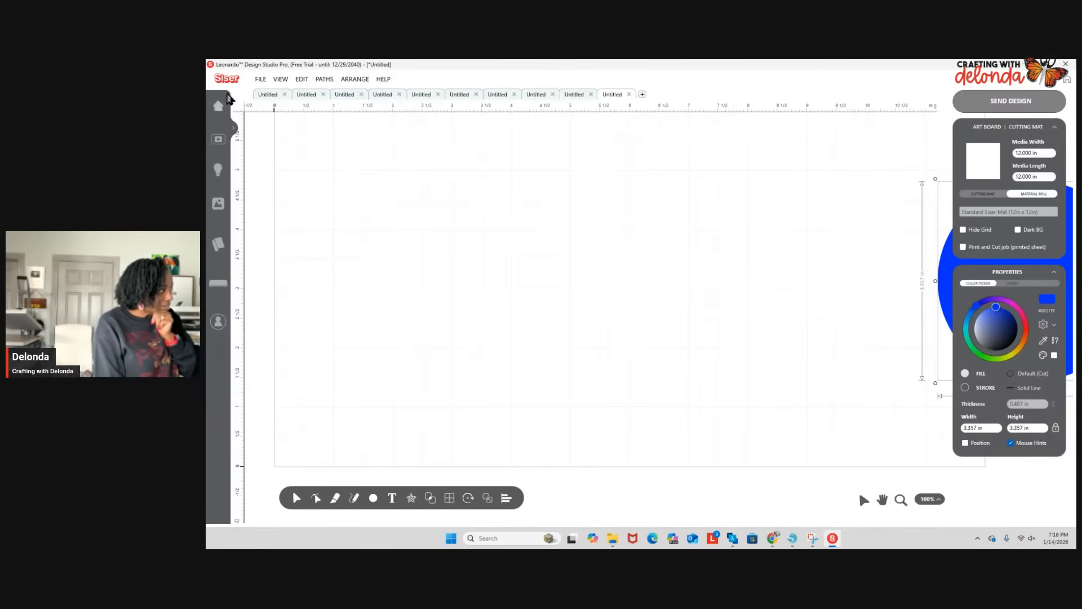
Start a new Text on Arc (Circle) object and replace its sample text with "THIS IS A TEST OF THIS FEATURE".
click(287, 80)
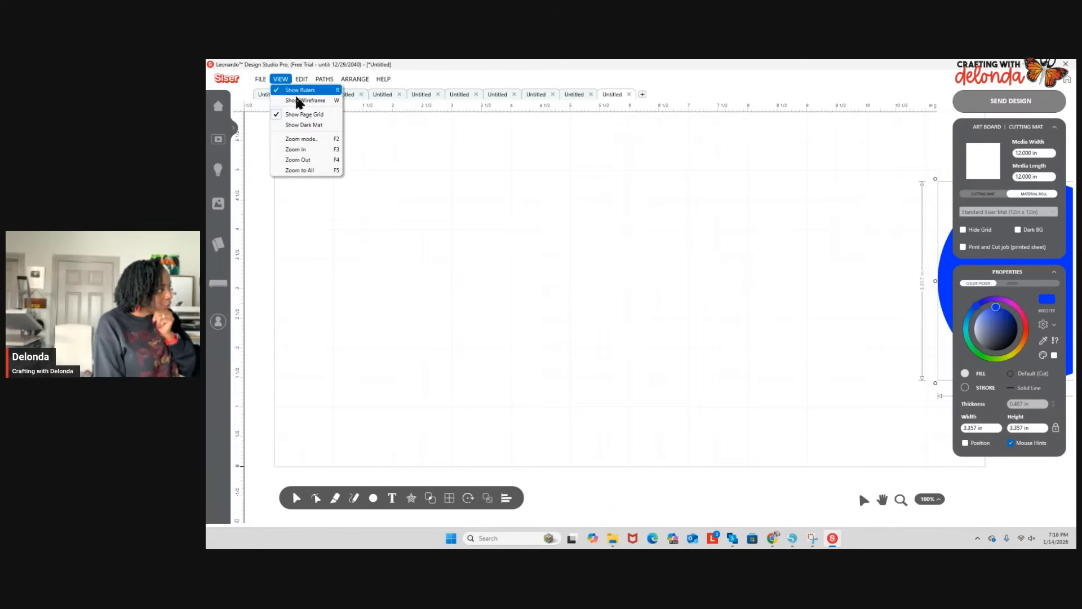
click(300, 83)
mouse_move(329, 219)
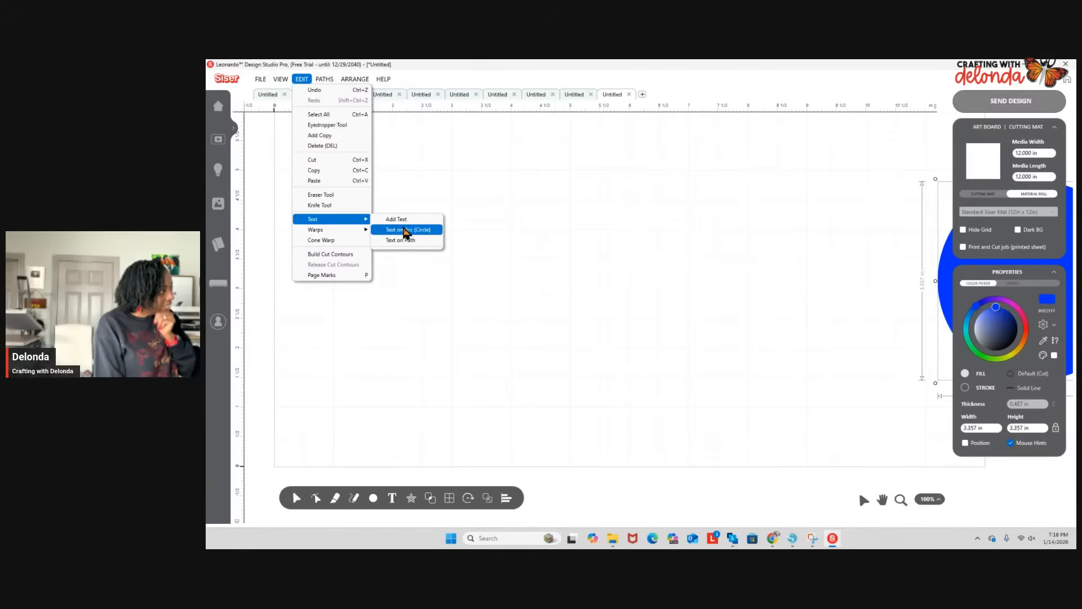
click(413, 231)
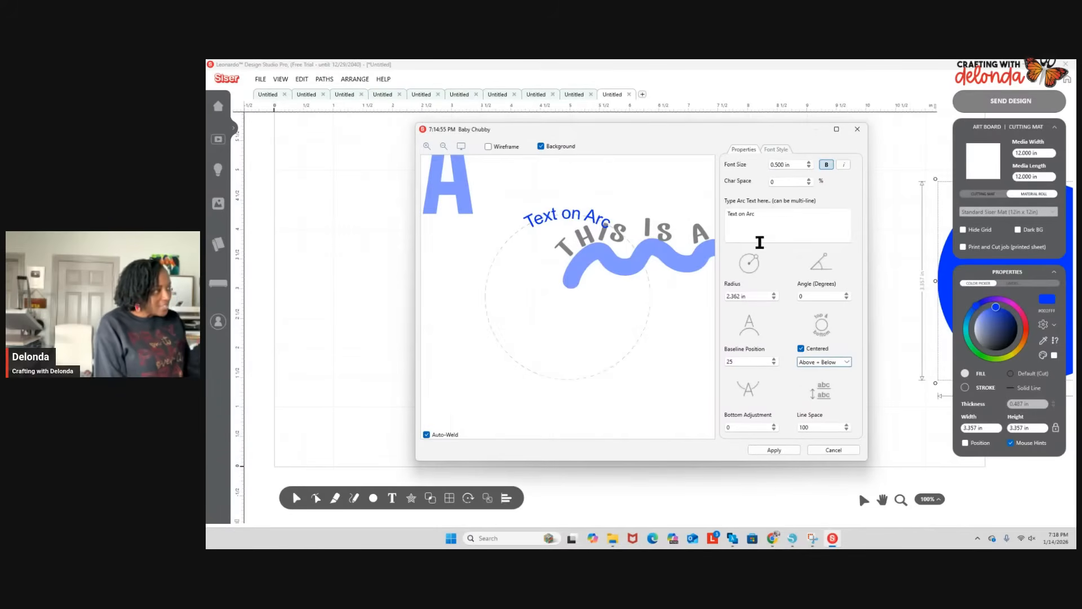
drag(775, 221, 675, 222)
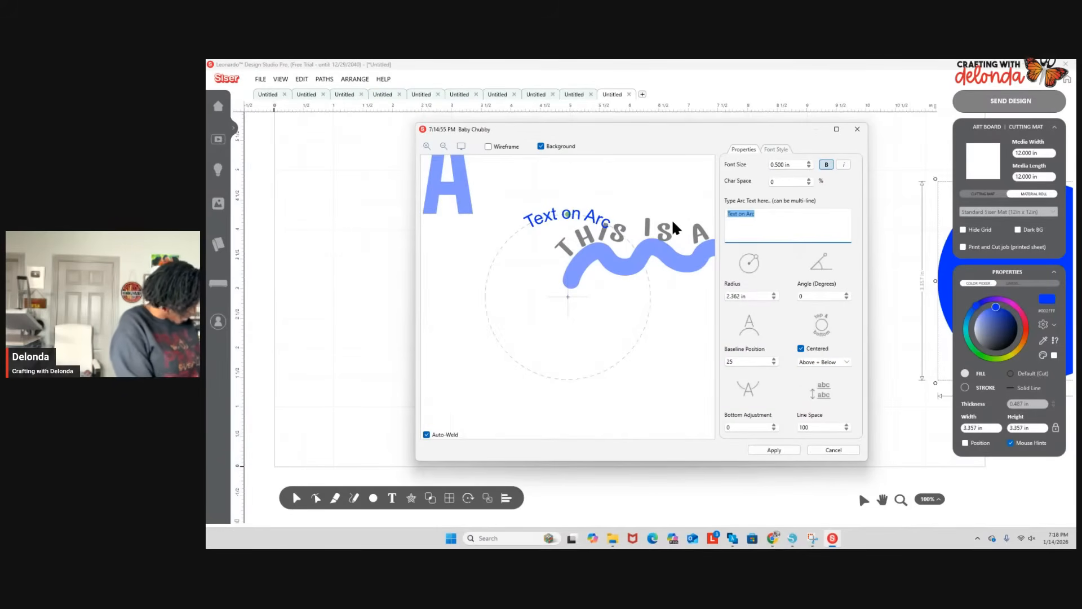
text(THIS IS )
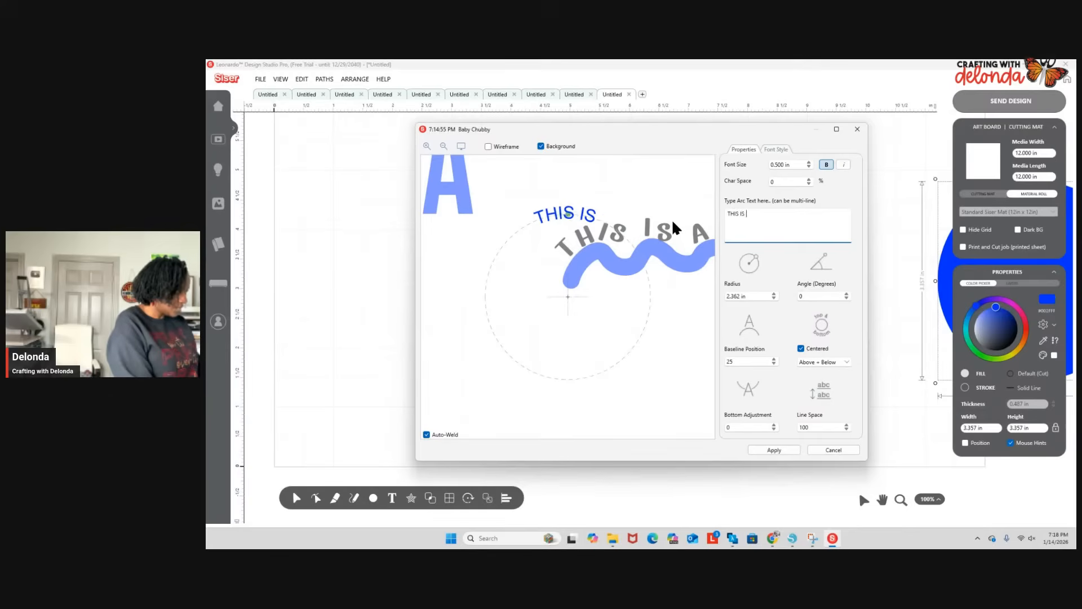
text(A TEST OF )
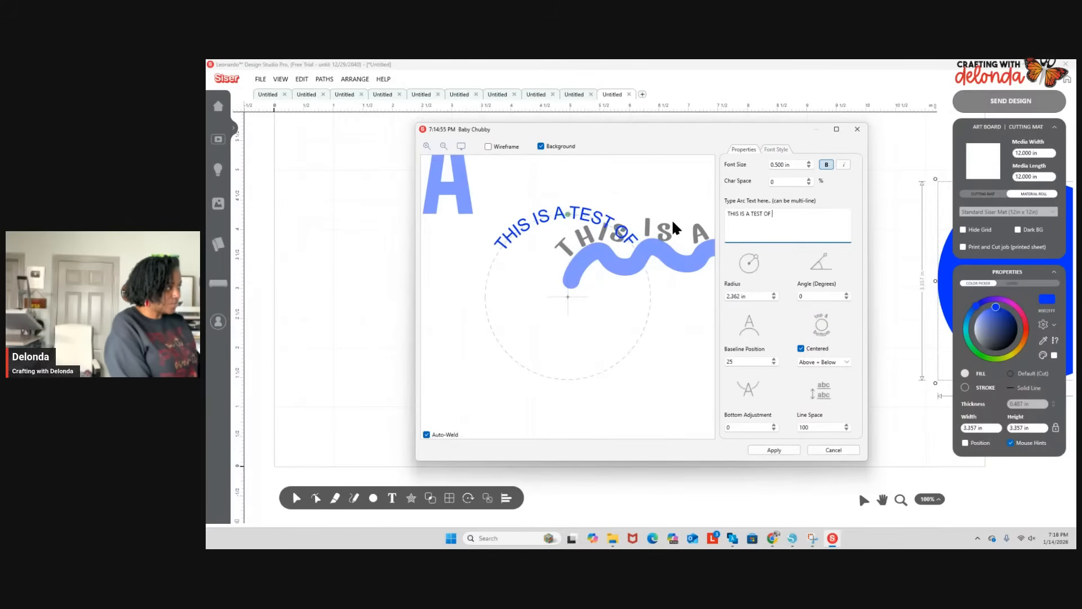
text(THIS FEATURE)
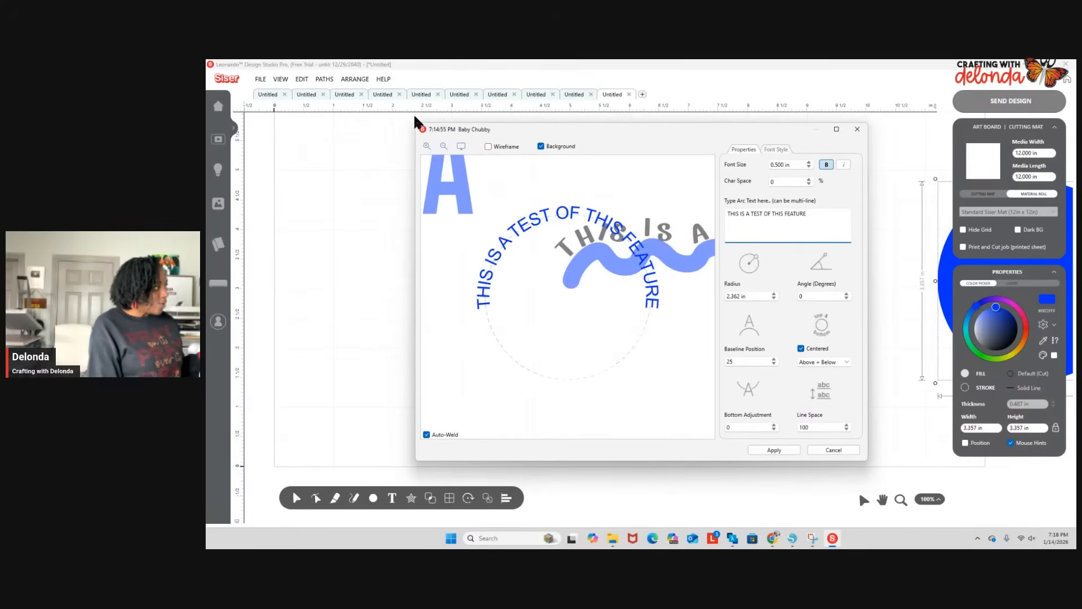
Set the arc text to Below only, with a radius of about 2.41 in, and rotate it along the circle's bottom at about -1.8 degrees.
click(428, 145)
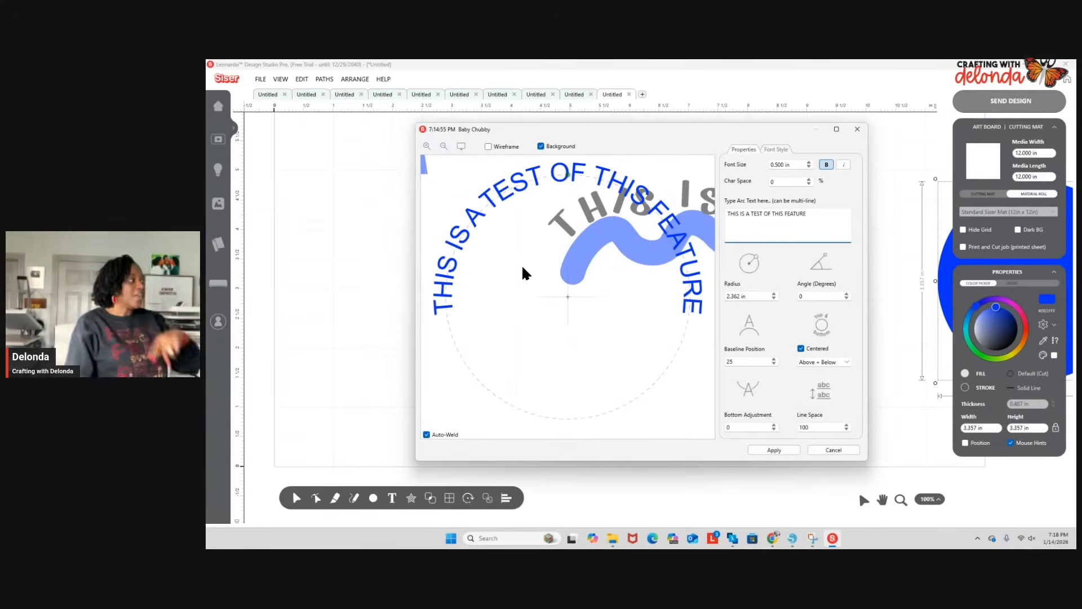
drag(567, 179, 550, 444)
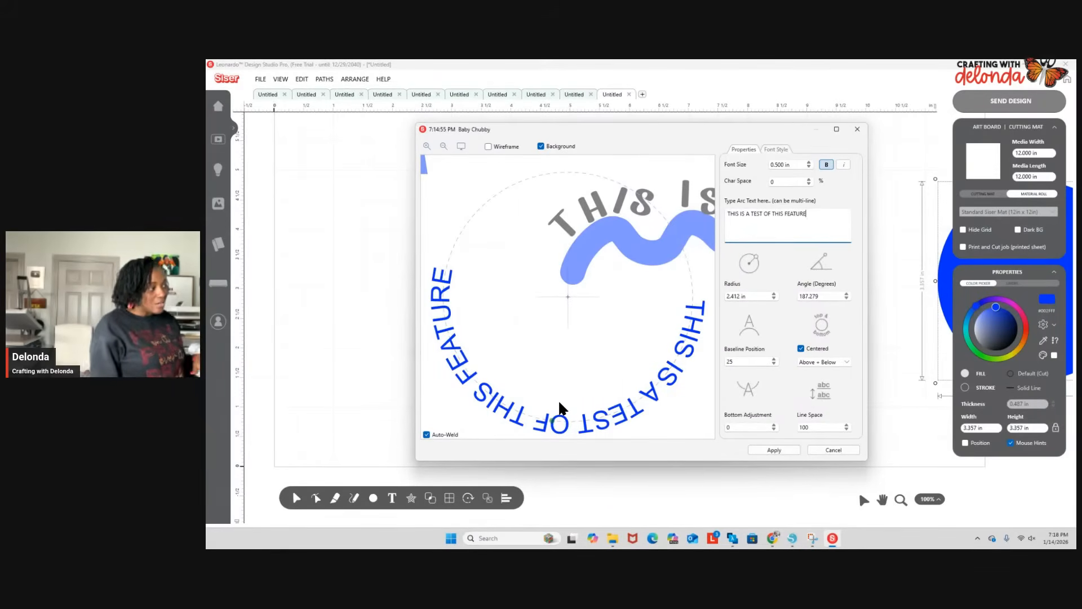
click(848, 363)
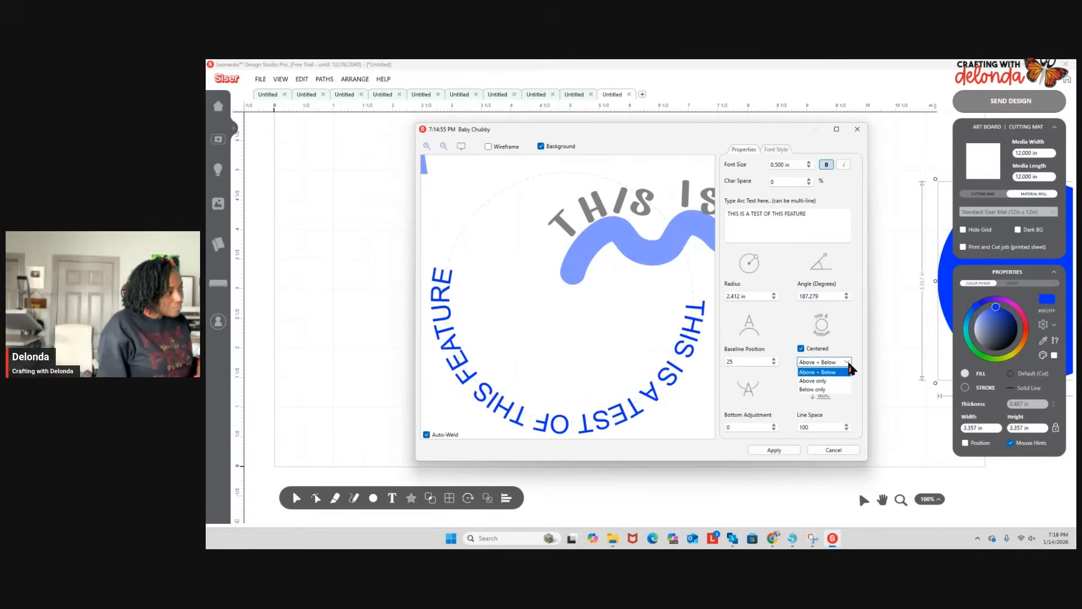
click(826, 389)
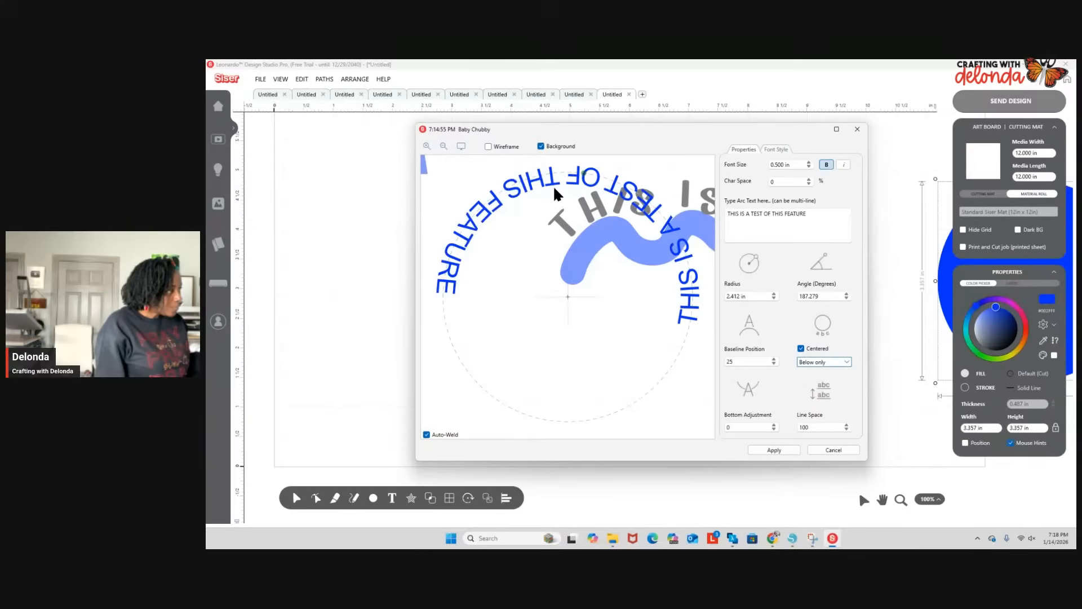
drag(586, 174, 574, 446)
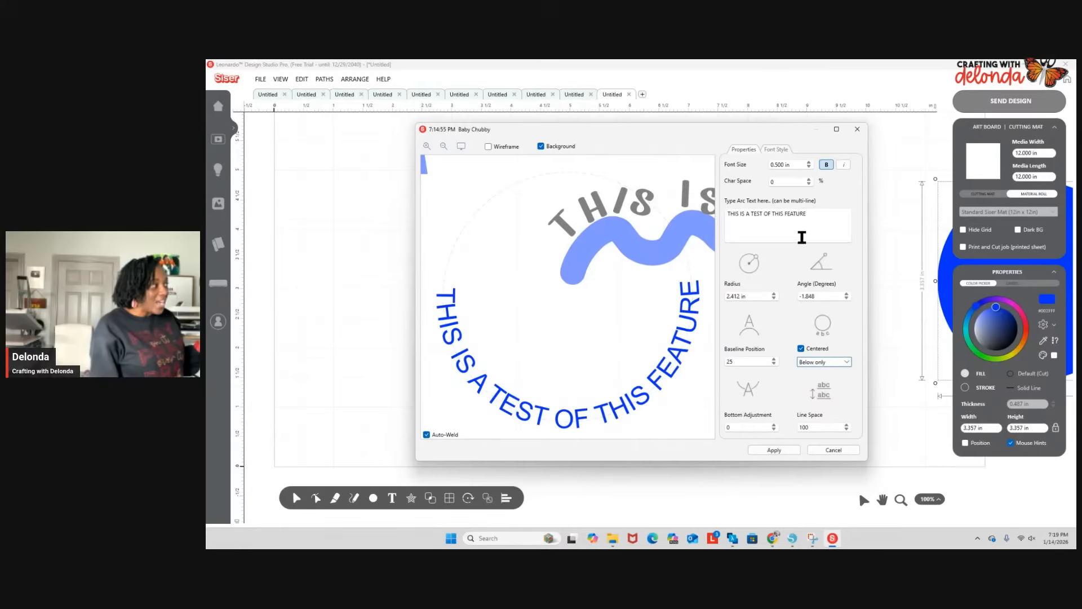
Increase the arc text's character spacing to 6.5%.
click(809, 178)
click(809, 179)
click(809, 178)
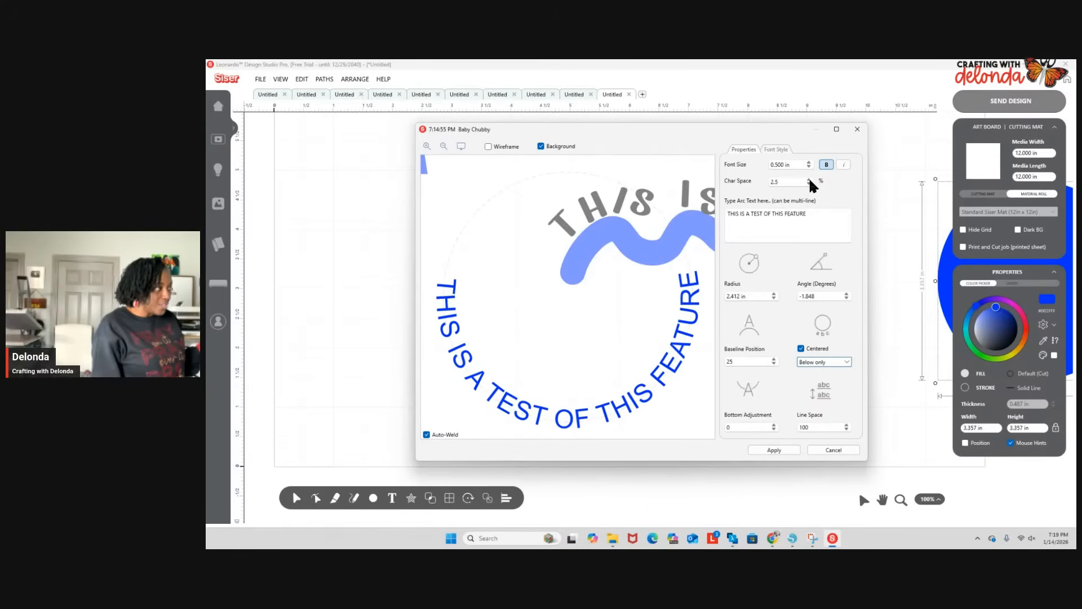
click(810, 178)
click(810, 178)
click(809, 178)
click(810, 179)
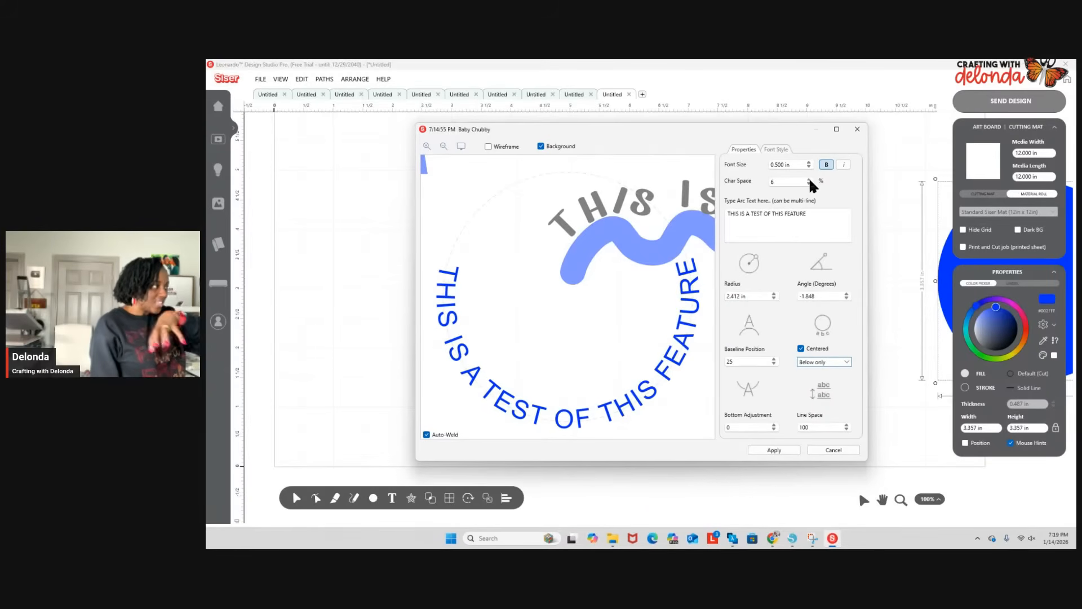
click(810, 179)
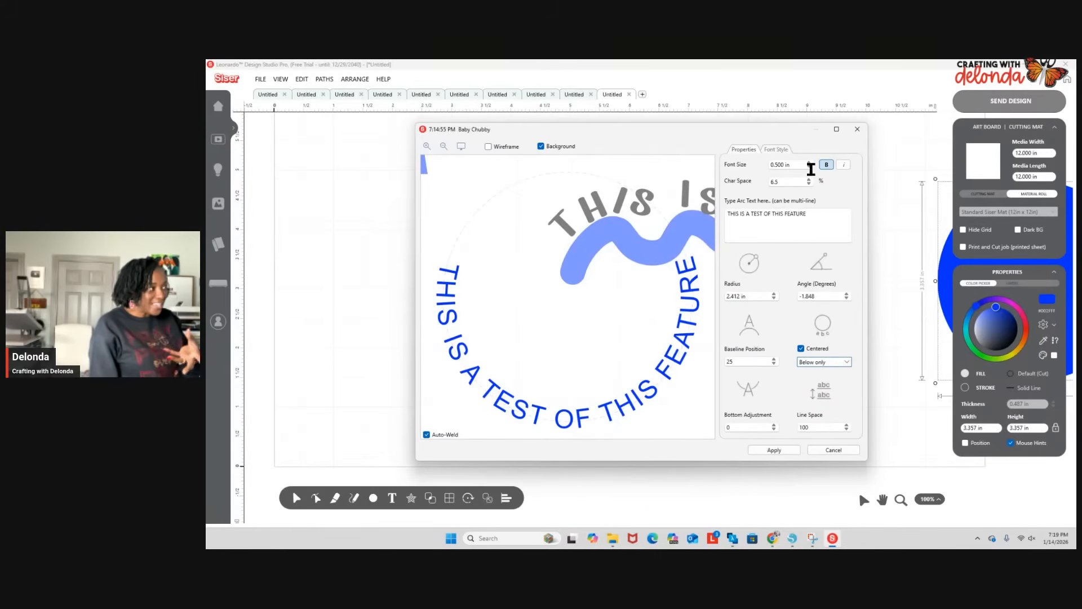
Enlarge the arc text's font size to 0.815 in.
click(809, 163)
click(809, 163)
click(810, 162)
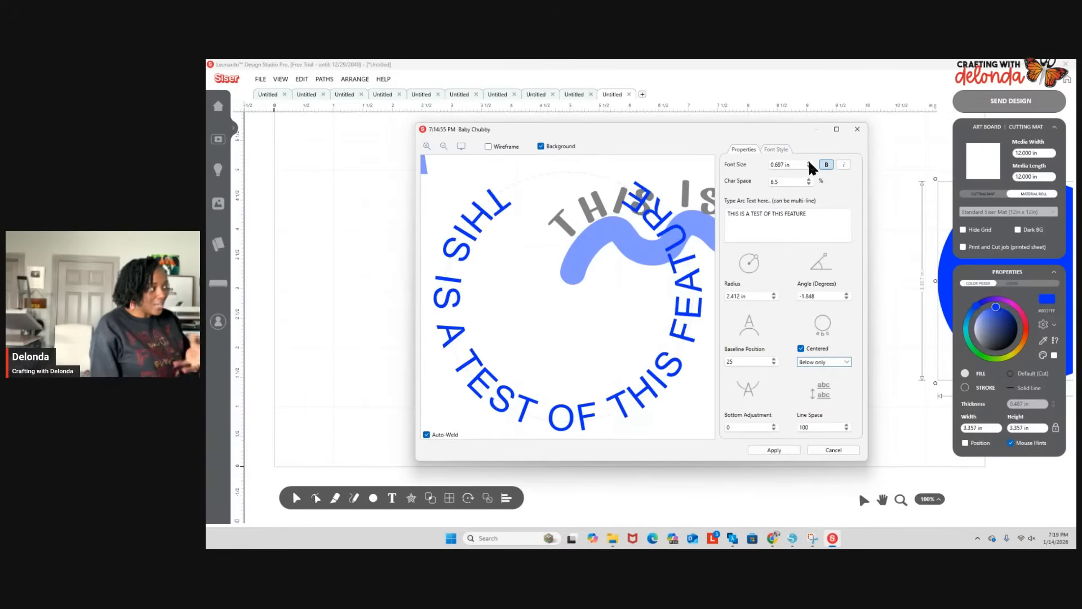
click(810, 162)
click(809, 163)
click(809, 163)
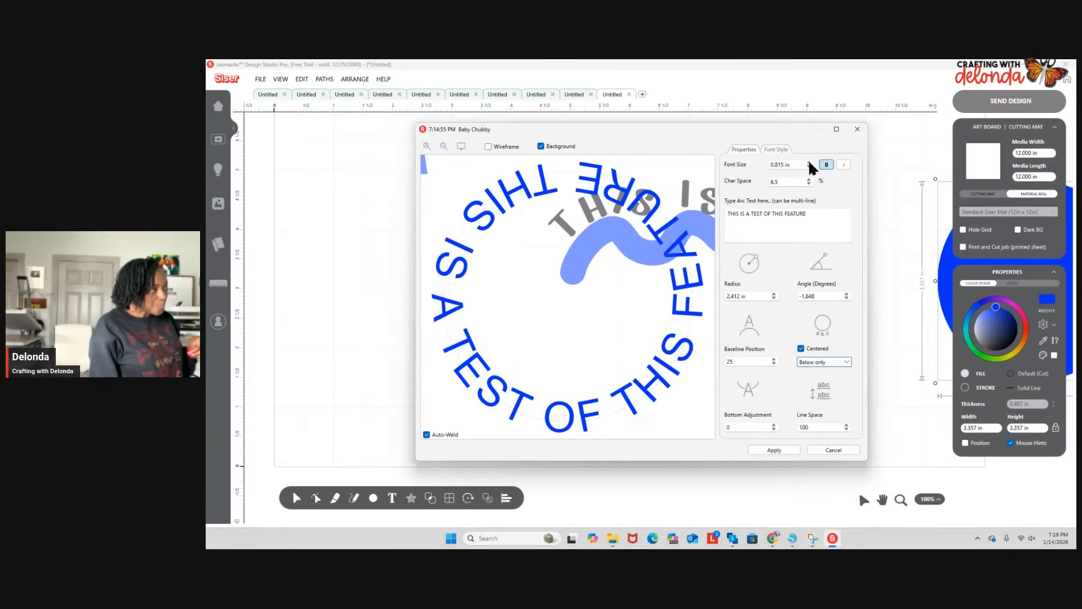
Change the arc text's font to Baby Chubby and apply the text to the design.
click(780, 149)
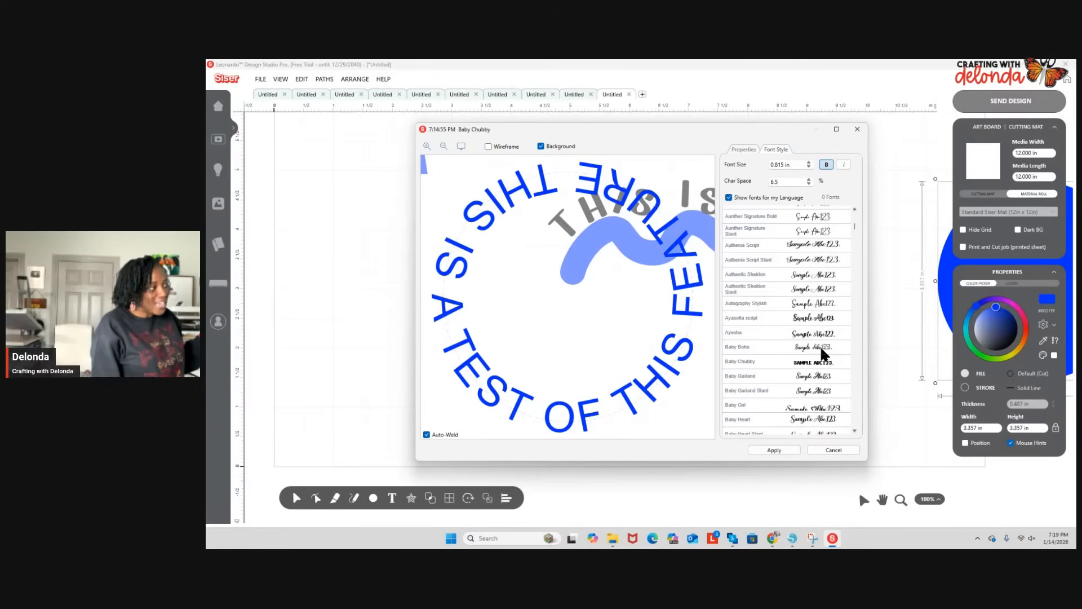
click(823, 363)
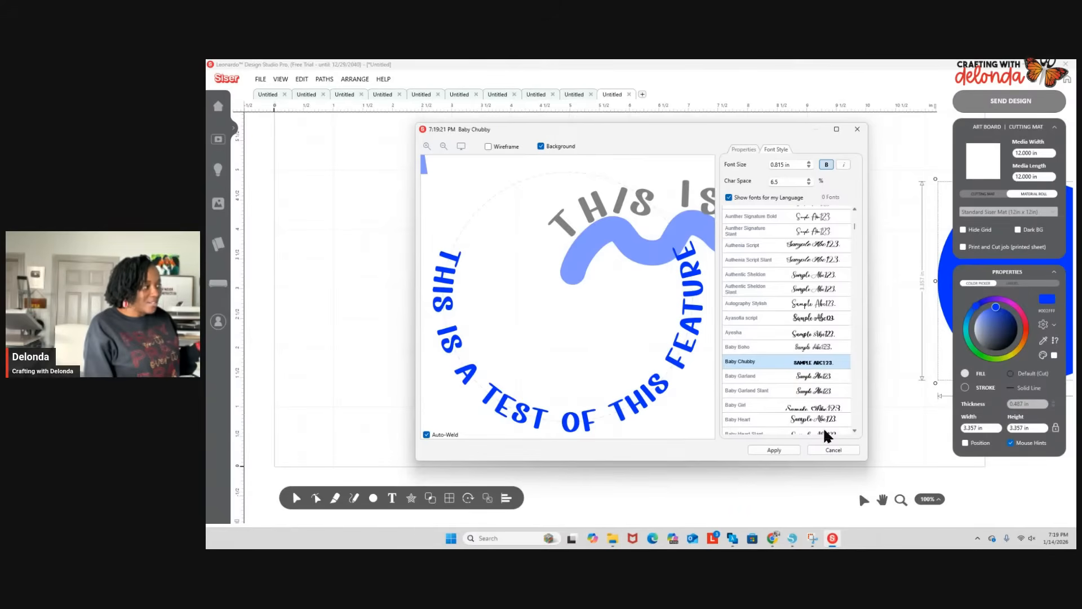
click(791, 449)
scroll(843, 327, up, 3)
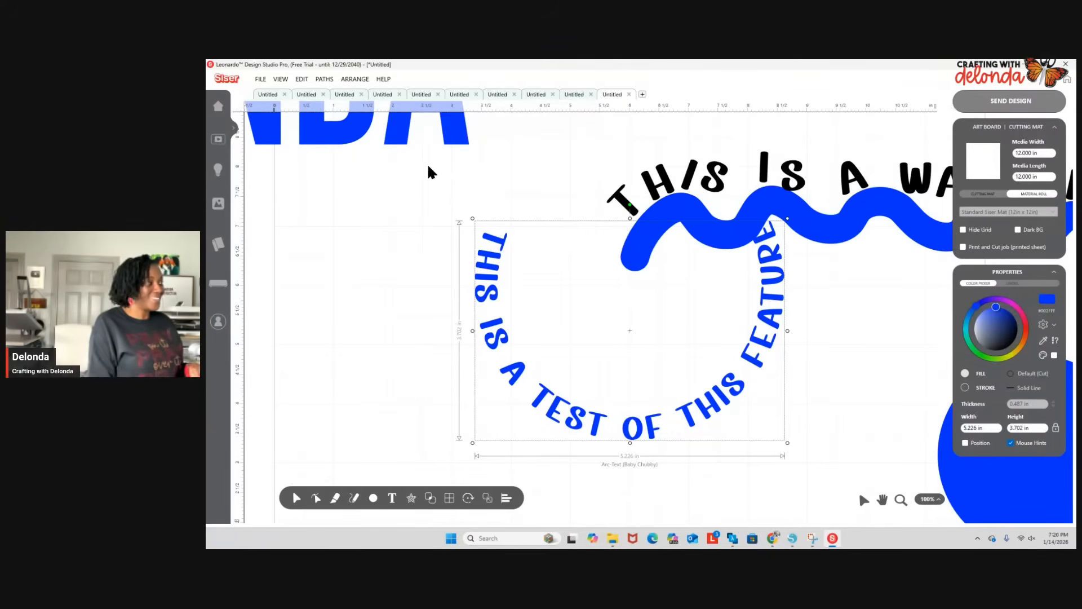
scroll(468, 401, down, 3)
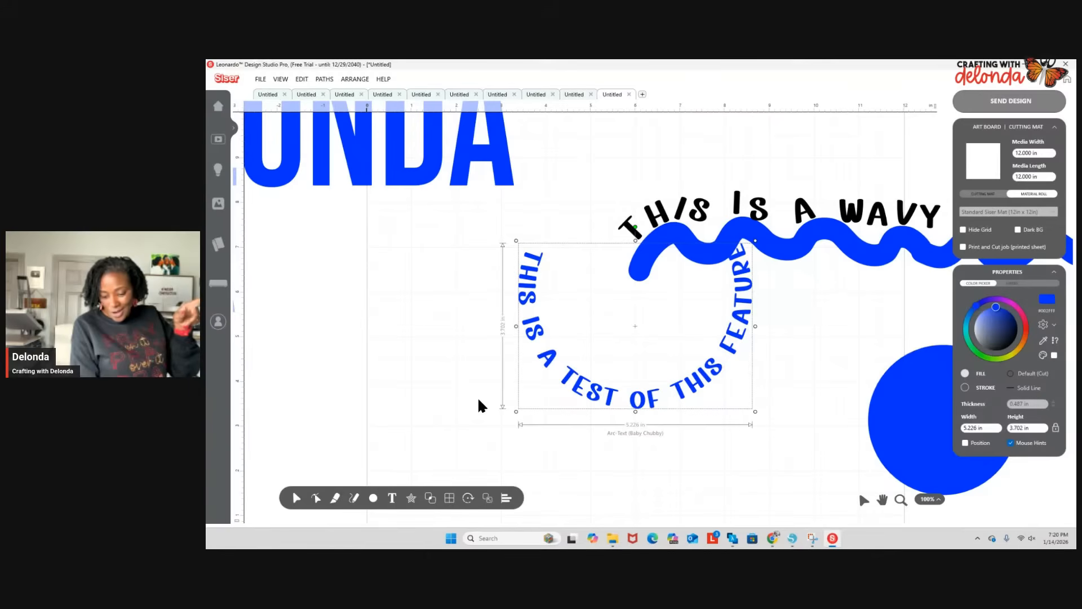
click(301, 78)
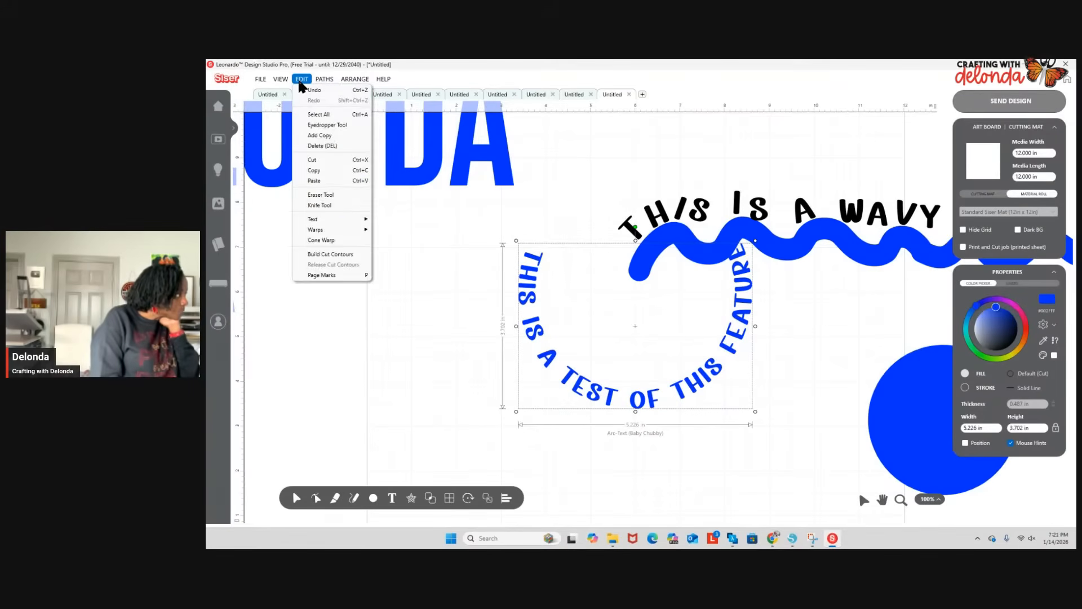
mouse_move(320, 220)
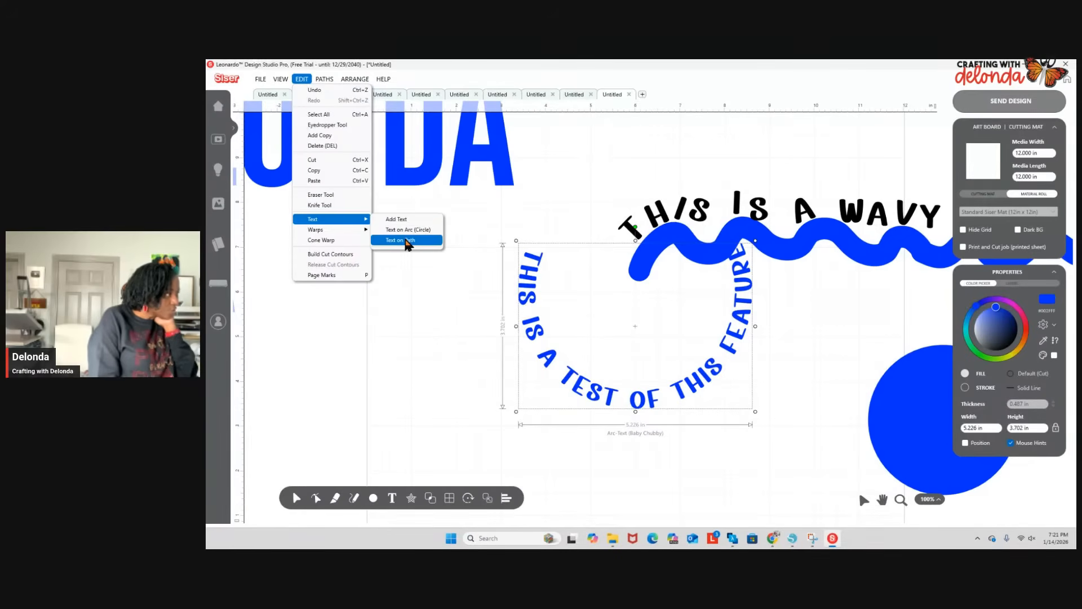
click(403, 220)
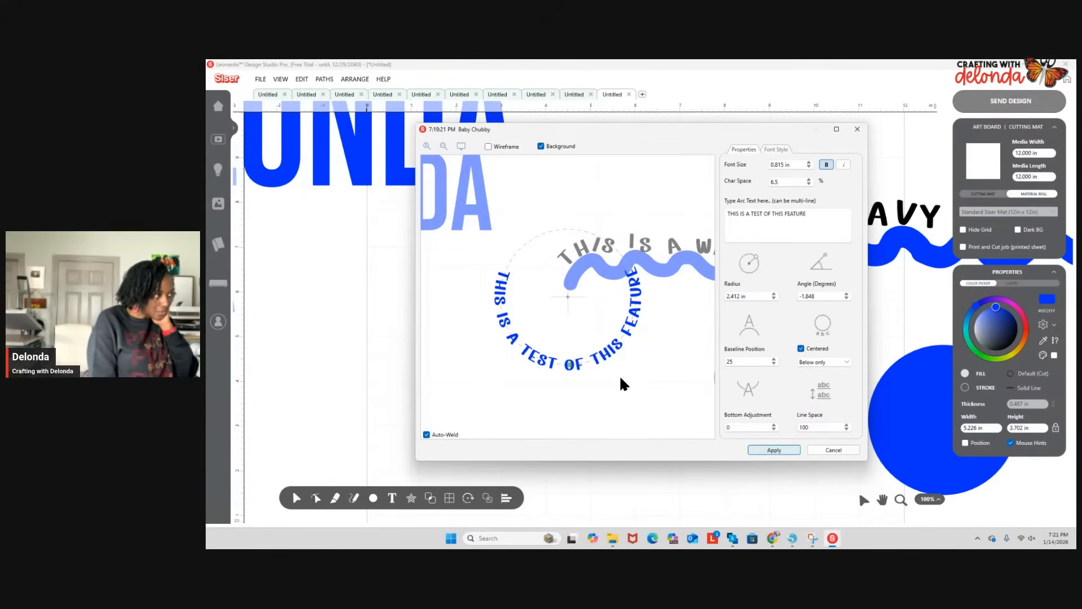
click(853, 449)
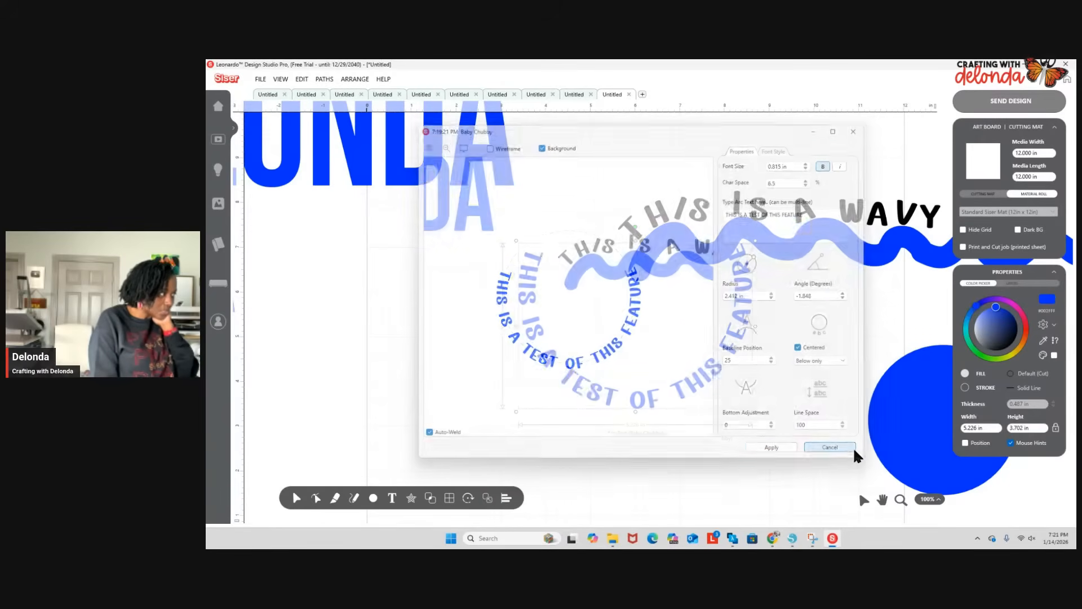
Move the arc text left, clear of the wavy line, and add a star about 3.65 in wide in the empty space beside it.
drag(635, 327, 463, 325)
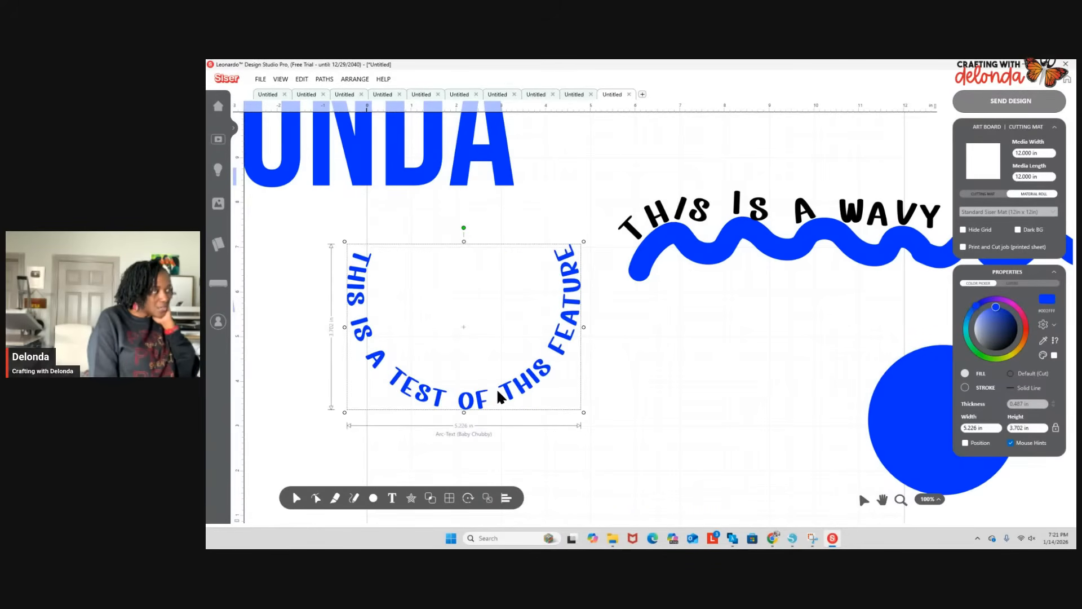
click(374, 499)
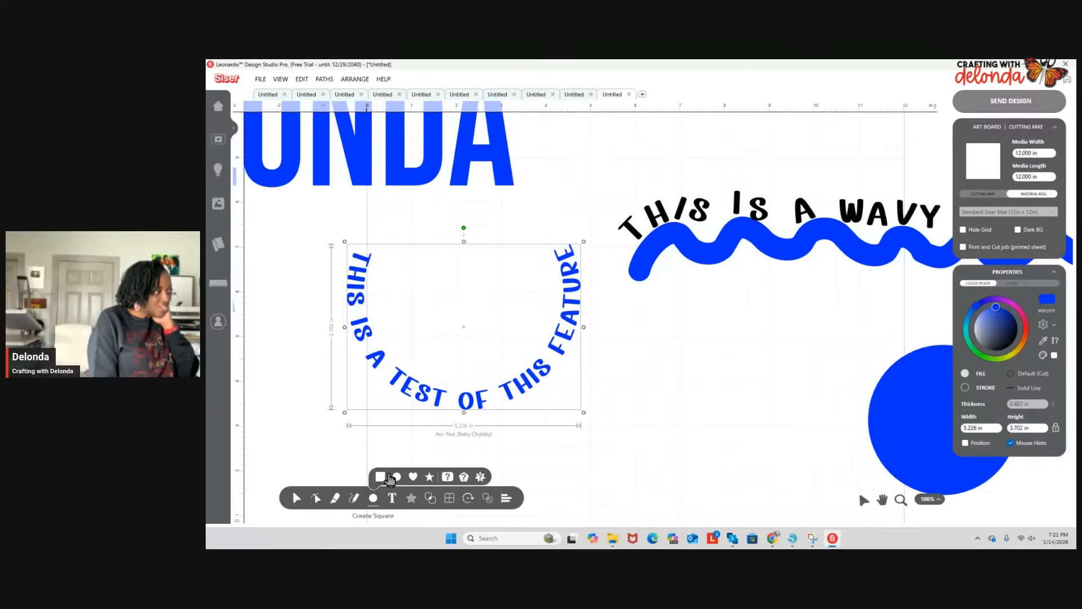
click(429, 476)
click(655, 317)
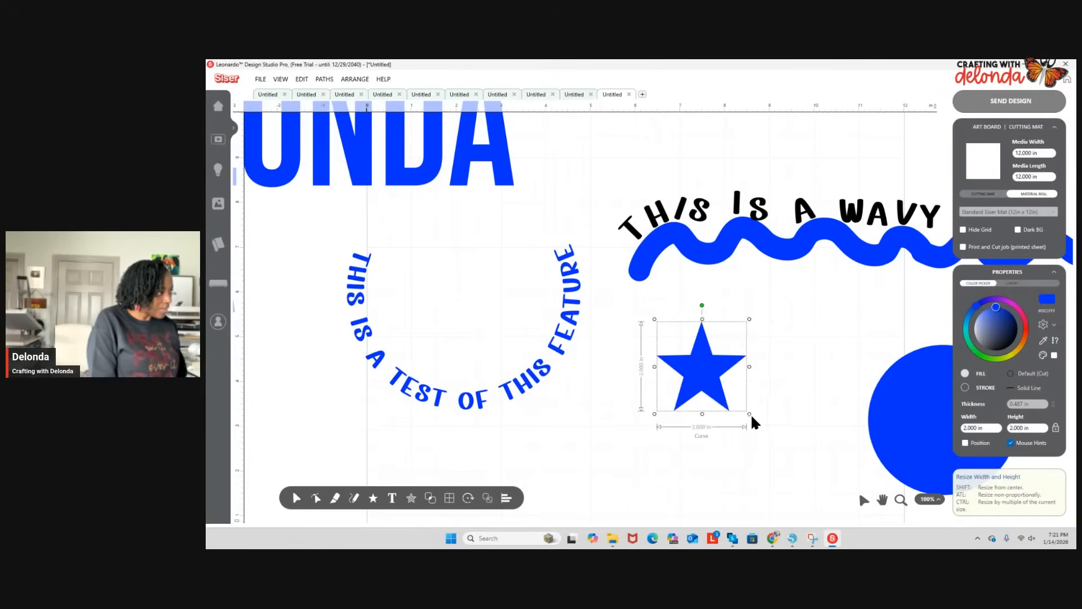
drag(751, 413, 821, 486)
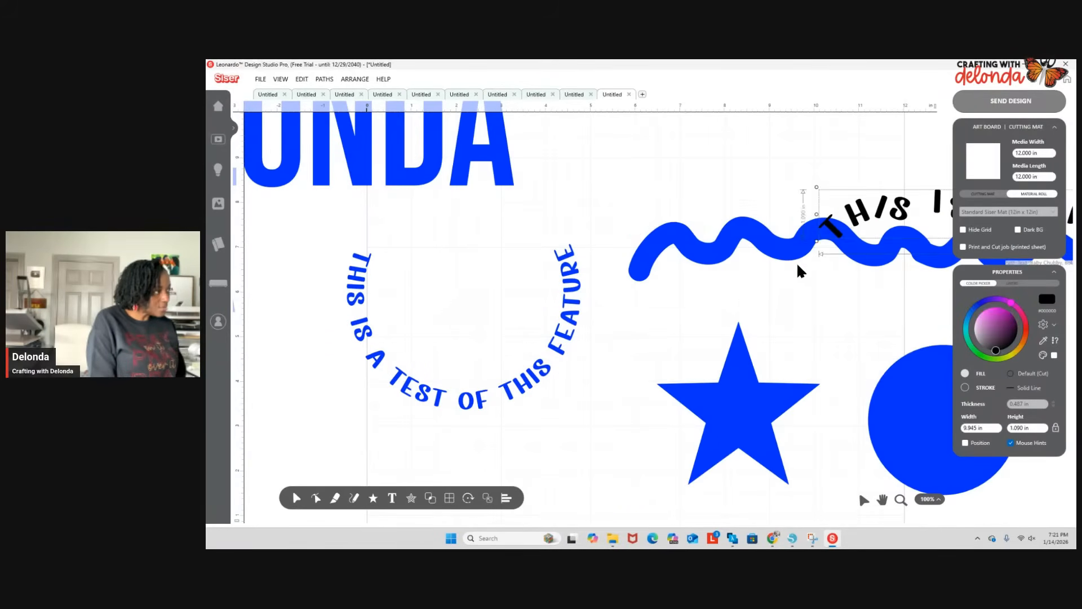
Move the wavy line and its wavy text off to the right, clearing the area above the star.
click(787, 248)
key(Delete)
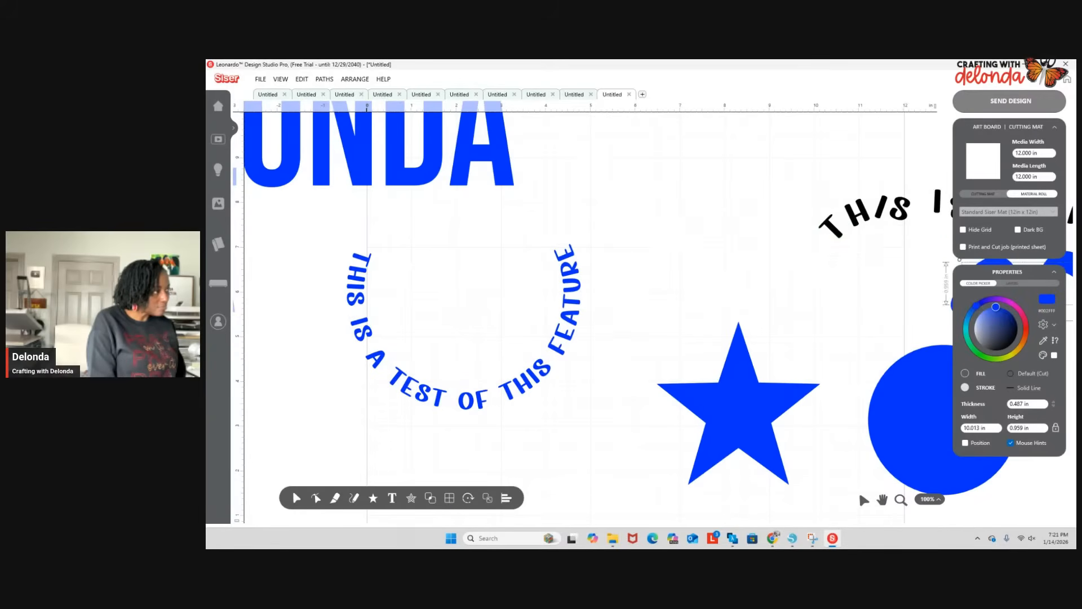
click(876, 218)
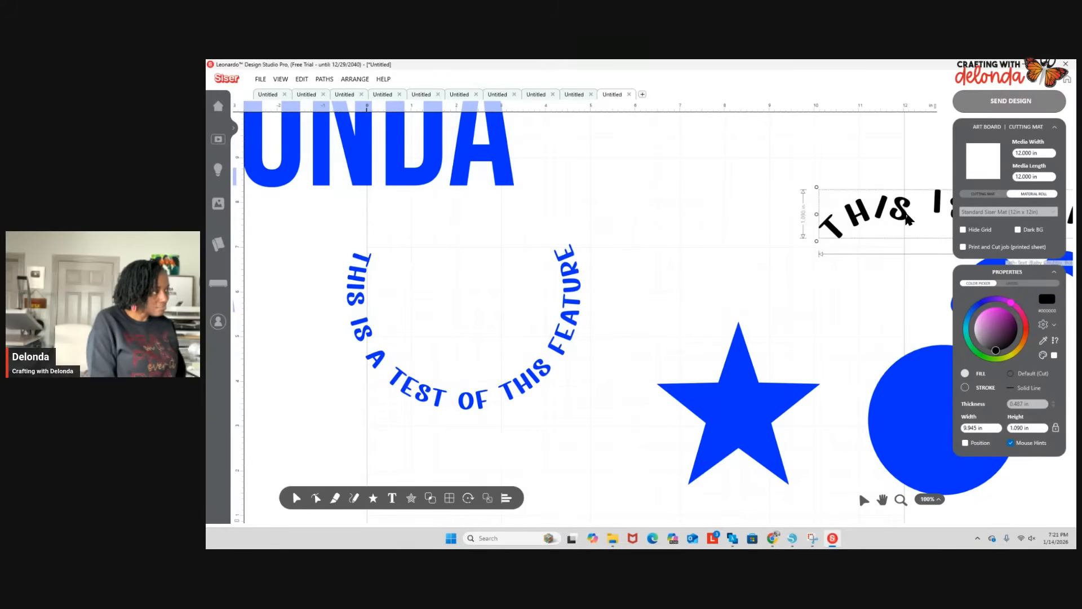
key(Delete)
Move the star up into the cleared area and enlarge it proportionally to about 5.04 in.
drag(737, 406, 722, 258)
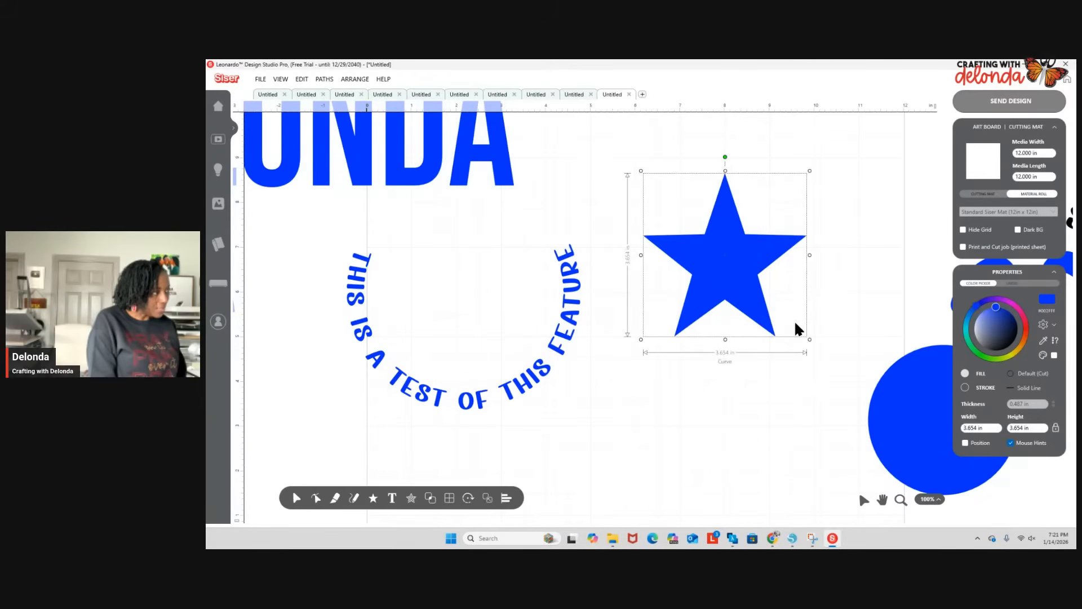
drag(807, 339, 872, 402)
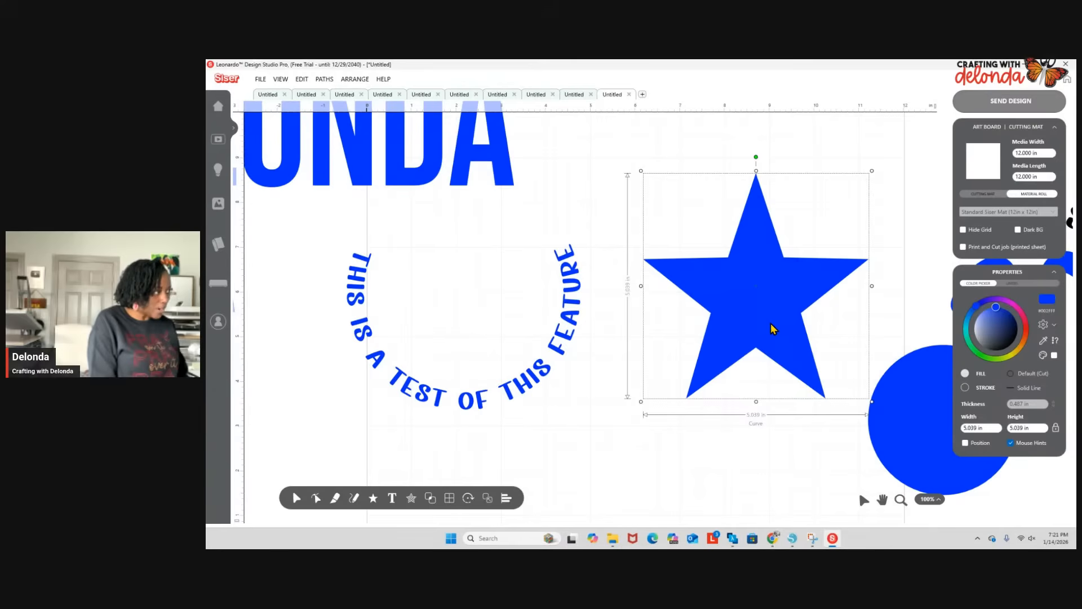
Add bold text on path reading "THIS IS TEXT ON A PATH" along the star's outline.
click(302, 79)
mouse_move(323, 225)
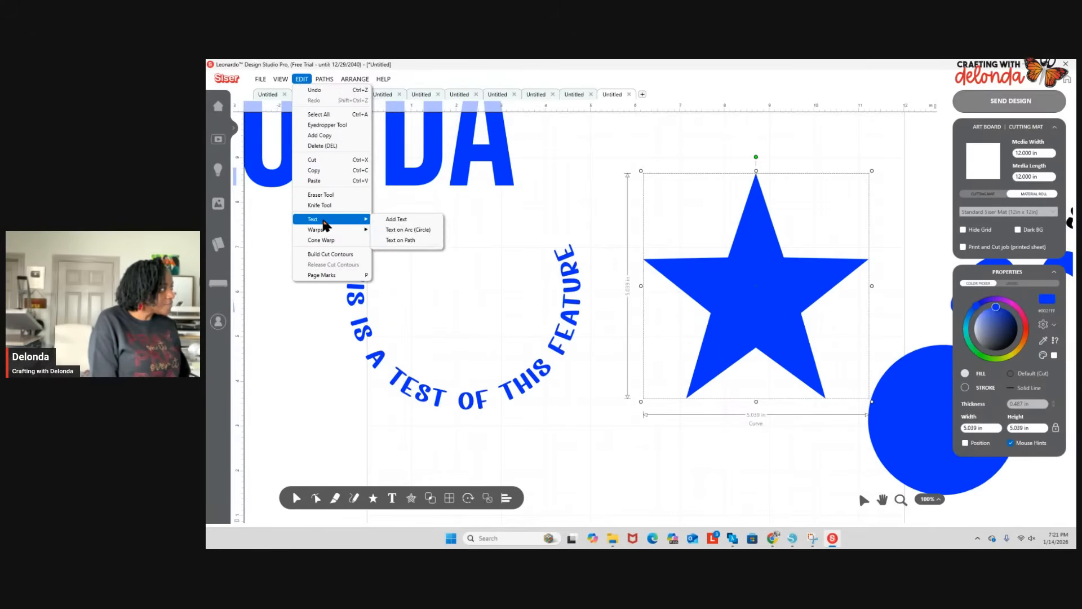
click(403, 242)
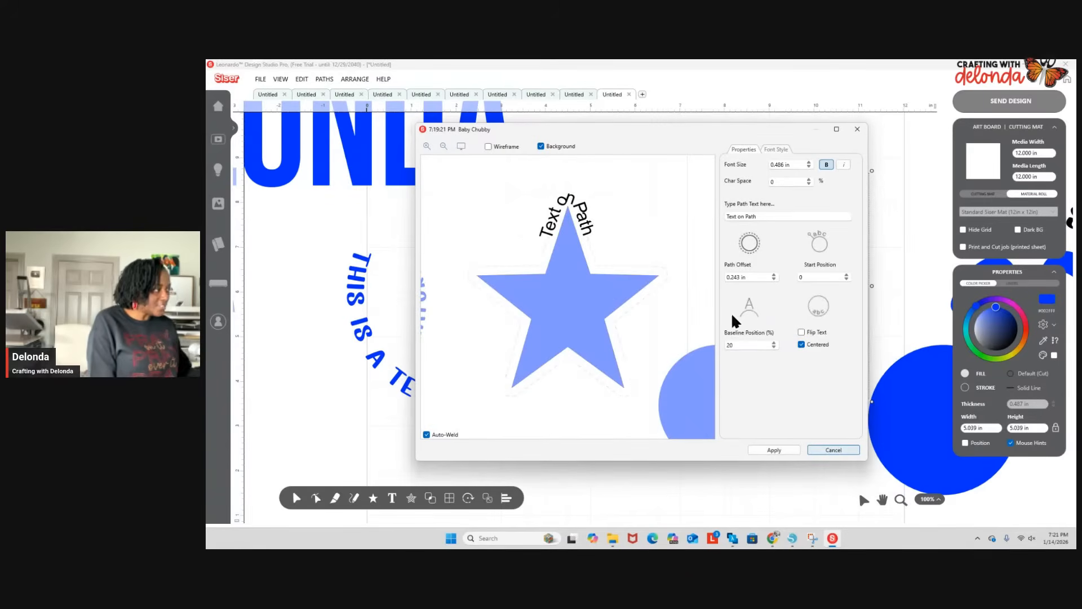
drag(769, 217, 646, 226)
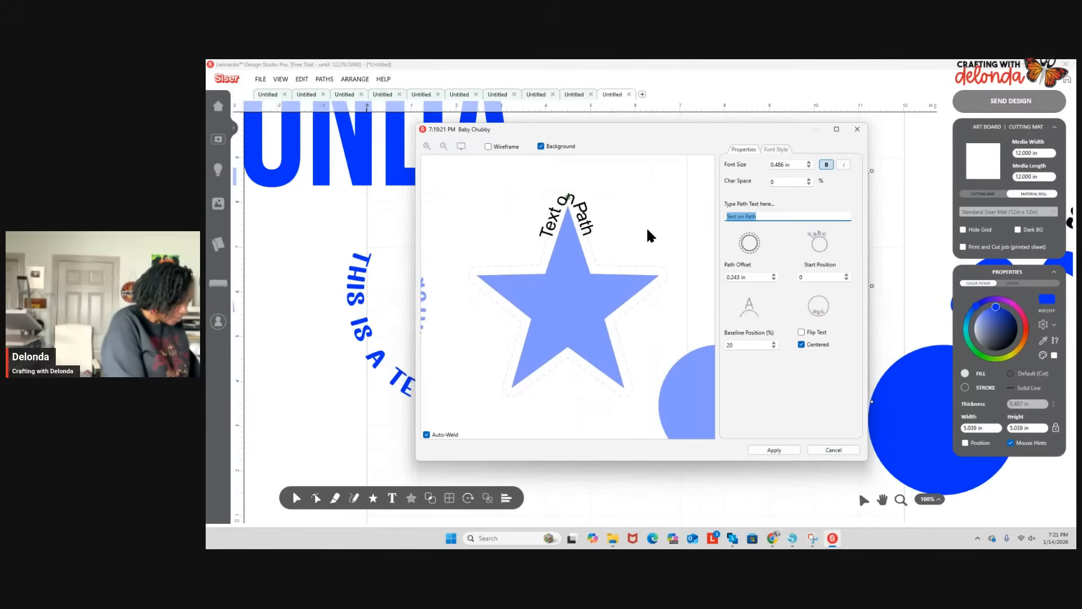
text(THIS IS TEX)
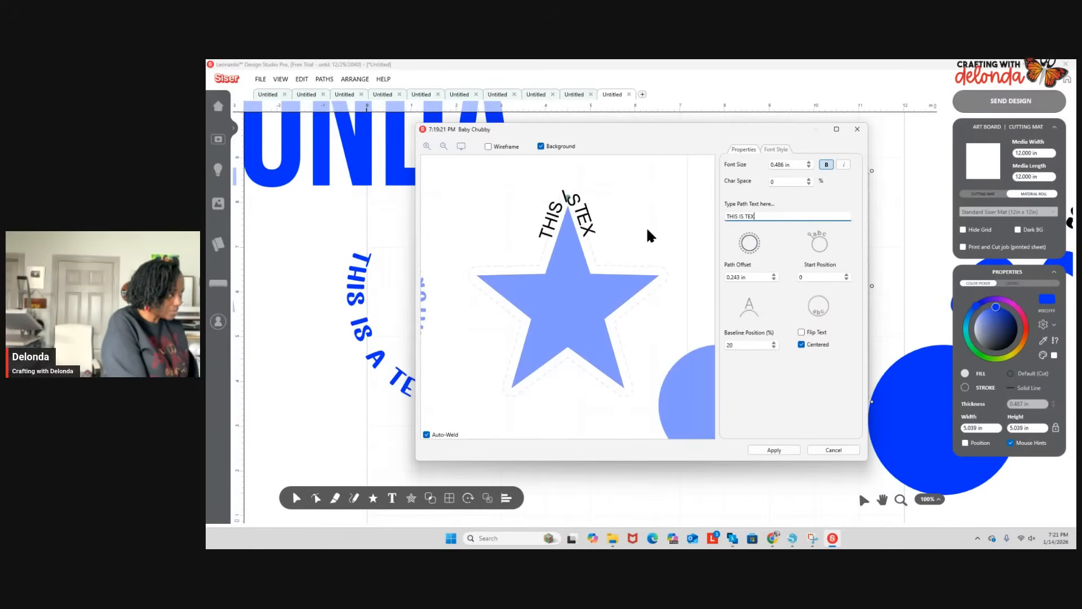
text(T ON A PATH)
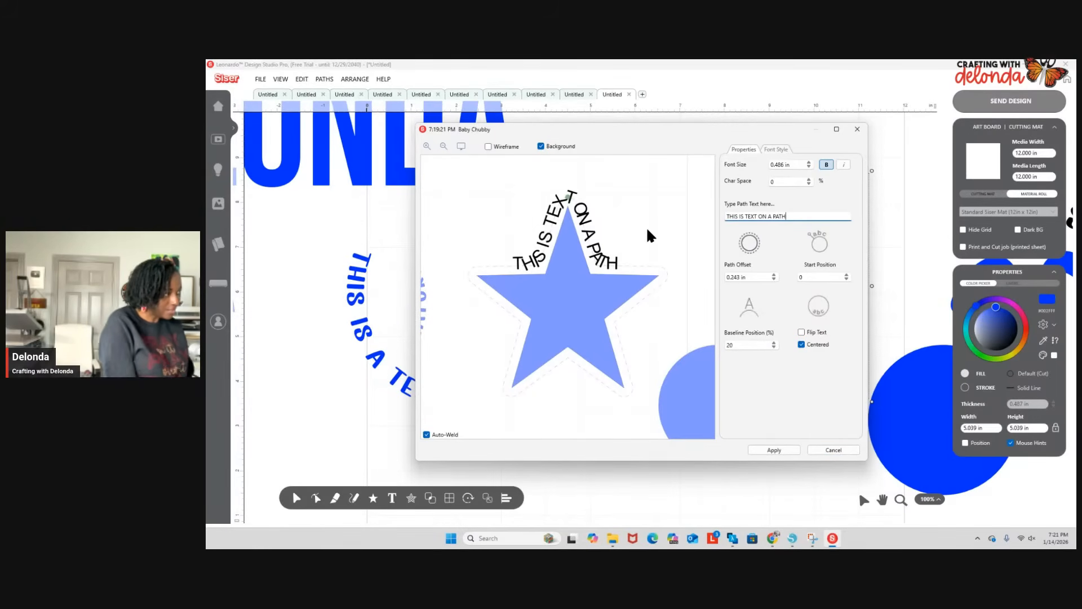
click(827, 164)
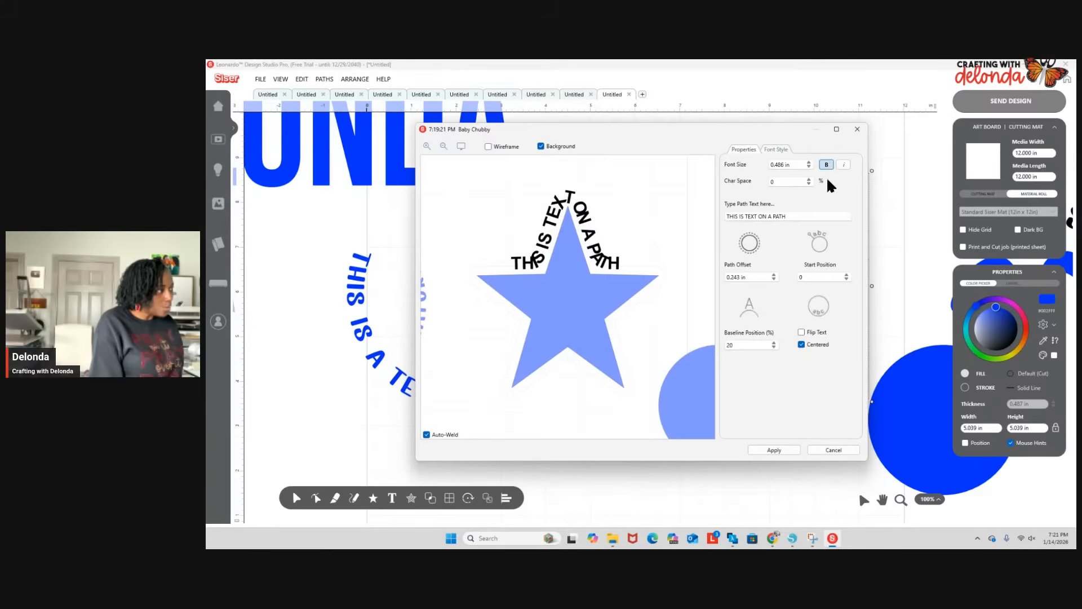
Reduce the path text's font size to 0.329 in and set its character spacing to 9%.
click(809, 166)
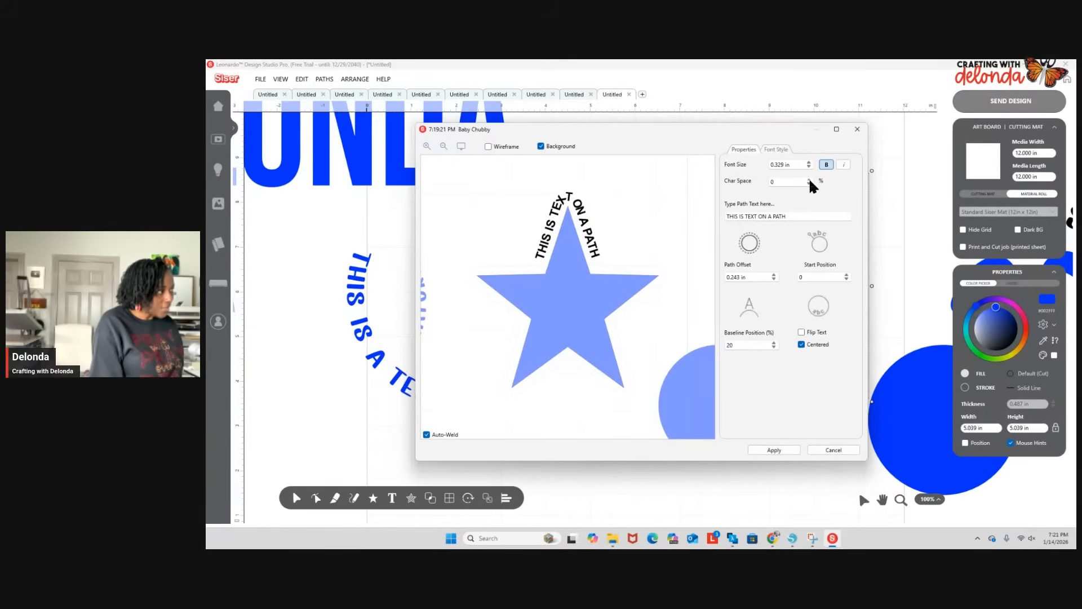
click(810, 179)
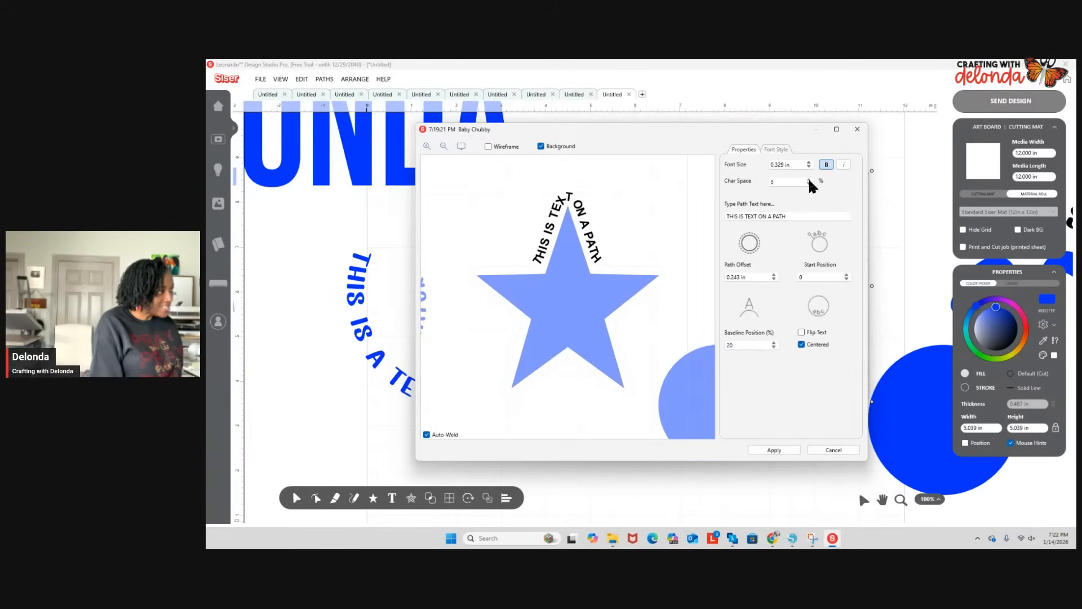
click(809, 180)
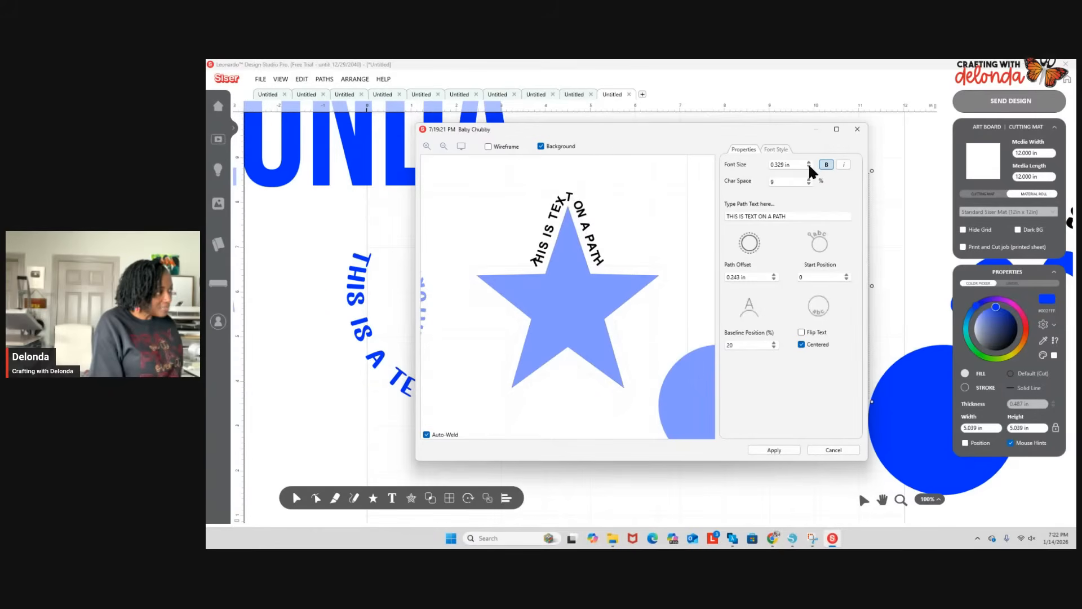
Enlarge the path text's font size to 1.392 in so it wraps farther around the star.
click(809, 162)
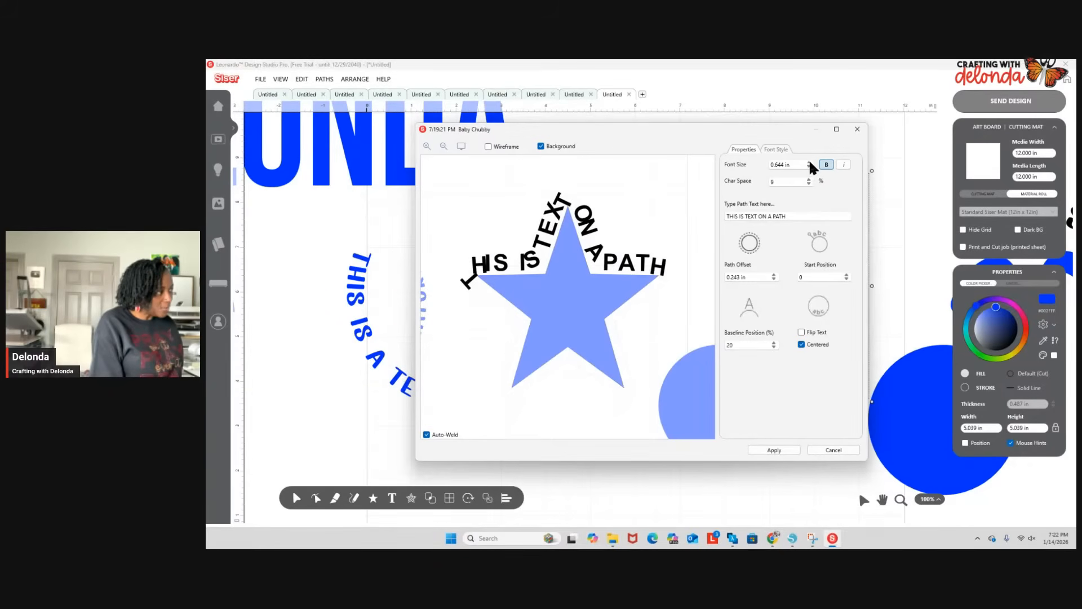
click(809, 162)
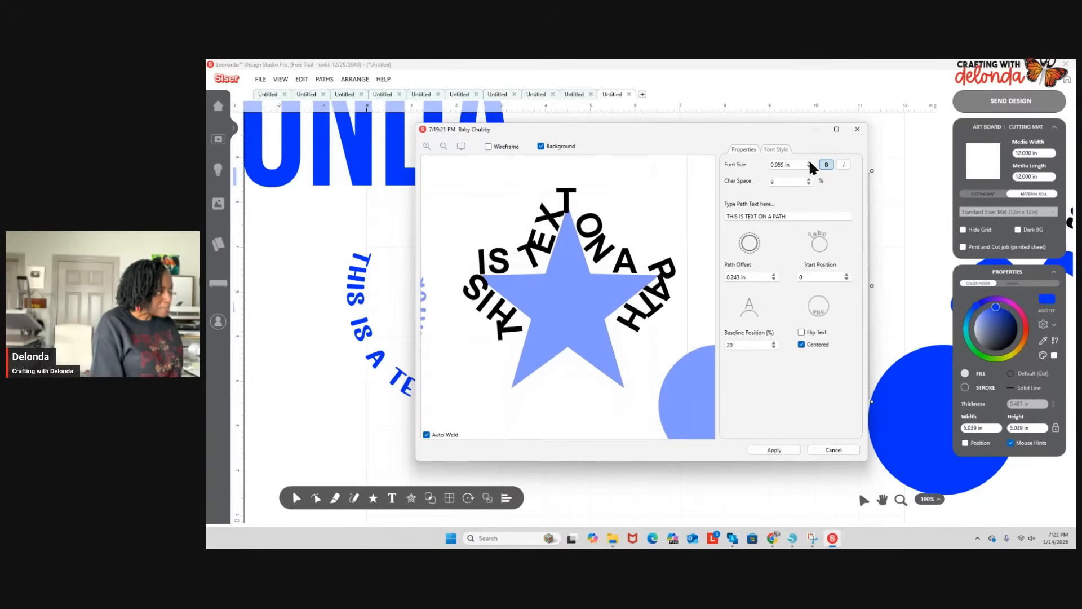
click(809, 162)
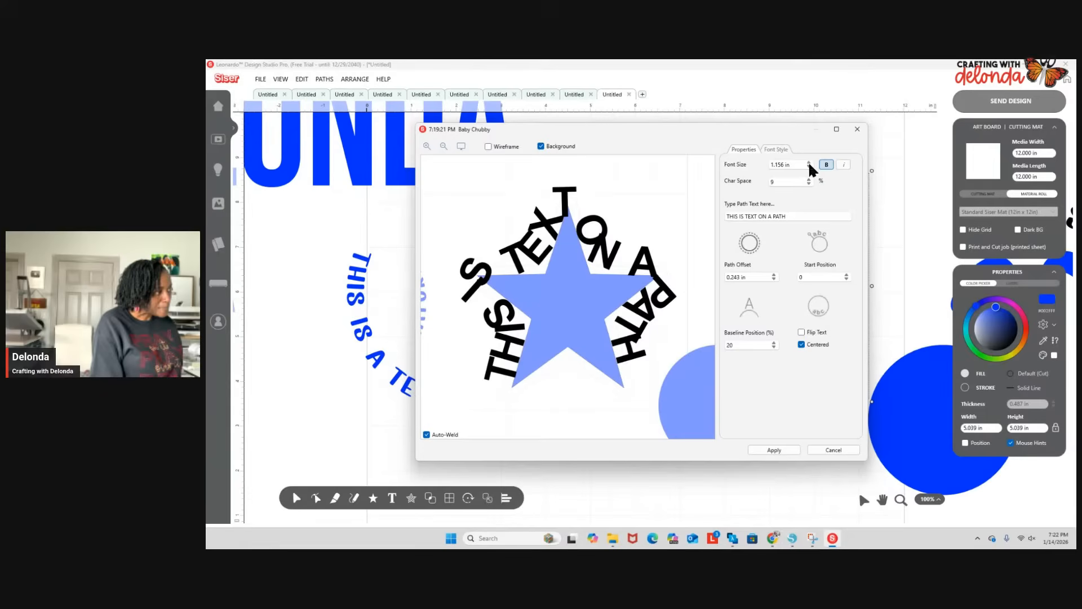
click(809, 162)
click(810, 163)
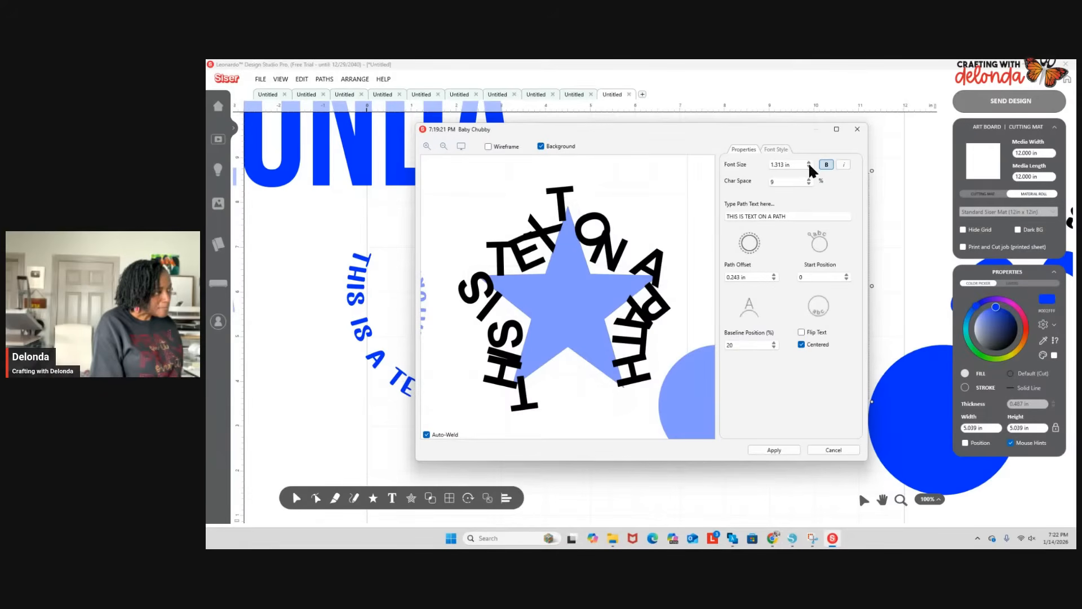
click(809, 163)
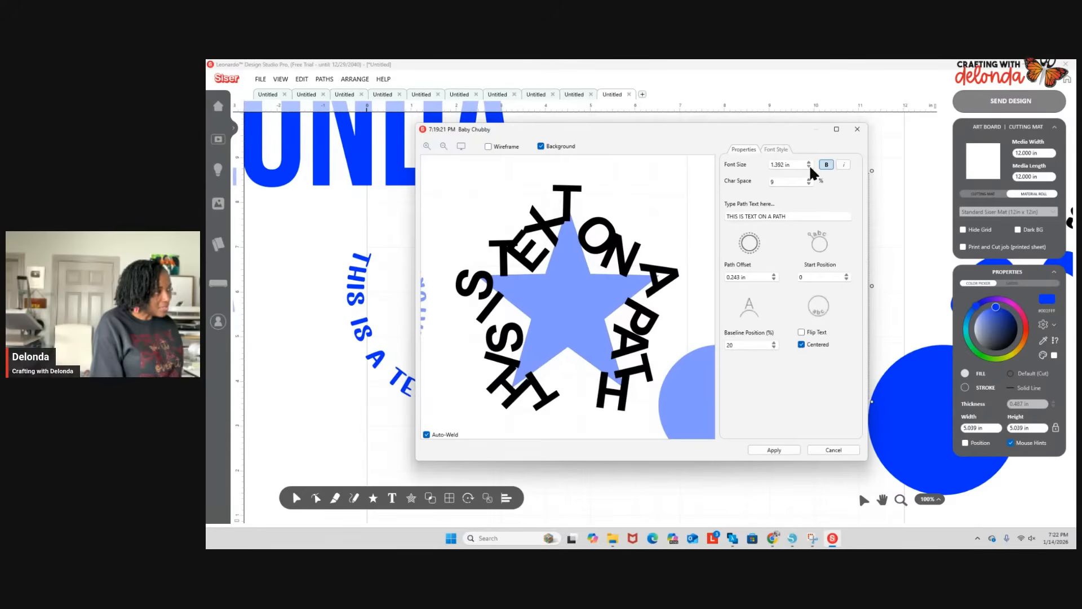
Set the font size of the star's path text to 0.290 in.
click(809, 167)
click(810, 167)
click(810, 167)
click(810, 167)
click(809, 167)
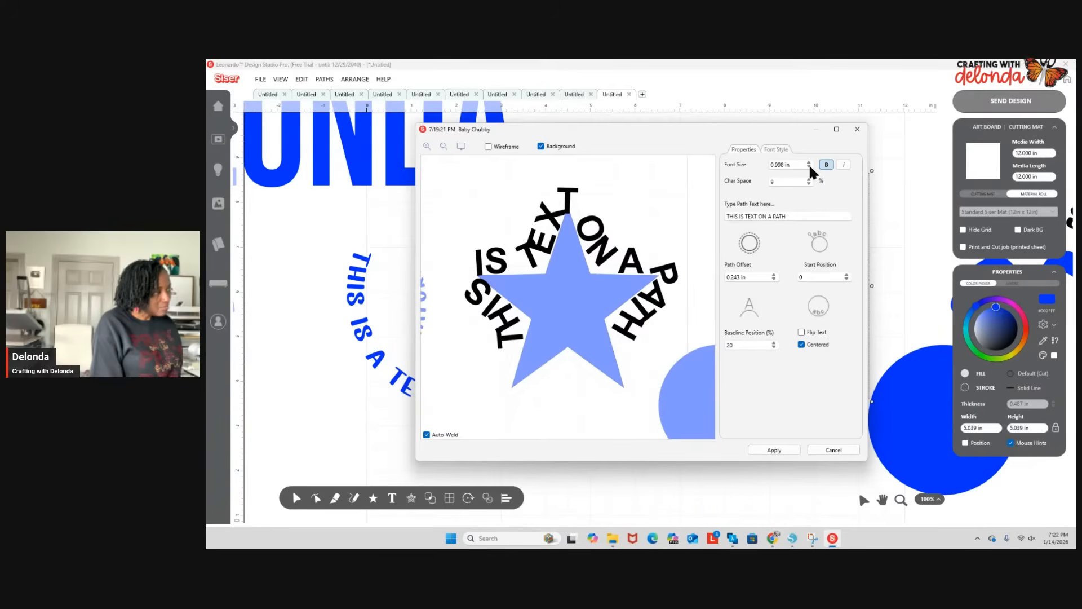
click(810, 167)
click(810, 166)
click(809, 167)
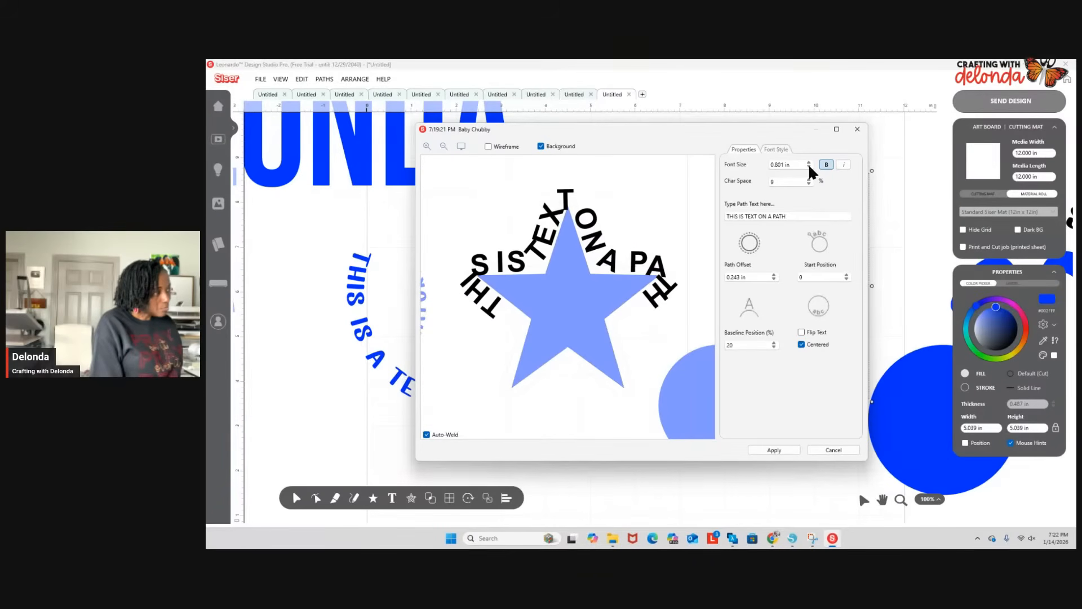
click(809, 167)
click(810, 167)
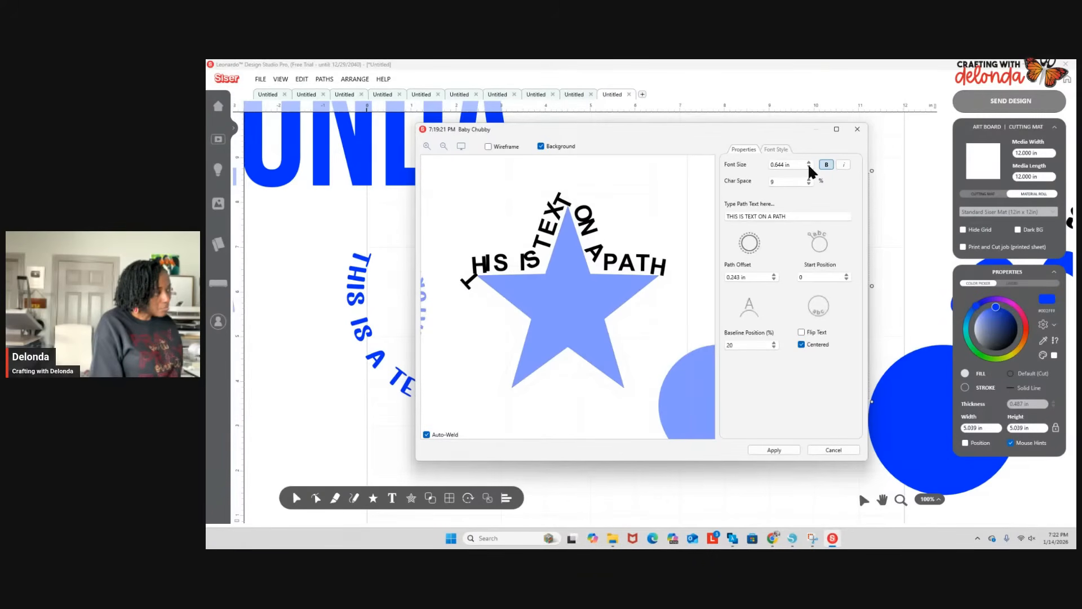
click(810, 167)
click(810, 167)
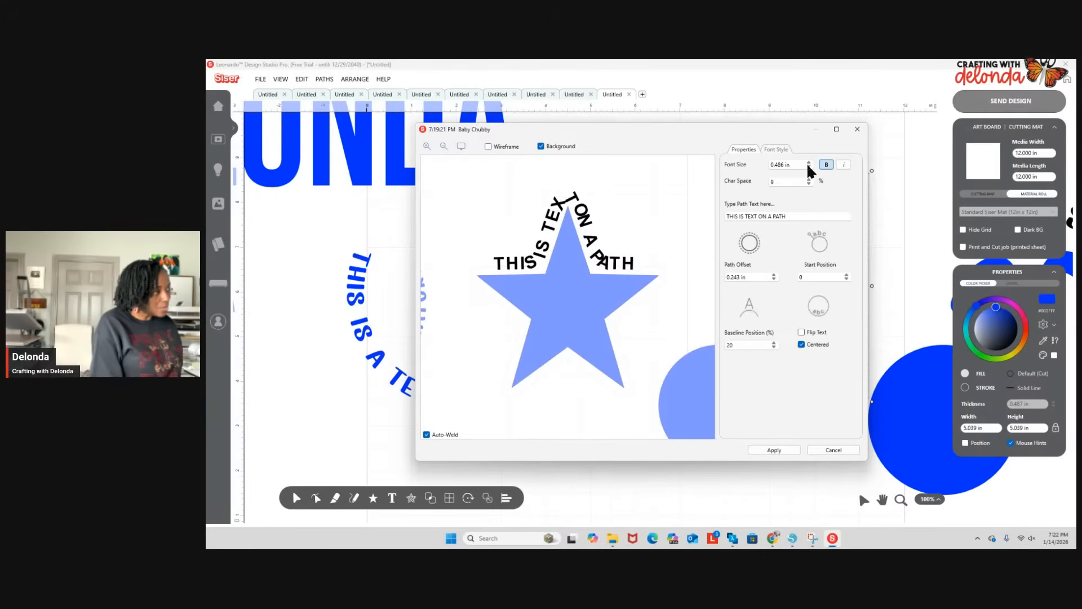
click(809, 167)
click(809, 169)
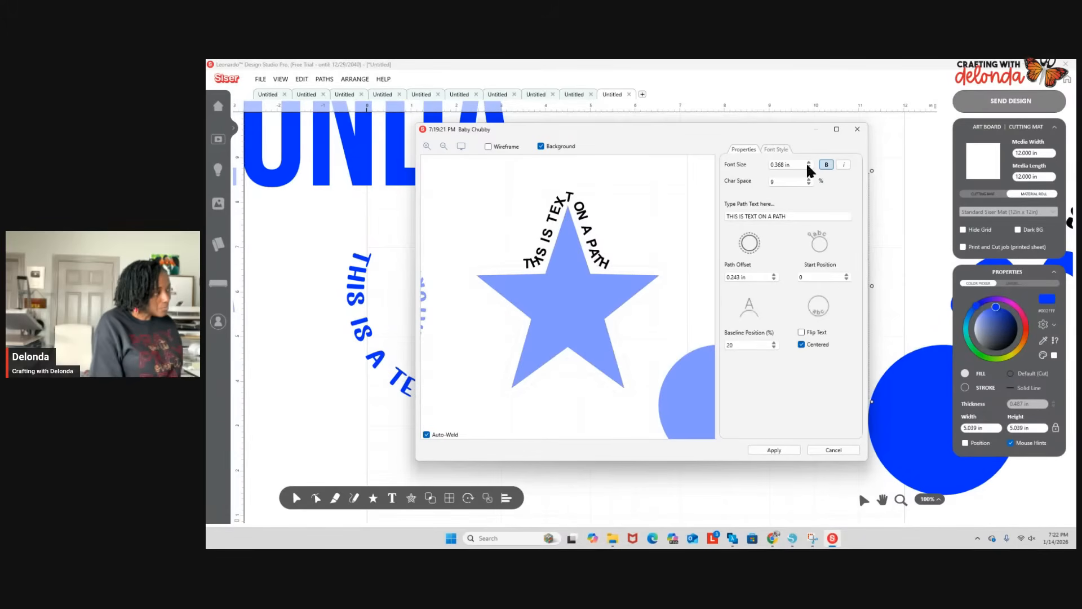
Extend the path text with "AND I LOVE THIS SOFTWARE SO MUCH. IT IS REALLY GIVING ME LIFE! ALSO, THIS ONE TIME AT BAND CAMP.".
click(799, 218)
text(AND I)
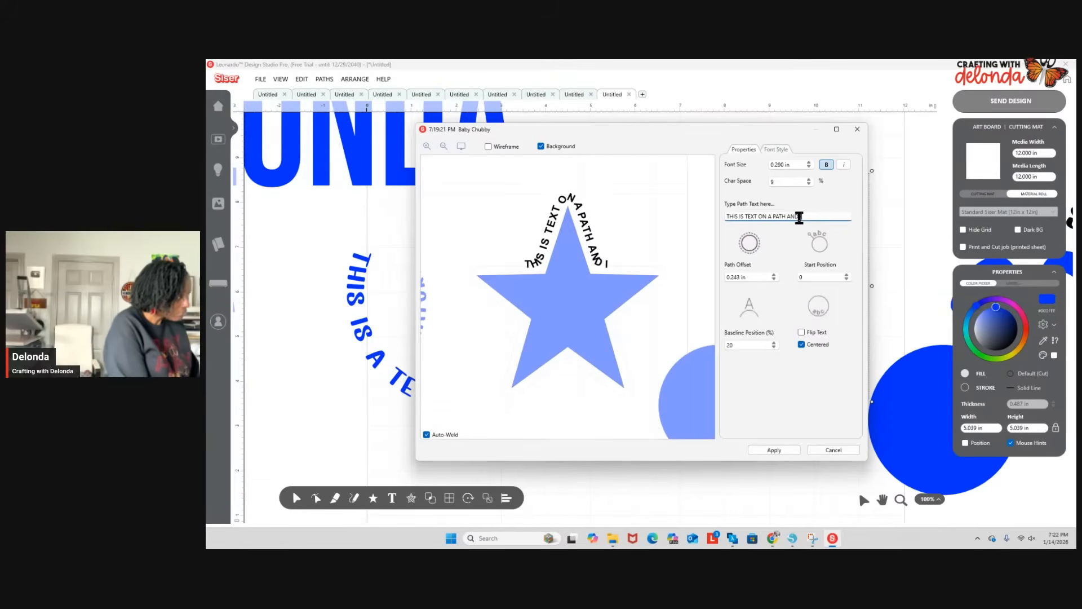
text( LOVE THIS S)
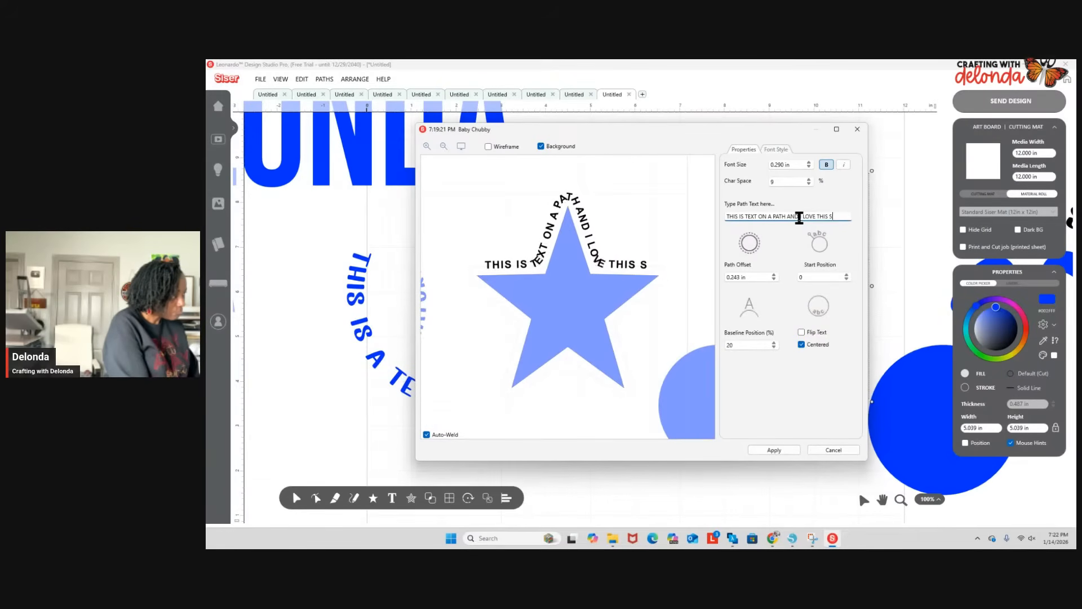
text(OFTWARE SO)
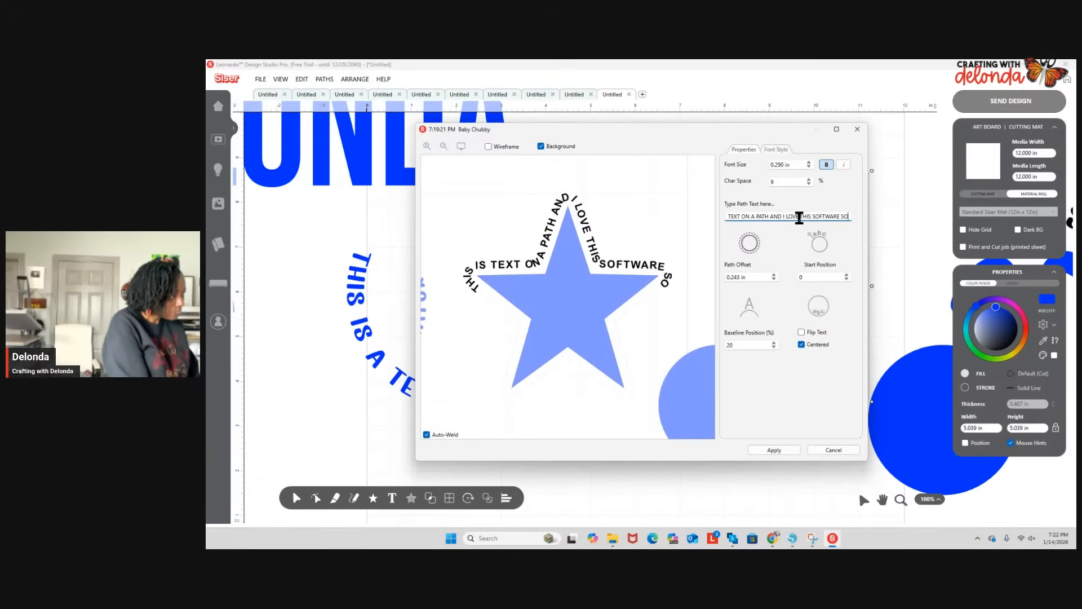
text( MUCH. I)
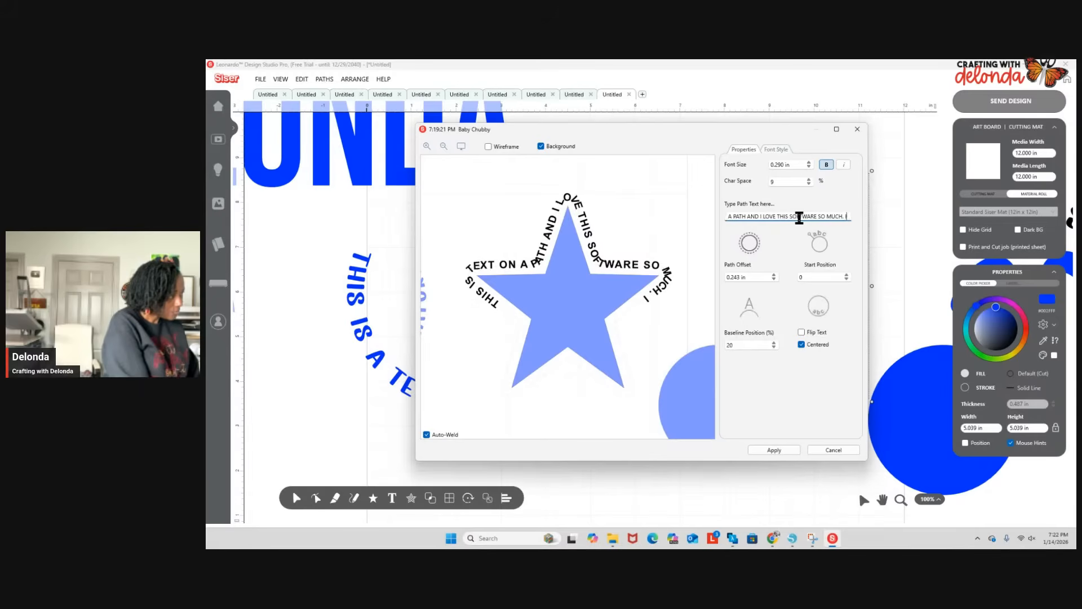
text(T IS REALLY GI)
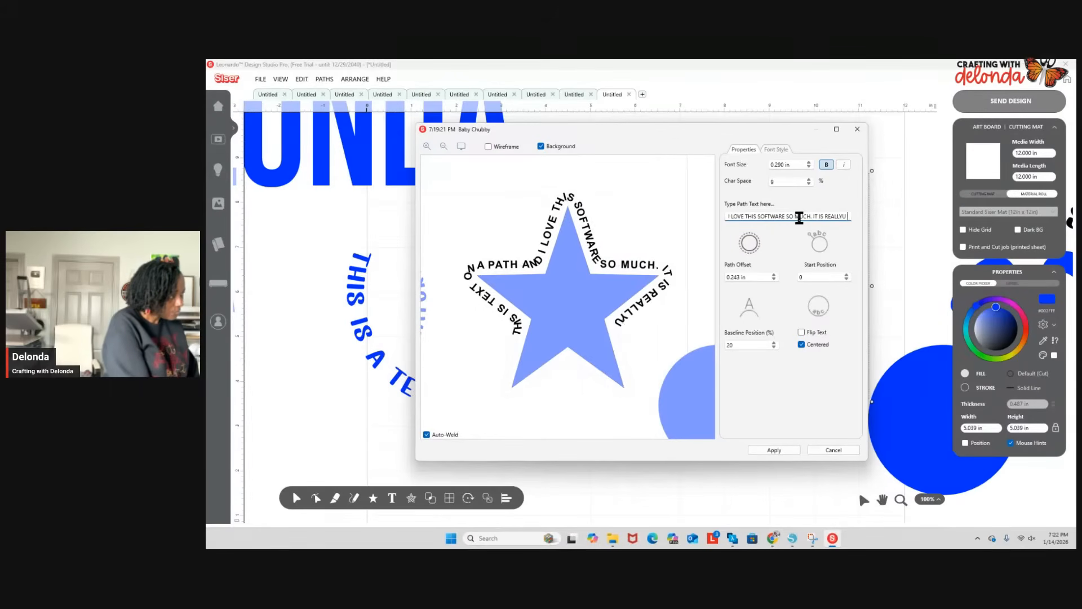
text(VING ME LIFE)
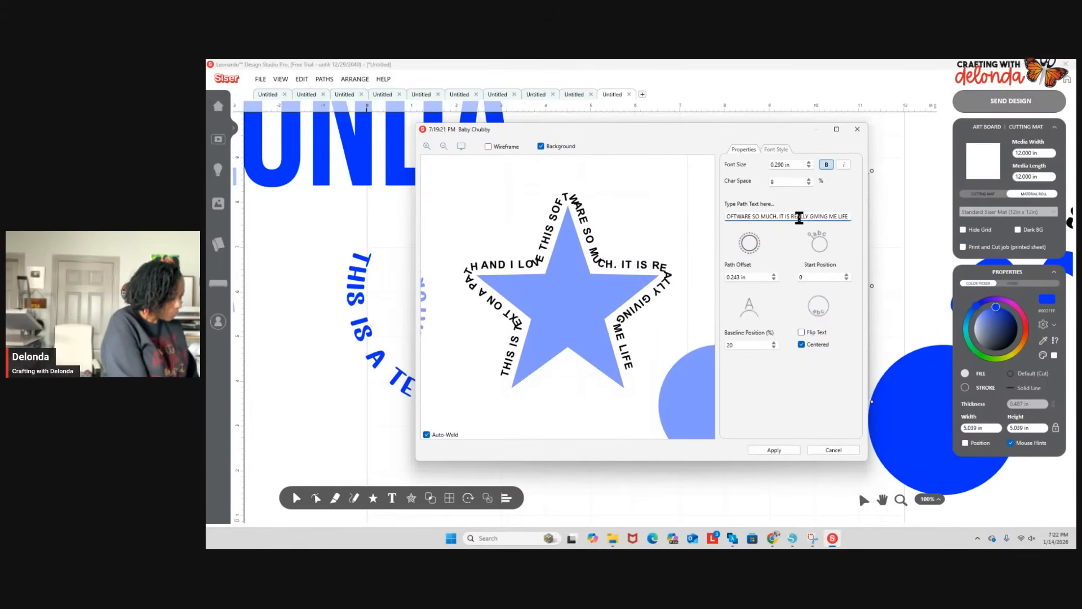
text(! ALSO, )
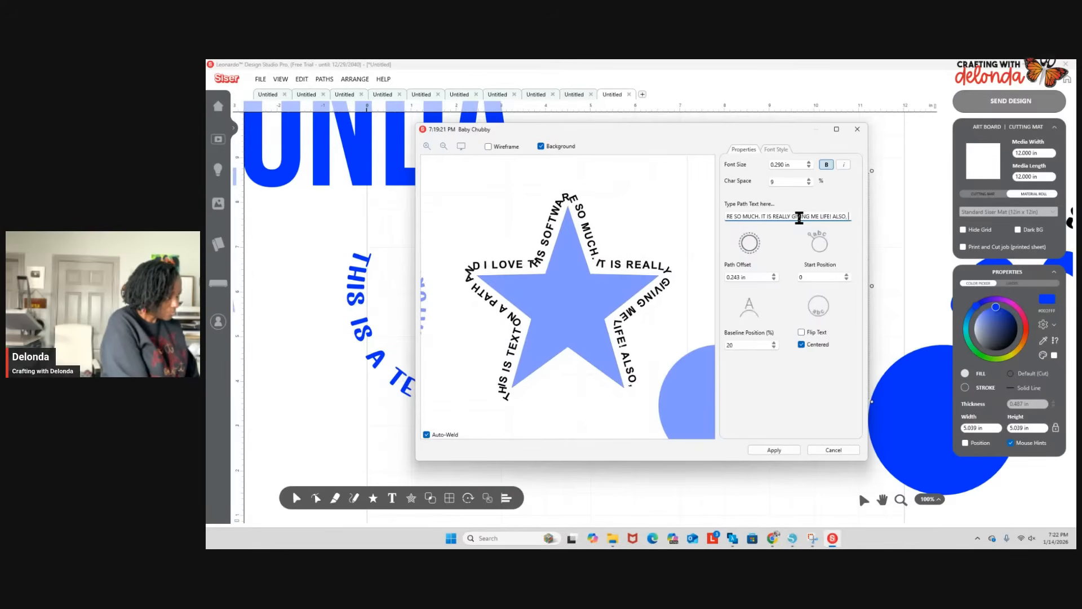
text(THIS ONE TIM)
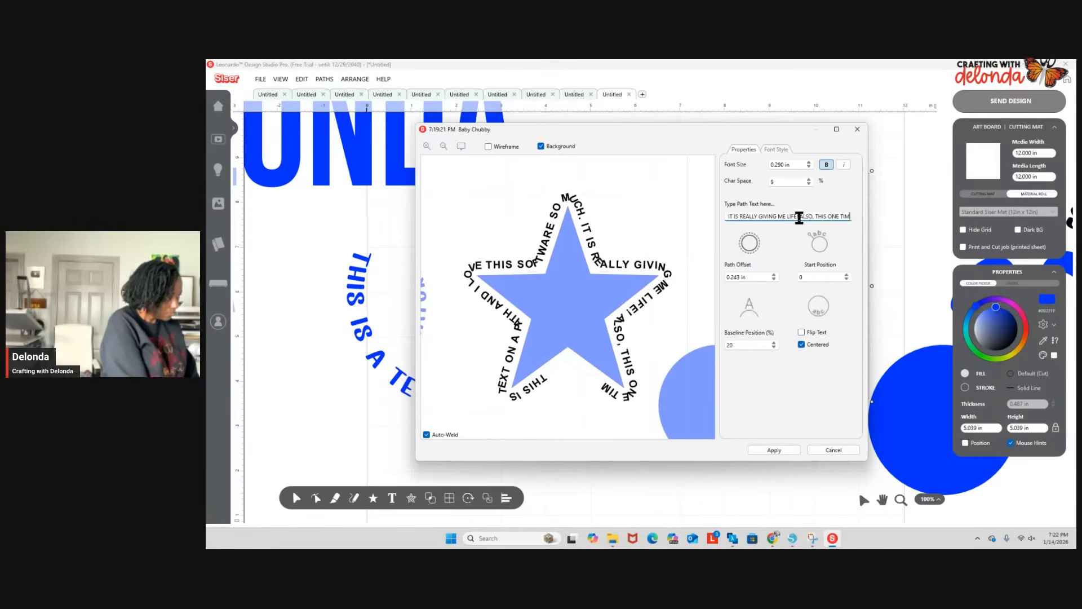
text(E AT BAND )
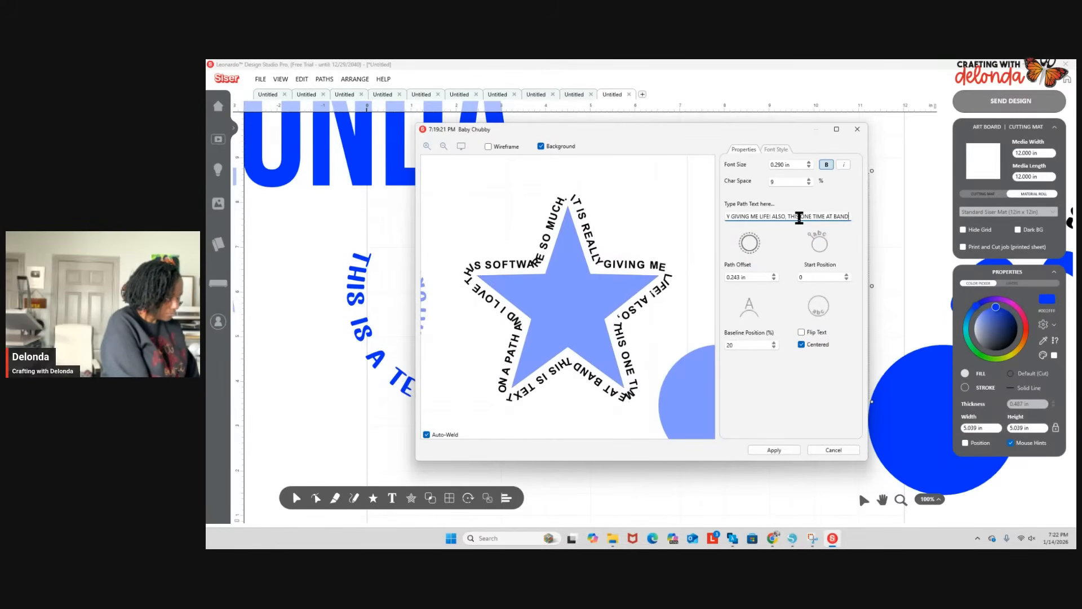
text(CAMP.)
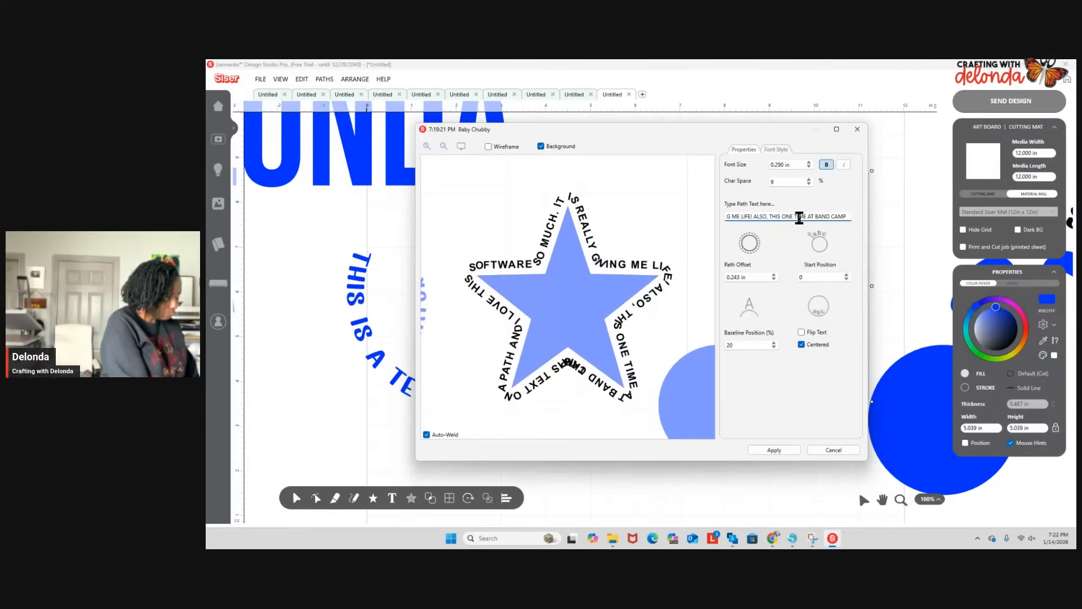
Tighten the character spacing of the star's path text to 5%.
click(809, 182)
click(809, 183)
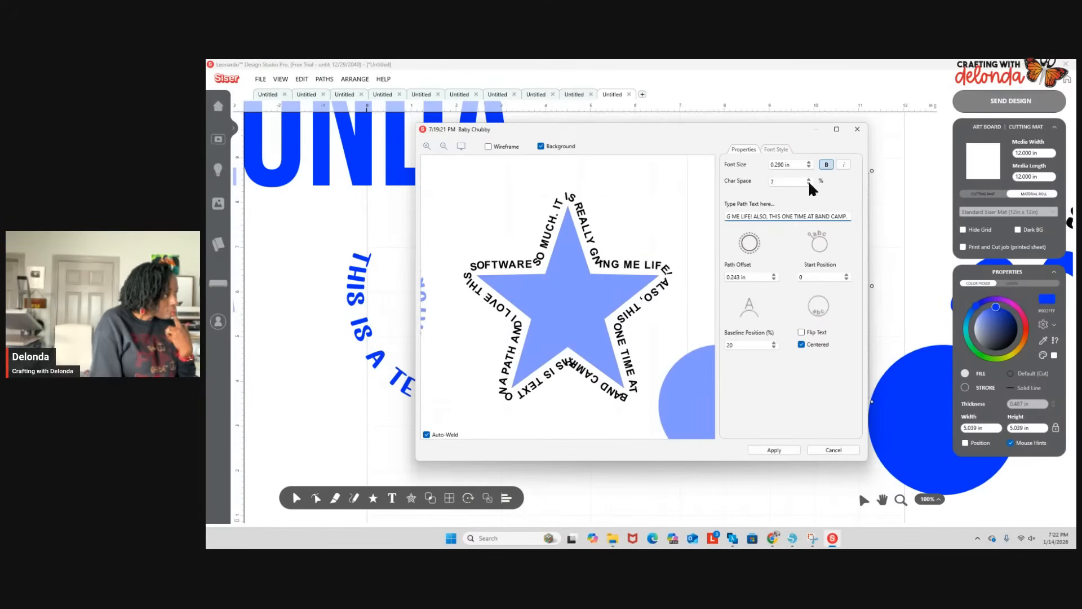
click(808, 183)
click(809, 183)
click(809, 183)
click(808, 183)
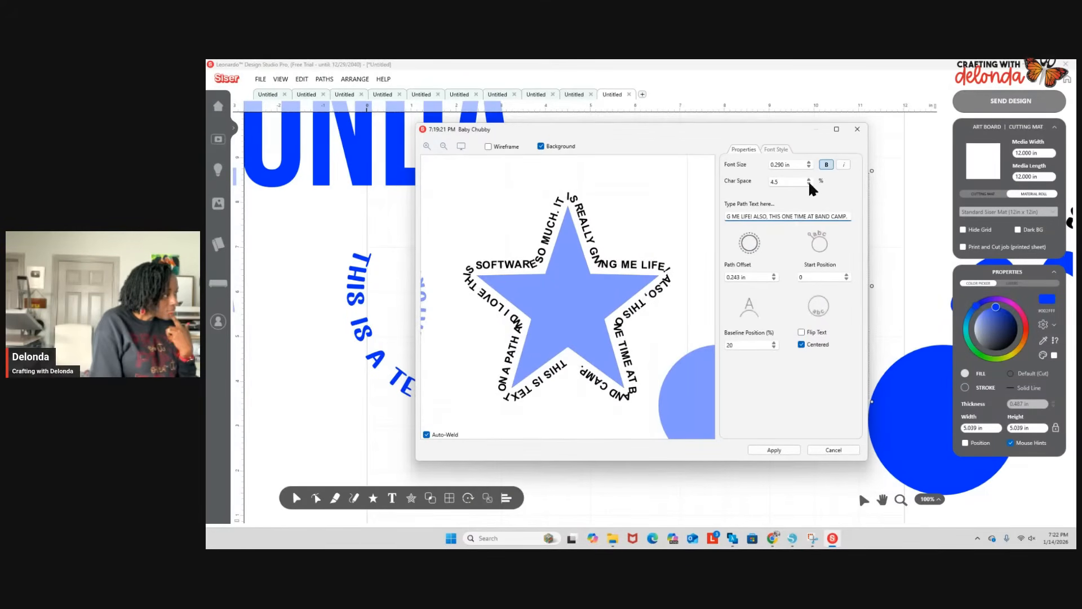
click(808, 178)
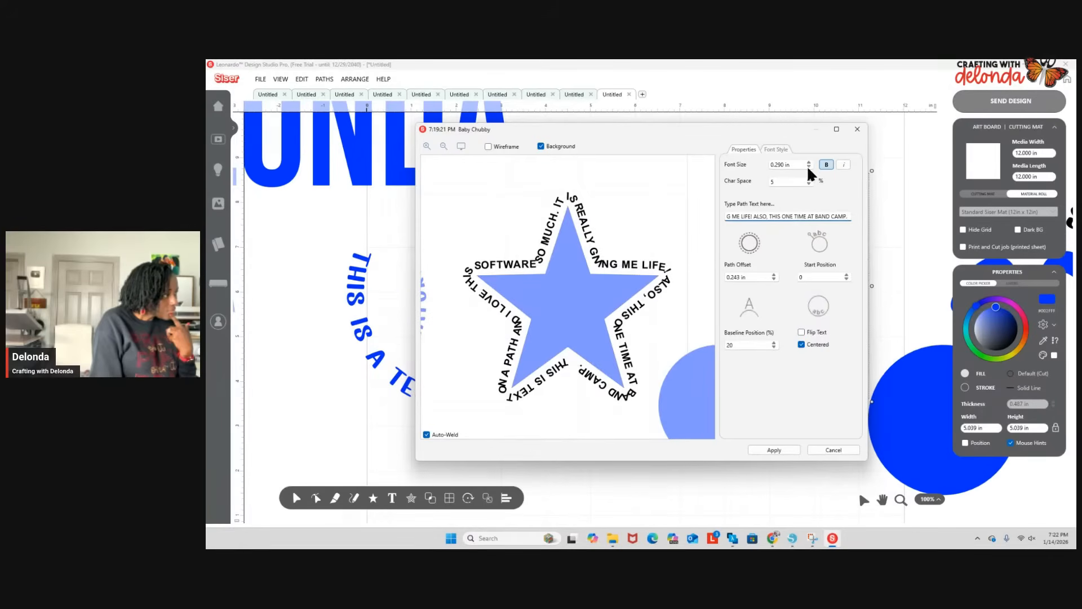
Try a font size of 0.250 in for the star's path text and return it to 0.290 in.
click(809, 166)
click(809, 166)
click(809, 164)
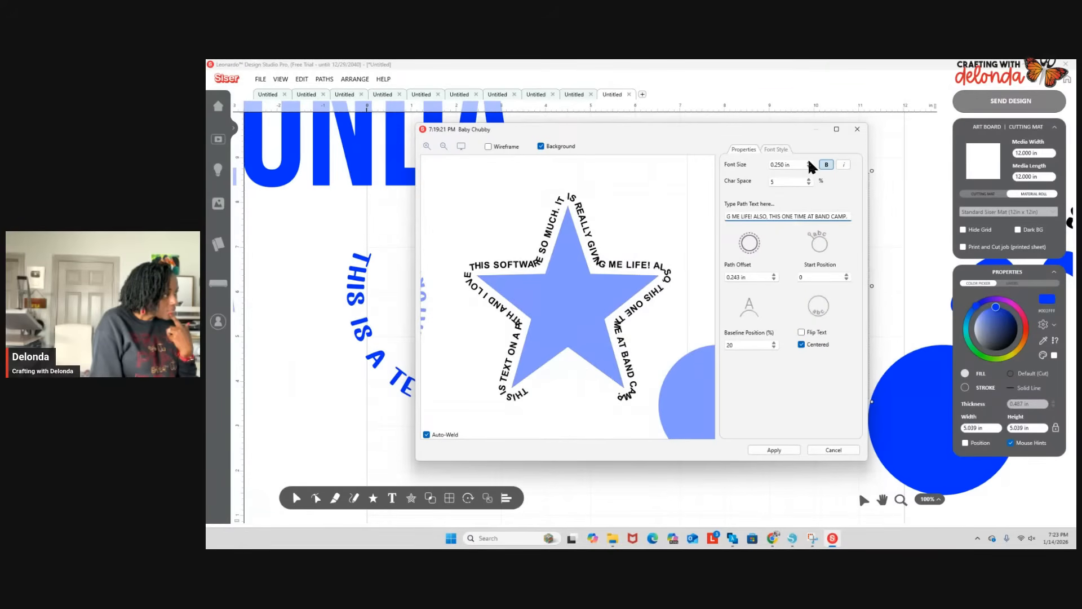
click(809, 163)
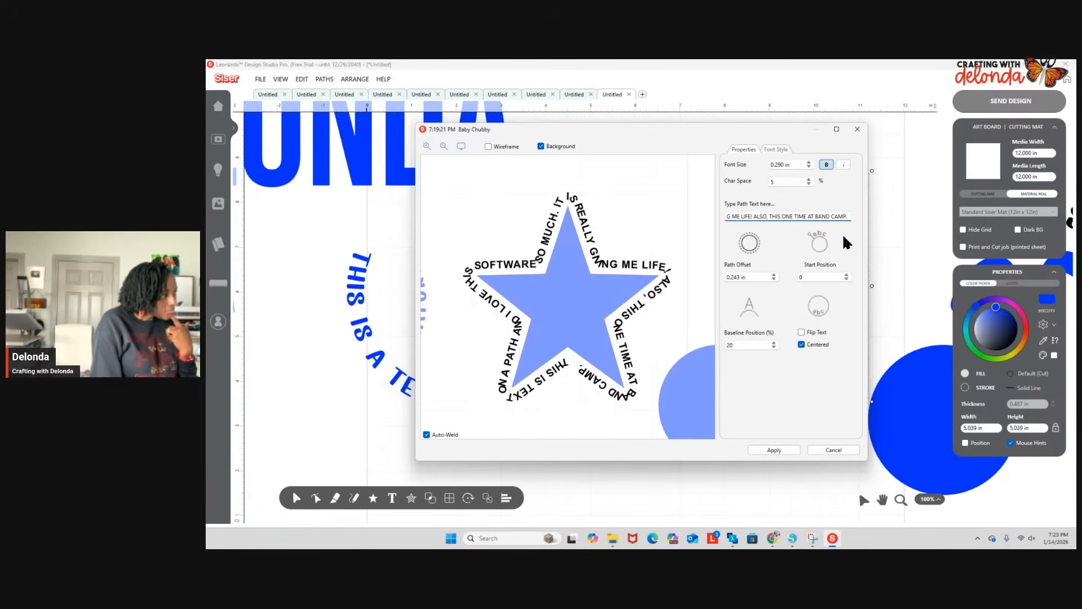
Set the path offset to 0.335 in so the lettering sits farther from the star's outline.
drag(582, 373, 577, 368)
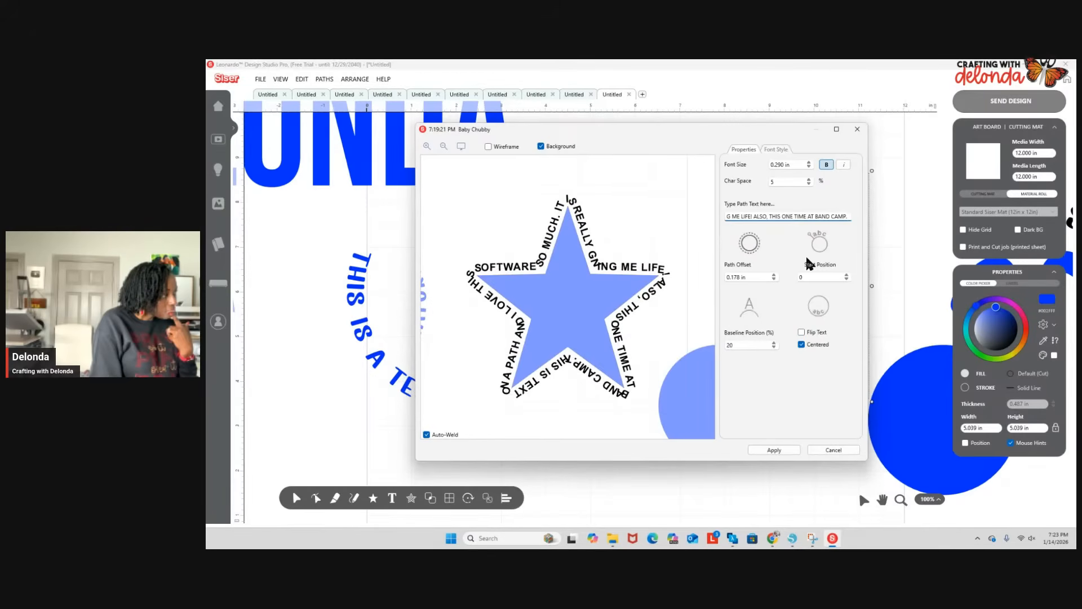
click(773, 274)
click(773, 274)
click(773, 274)
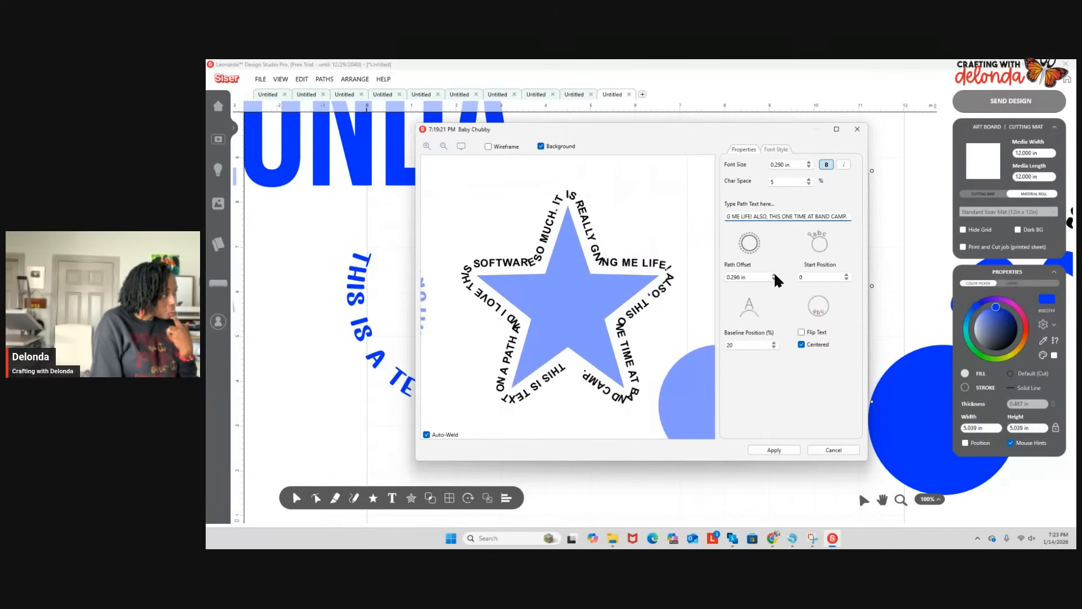
click(774, 274)
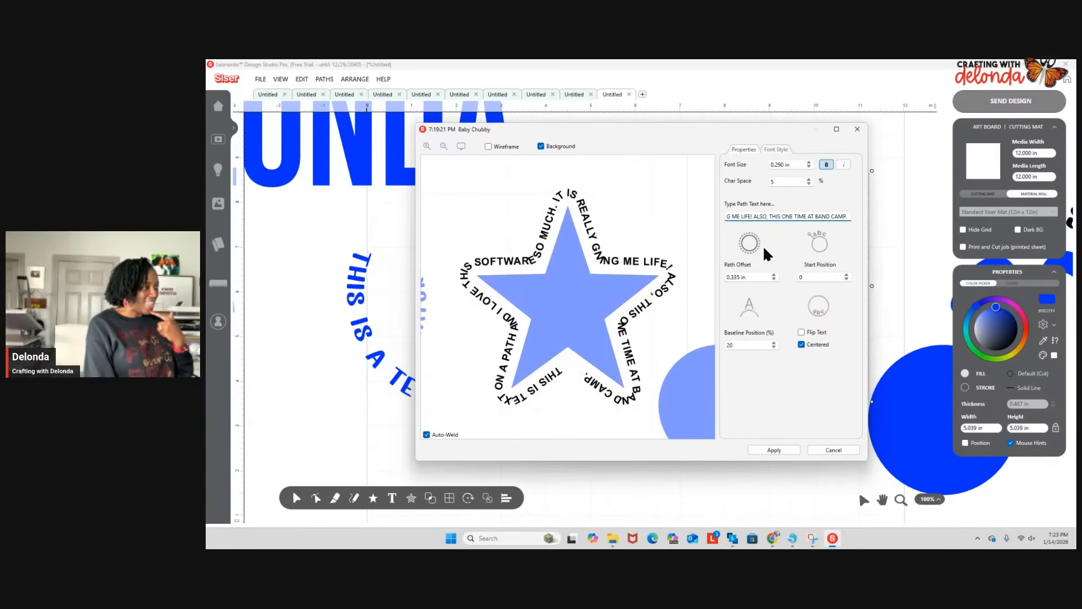
Preview the path text in Baby Chubby, Bahnschrift, Bahnschrift Condensed, Bahnschrift SemiBold SemiConden and Bahnschrift SemiLight Condensed.
click(778, 149)
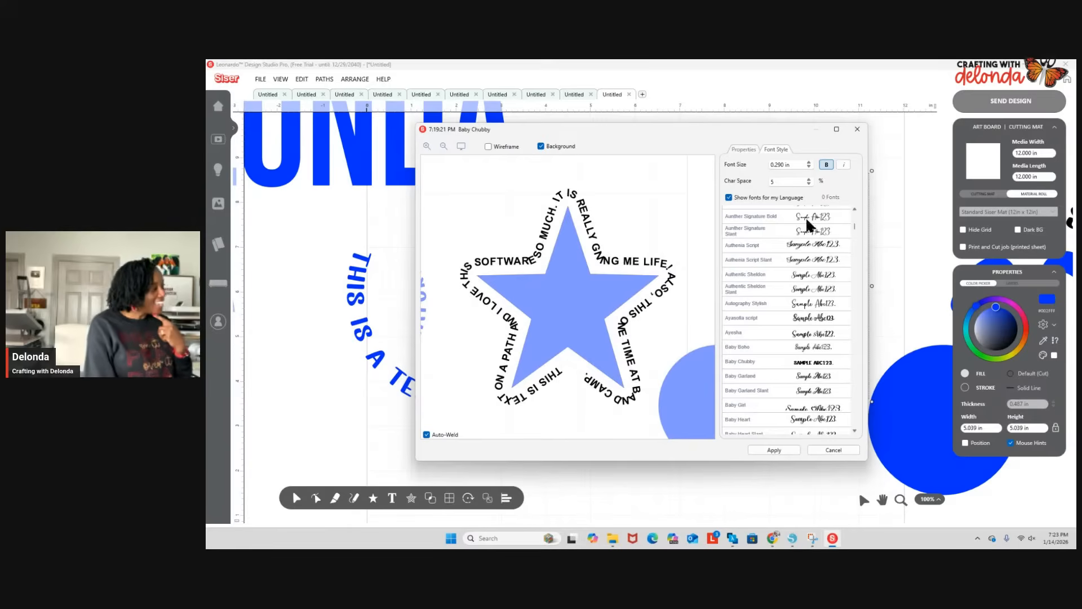
click(759, 361)
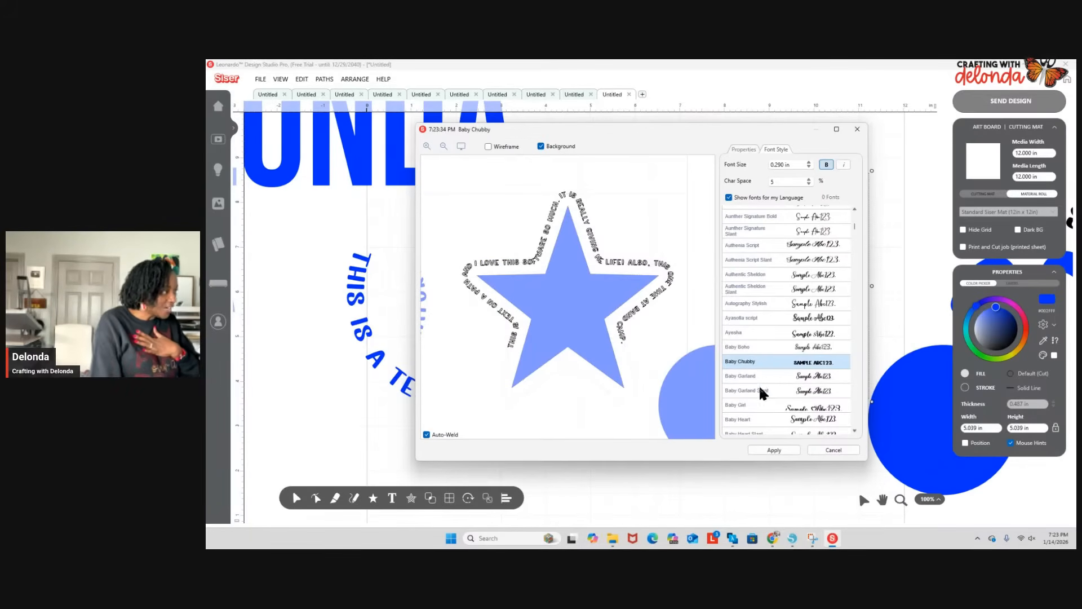
scroll(758, 384, down, 5)
click(816, 386)
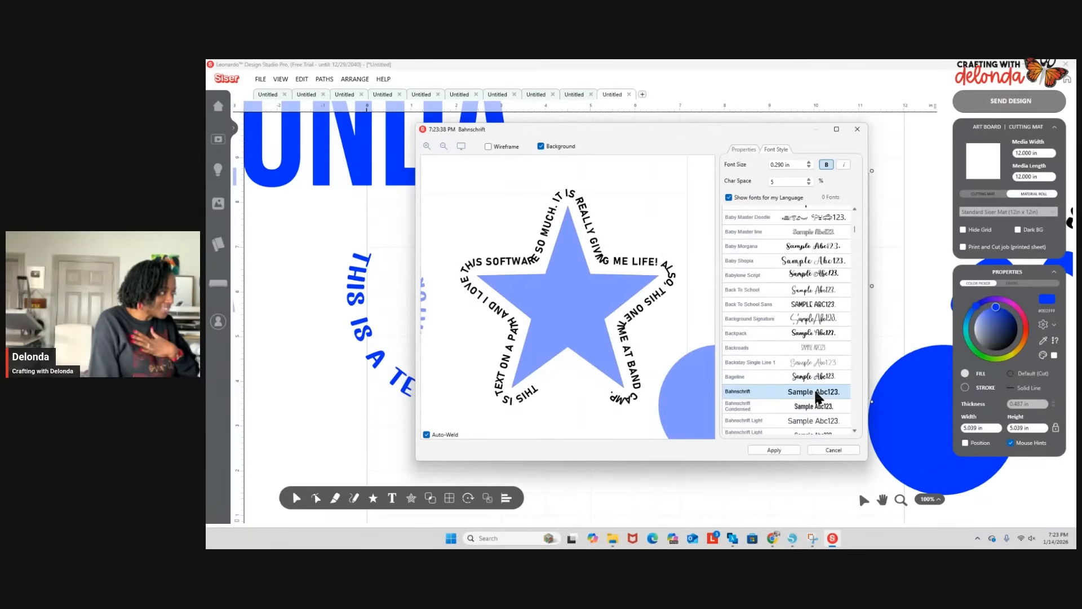
click(819, 406)
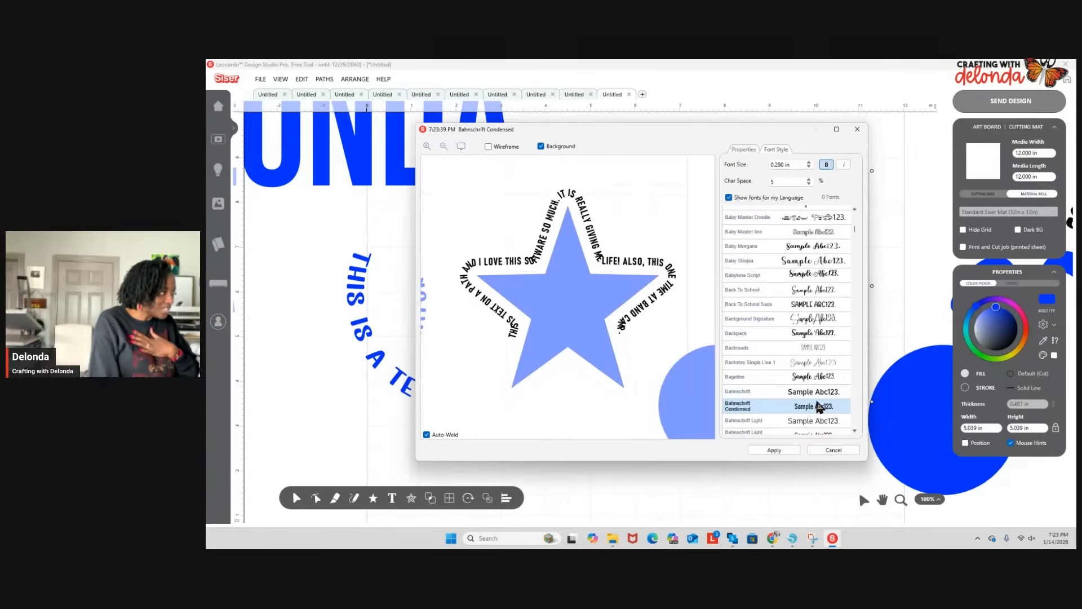
scroll(821, 411, down, 3)
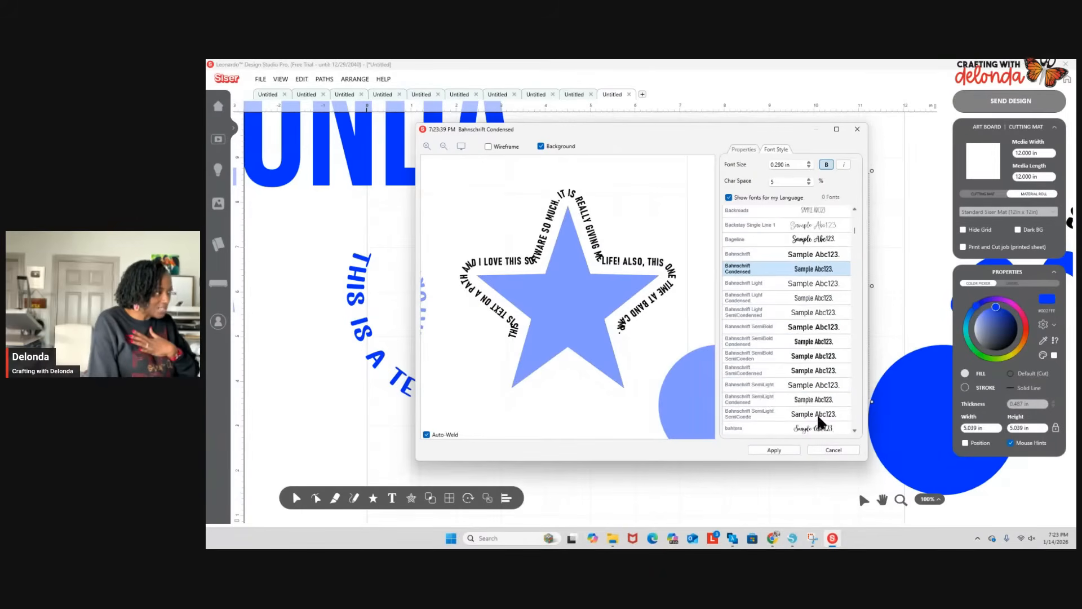
click(813, 342)
click(820, 372)
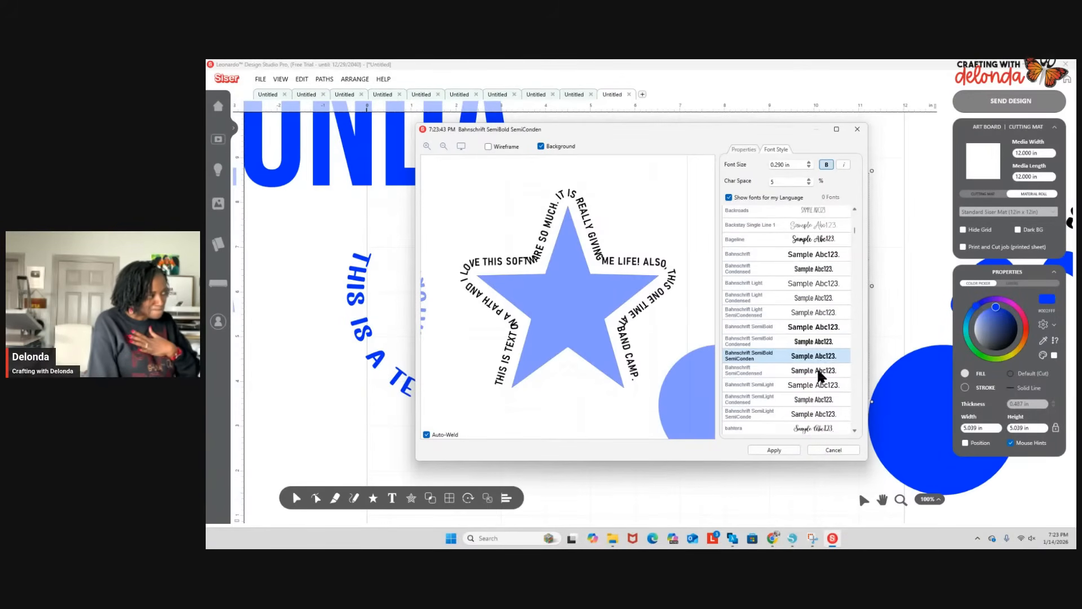
scroll(822, 388, down, 2)
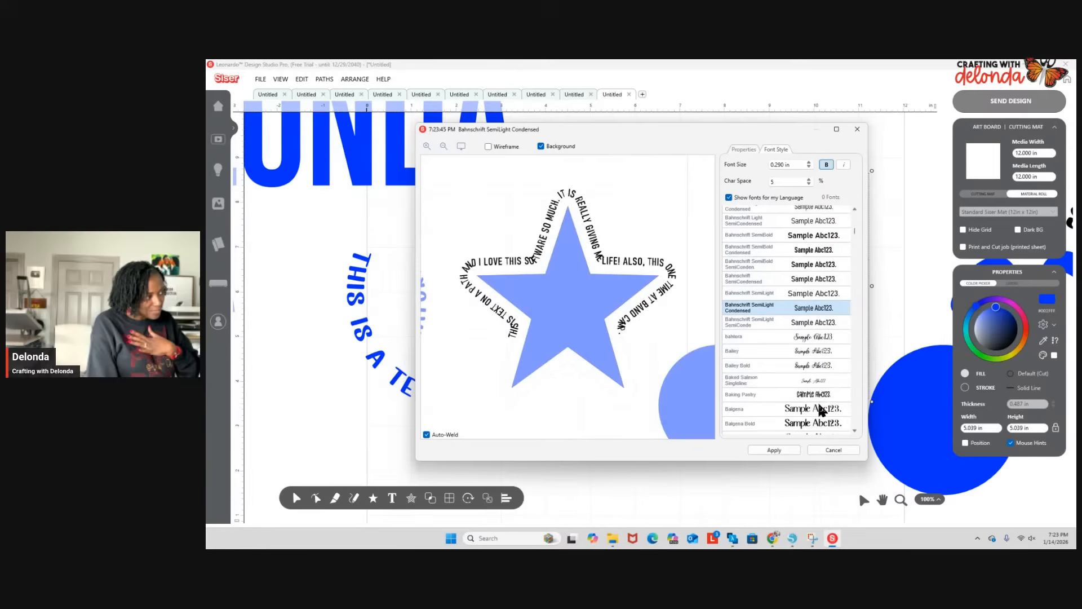
Try the Baking Pastry, Baloo 2, Baloo 2 SemiBold, Basic Hope Bold and Berlin Sans FB fonts on the path text.
click(821, 394)
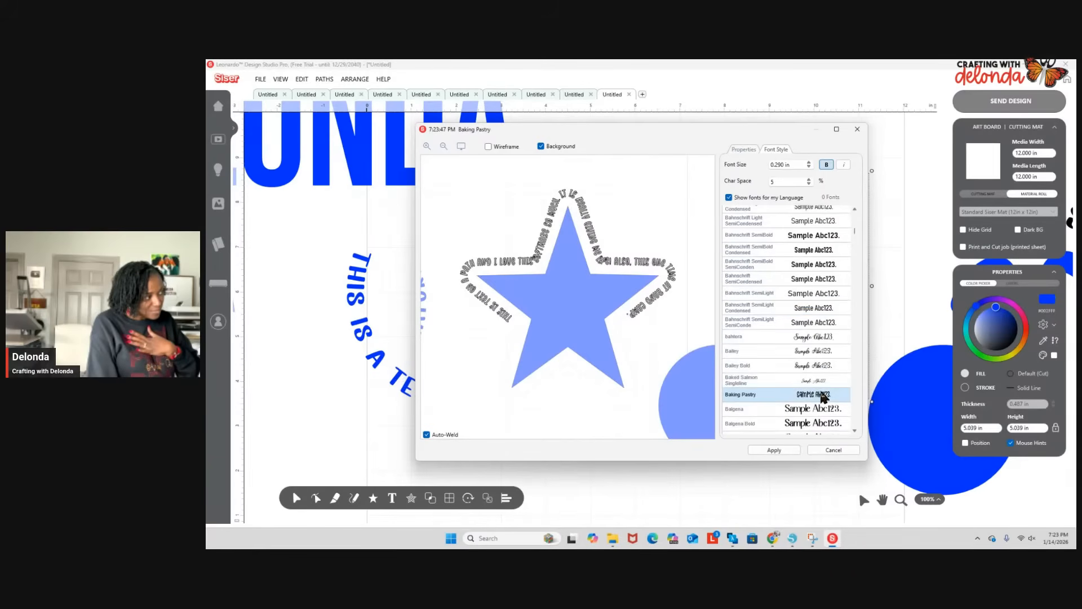
scroll(823, 397, down, 3)
click(825, 345)
click(824, 361)
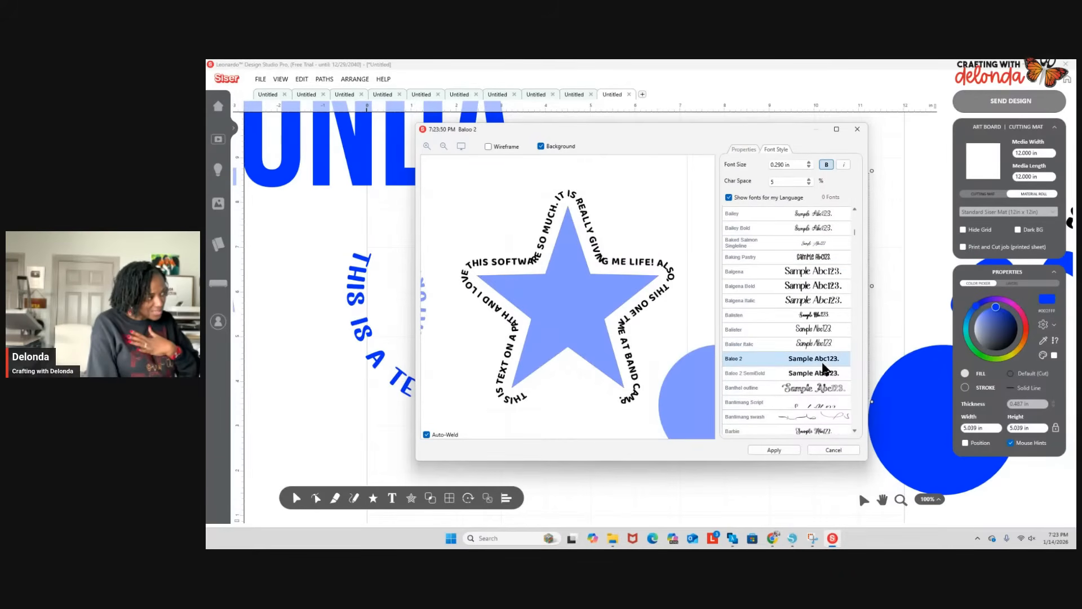
click(822, 373)
scroll(823, 376, down, 4)
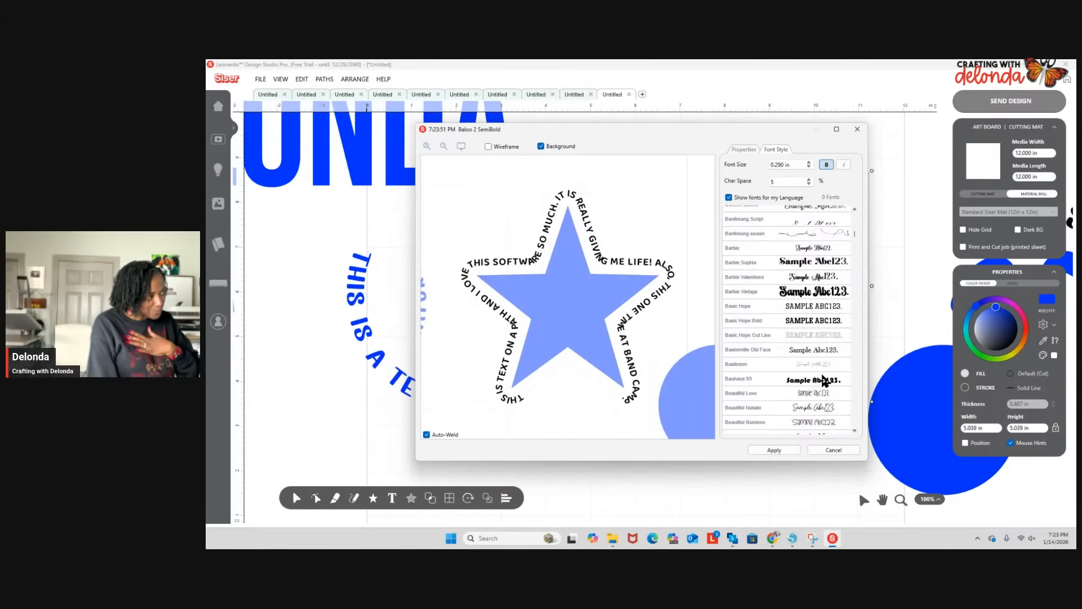
click(821, 323)
scroll(820, 332, down, 4)
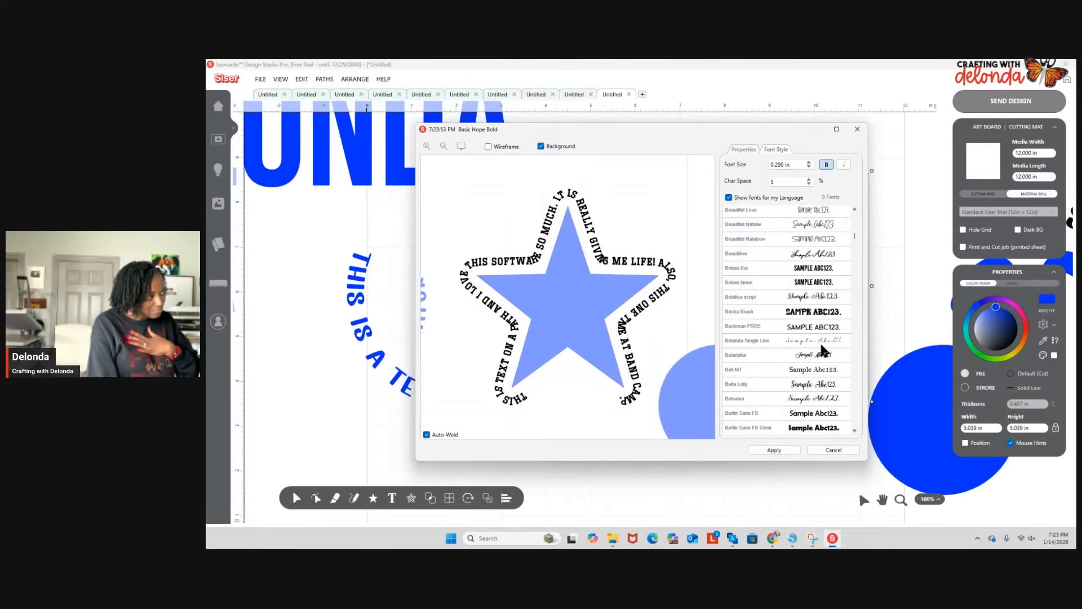
click(822, 414)
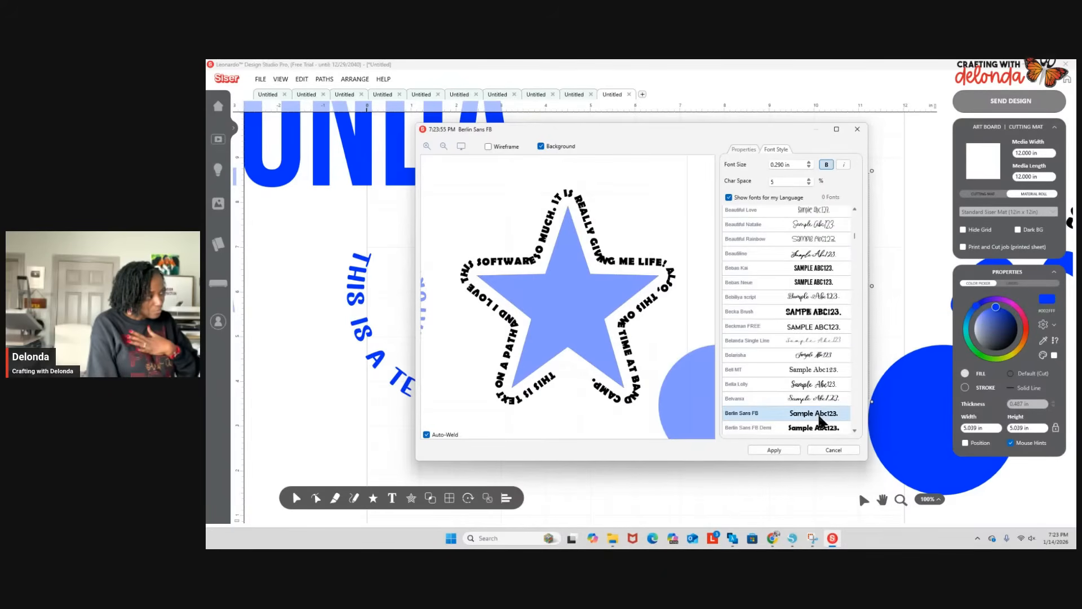
Set the path text's font to Bernard MT Condensed and apply the text to the star.
scroll(823, 415, down, 4)
click(819, 323)
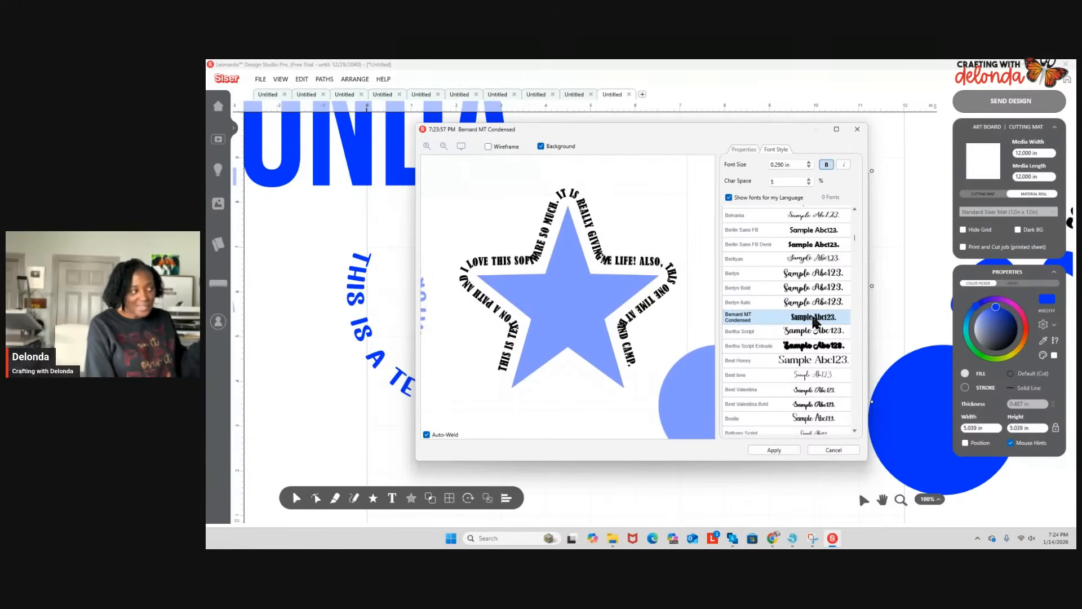
click(781, 450)
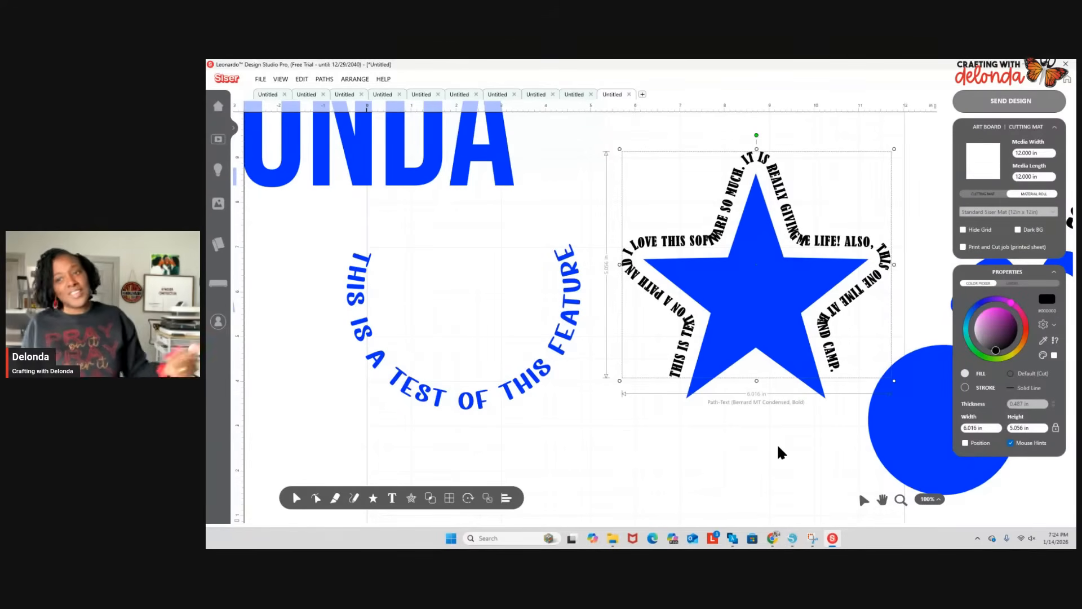
Deselect the star's path text and view the whole canvas with all its designs.
click(736, 470)
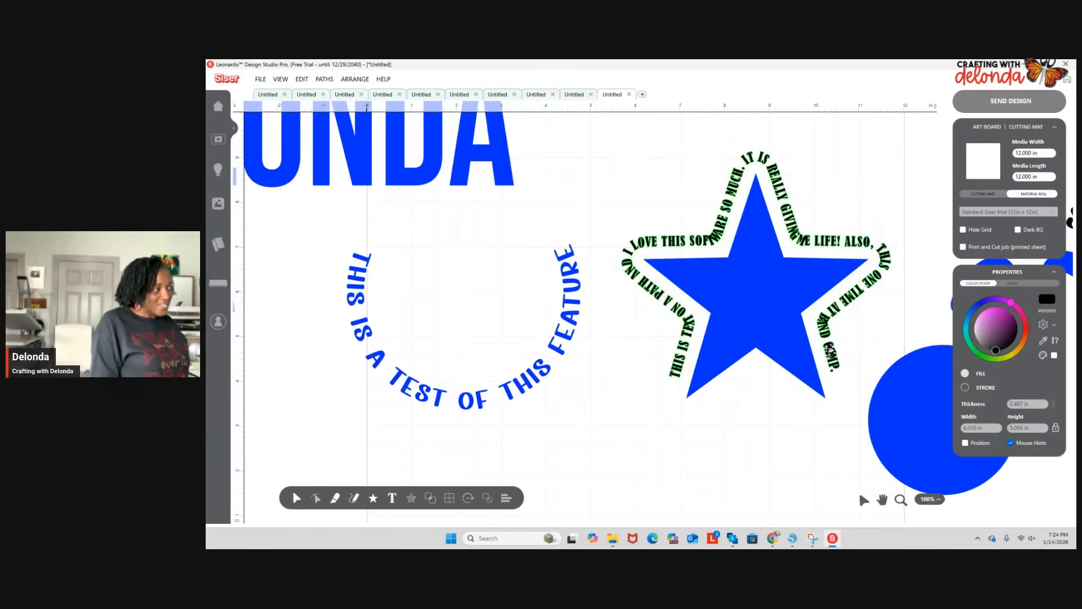
click(828, 348)
click(802, 425)
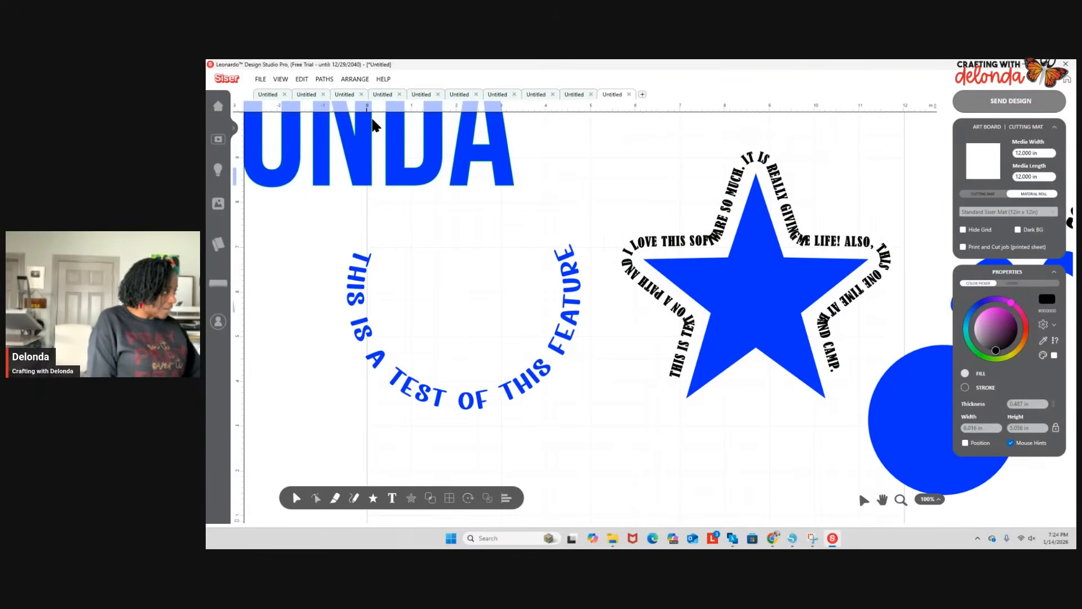
scroll(374, 124, down, 5)
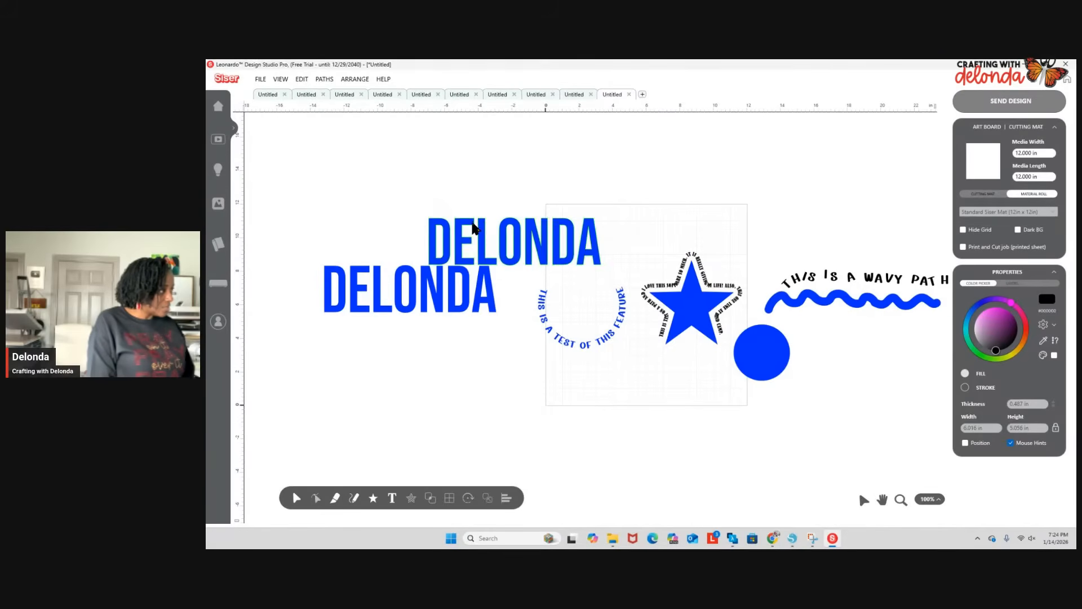
Delete both large blue name texts beside the art board.
click(473, 229)
key(Delete)
click(459, 282)
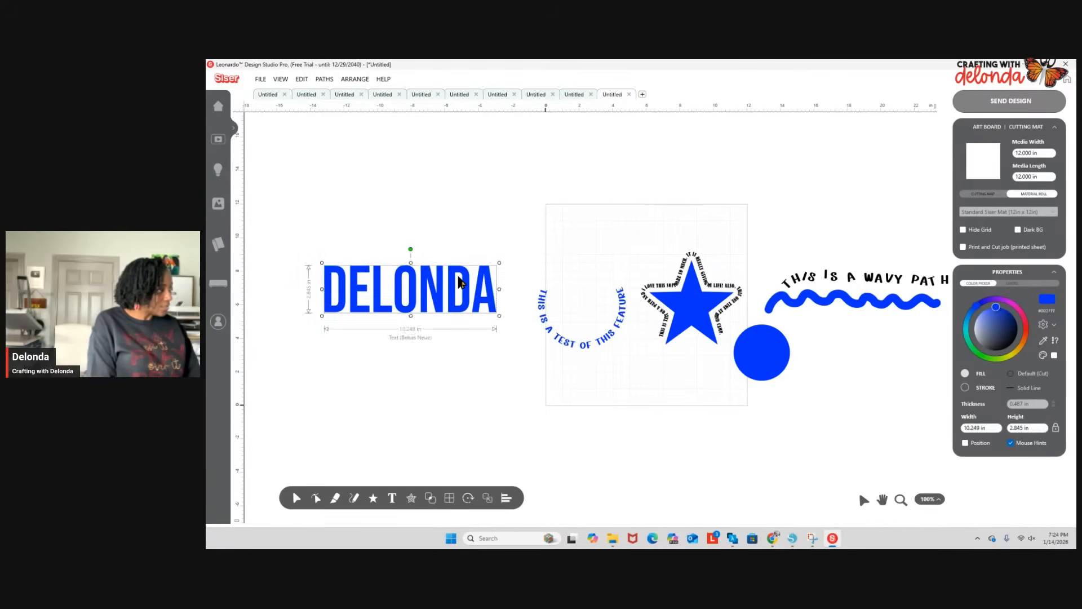
key(Delete)
Move the blue arc text onto the art board and delete the blue circle and the wavy path with its text.
drag(544, 330, 577, 265)
key(Delete)
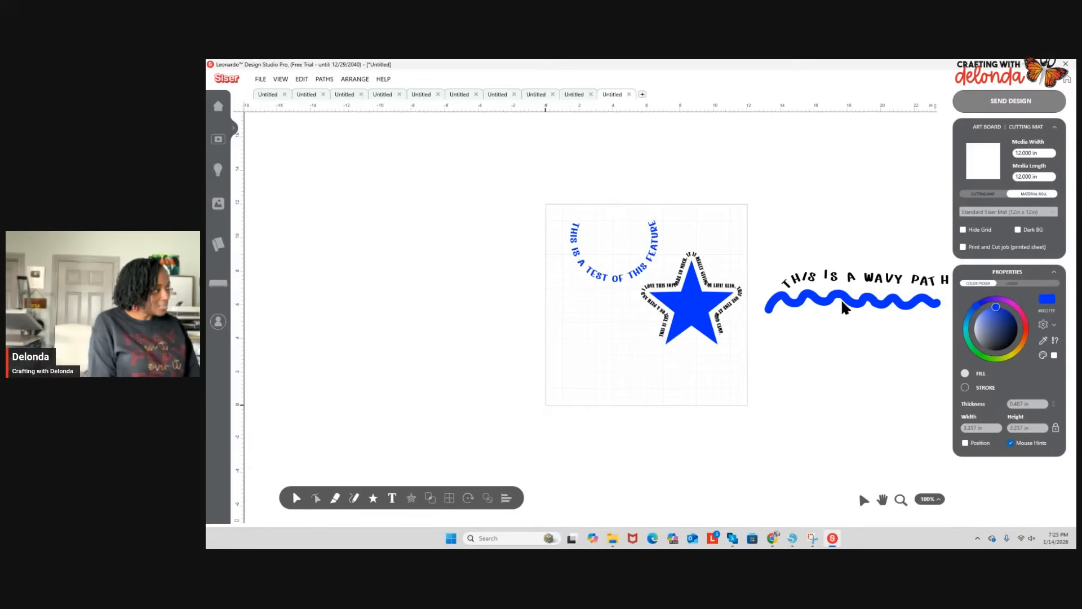
click(833, 303)
key(Delete)
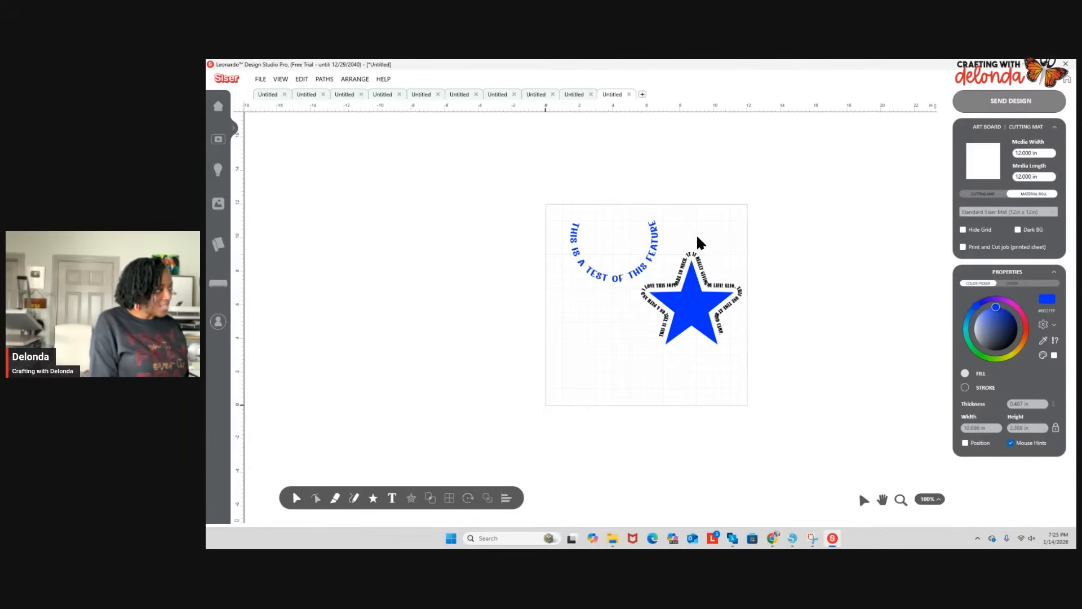
Move the star with its path text to the lower middle of the art board and centre the arc text above it.
drag(691, 307, 640, 345)
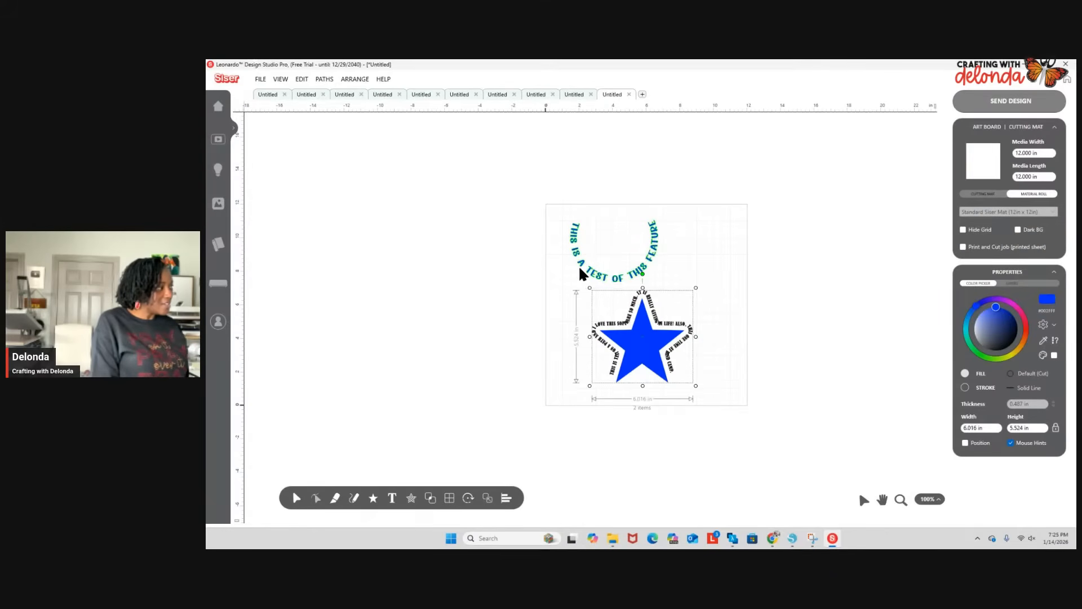
drag(617, 280, 643, 279)
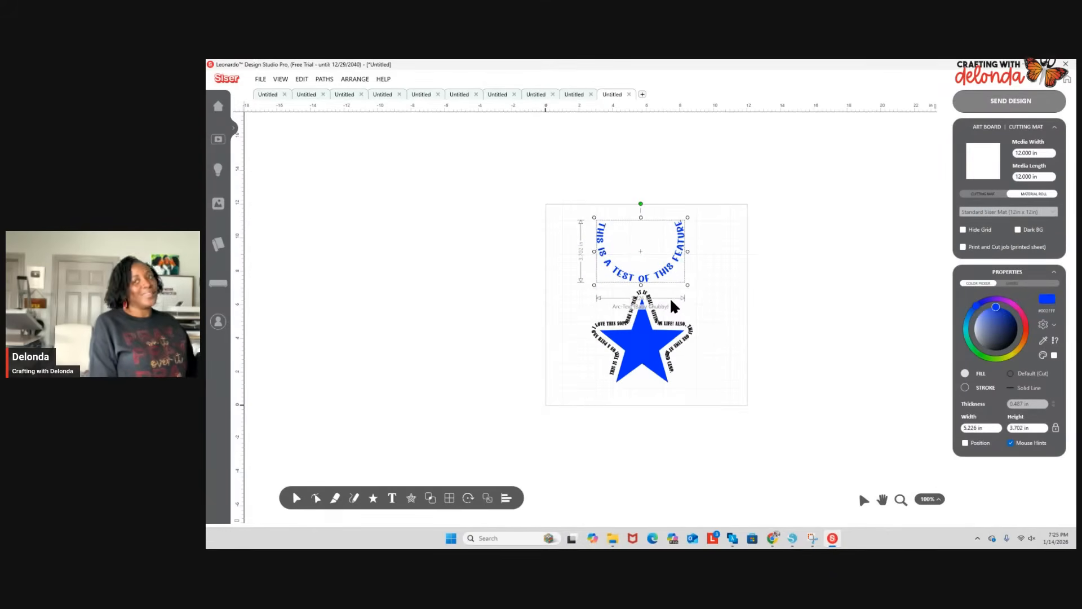
click(719, 315)
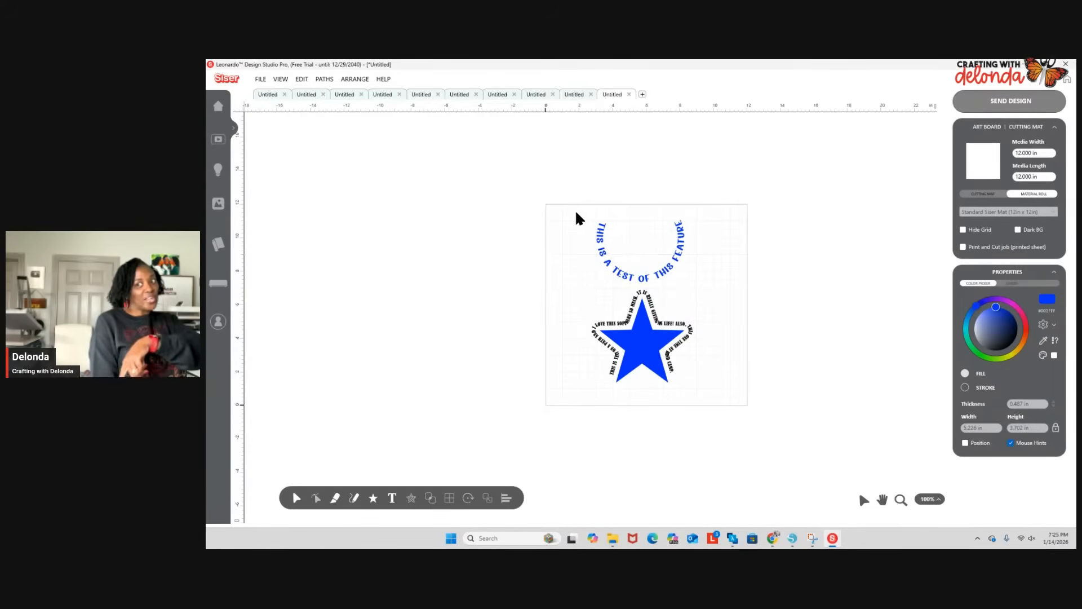
Select the arc text and the star design and set up an artwork export of the selection as SVG File (Editable).
drag(570, 204, 710, 387)
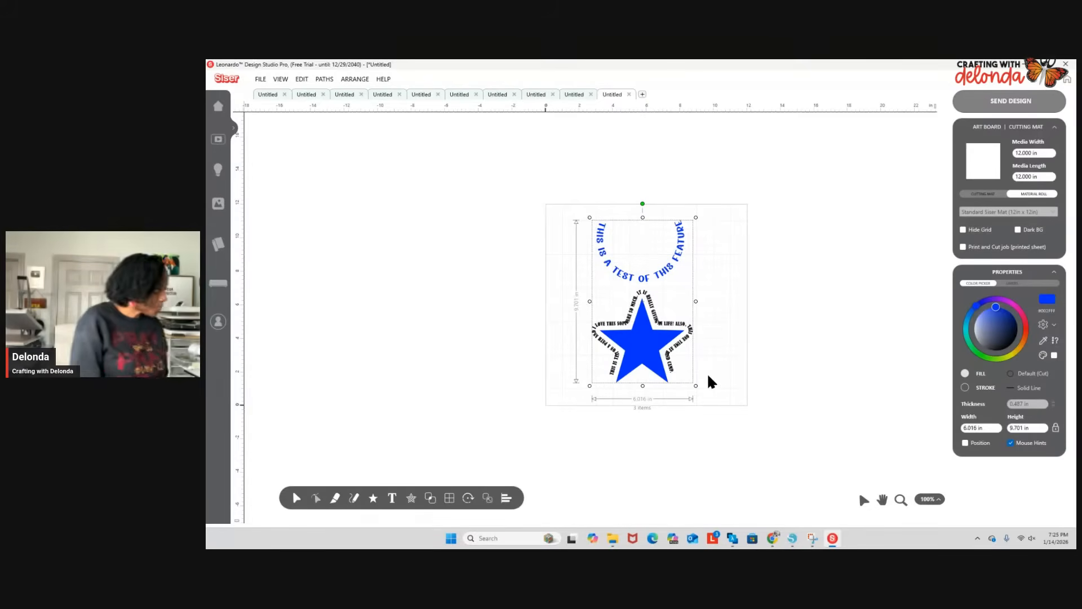
click(261, 80)
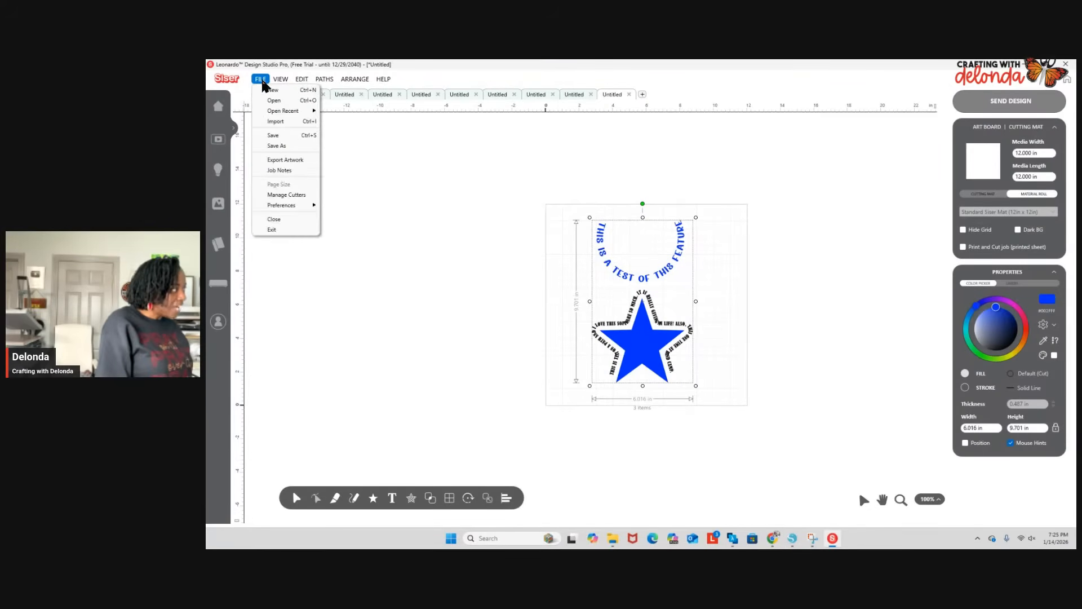
click(284, 162)
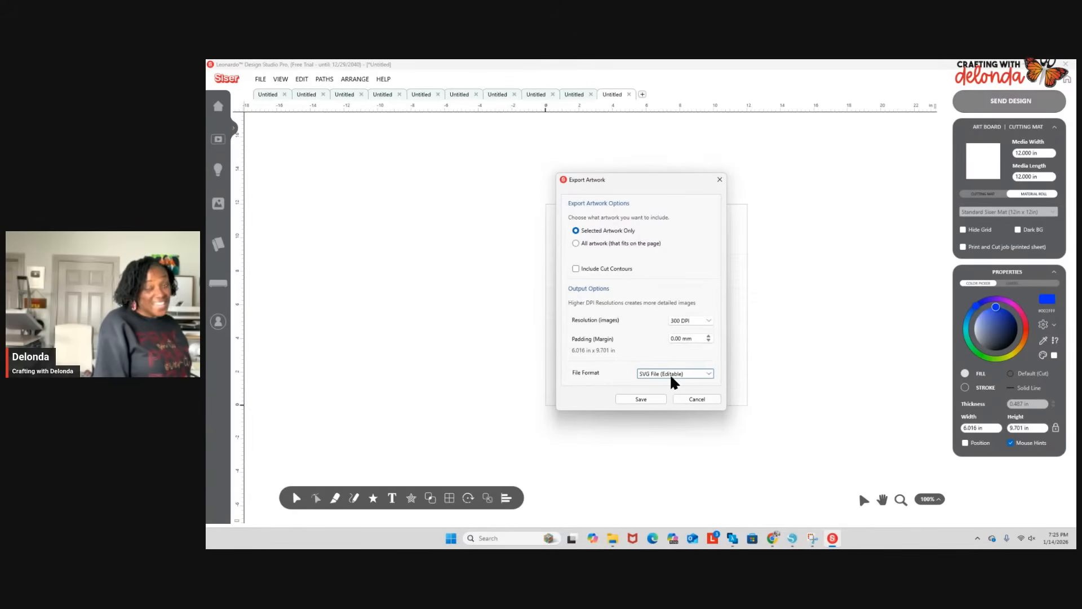
click(708, 374)
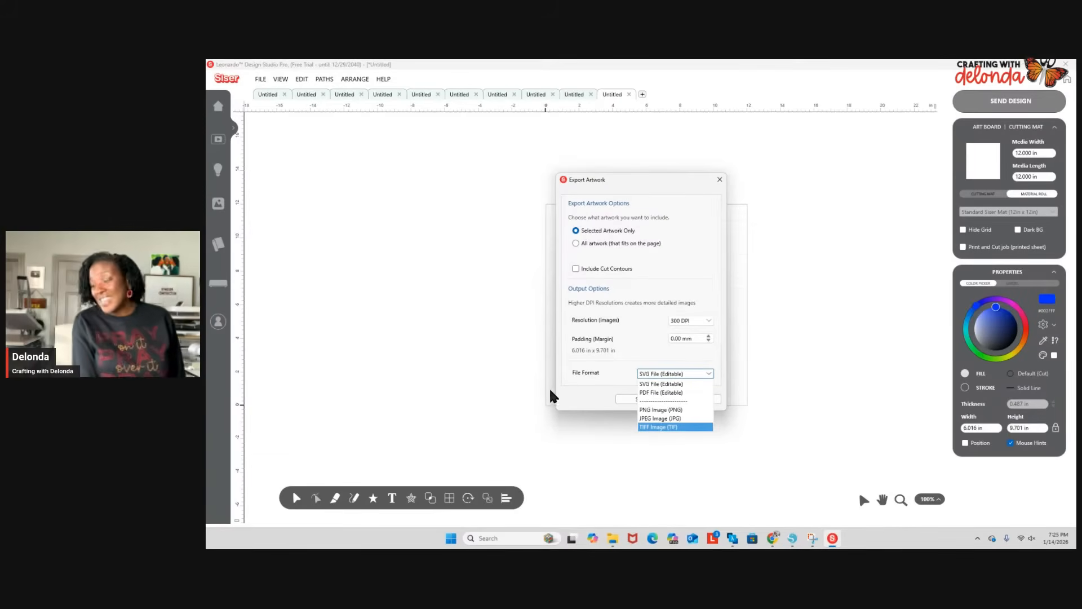
click(649, 384)
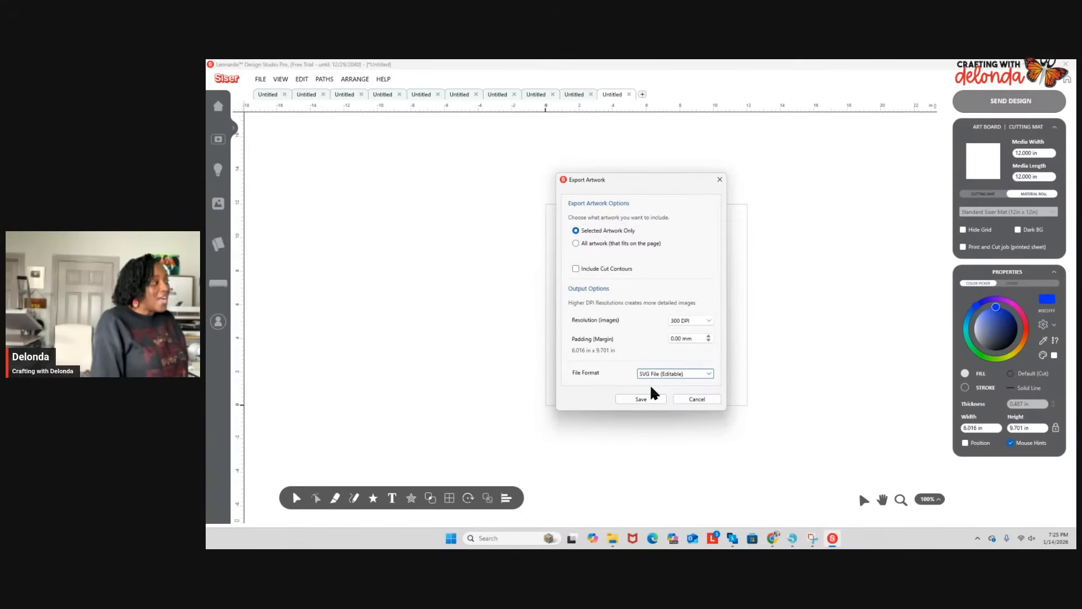
Save the exported SVG to the Desktop as LEO STUFF.
click(652, 397)
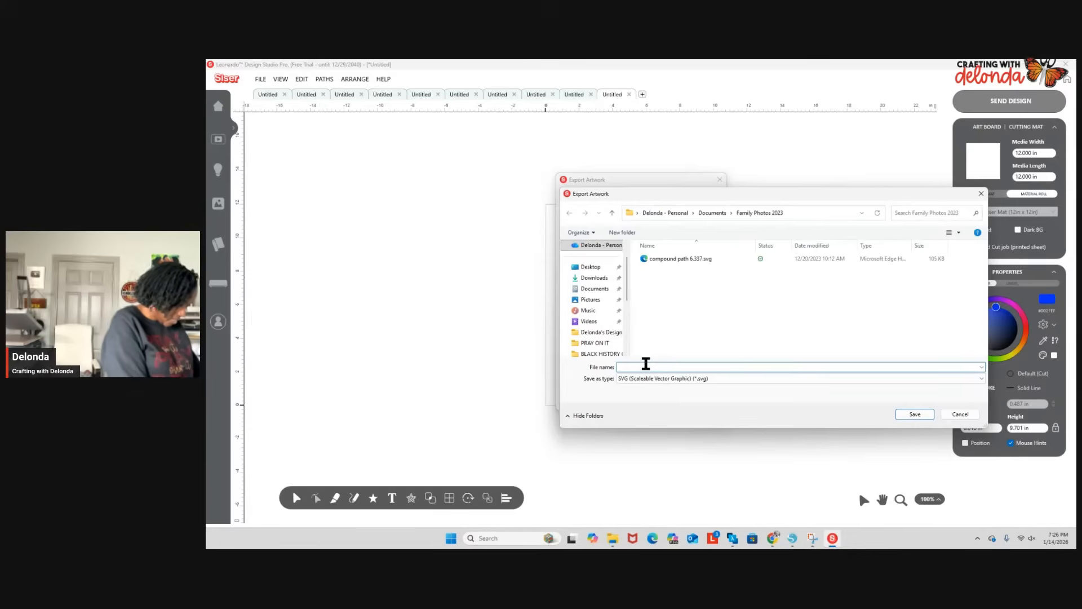
text(LEO)
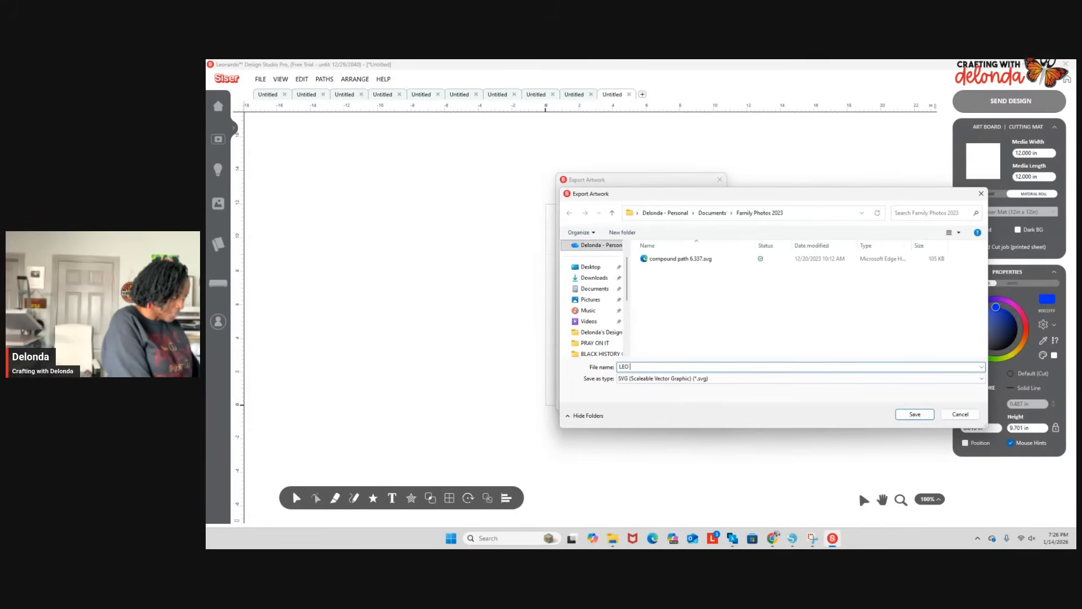
text( STUFF)
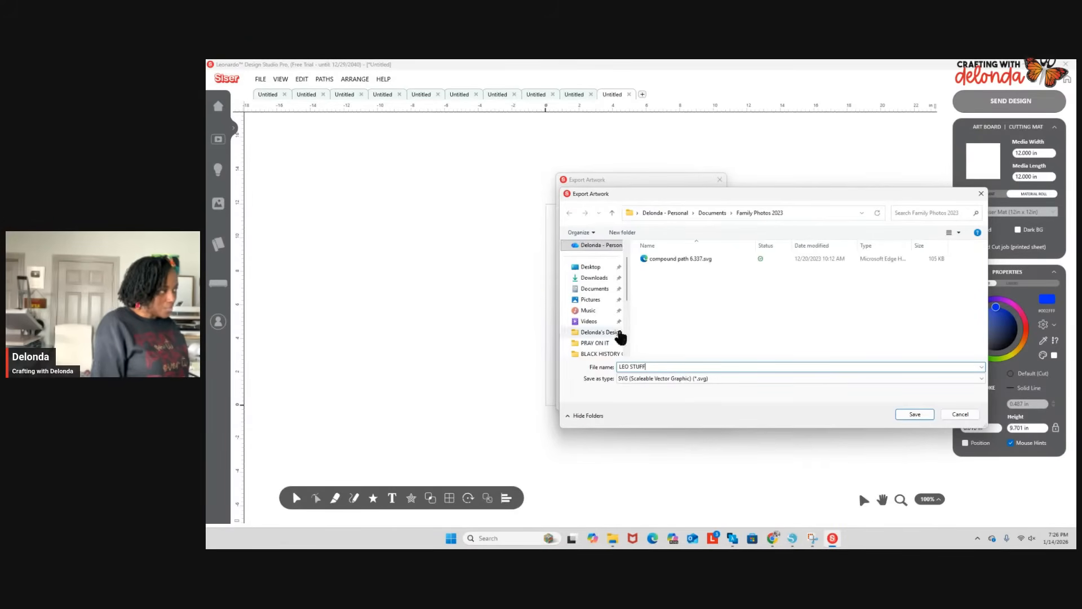
click(591, 267)
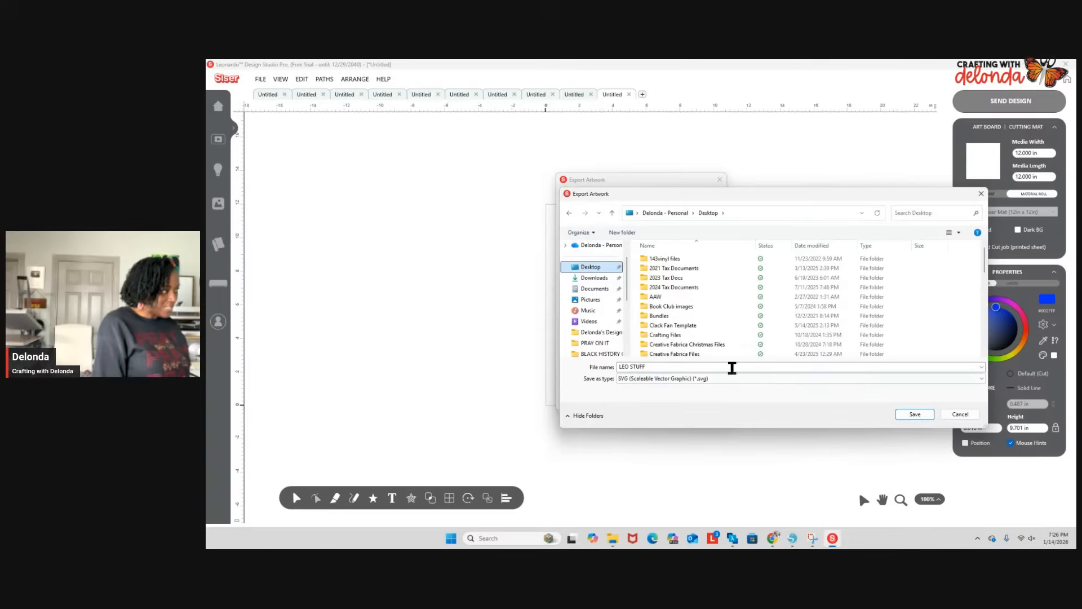
click(915, 415)
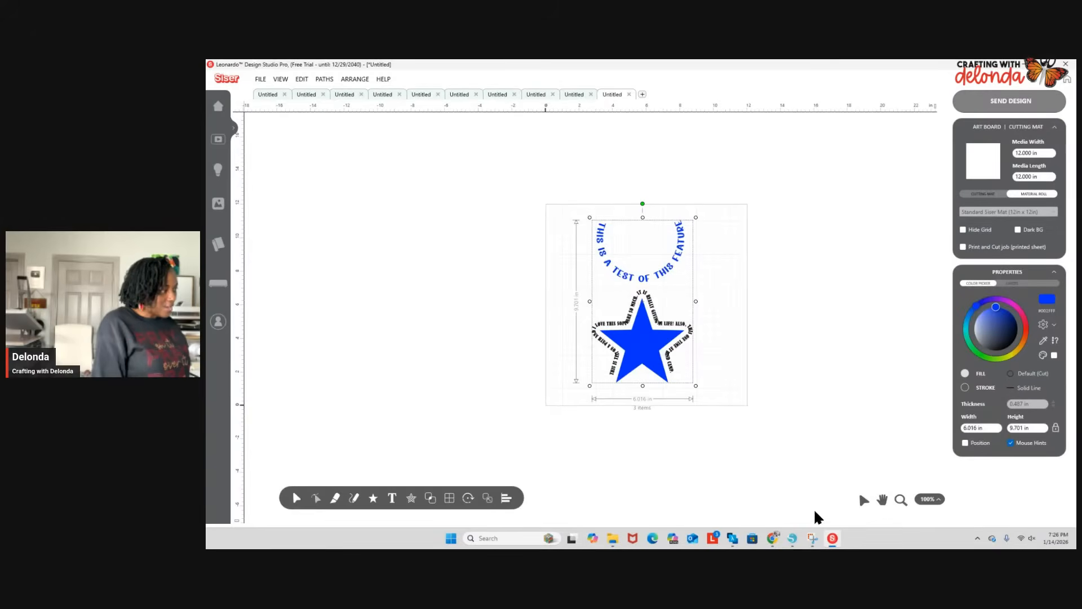
Switch to Chrome, open the print preview of Siser's Leonardo basic vs. pro page and examine the feature comparison.
mouse_move(773, 543)
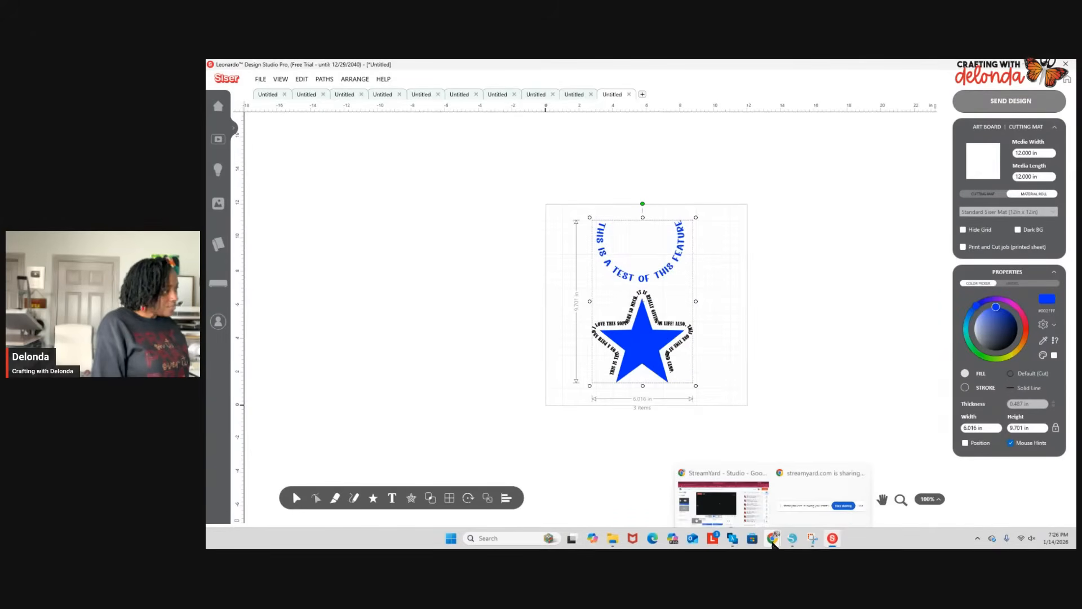
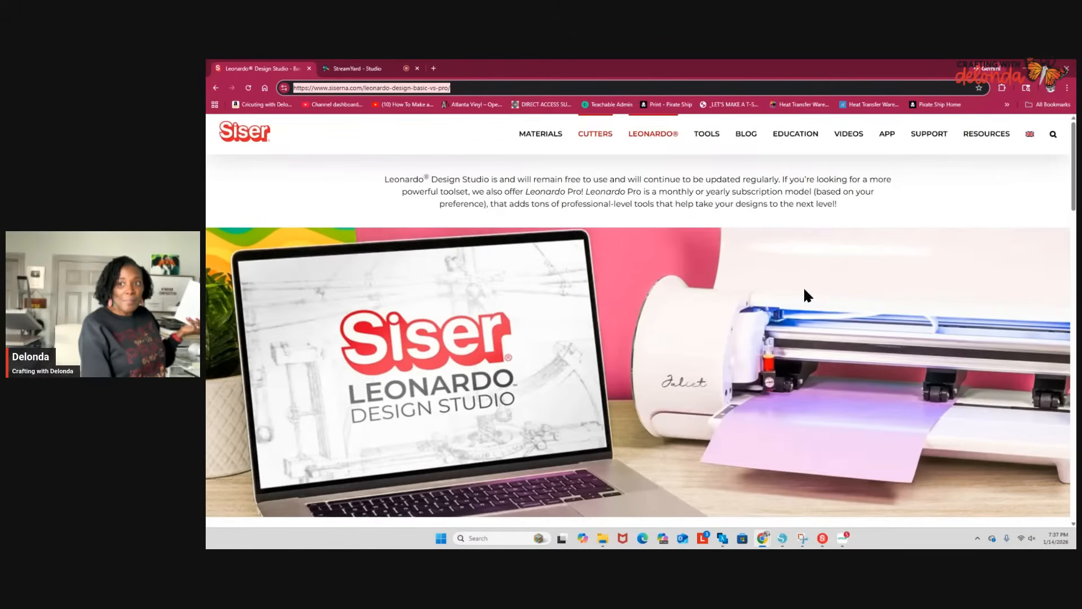
click(1067, 89)
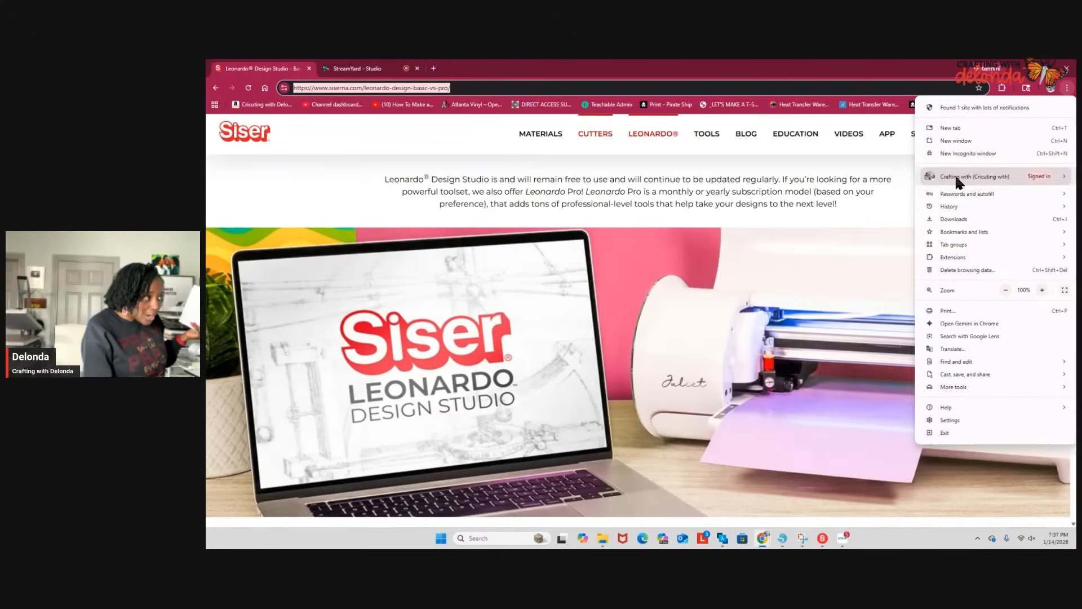
click(957, 310)
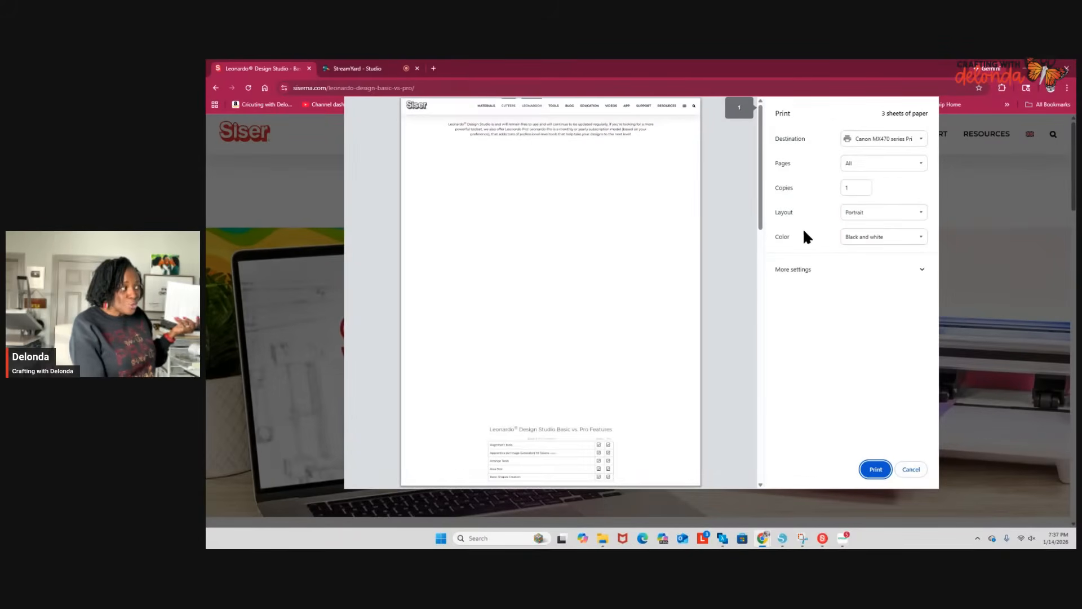
scroll(604, 334, down, 3)
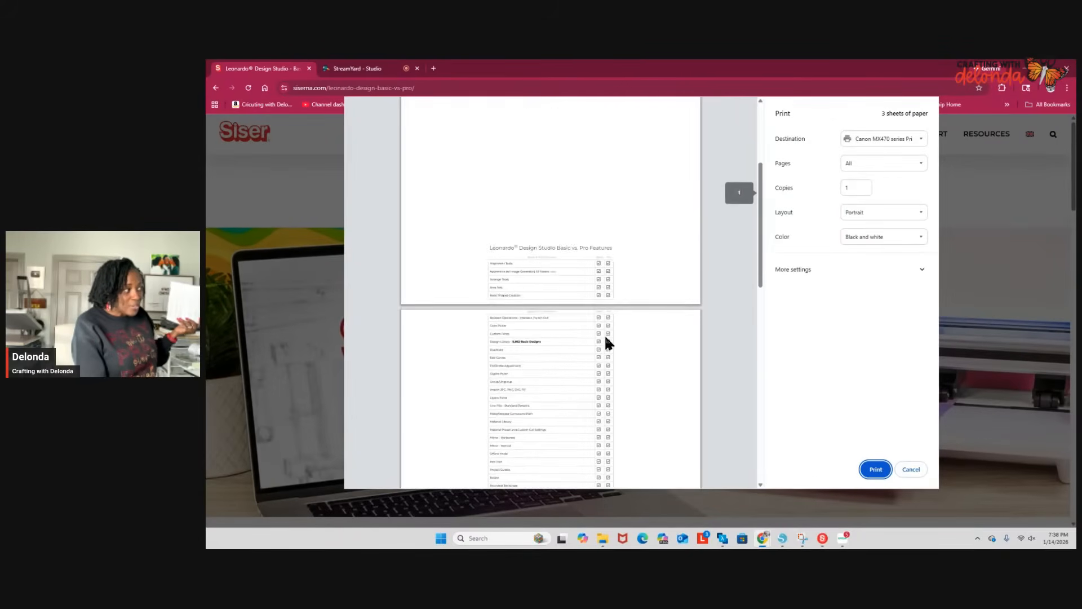
scroll(606, 338, down, 2)
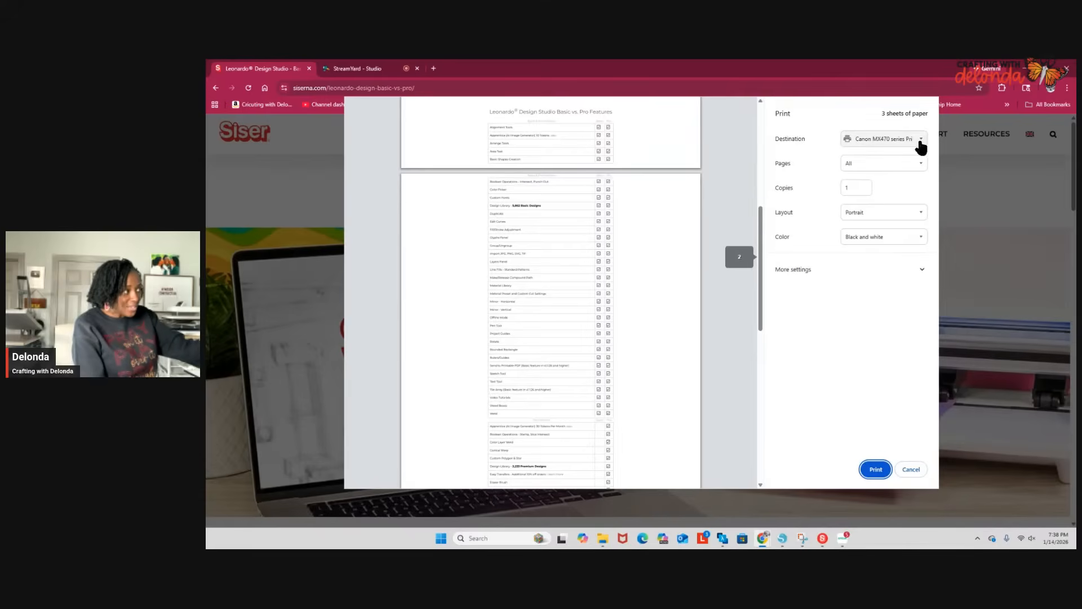
scroll(671, 181, up, 2)
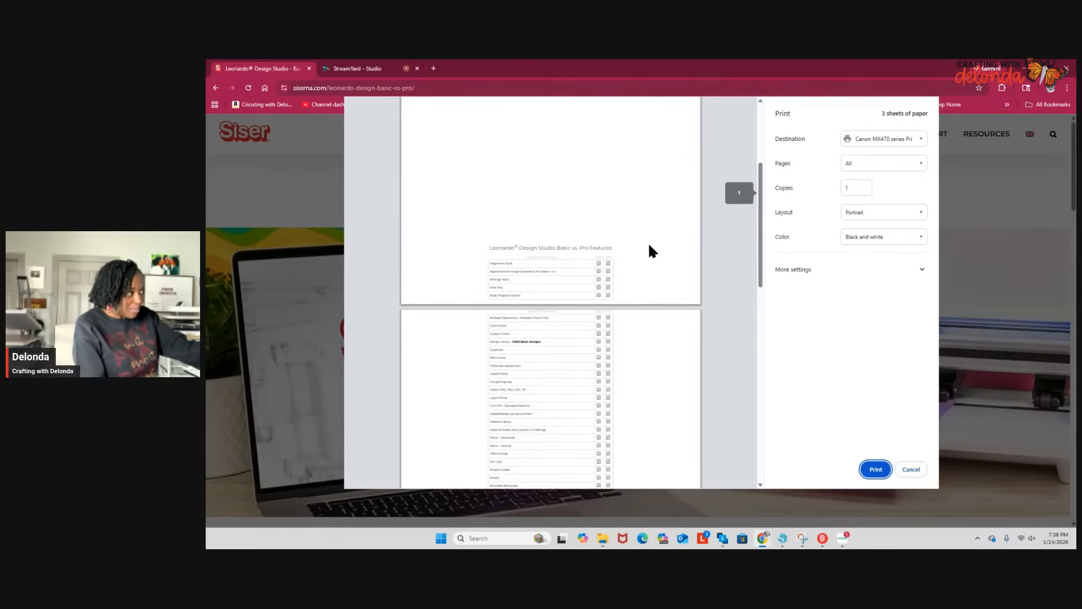
scroll(632, 282, down, 6)
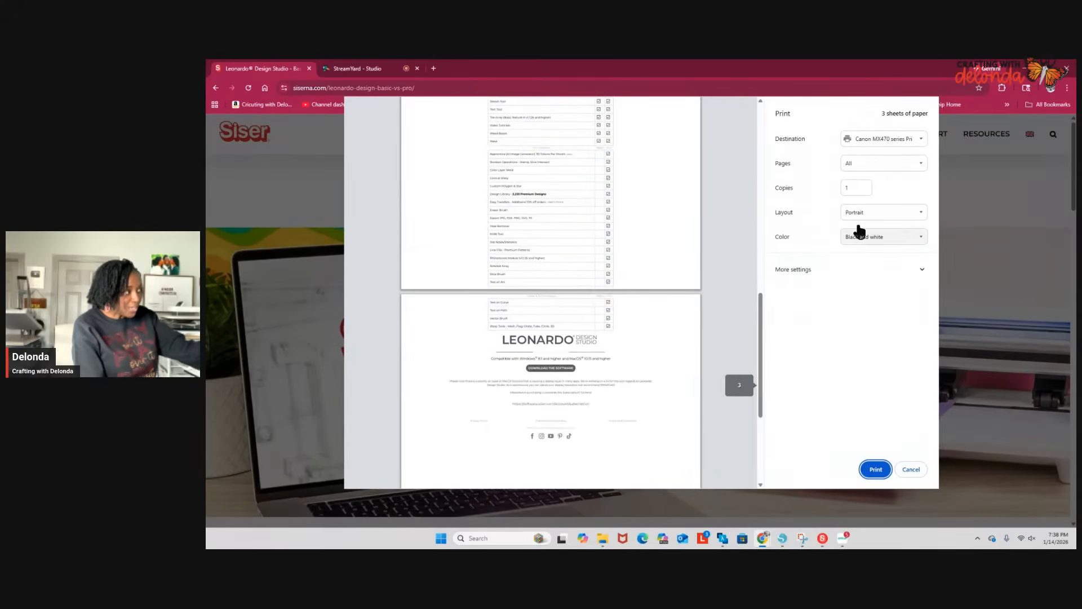
Set a custom print range of pages 1-3, review the previewed pages and cancel the print.
click(868, 167)
click(881, 213)
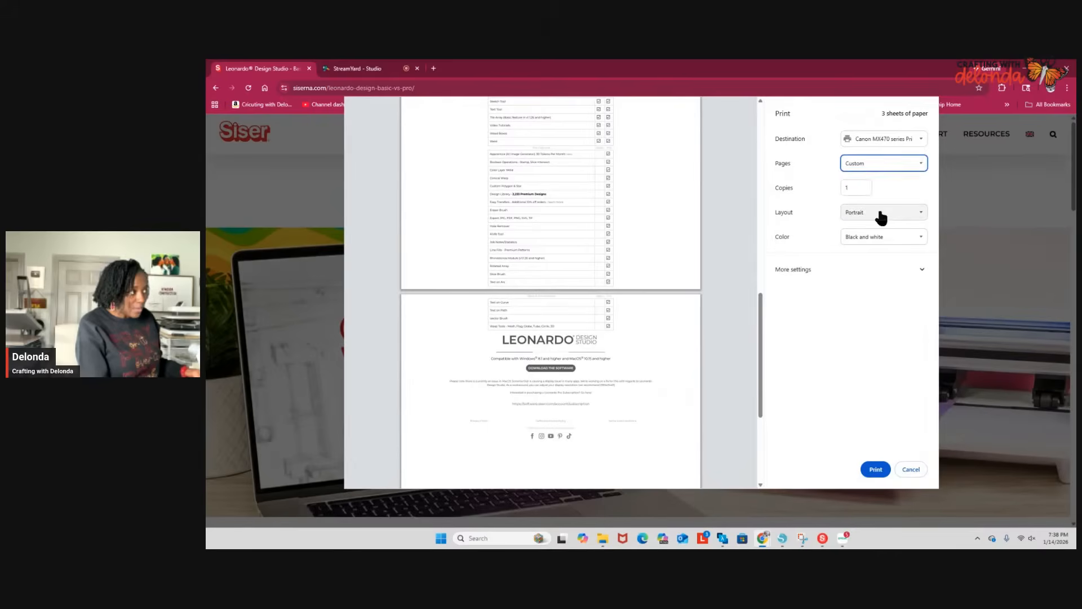
text(1)
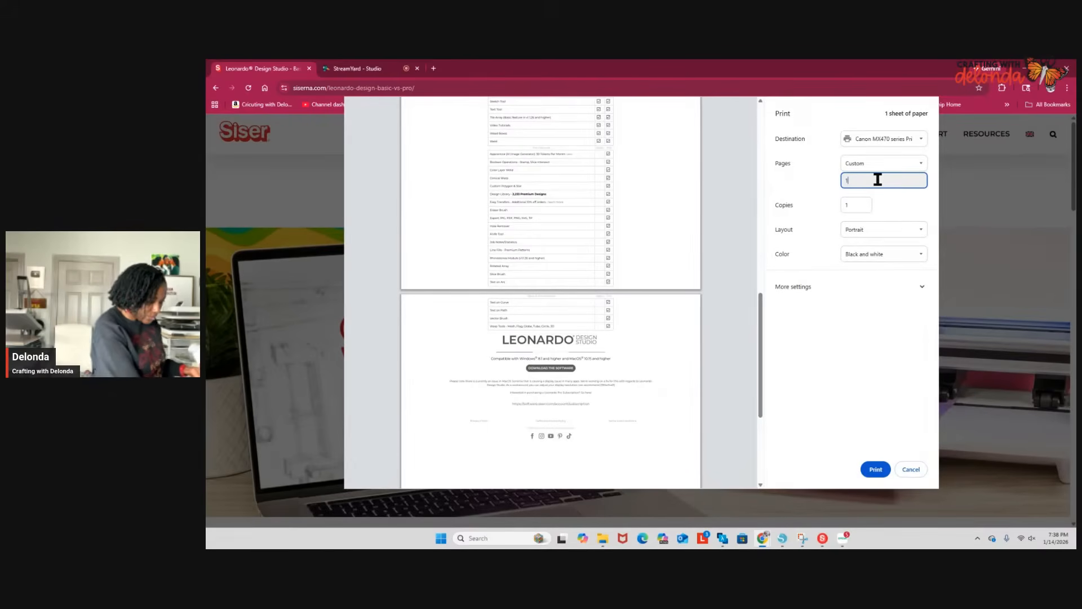
text(-3)
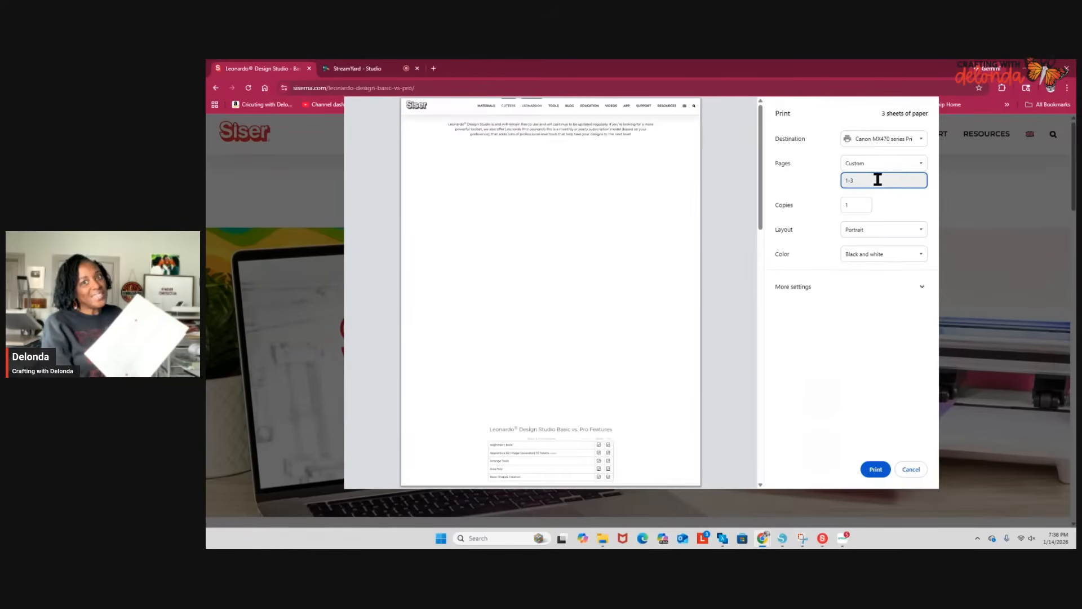
scroll(536, 389, down, 10)
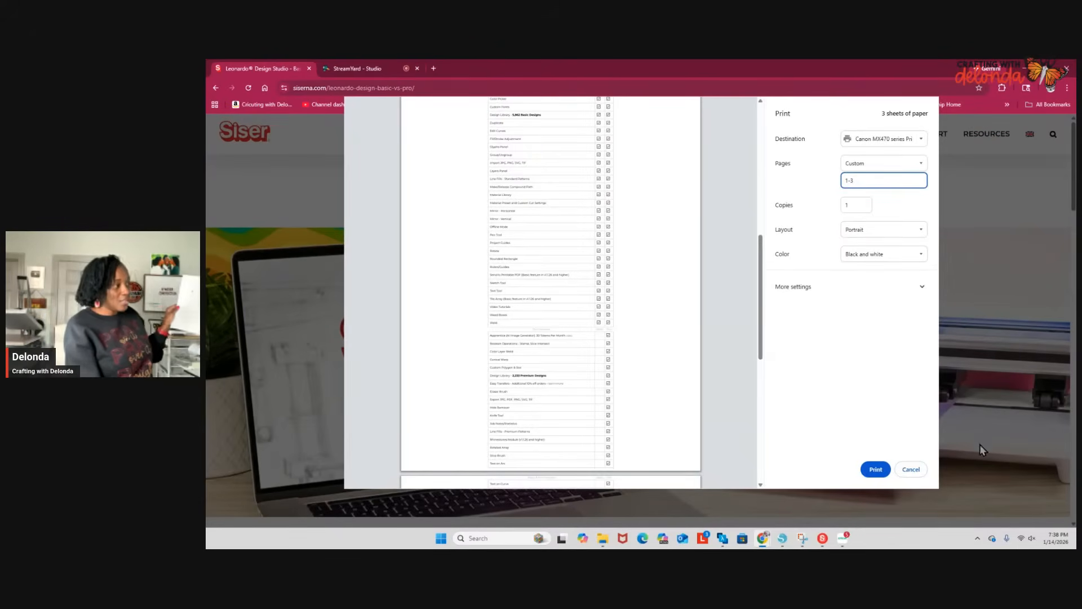
click(912, 470)
Switch back to Leonardo Design Studio and close the arc-and-star document without saving, plus the blank document.
click(345, 67)
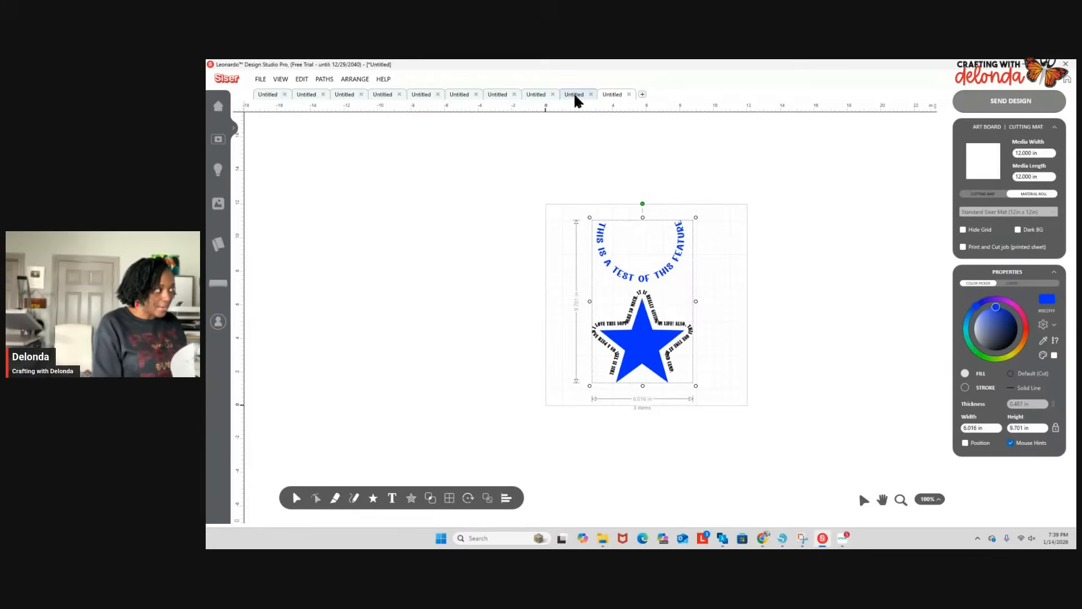
click(629, 95)
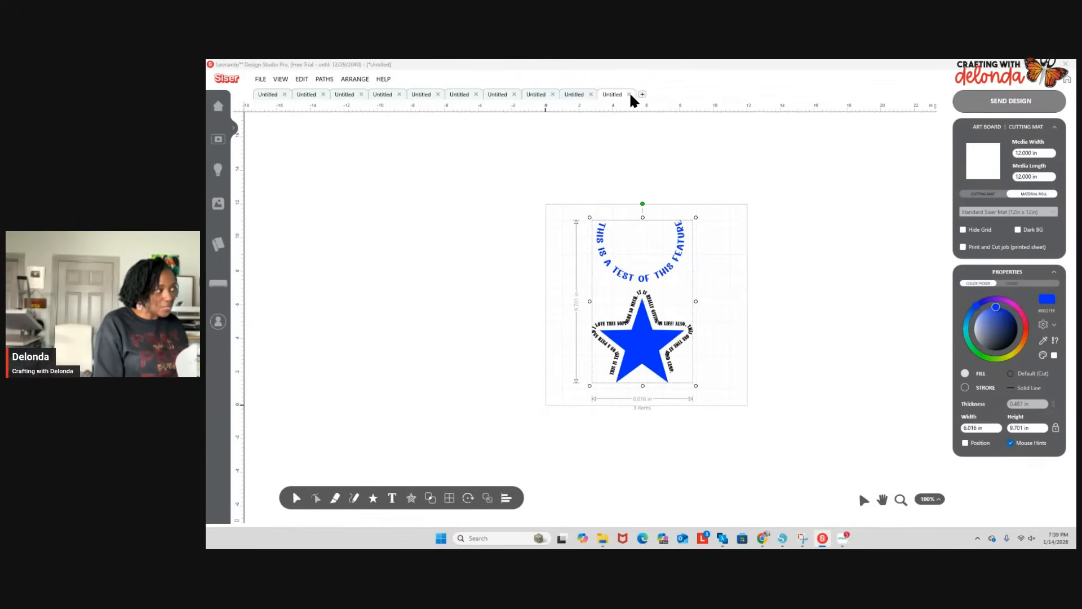
click(648, 315)
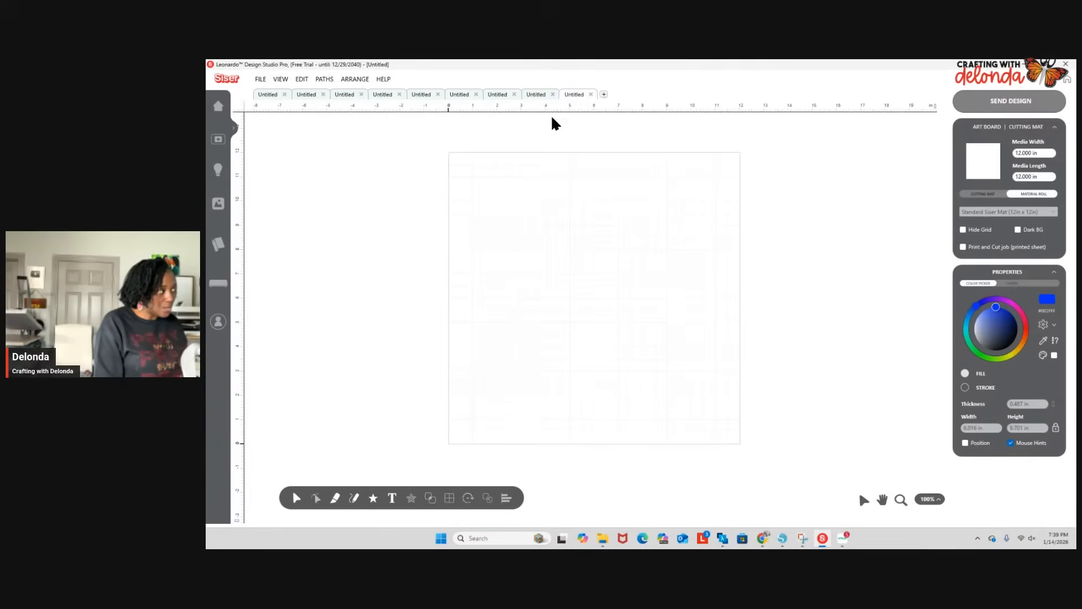
click(591, 95)
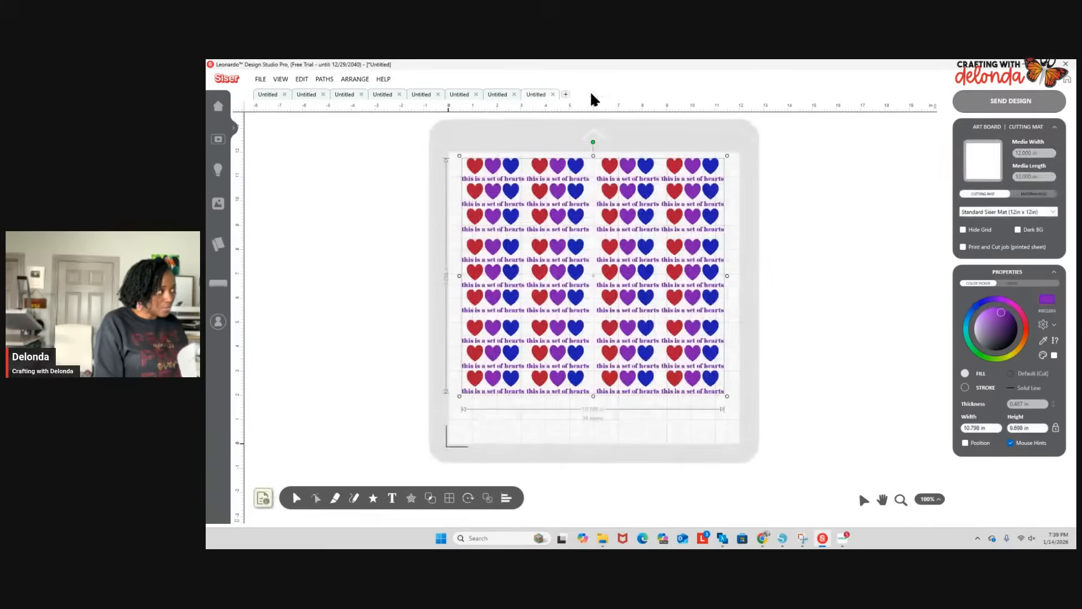
Close the documents with the repeated heart sets and the red and blue heart pieces without saving.
click(553, 95)
click(642, 316)
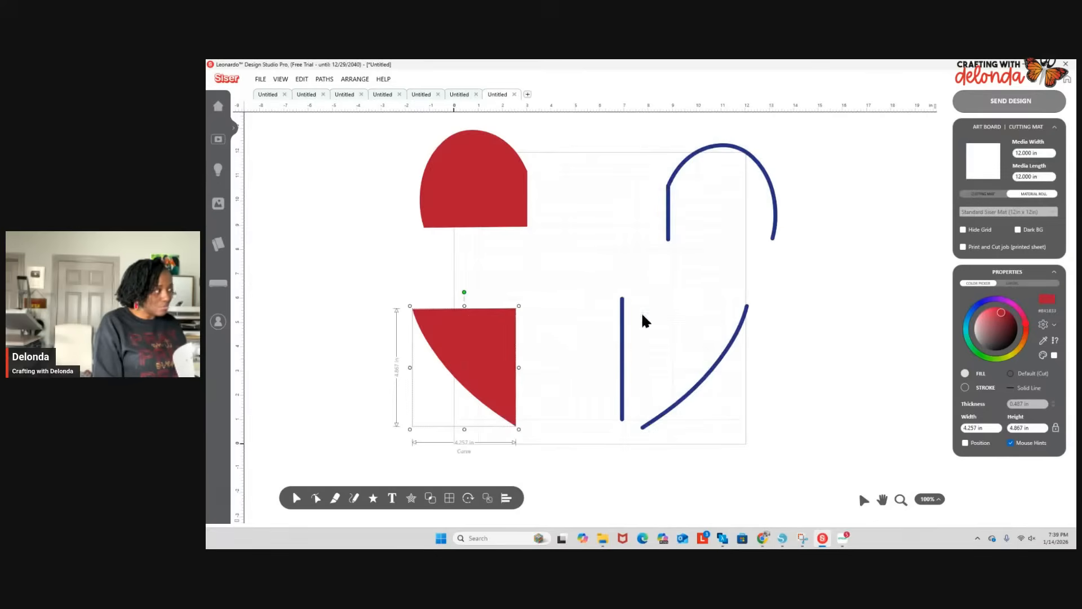
click(514, 94)
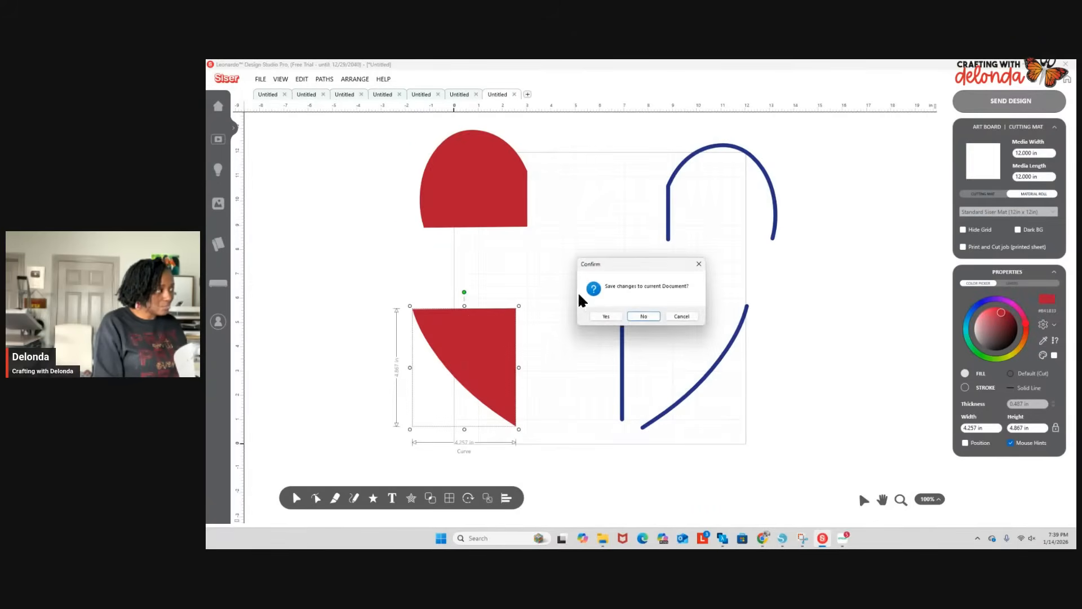
click(644, 315)
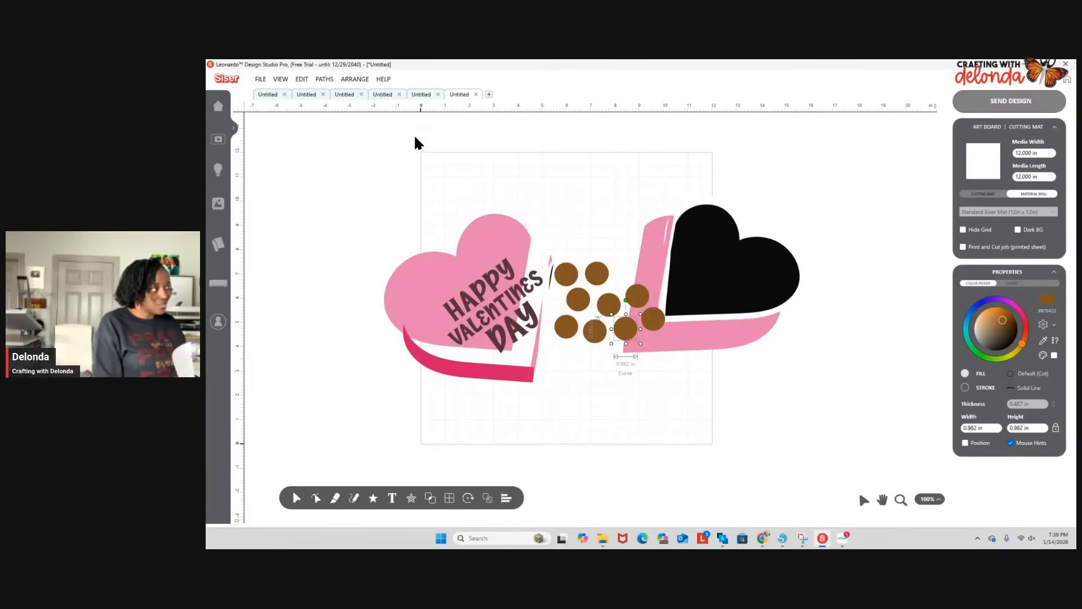
Close the Valentine's heart box document and the sliced chicken illustration document without saving either one.
click(476, 95)
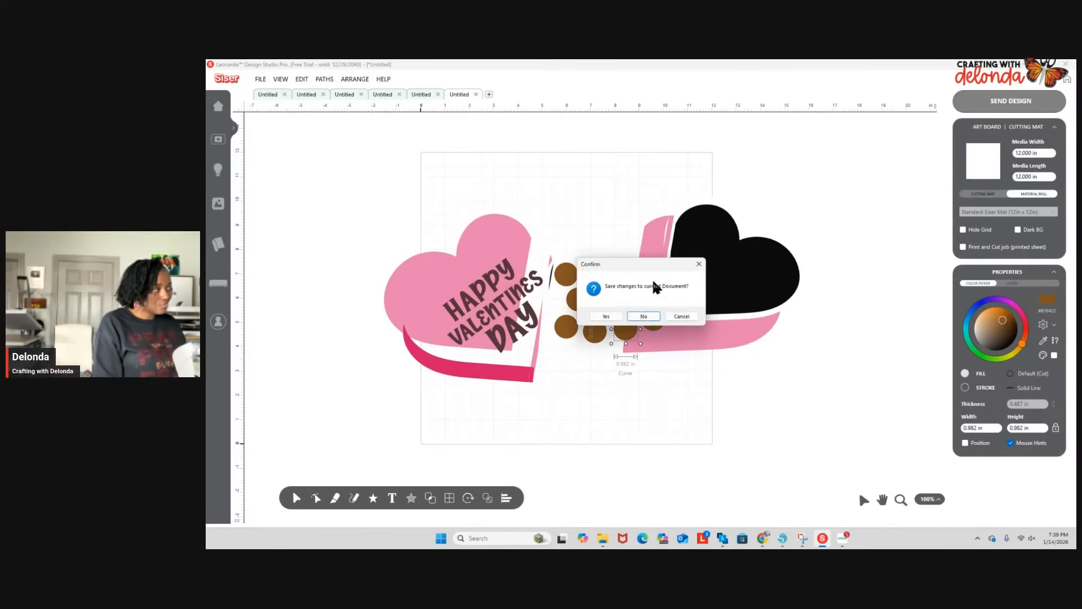
click(643, 316)
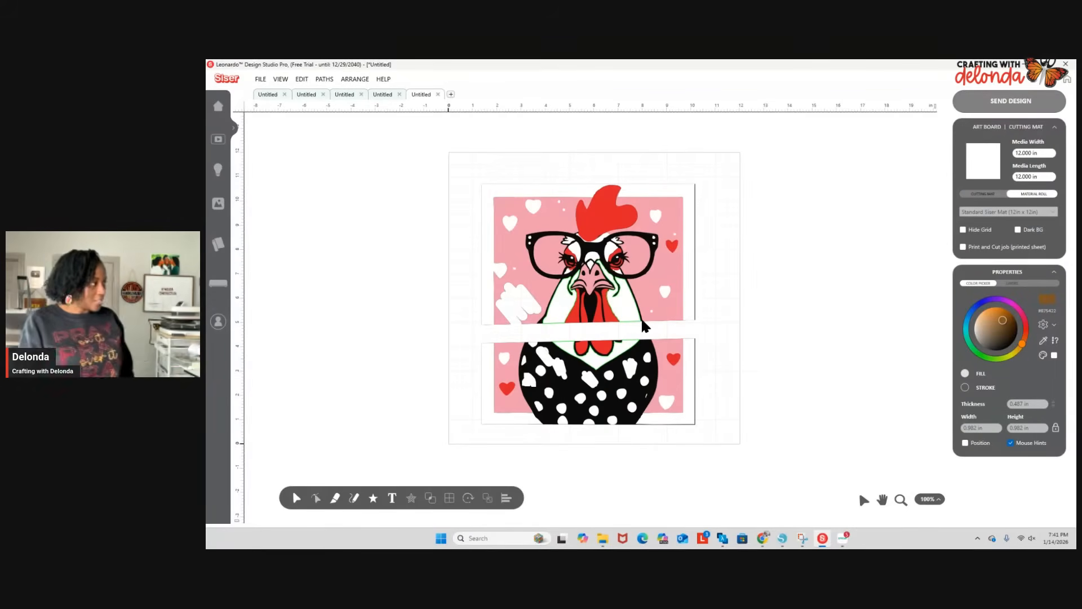
click(437, 95)
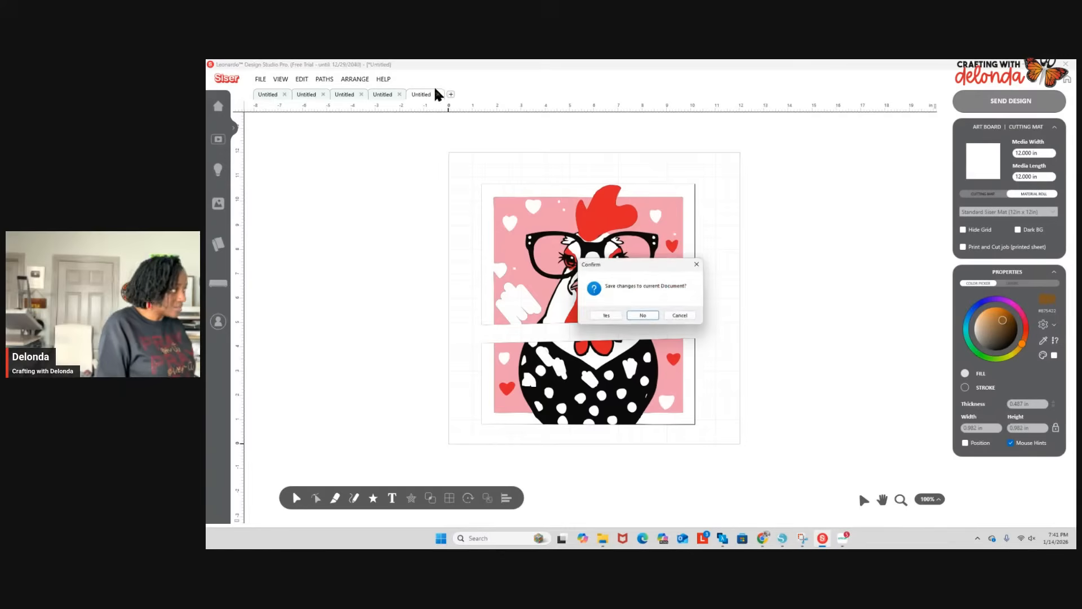
click(642, 316)
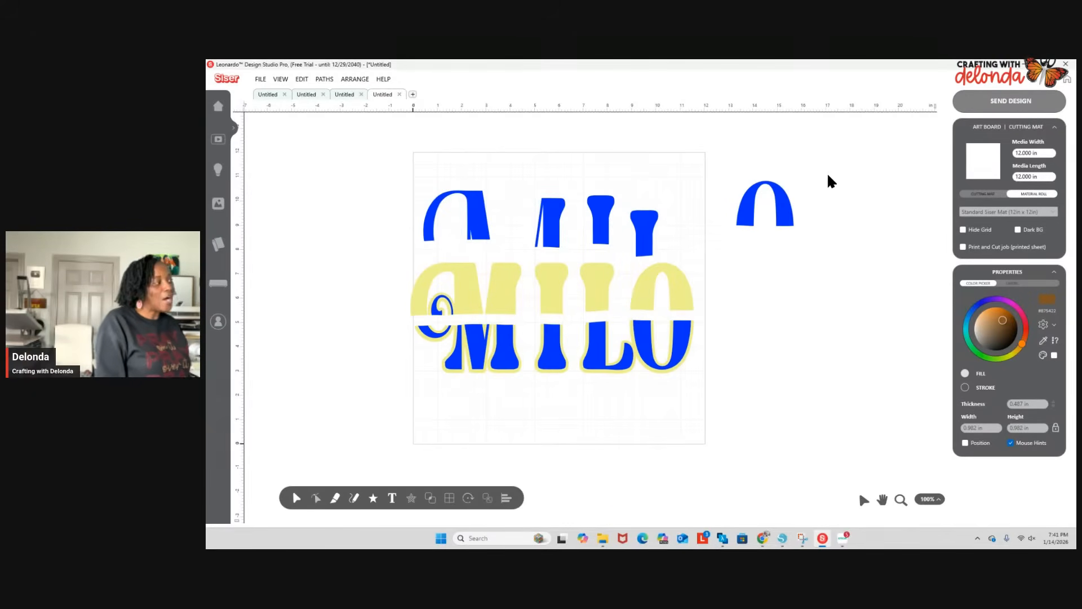
Create a new blank document and start a text object reading "LIGHT BILL".
click(414, 95)
click(392, 497)
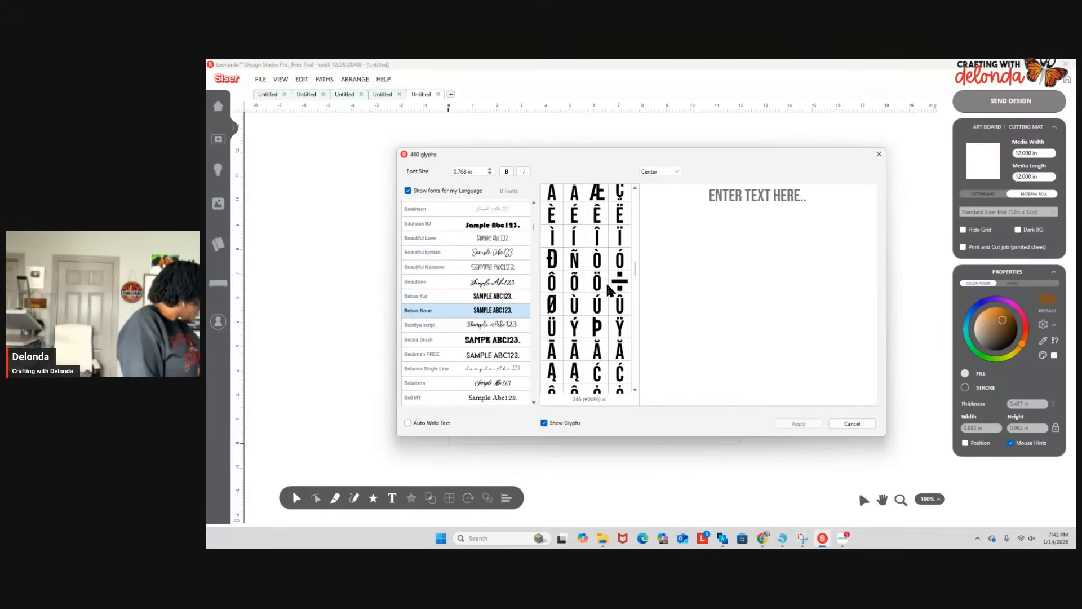
click(789, 192)
text(LIGHT BILL)
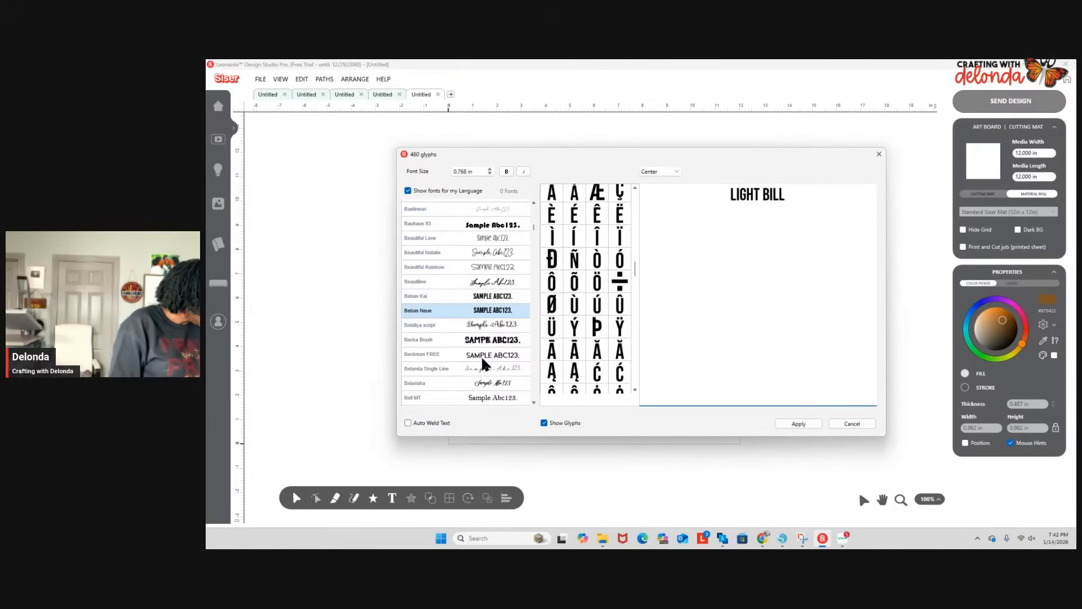
Try the Bernard MT Condensed, BFC Block Toys and BFC Hayride Farms fonts on the text.
scroll(484, 355, down, 5)
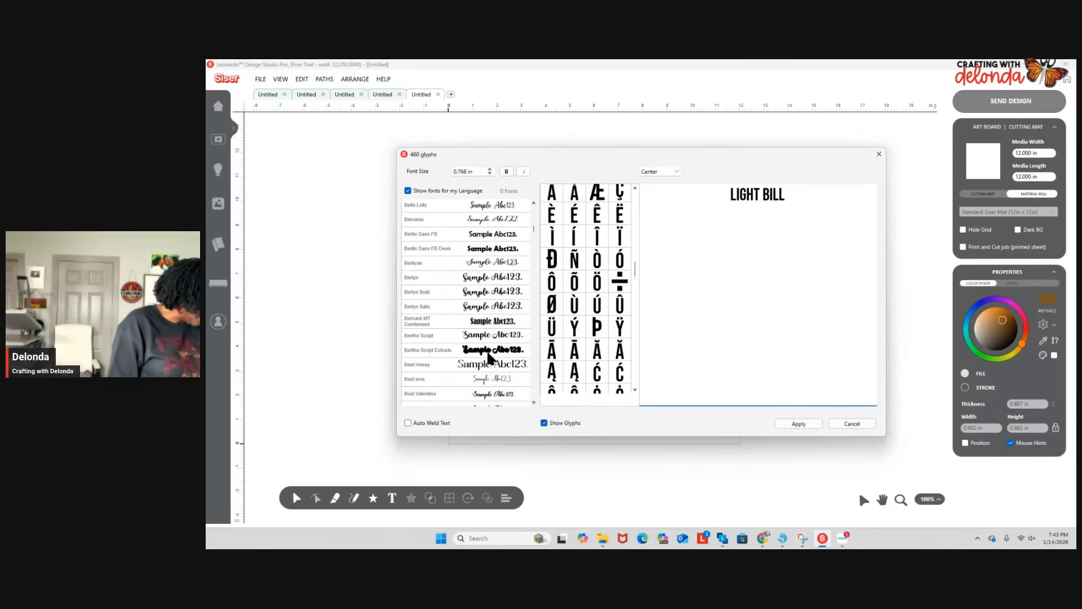
click(484, 323)
scroll(484, 371, down, 5)
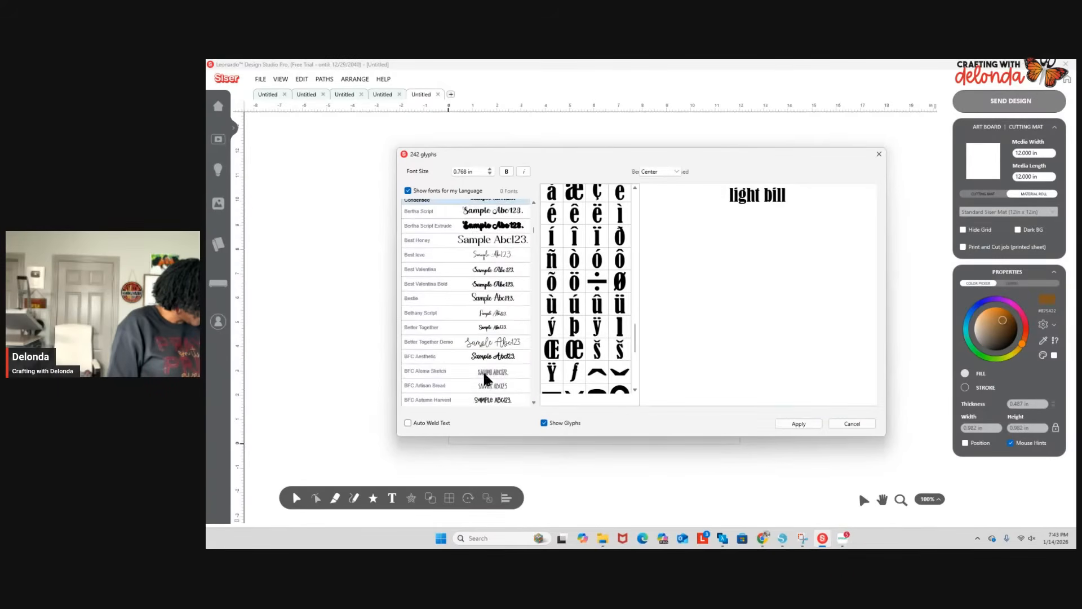
click(488, 367)
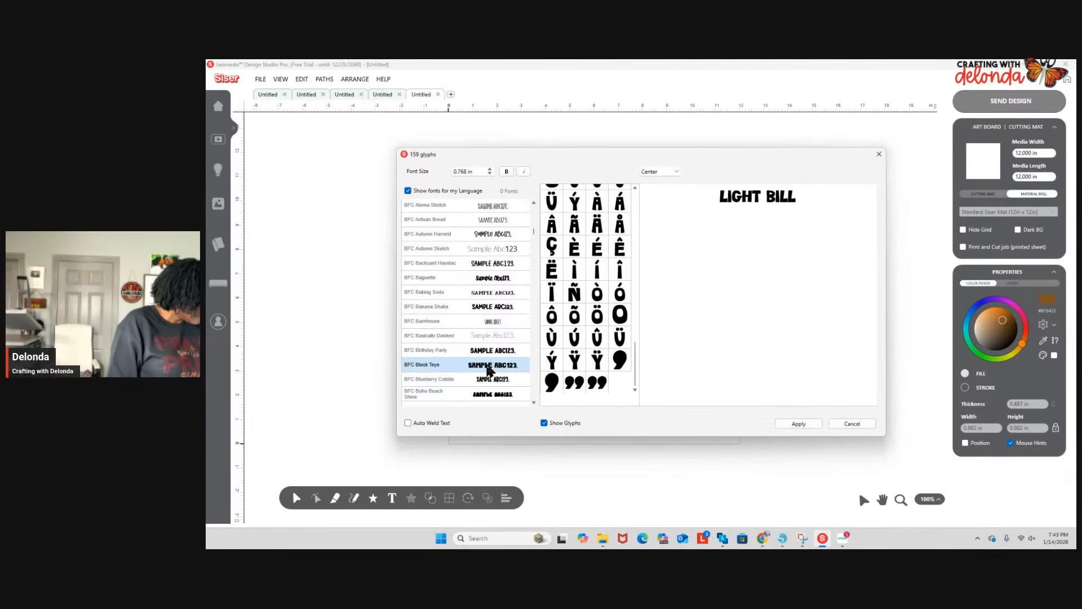
scroll(488, 365, down, 3)
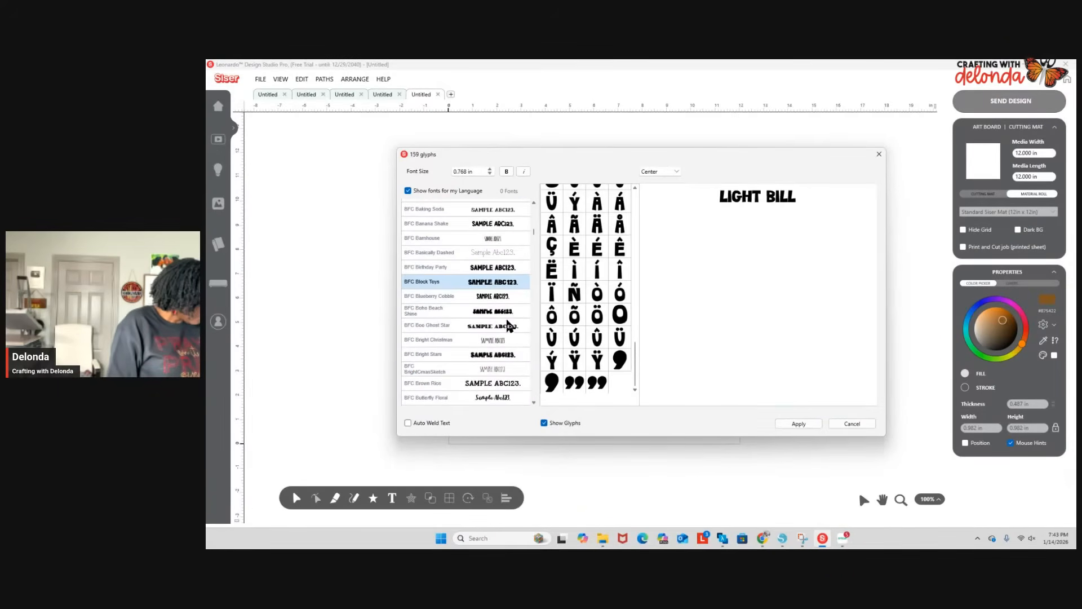
scroll(506, 333, down, 3)
scroll(504, 334, down, 3)
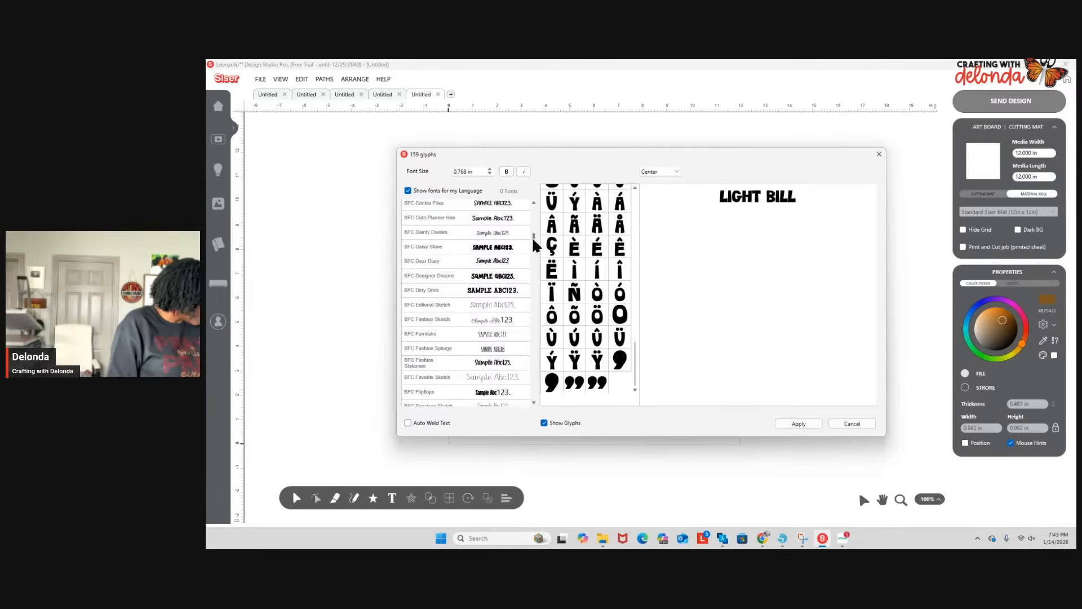
scroll(500, 304, down, 6)
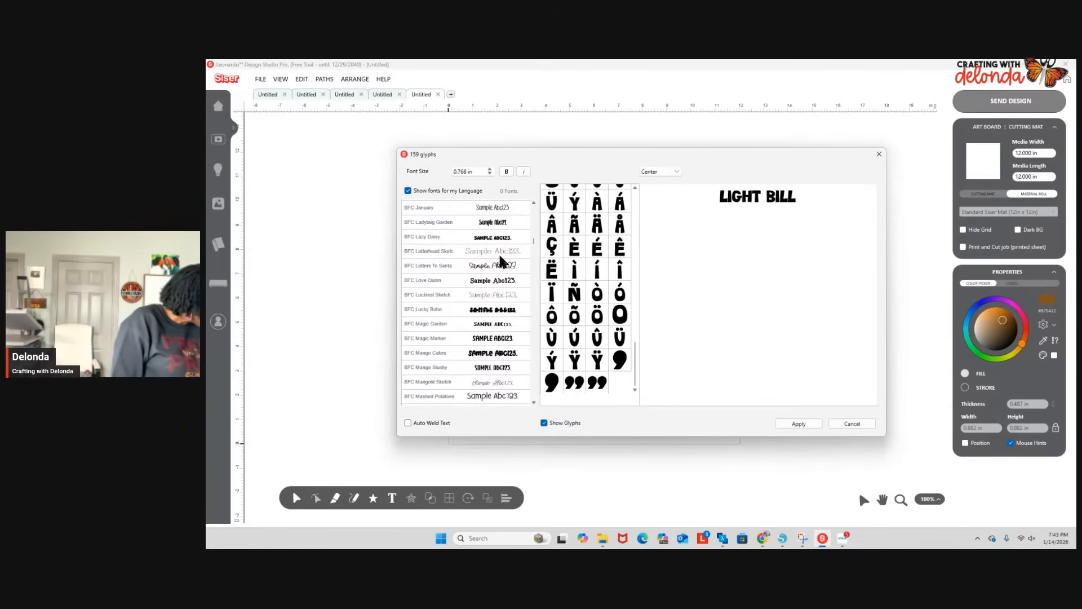
scroll(495, 241, up, 3)
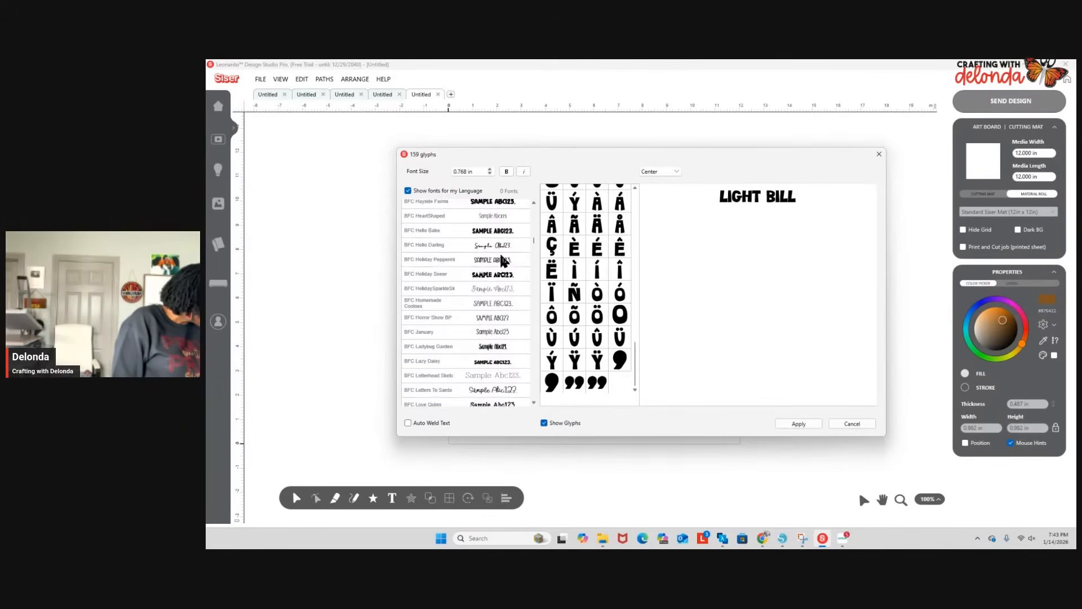
click(503, 208)
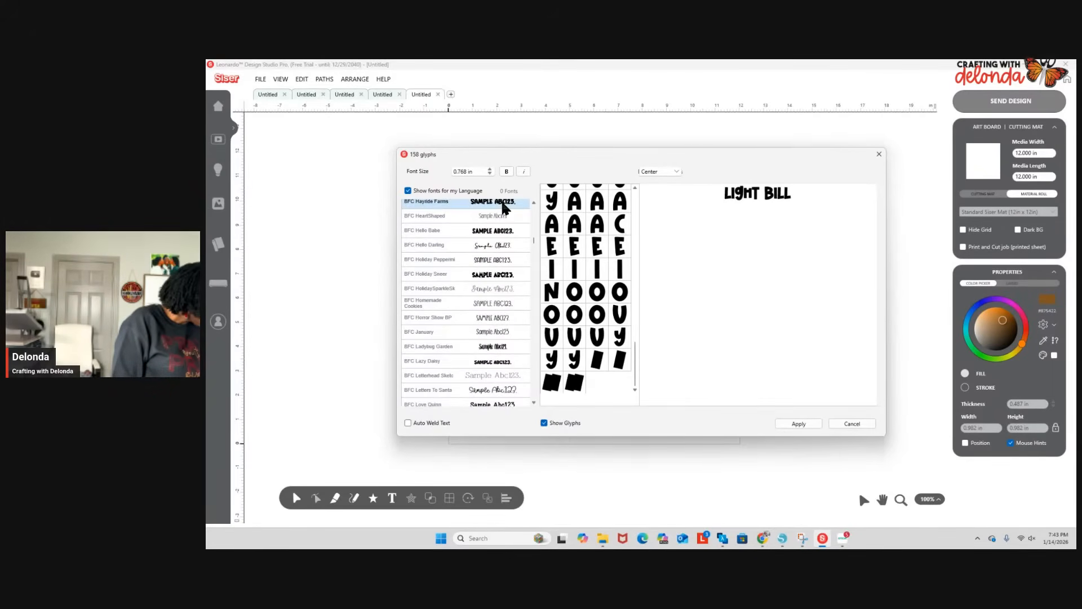
scroll(485, 316, down, 5)
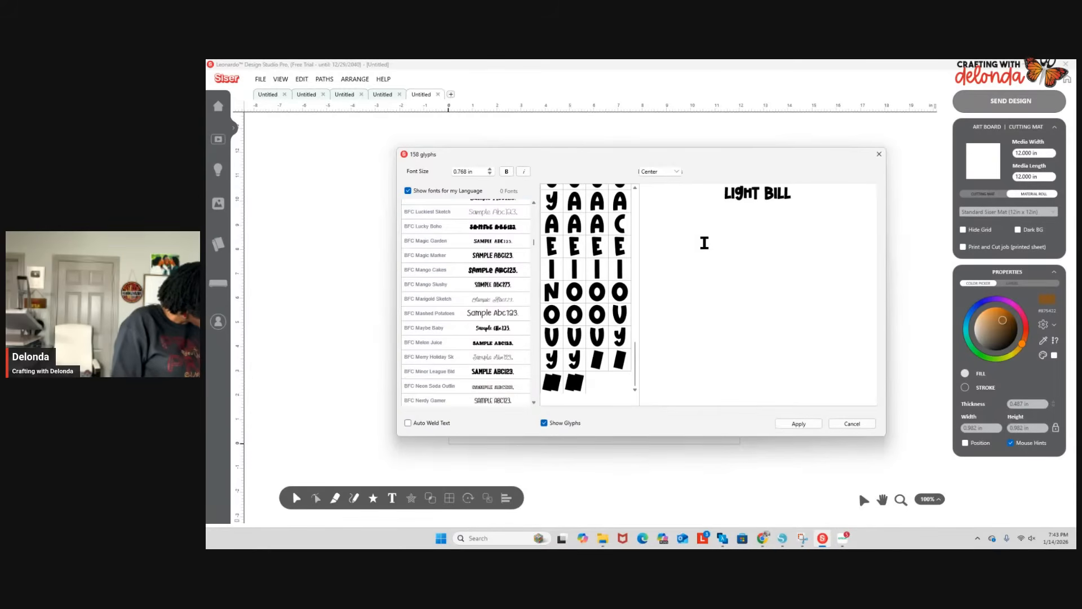
Replace the text object's content with "LIGHT BILL" entered entirely in capital letters.
drag(802, 203, 654, 212)
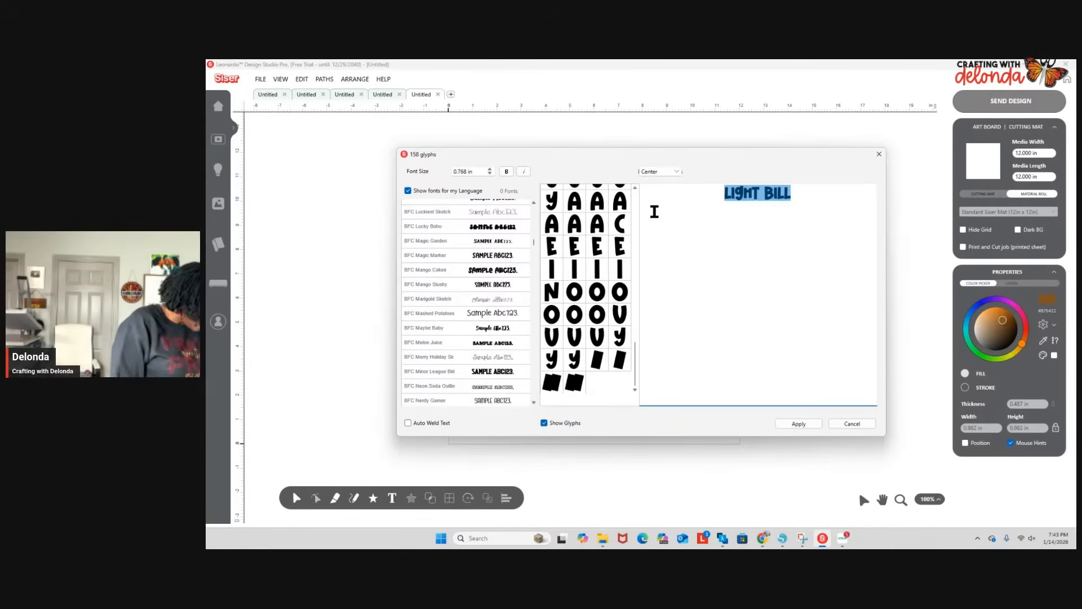
text(LIGH)
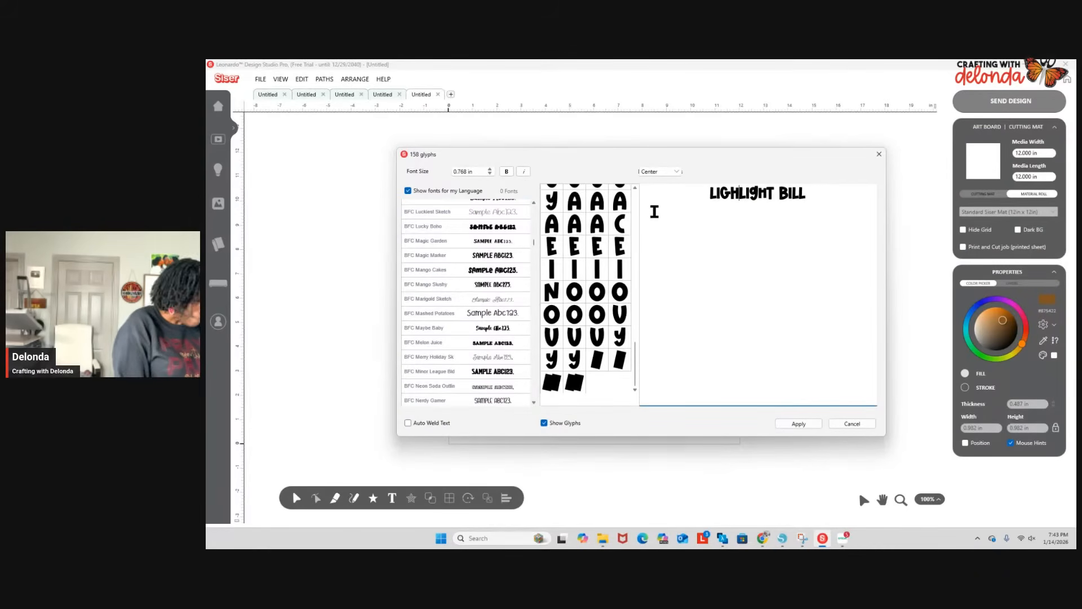
key(Delete)
key(Delete)
key(Delete)
key(Delete)
key(Delete)
key(Delete)
key(Delete)
key(Delete)
key(Delete)
key(Delete)
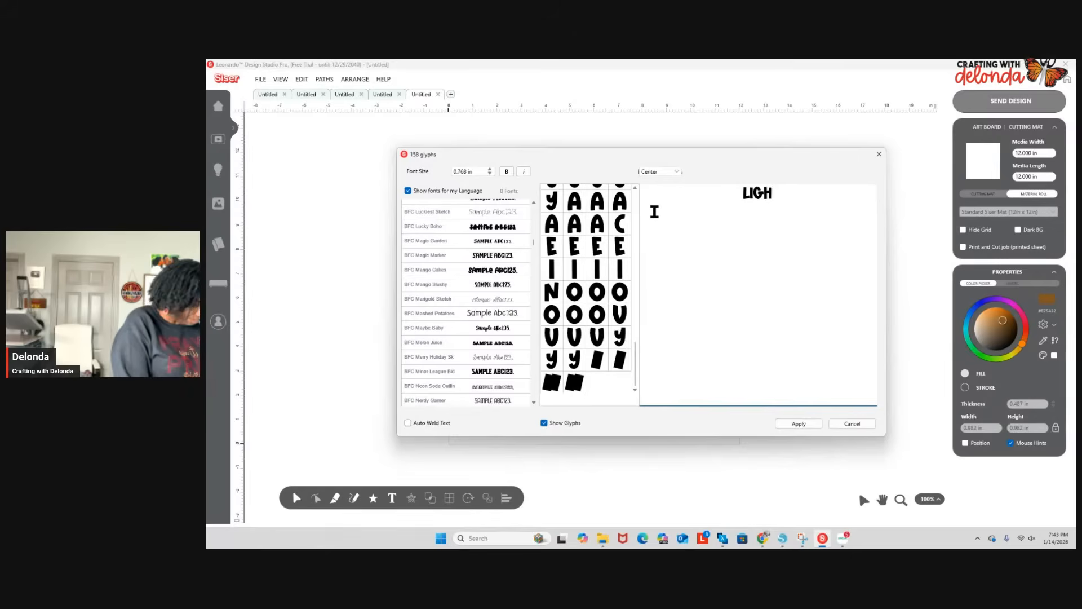
text(T)
key(BackSpace)
key(BackSpace)
key(BackSpace)
key(BackSpace)
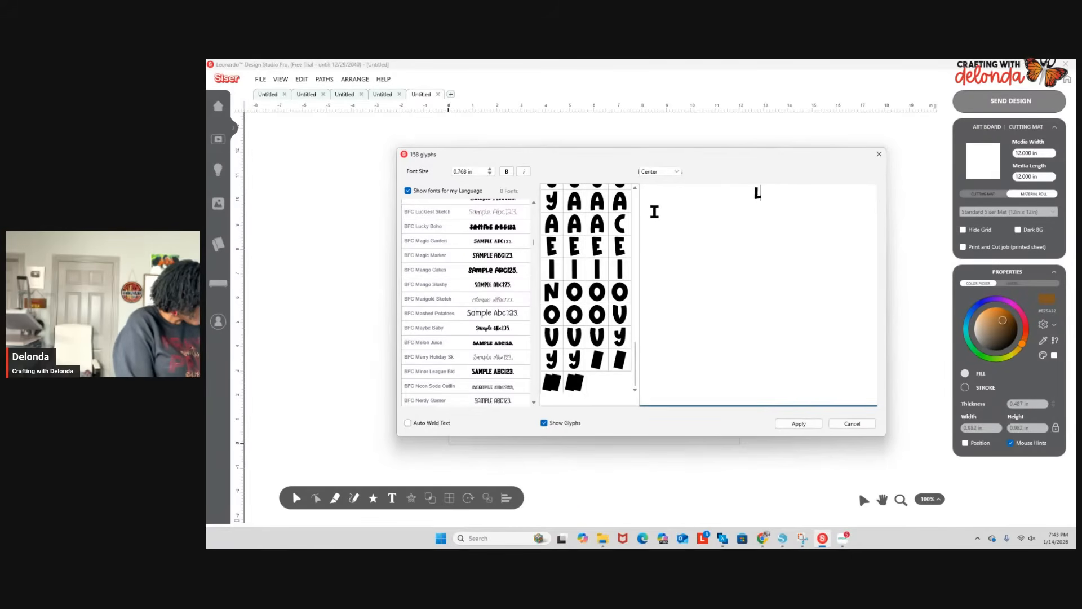
text(IGHT BIL)
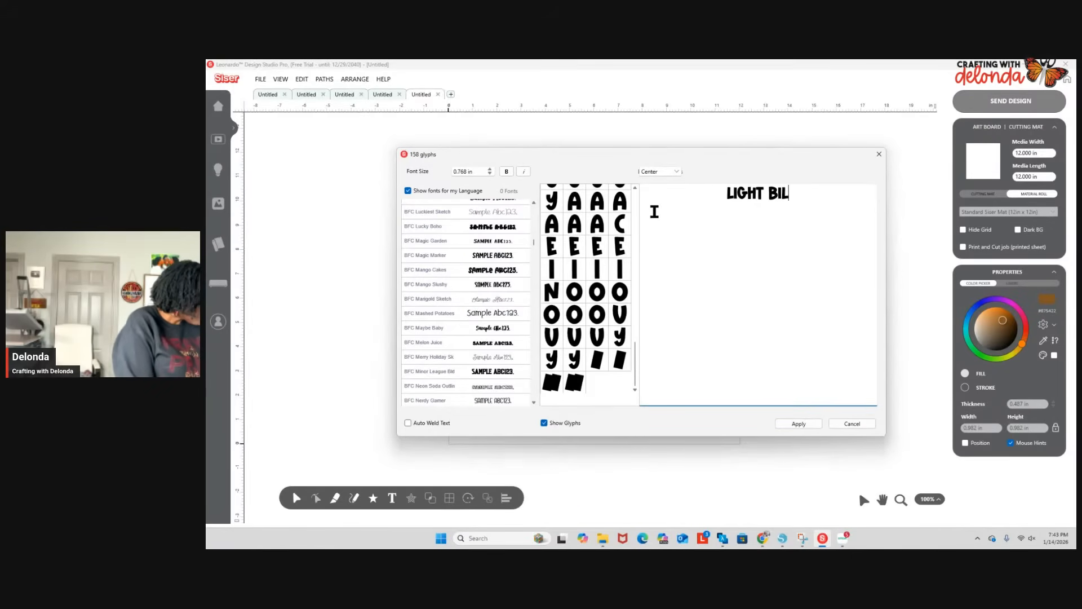
text(L)
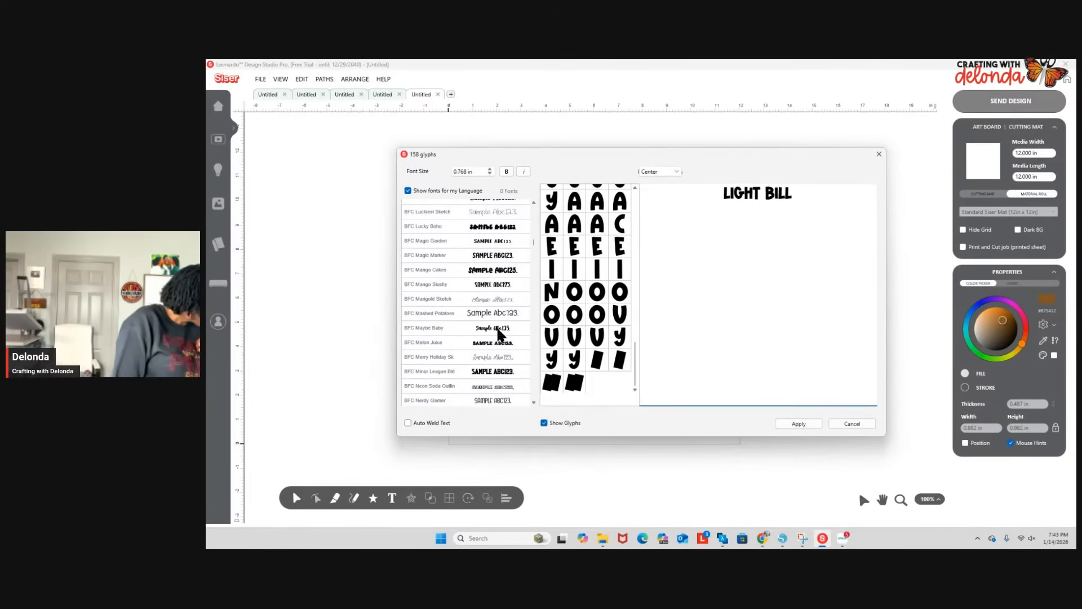
Try the BFC Paris Bread and BFC Parkway fonts on the text.
scroll(497, 330, down, 5)
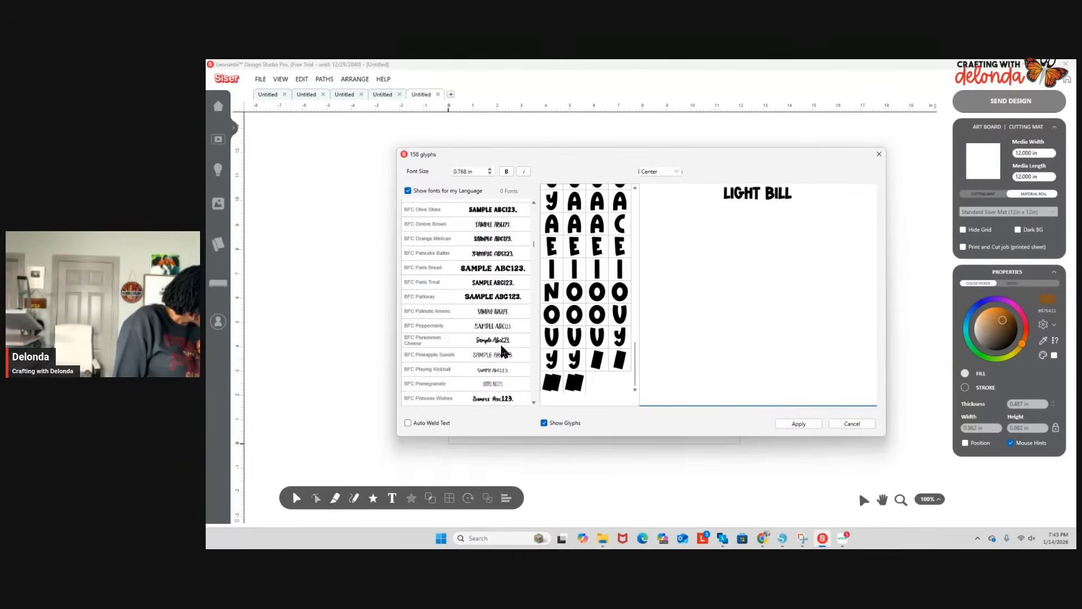
click(503, 271)
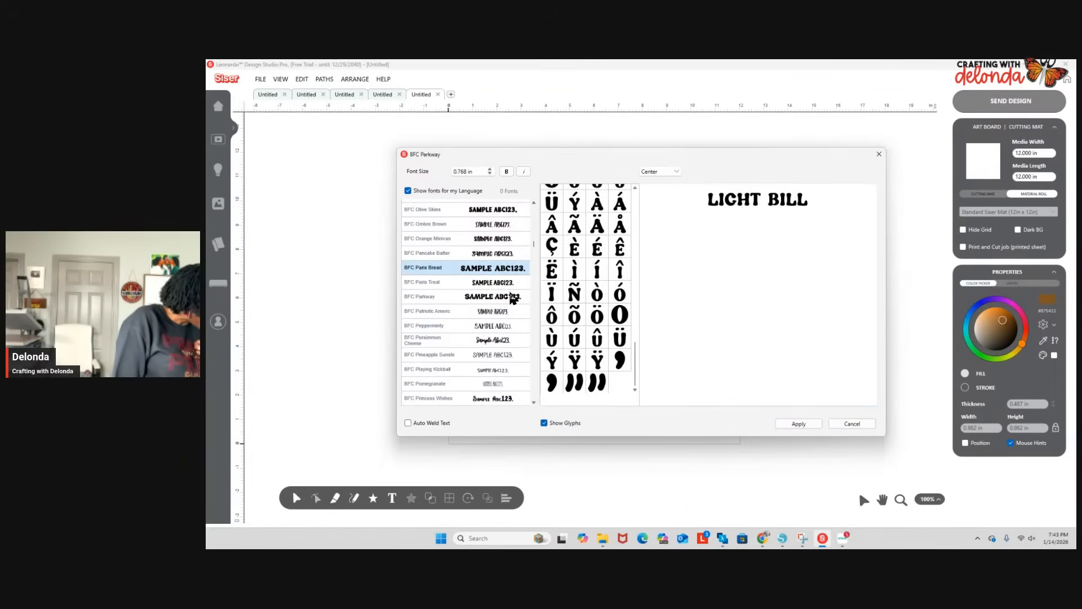
click(511, 298)
scroll(505, 361, down, 10)
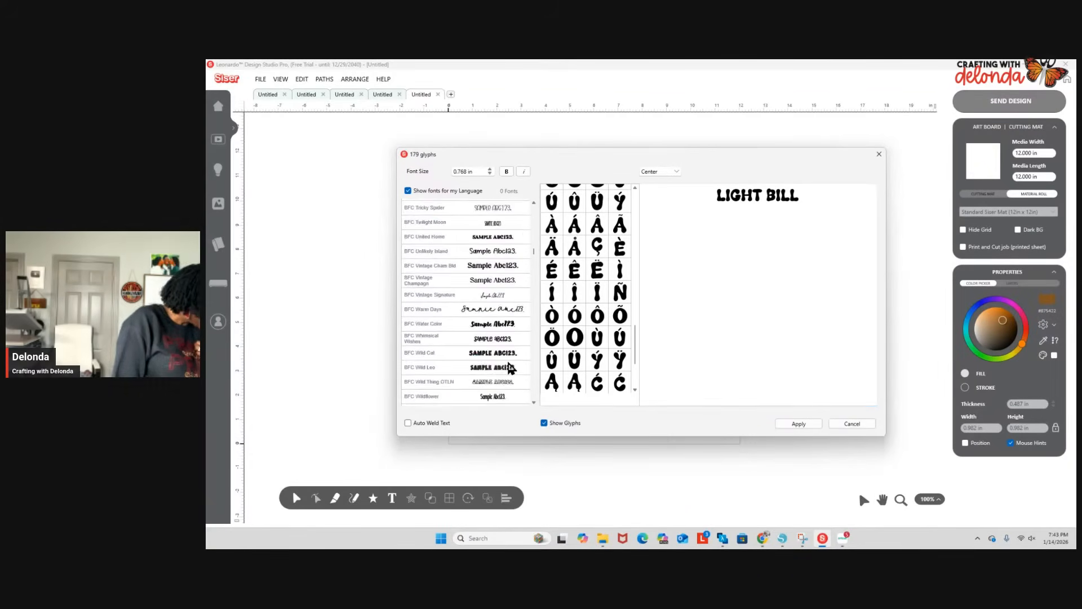
scroll(507, 362, down, 5)
Set the text's font to Hello Girl, hide the glyph list and place the text on the artboard.
mouse_move(531, 253)
mouse_down()
mouse_move(536, 313)
mouse_move(535, 304)
mouse_up()
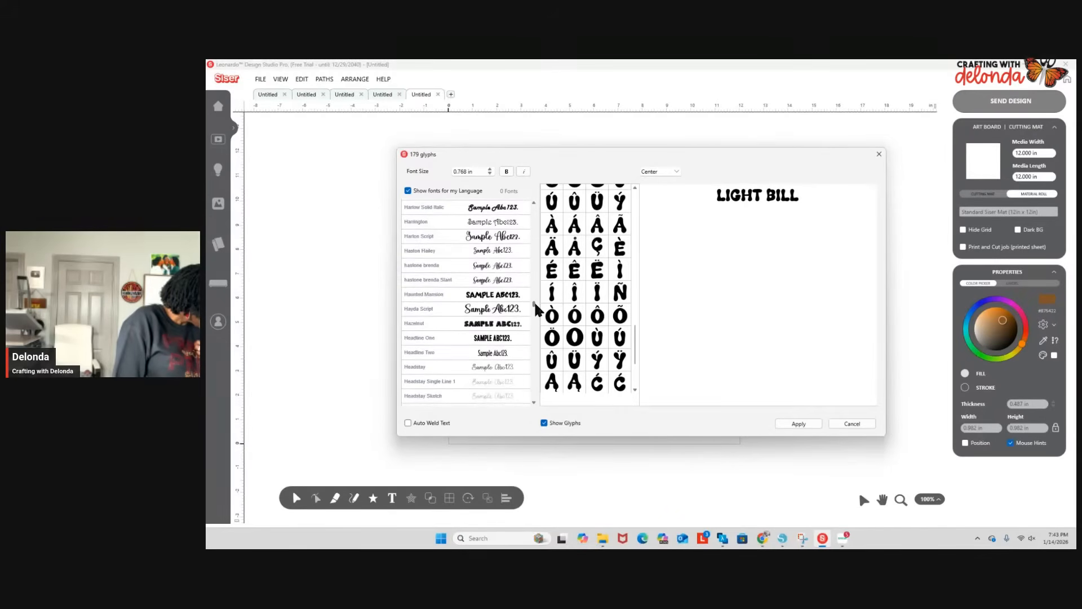
scroll(520, 307, down, 4)
scroll(503, 349, down, 3)
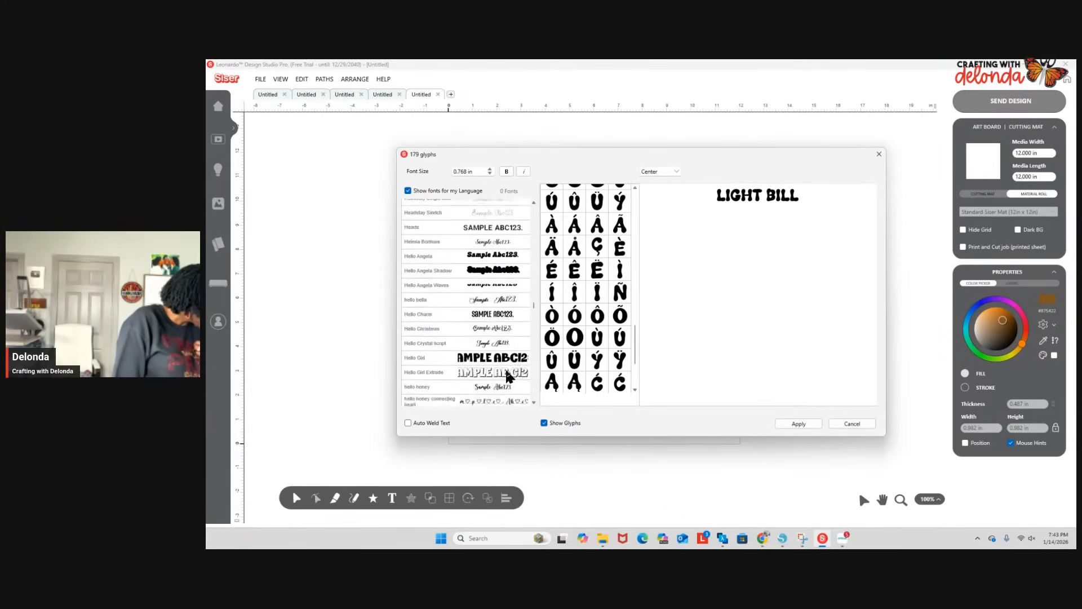
click(491, 318)
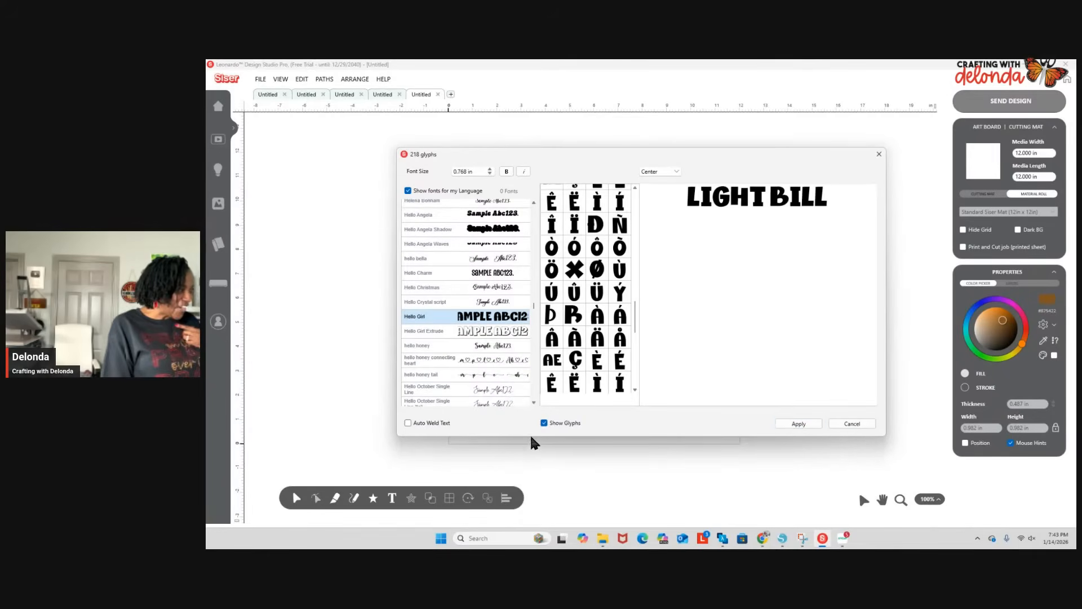
click(545, 424)
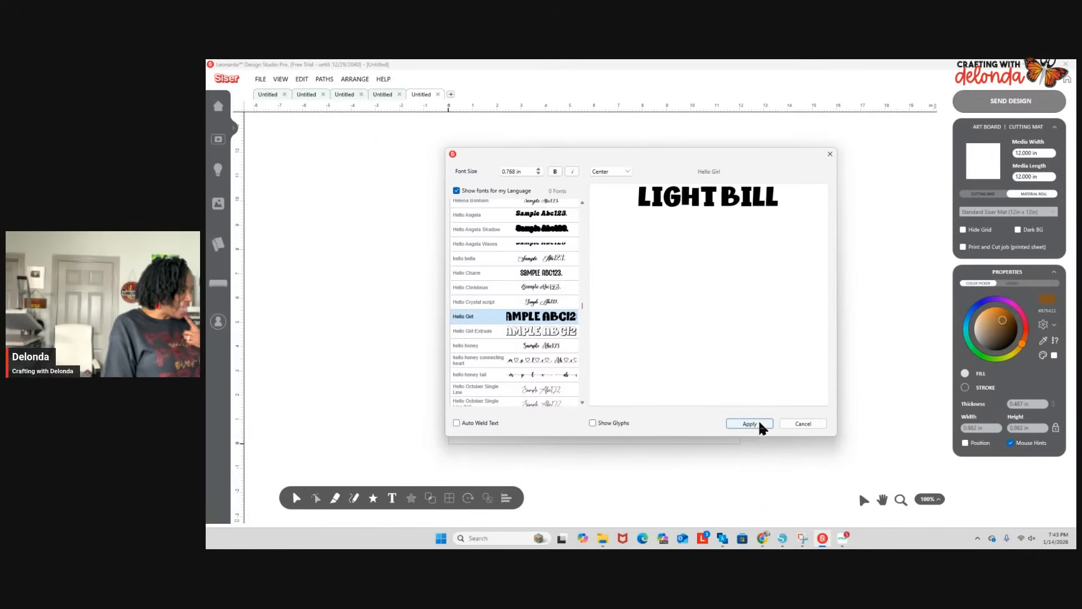
click(759, 423)
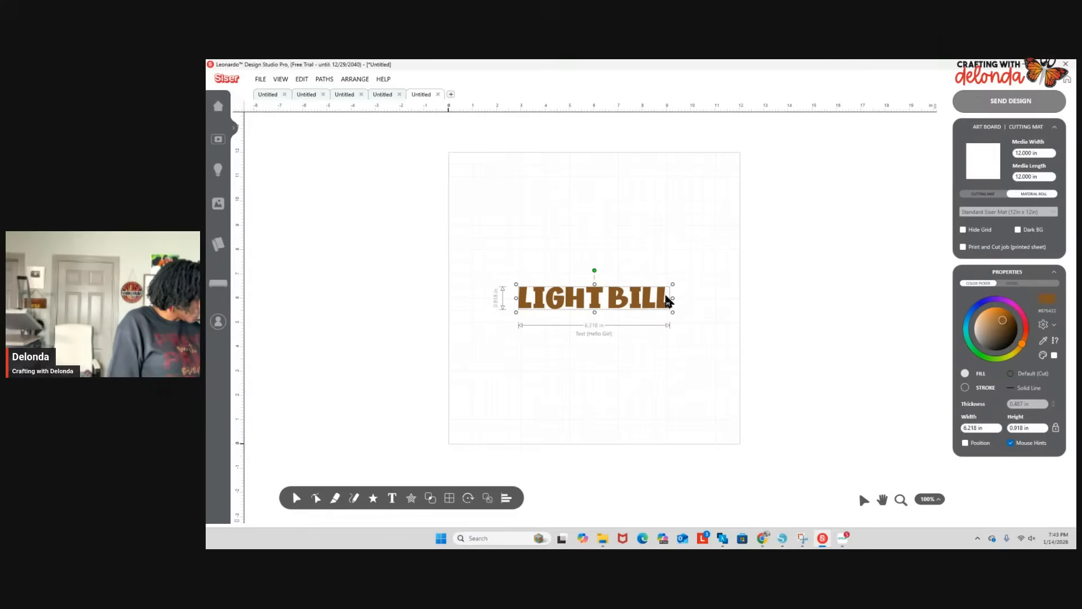
Enlarge and stretch the LIGHT BILL text to about 10.44 × 3.64 in and recolor it dark blue.
drag(674, 285, 732, 220)
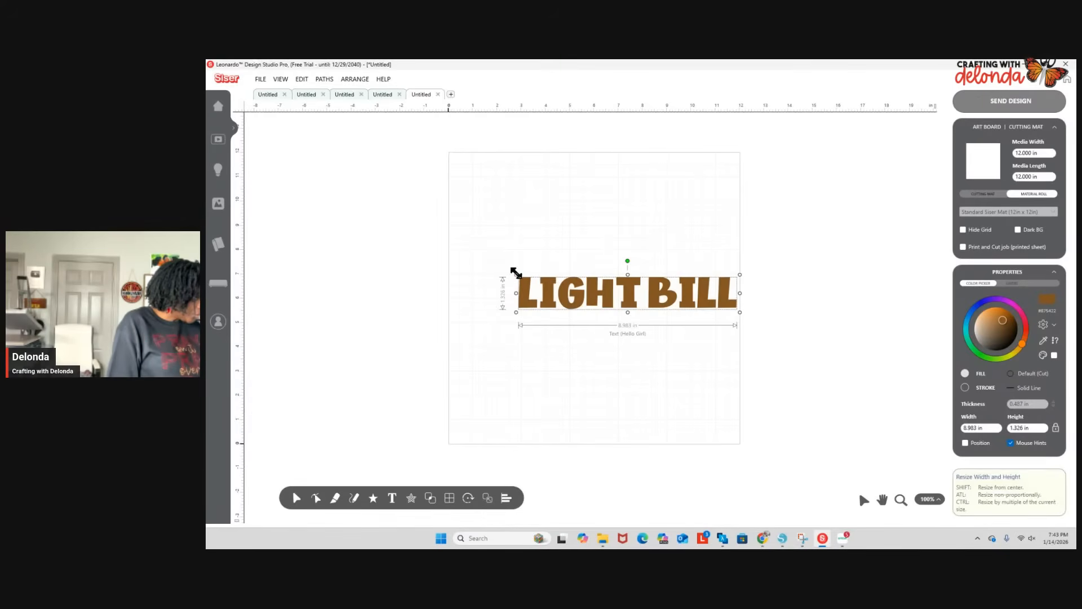
drag(514, 274, 480, 269)
drag(611, 309, 610, 363)
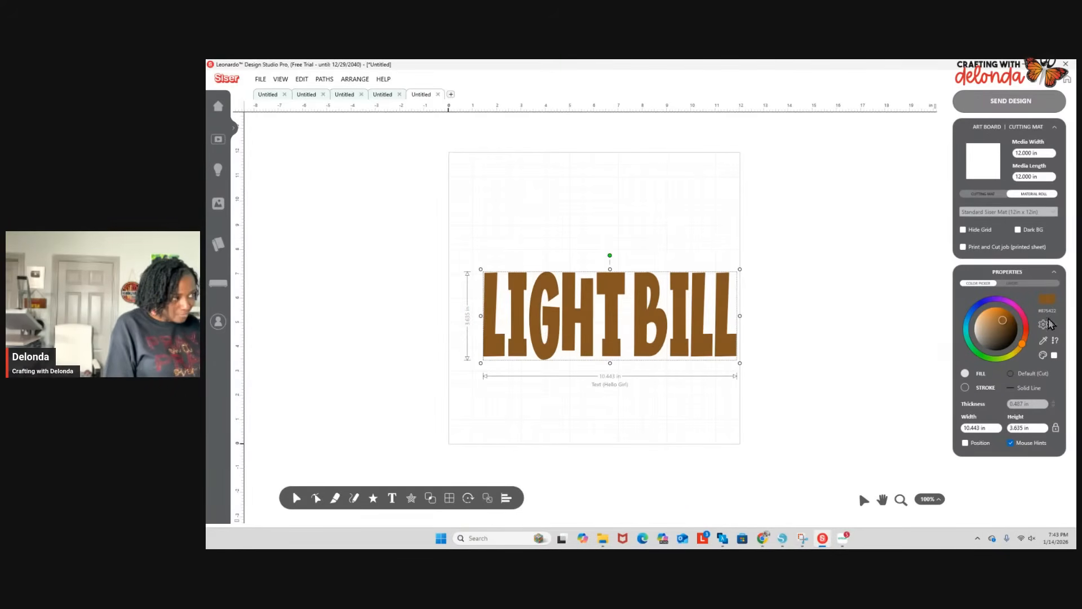
mouse_move(1023, 348)
mouse_down()
mouse_move(1030, 320)
mouse_move(985, 307)
mouse_up()
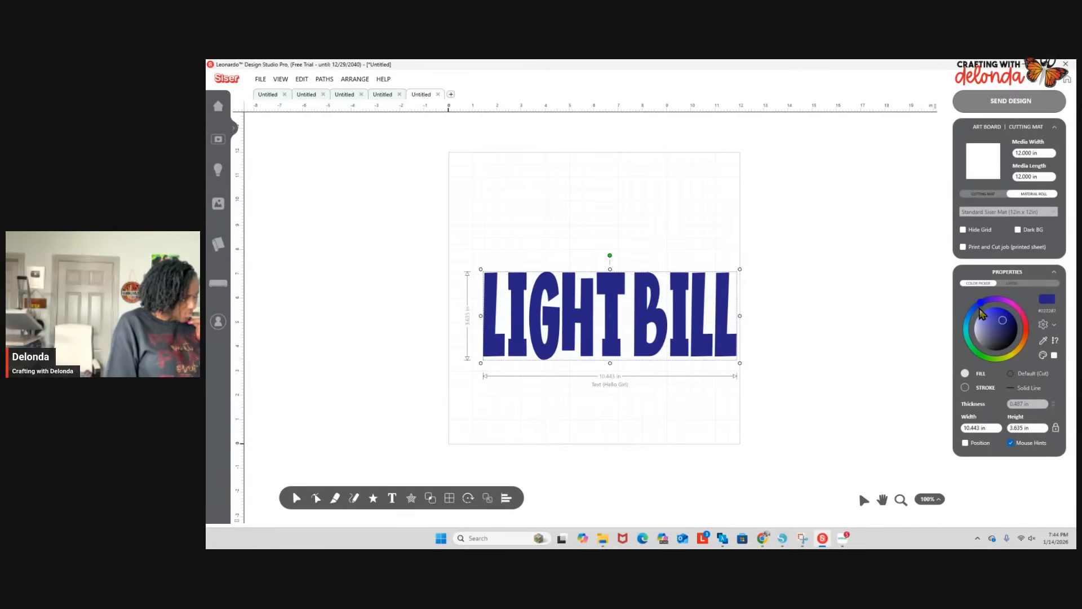
Reposition and enlarge the text to about 11.39 × 3.85 in to span the artboard, and switch from material roll to cutting mat.
drag(667, 362, 645, 360)
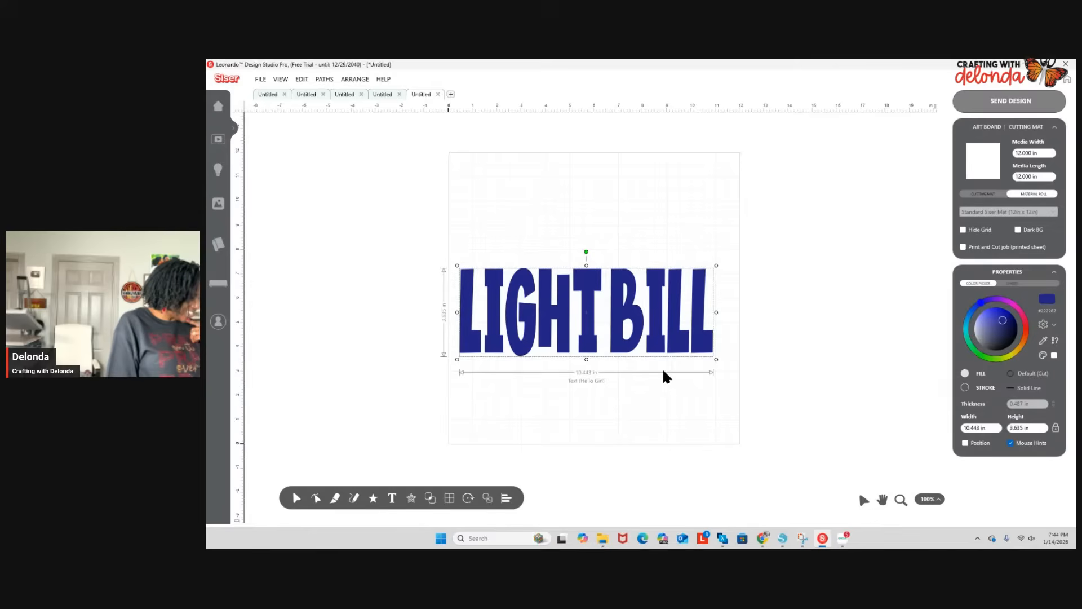
drag(716, 312, 723, 312)
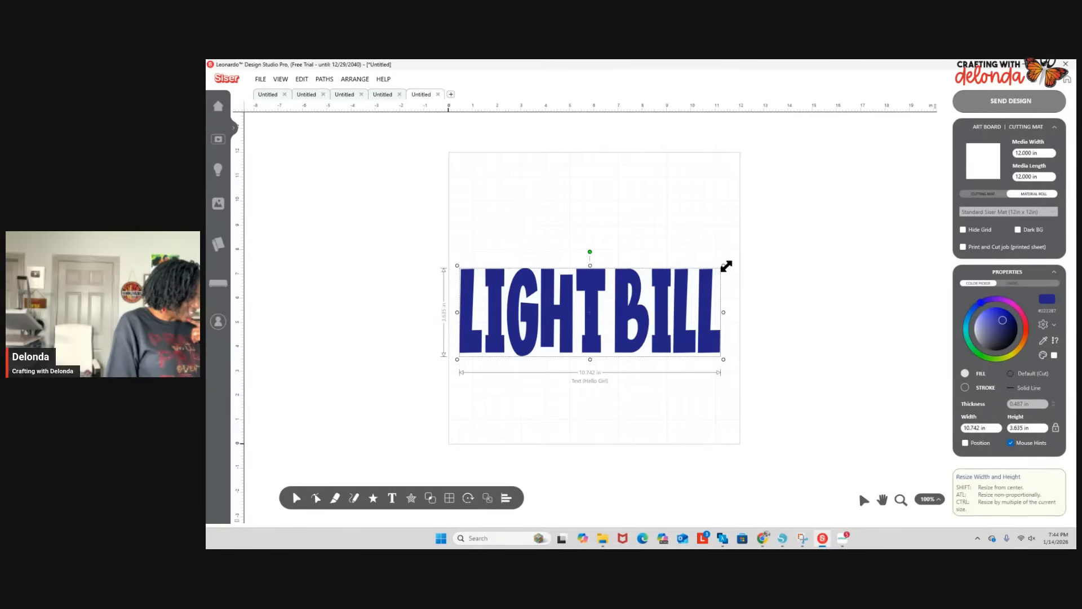
drag(723, 266, 738, 260)
click(984, 194)
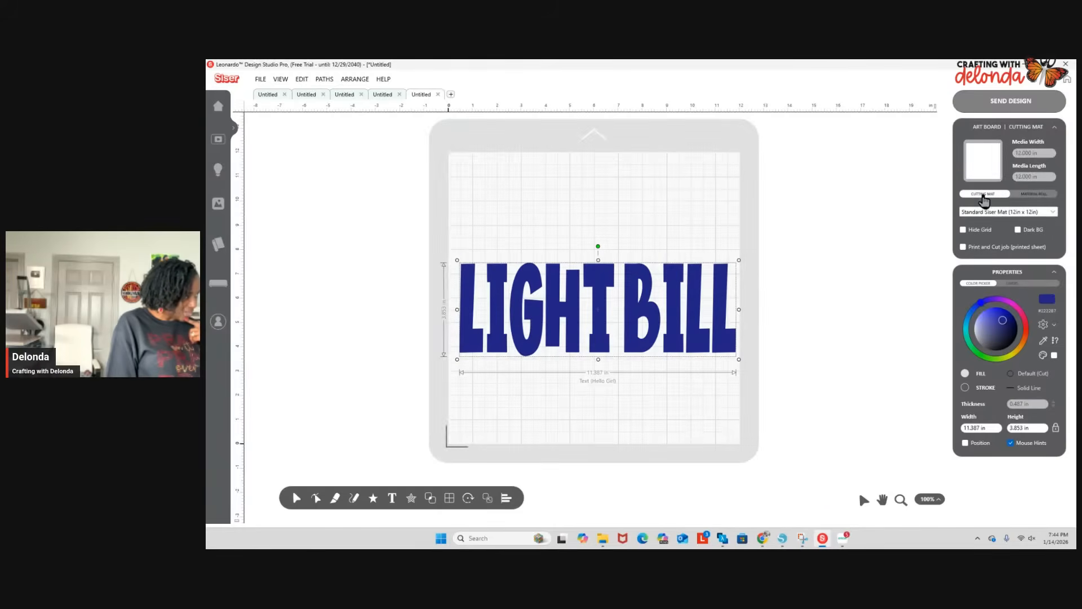
Nudge the LIGHT BILL text slightly and start a cutting contour for it as Editable Contour (Cut only) with holes included.
drag(562, 320, 562, 320)
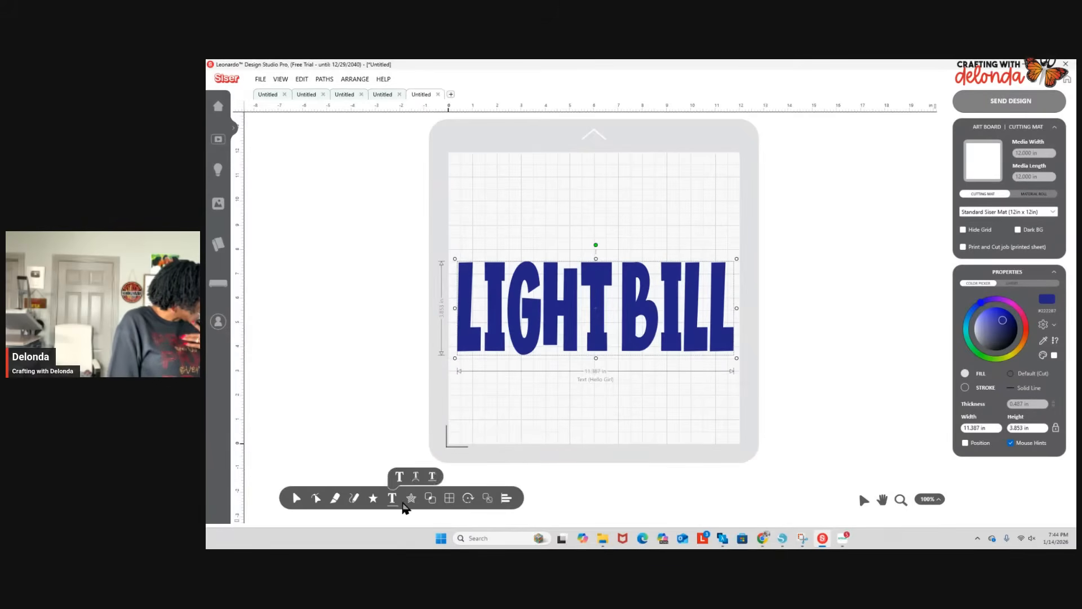
mouse_move(414, 500)
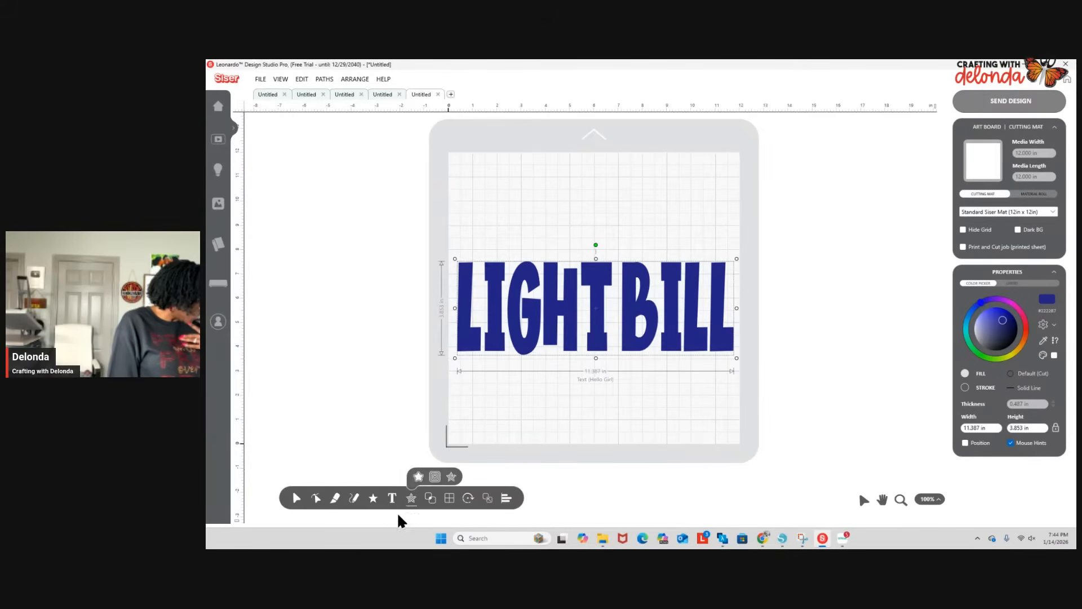
click(418, 477)
click(694, 261)
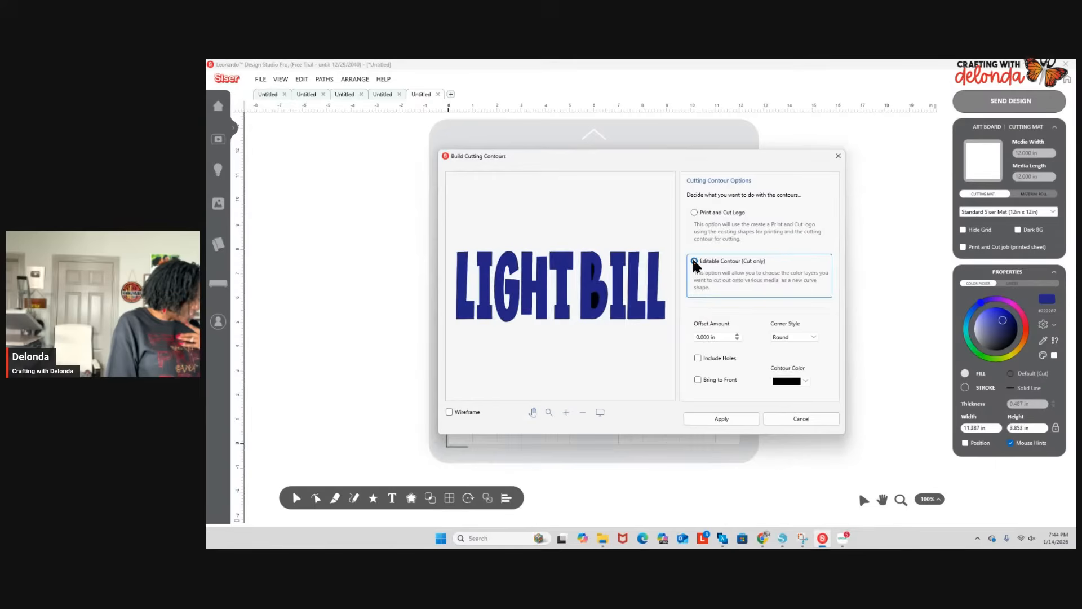
click(698, 358)
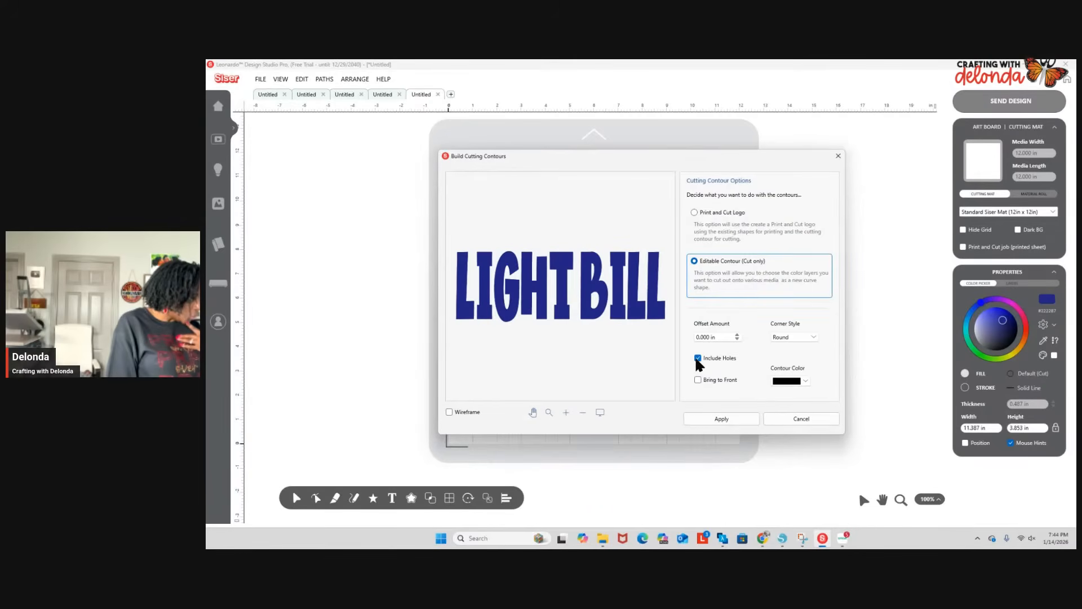
Set the cutting contour's offset amount to 0.146 in.
click(737, 333)
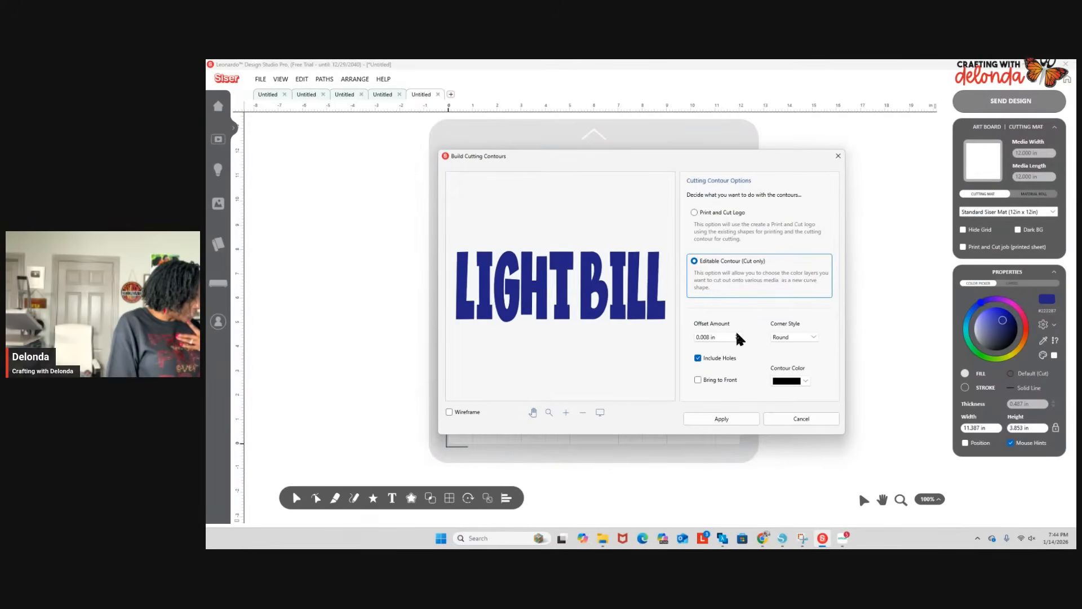
click(736, 333)
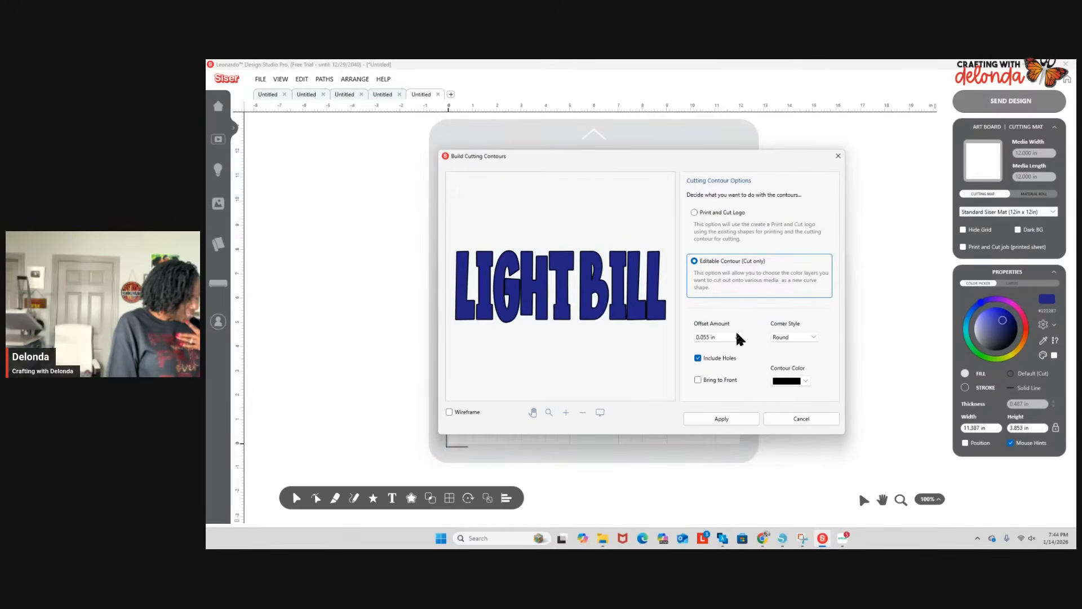
click(737, 333)
click(736, 333)
click(737, 333)
click(737, 333)
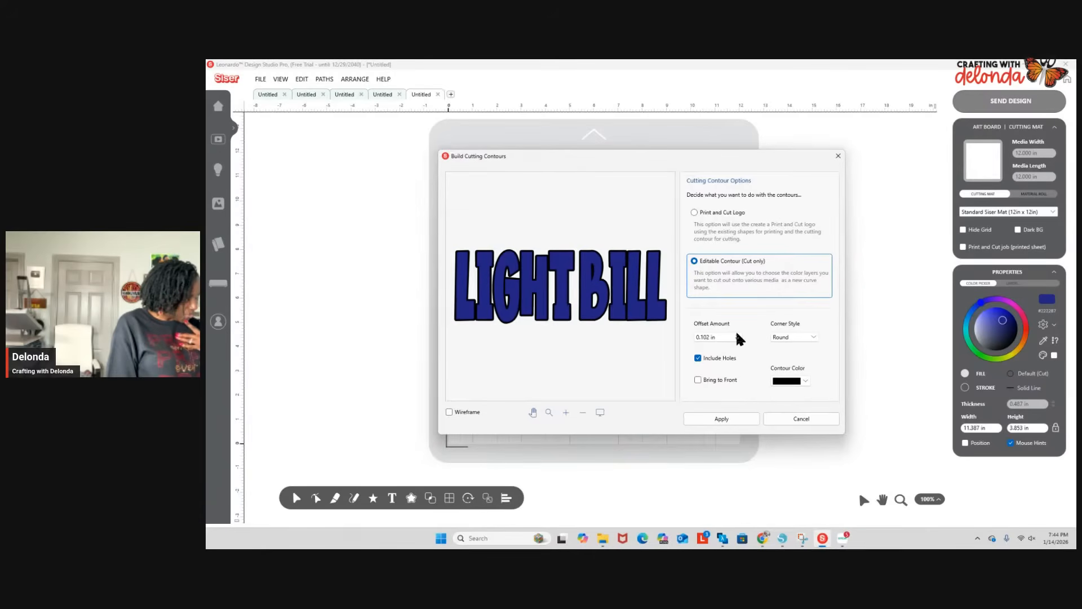
click(737, 333)
click(737, 333)
click(736, 334)
click(737, 333)
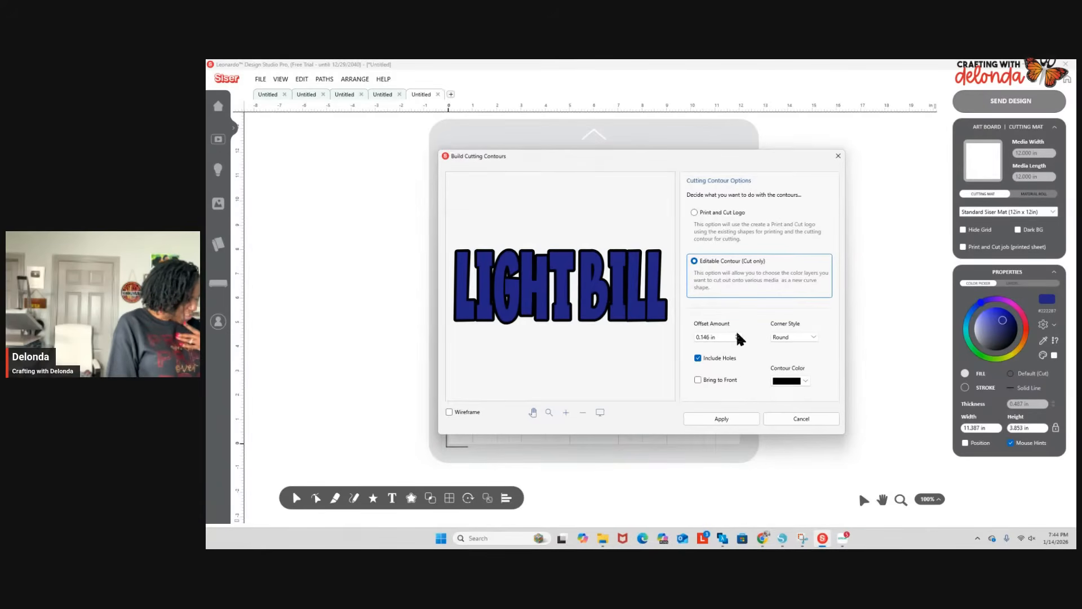
Set the contour color to red (#D11818) and apply the contour to the text.
click(807, 380)
click(819, 426)
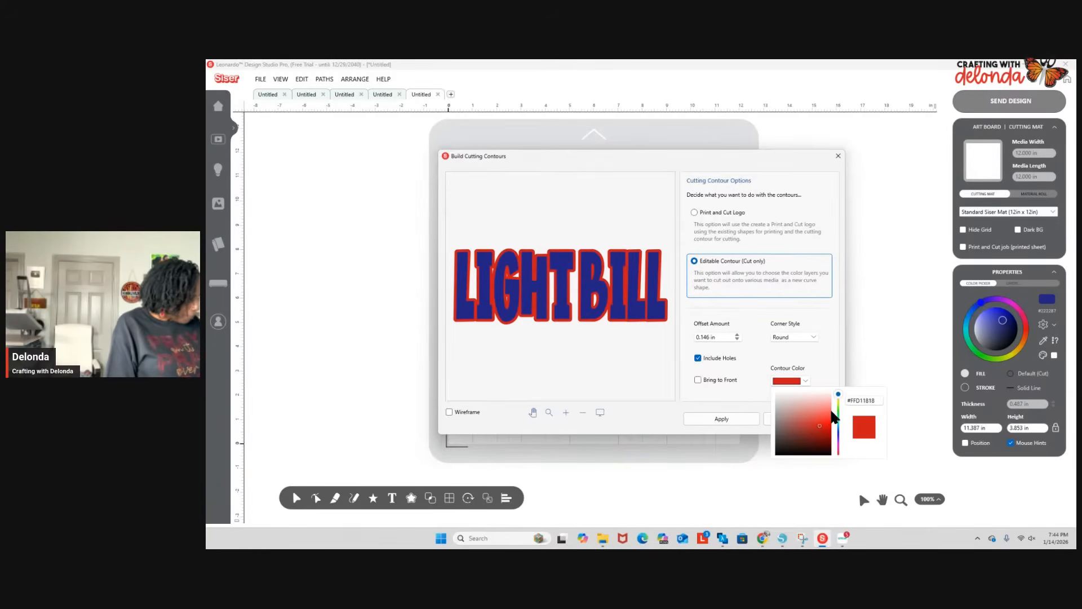
click(738, 423)
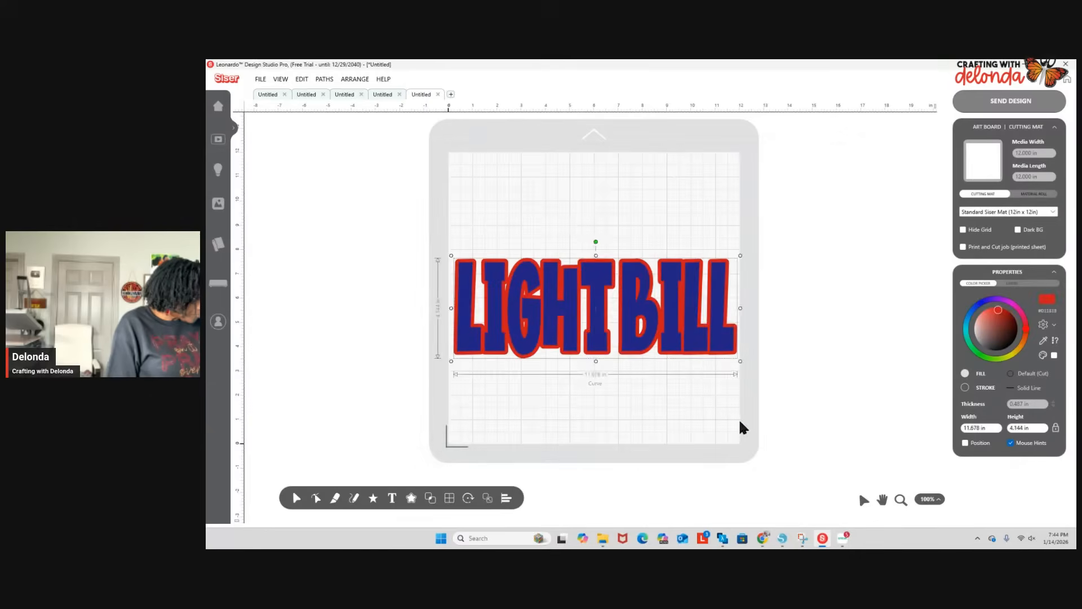
Enlarge the text and its contour together to about 14.69 × 5.21 in, and switch to a 15 in wide material roll.
drag(426, 241, 758, 350)
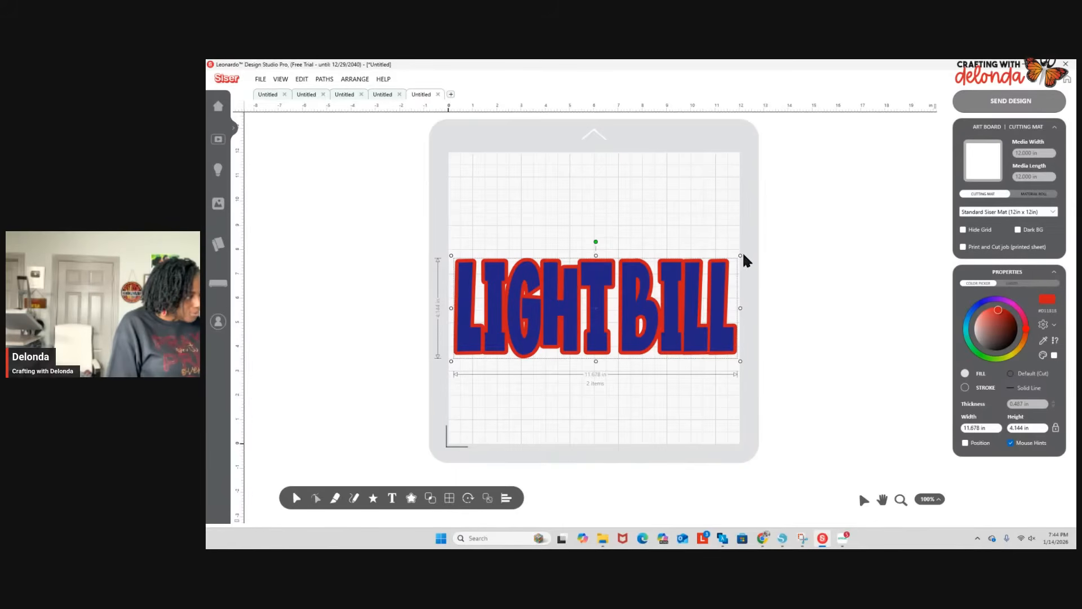
drag(741, 253, 847, 220)
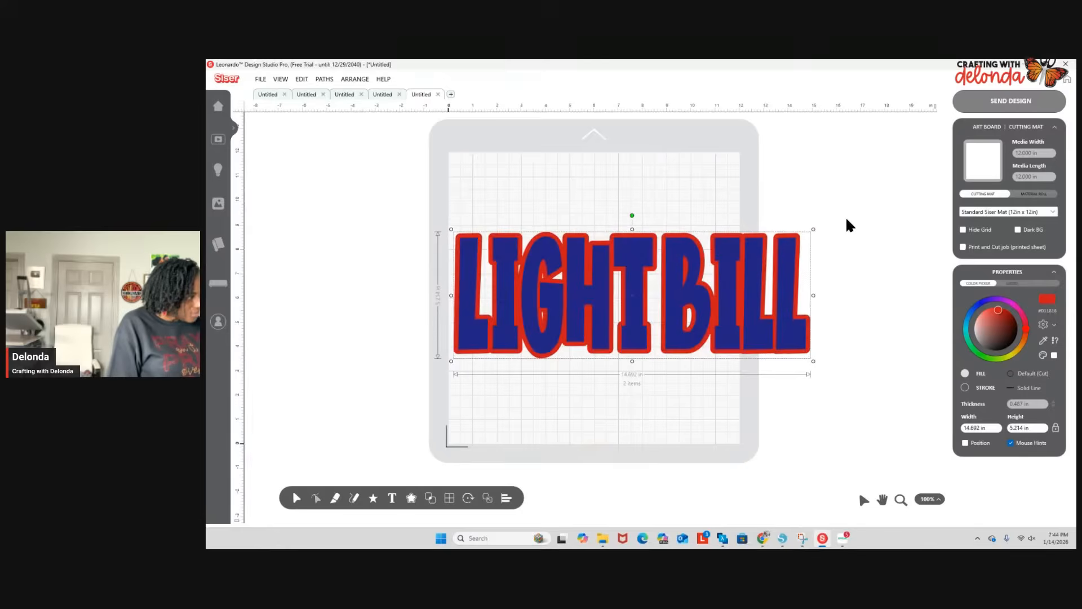
click(1040, 194)
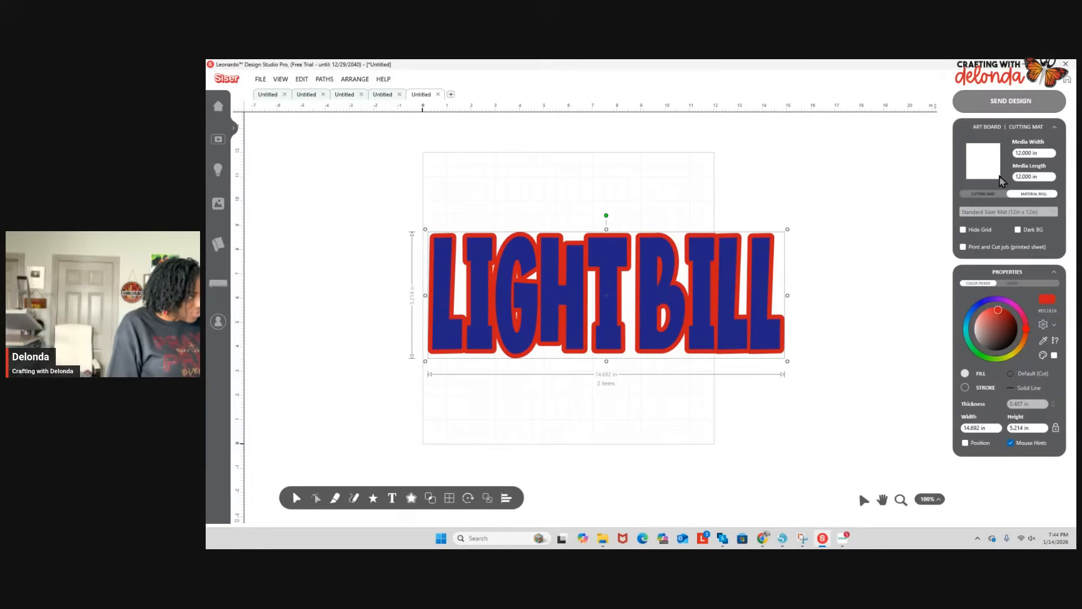
drag(1039, 153, 953, 161)
text(15)
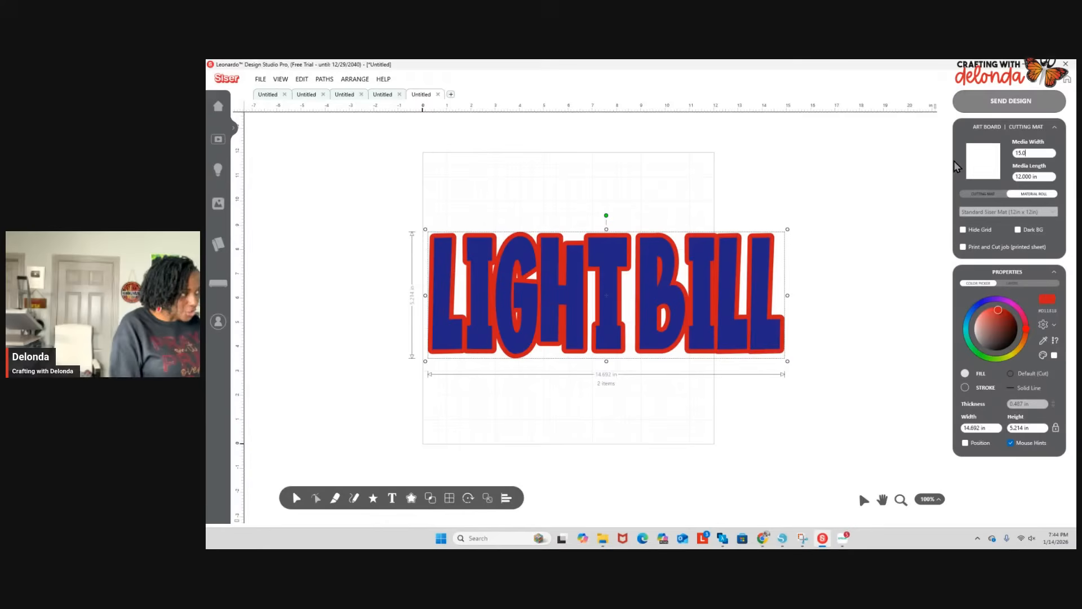
key(Return)
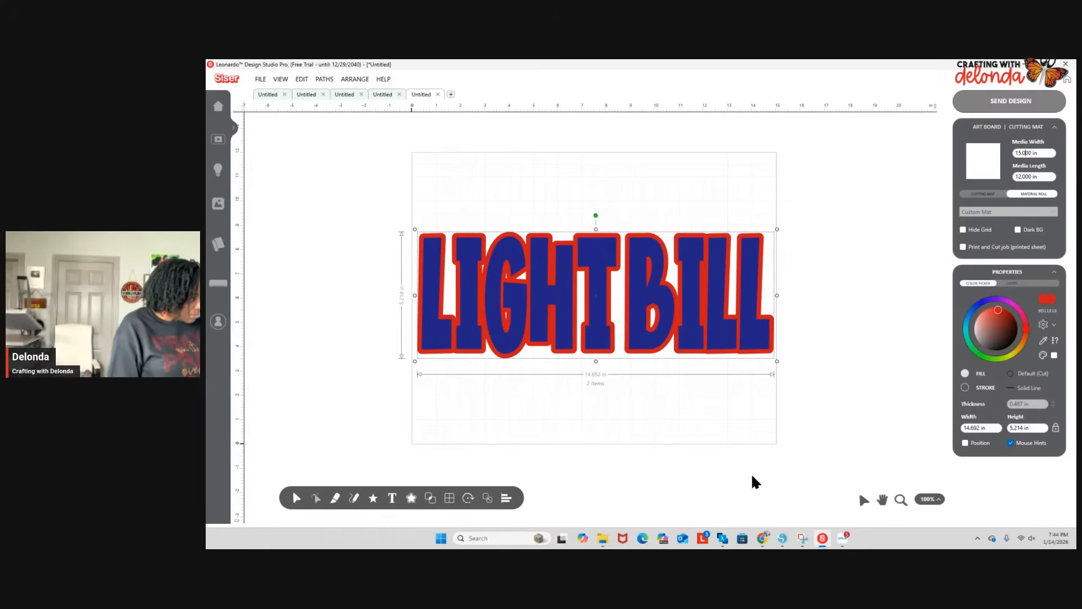
Move the blue text below the red contour to show the separate layers, and undo the move.
scroll(754, 466, up, 2)
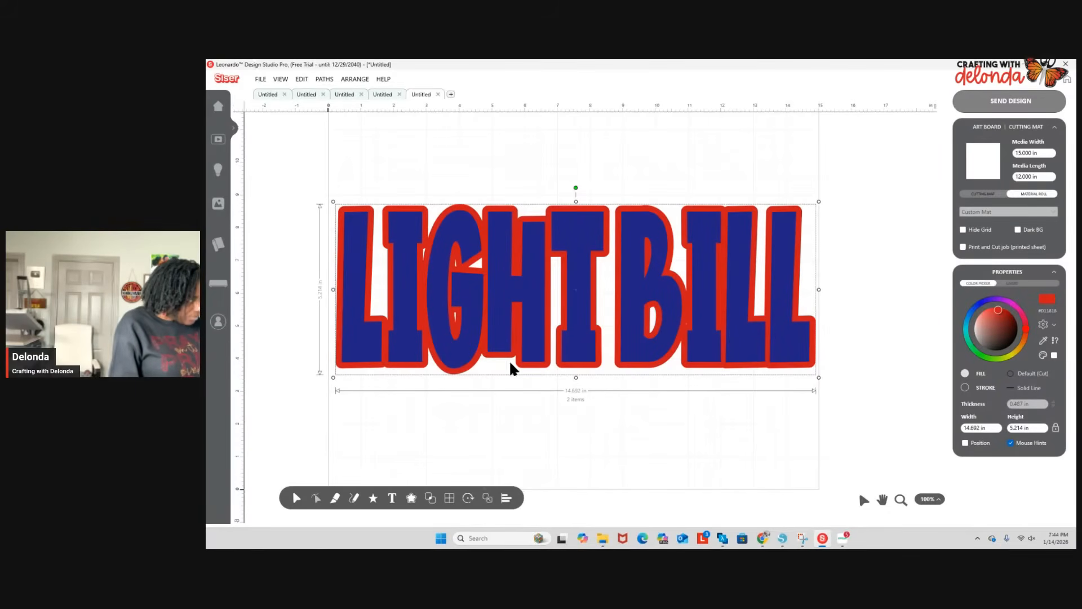
click(621, 394)
drag(580, 353, 628, 505)
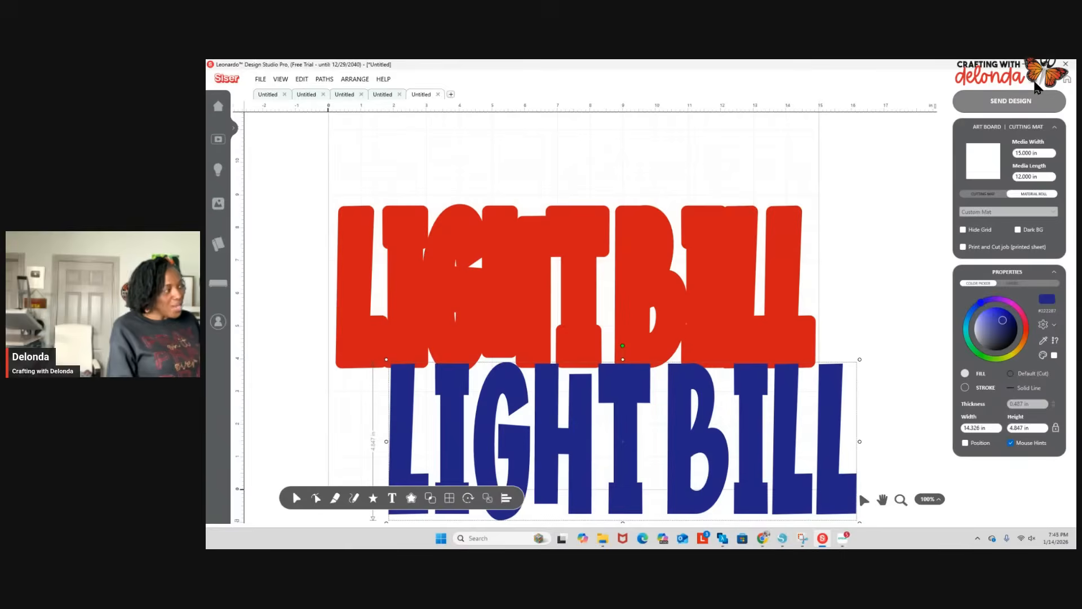
key(ctrl+z)
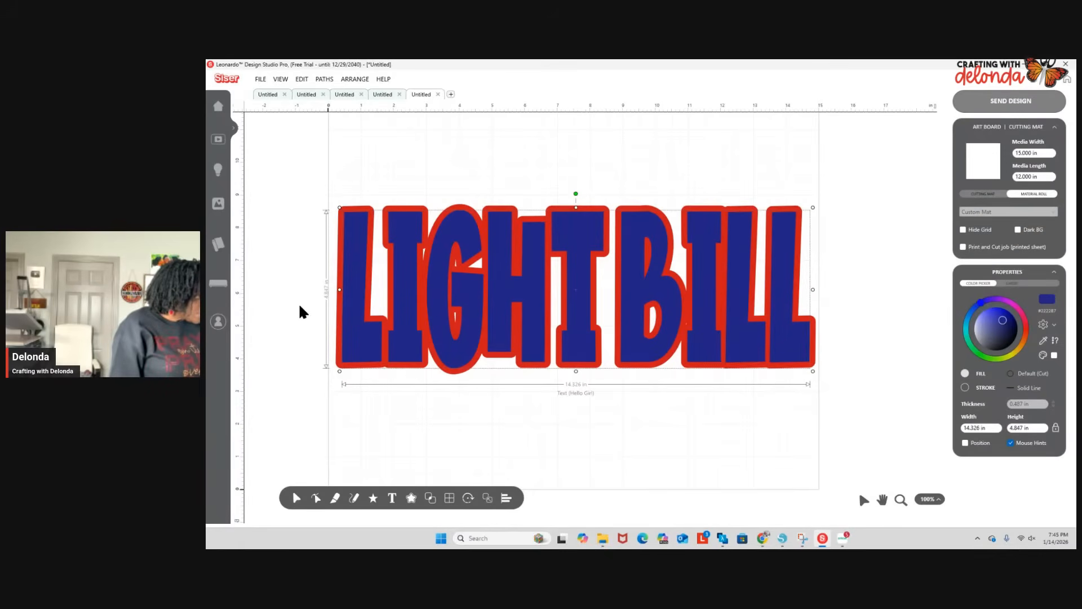
Select the text and contour together, apply the Stamp (keep) path operation to them and deselect.
drag(299, 309, 832, 309)
mouse_move(412, 506)
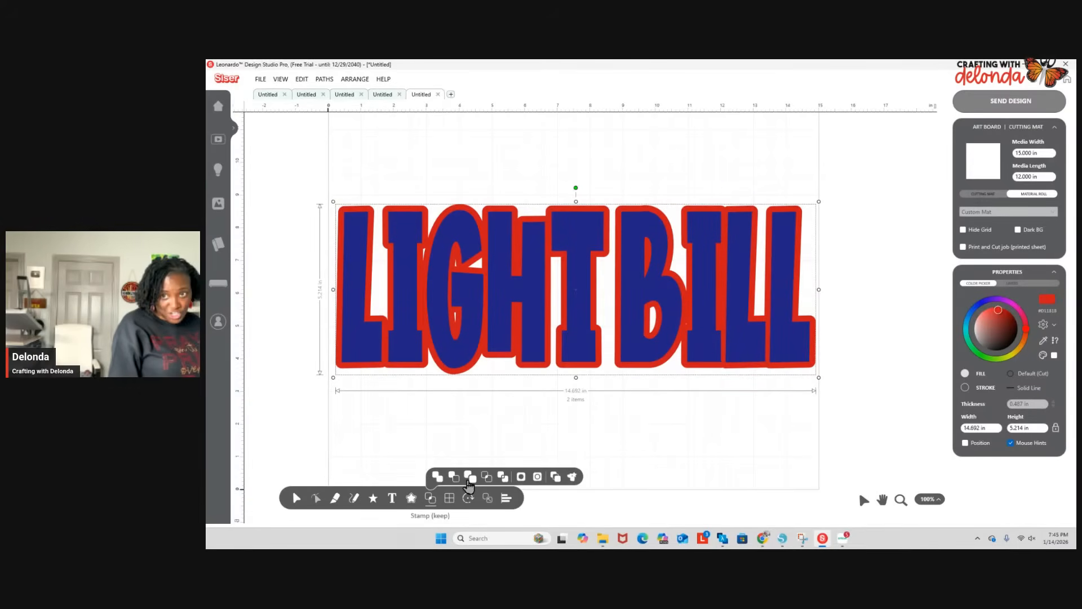
click(468, 480)
click(539, 468)
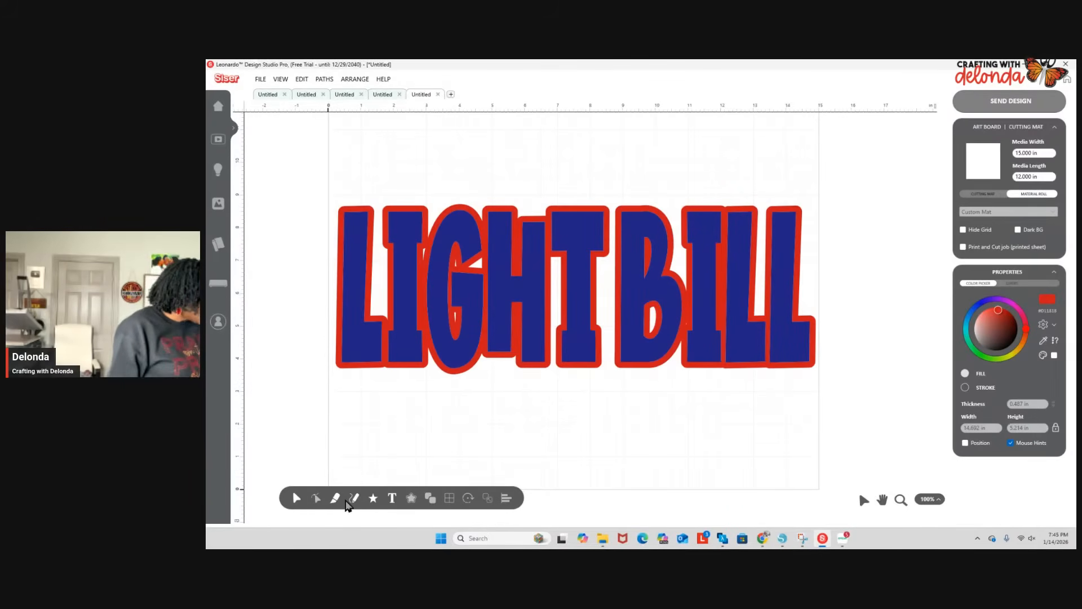
Cut the whole design diagonally with the Knife tool, from the last L's upper corner to the first L's lower corner, and deselect the pieces.
mouse_move(333, 501)
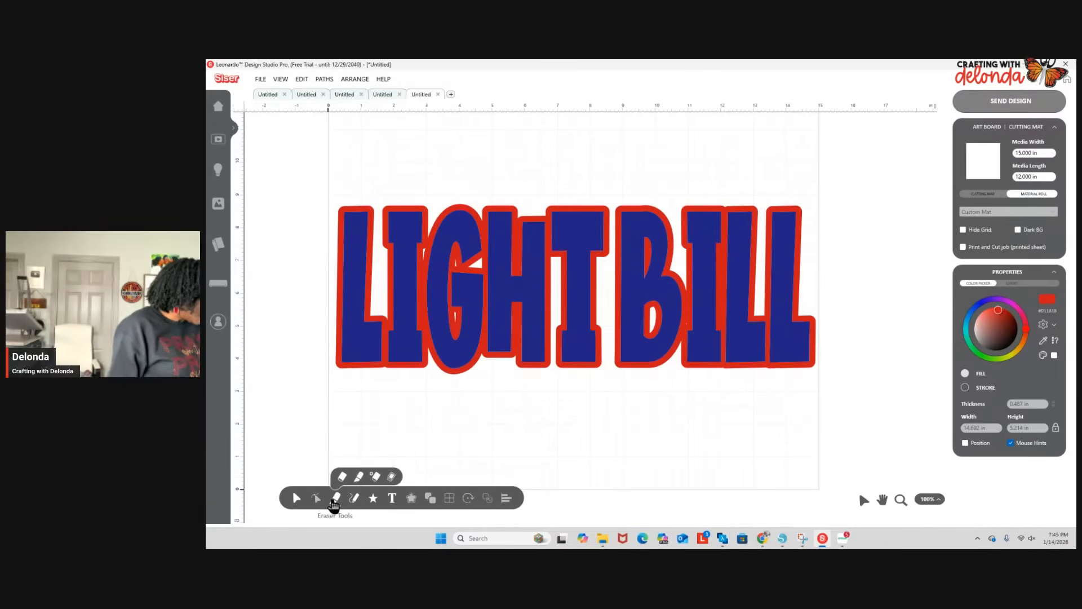
click(359, 477)
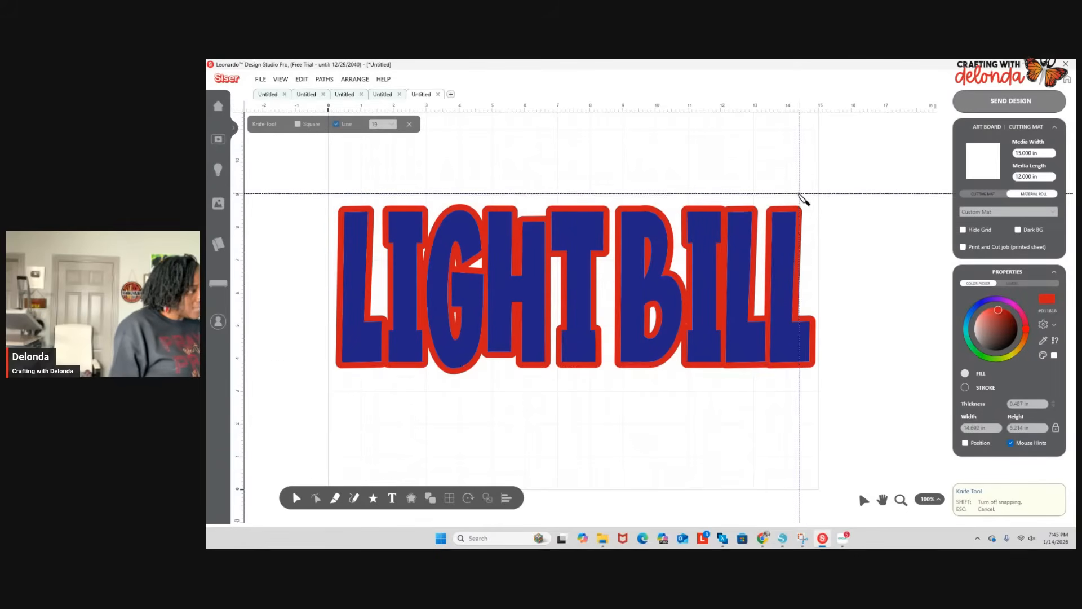
drag(805, 208, 327, 367)
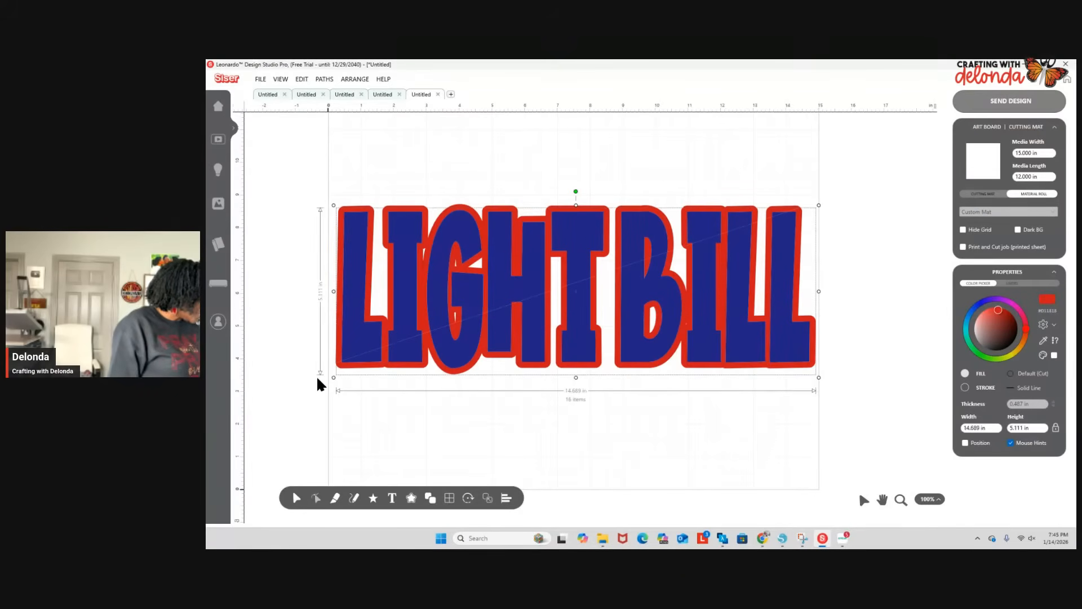
click(317, 379)
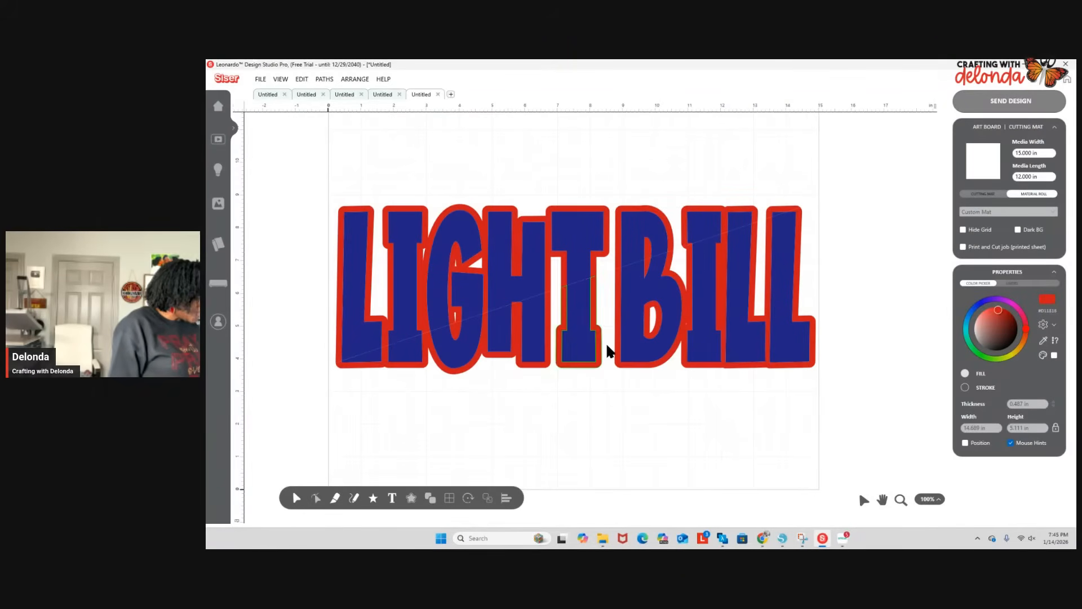
Show the layers list, check the cut pieces letter by letter from the last L to the first, and review the listed shapes.
click(1012, 283)
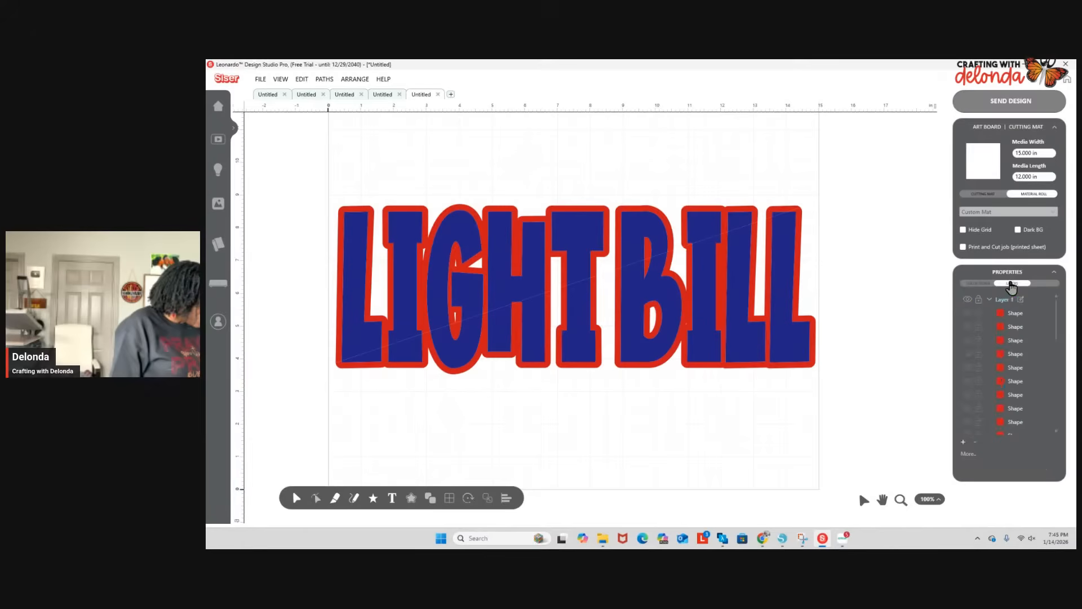
click(794, 334)
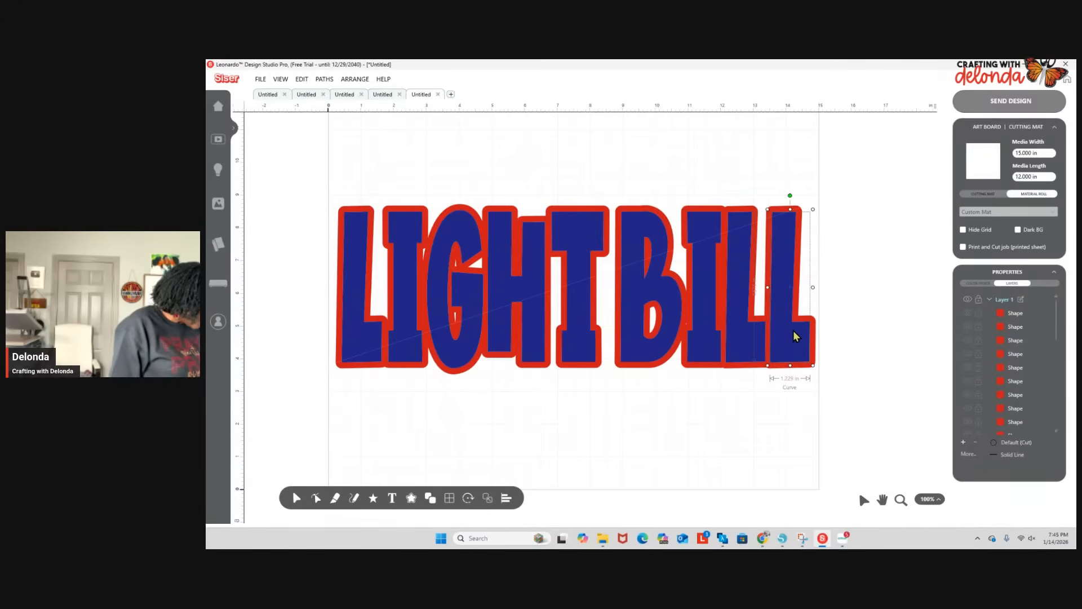
click(750, 343)
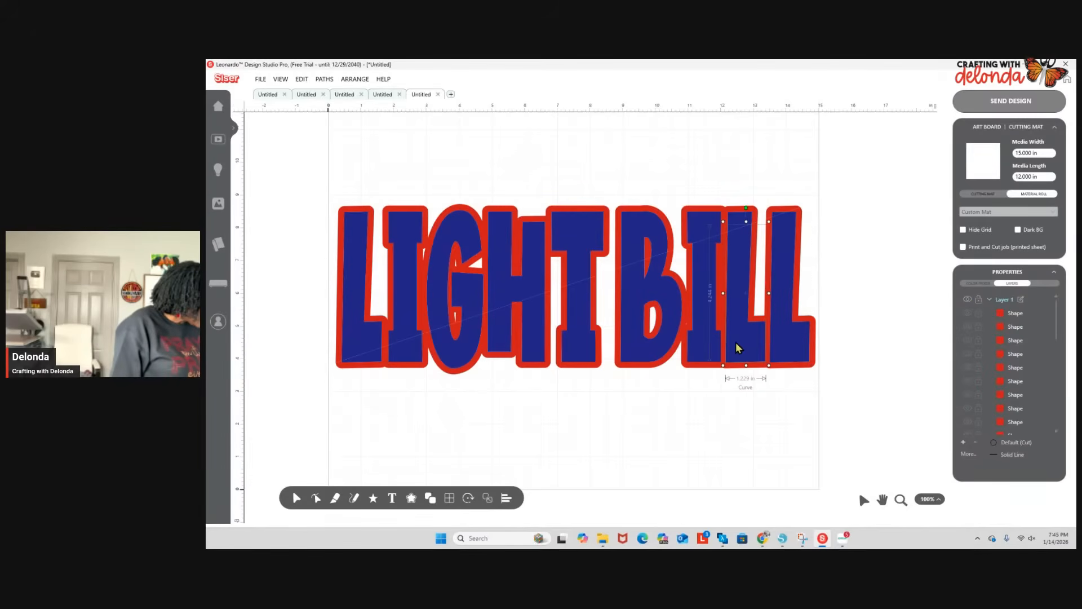
click(704, 350)
click(651, 353)
click(588, 354)
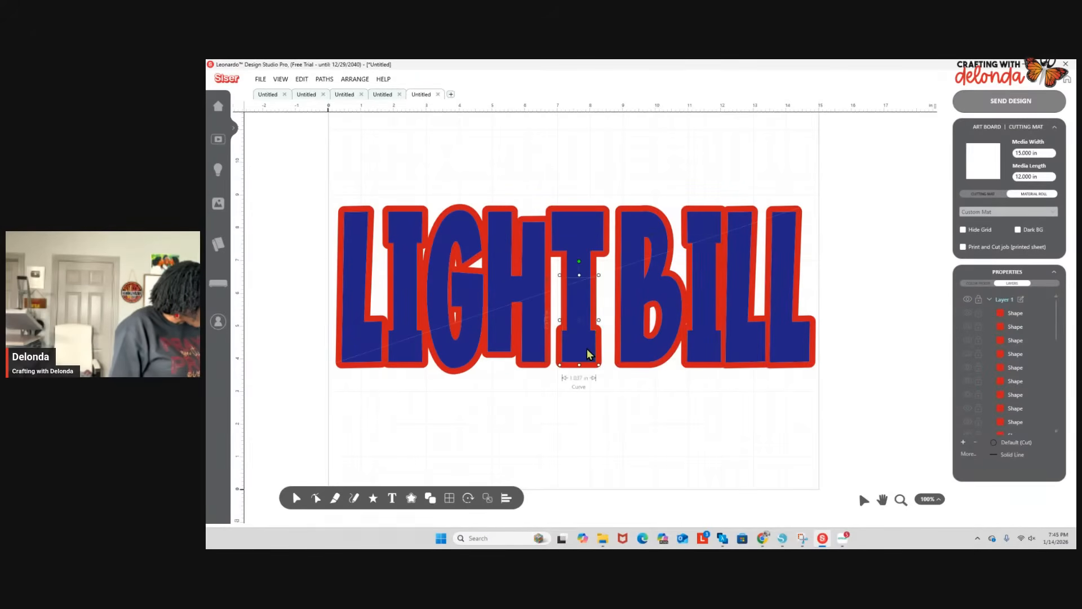
click(527, 351)
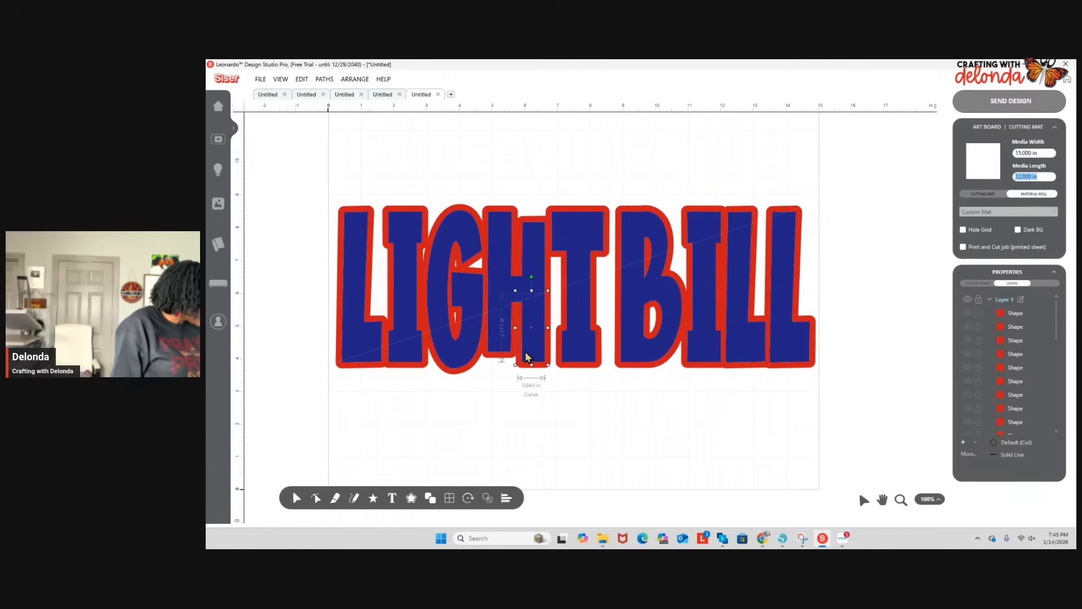
click(448, 357)
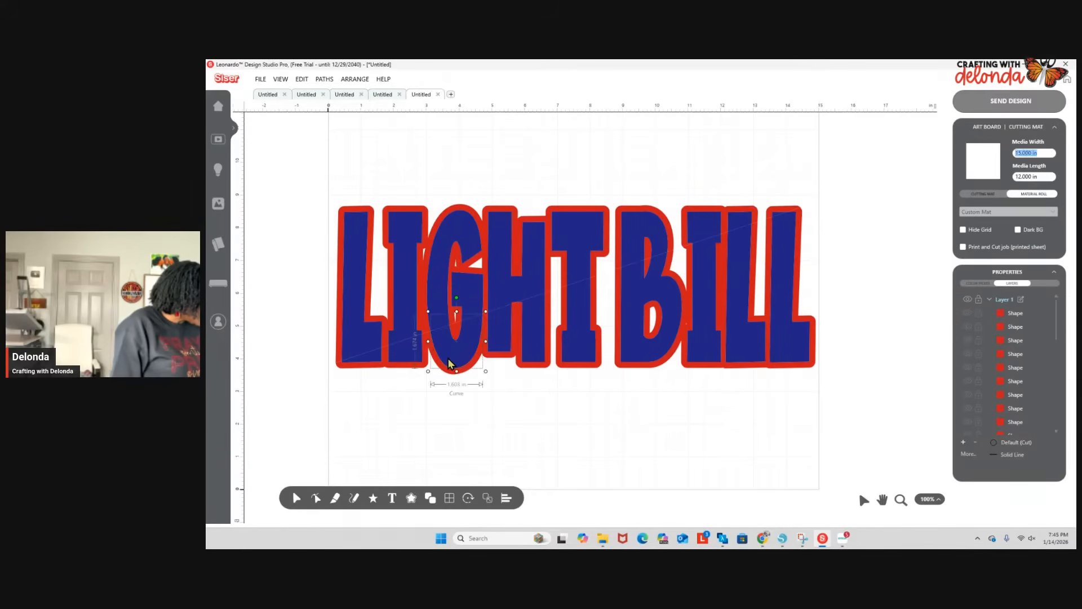
click(372, 360)
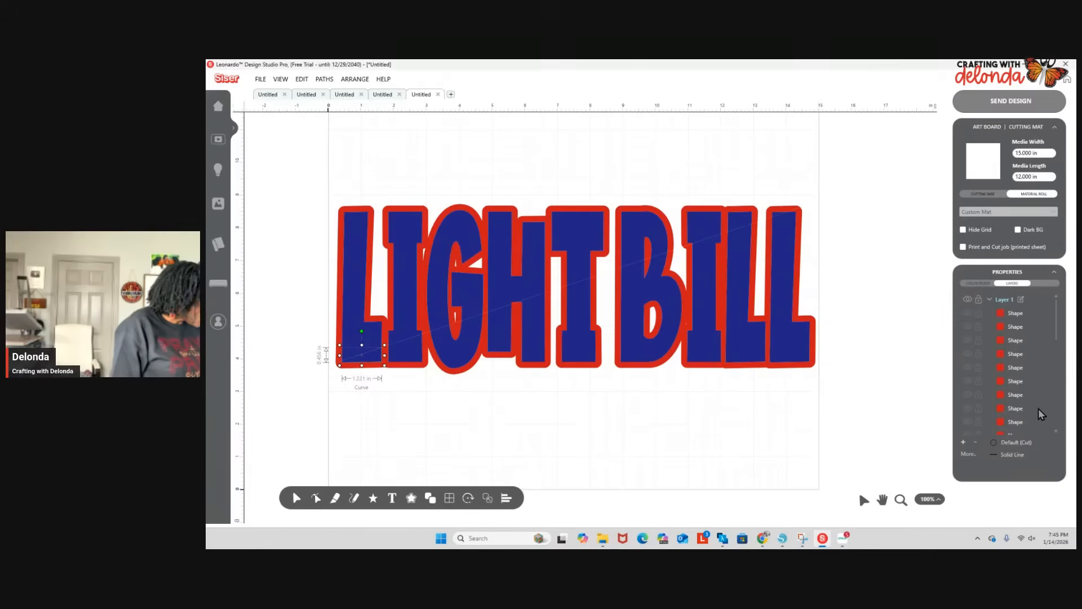
scroll(1038, 409, down, 5)
scroll(1038, 407, down, 3)
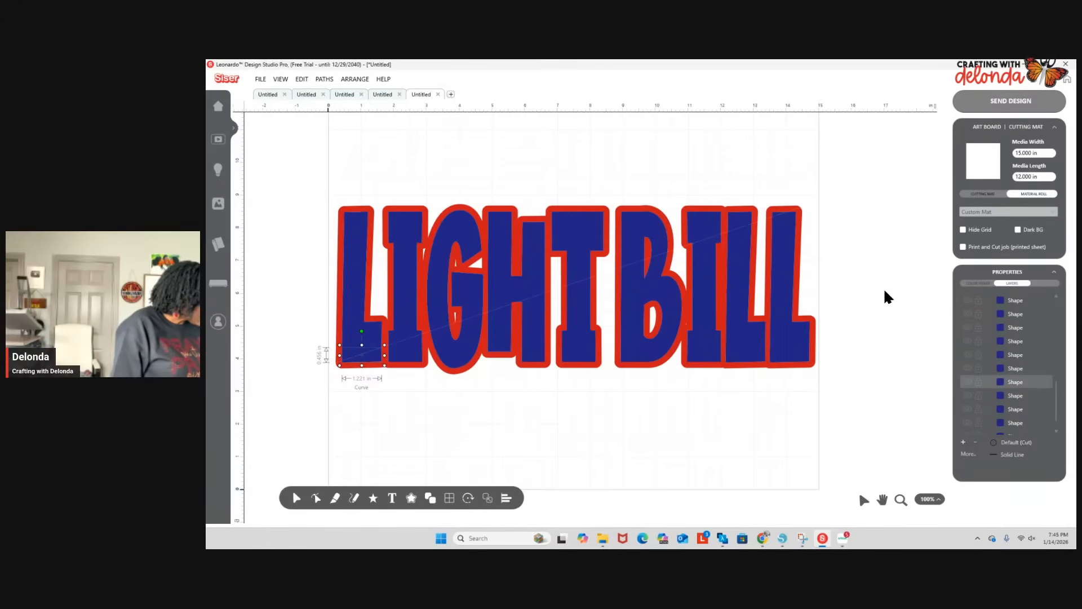
Select the lower cut piece of every letter, from the last L back to the first L, and recolor the pieces' fill green.
click(786, 273)
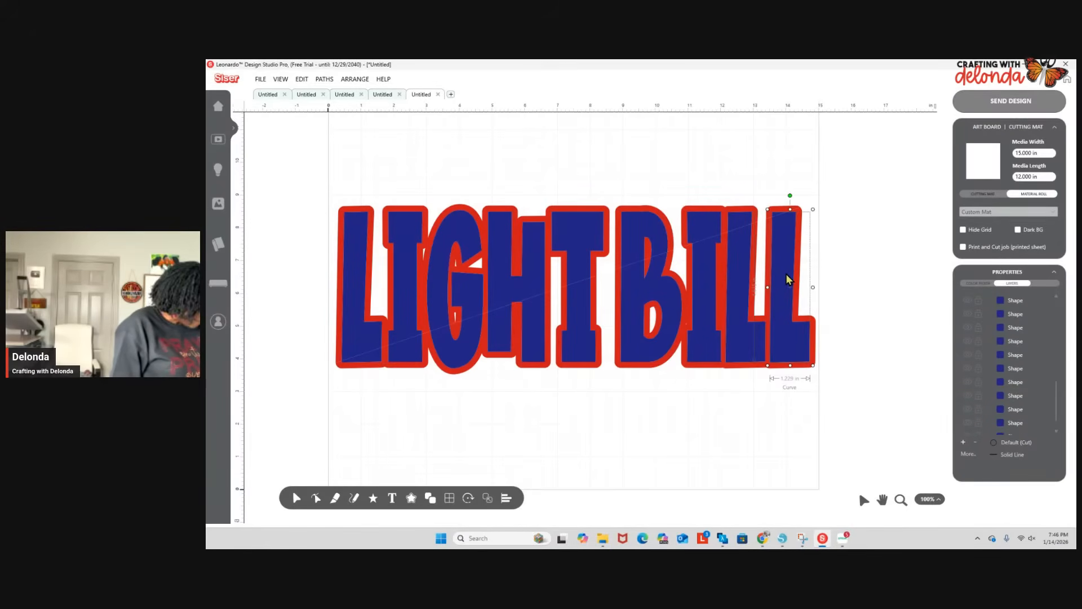
shift+click(734, 296)
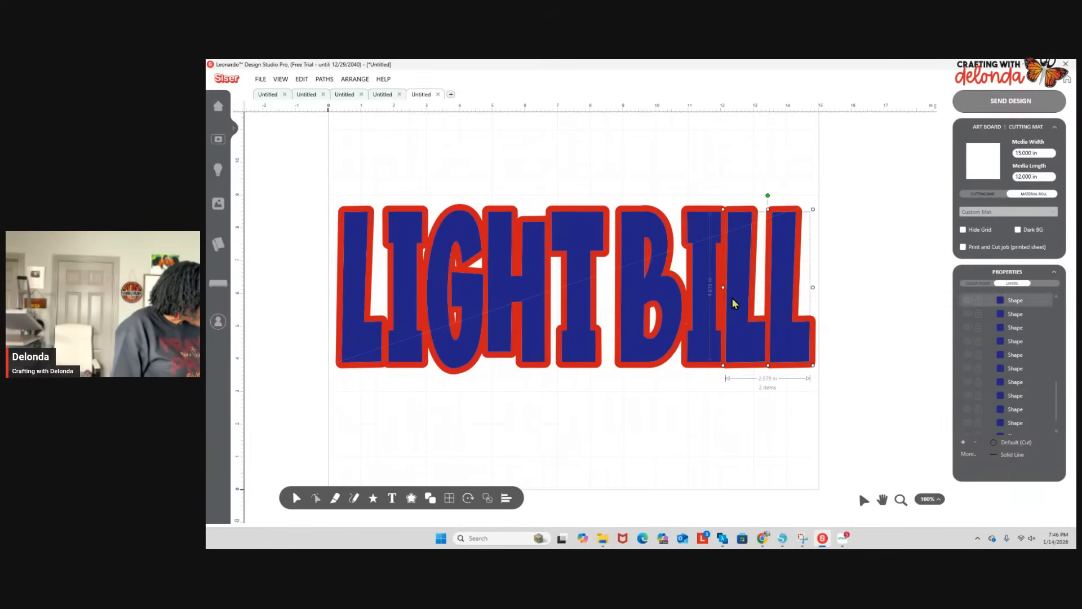
shift+click(705, 320)
shift+click(658, 347)
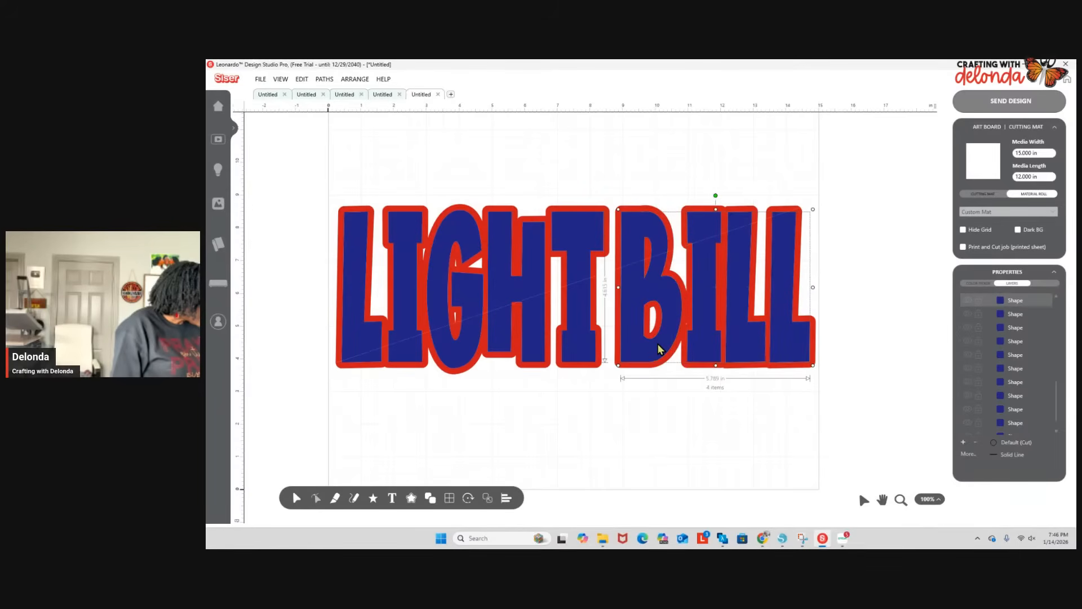
shift+click(590, 352)
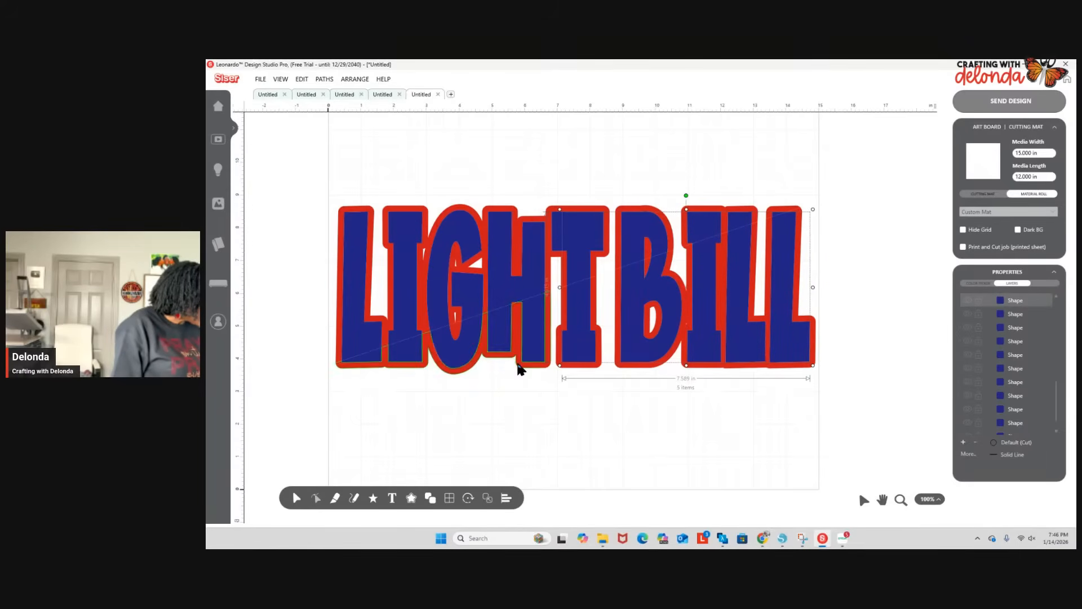
shift+click(540, 353)
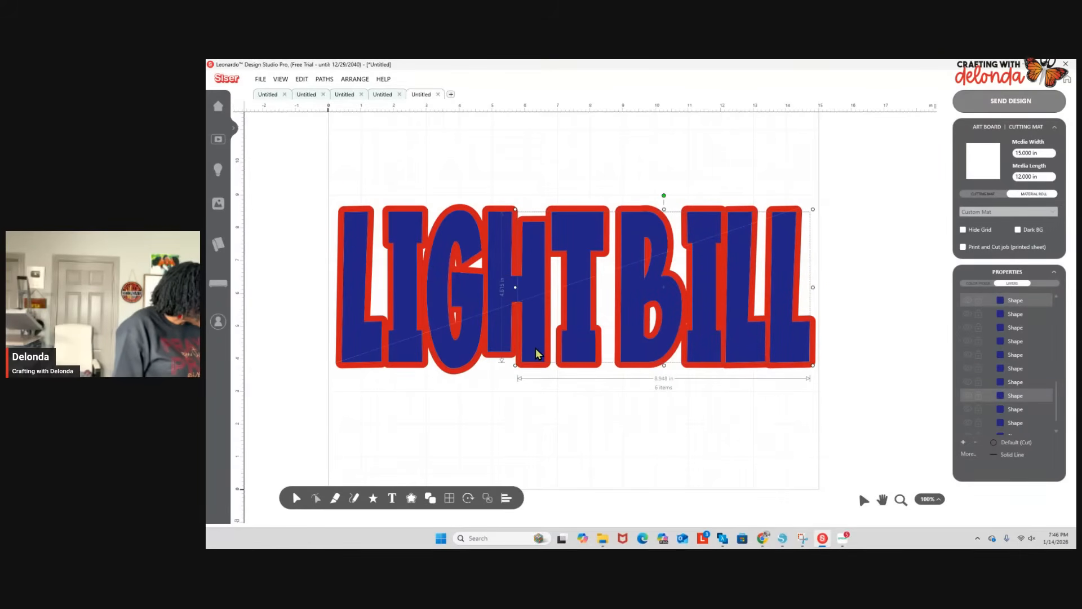
shift+click(496, 351)
shift+click(448, 357)
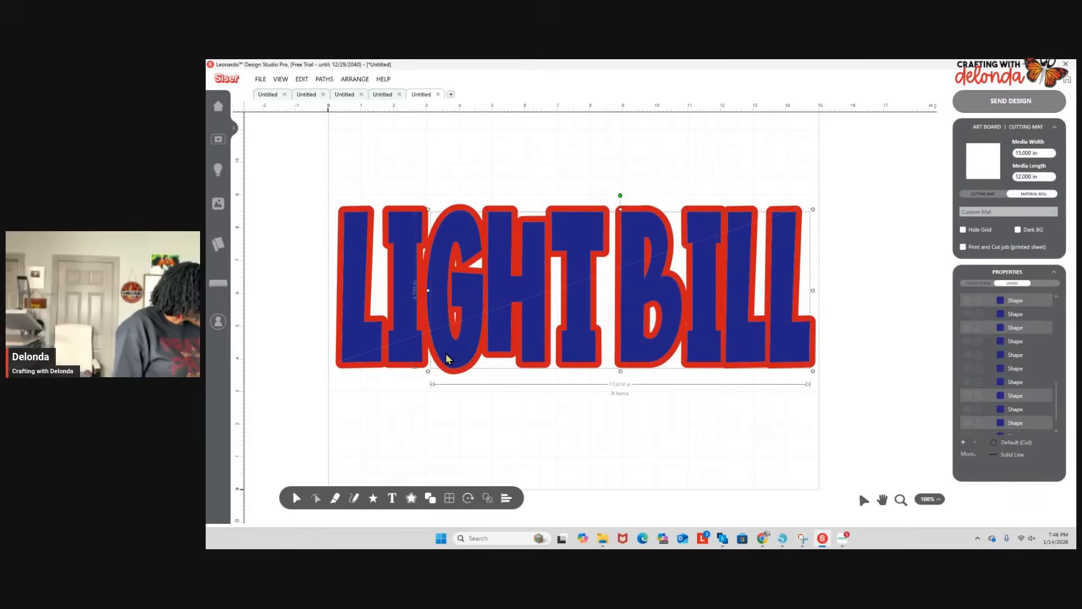
shift+click(411, 357)
shift+click(375, 361)
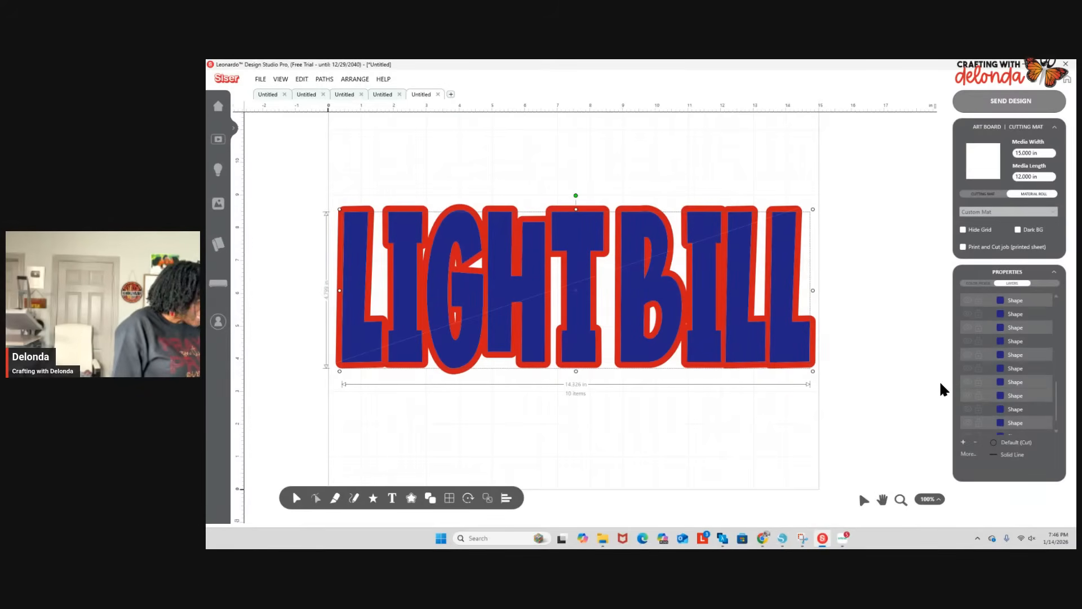
click(980, 283)
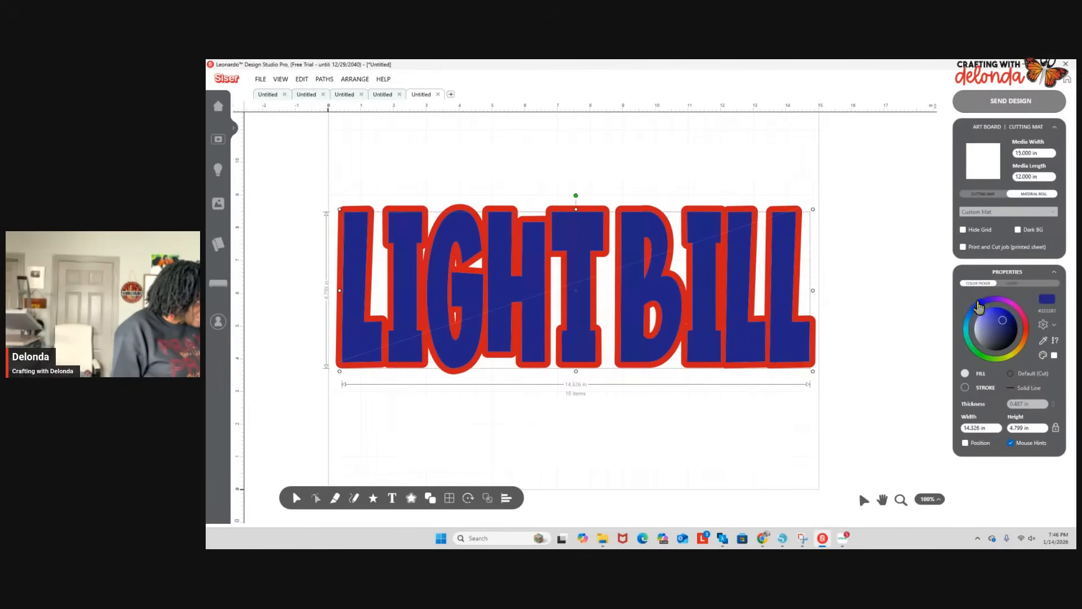
drag(979, 308, 981, 353)
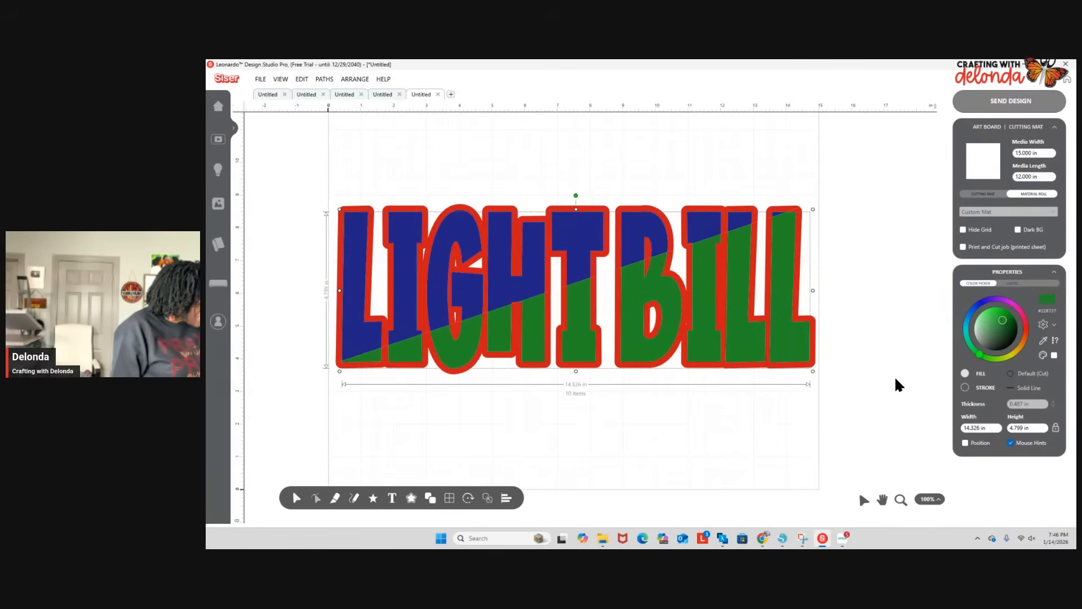
Deselect the green pieces, show the layers list, select the lower red contour piece around BILL to check it, and deselect.
click(1013, 283)
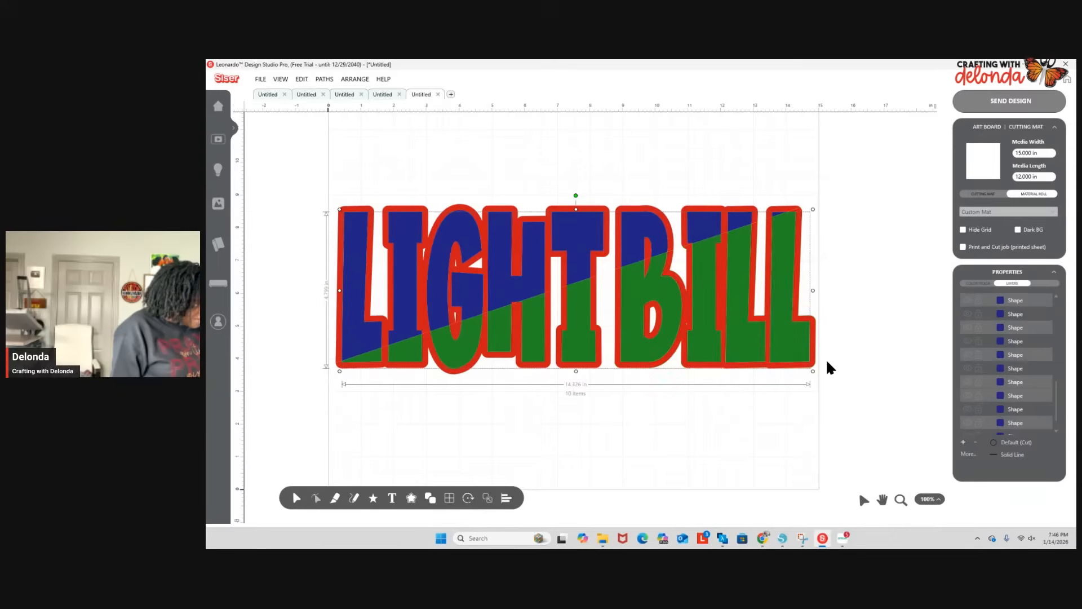
click(840, 367)
click(816, 369)
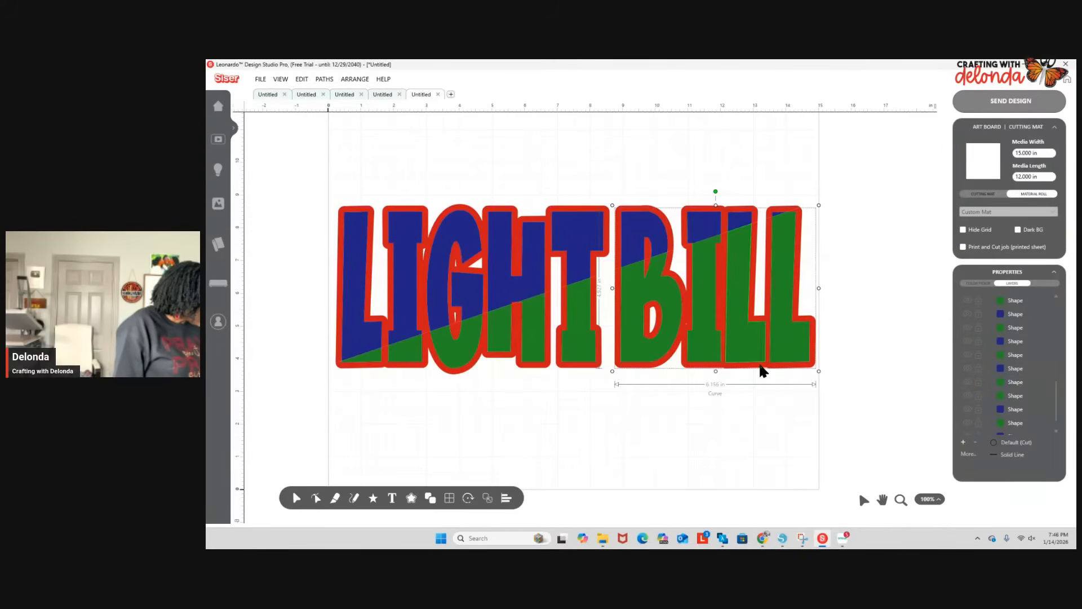
key(Delete)
click(715, 370)
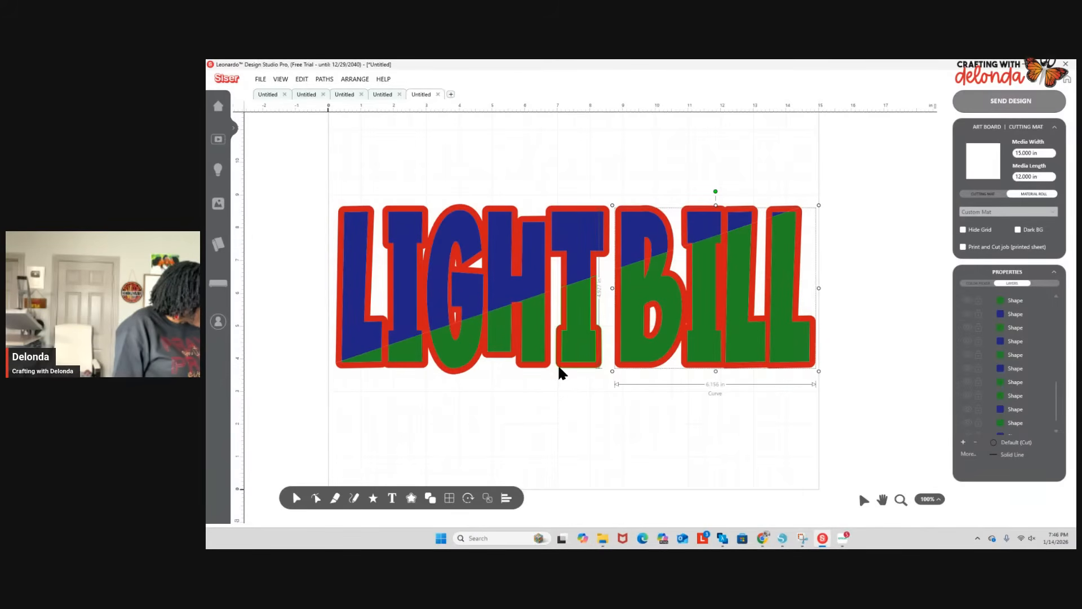
click(557, 387)
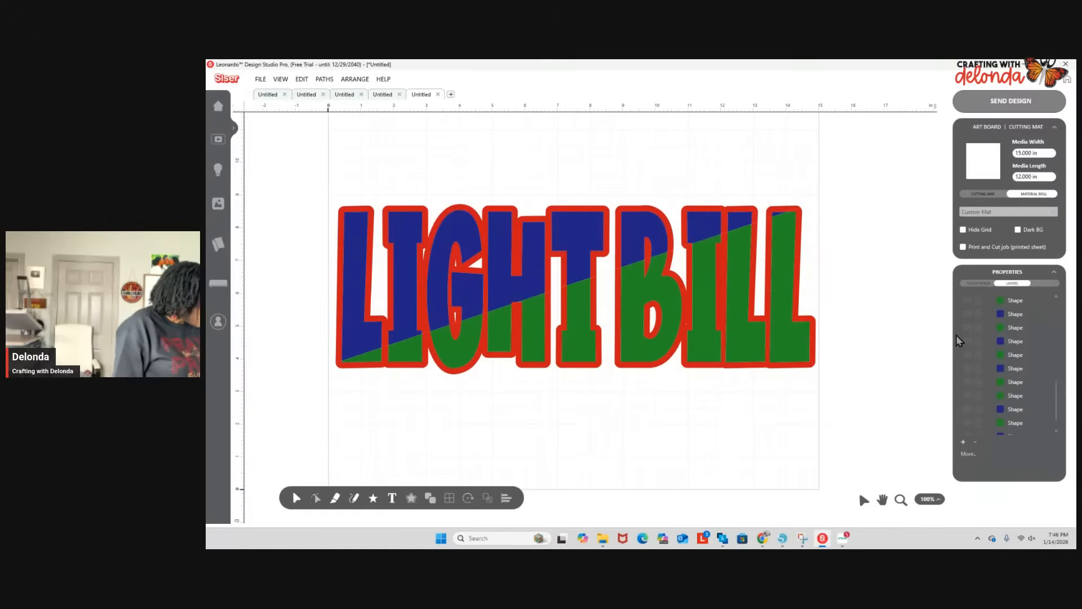
Check the first red shapes in the layers list one by one to identify their contour pieces, and deselect.
scroll(1027, 382, down, 1)
scroll(1026, 384, up, 5)
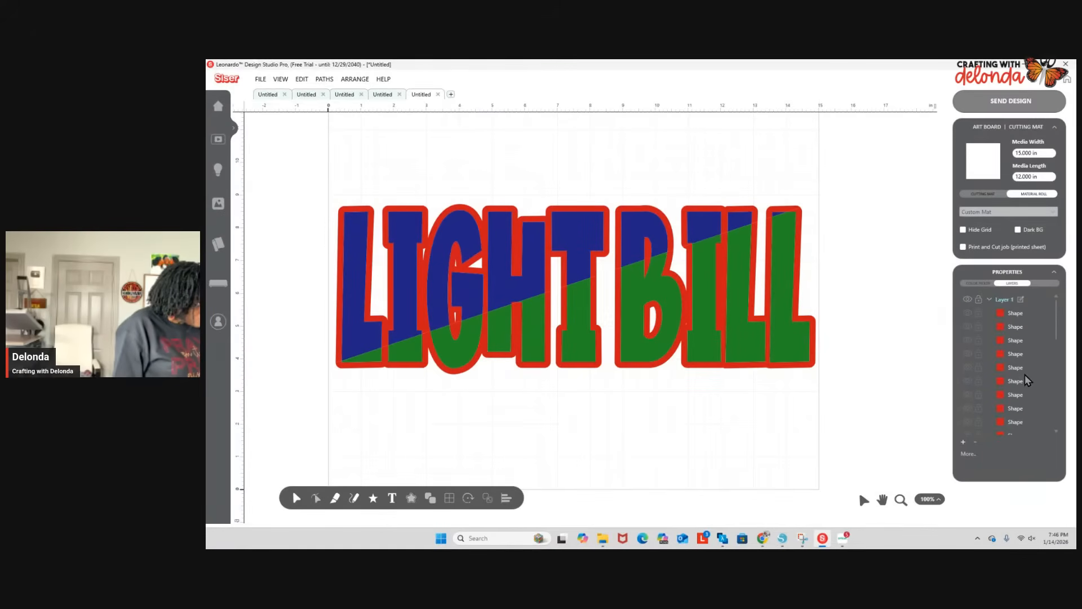
click(1002, 313)
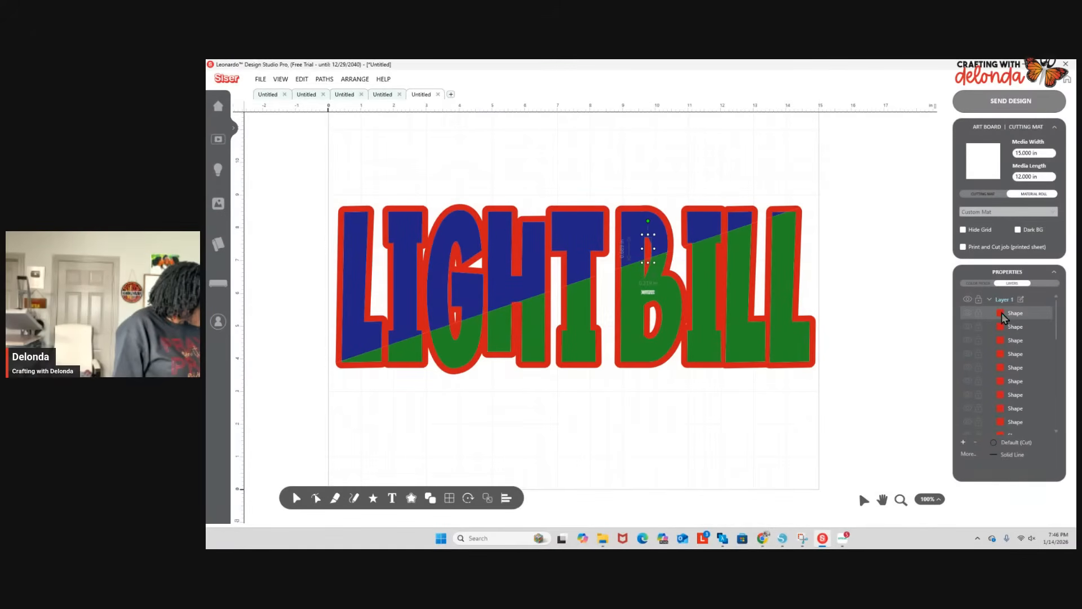
click(1001, 327)
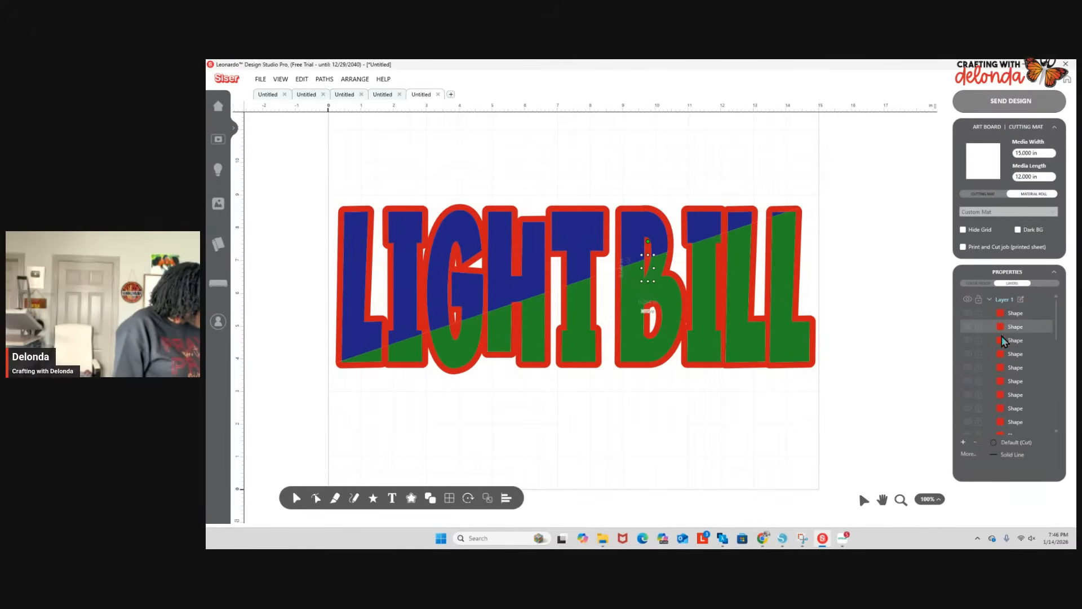
click(1001, 340)
click(1002, 354)
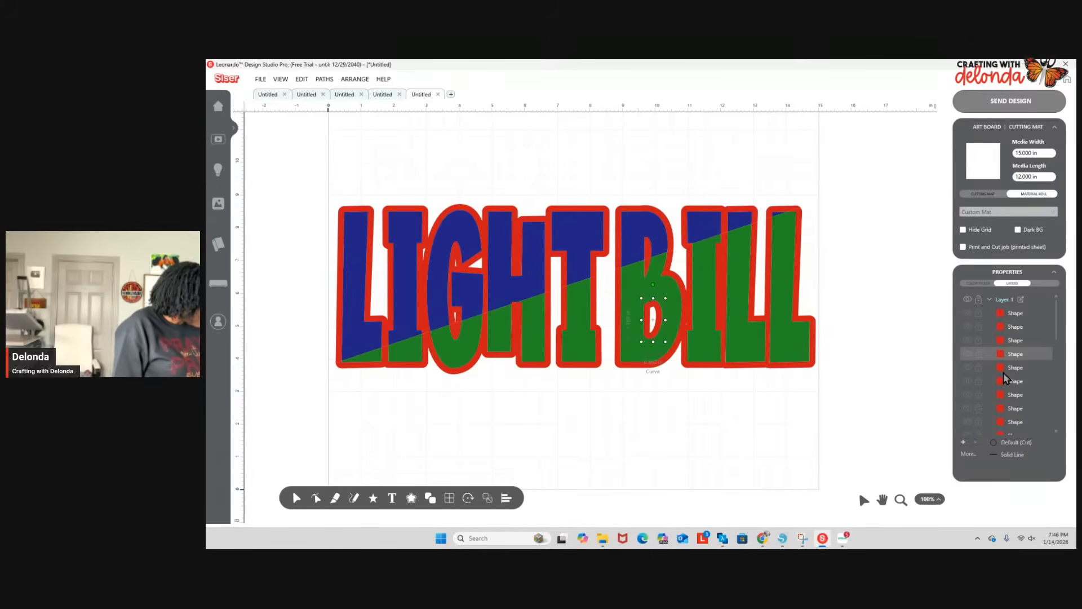
shift+click(1003, 372)
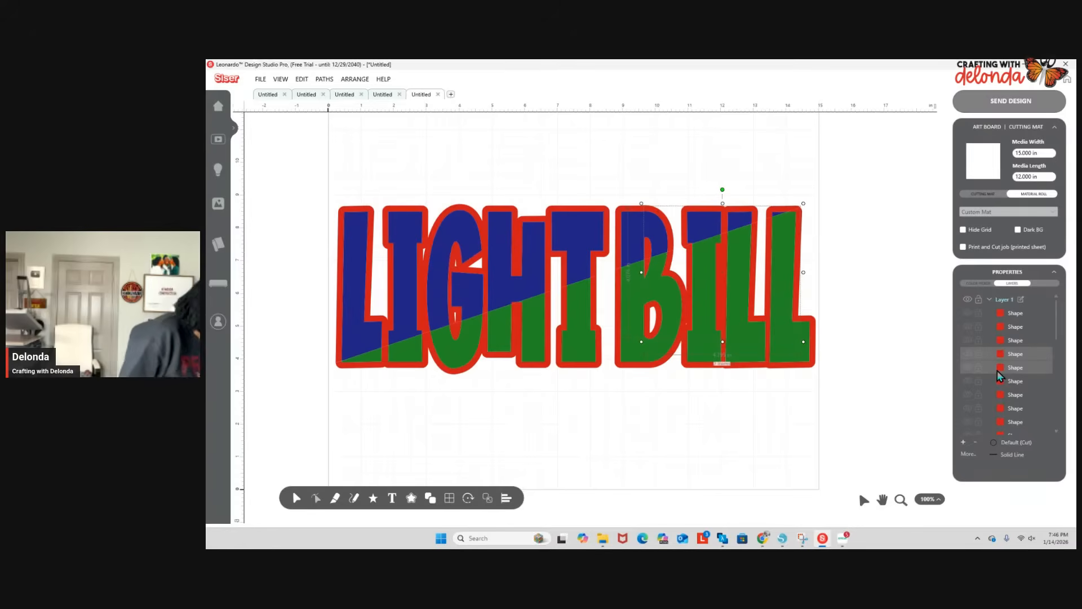
shift+click(1002, 382)
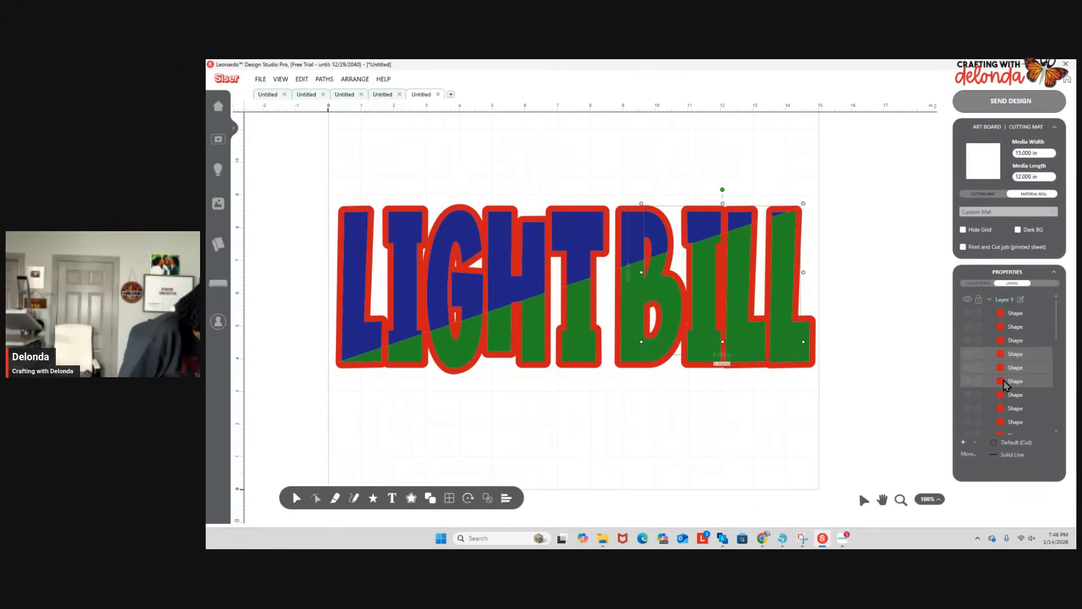
click(918, 386)
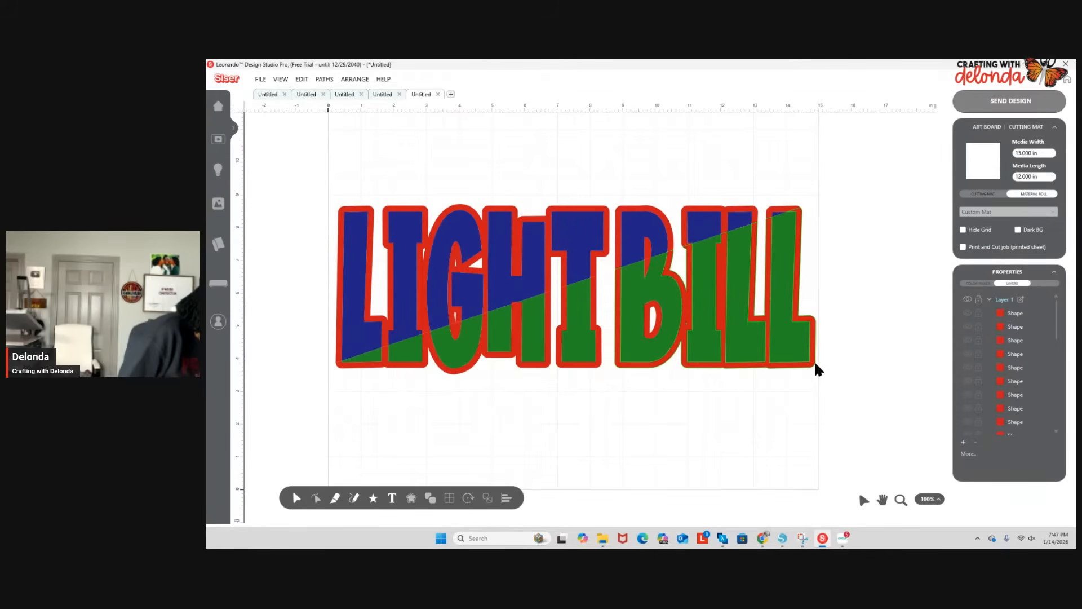
Select the lower red contour pieces around BILL and the T of LIGHT, and group them.
click(815, 365)
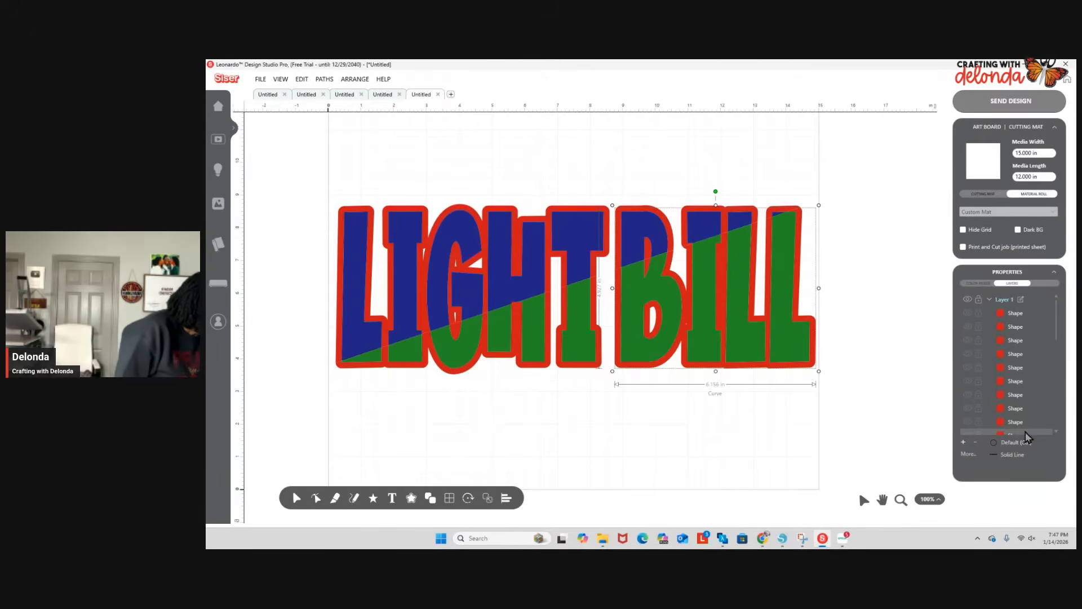
scroll(1032, 415, down, 2)
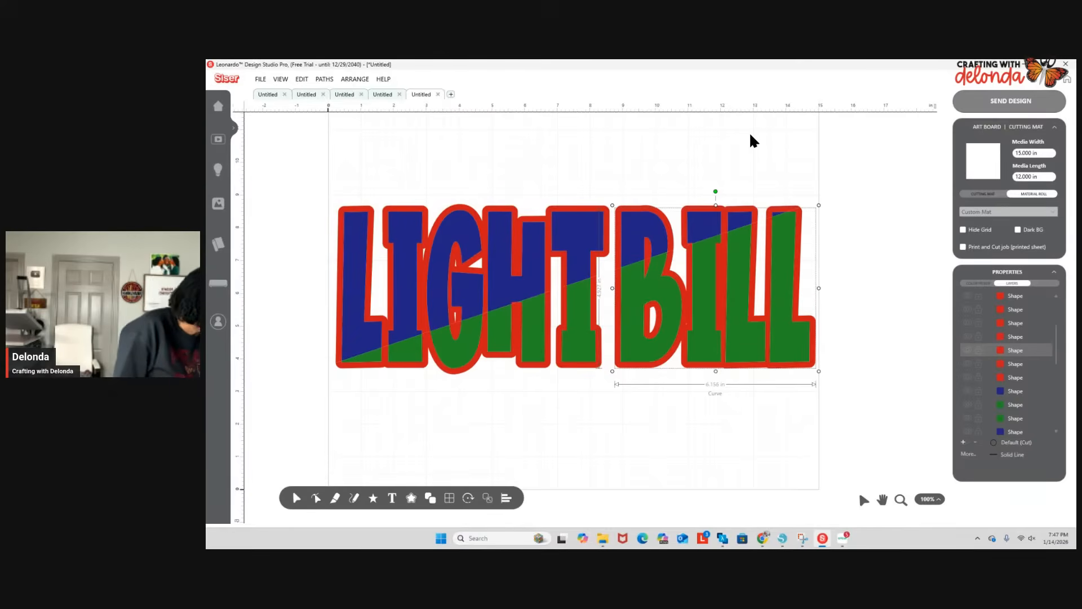
scroll(750, 135, up, 2)
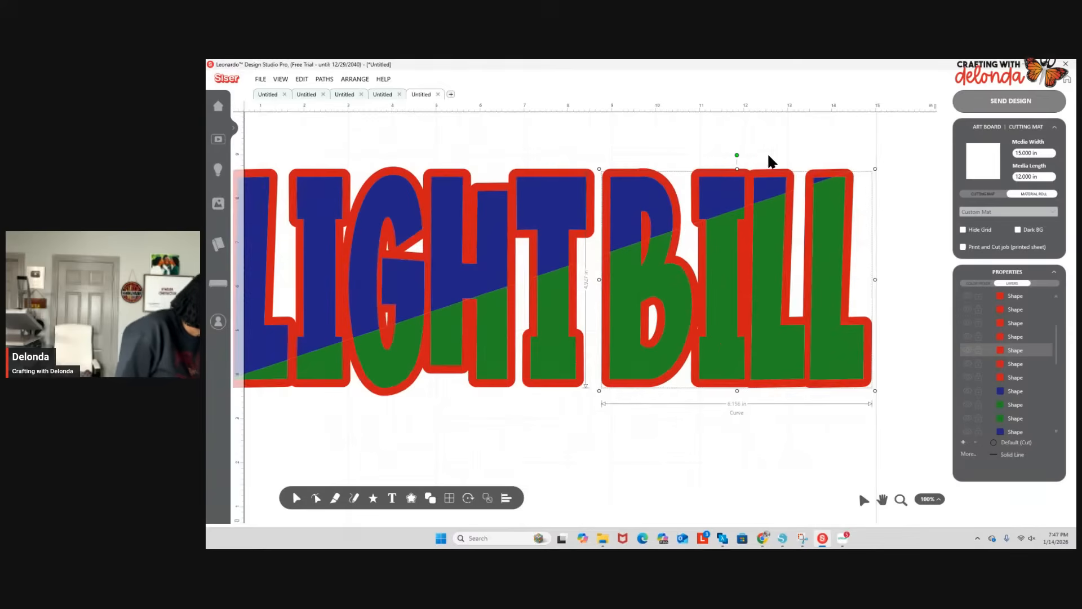
click(581, 385)
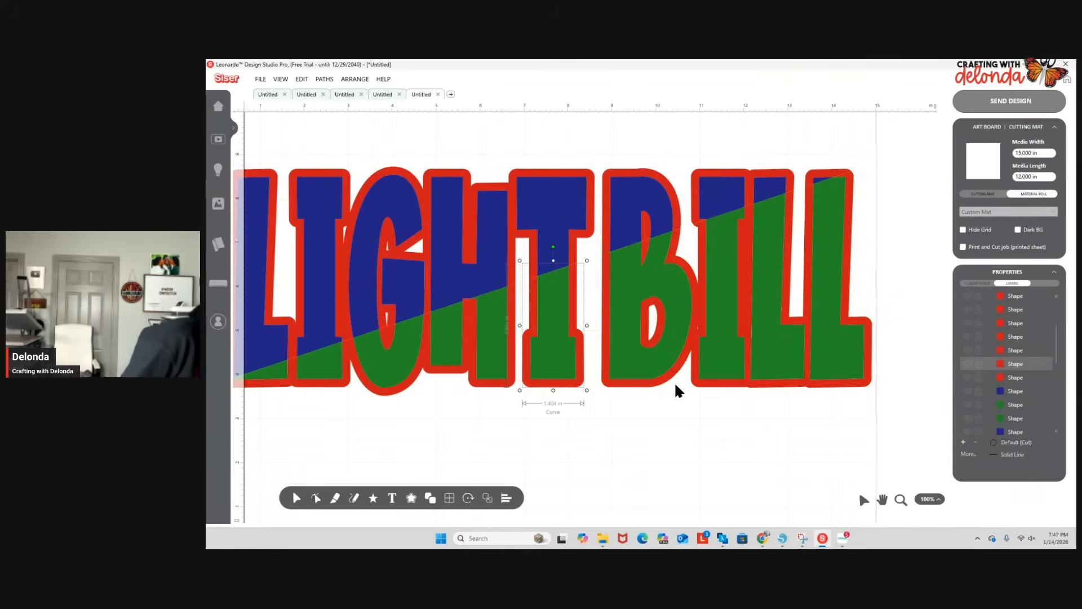
shift+click(754, 388)
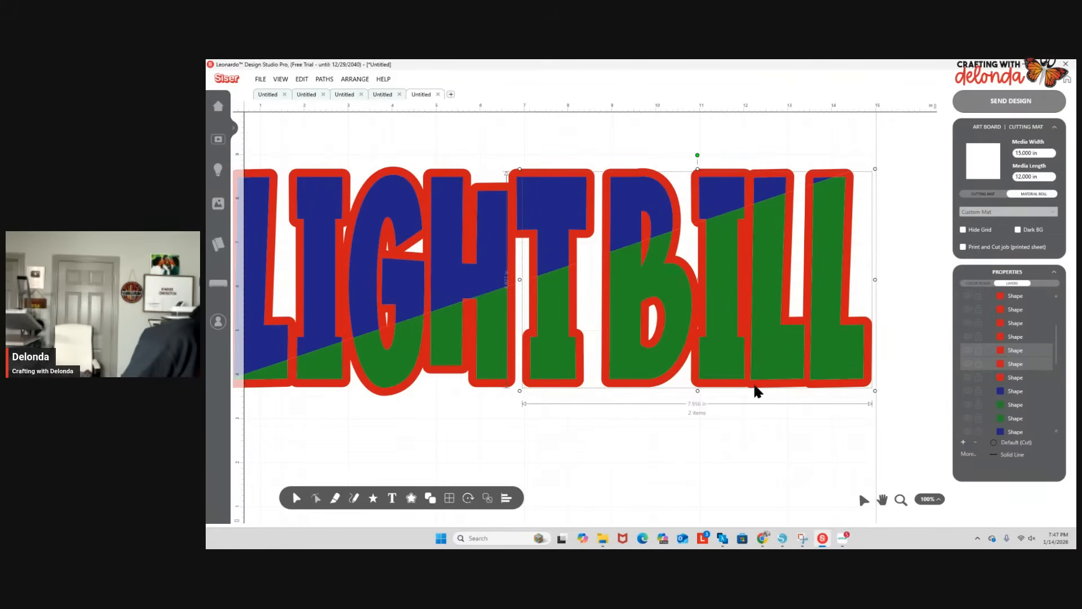
right_click(735, 417)
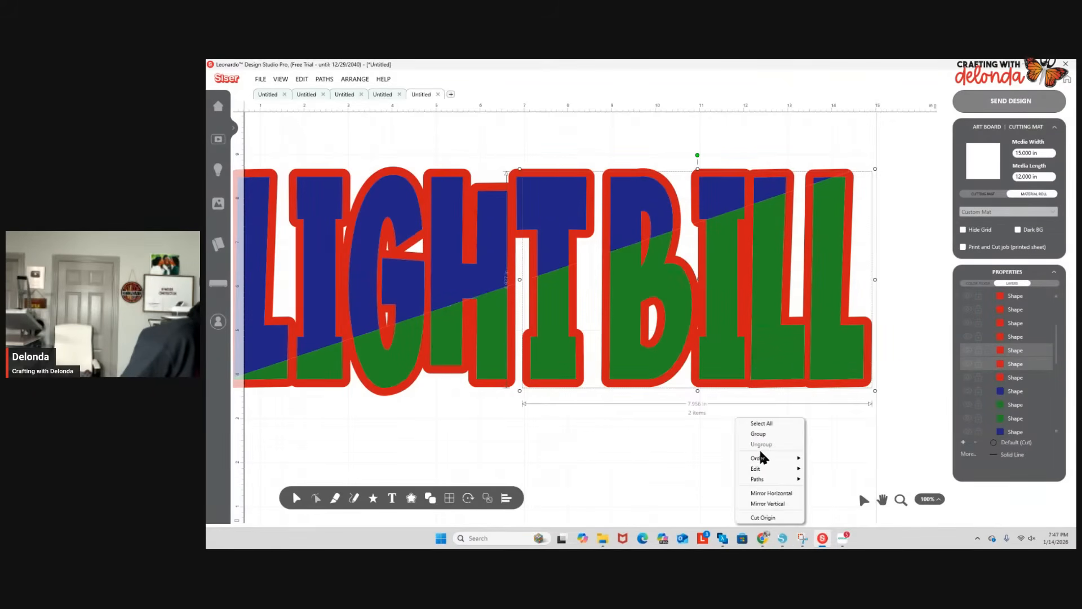
click(761, 432)
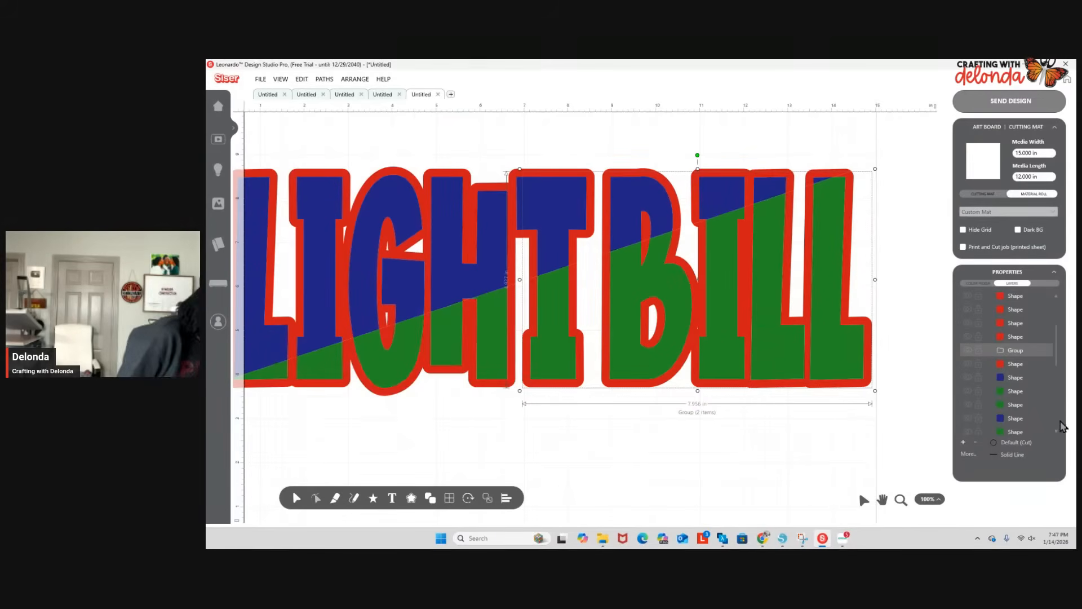
Group the lower red contour piece around LIGH with the existing group of lower contour pieces.
click(1014, 337)
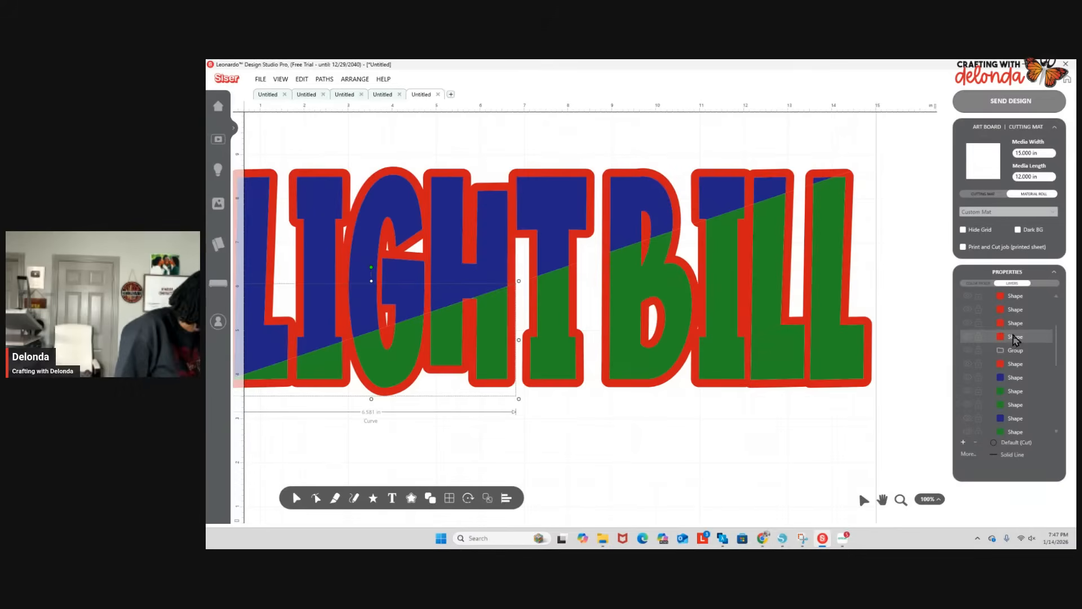
shift+click(1016, 351)
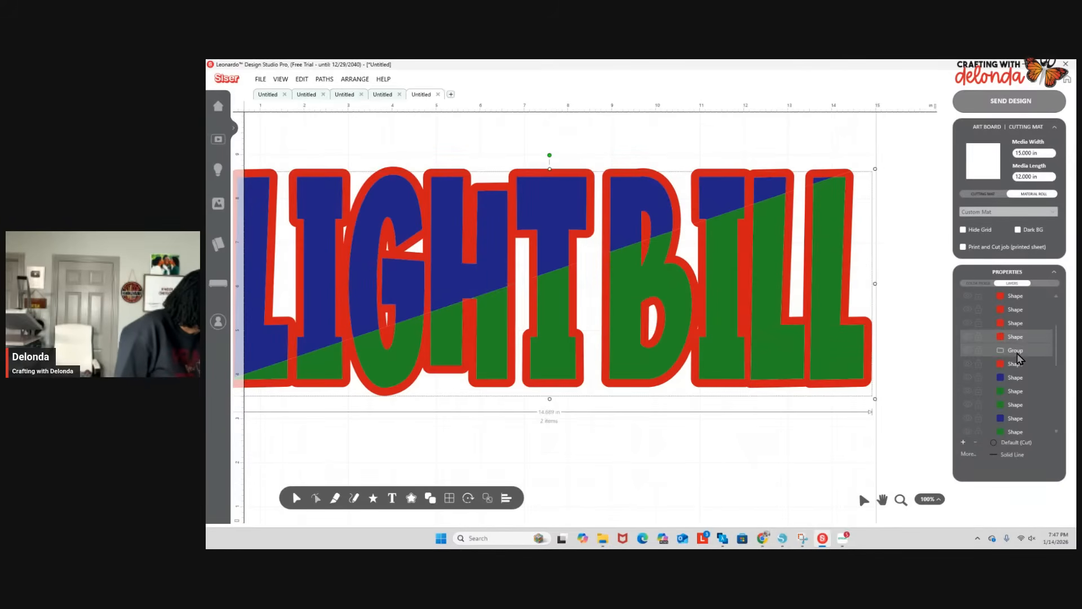
right_click(912, 393)
click(927, 412)
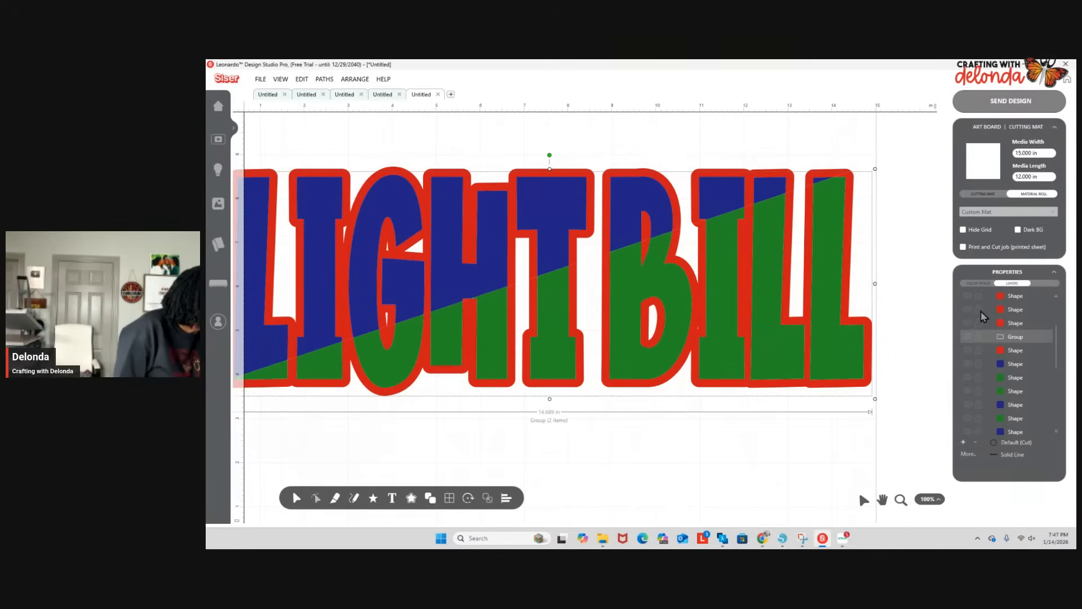
Recolor the grouped lower contour orange, replace that color with black from the color palette, and deselect the group.
click(972, 283)
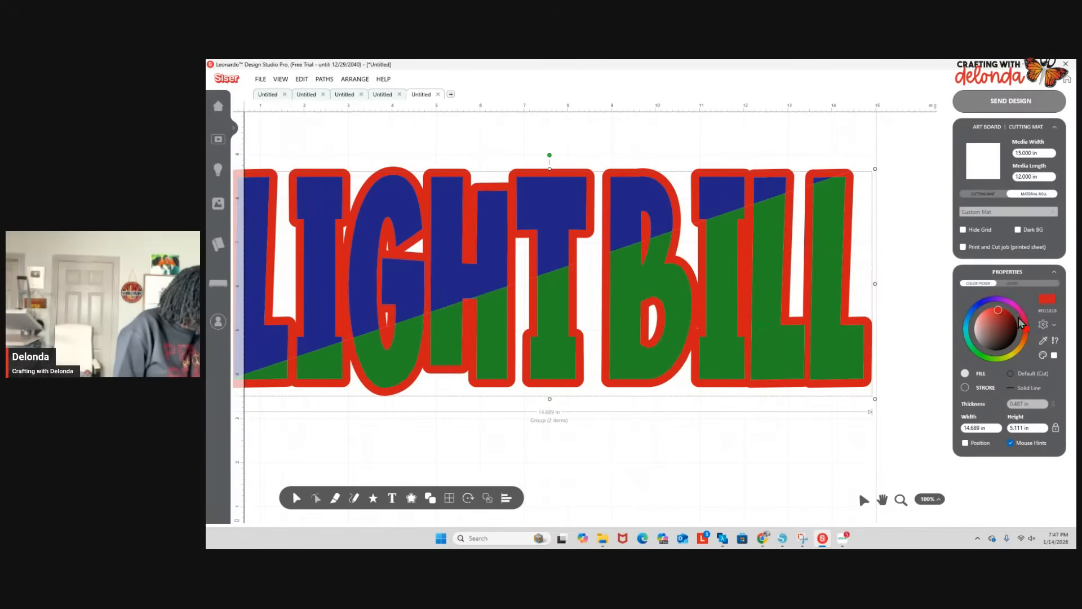
mouse_move(1028, 327)
mouse_down()
mouse_move(1014, 302)
mouse_move(982, 304)
mouse_move(971, 335)
mouse_move(988, 354)
mouse_move(1024, 343)
mouse_up()
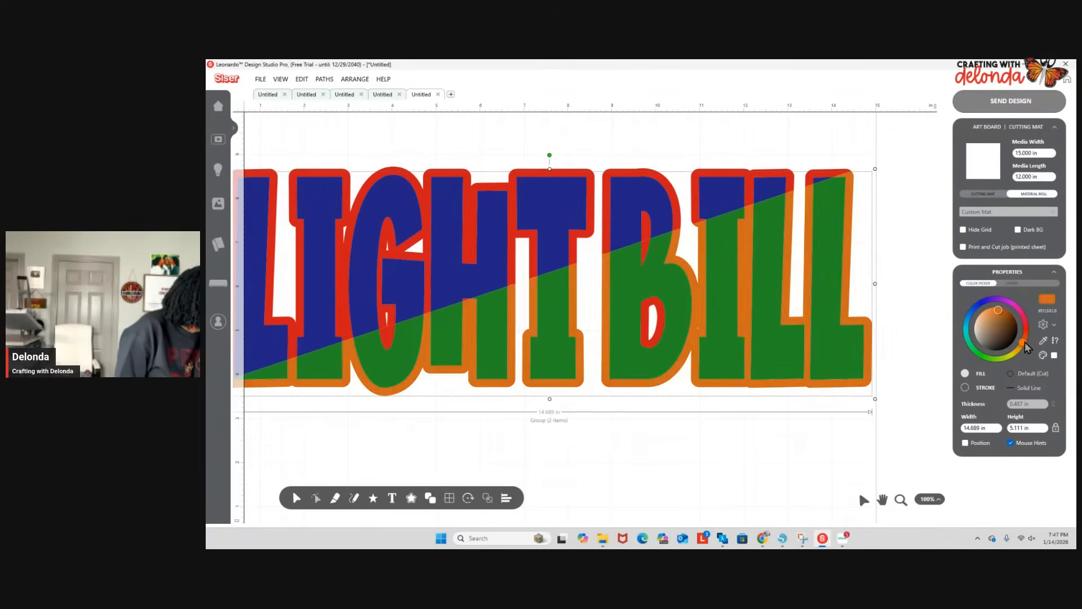
click(1047, 301)
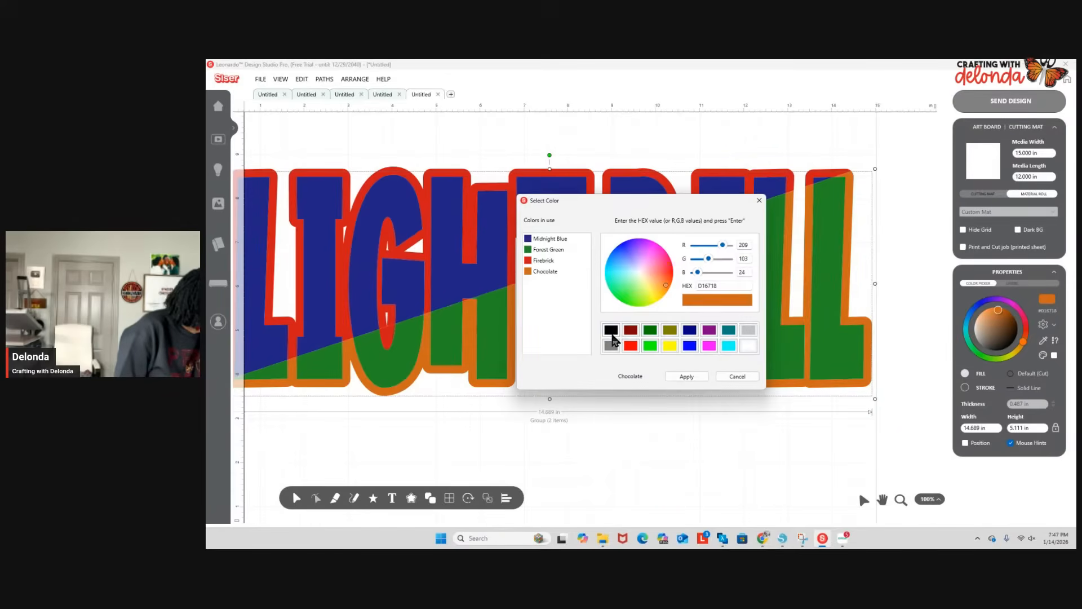
click(613, 332)
click(693, 375)
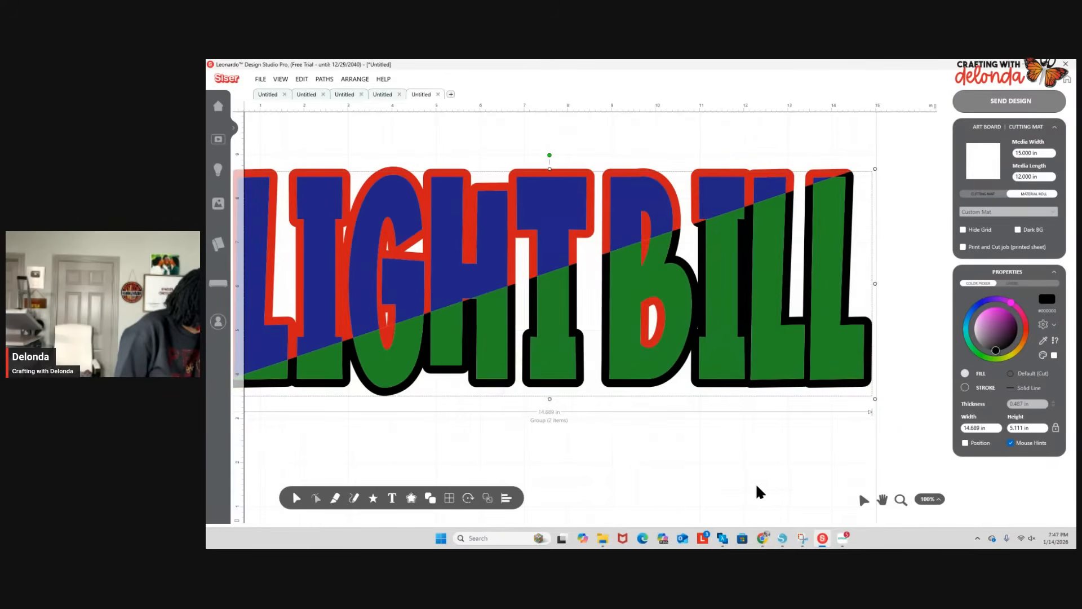
click(655, 337)
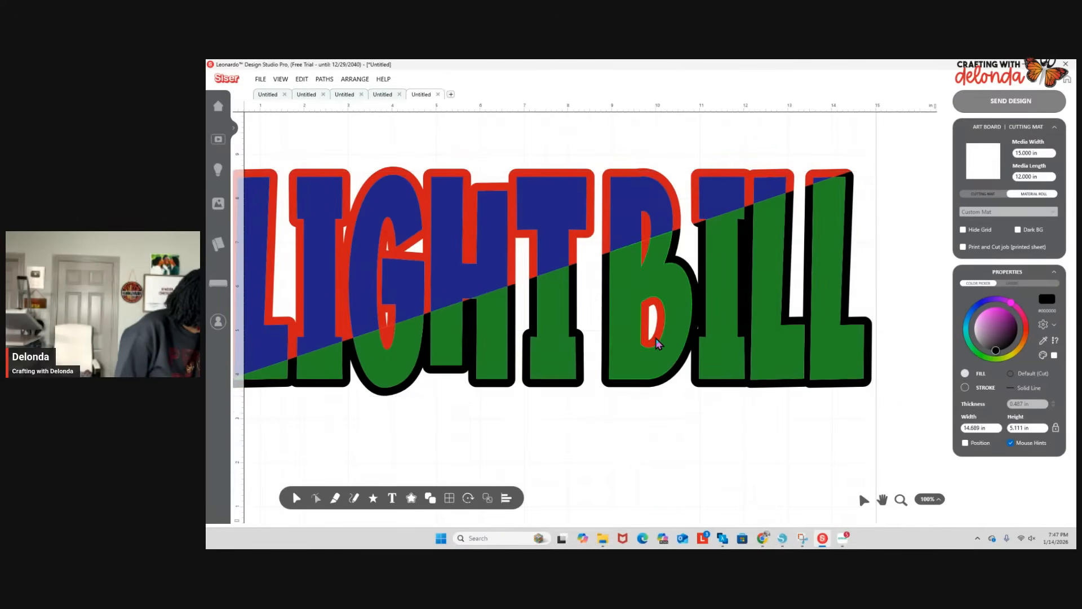
Recolor the red contour piece inside the lower opening of the B black and deselect it.
click(1013, 284)
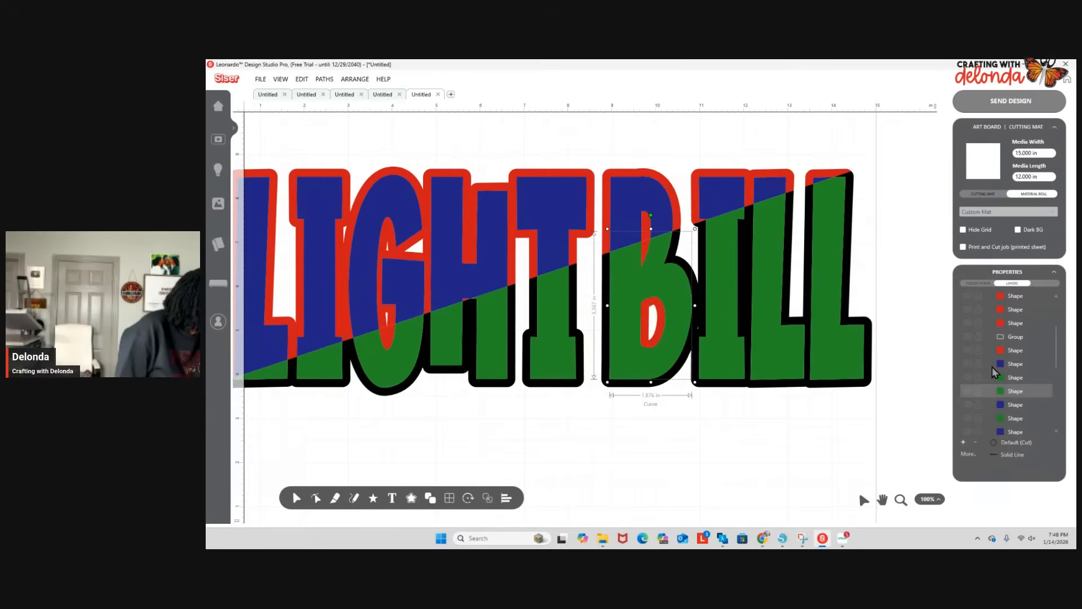
click(658, 330)
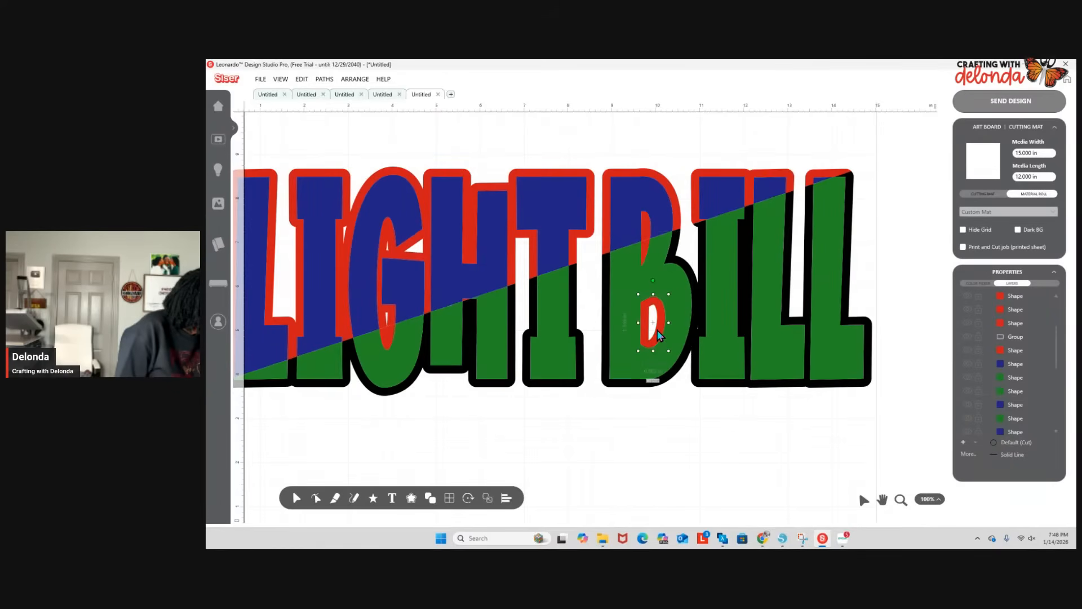
click(977, 283)
click(1049, 302)
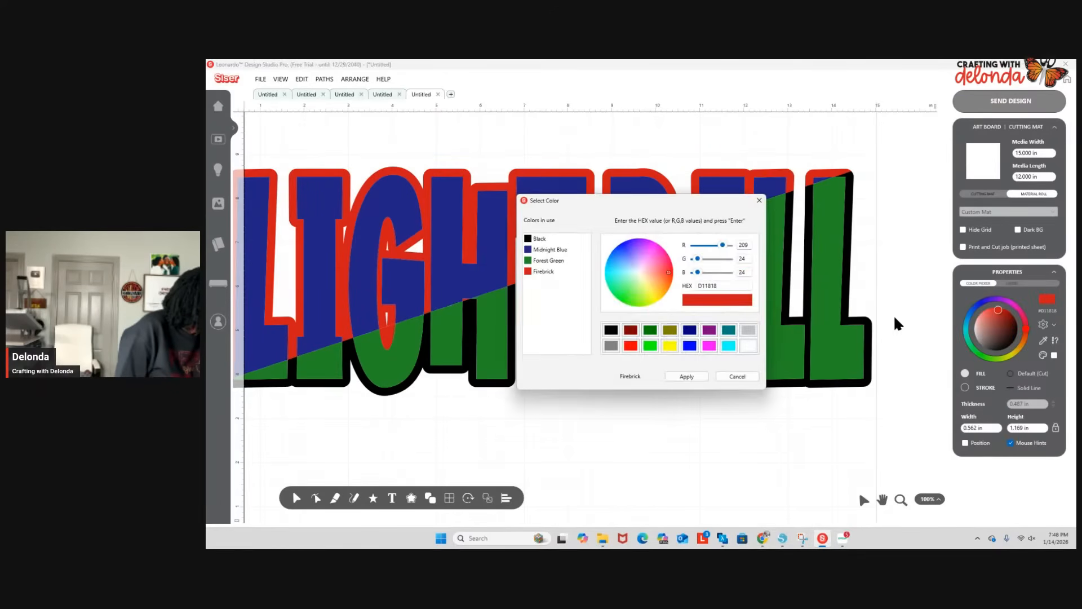
click(610, 336)
click(698, 377)
click(682, 456)
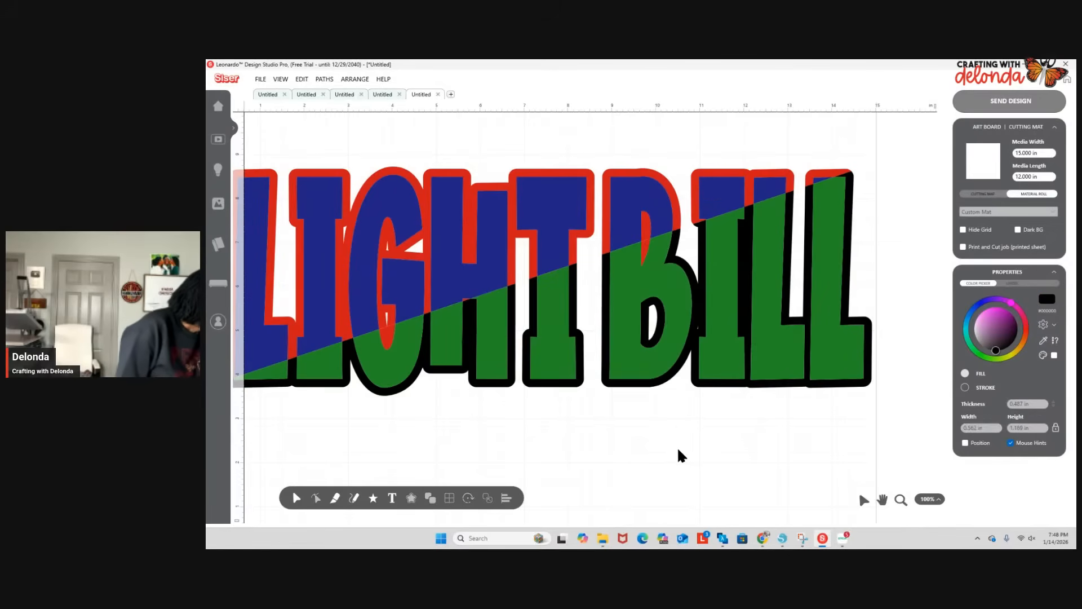
Recolor the red contour piece inside the lower part of the G black.
click(388, 343)
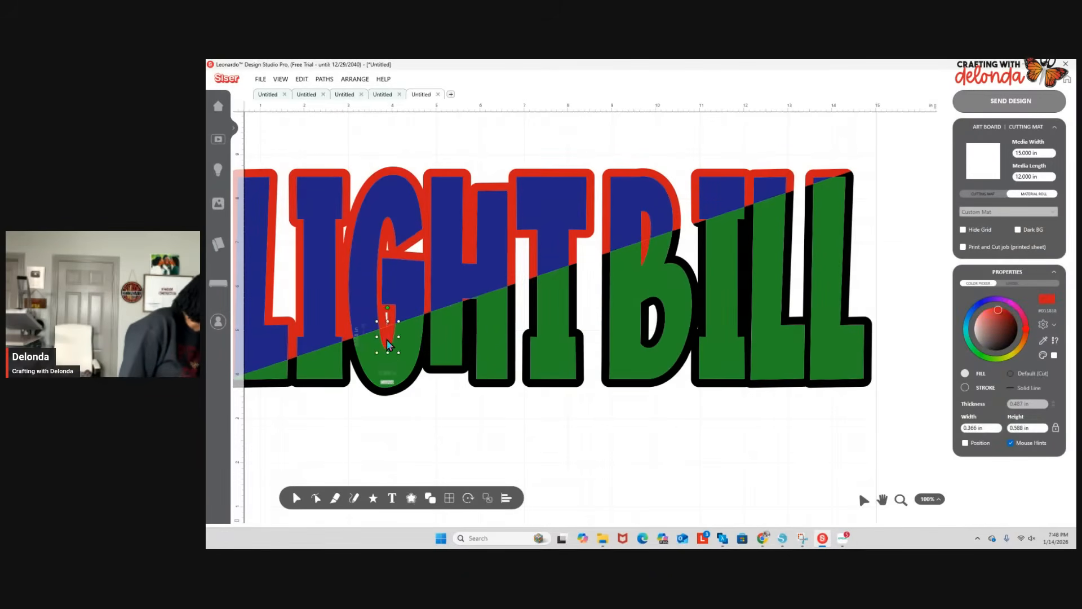
click(1047, 300)
click(610, 331)
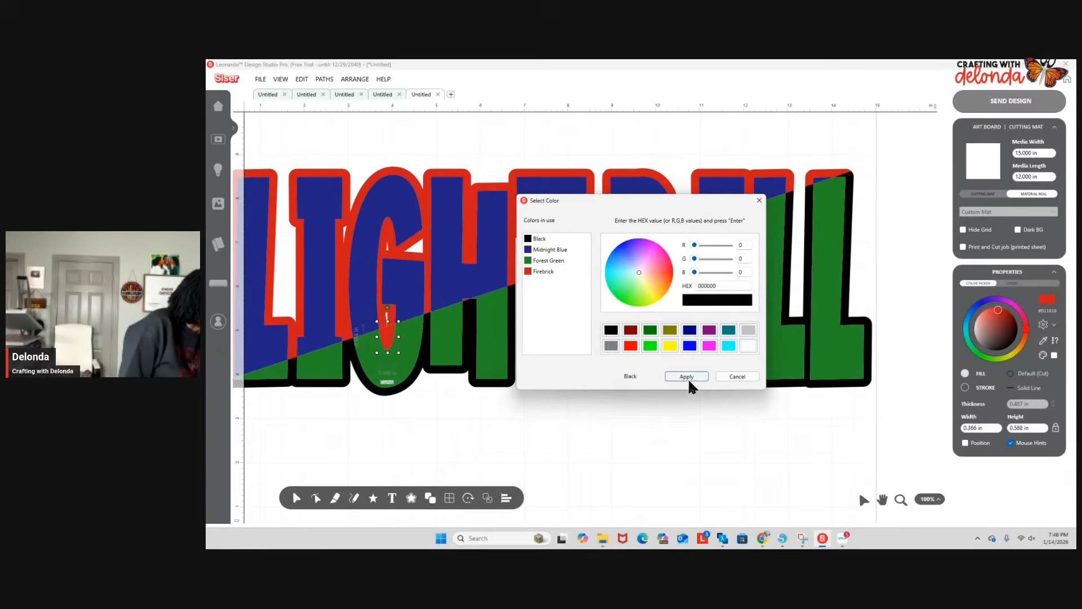
click(687, 377)
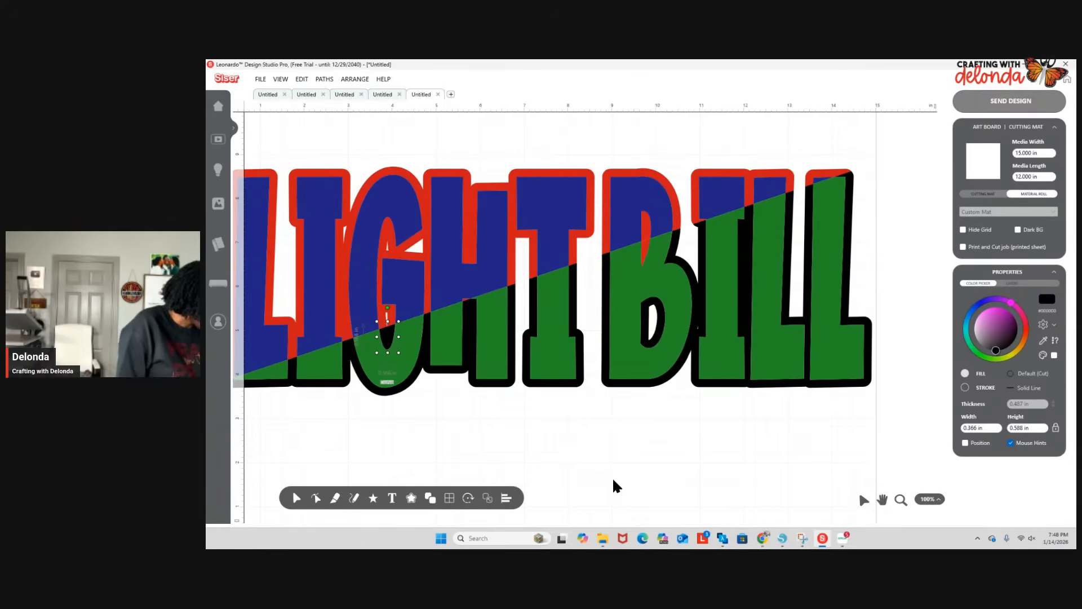
Recolor the small red contour piece at the diagonal cut inside the upper opening of the B black.
scroll(614, 487, down, 2)
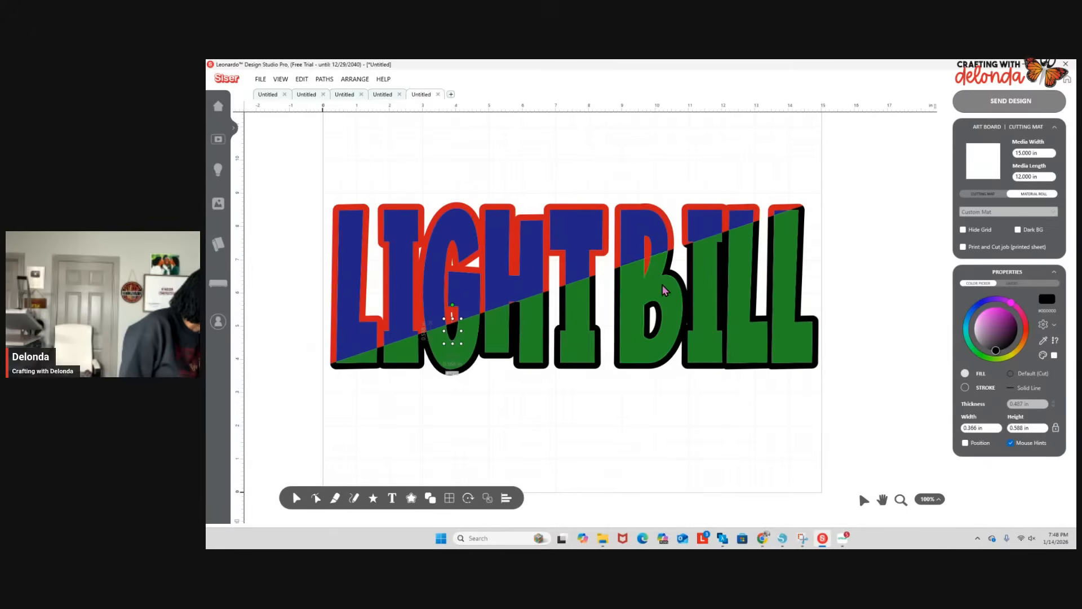
click(647, 265)
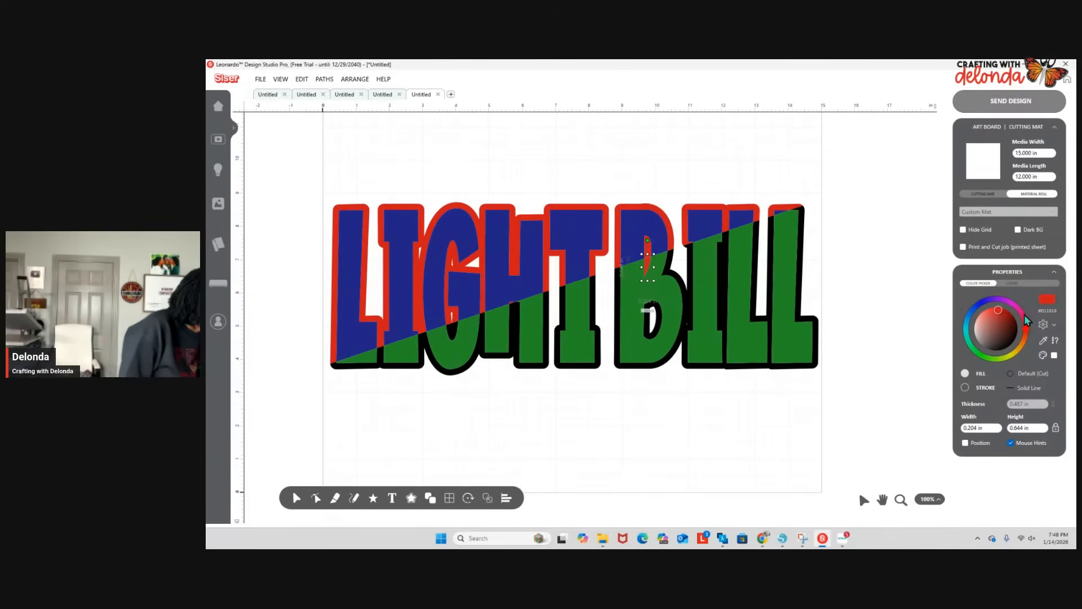
click(1047, 299)
click(615, 333)
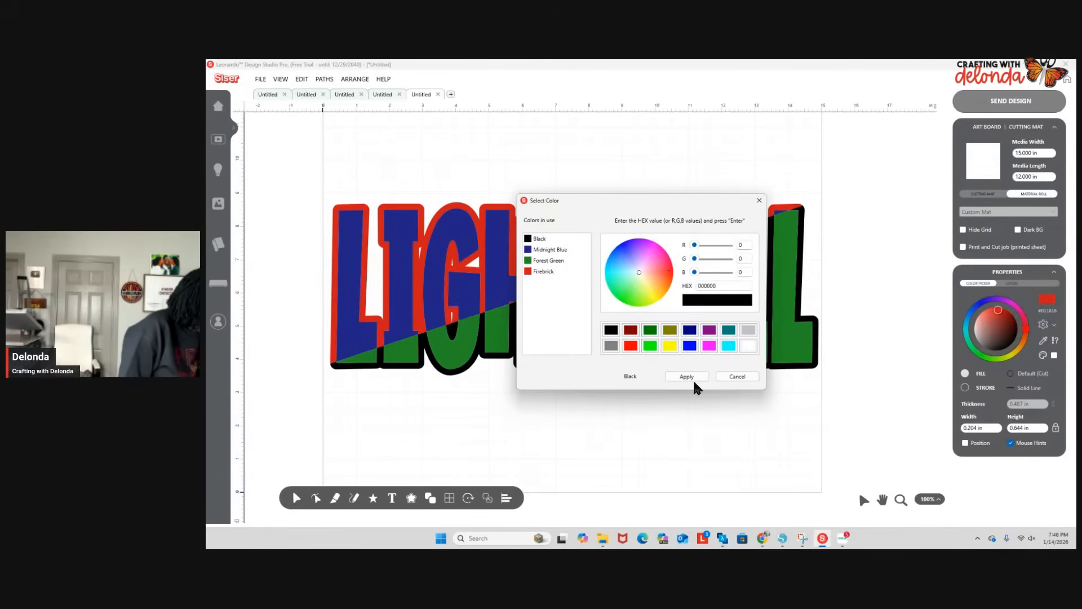
click(691, 377)
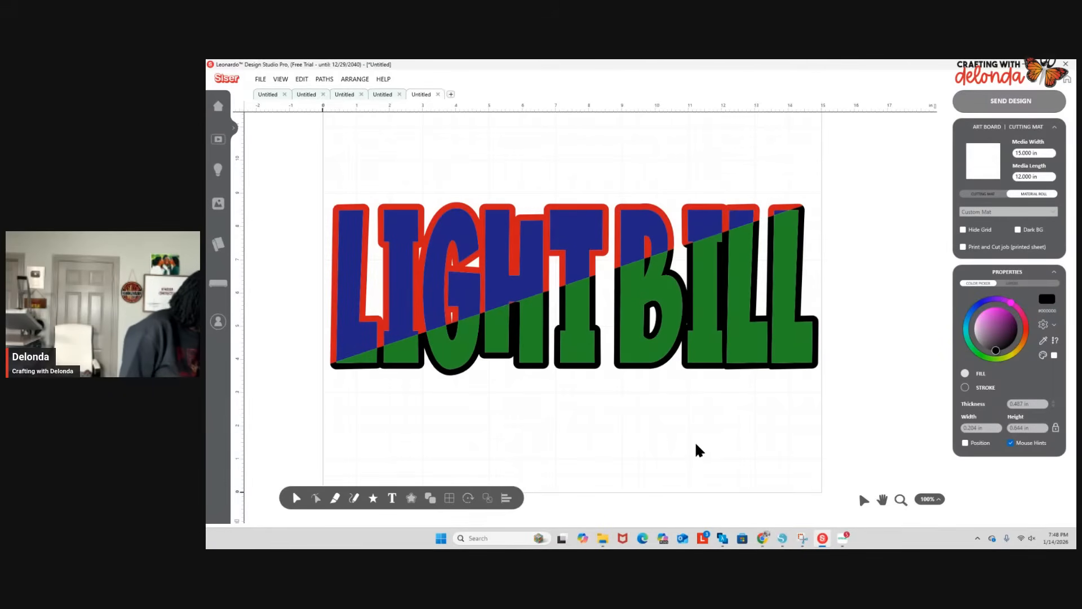
Try deleting the black contour piece inside the lower G, restore it, and deselect.
click(454, 337)
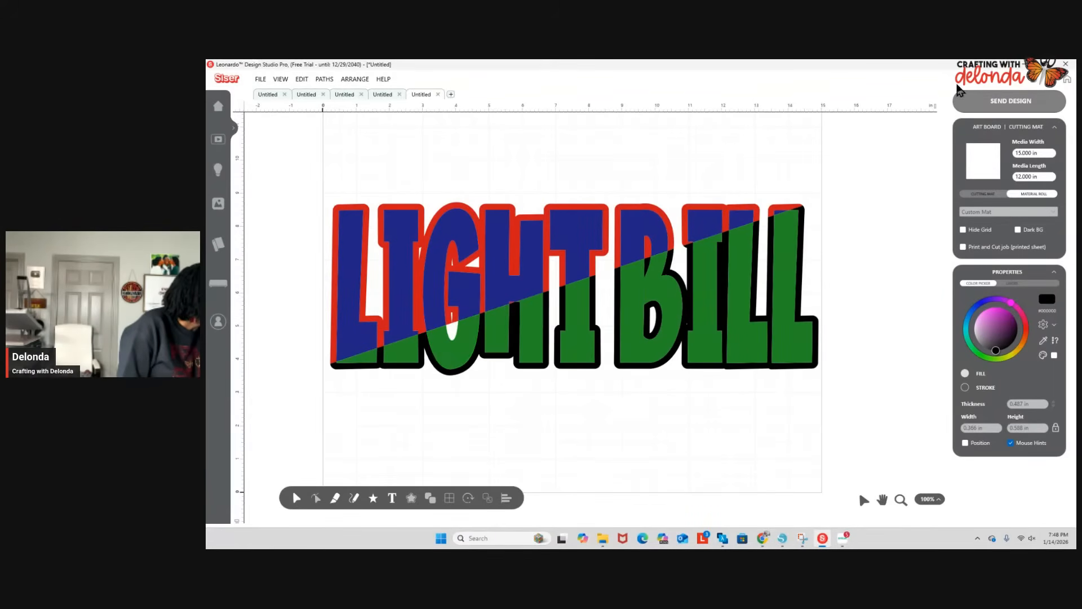
click(450, 338)
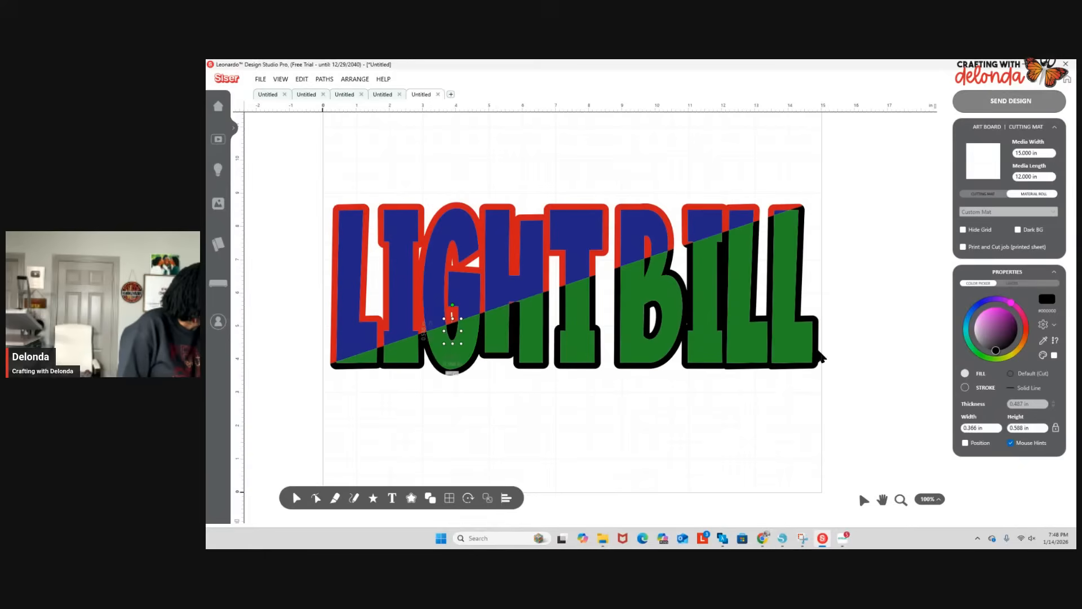
click(663, 427)
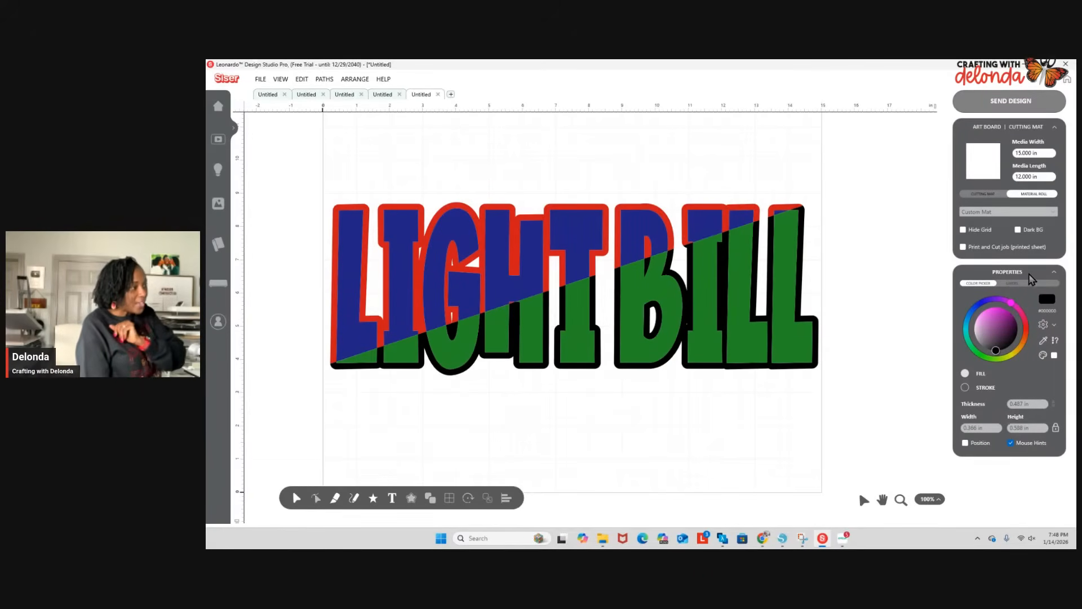
Select all Black shapes by color and group them.
click(1018, 283)
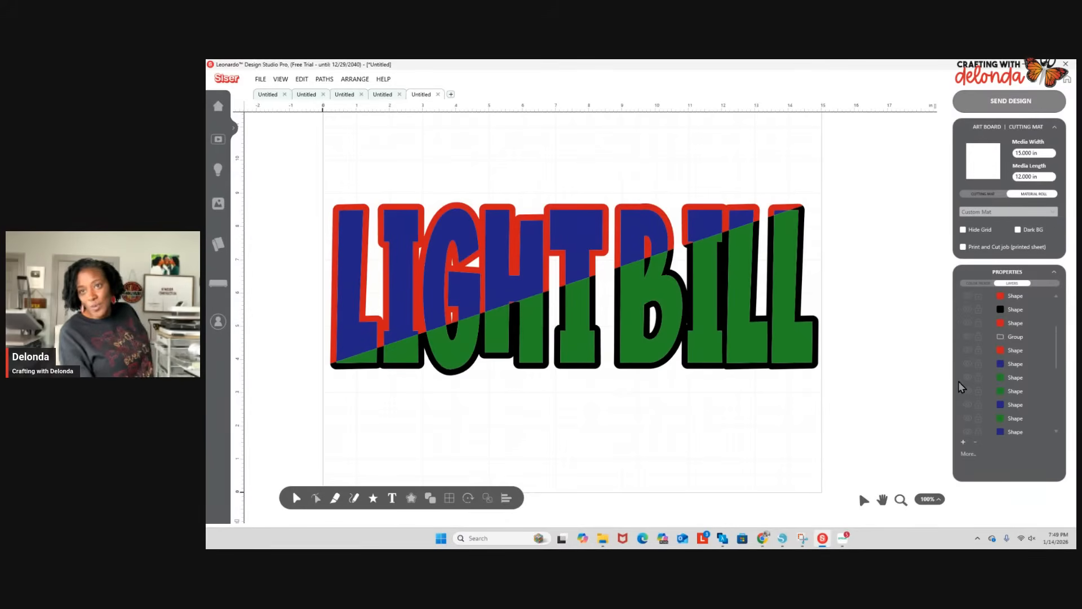
click(968, 454)
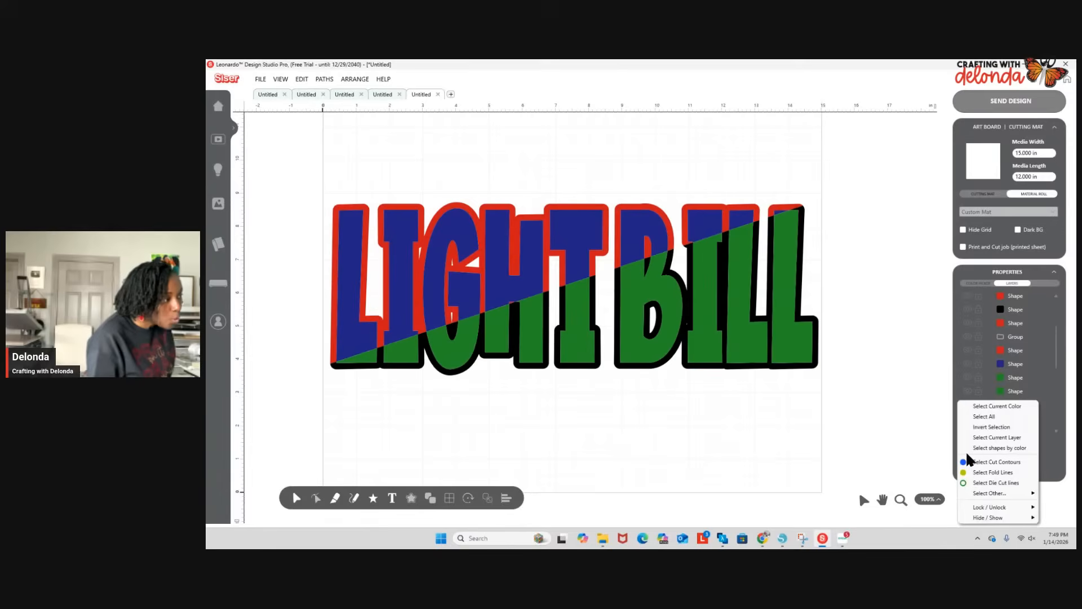
click(1000, 448)
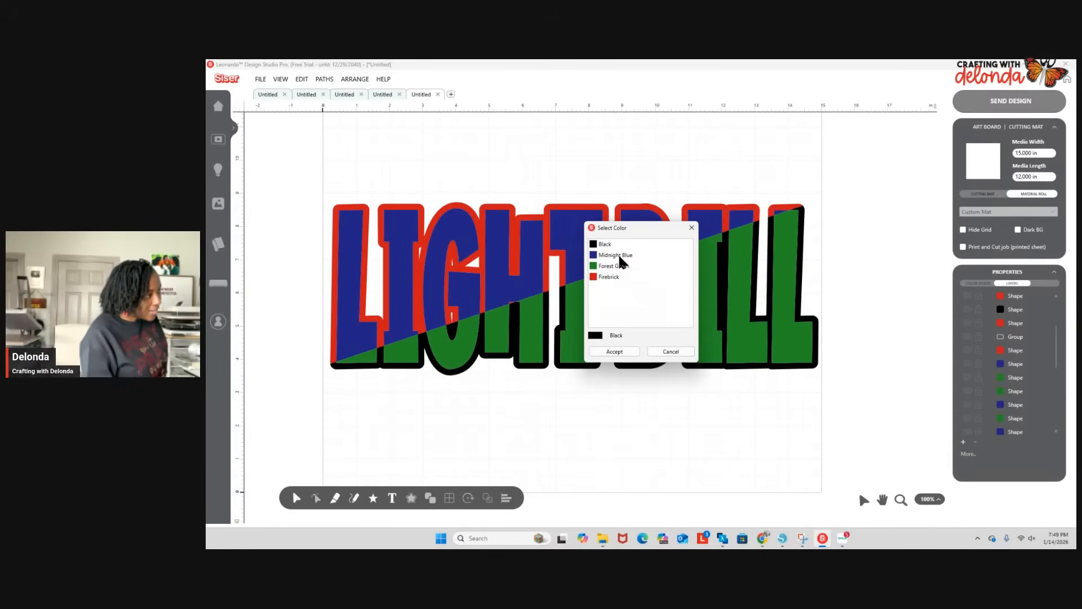
click(602, 245)
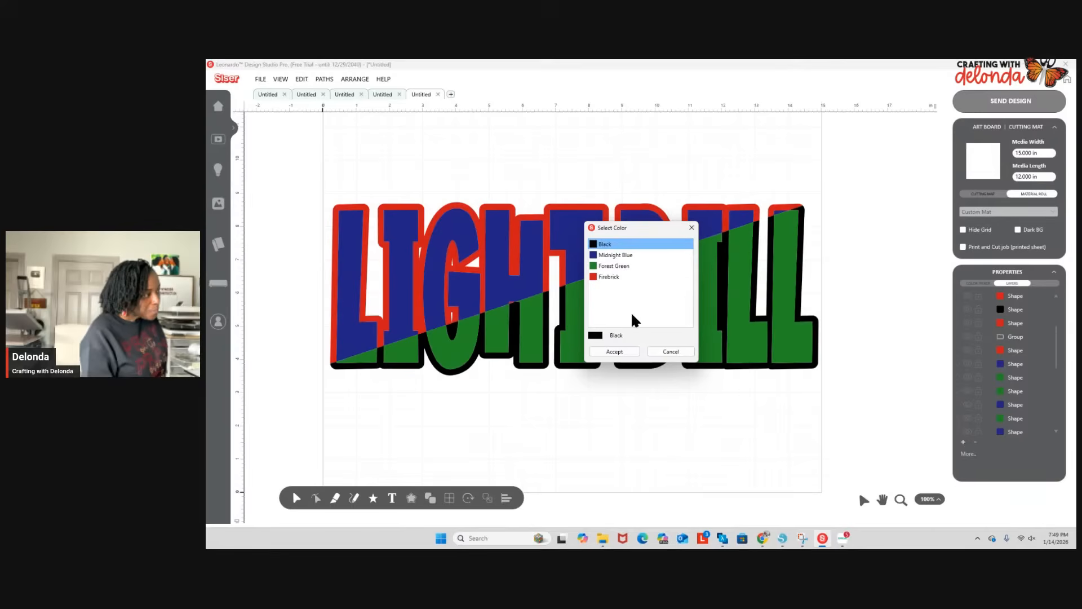
click(622, 351)
right_click(661, 431)
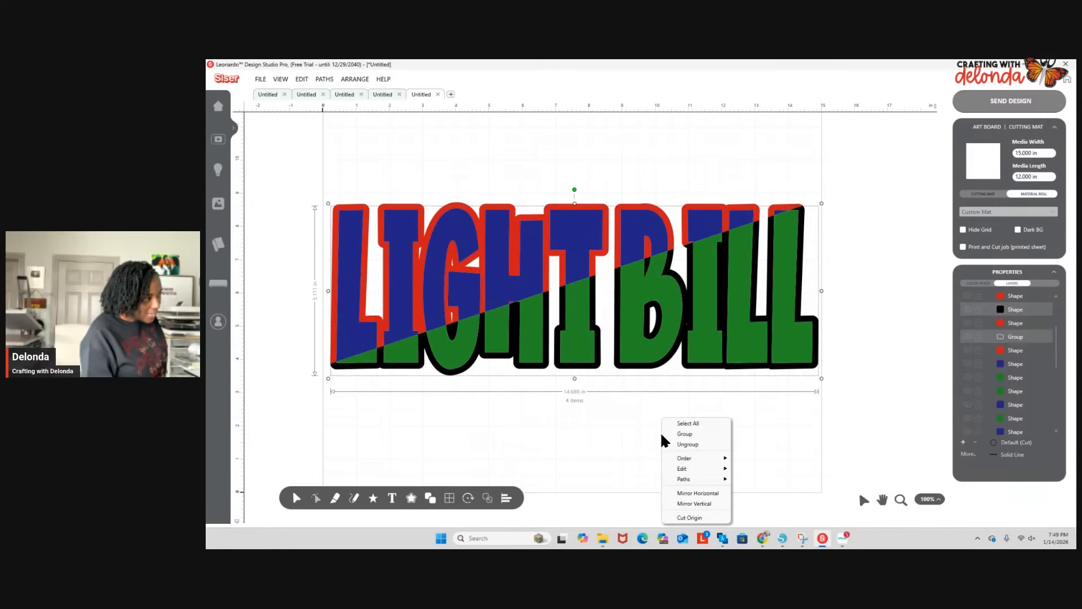
click(694, 440)
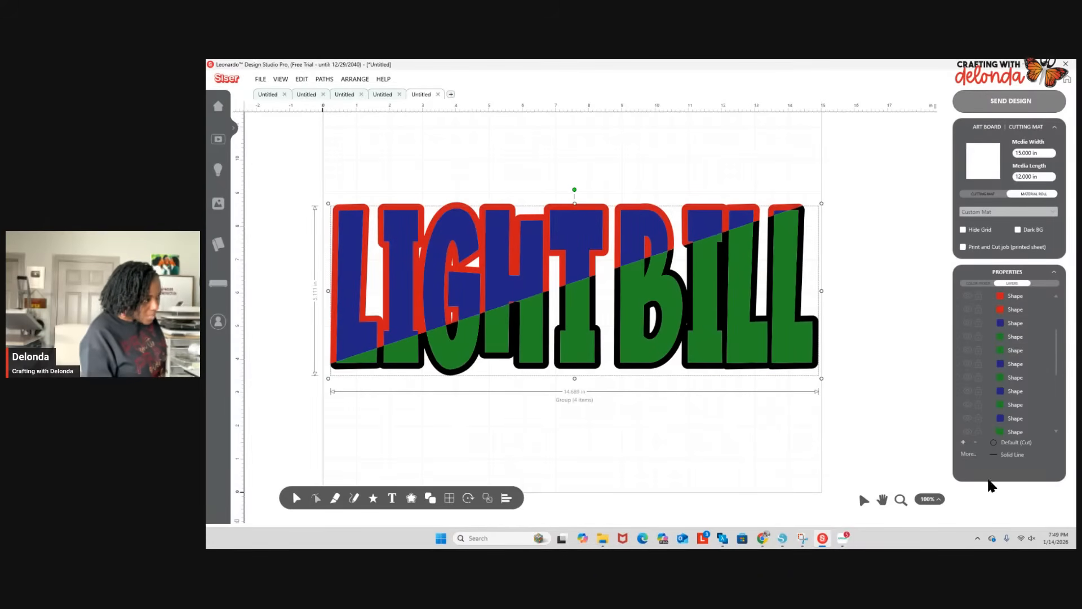
Select all Midnight Blue shapes by color and group them.
click(971, 454)
click(1006, 451)
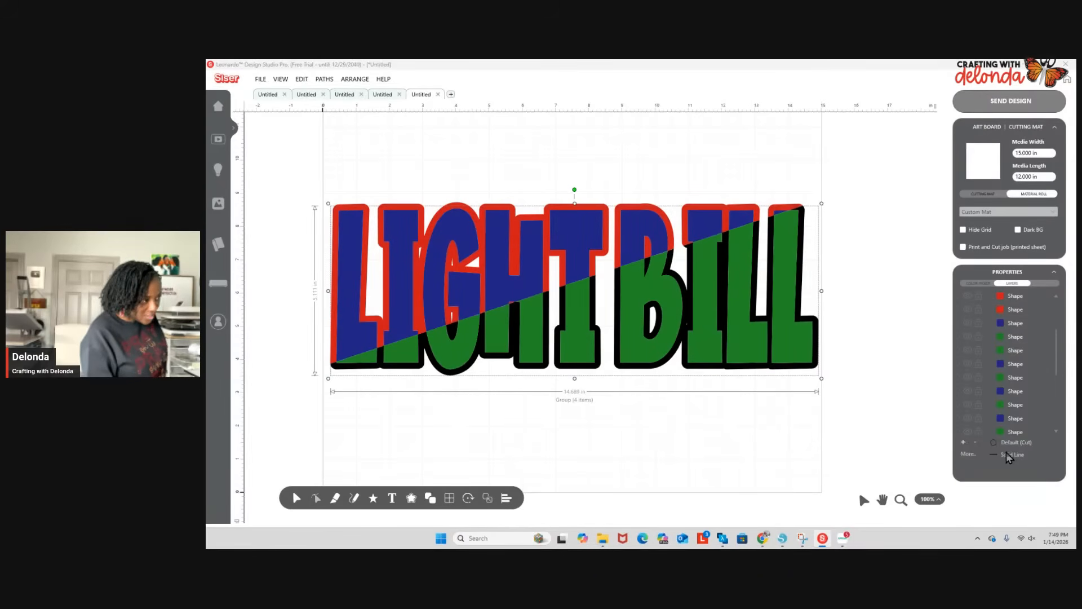
click(608, 255)
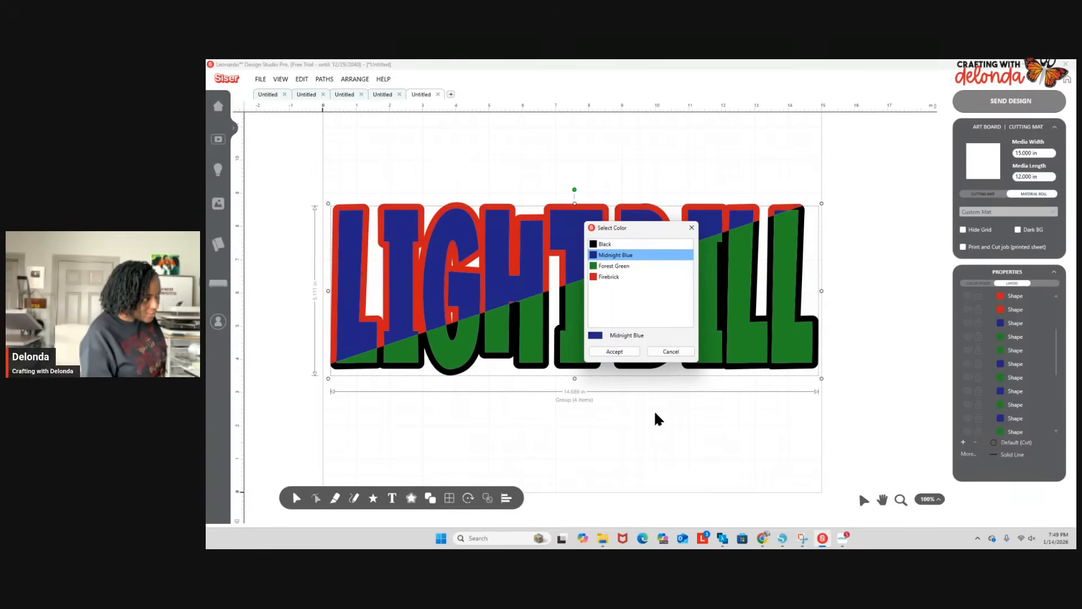
click(632, 354)
right_click(642, 414)
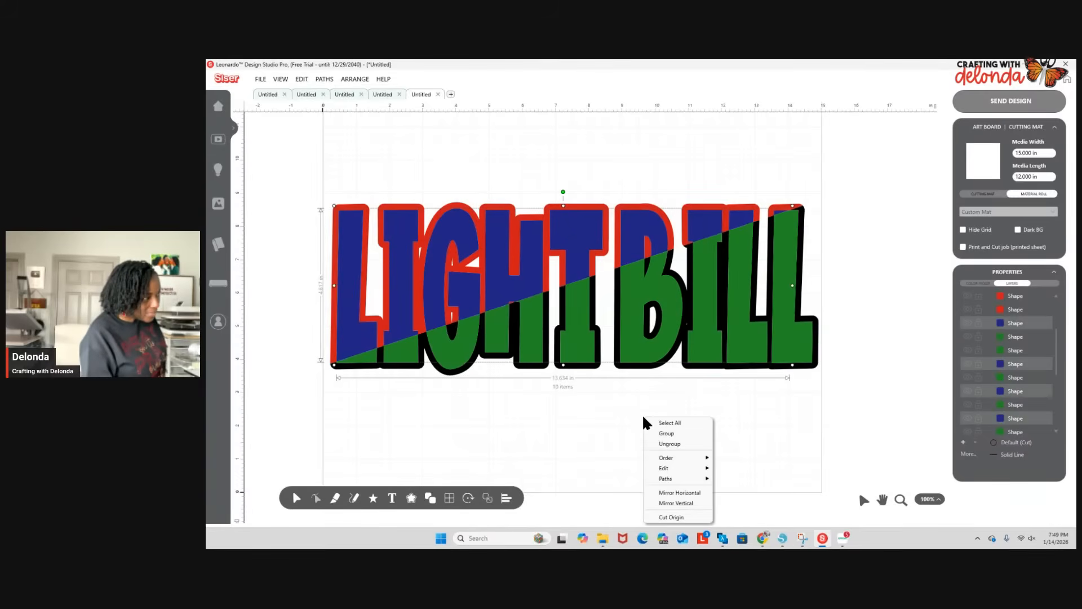
click(673, 438)
Select all Forest Green shapes by color and group them.
click(969, 454)
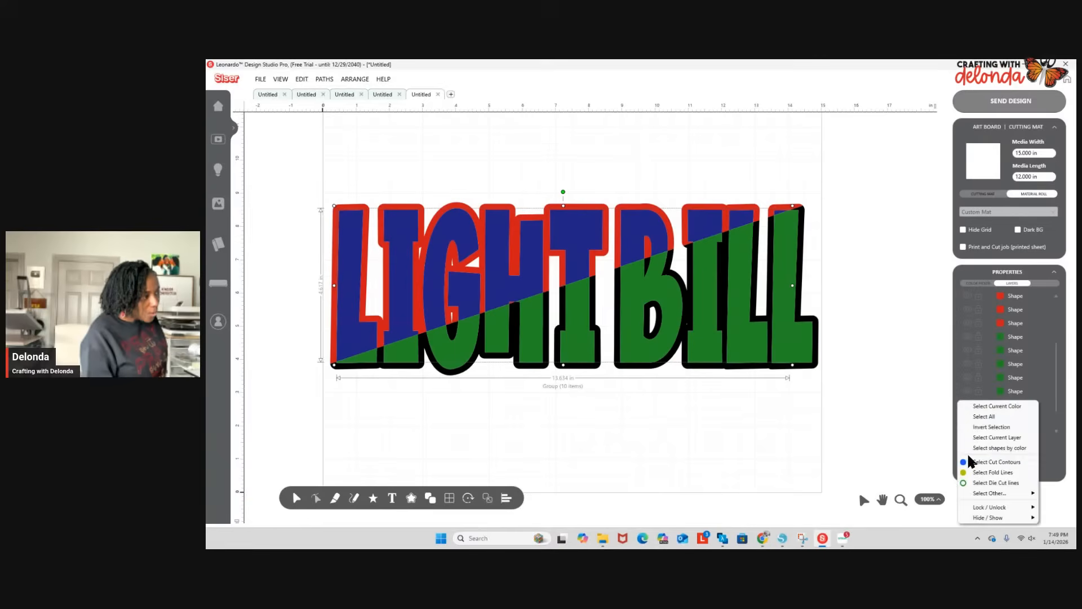
click(1008, 449)
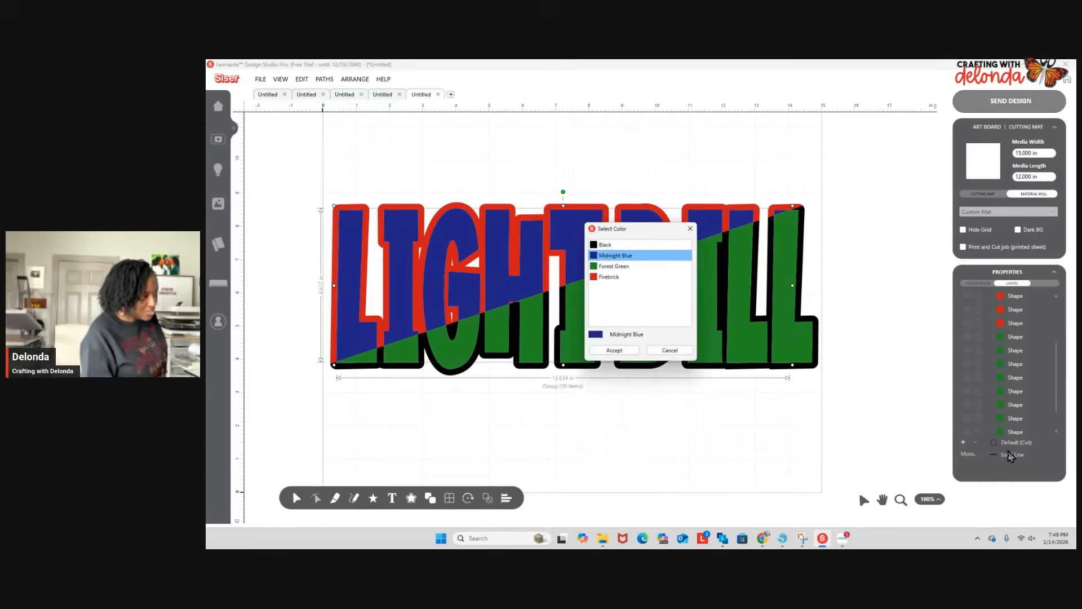
click(613, 267)
click(630, 353)
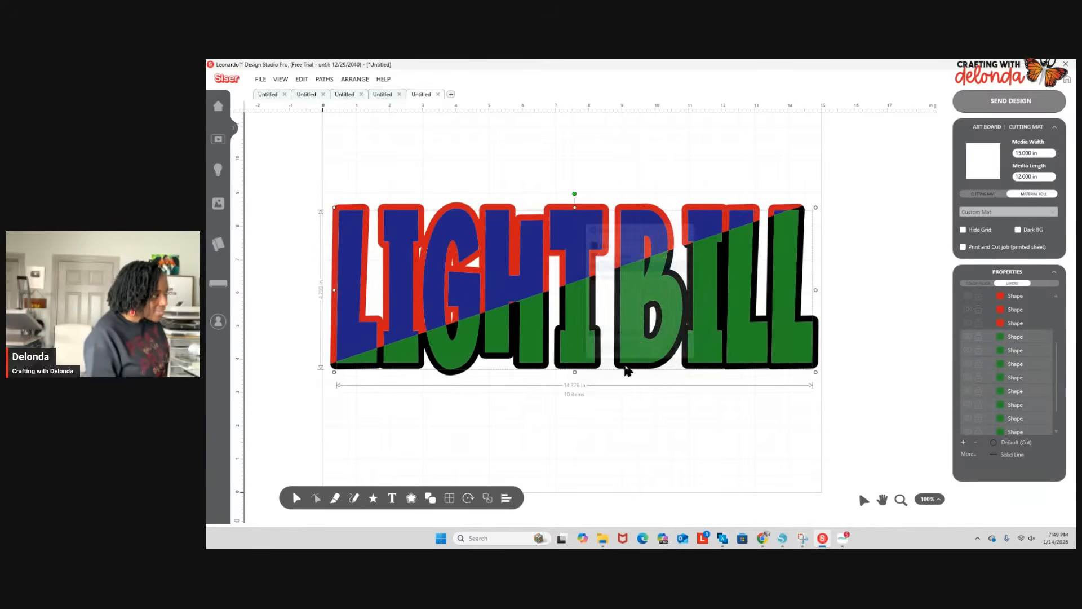
right_click(641, 419)
click(680, 442)
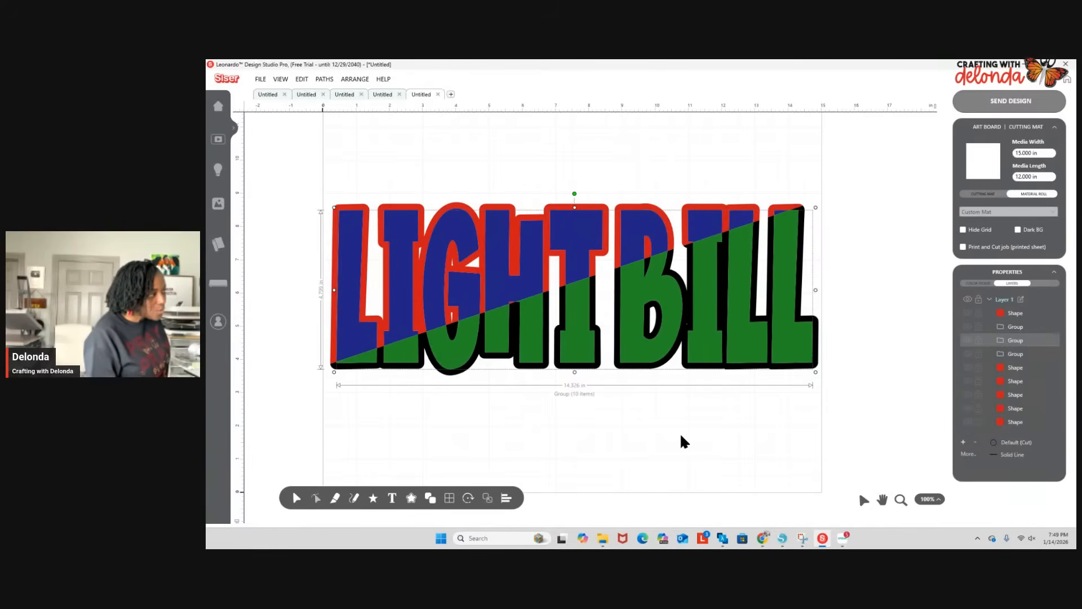
click(968, 455)
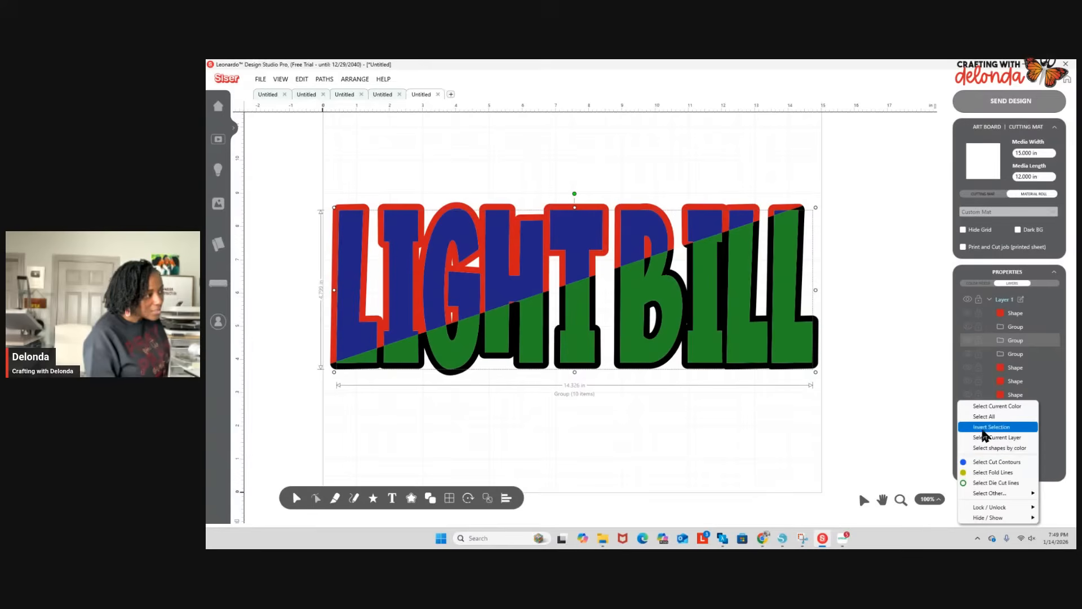
click(993, 447)
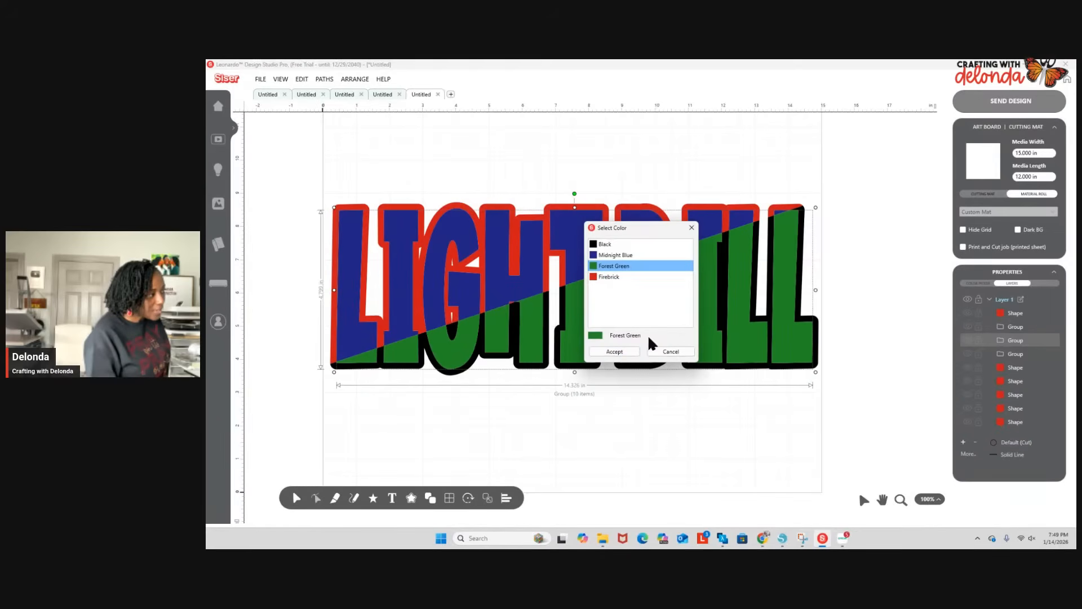
click(614, 352)
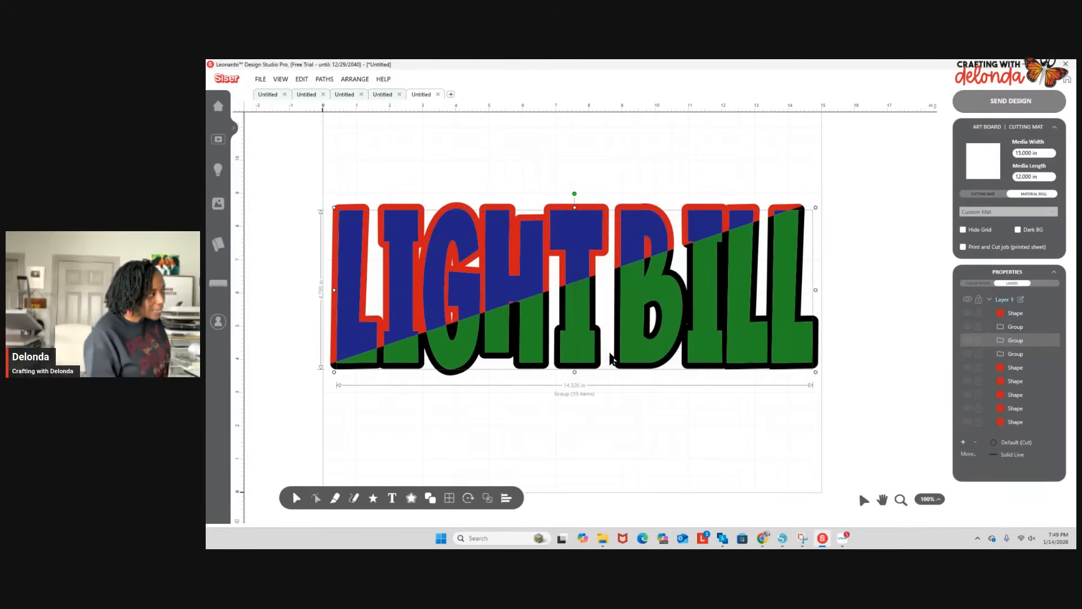
Select all Firebrick shapes by color, group them, and deselect.
click(968, 454)
click(972, 448)
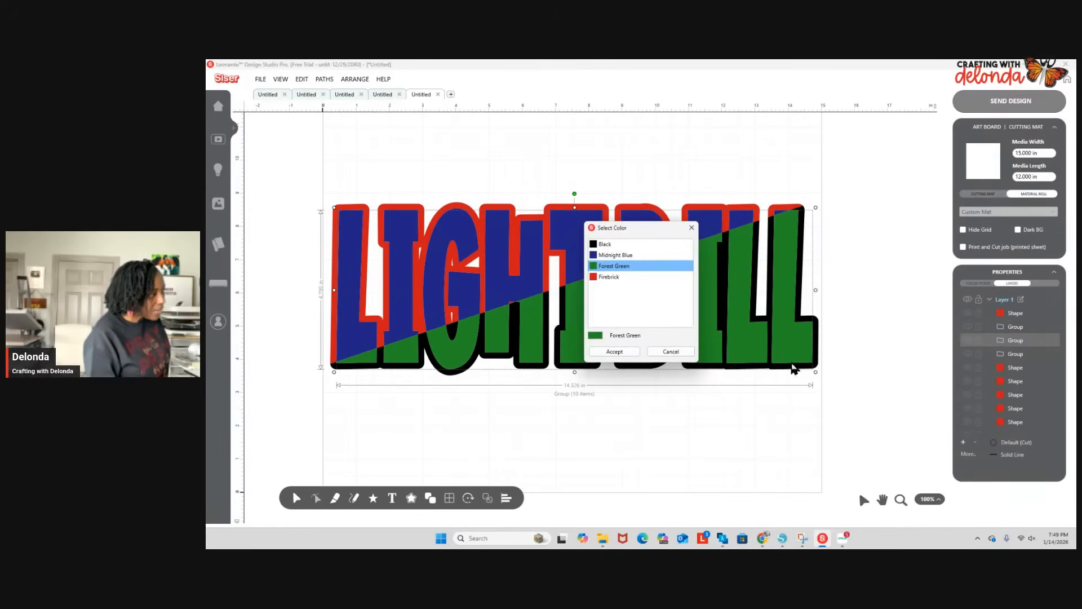
click(605, 277)
click(623, 353)
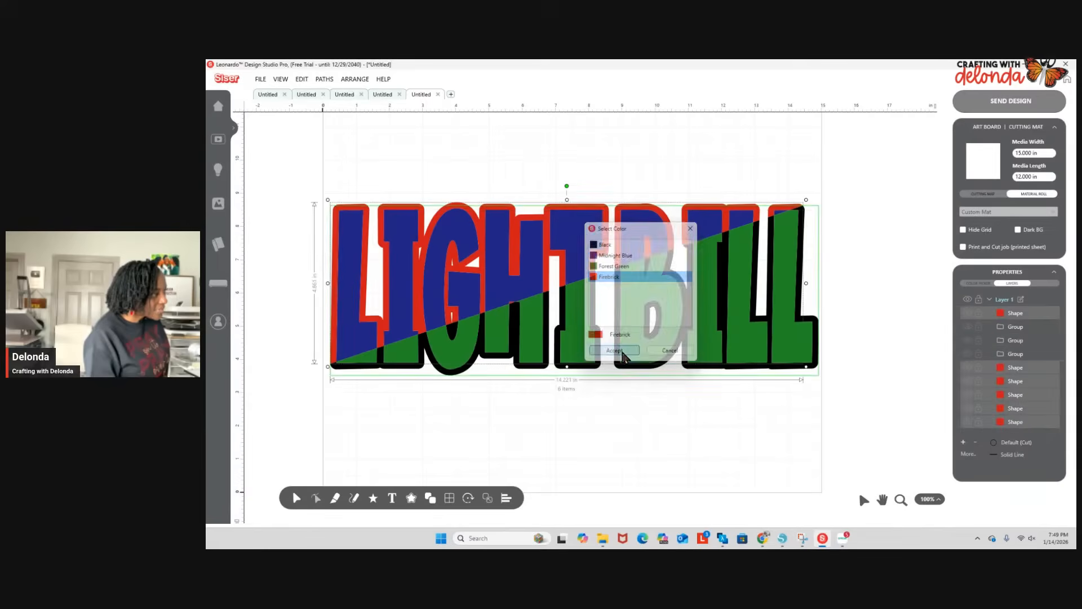
right_click(622, 437)
click(655, 437)
click(736, 450)
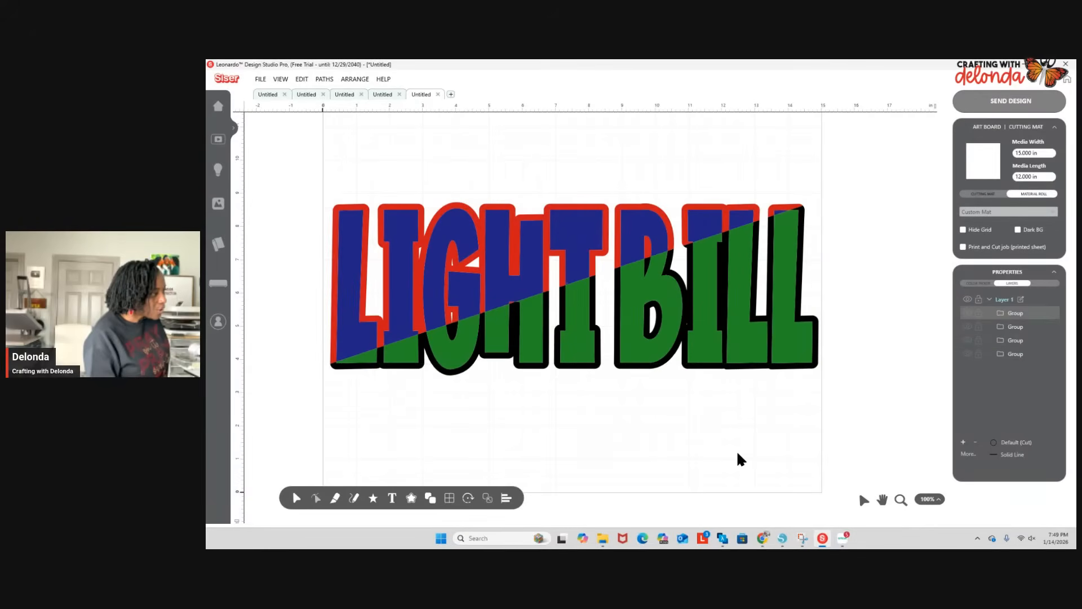
Pull the color groups apart, moving green below, black to the right, and blue up and left of the red contour.
drag(712, 352, 740, 482)
drag(812, 286, 1075, 239)
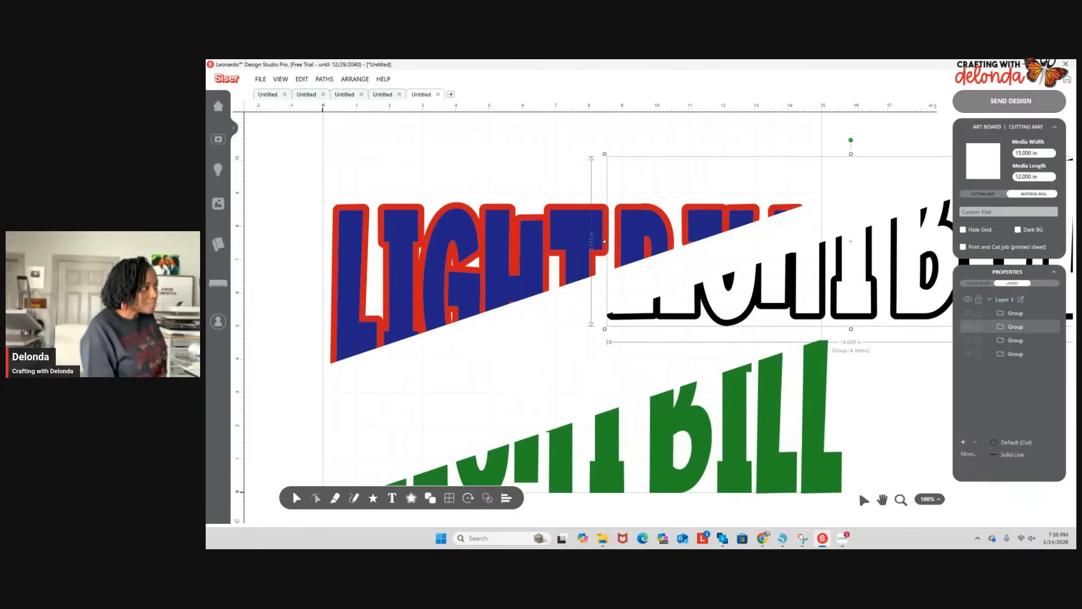
drag(525, 262, 432, 249)
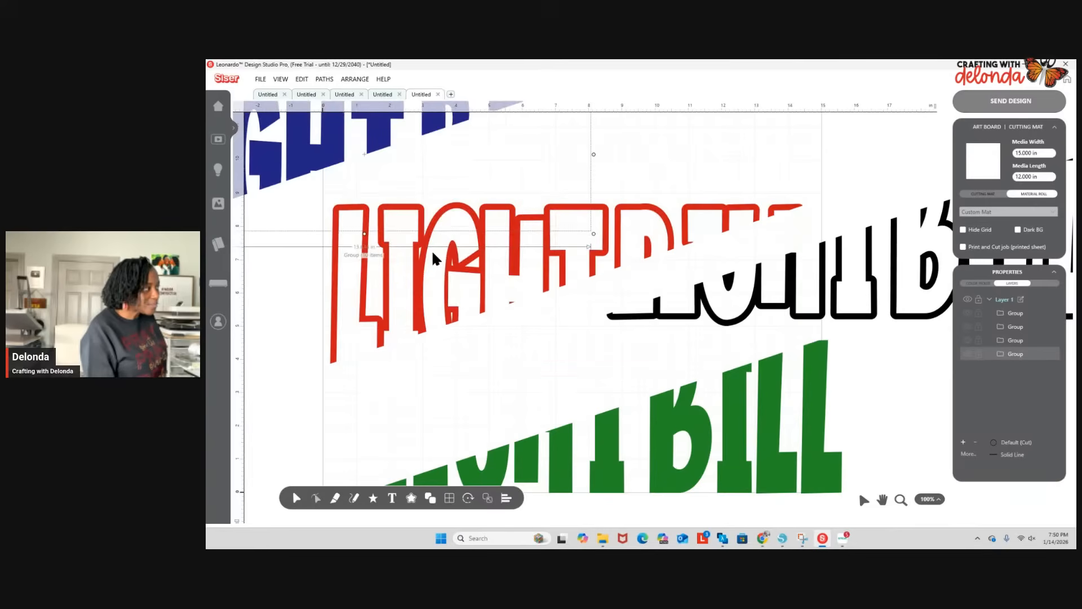
Move the red contour group up and to the right, and switch the artboard to the Standard Siser Mat (12in x 12in) cutting mat.
drag(628, 210, 715, 126)
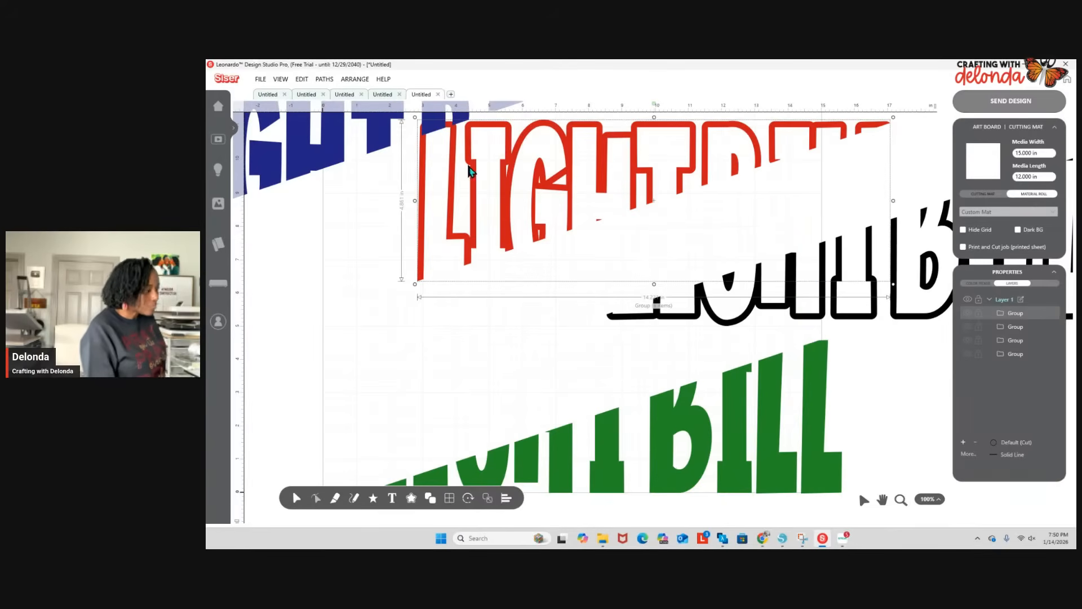
scroll(466, 169, down, 2)
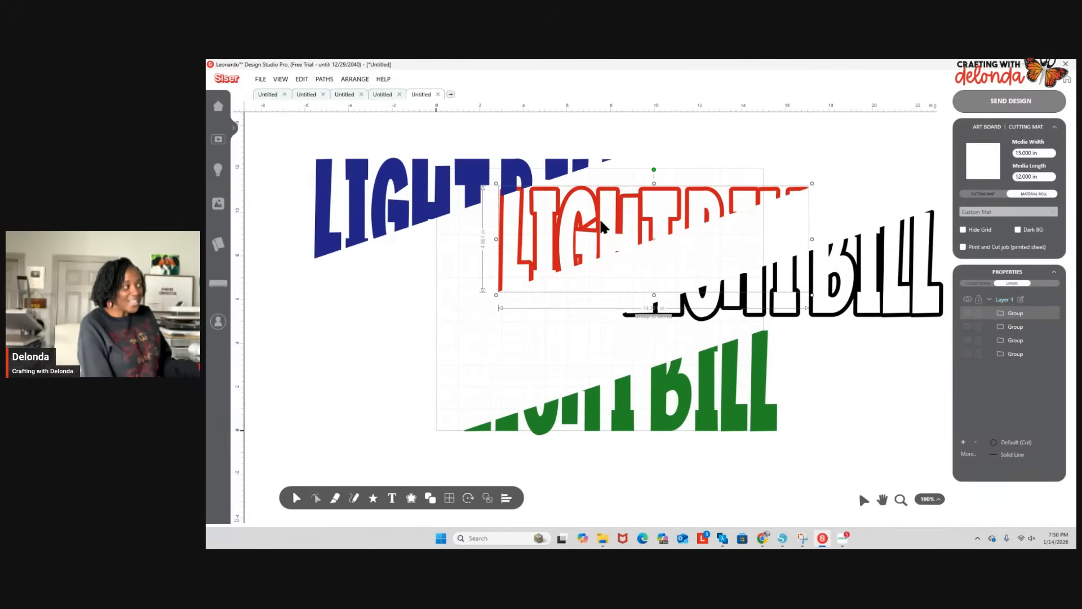
click(983, 193)
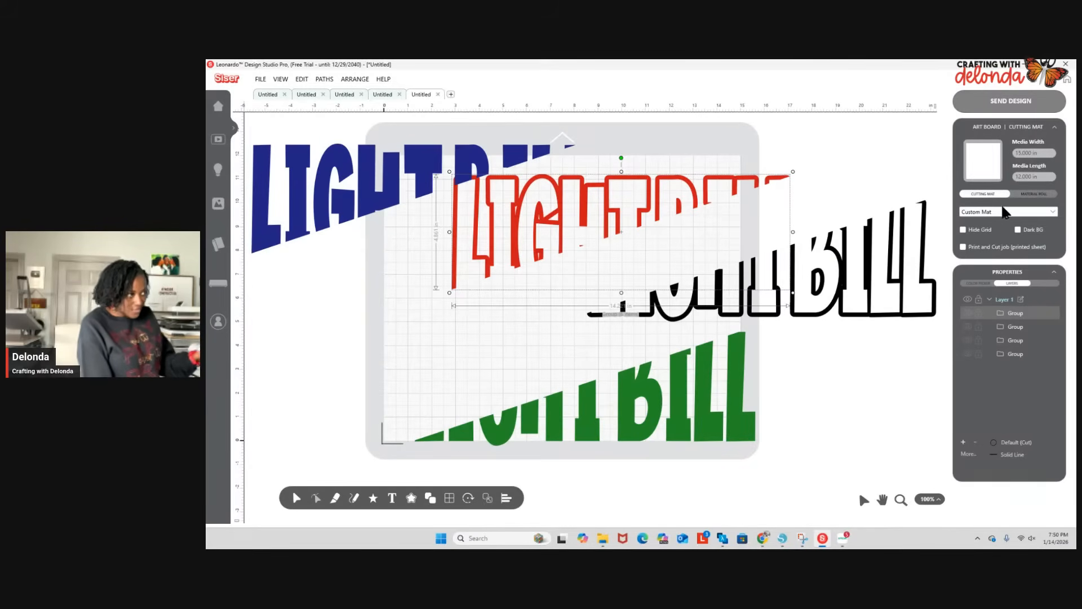
click(1039, 215)
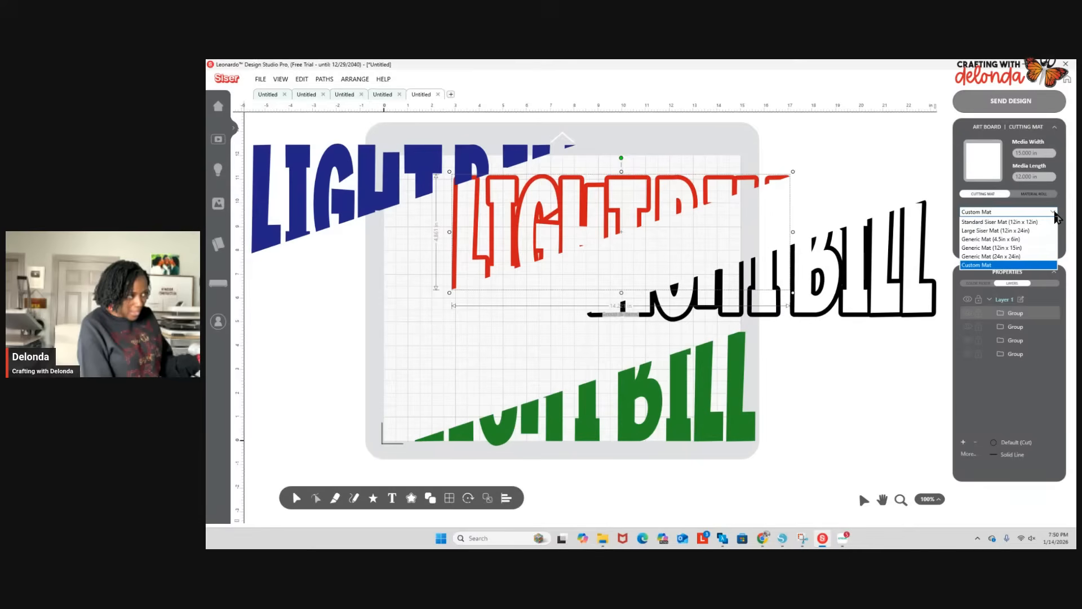
click(998, 223)
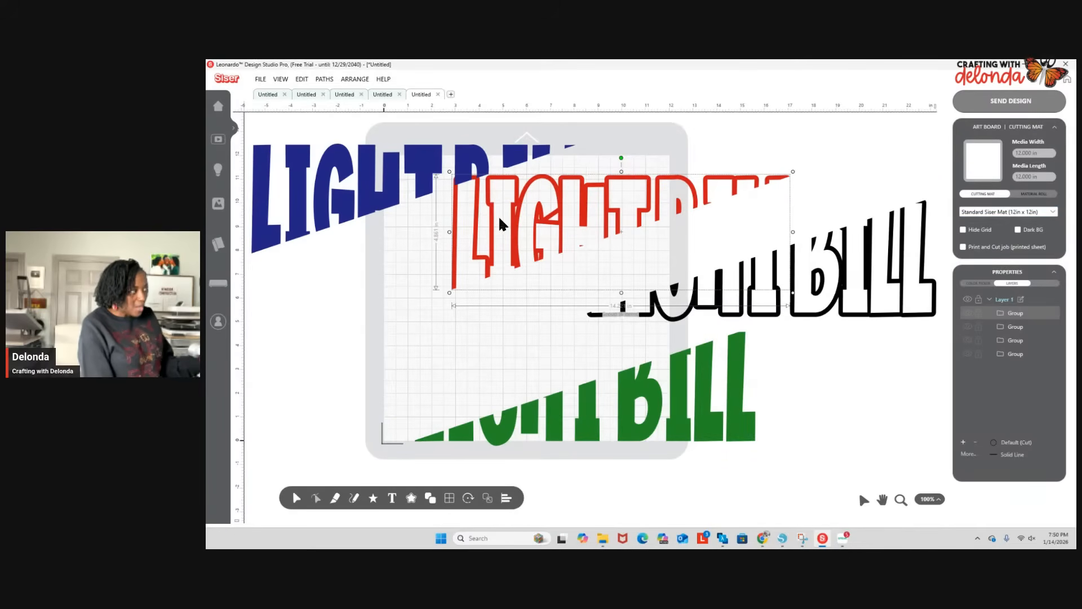
Move the red group down out of the way and place the blue group across the upper part of the cutting mat.
drag(490, 248, 601, 377)
click(441, 166)
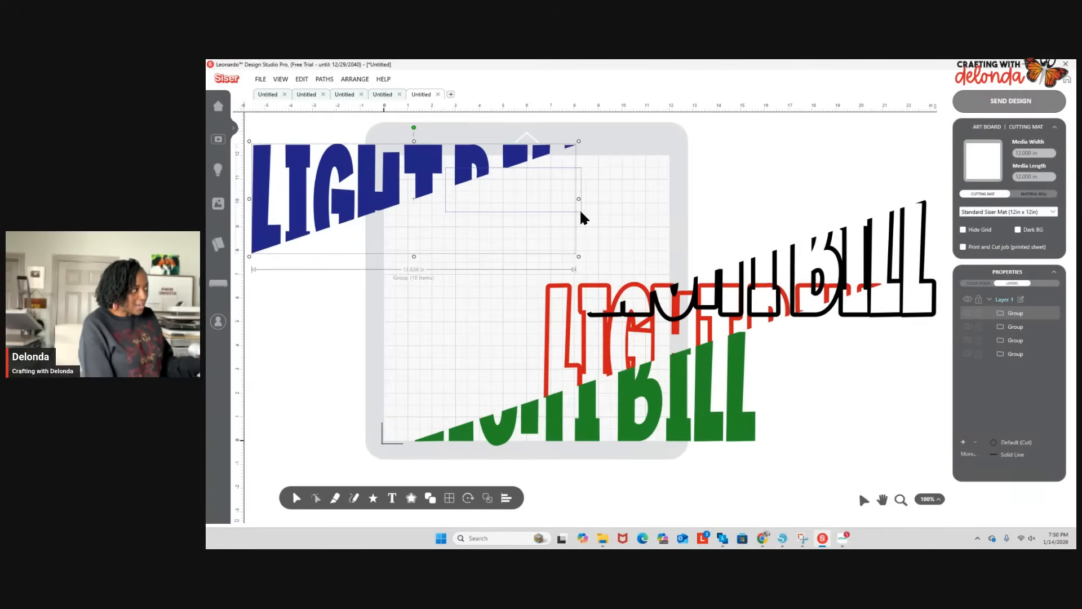
drag(416, 200, 554, 220)
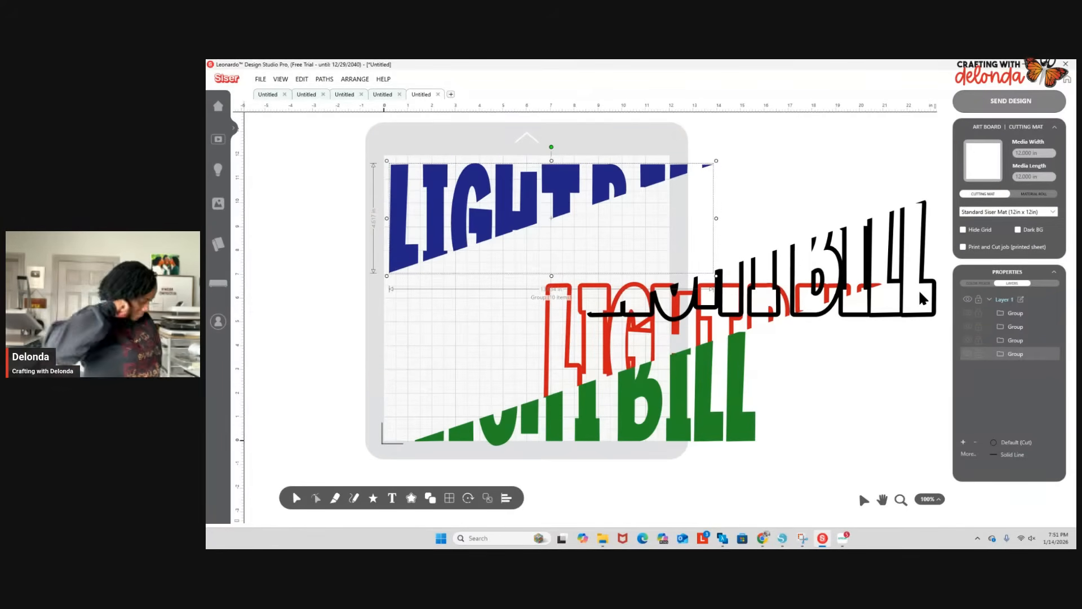
Create a new blank document and enter ROCKETS as the content of a new text object.
click(450, 94)
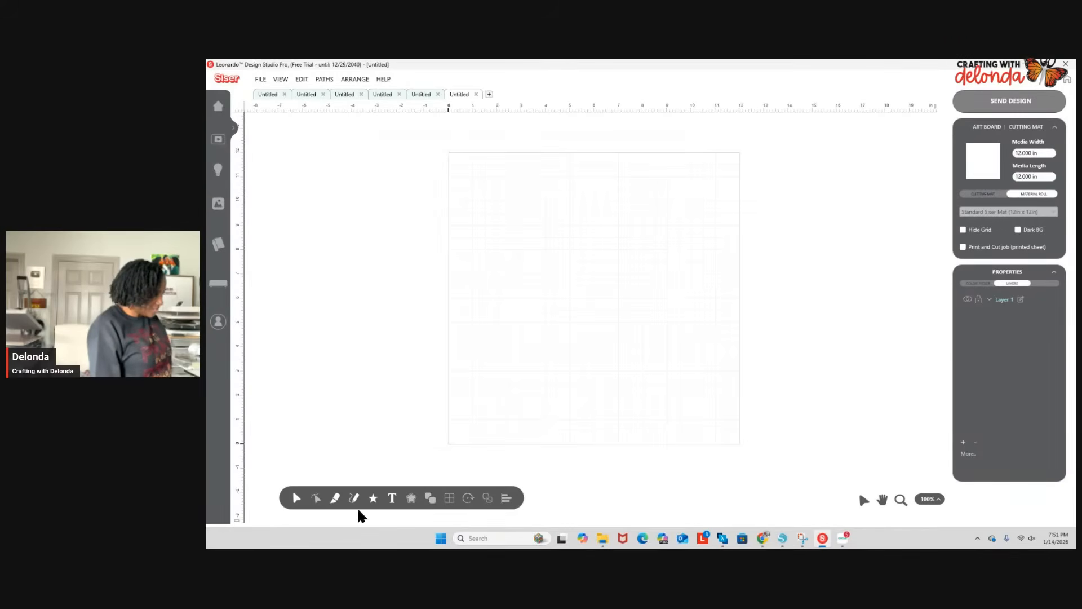
click(392, 498)
click(690, 203)
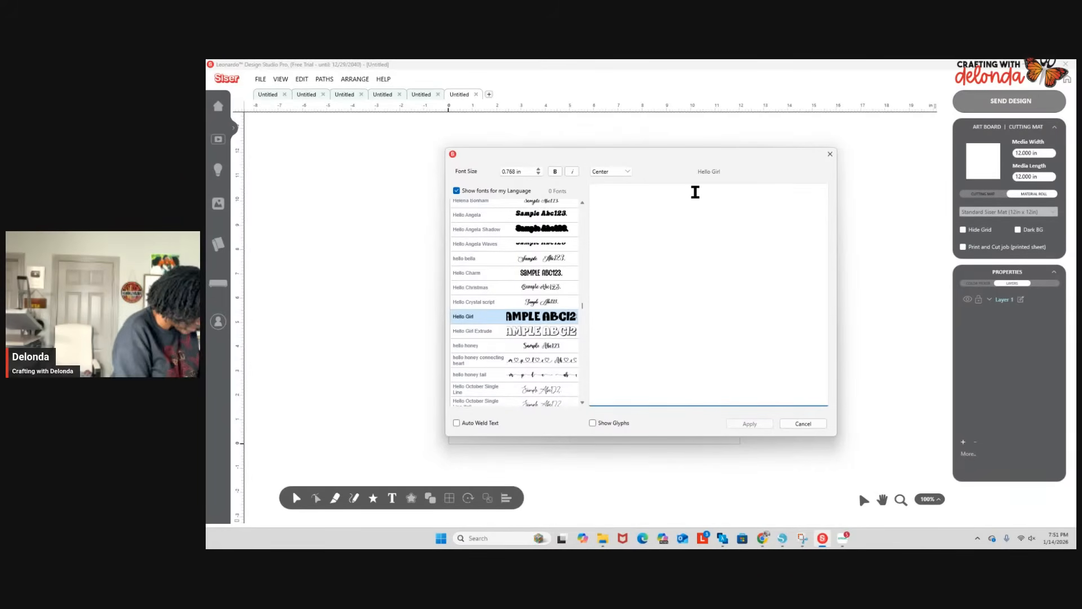
text(T)
key(BackSpace)
text(R)
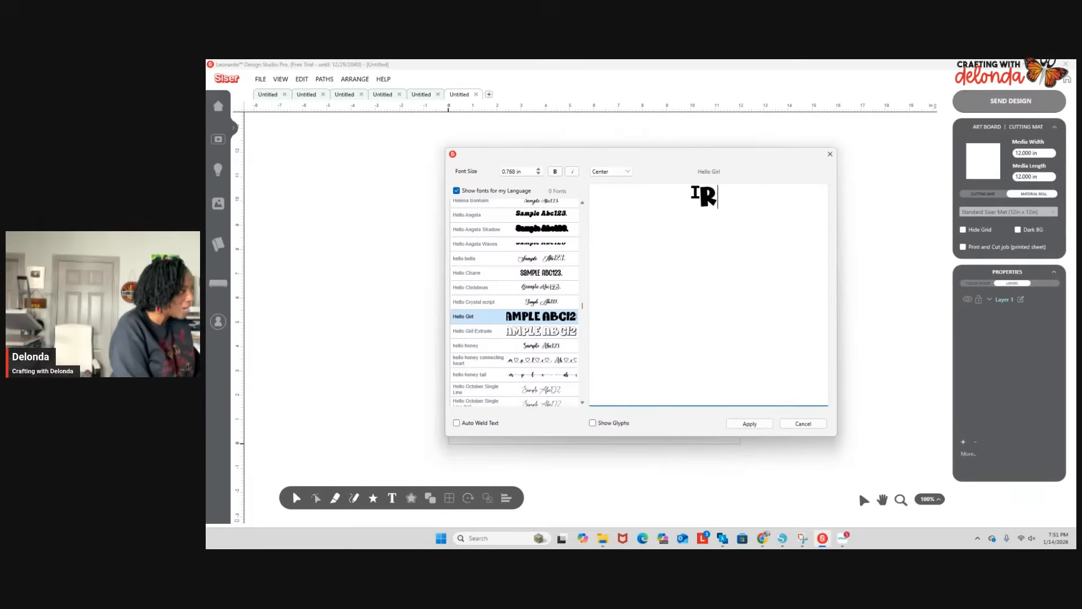
text(OCKETS)
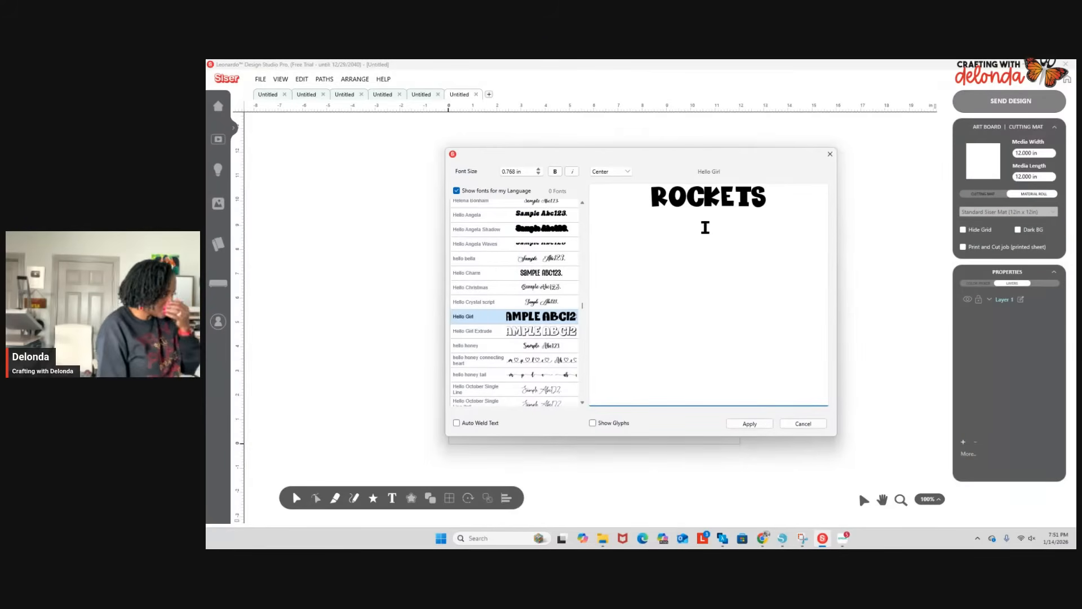
Set the ROCKETS text in the NBA Rockets font and place it on the artboard.
scroll(497, 308, down, 5)
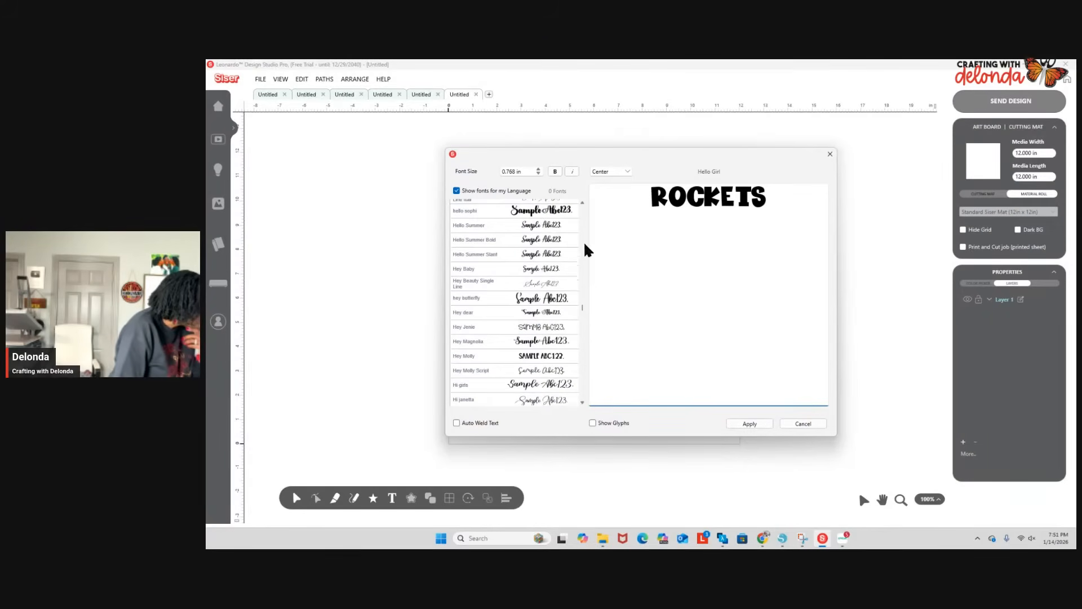
drag(583, 307, 583, 345)
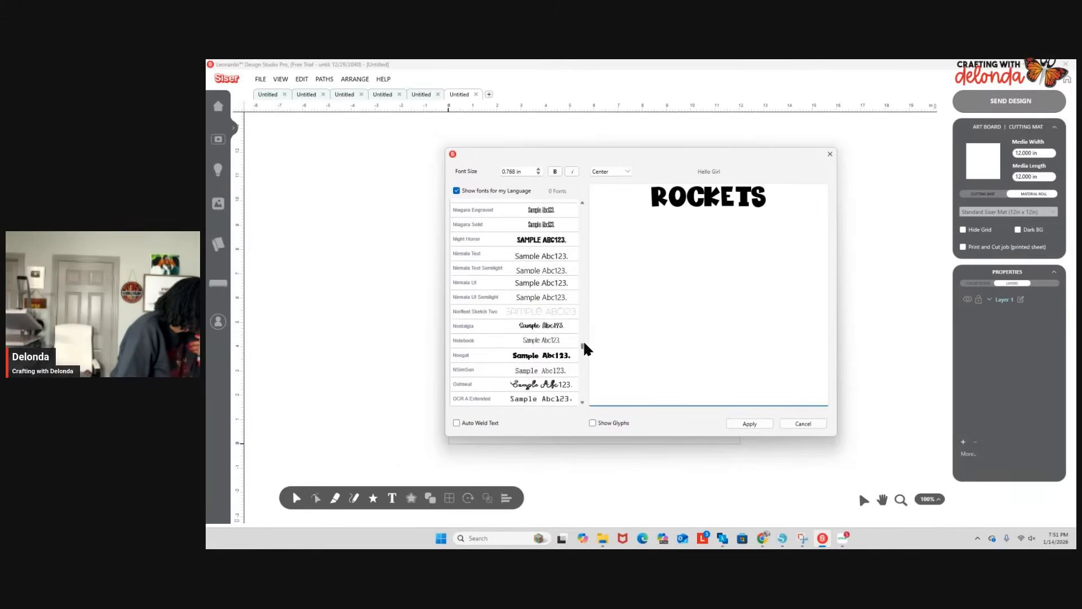
scroll(524, 282, up, 3)
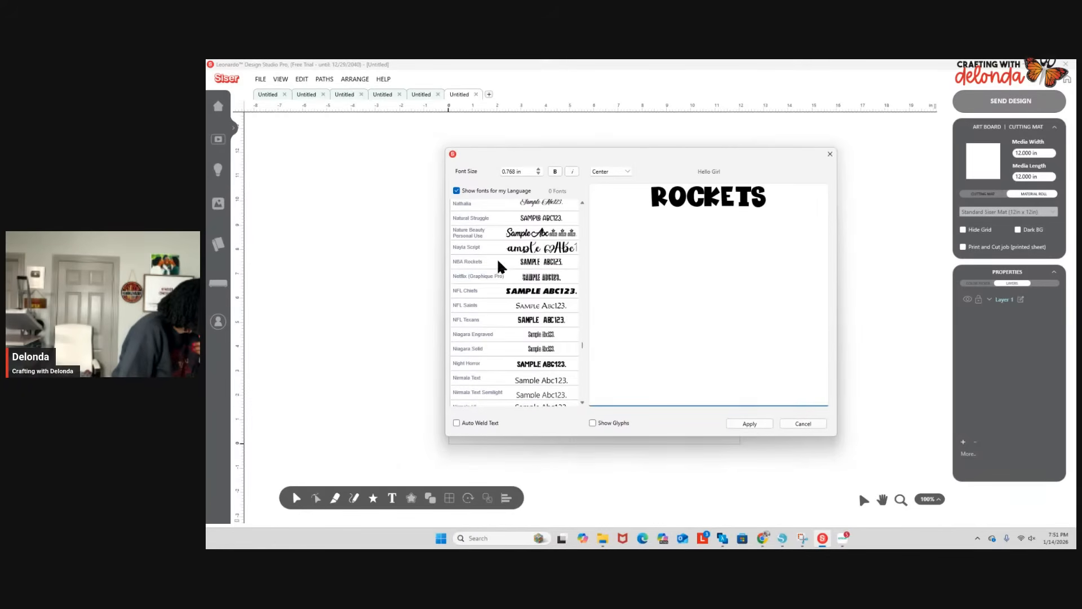
click(533, 267)
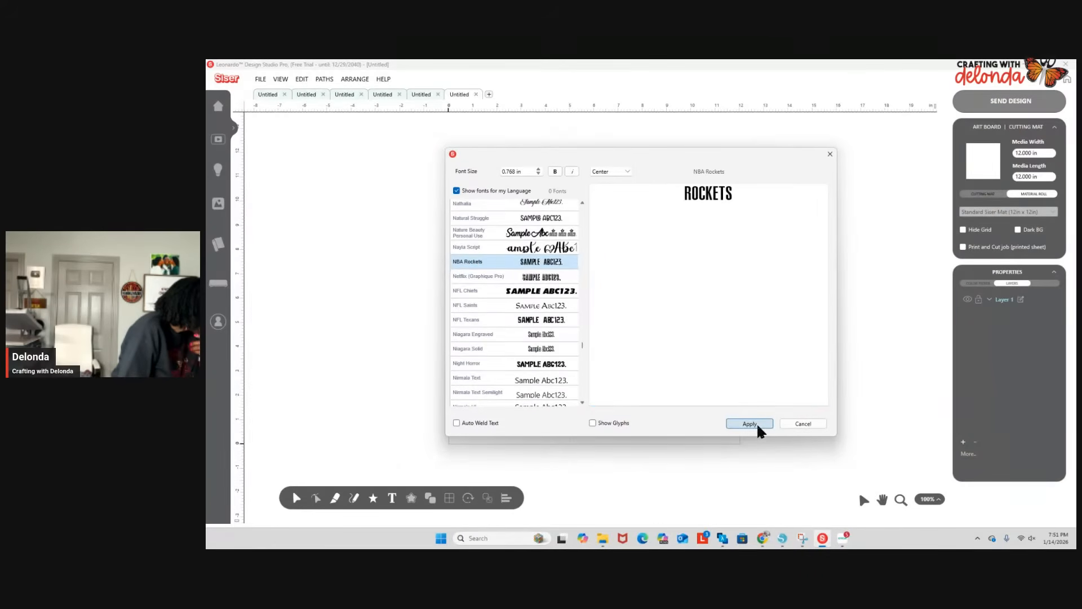
click(749, 424)
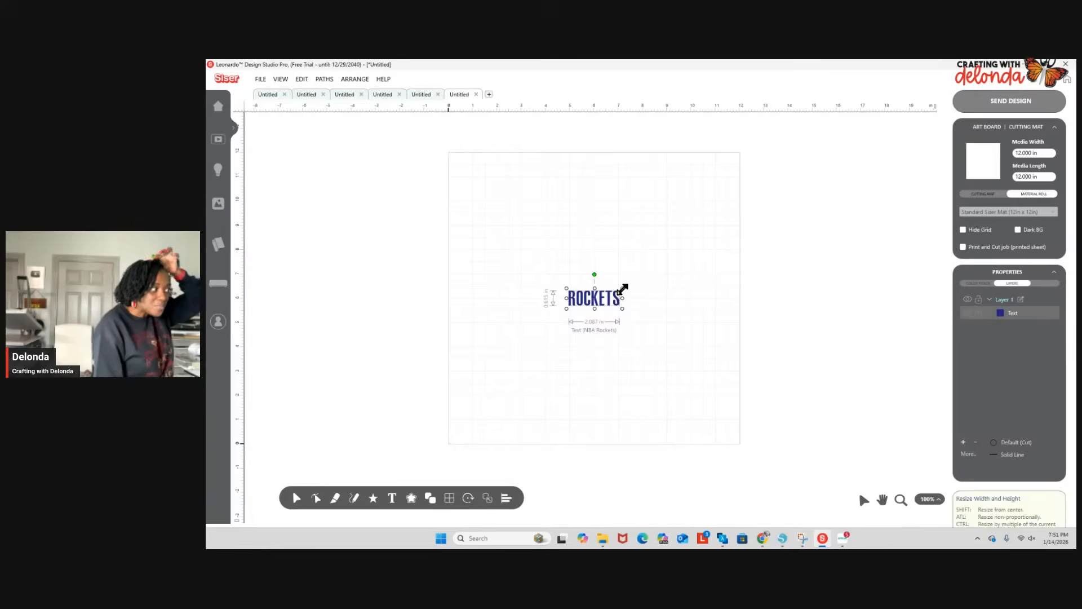
Enlarge the ROCKETS text to fit within the artboard, about 10.97 in wide and 3.58 in high.
drag(623, 288, 762, 246)
drag(565, 247, 462, 216)
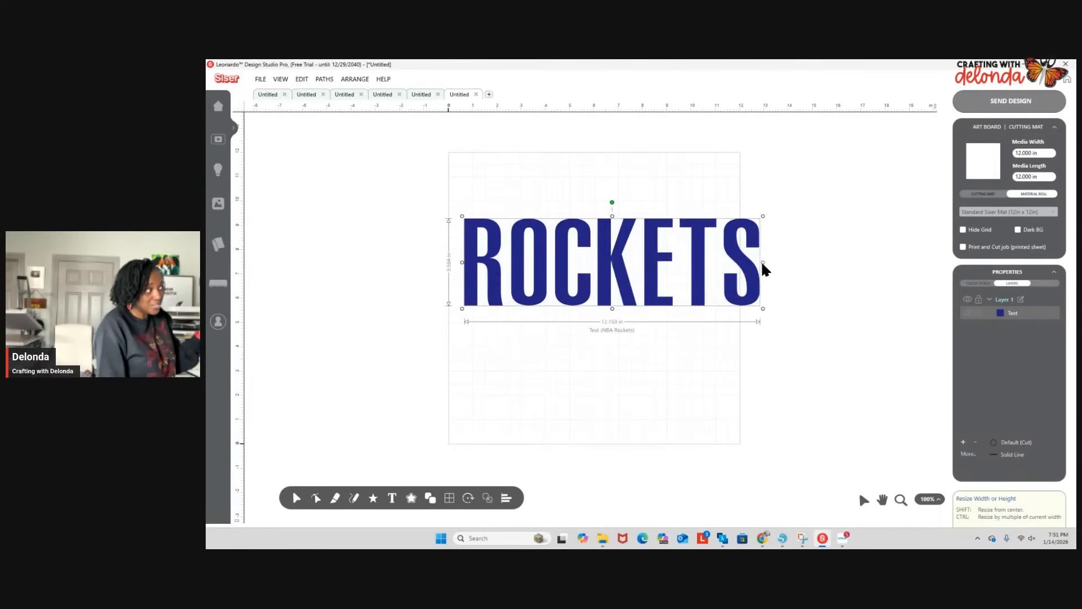
drag(762, 261, 743, 277)
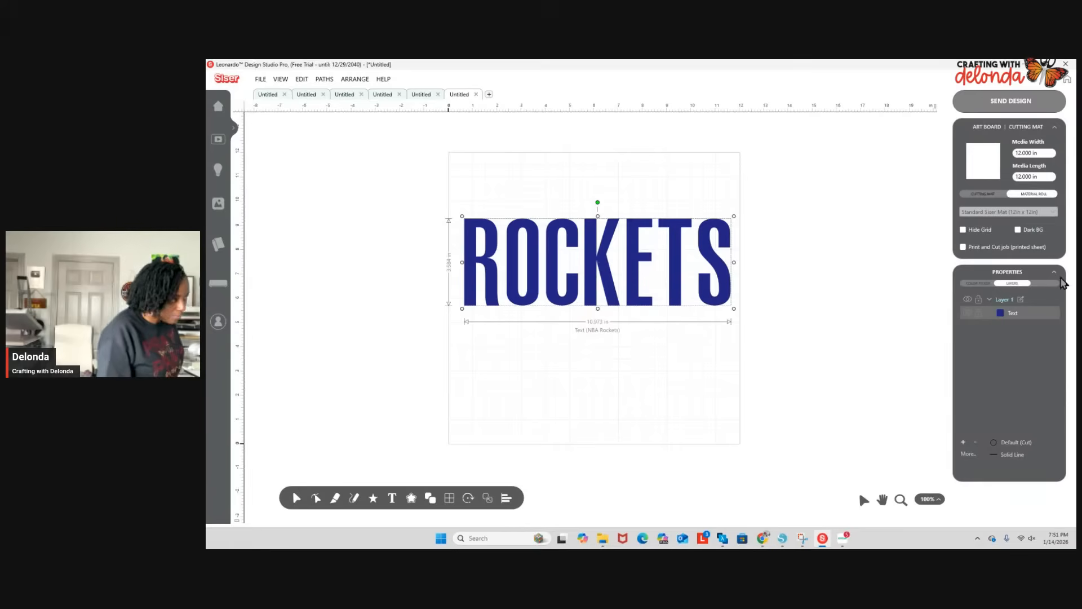
Change the fill color of the ROCKETS text to red.
click(971, 292)
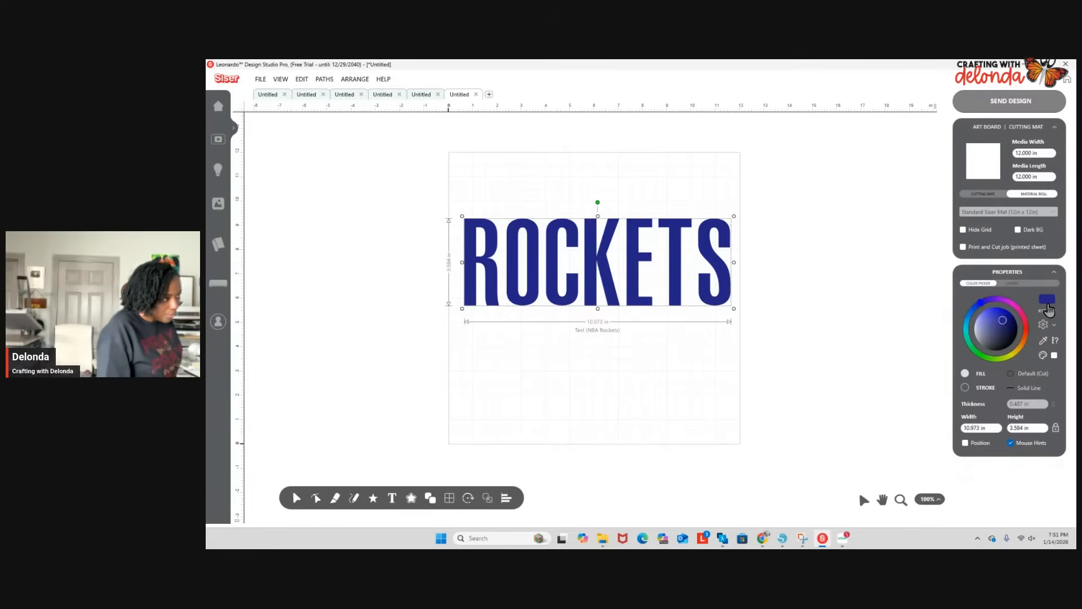
click(1046, 299)
click(631, 346)
click(687, 376)
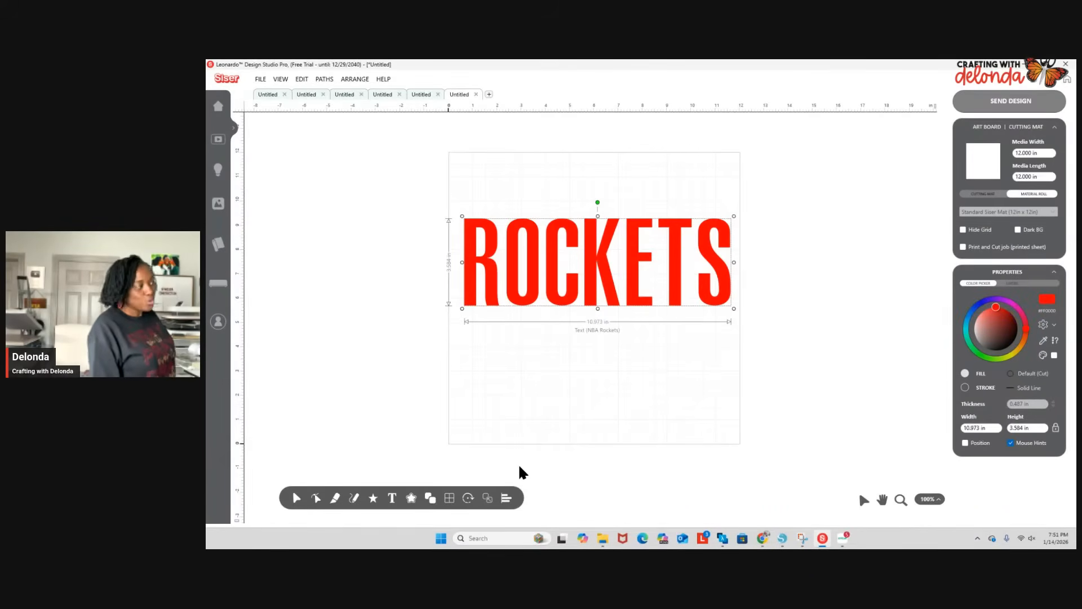
Cut the ROCKETS text in two with a straight horizontal Knife Tool line across its middle.
mouse_move(412, 503)
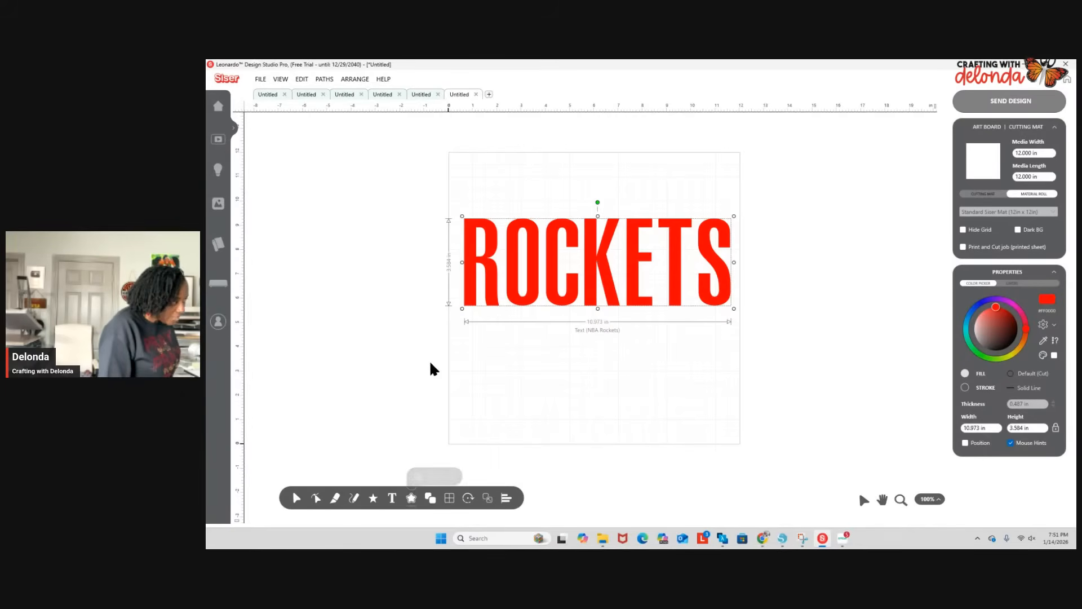
mouse_move(335, 501)
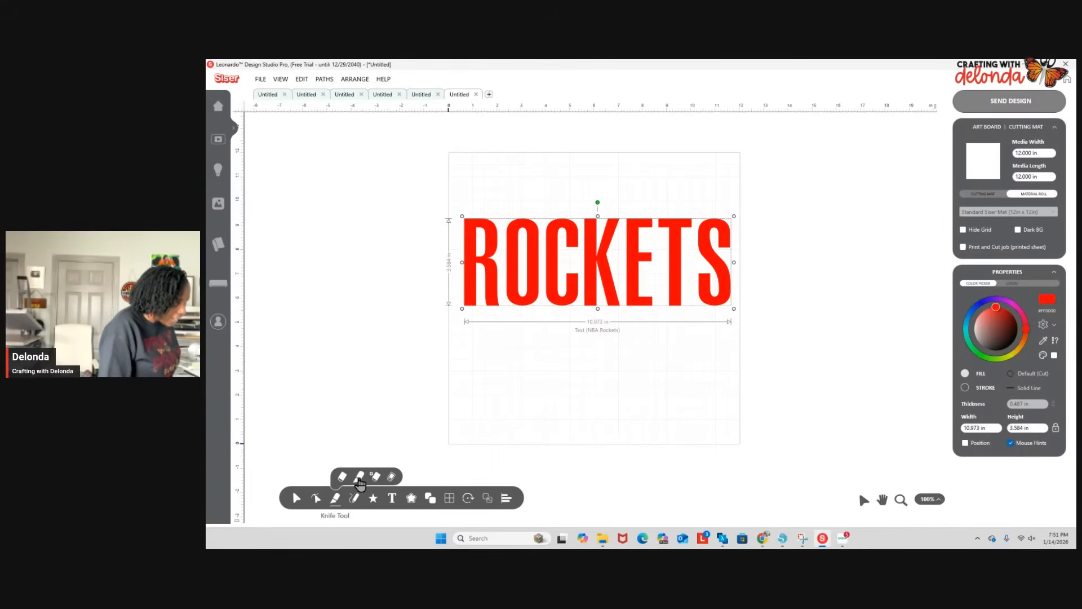
click(359, 479)
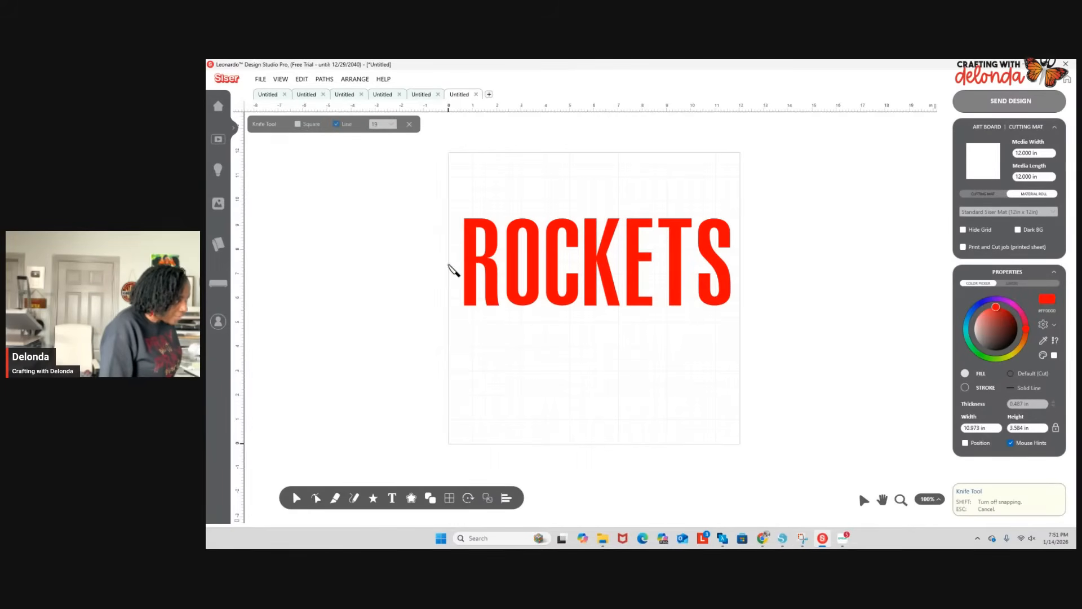
drag(449, 264, 740, 265)
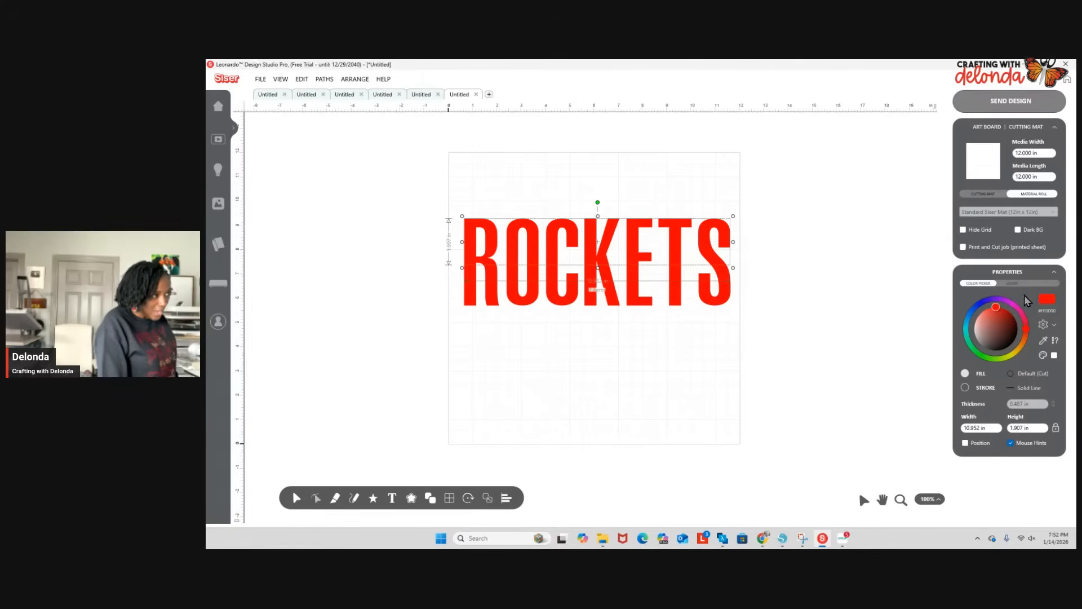
Recolor the upper half of the split ROCKETS lettering black and deselect it.
click(1046, 300)
click(611, 330)
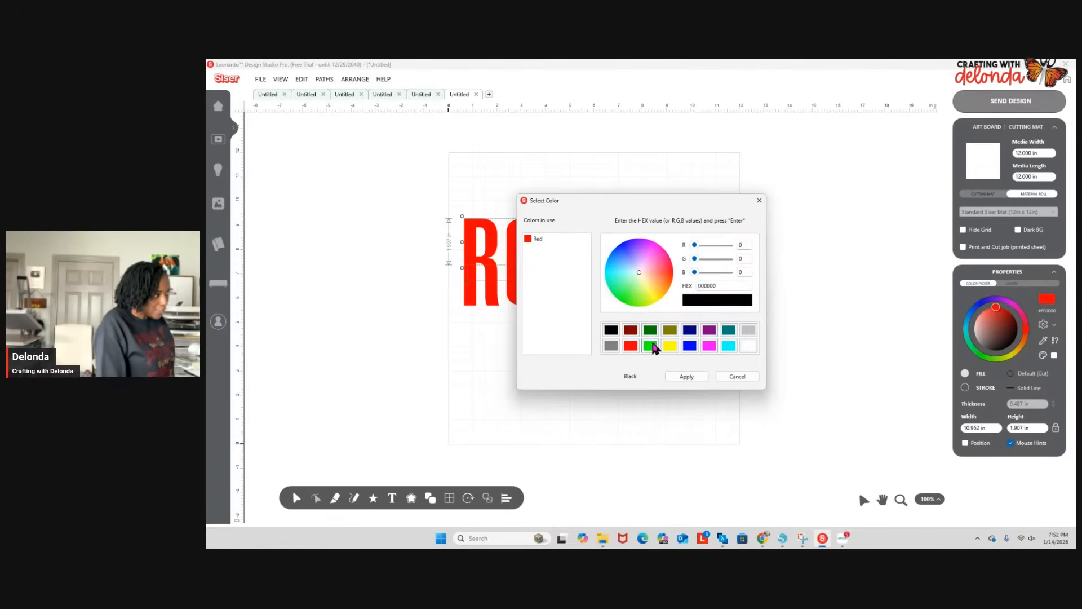
click(683, 374)
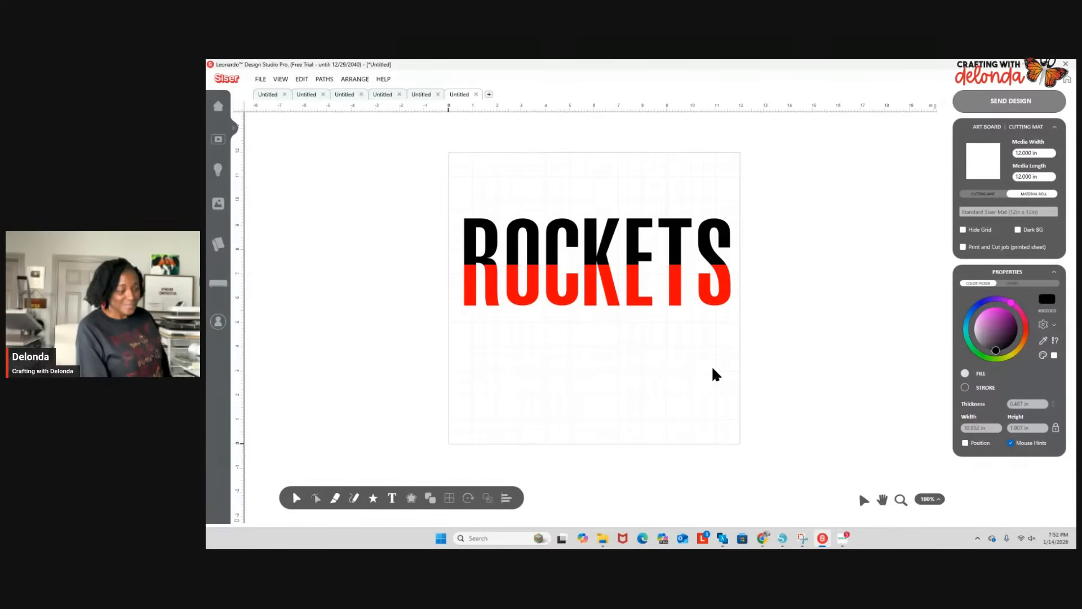
Start a second text object in the same document and enter COWBOYS as its content.
scroll(713, 372, up, 3)
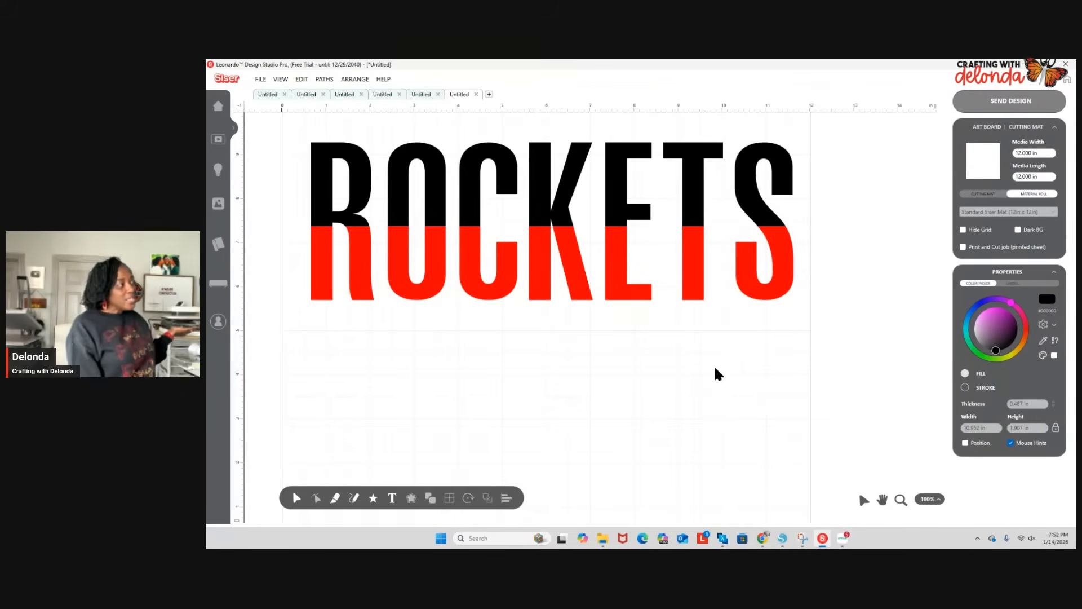
click(392, 498)
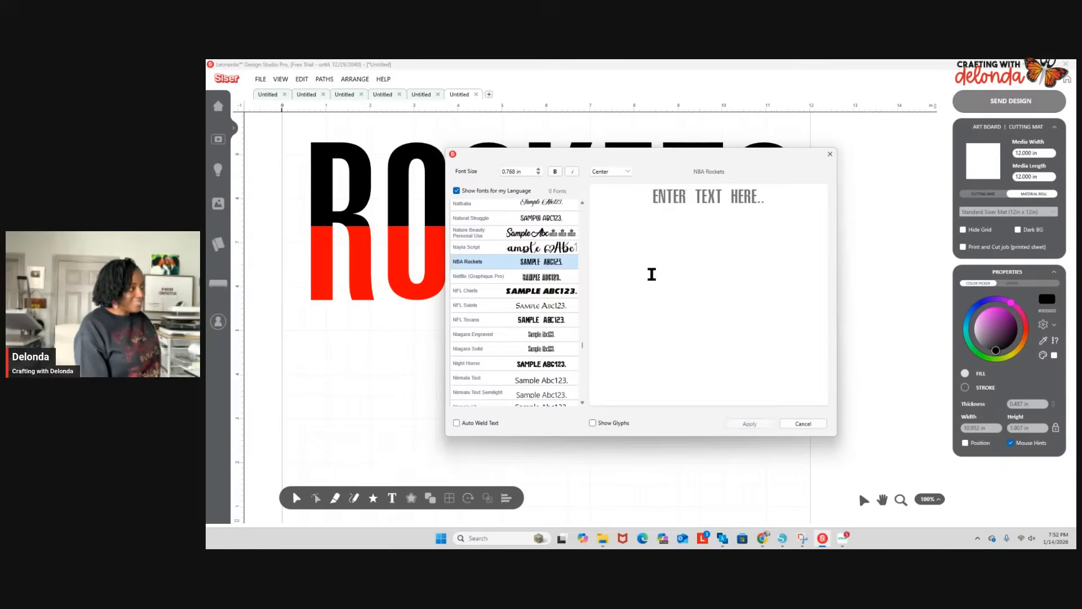
click(714, 204)
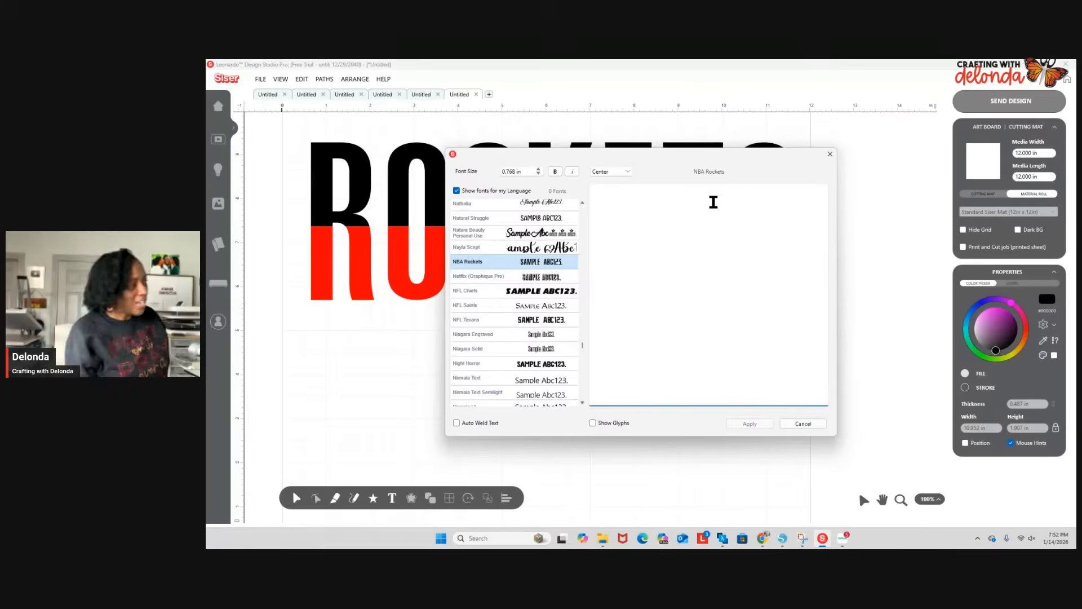
text(COWBOYS)
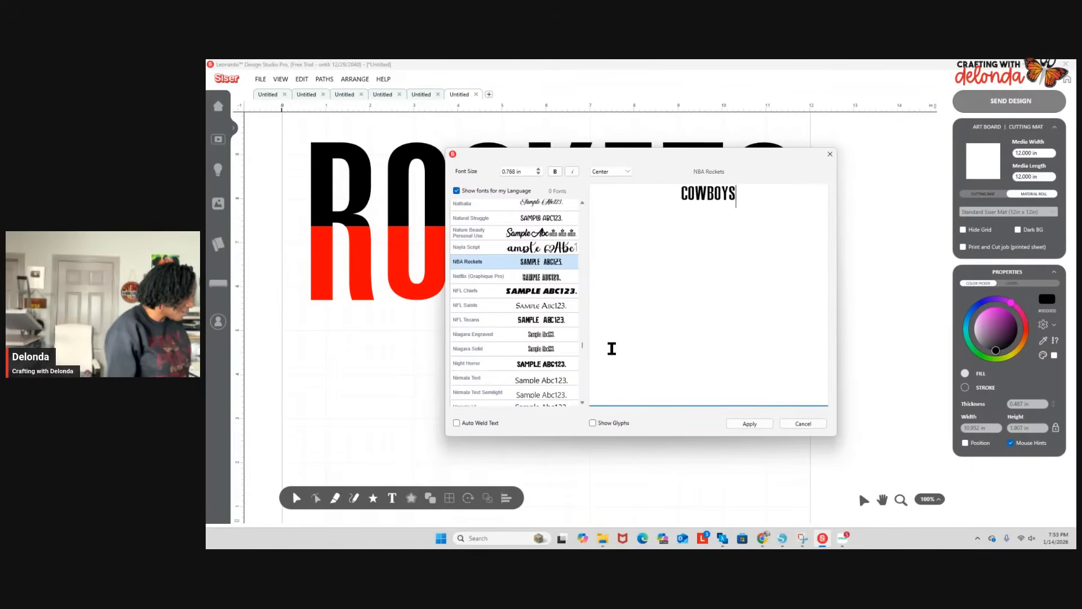
Set the COWBOYS text in the Cowboys 2.0 font and place it on the artboard.
scroll(584, 344, up, 5)
drag(584, 343, 591, 274)
scroll(519, 373, down, 5)
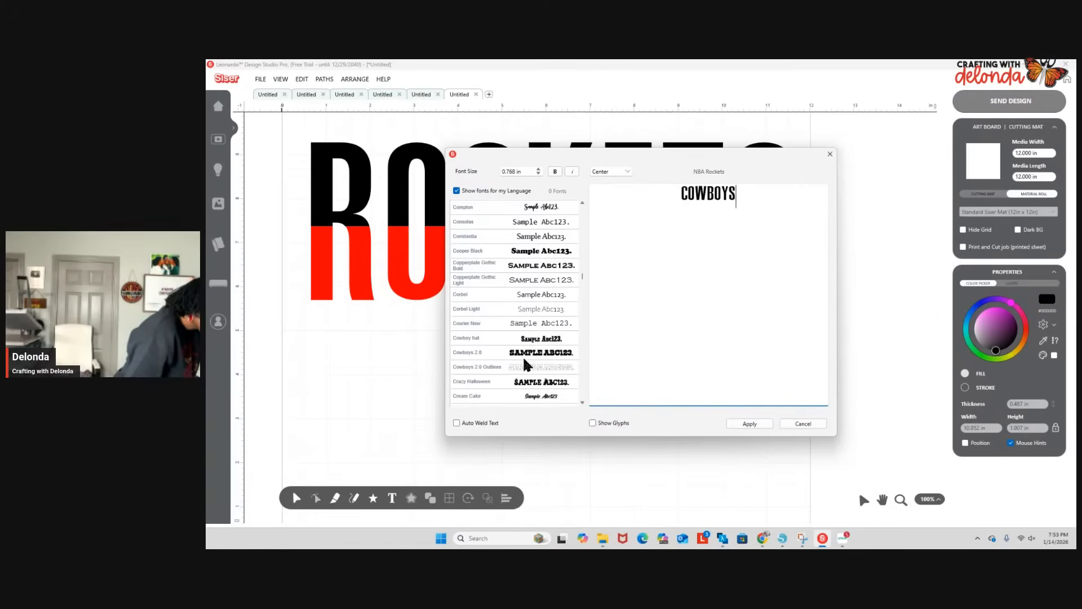
click(527, 355)
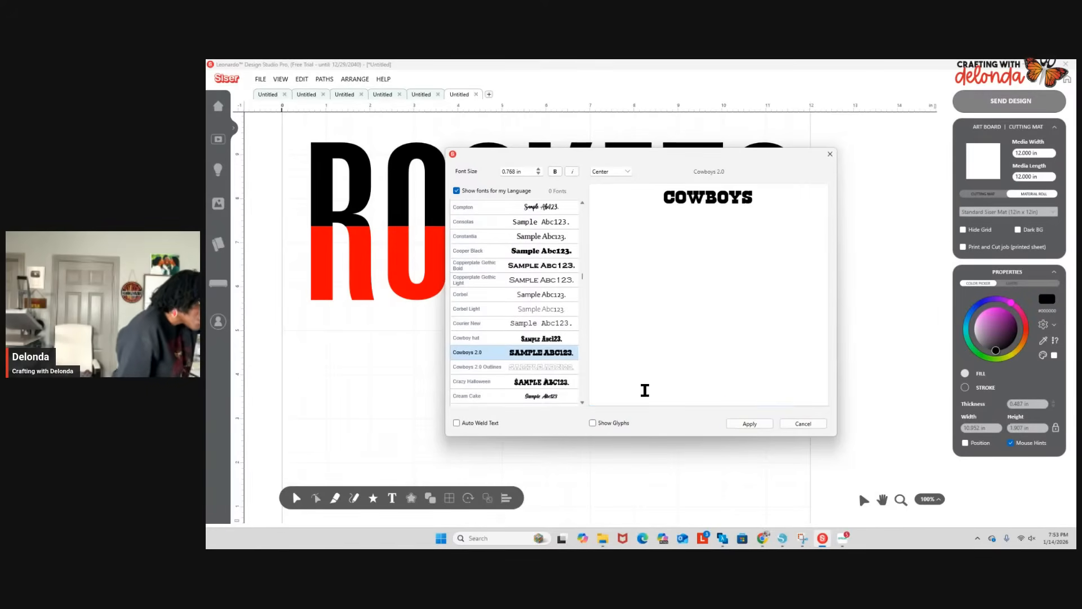
click(756, 425)
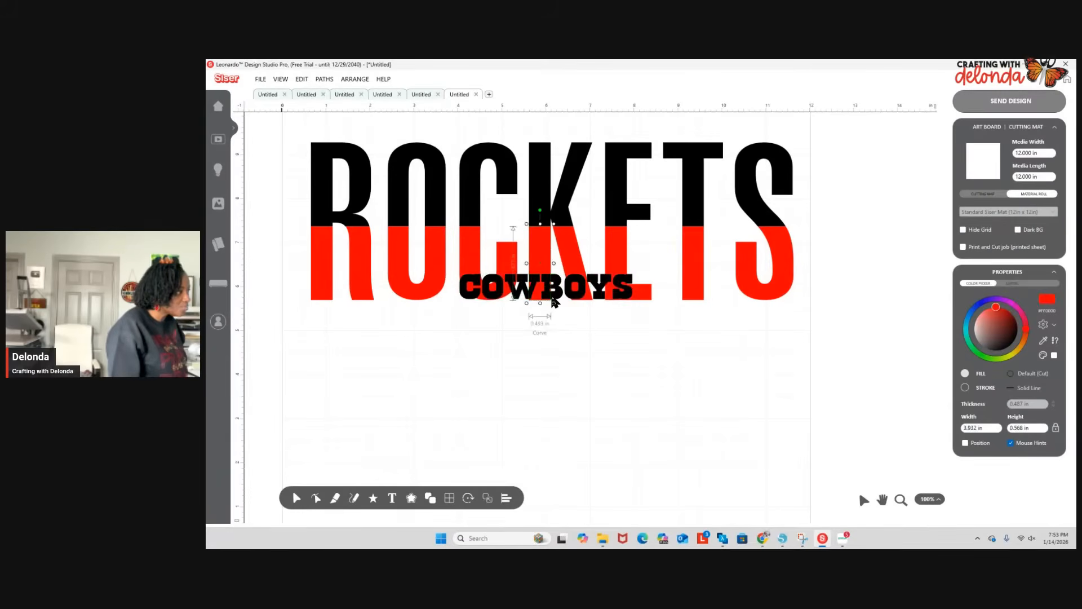
Move the COWBOYS text below ROCKETS, enlarge it to about 7.46 in wide, and stretch it to about 1.5 in high.
drag(557, 298, 549, 414)
drag(625, 415, 768, 521)
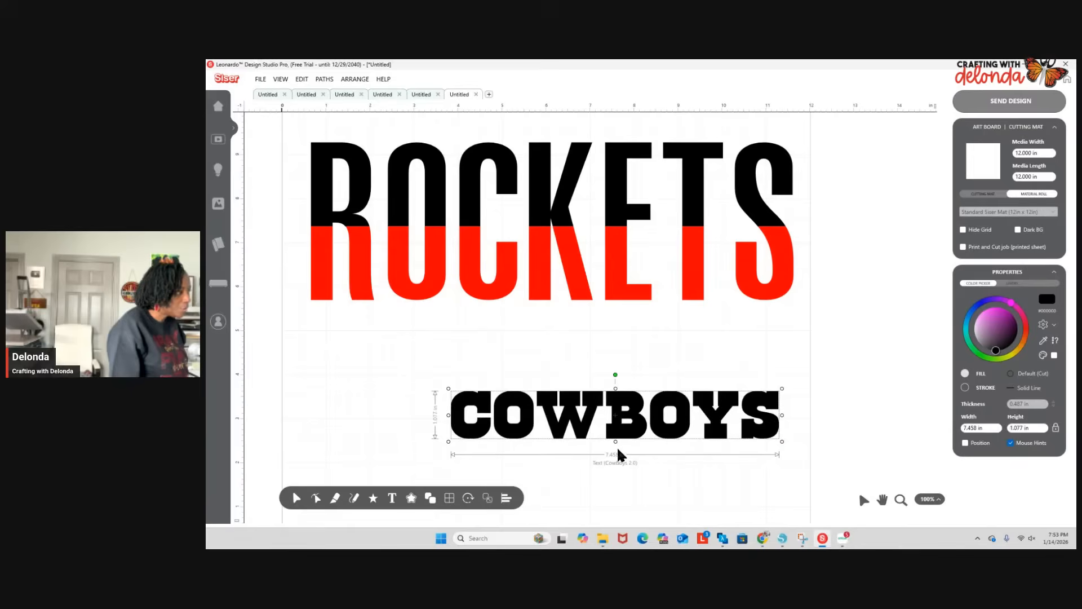
drag(616, 442, 615, 461)
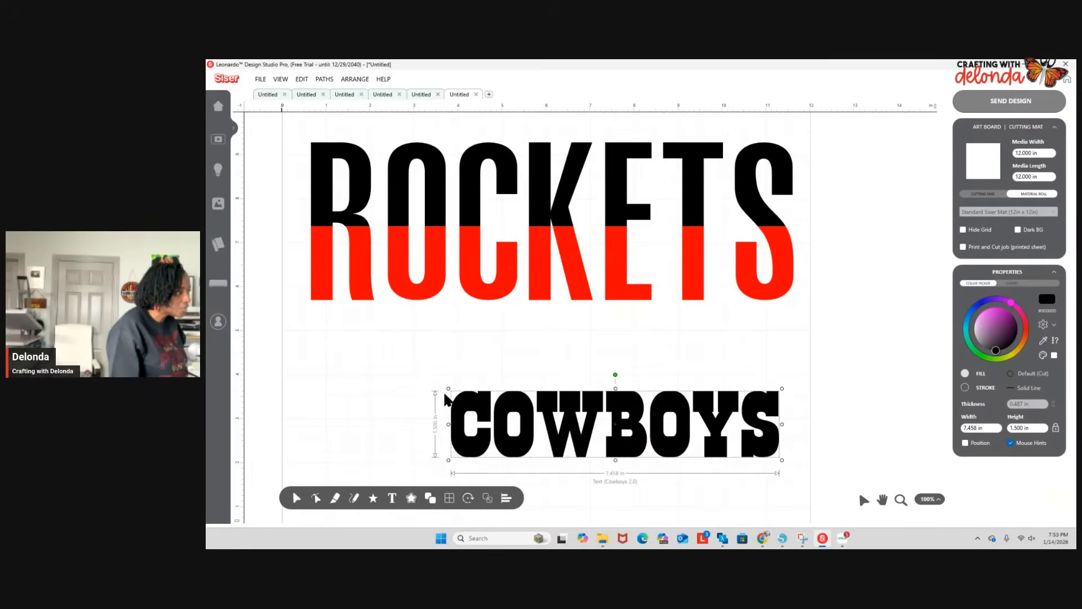
Enlarge the COWBOYS text to about 10.58 in wide by 2.13 in high and fill it with Gray 50%.
drag(448, 388, 311, 361)
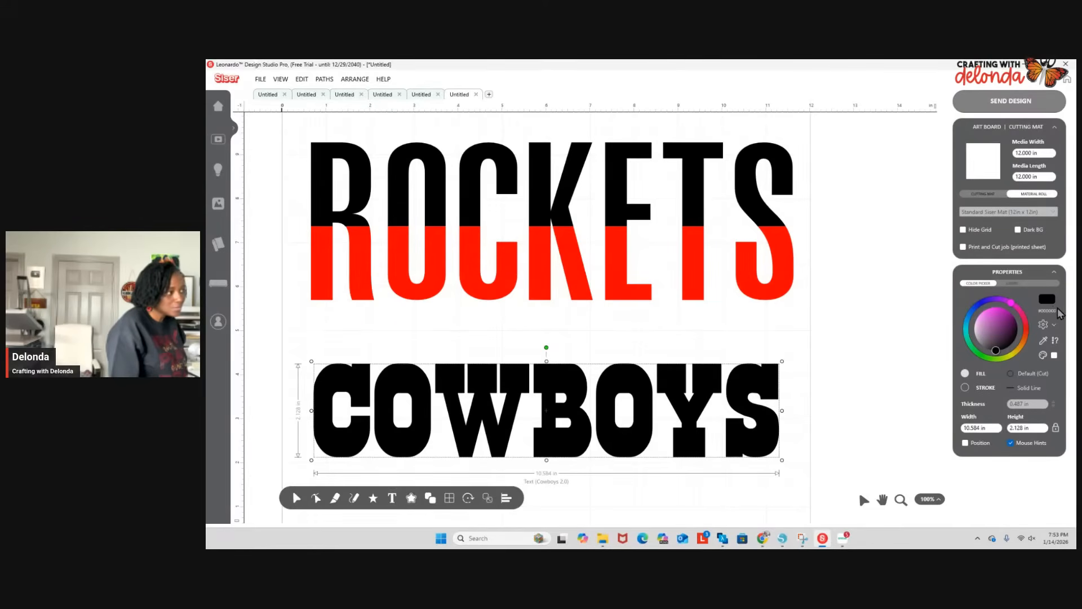
click(1048, 300)
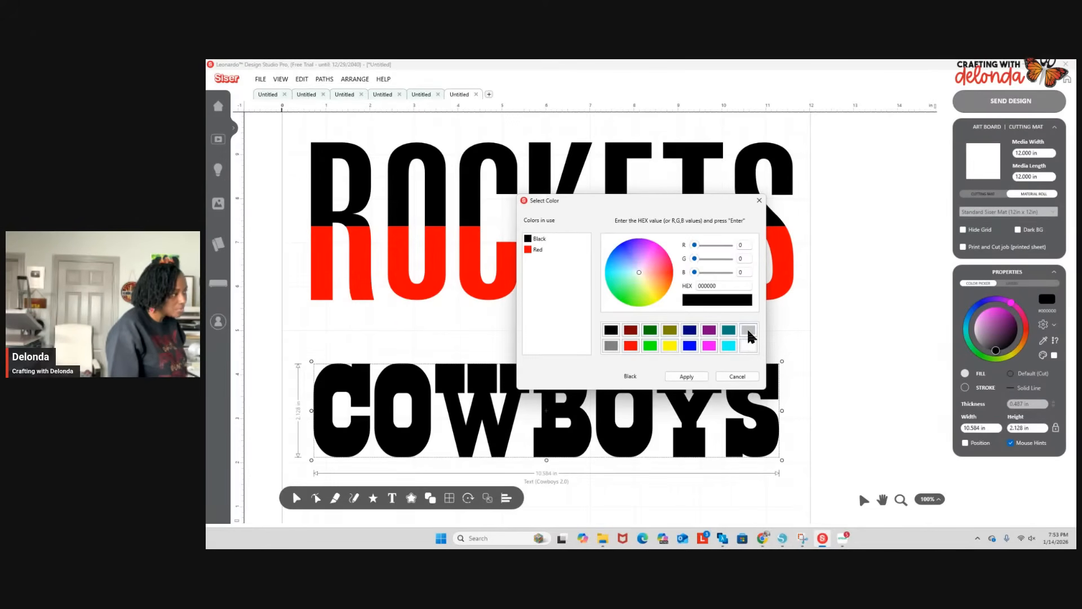
click(614, 346)
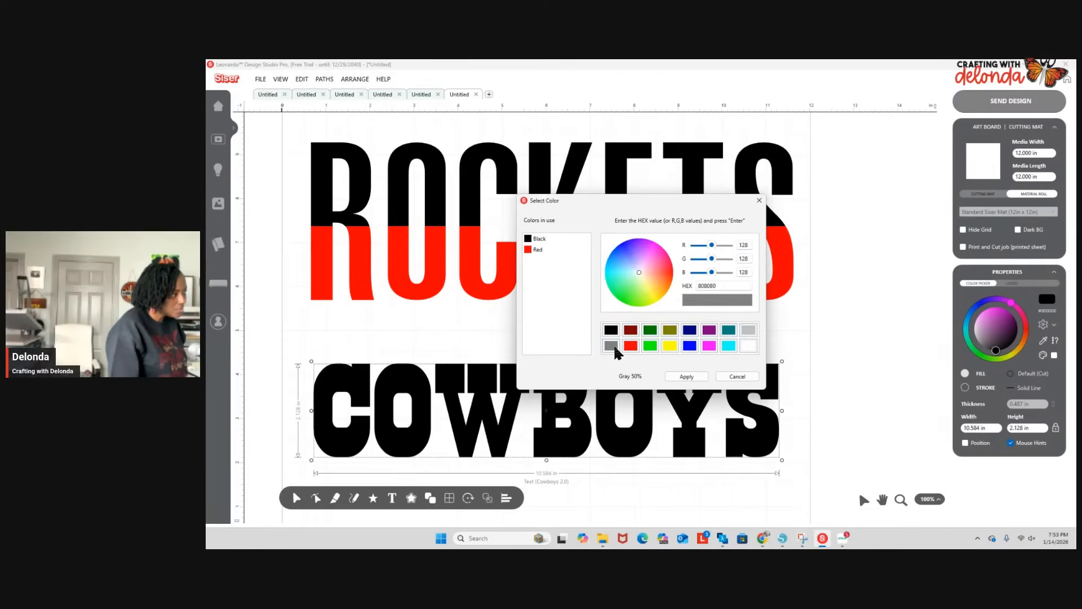
click(687, 376)
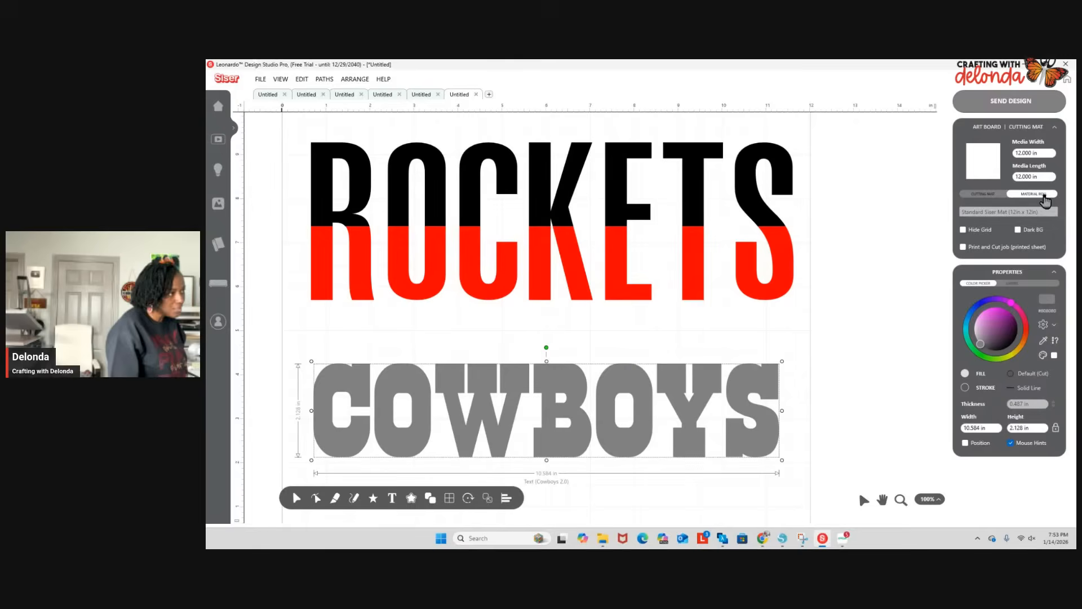
Turn on the dark artboard background and recolor the COWBOYS text Gray 75% (C0C0C0).
click(1018, 230)
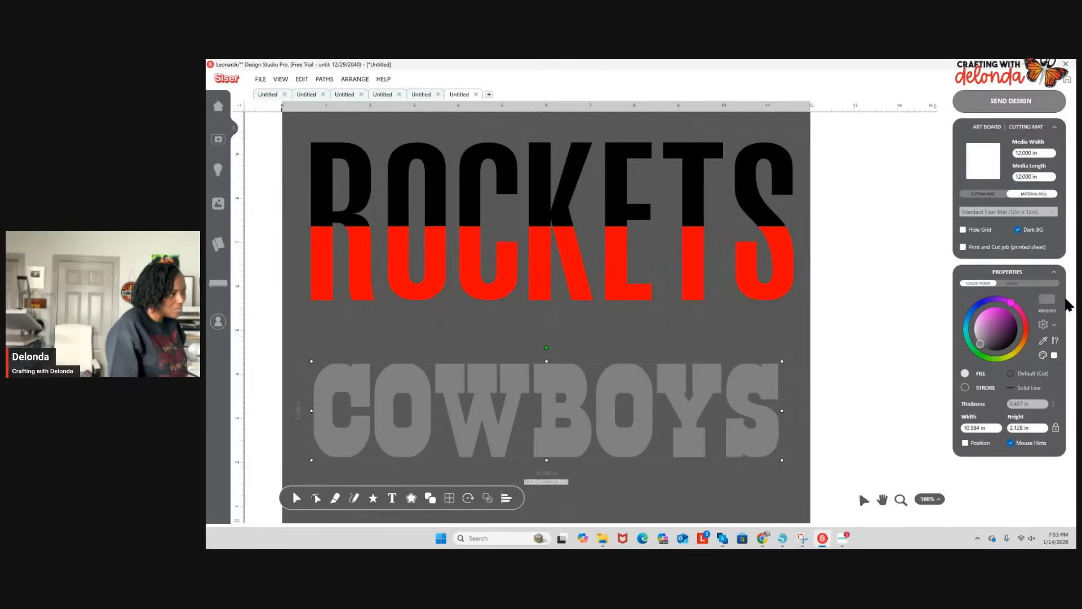
click(1046, 300)
click(748, 330)
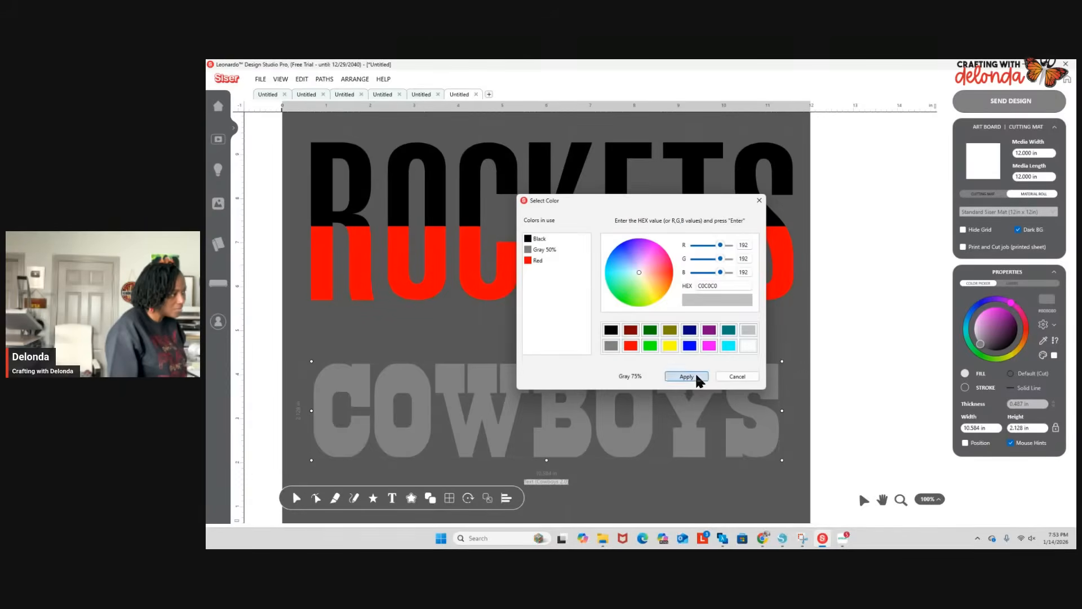
click(689, 376)
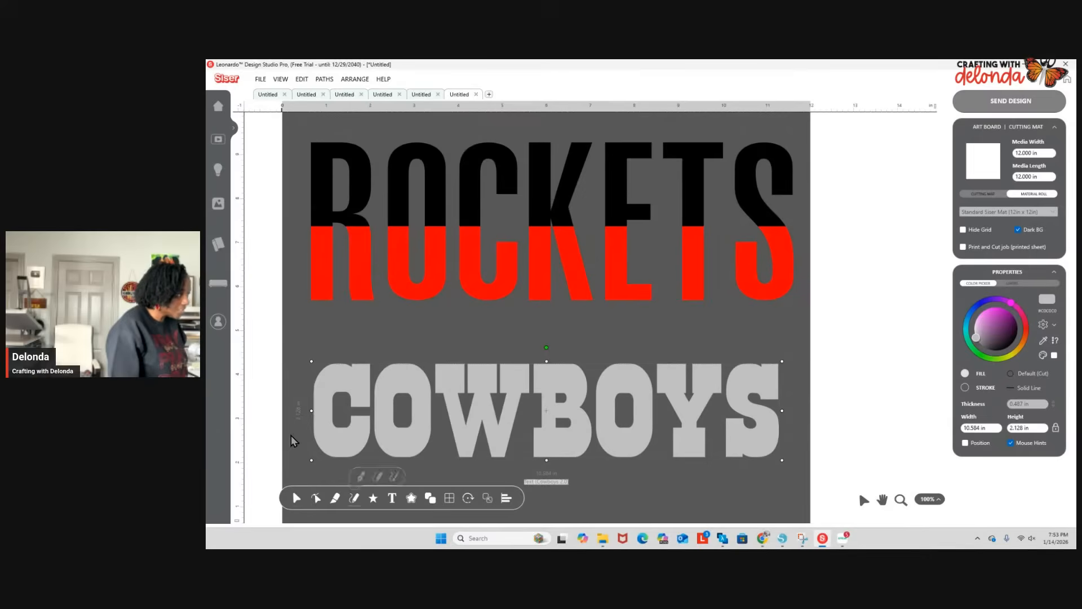
Split COWBOYS horizontally through its middle with the Knife Tool, then recolor the upper half medium blue and deselect it.
click(335, 498)
click(358, 477)
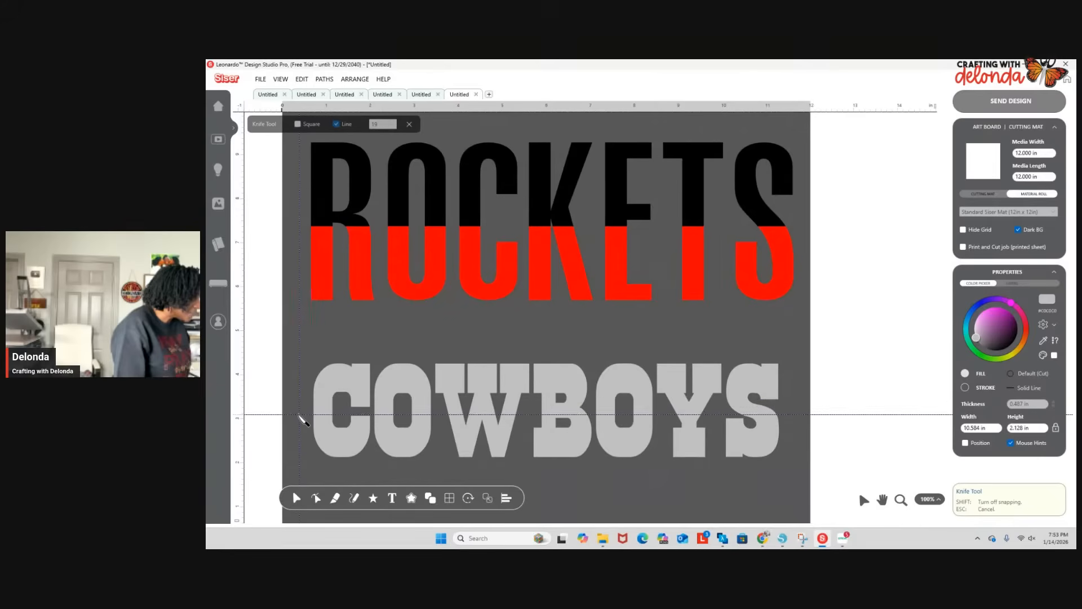
drag(300, 411, 794, 410)
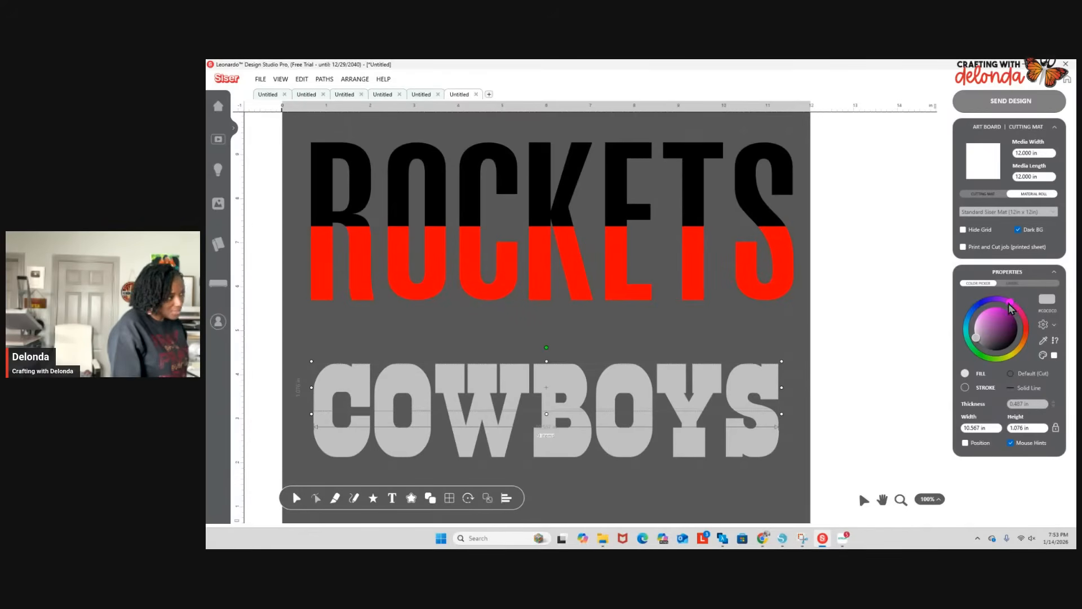
mouse_move(1010, 309)
mouse_down()
mouse_move(993, 299)
mouse_move(978, 320)
mouse_move(981, 329)
mouse_move(998, 321)
mouse_up()
click(884, 391)
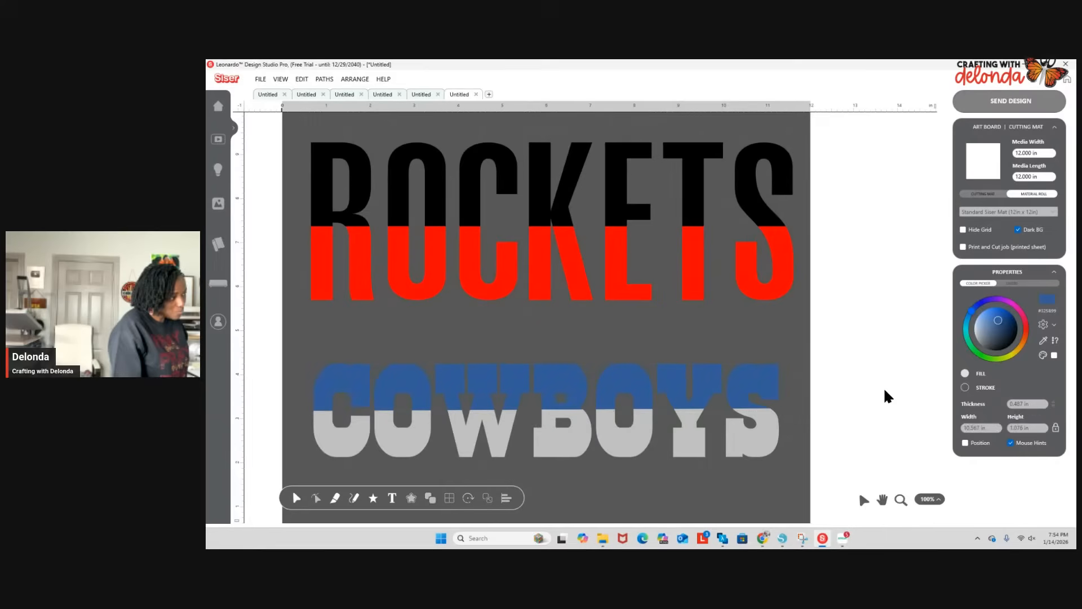
Duplicate both halves of the COWBOYS lettering and move the copy off the artboard, beyond its right edge.
drag(284, 355, 813, 440)
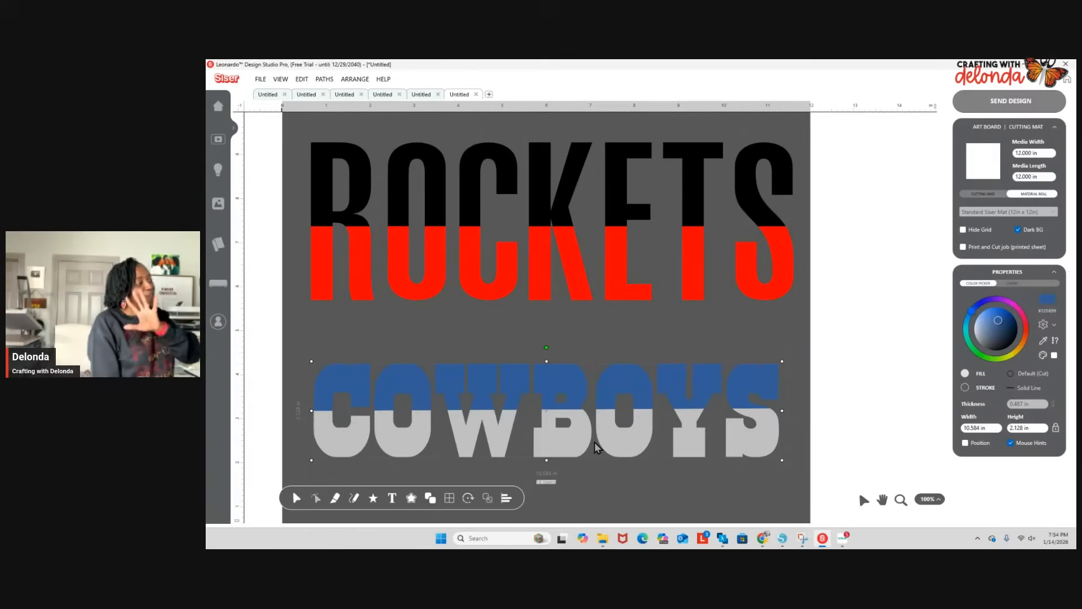
right_click(714, 502)
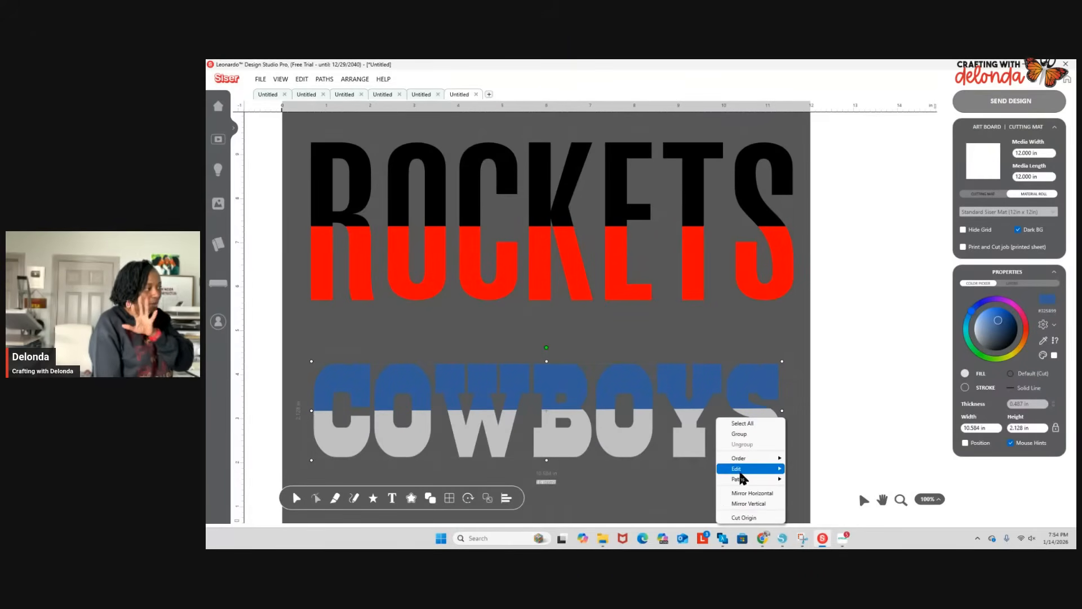
mouse_move(750, 469)
click(812, 504)
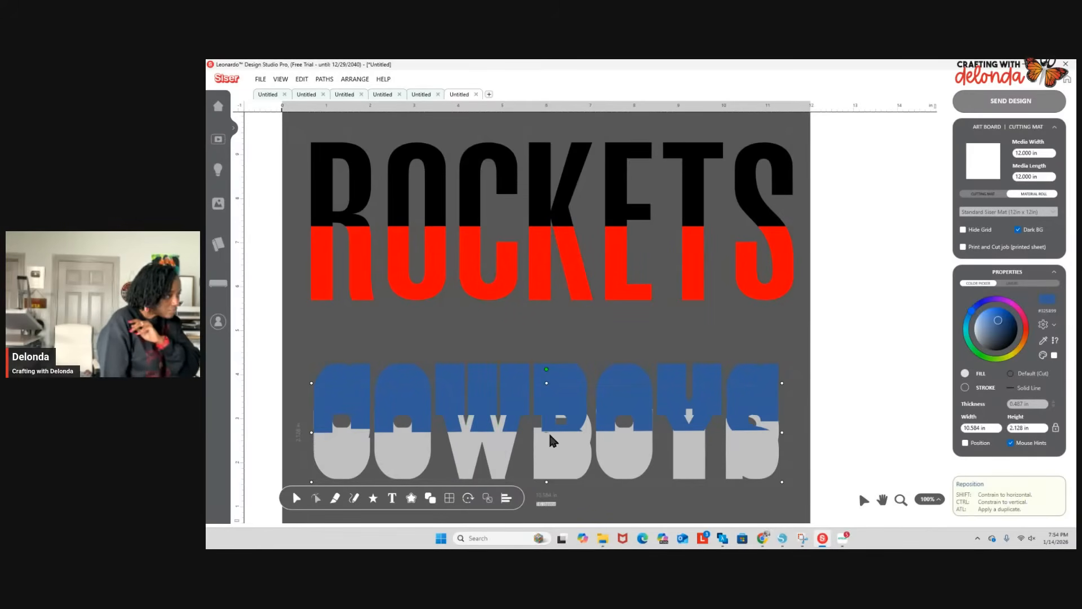
drag(550, 434, 1075, 493)
Apply rhinestones to both halves of the COWBOYS lettering on the artboard, using the Rhinestone (Vector) option with the border offset turned off.
drag(303, 358, 818, 479)
click(412, 499)
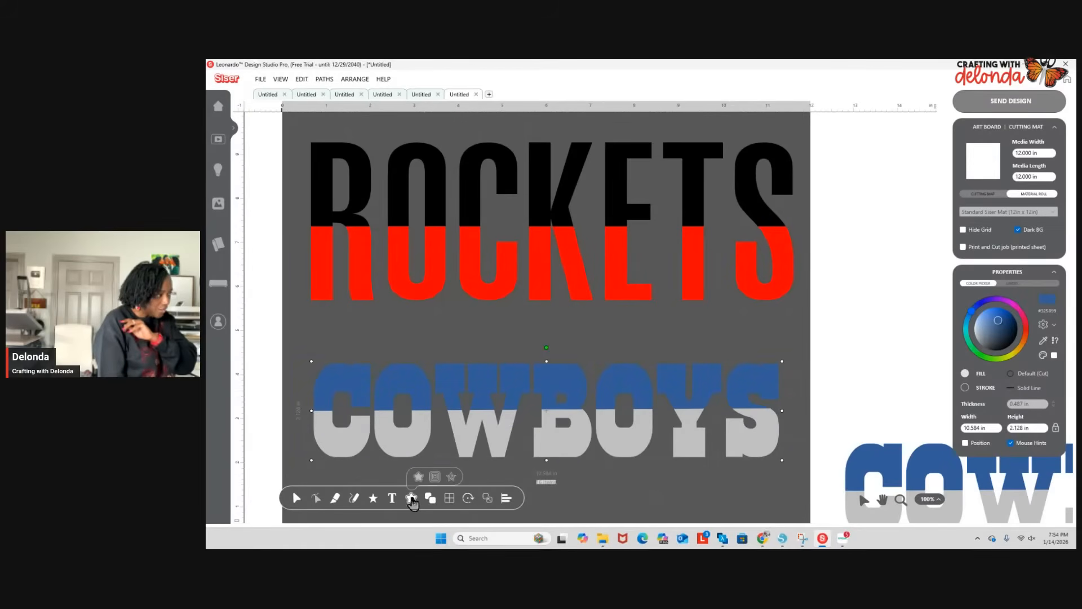
click(451, 476)
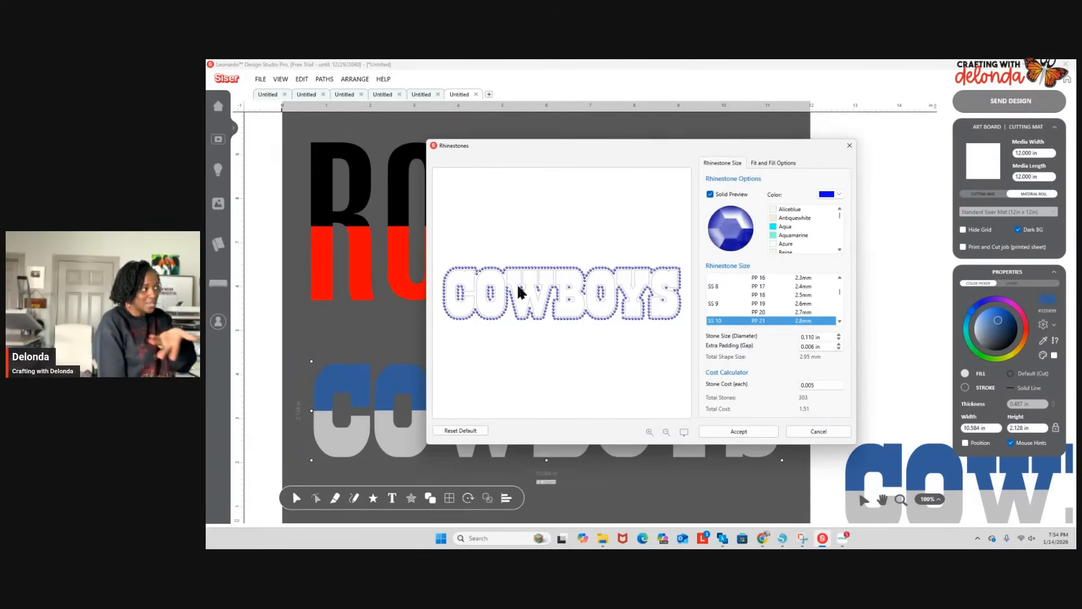
click(781, 163)
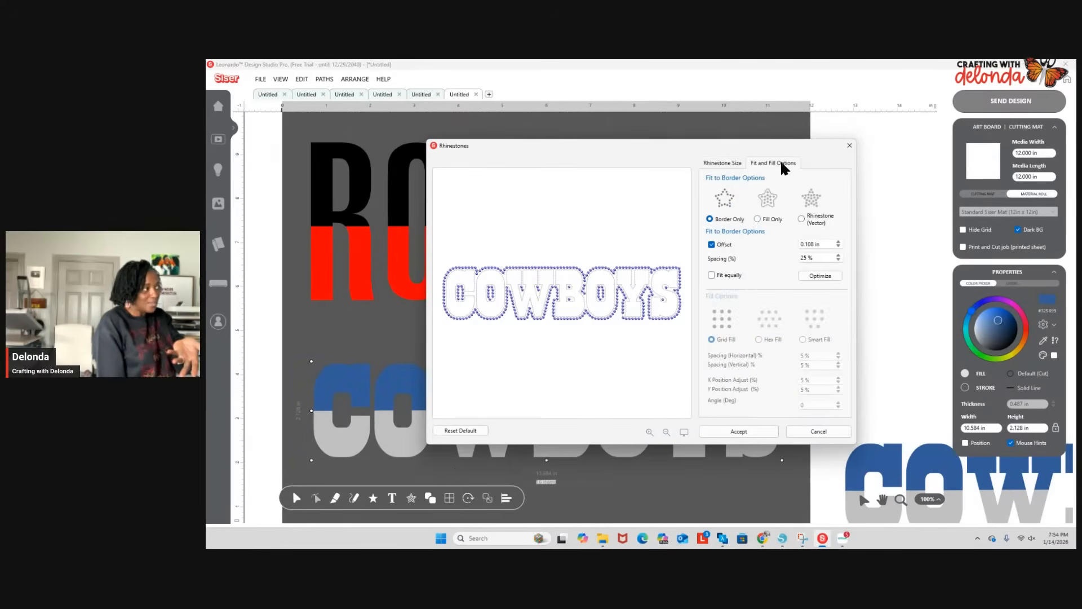
click(766, 220)
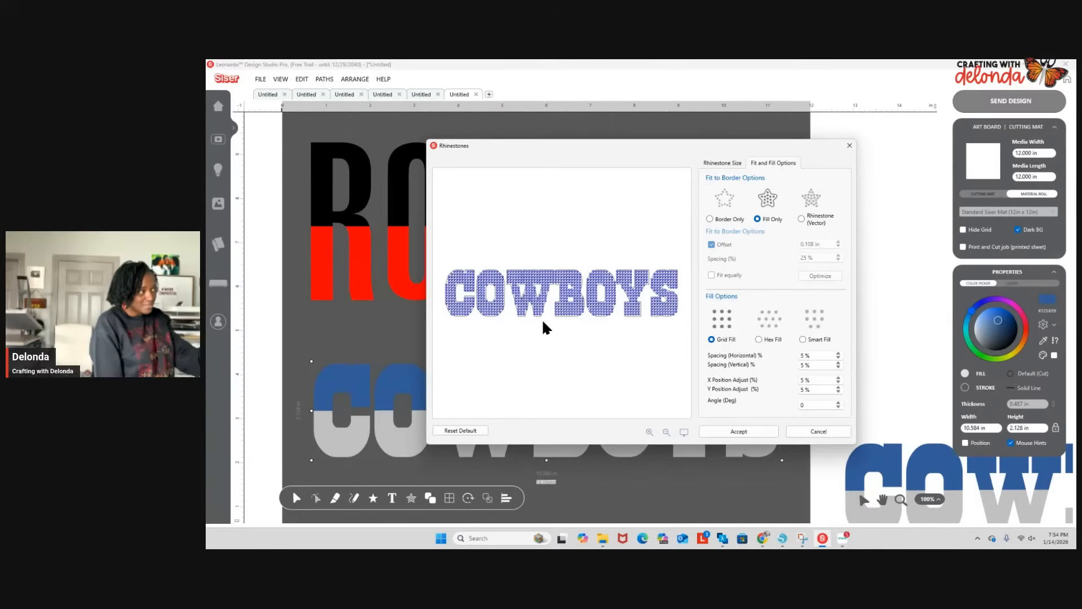
click(801, 218)
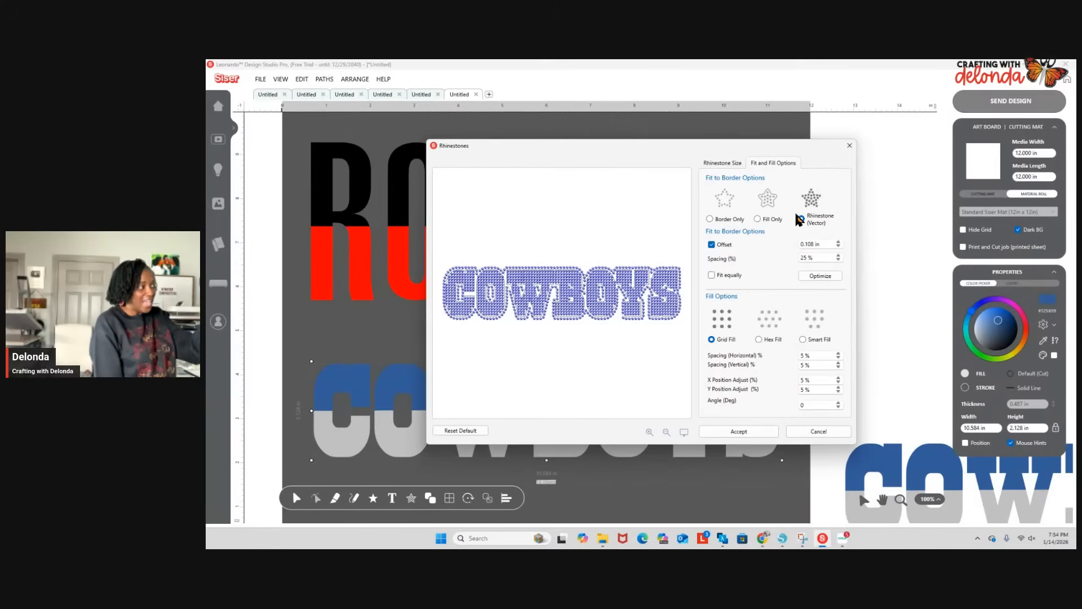
click(710, 244)
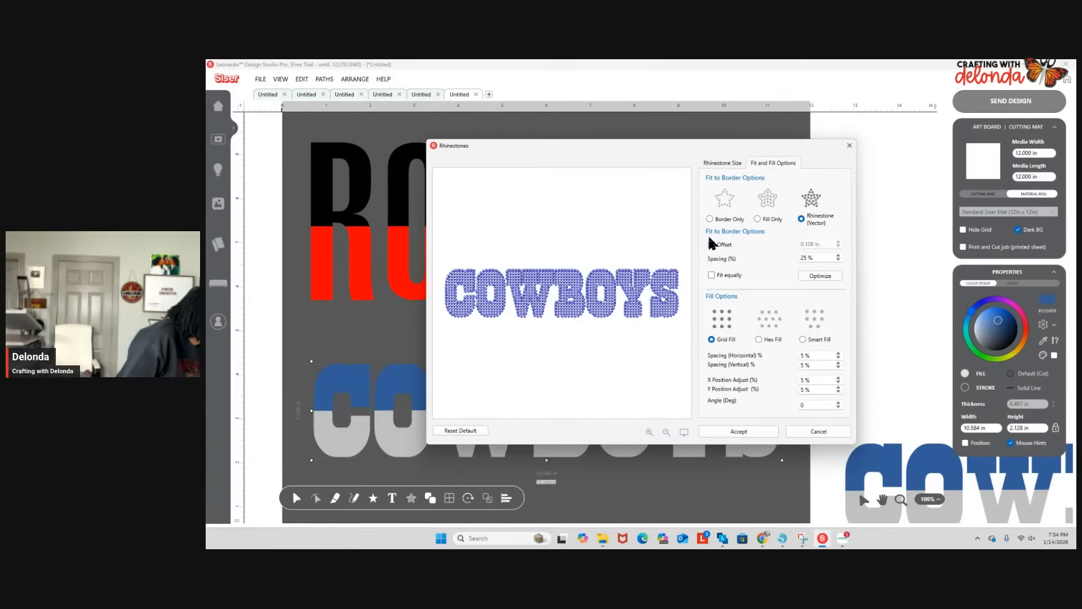
click(739, 431)
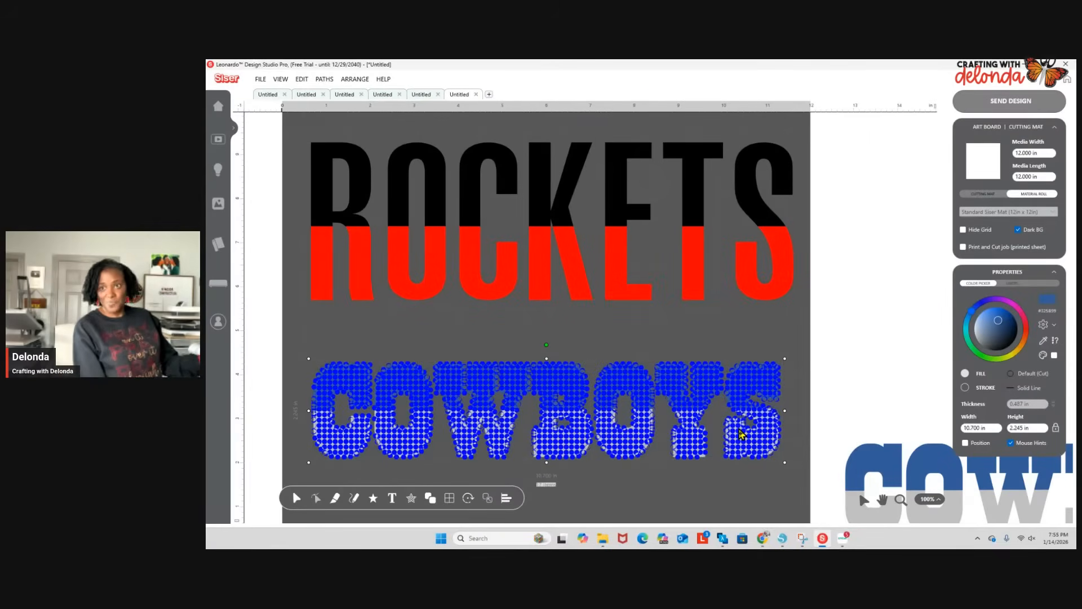
Move the rhinestoned COWBOYS design down, then separate the rhinestones from the two-tone lettering by placing them above it.
scroll(757, 431, up, 2)
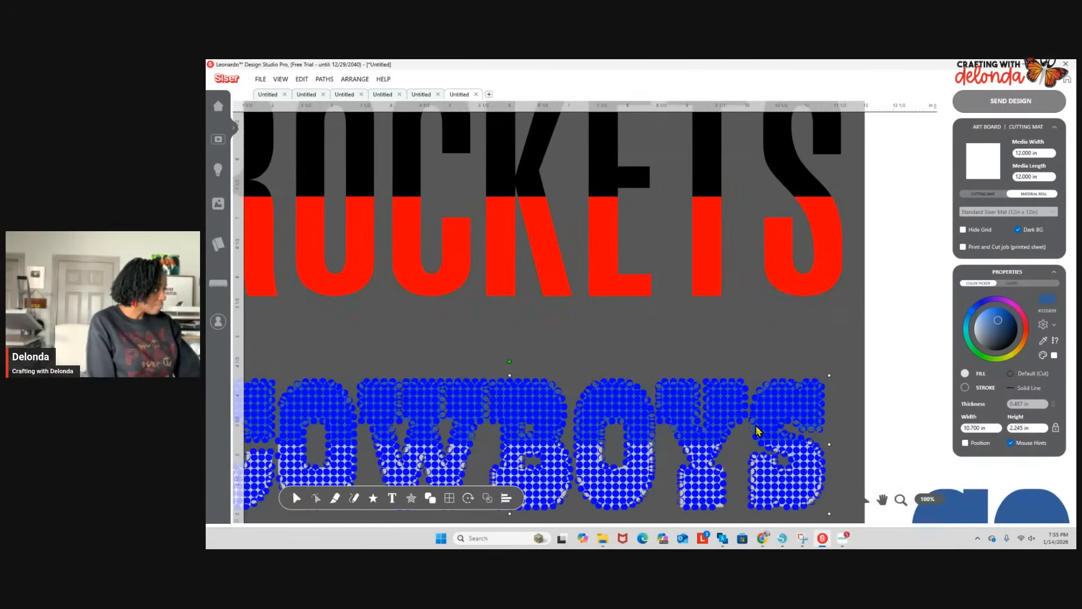
scroll(800, 457, down, 3)
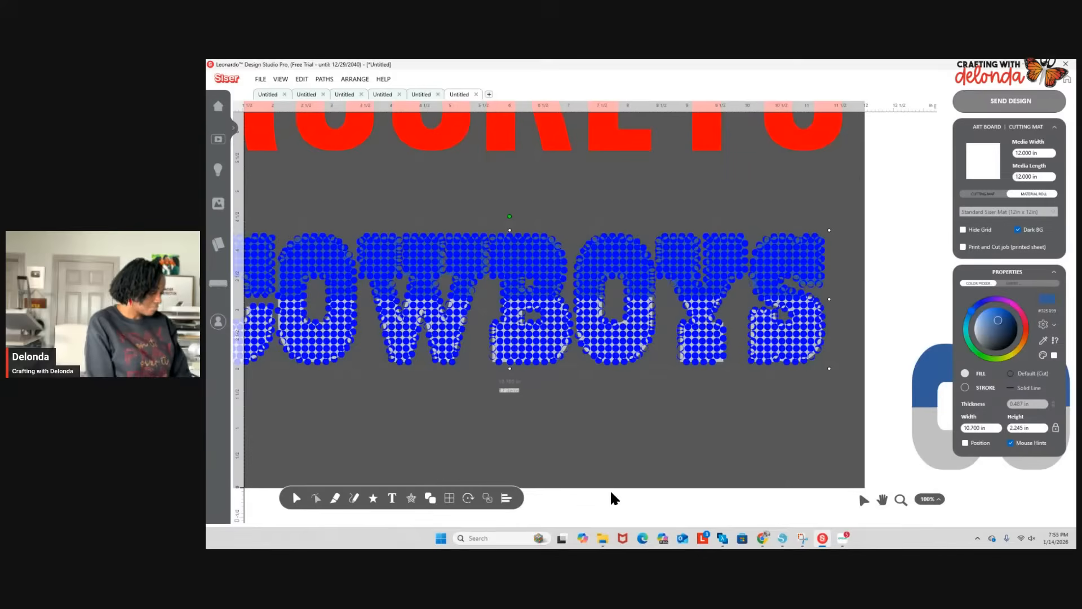
drag(609, 492, 706, 490)
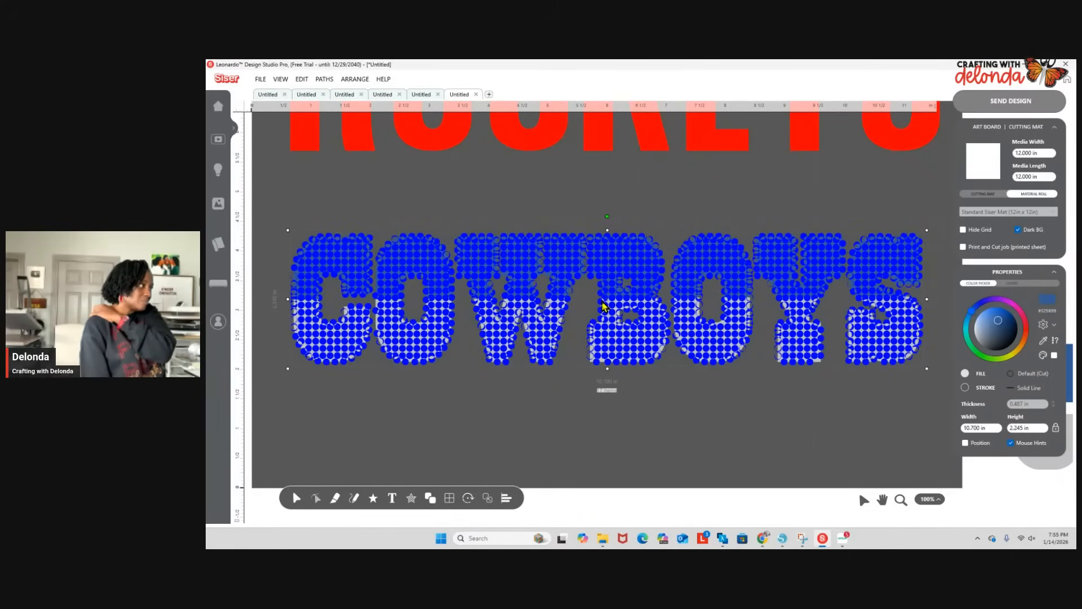
drag(603, 306, 601, 448)
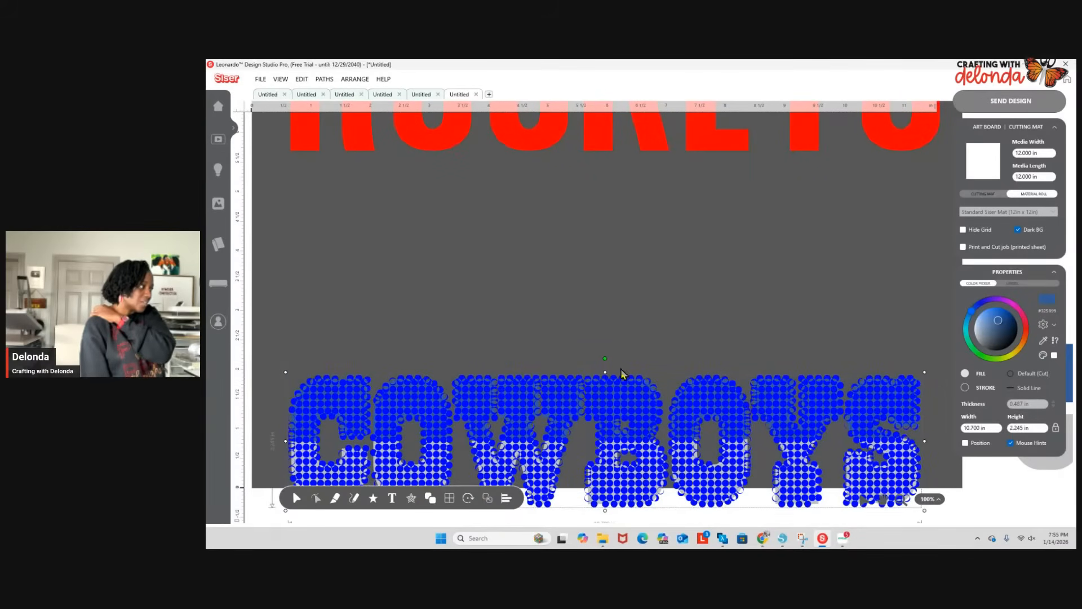
click(678, 293)
drag(624, 400, 646, 263)
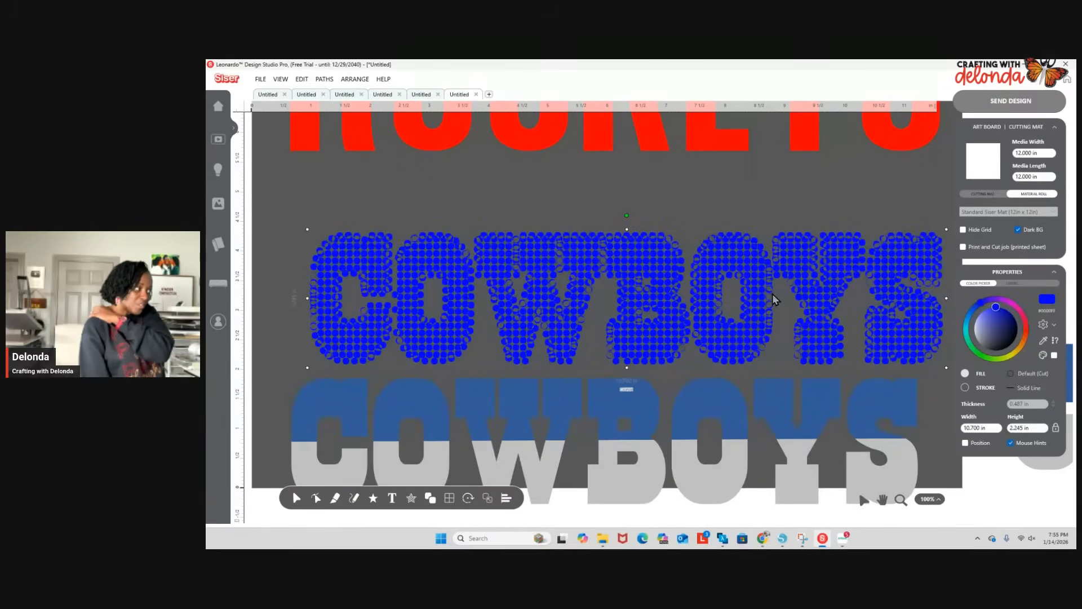